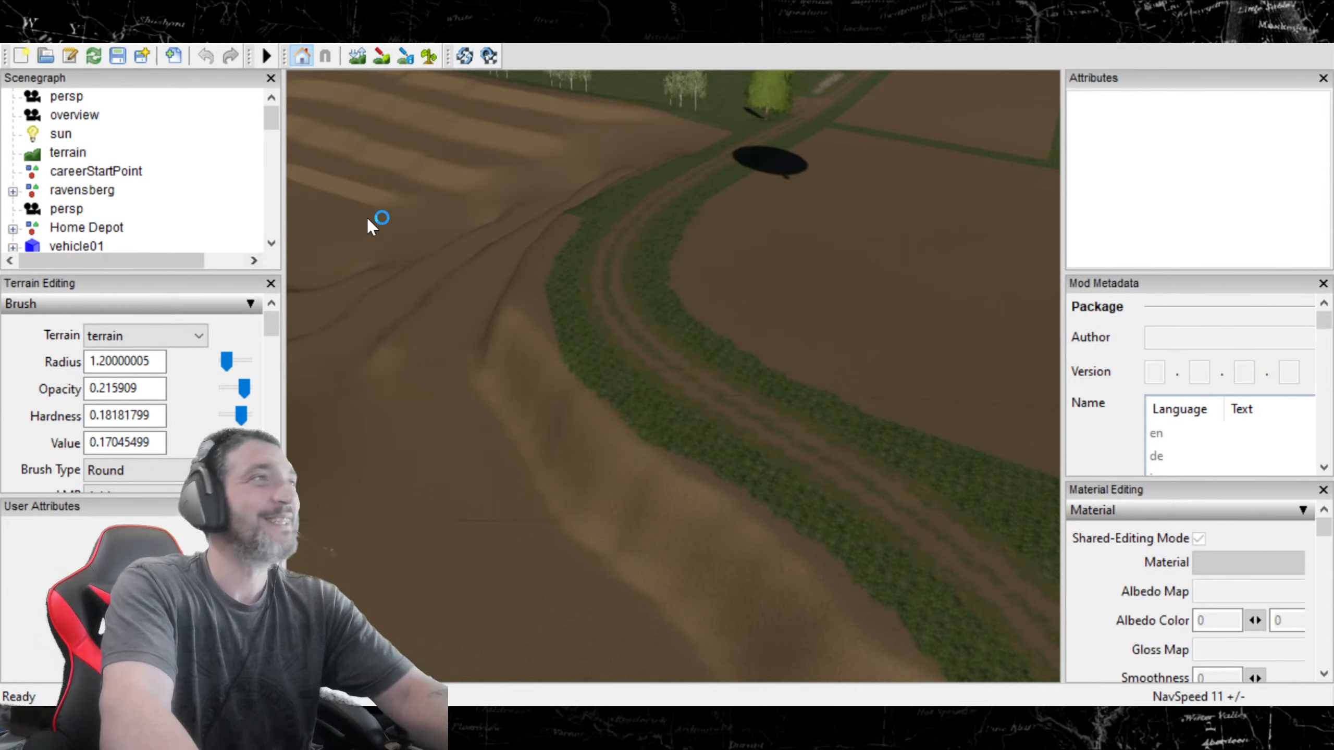
Step: Examine the ditch, bridge, dirt track and surrounding fields of the map from several angles
right_drag(560, 409, 688, 351)
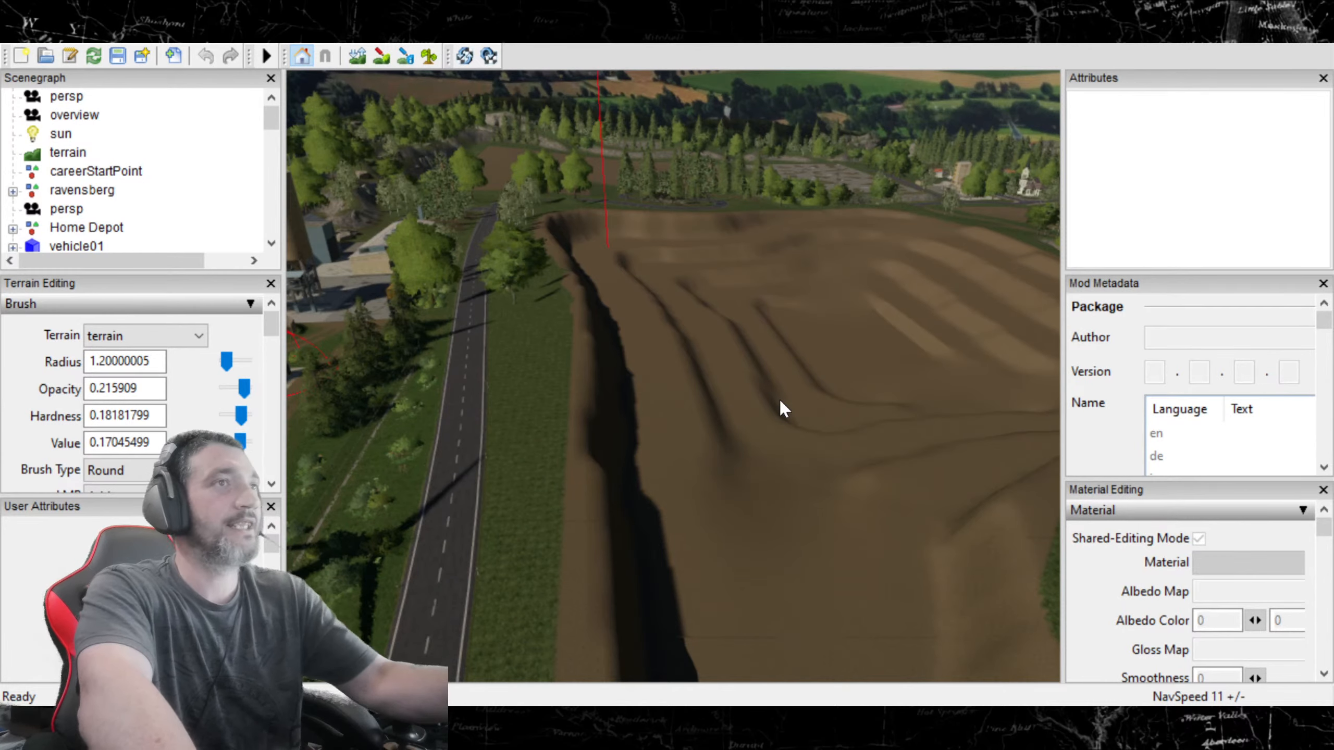
mouse_move(752, 337)
alt+mouse_down()
mouse_move(1122, 411)
mouse_move(1100, 381)
alt+mouse_up()
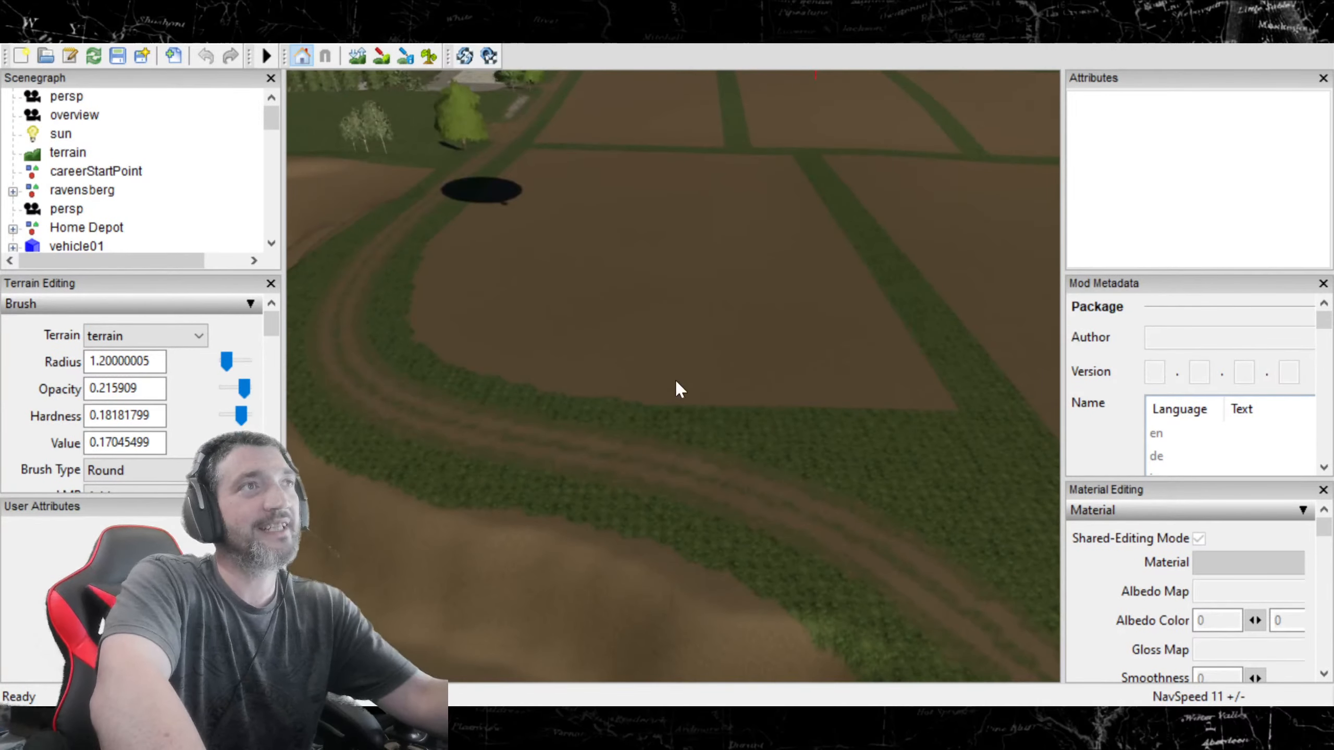
mouse_move(676, 381)
alt+mouse_down()
mouse_move(920, 359)
mouse_move(947, 369)
alt+mouse_up()
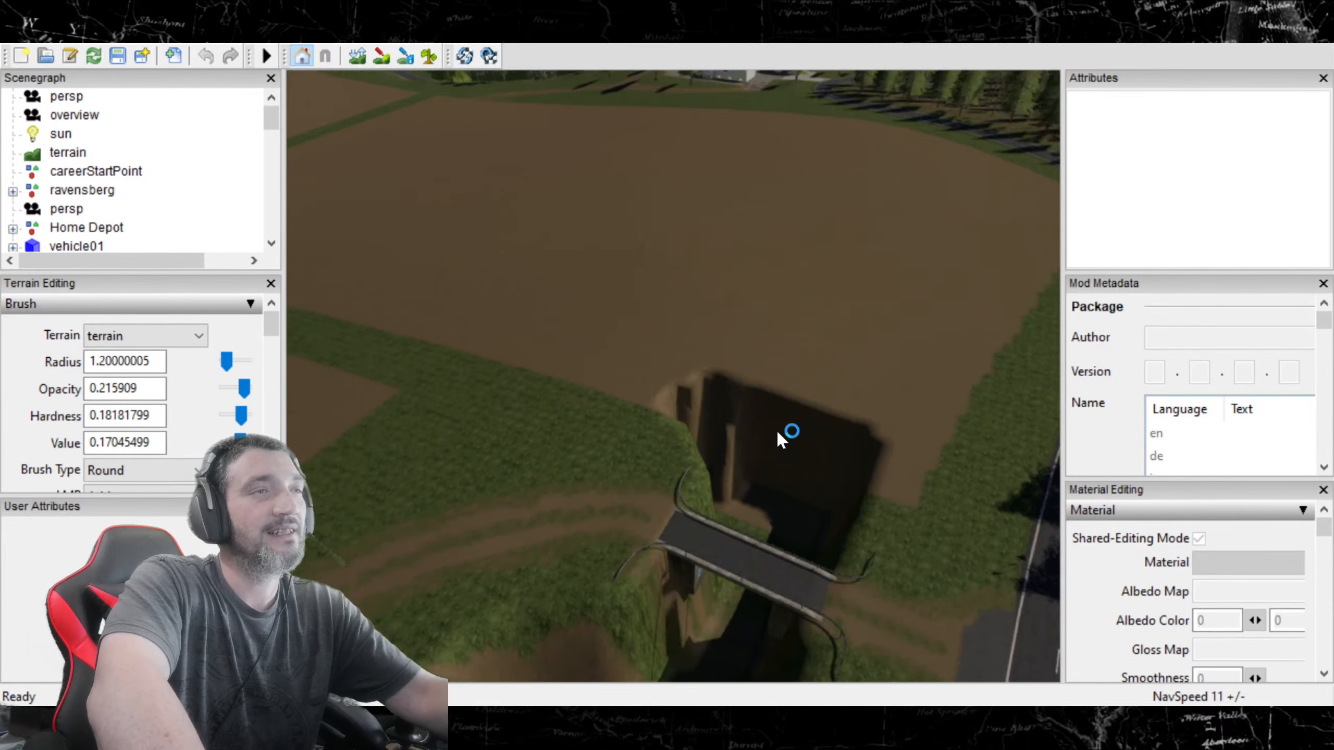
alt+drag(778, 432, 714, 465)
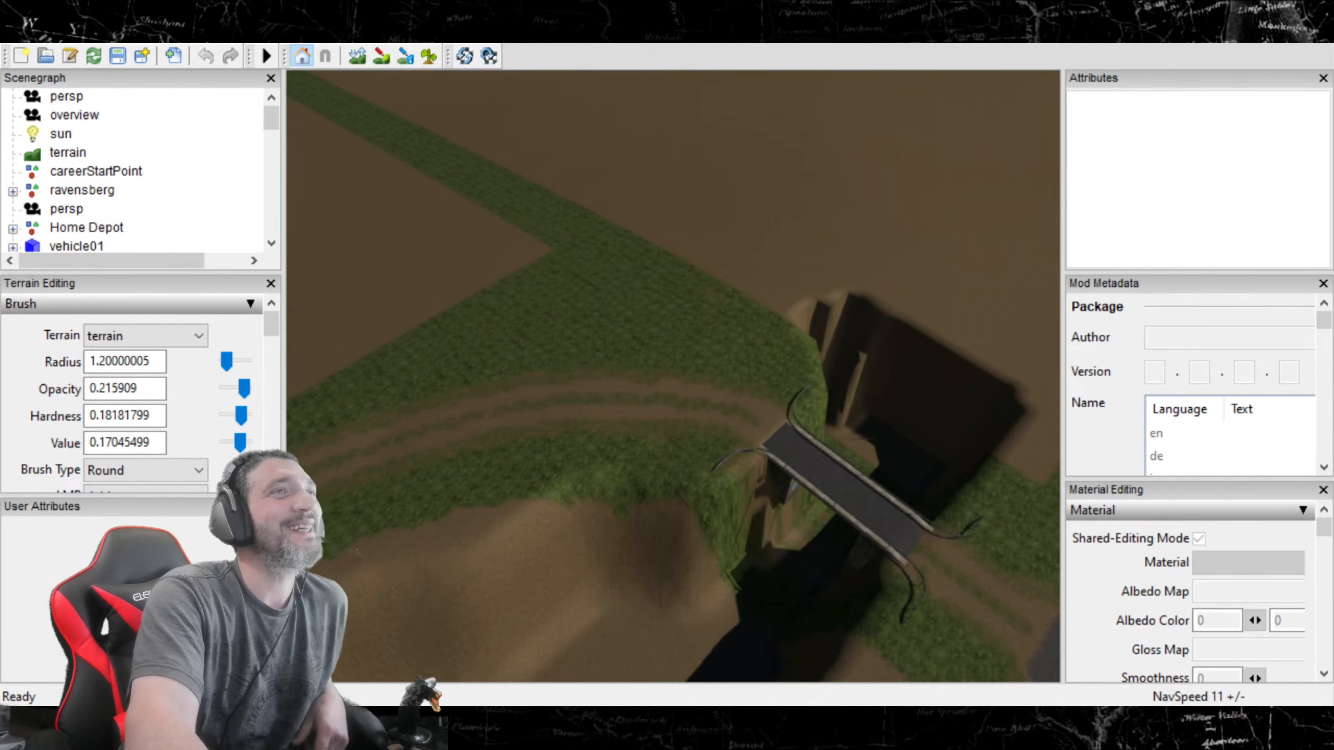
alt+drag(686, 447, 863, 414)
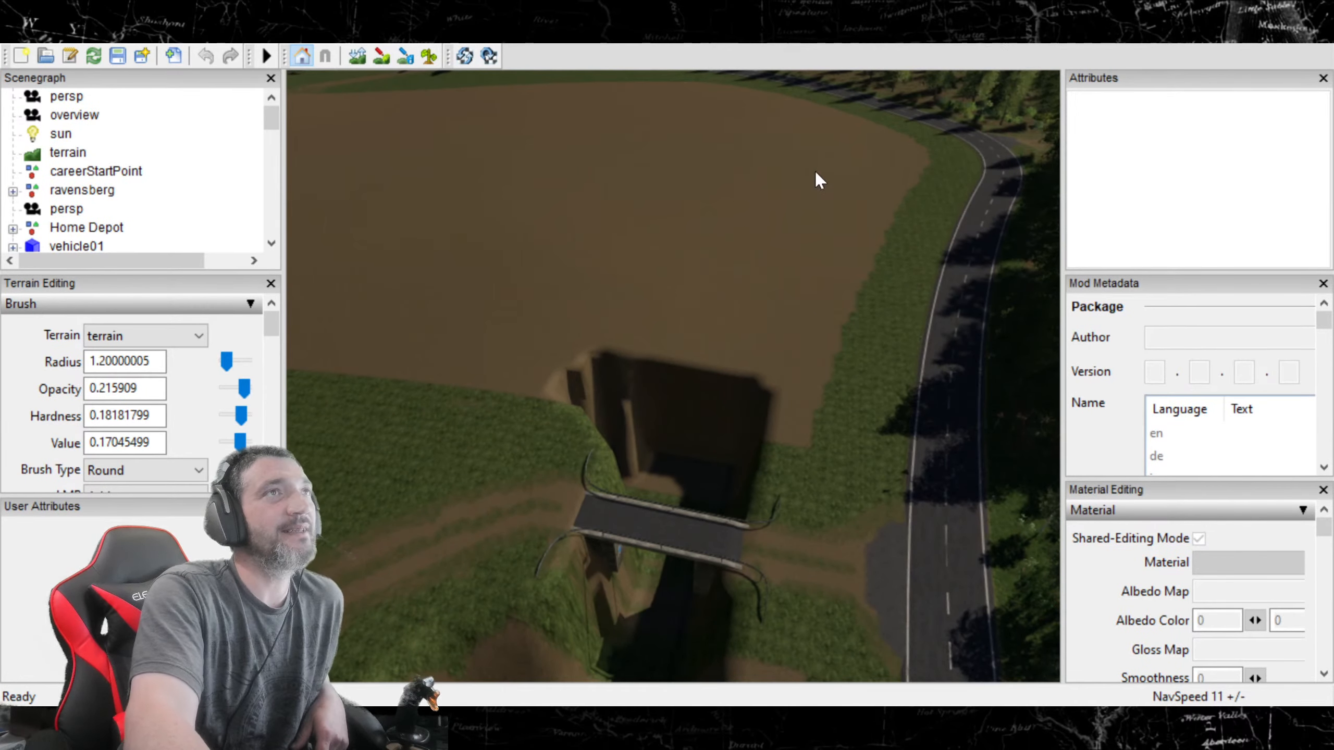
alt+drag(672, 224, 619, 251)
alt+drag(683, 358, 745, 484)
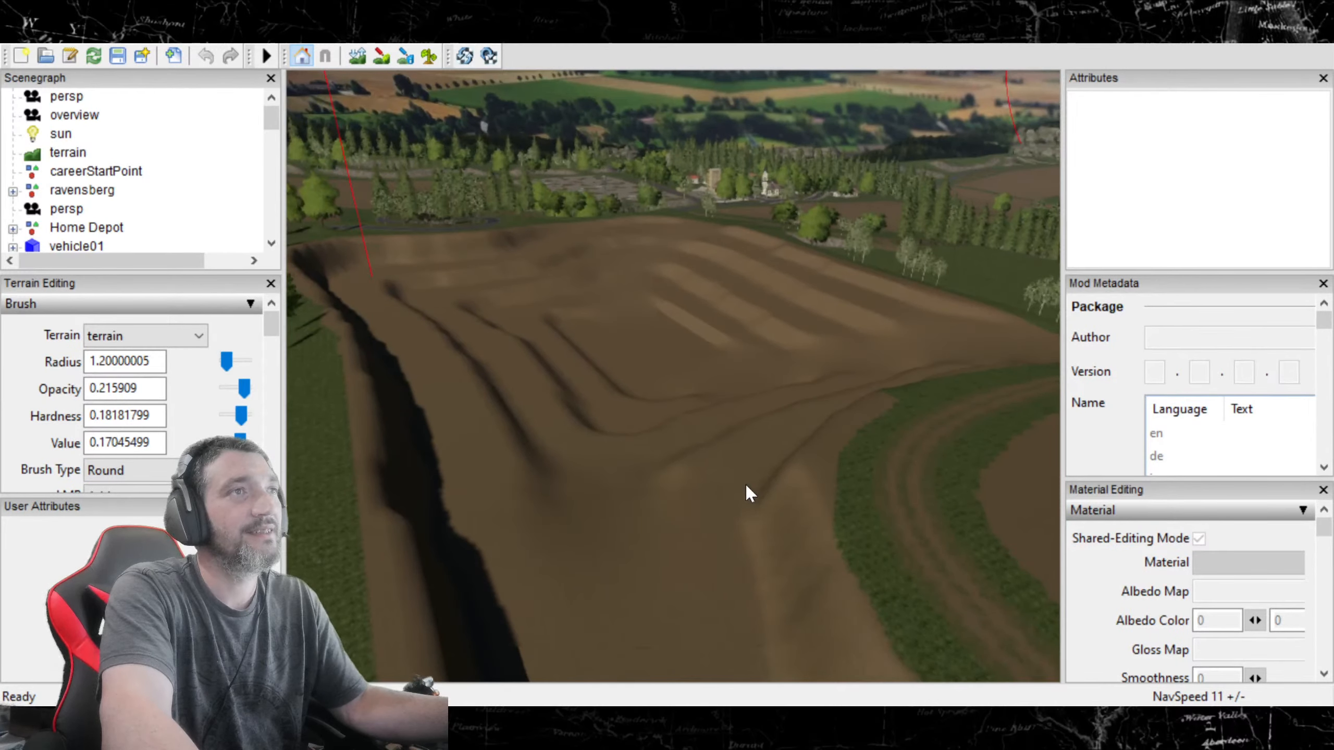
alt+drag(891, 592, 519, 310)
alt+drag(558, 424, 636, 464)
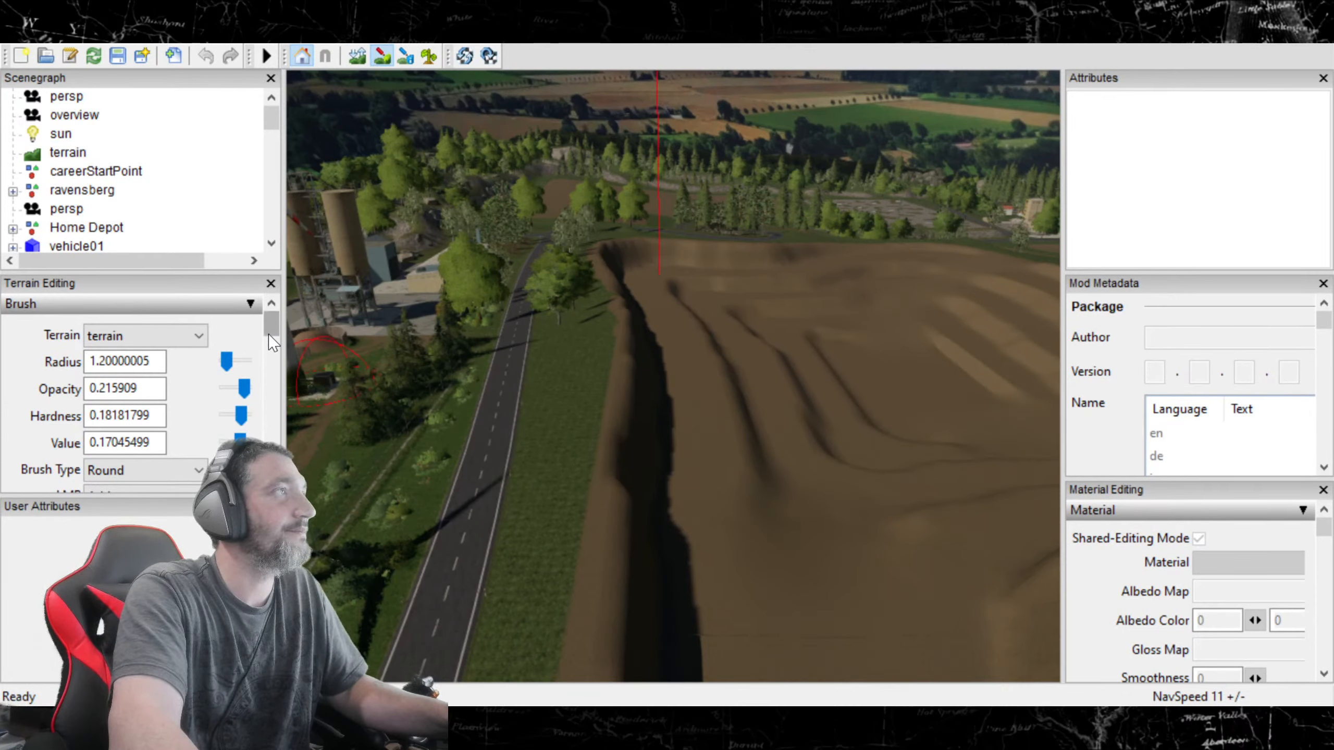
Step: Choose roughDirt01 as the texture layer for terrain painting
scroll(275, 324, down, 3)
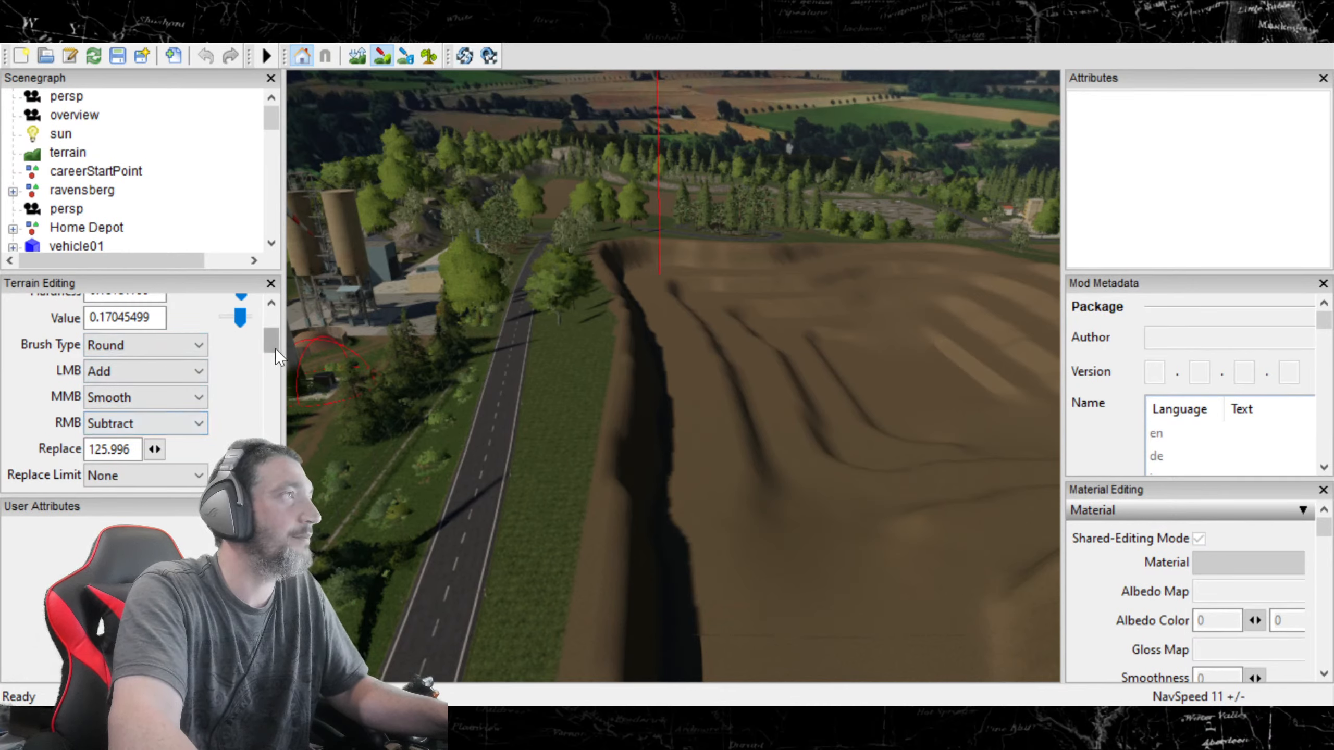
scroll(268, 342, down, 2)
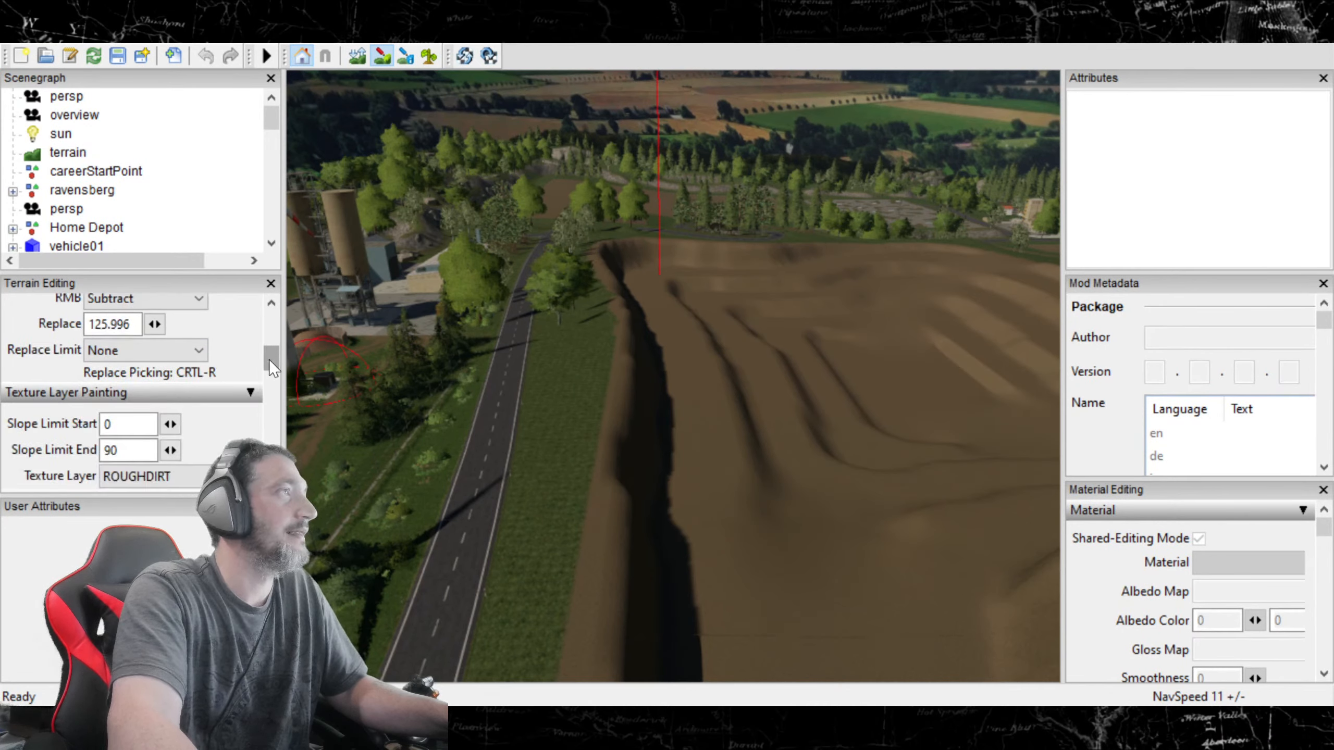
scroll(270, 360, down, 2)
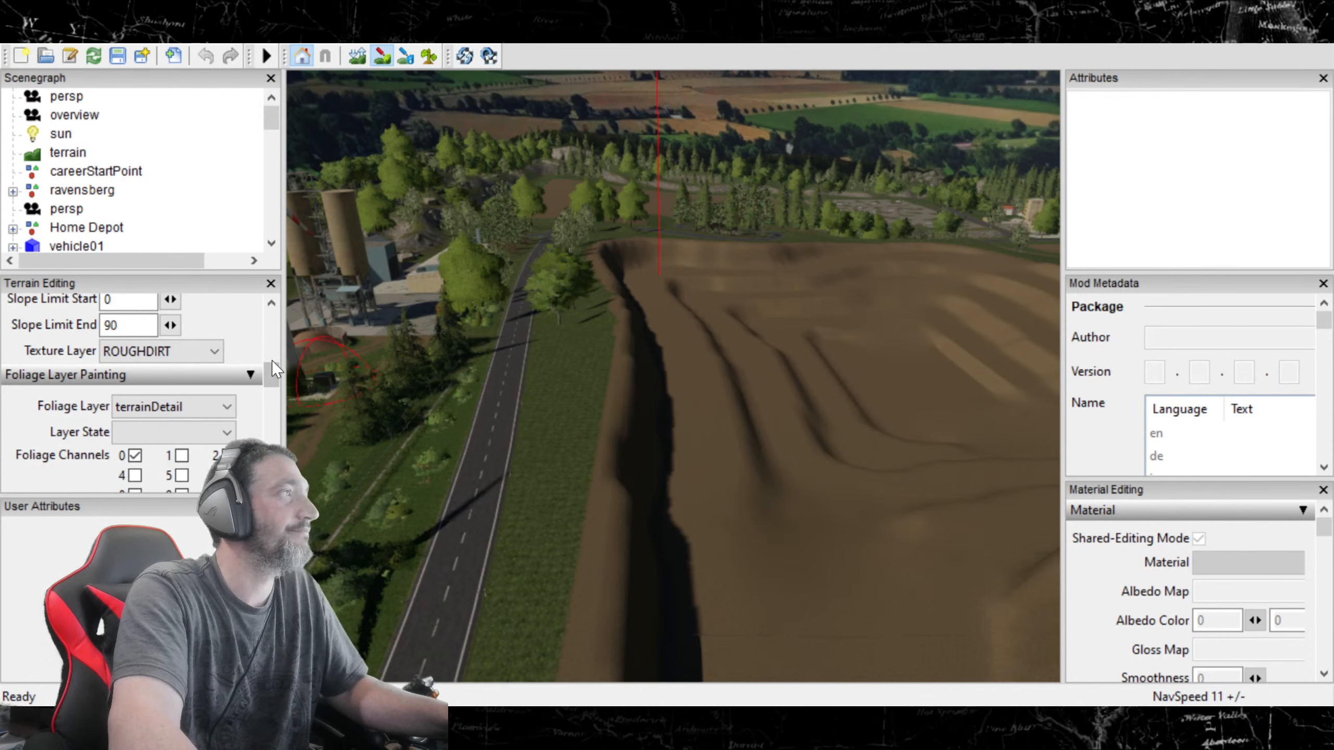
scroll(271, 362, down, 2)
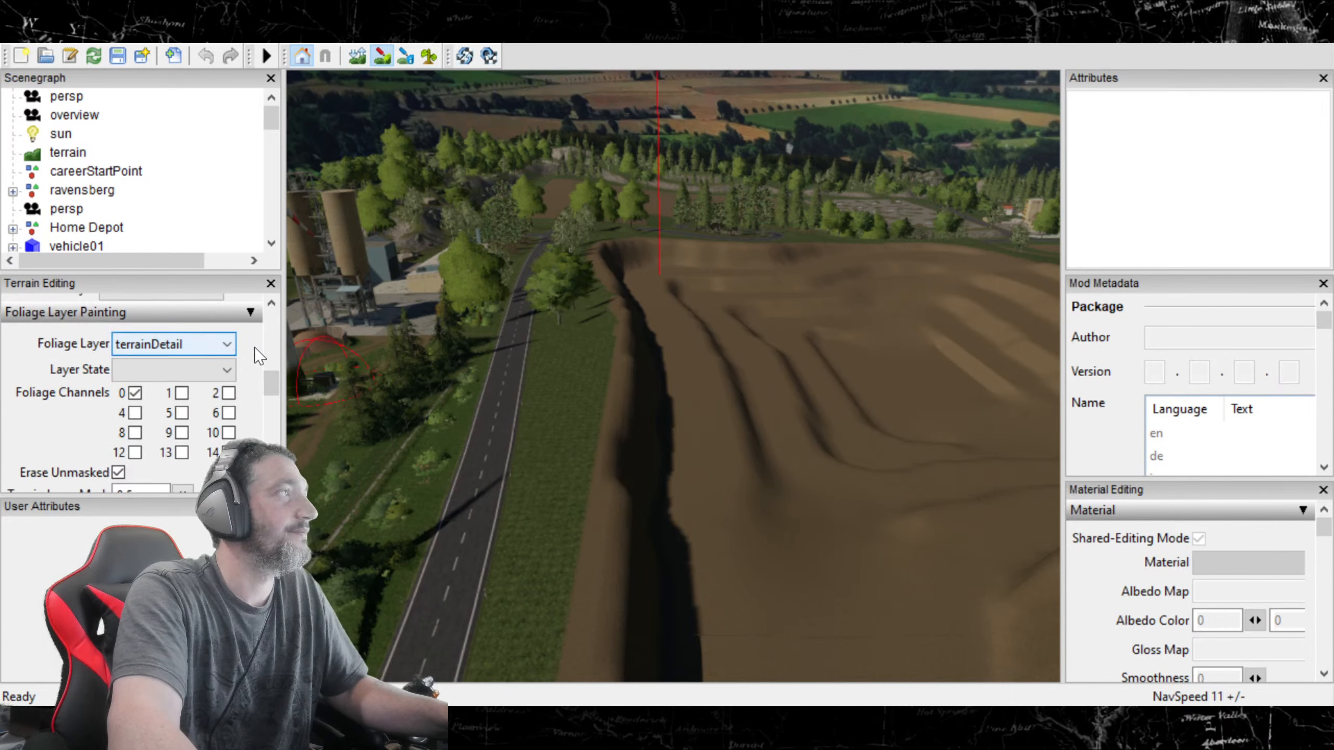
scroll(271, 383, down, 5)
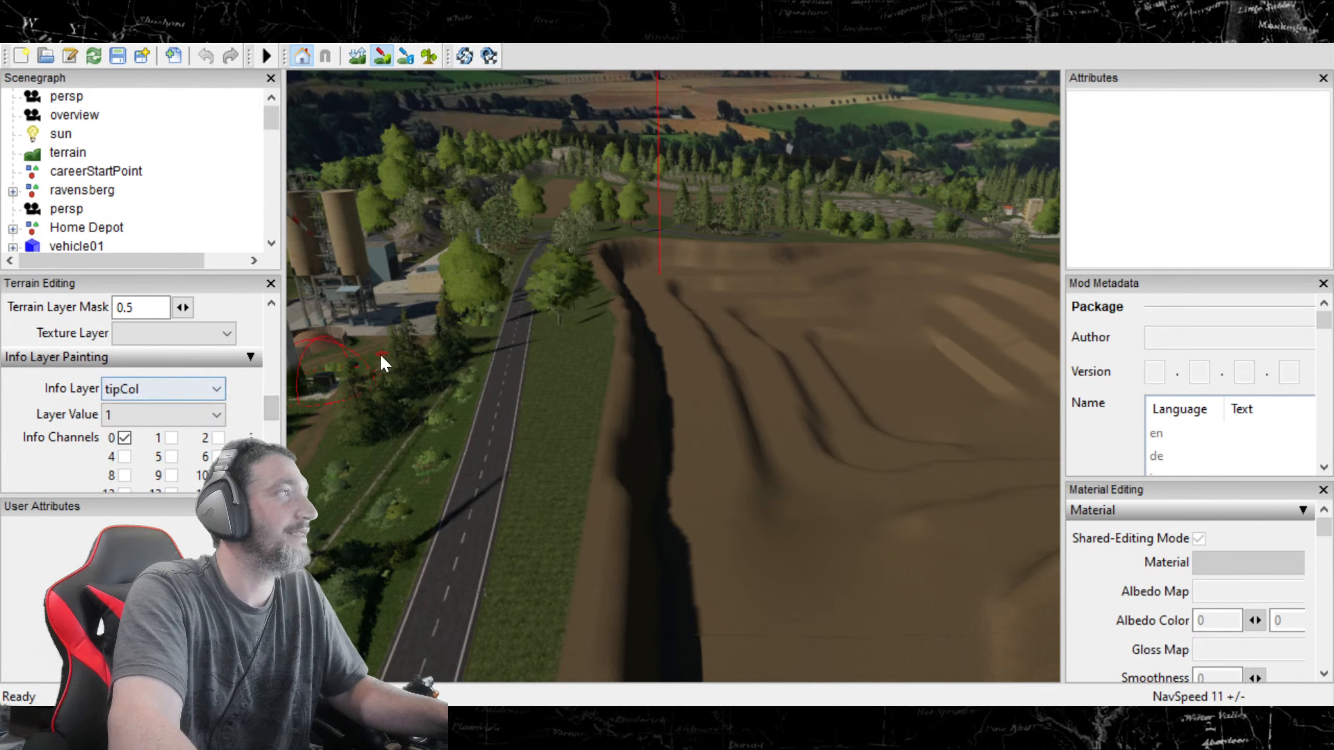
scroll(271, 389, up, 4)
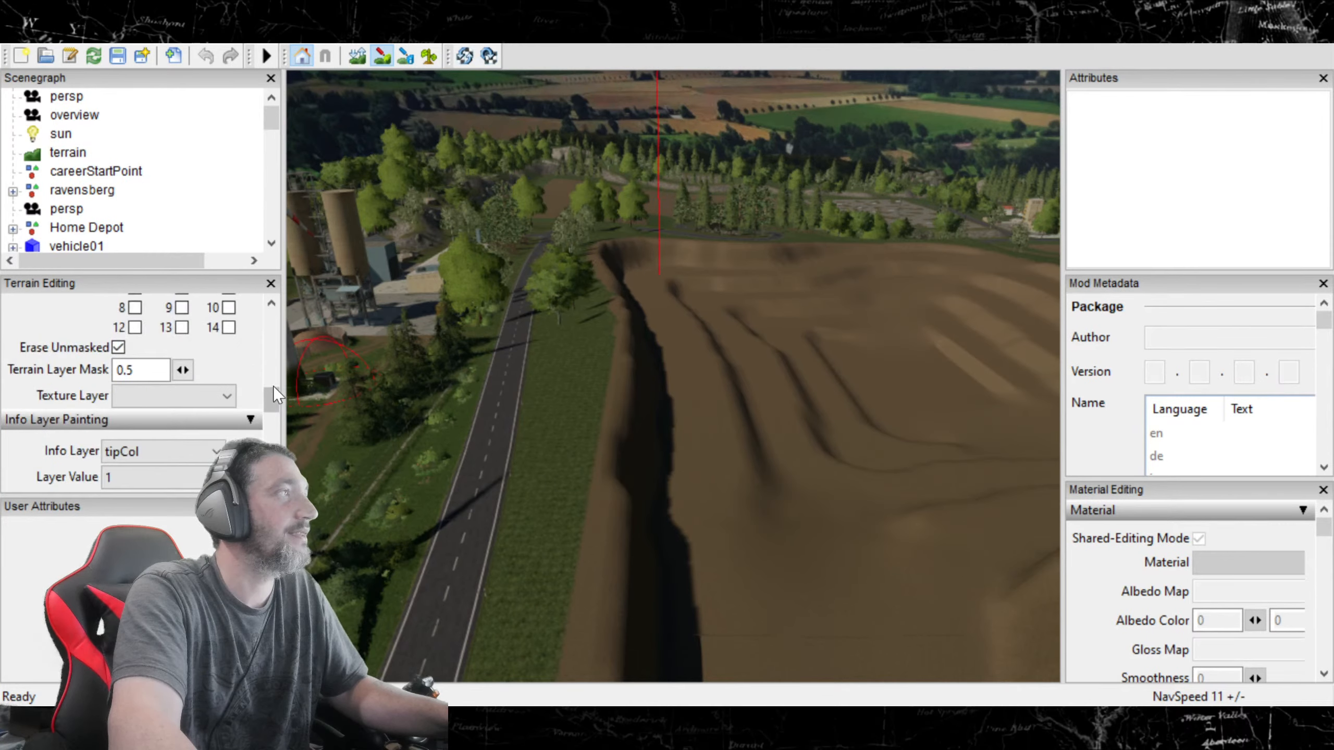
scroll(275, 384, up, 2)
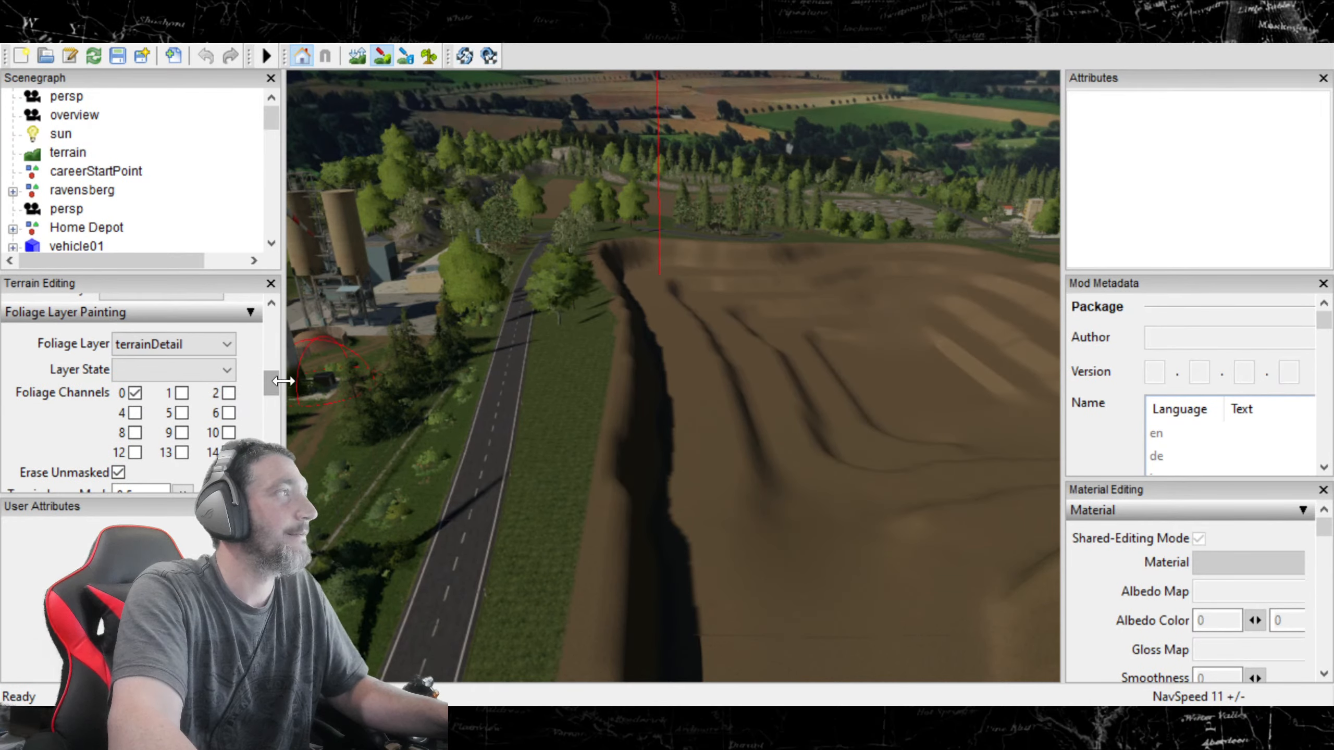
scroll(272, 395, up, 4)
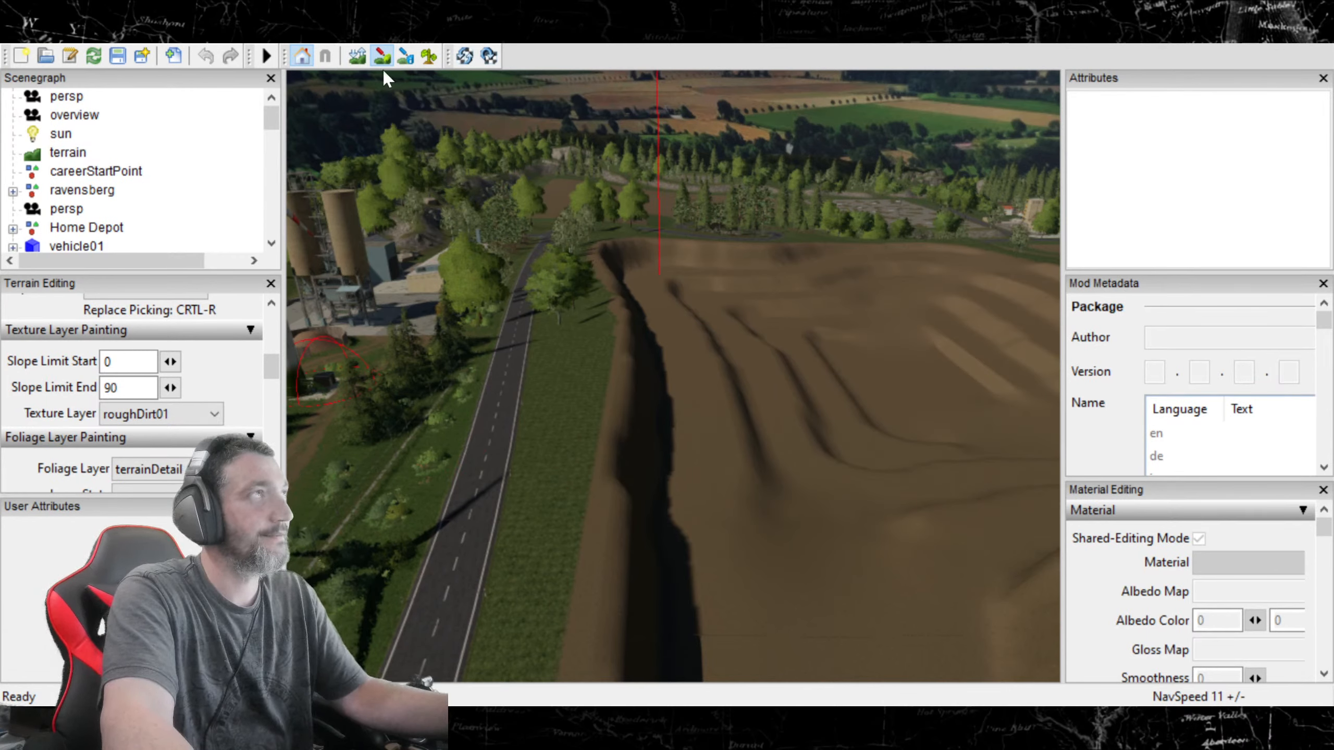
Step: Try texture painting with roughDirt01 on the dirt bank beside the road and undo the stroke
right_drag(390, 82, 350, 356)
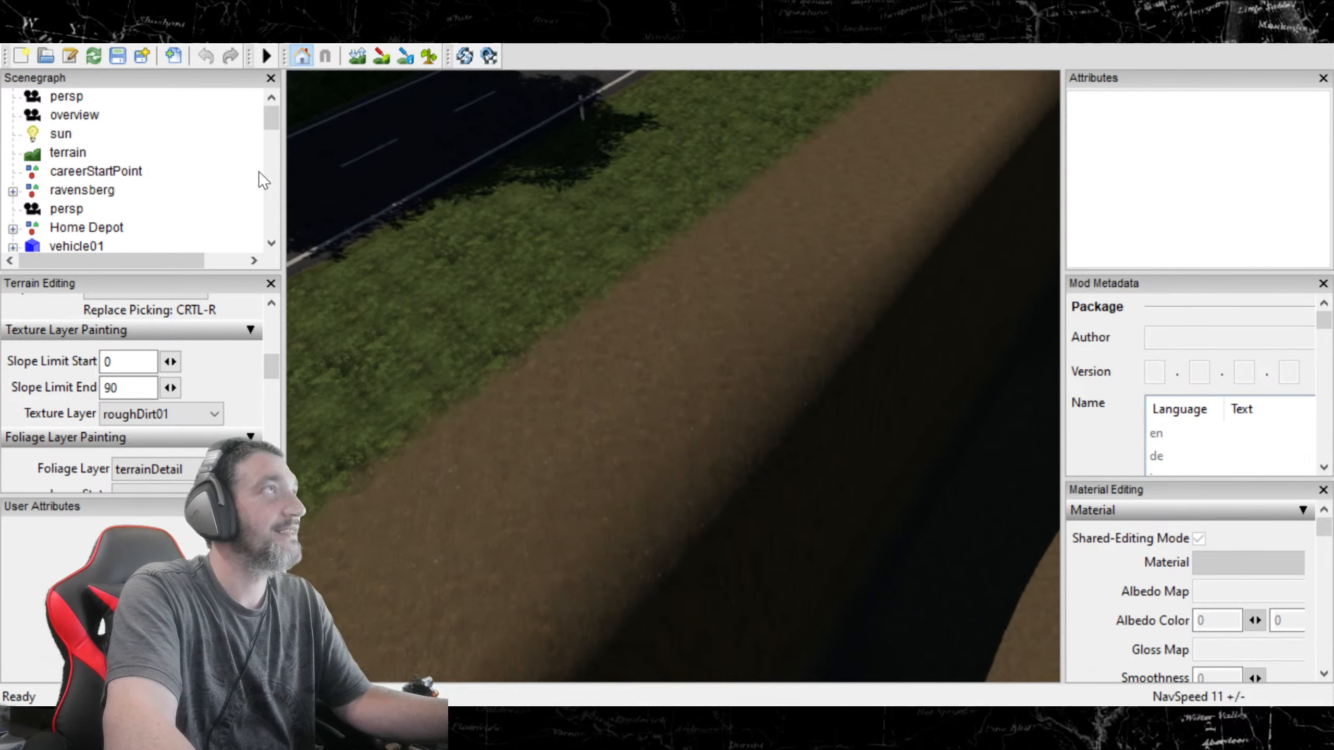
click(381, 55)
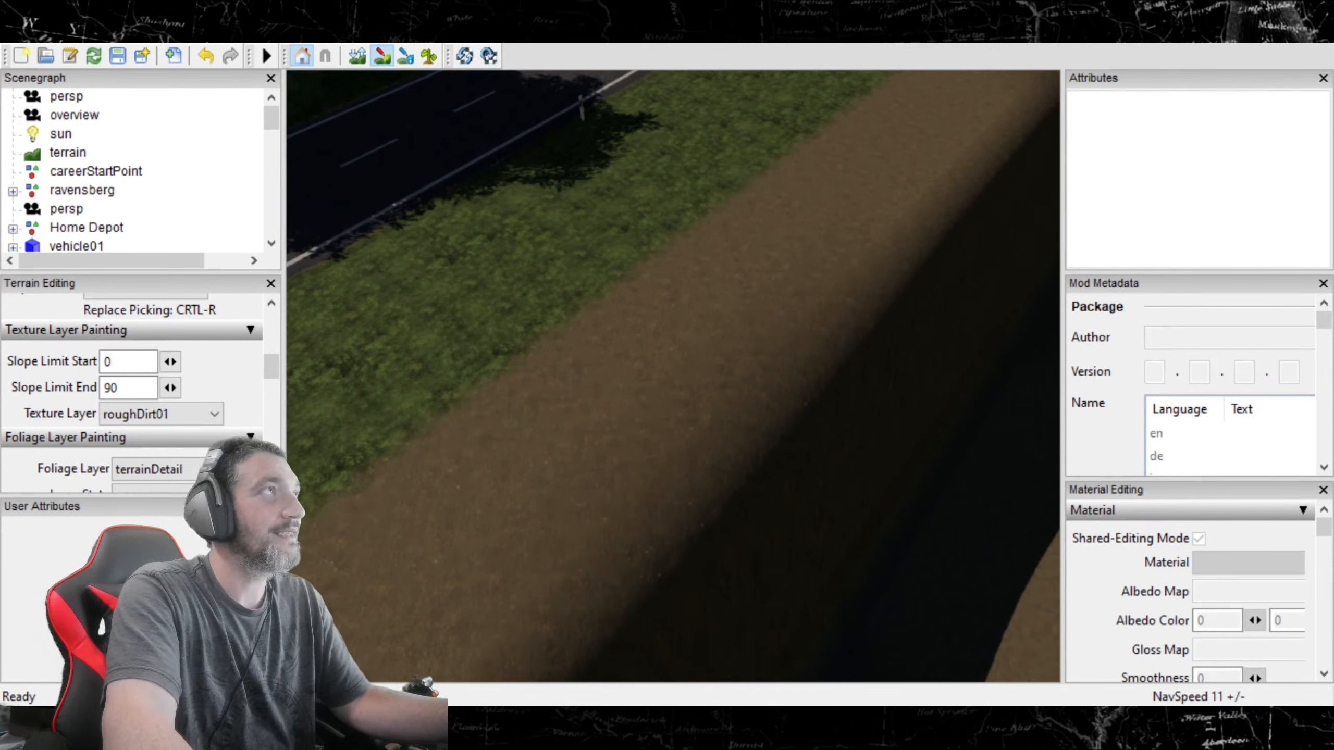
click(206, 56)
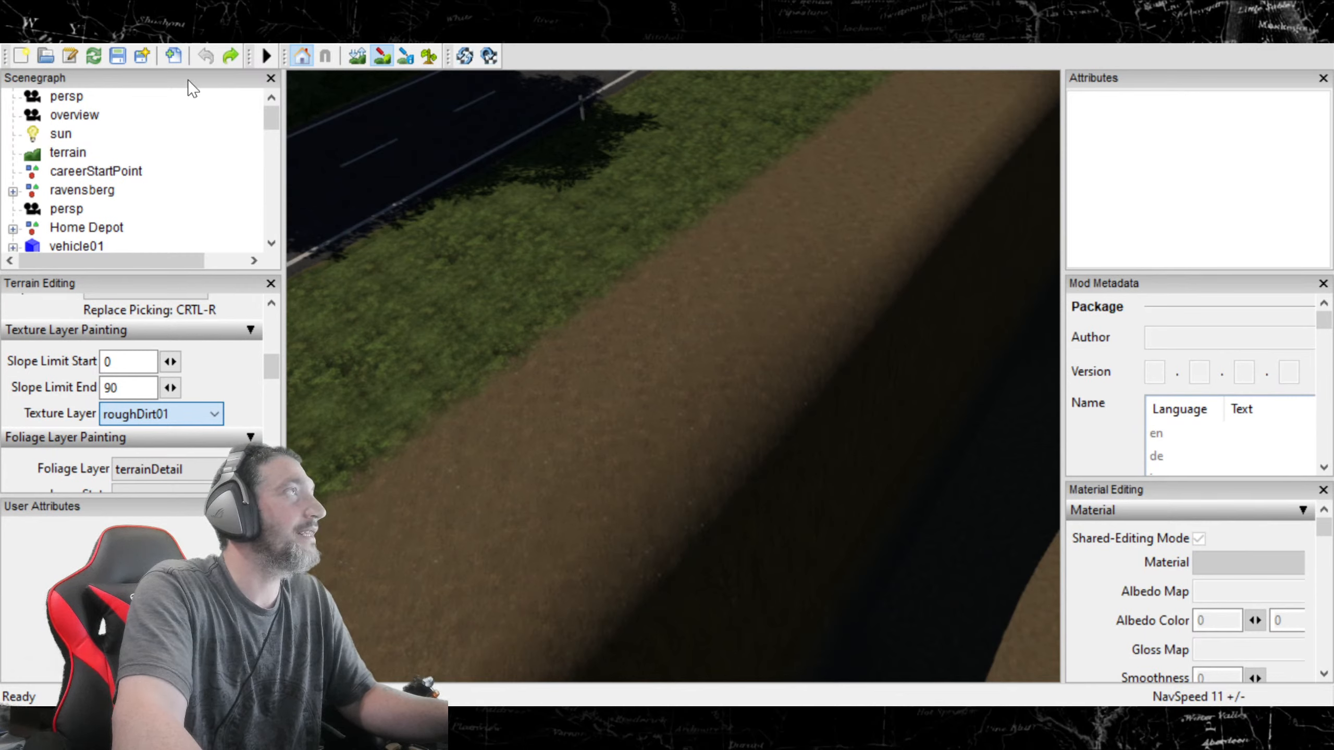
Step: Try the grassTown01 texture layer on the roadside dirt bank and undo the test stroke
click(162, 180)
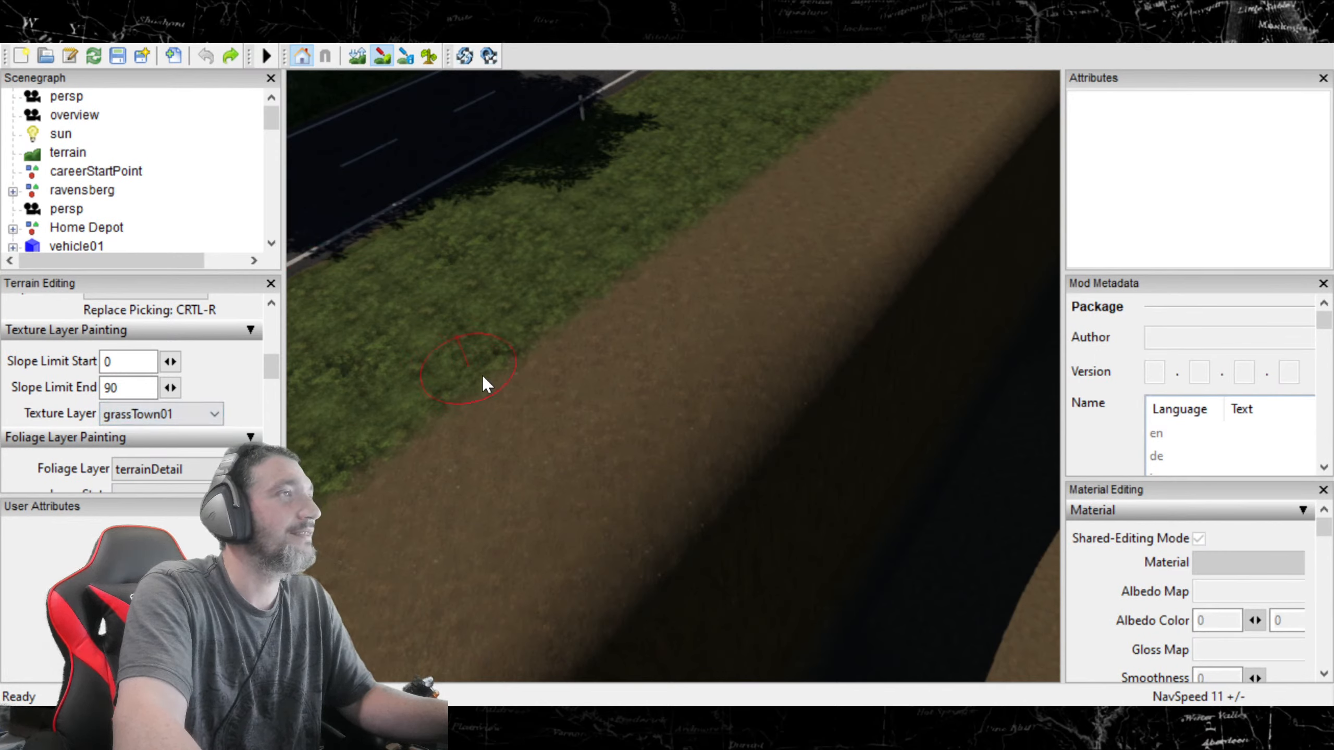
drag(528, 416, 551, 419)
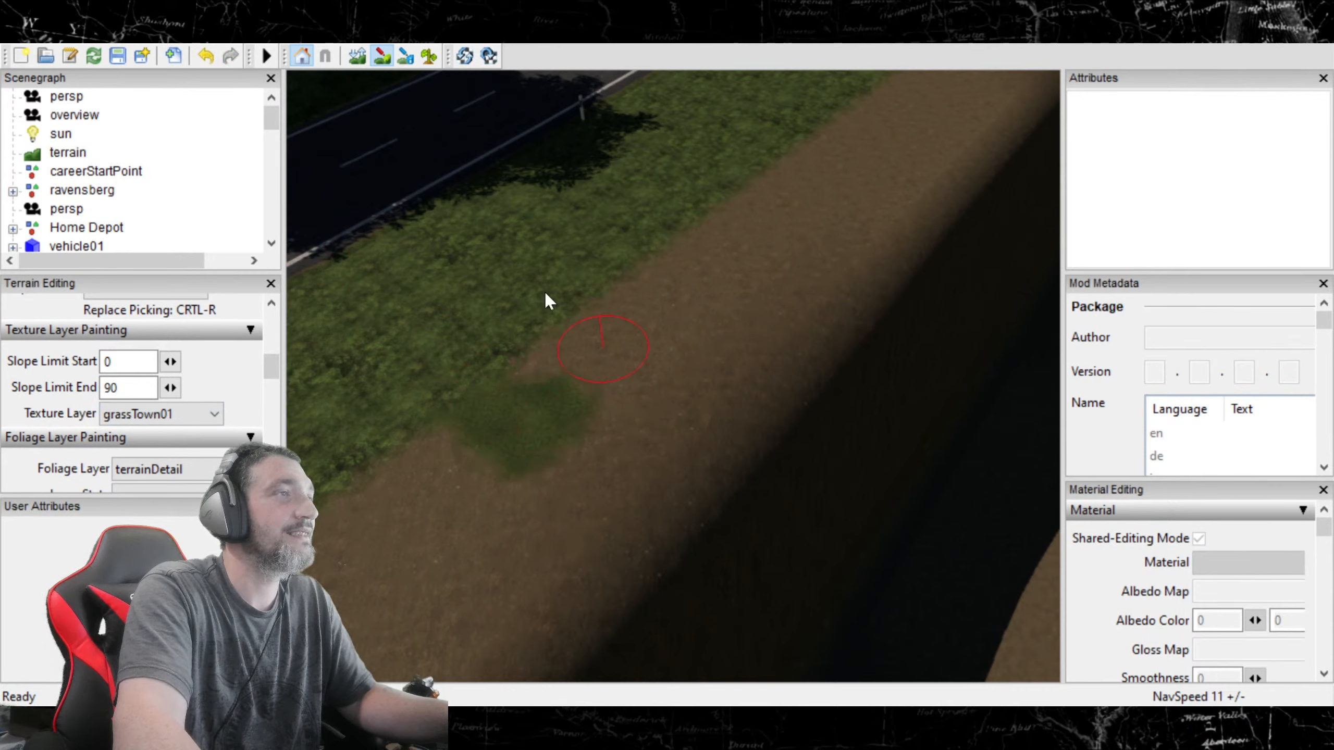
click(205, 53)
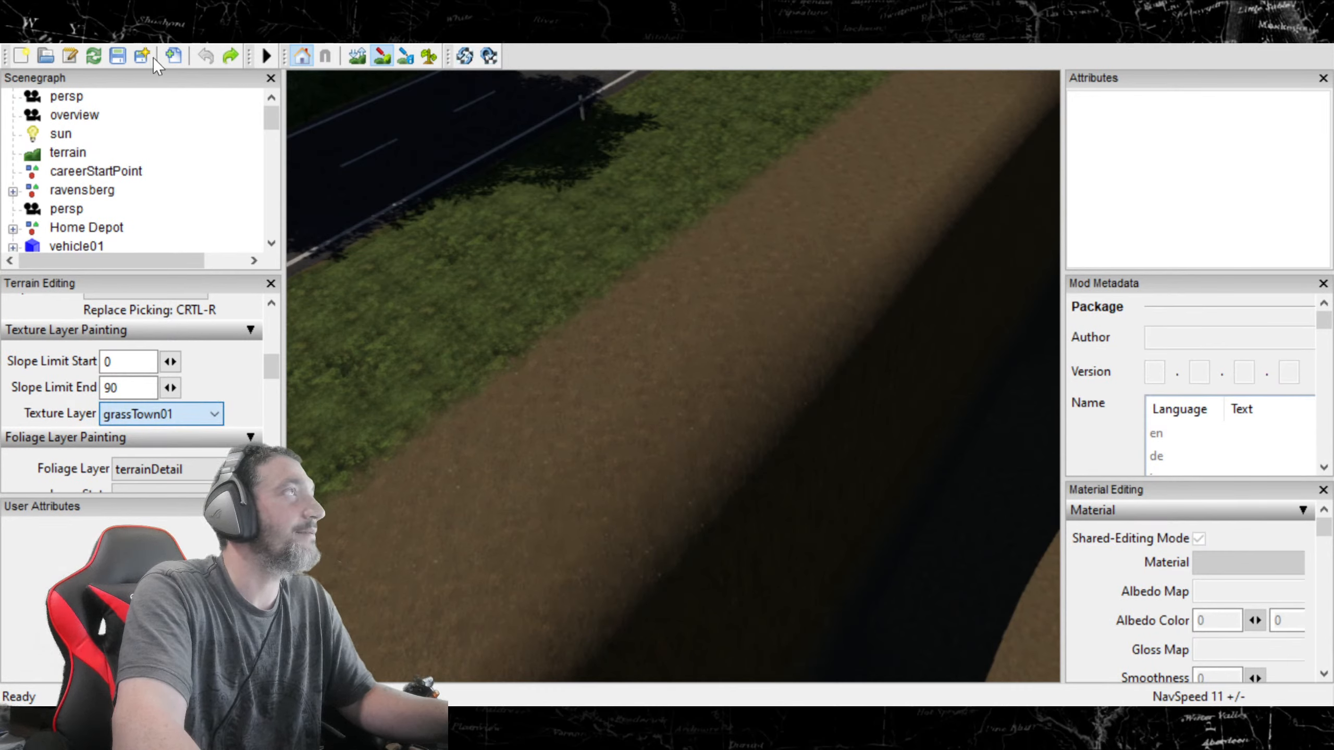
Step: Try the grassRough01 texture layer on the roadside dirt bank and undo the test strokes
click(171, 78)
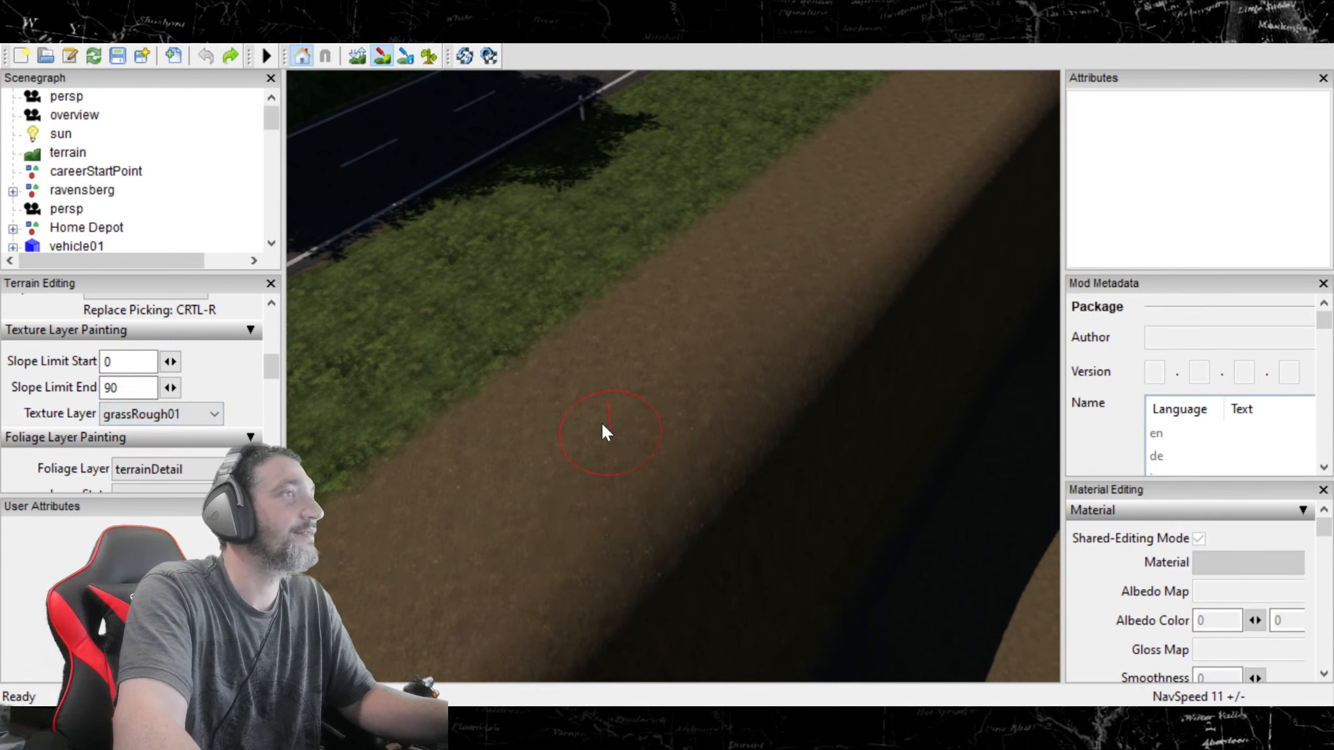
mouse_move(545, 377)
mouse_down()
mouse_move(565, 404)
mouse_move(706, 446)
mouse_move(673, 348)
mouse_up()
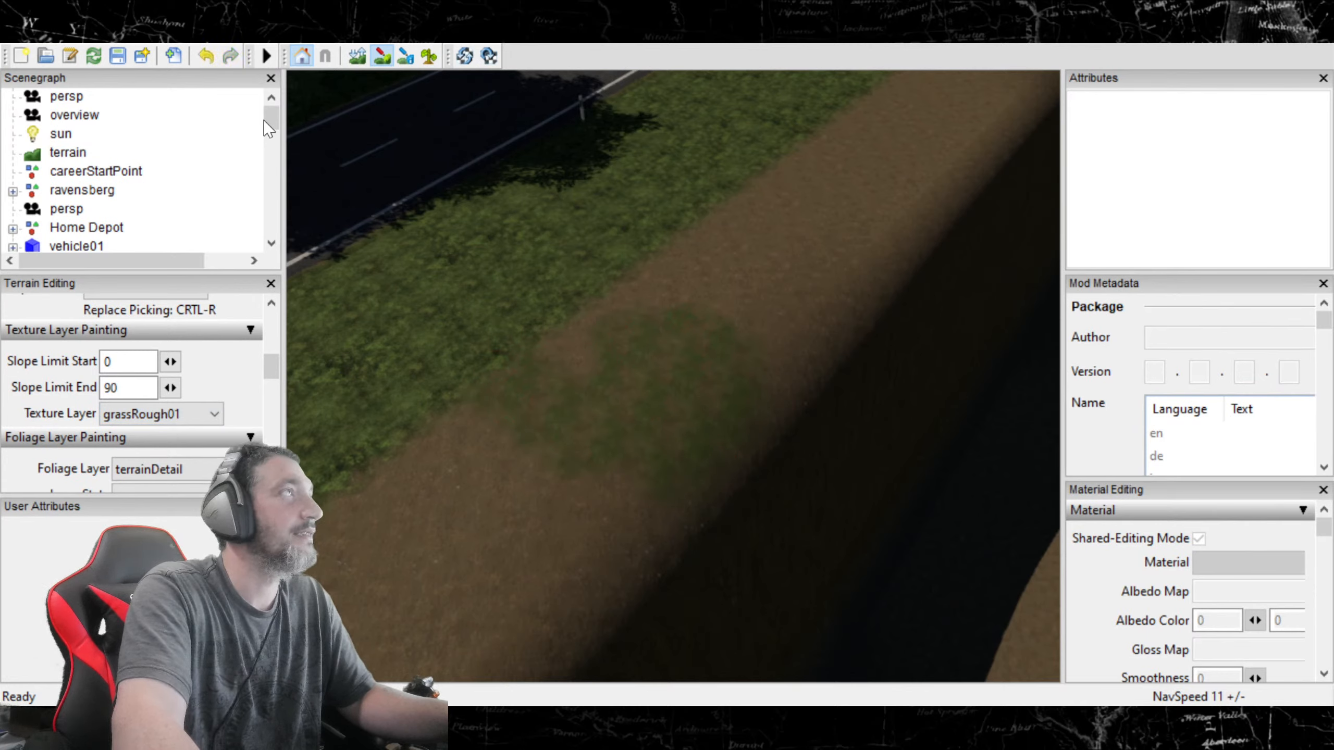
click(207, 54)
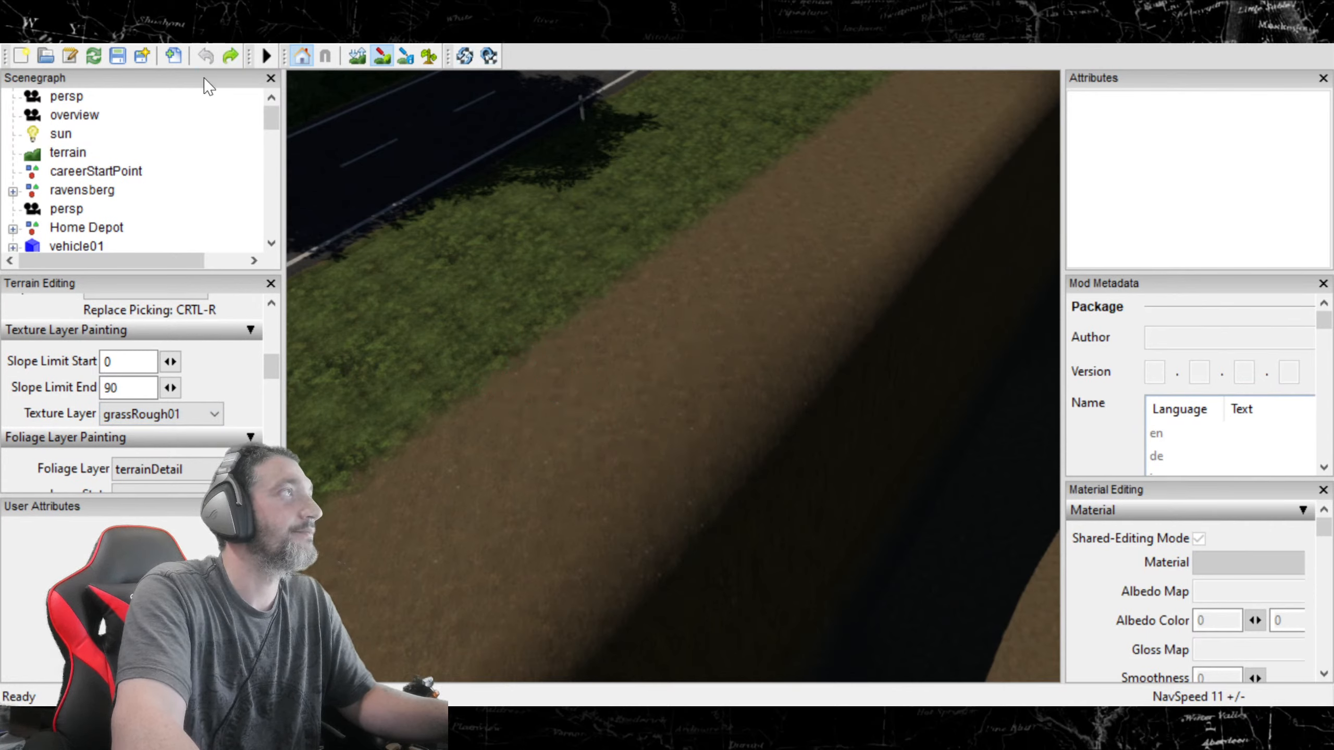
Step: Paint the dirt bank between the road and the ditch with the grassRough04 texture layer
click(209, 415)
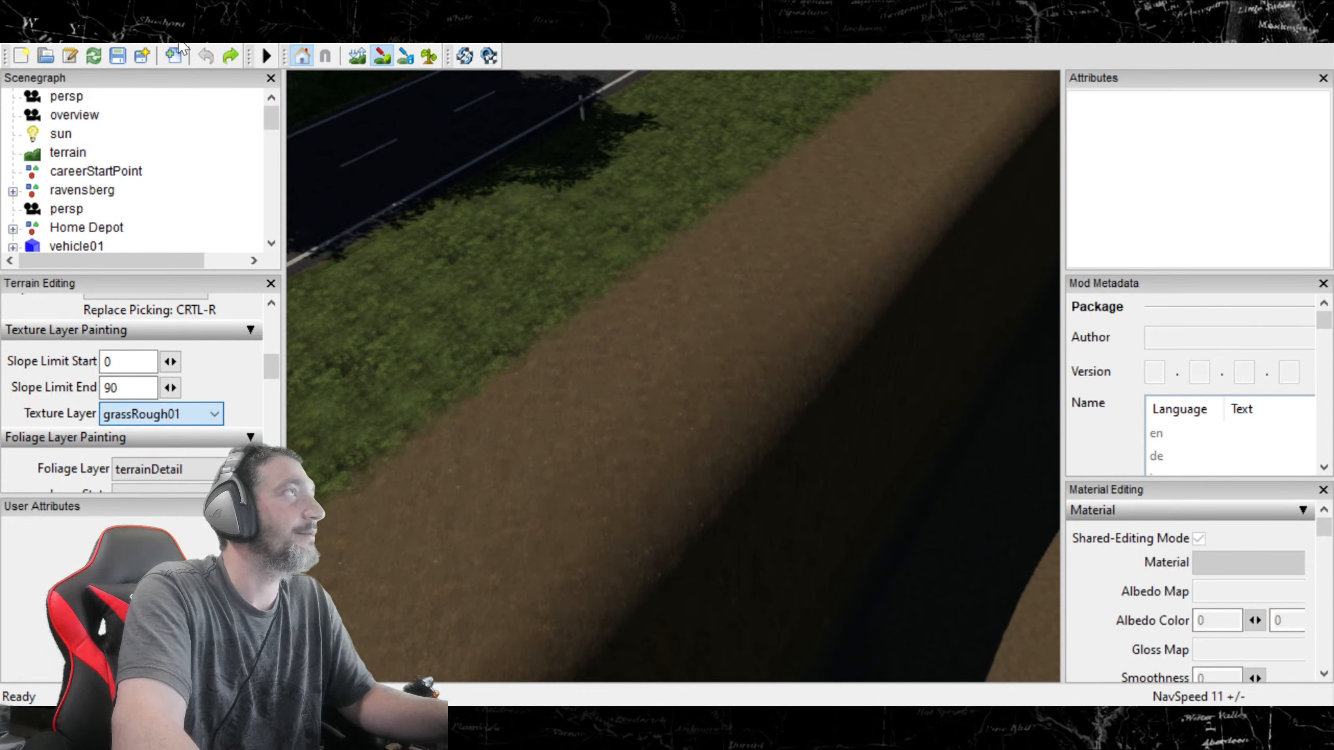
key(Down)
key(Down)
key(Down)
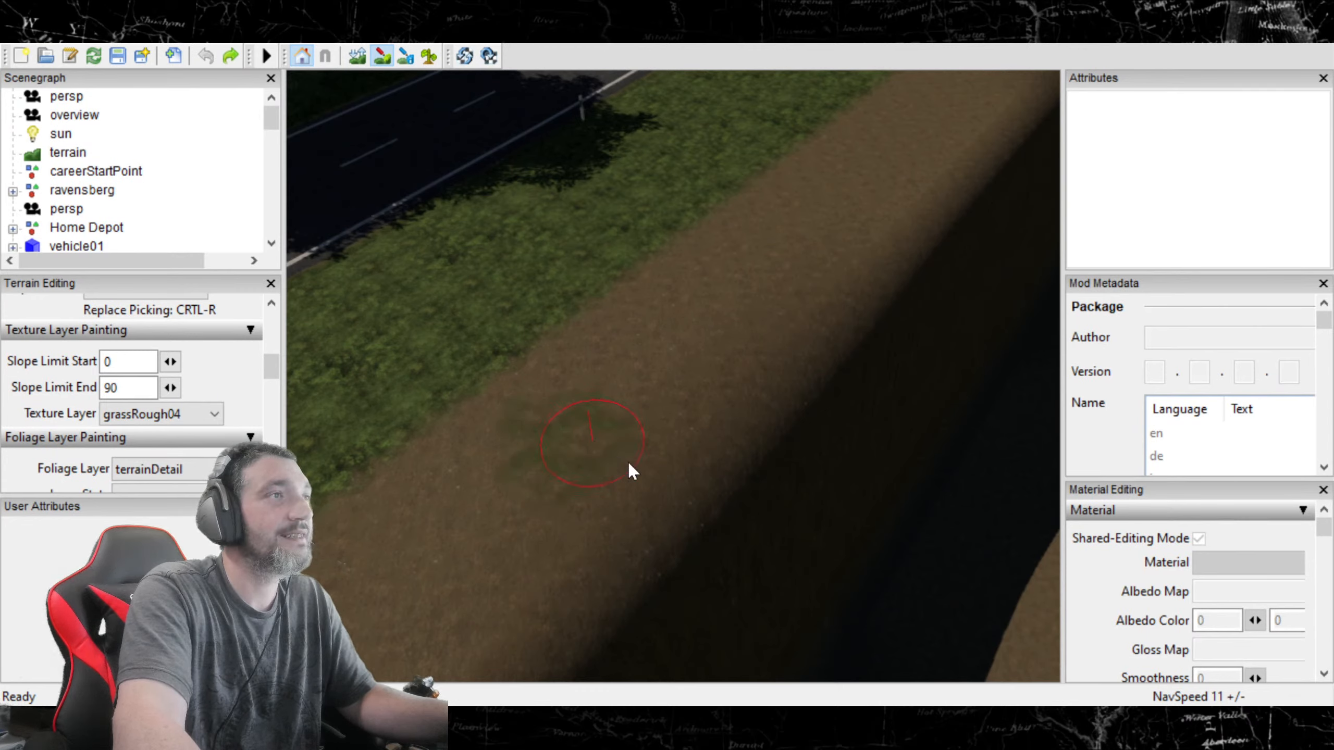
click(714, 365)
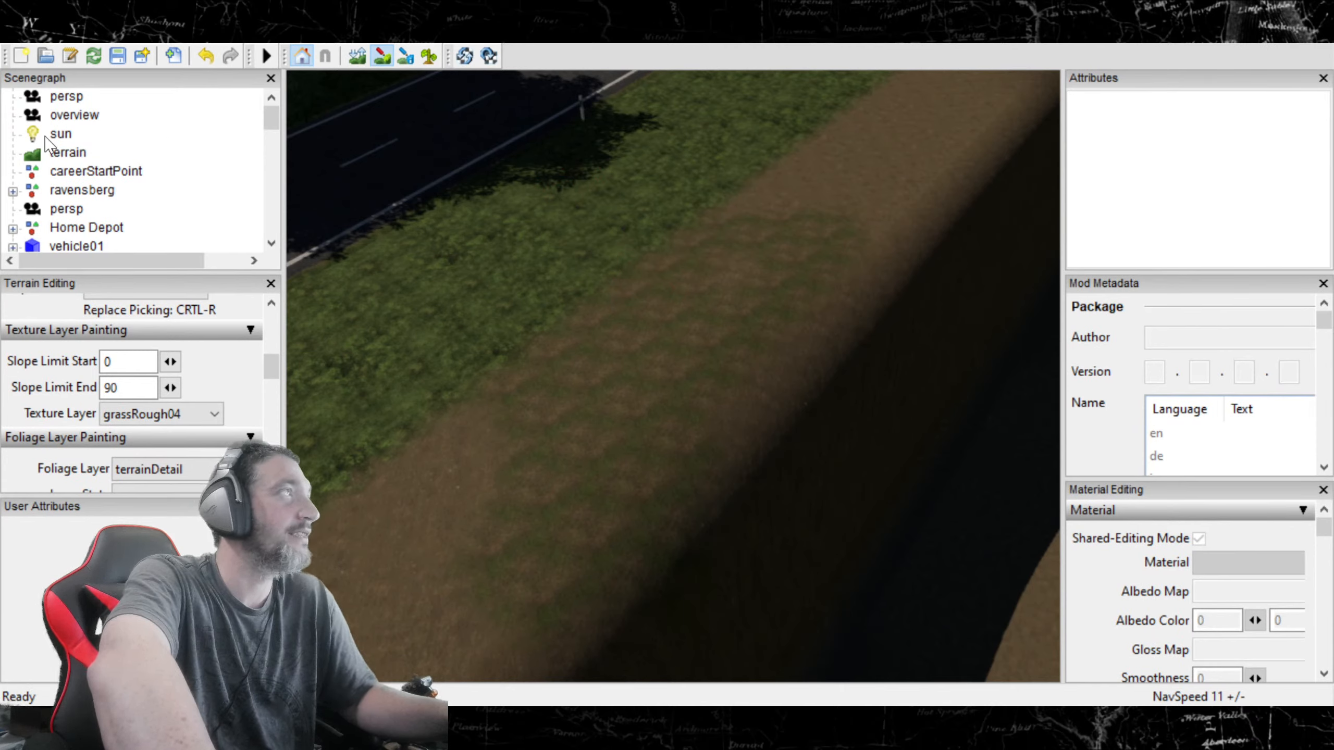
Step: Switch the texture layer to grassRough01 and paint it over the patchy bank up to the existing roadside grass
scroll(108, 209, down, 1)
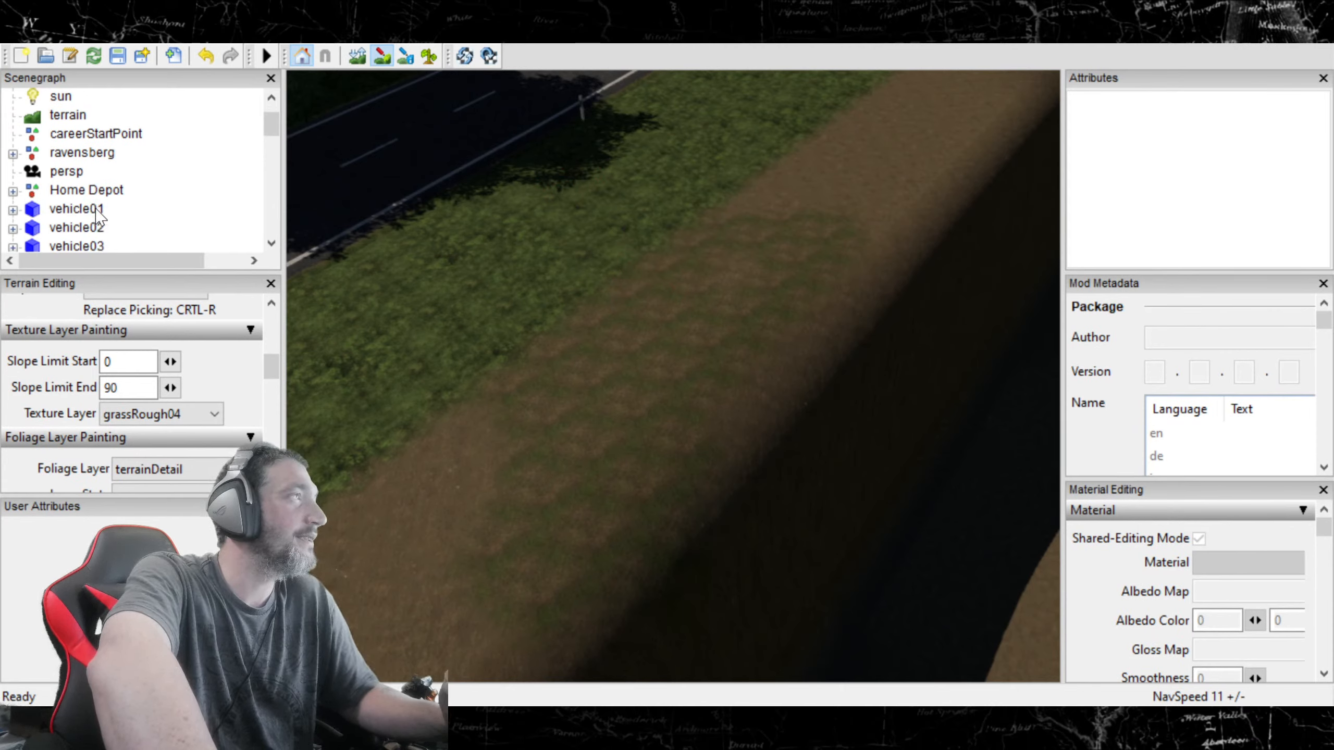
scroll(108, 209, up, 1)
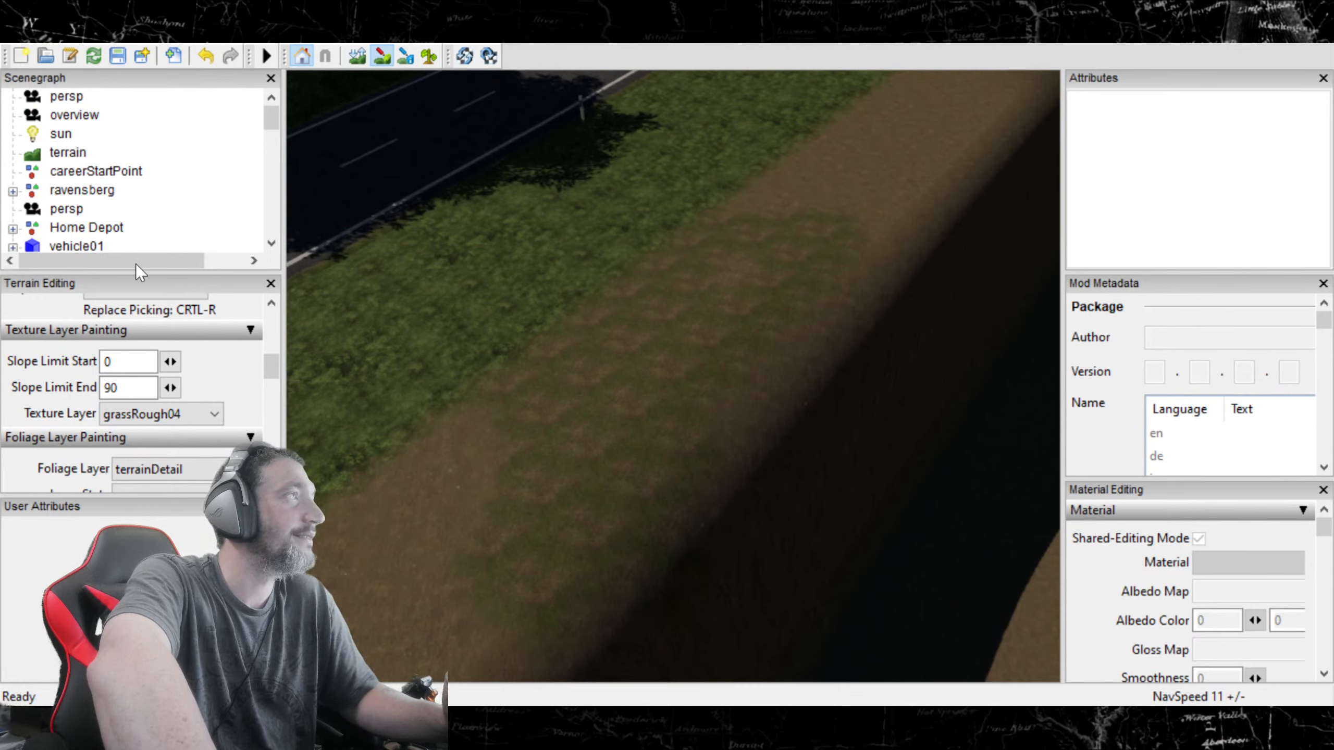
click(212, 413)
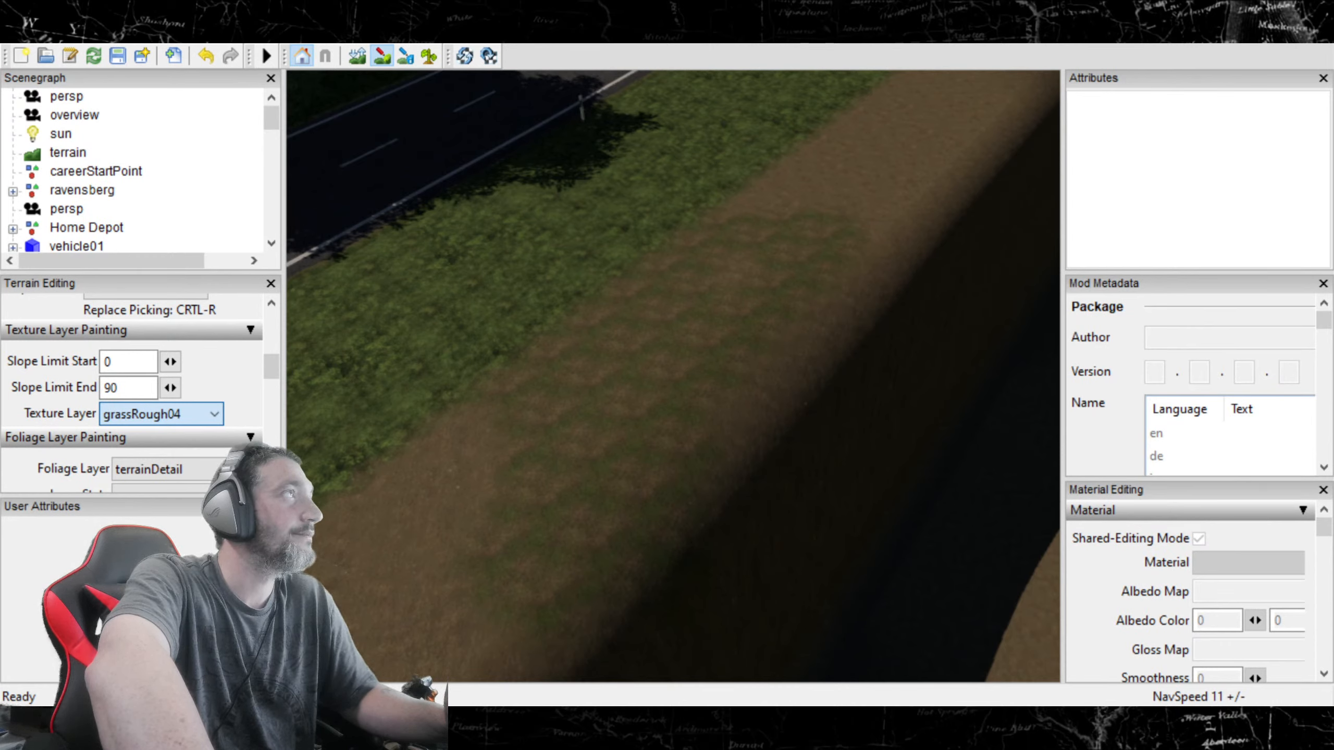
click(153, 457)
mouse_move(556, 346)
mouse_down()
mouse_move(580, 325)
mouse_move(590, 333)
mouse_move(500, 461)
mouse_move(387, 536)
mouse_move(534, 415)
mouse_up()
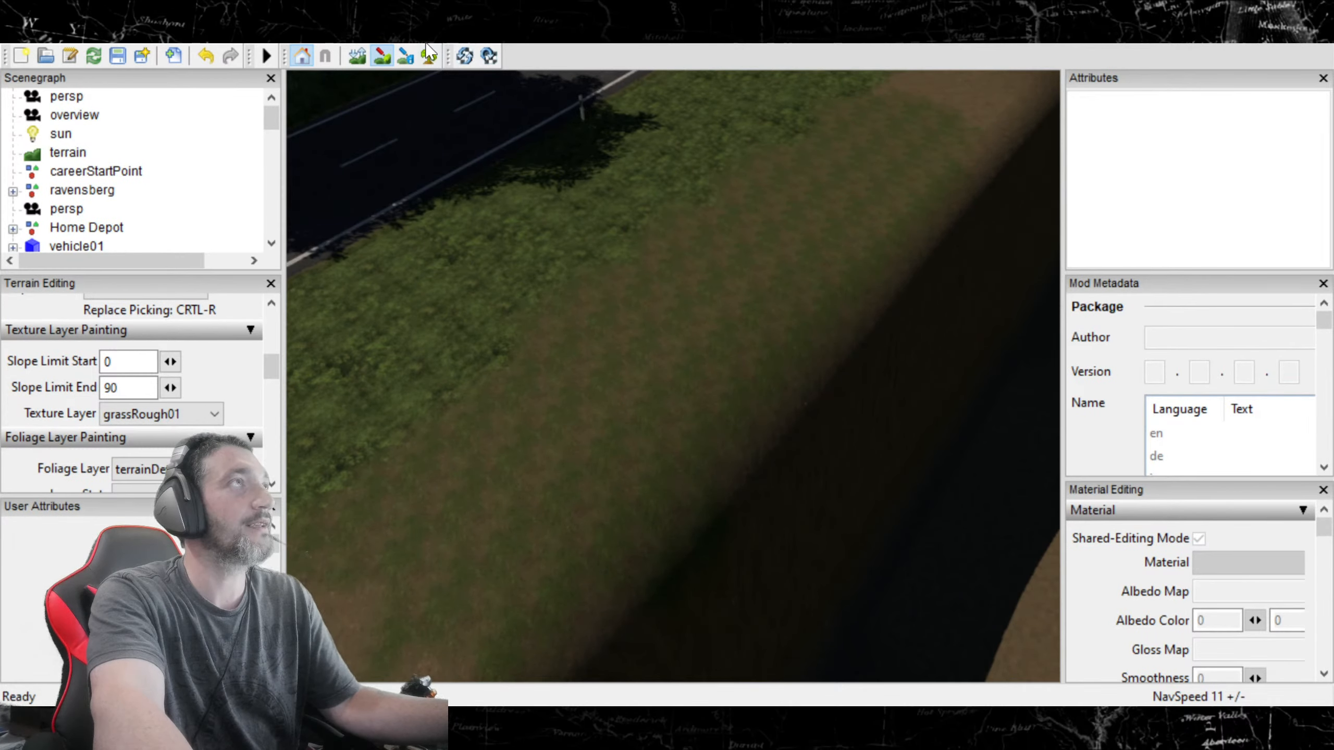
Step: Extend the grassRough01 texture along the dirt strip between road and ditch and along the grass edge of the farm track
click(380, 59)
mouse_move(597, 182)
alt+mouse_down()
mouse_move(608, 230)
mouse_move(754, 250)
mouse_move(710, 280)
mouse_move(745, 250)
mouse_move(803, 266)
mouse_move(762, 247)
mouse_move(768, 235)
mouse_move(796, 244)
alt+mouse_up()
scroll(754, 250, down, 8)
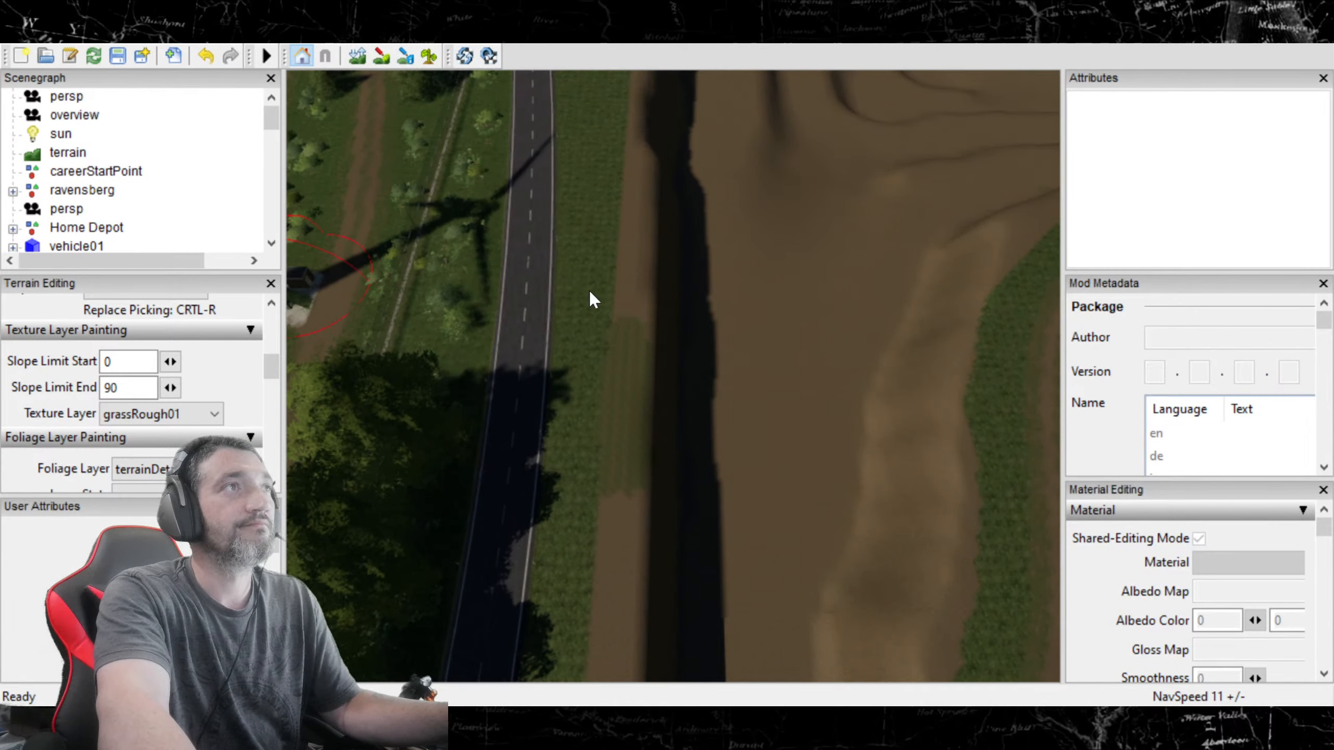
click(379, 55)
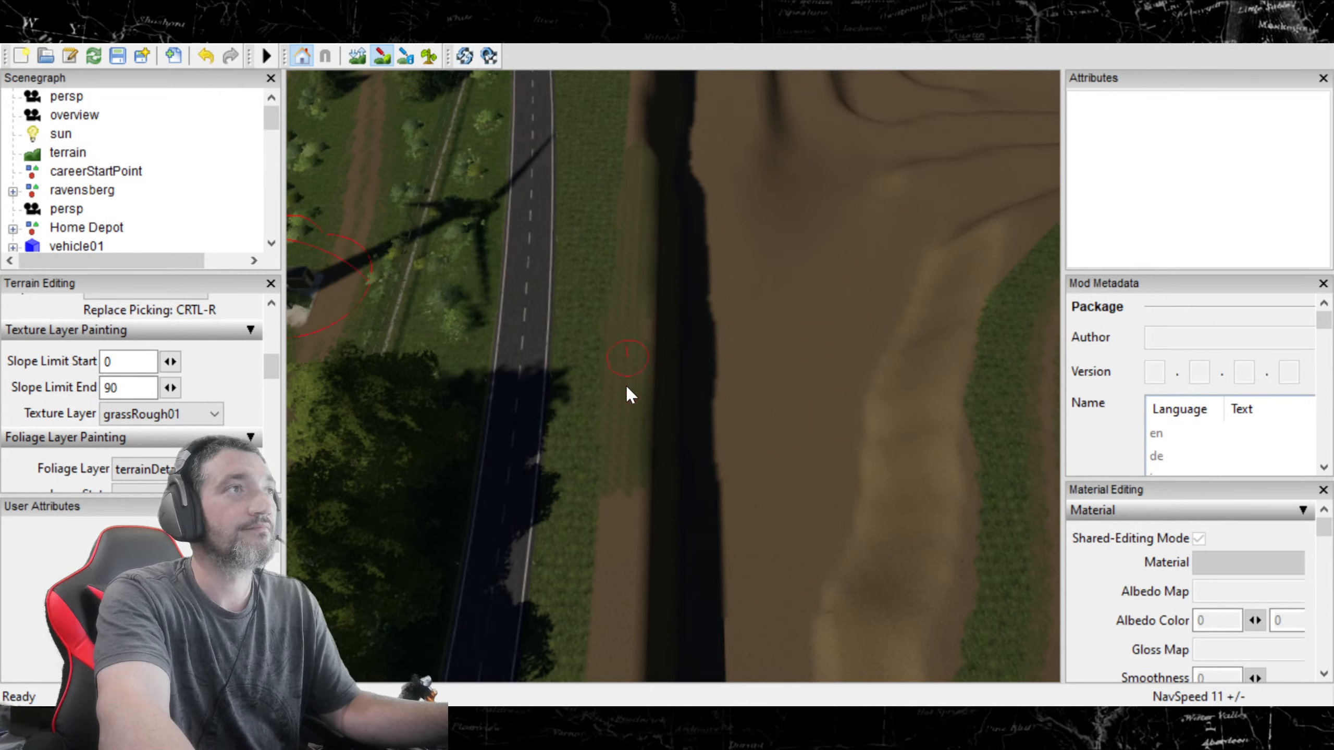
drag(621, 491, 613, 562)
scroll(976, 508, down, 2)
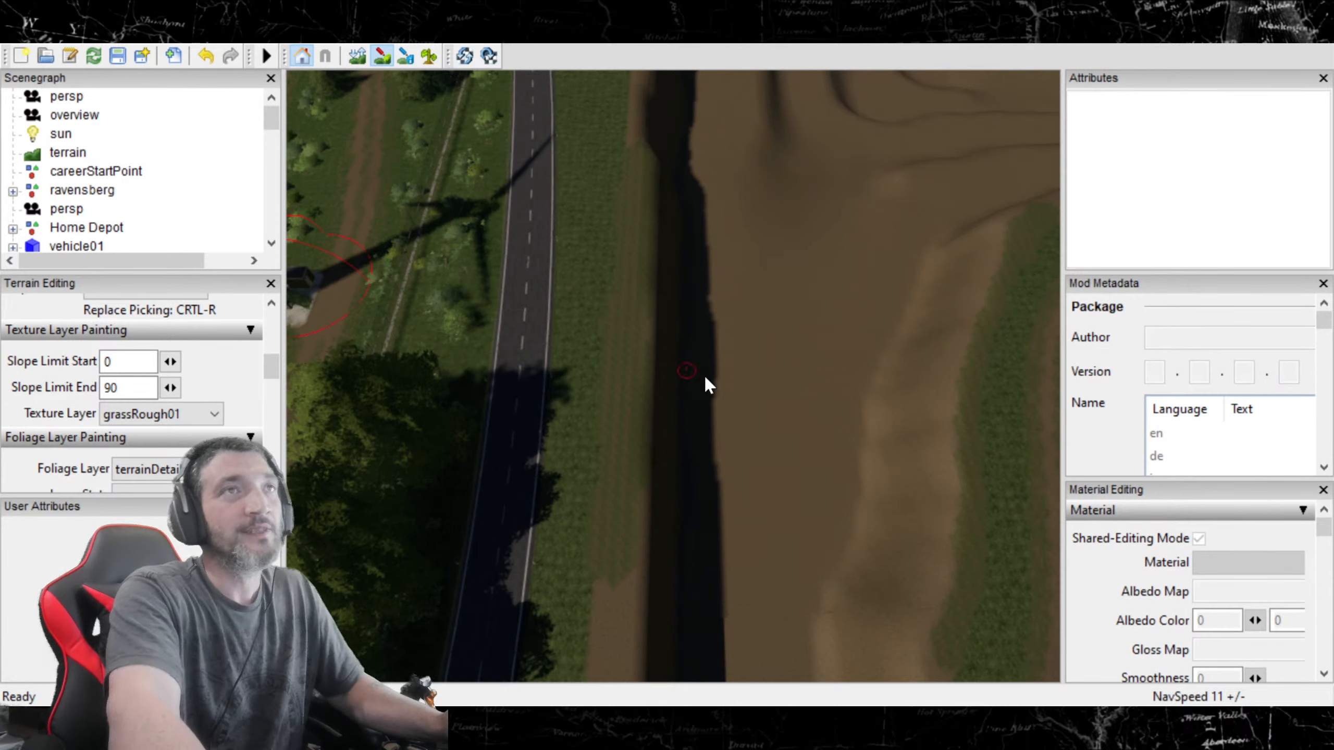
click(382, 55)
alt+drag(771, 401, 807, 468)
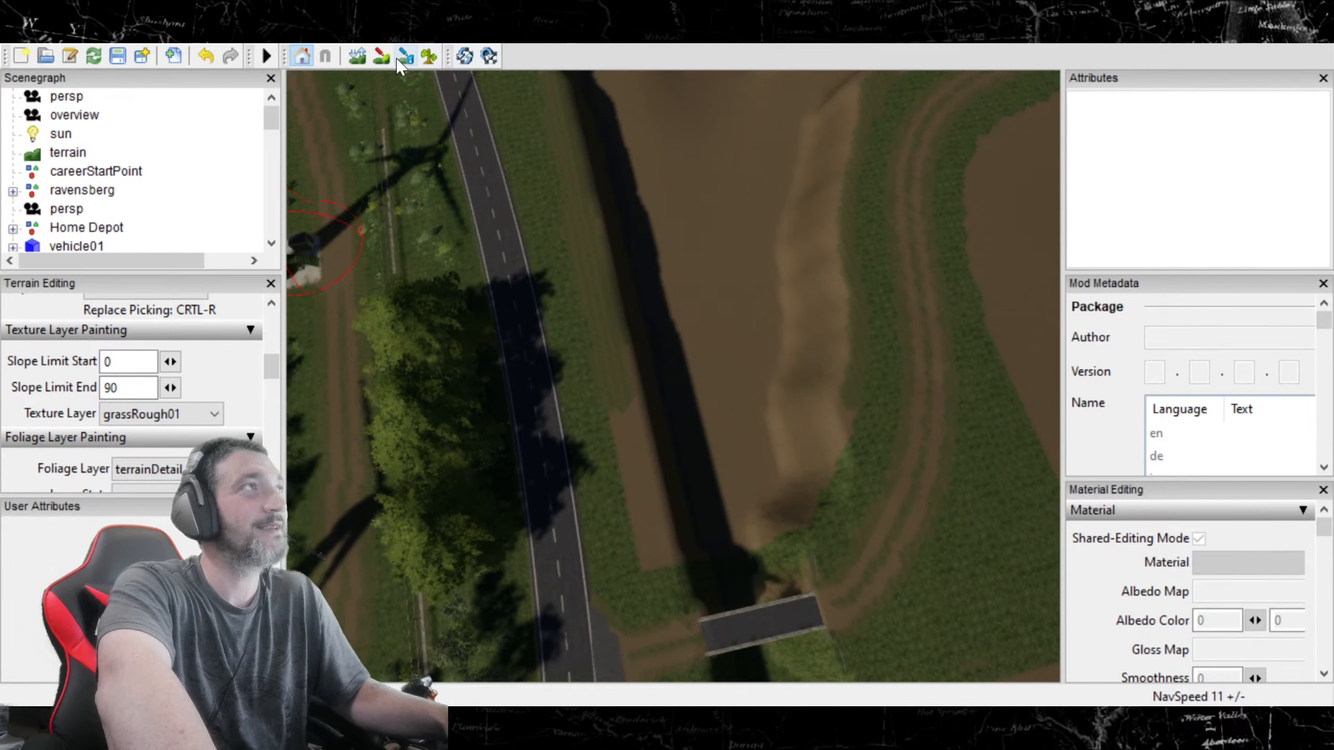
Step: Fill the remaining bare strip between road and ditch and the dirt patch beside the farm track bend with grassRough01
click(383, 56)
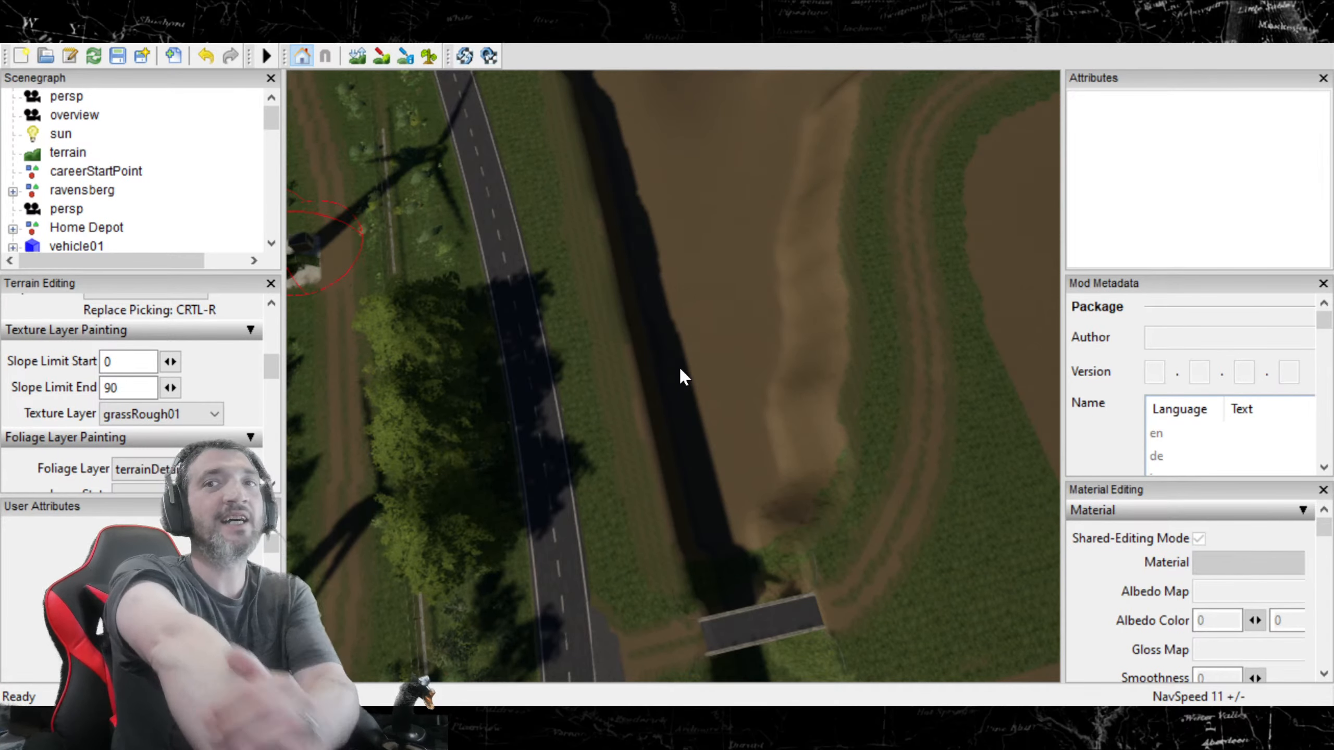
right_drag(679, 391, 808, 242)
right_drag(640, 387, 694, 311)
right_drag(792, 446, 596, 529)
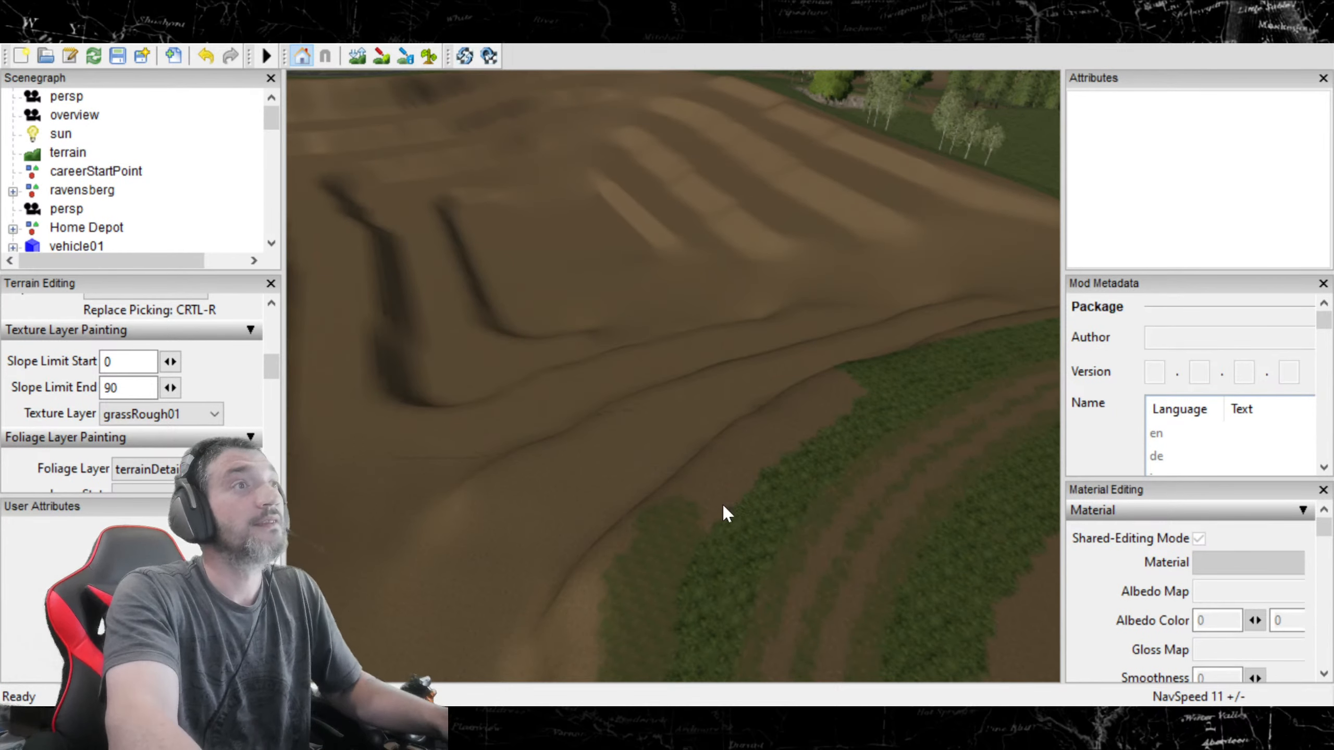
click(382, 55)
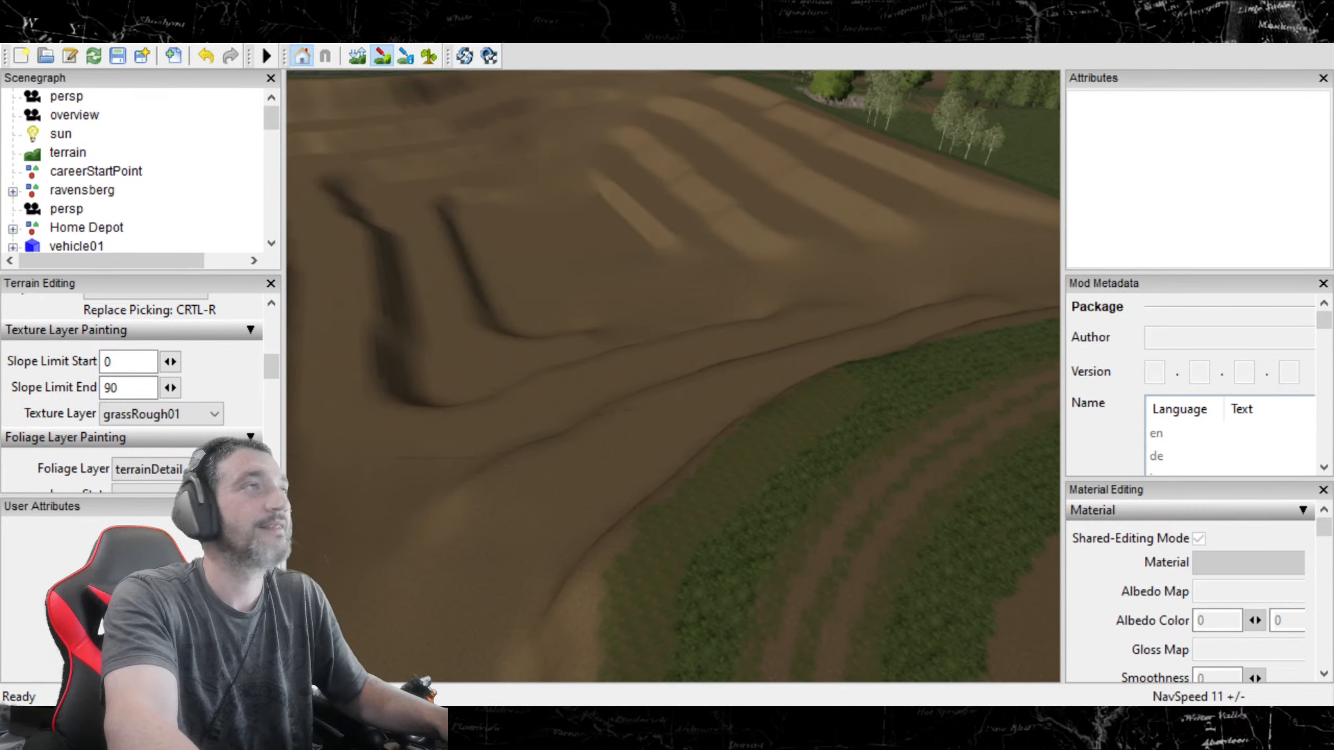
click(381, 53)
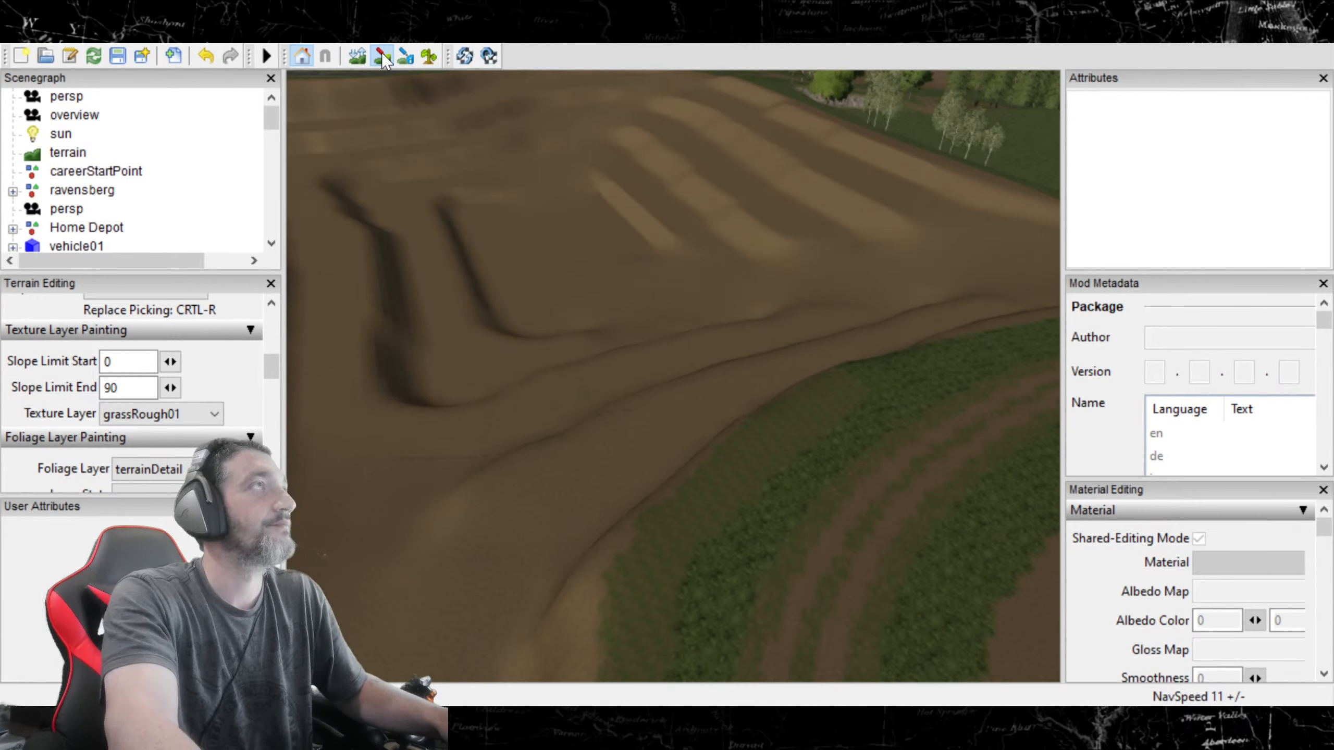
Step: Paint grassRough01 over the bare verge between the curved farm track and the ridged dirt slope
mouse_move(488, 196)
alt+mouse_down()
mouse_move(569, 244)
mouse_move(559, 226)
mouse_move(492, 335)
mouse_move(551, 340)
mouse_move(578, 379)
mouse_move(556, 381)
mouse_move(475, 347)
mouse_move(429, 183)
mouse_move(475, 220)
mouse_move(560, 102)
mouse_move(822, 390)
mouse_move(940, 387)
mouse_move(584, 326)
mouse_move(790, 315)
mouse_move(866, 329)
alt+mouse_up()
scroll(492, 335, down, 3)
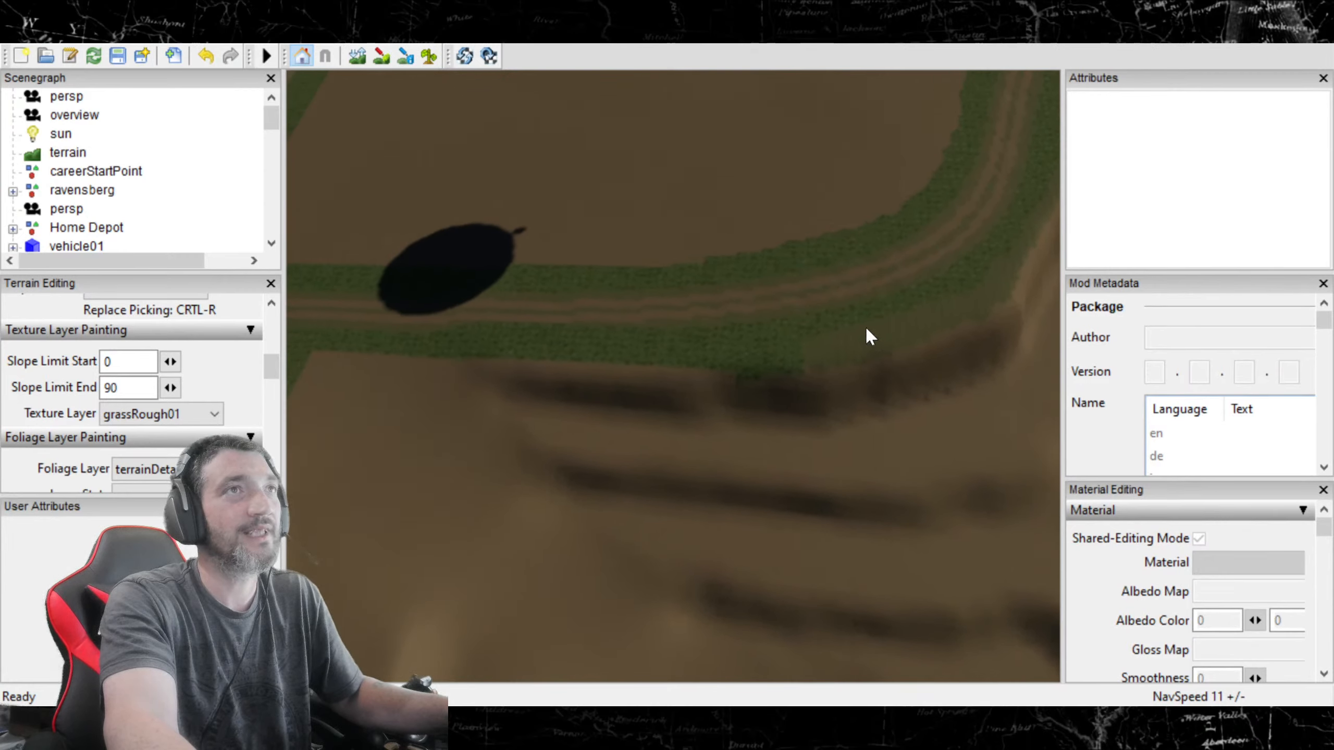
click(382, 56)
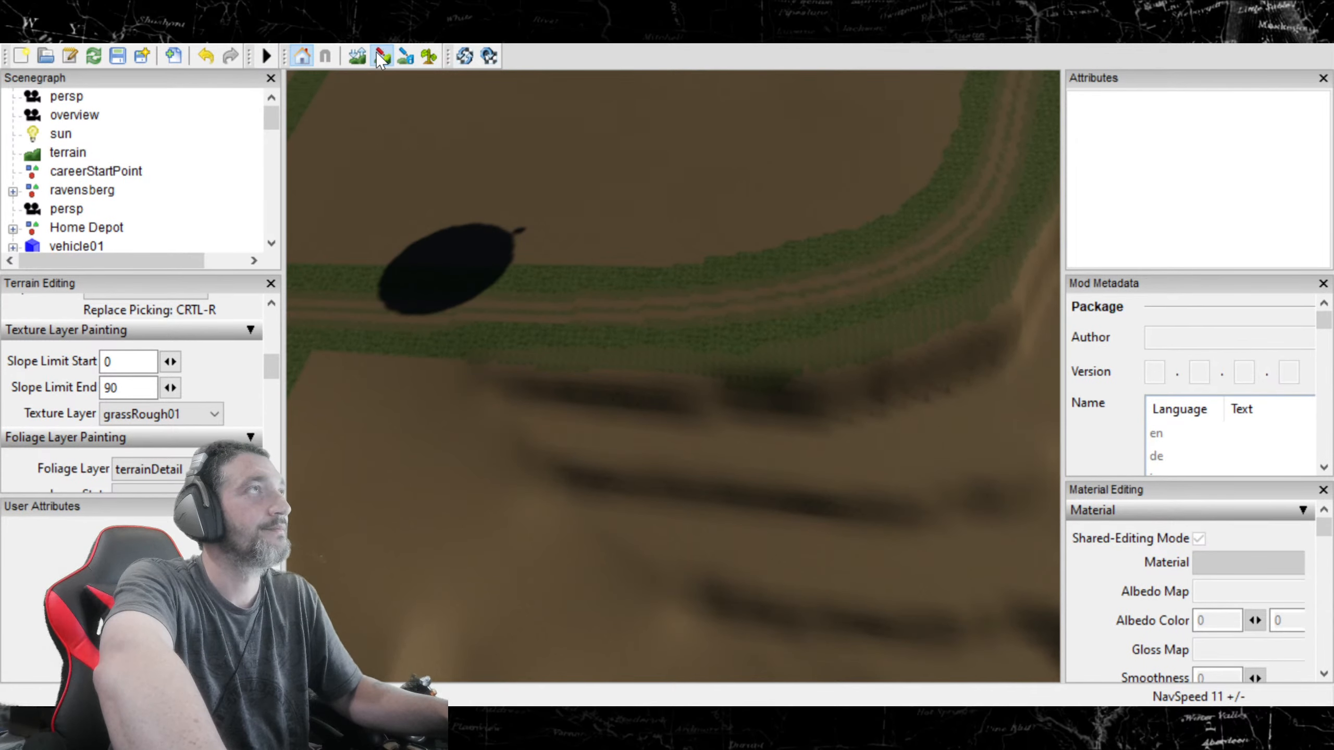
Step: Switch the texture layer to GRASS and paint it over the triangular dirt corner between the tree row and the farm track
right_drag(652, 457, 521, 403)
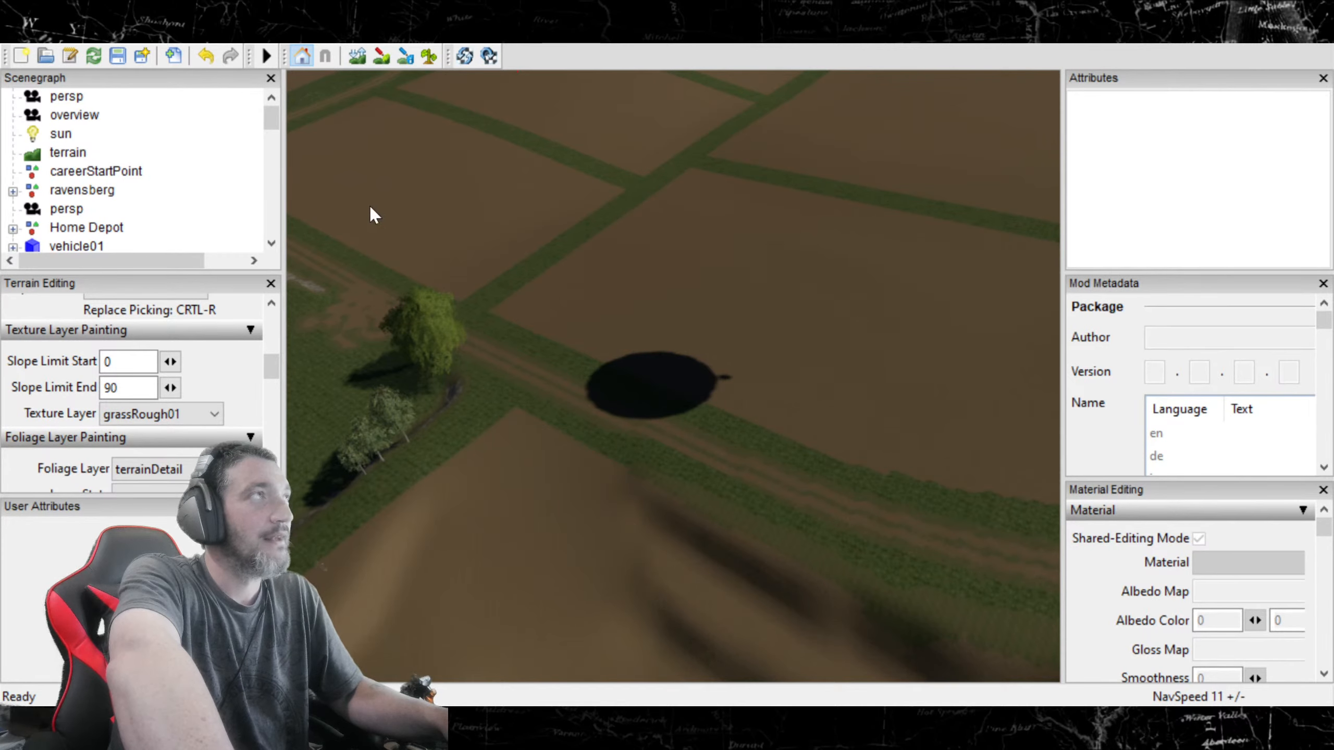
right_drag(470, 625, 514, 627)
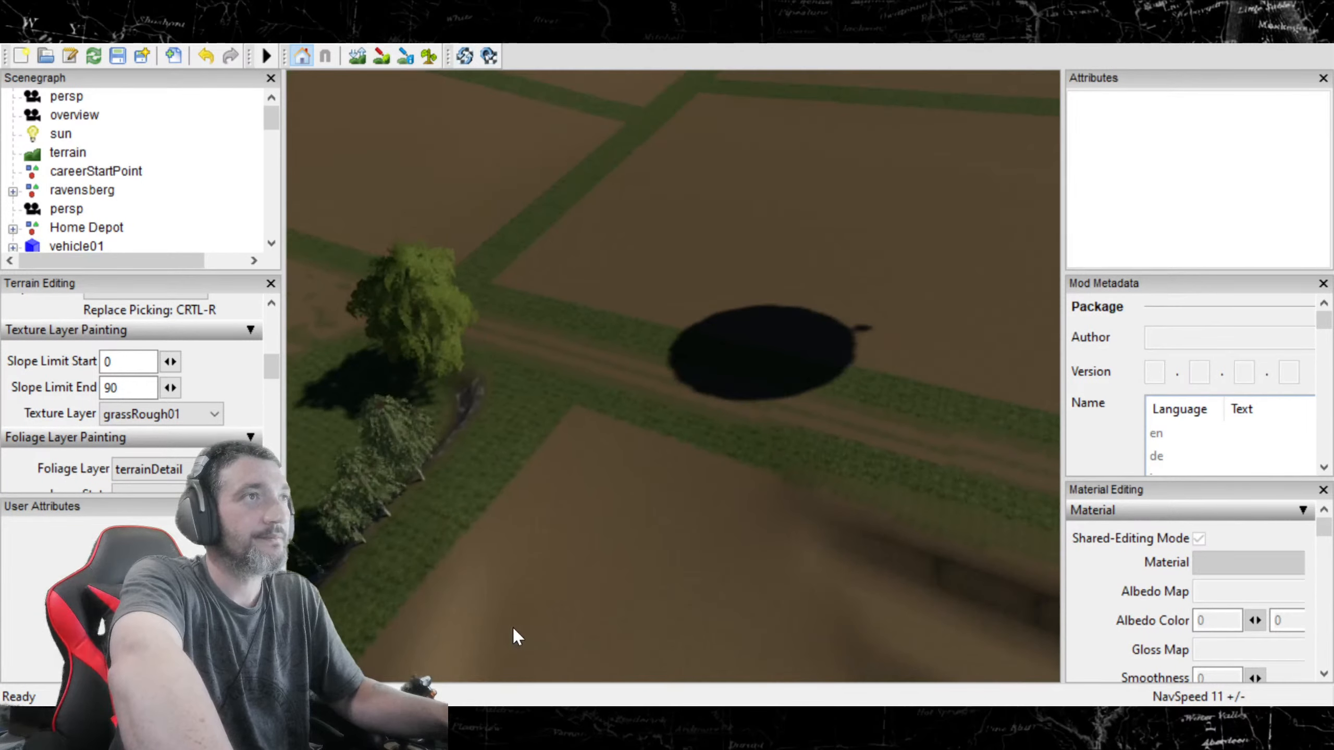
alt+drag(513, 626, 499, 624)
mouse_move(540, 502)
alt+mouse_down()
mouse_move(602, 527)
mouse_move(584, 537)
mouse_move(571, 492)
mouse_move(601, 509)
mouse_move(415, 546)
mouse_move(524, 494)
alt+mouse_up()
scroll(590, 541, up, 2)
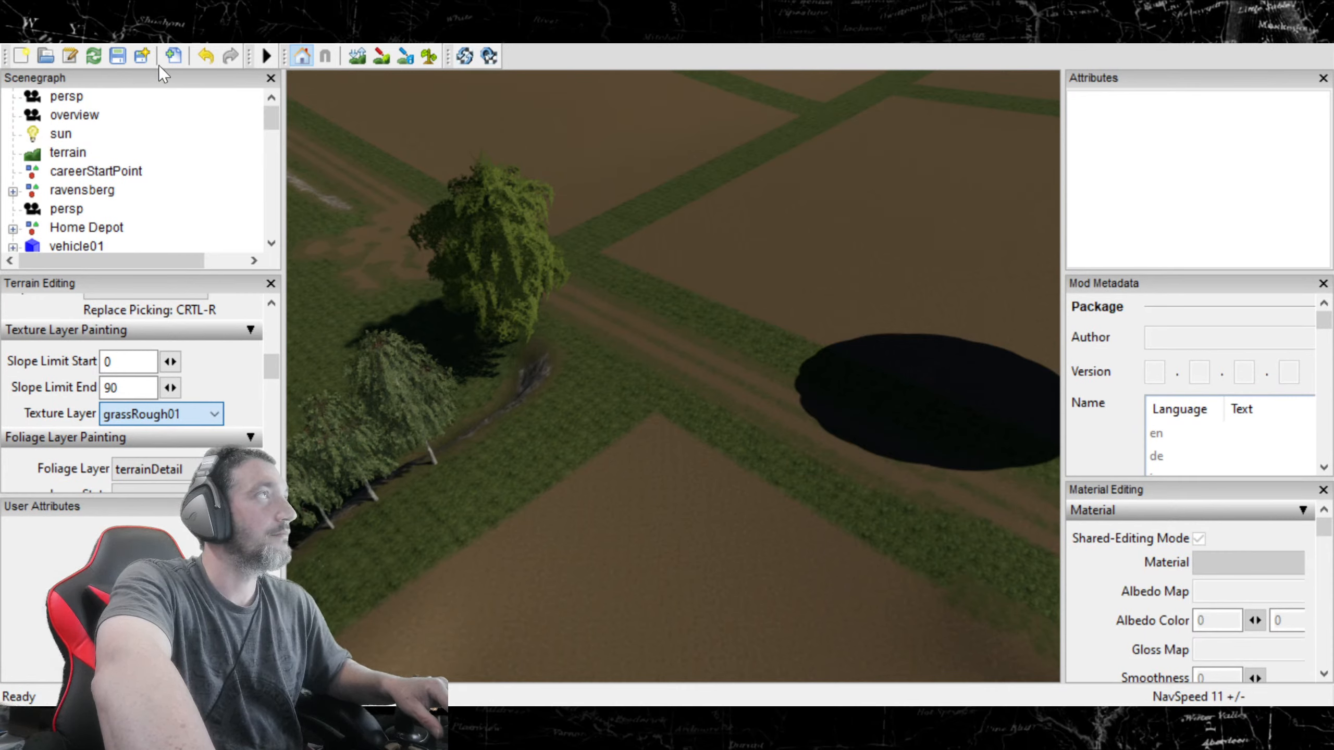
click(142, 83)
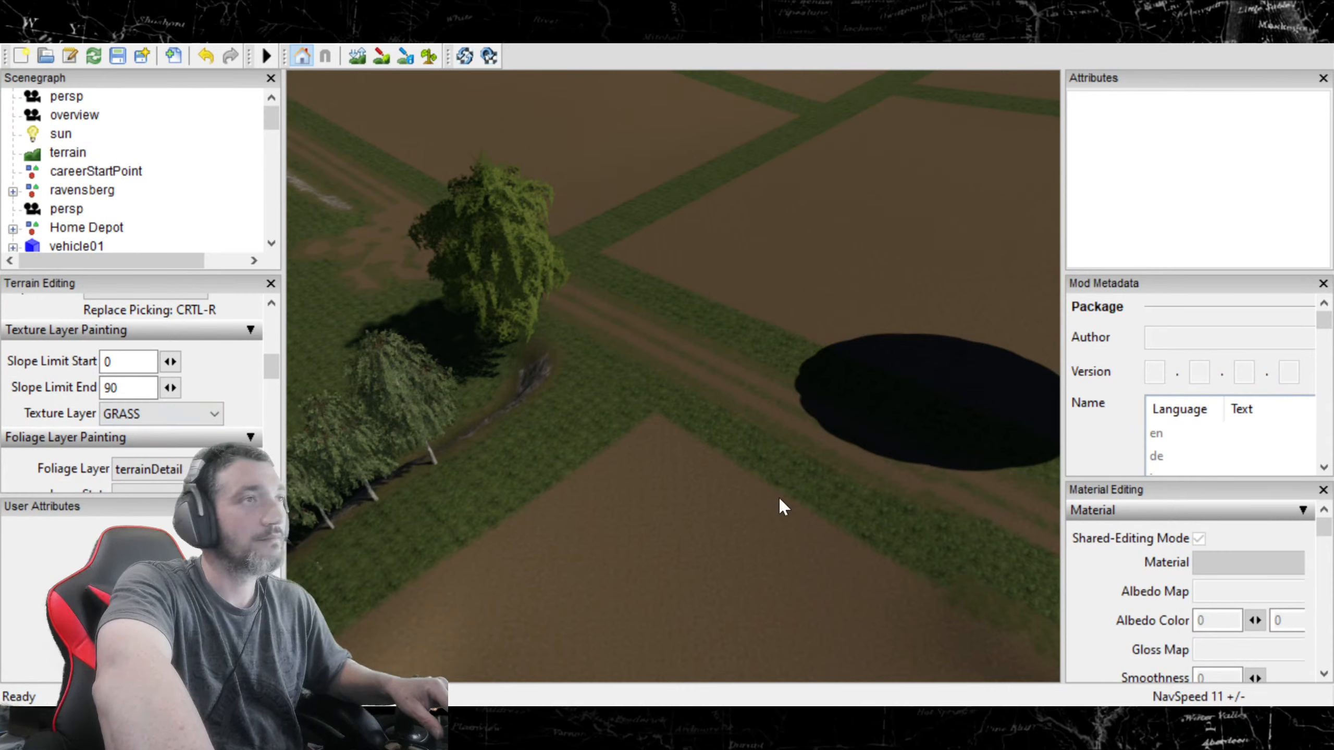
click(381, 53)
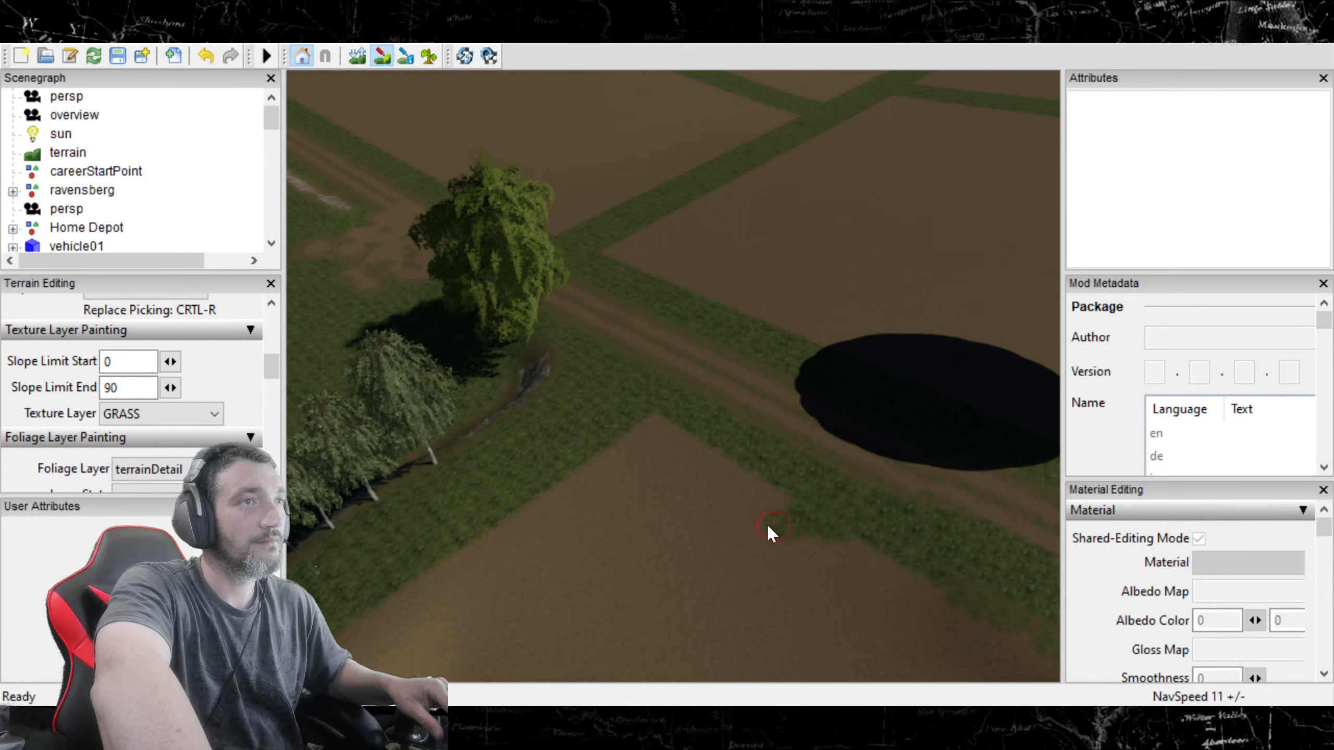
drag(608, 530, 548, 535)
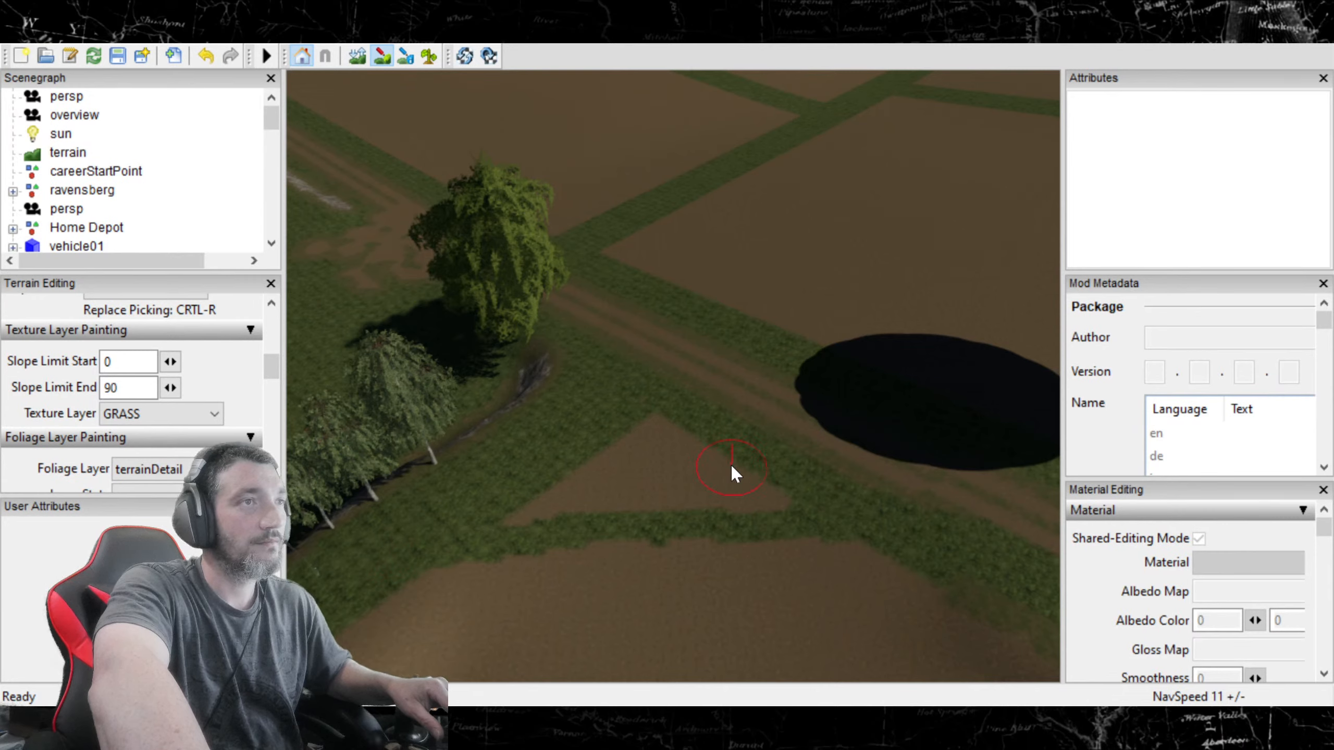
drag(653, 462, 655, 451)
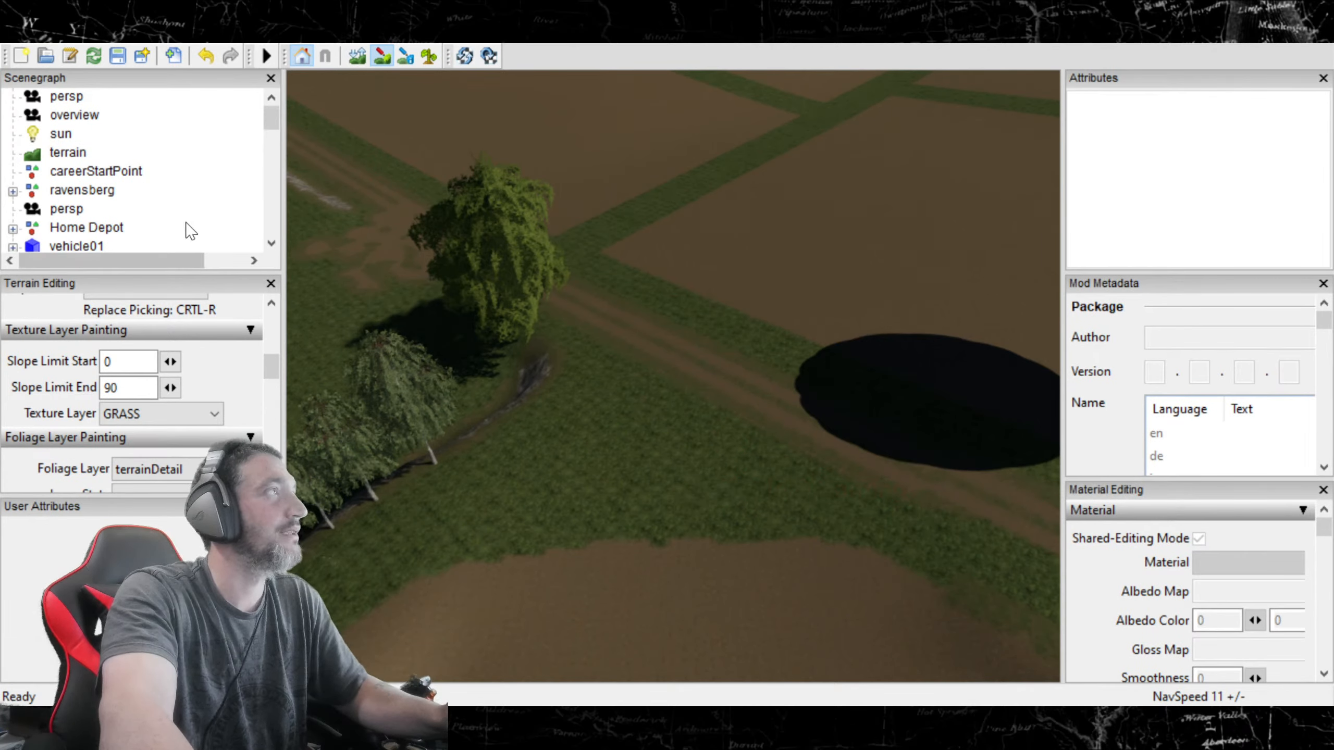
Step: Switch the texture layer to grassRough01 and paint it along the new grass corner's edge and as narrow strips towards the farm track
scroll(189, 414, down, 1)
scroll(190, 467, down, 1)
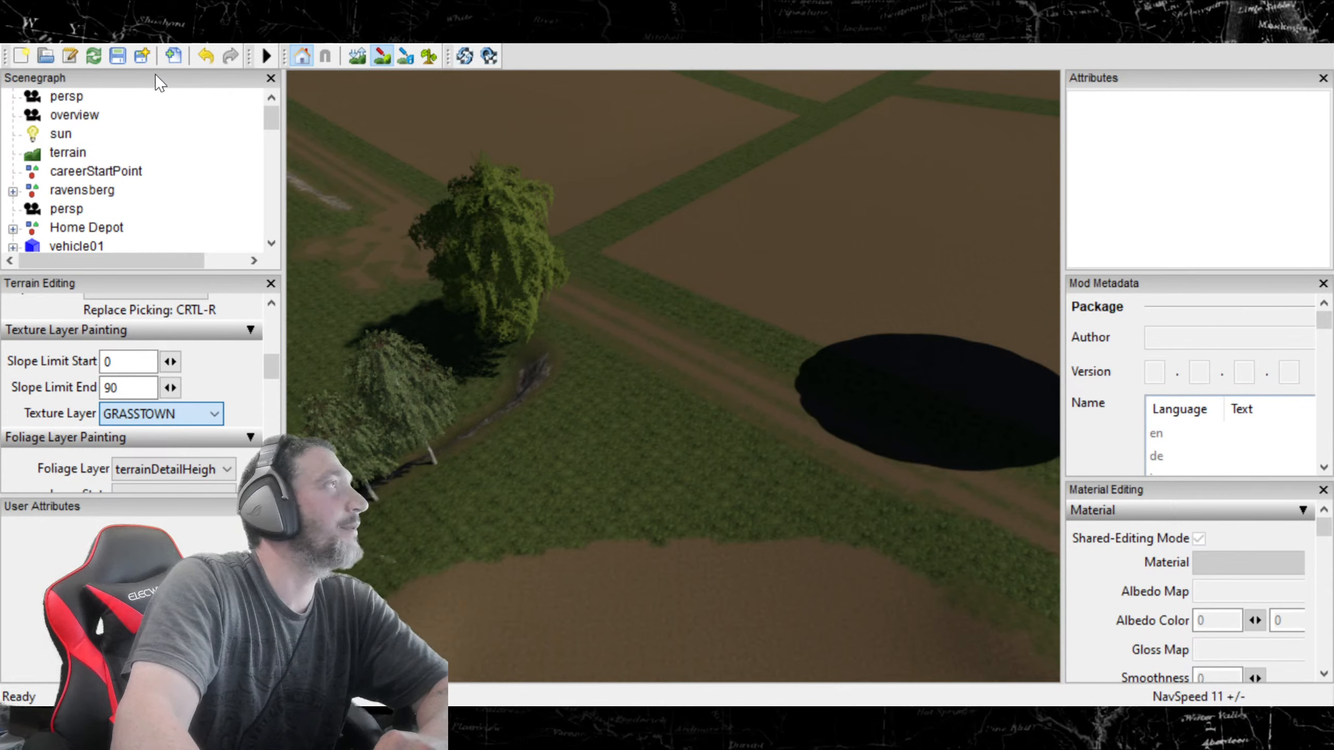
click(154, 42)
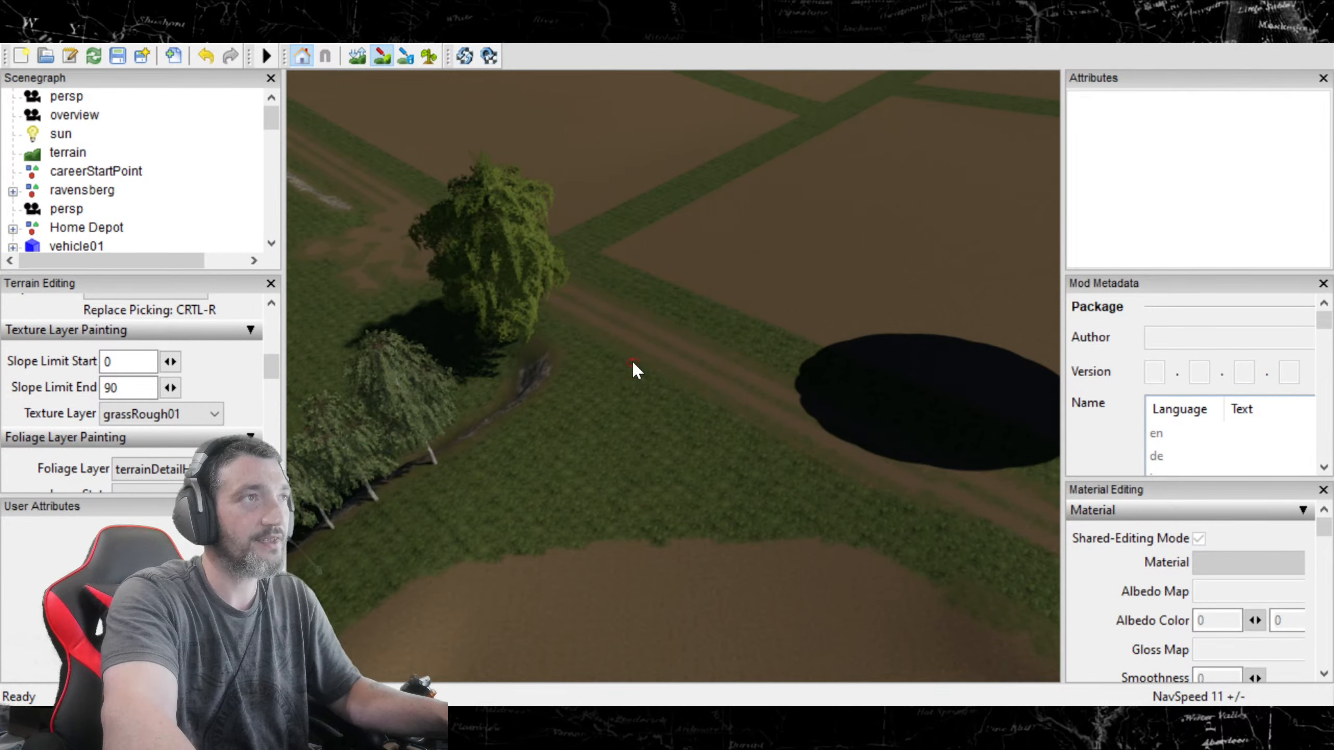
click(386, 55)
mouse_move(465, 178)
alt+mouse_down()
mouse_move(548, 234)
mouse_move(628, 226)
mouse_move(584, 239)
mouse_move(735, 268)
mouse_move(828, 209)
mouse_move(759, 238)
mouse_move(686, 244)
mouse_move(696, 256)
mouse_move(806, 256)
mouse_move(884, 220)
mouse_move(633, 312)
mouse_move(527, 300)
mouse_move(567, 283)
alt+mouse_up()
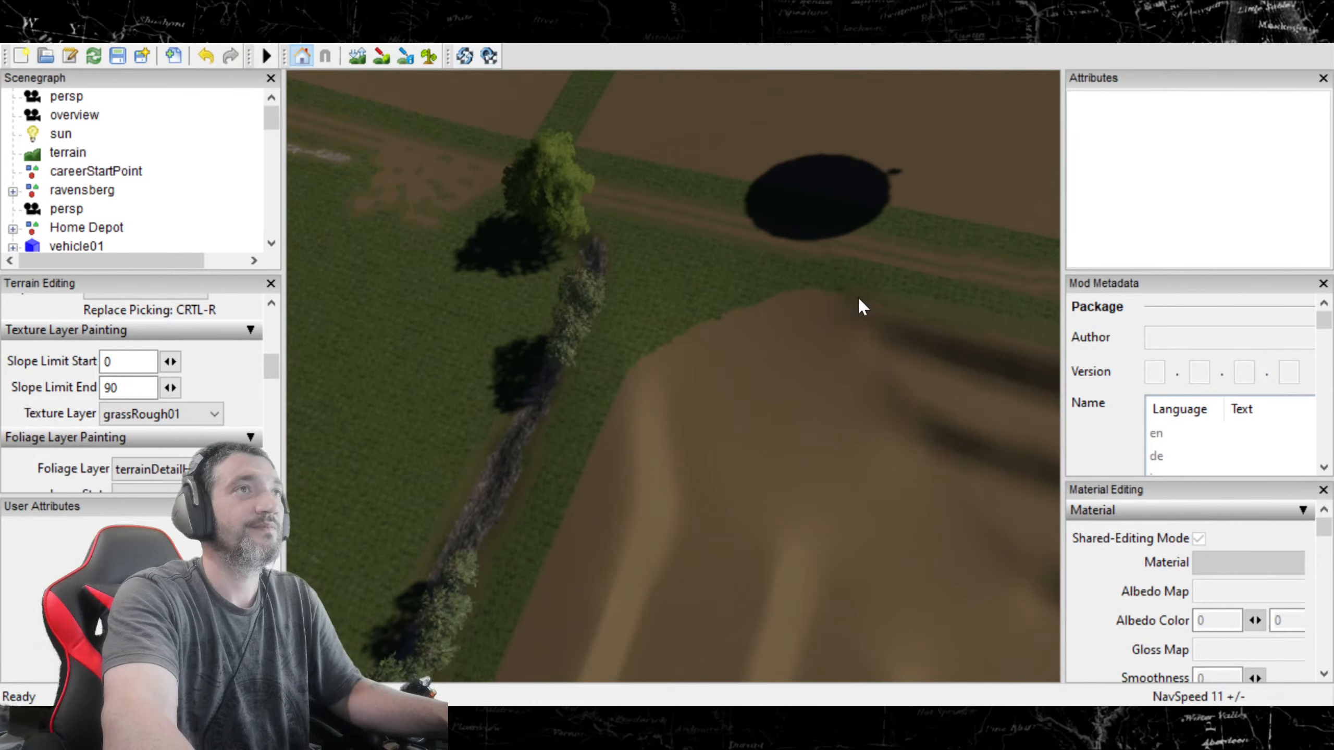
click(383, 58)
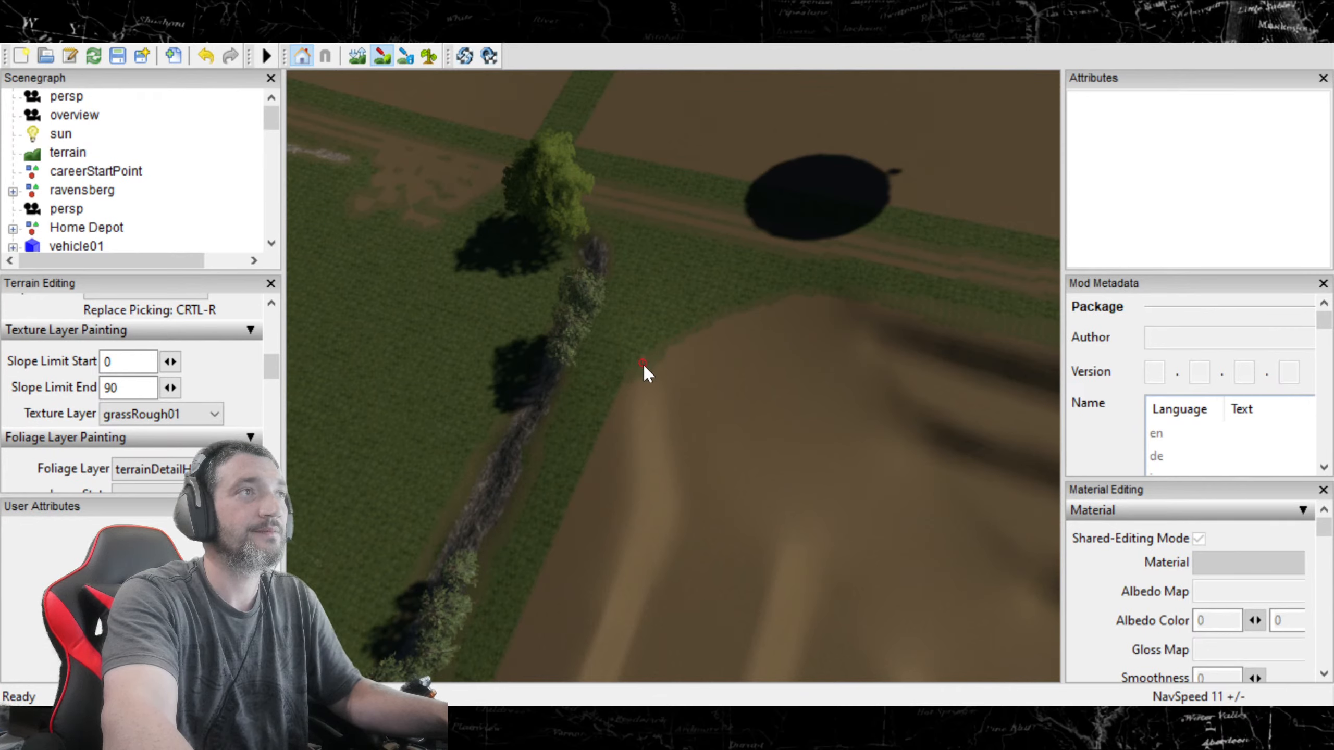
mouse_move(648, 402)
mouse_down()
mouse_move(647, 423)
mouse_move(647, 357)
mouse_move(635, 392)
mouse_up()
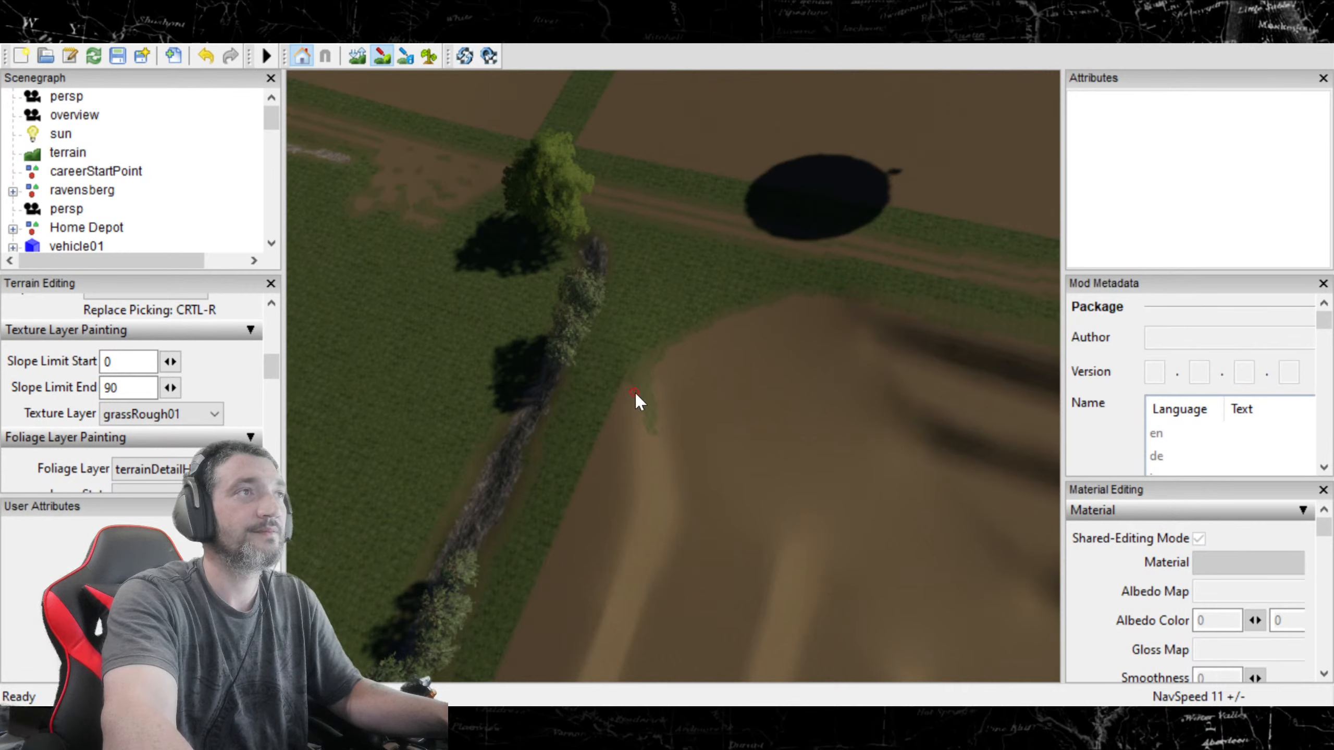
mouse_move(651, 441)
mouse_down()
mouse_move(631, 382)
mouse_move(648, 368)
mouse_up()
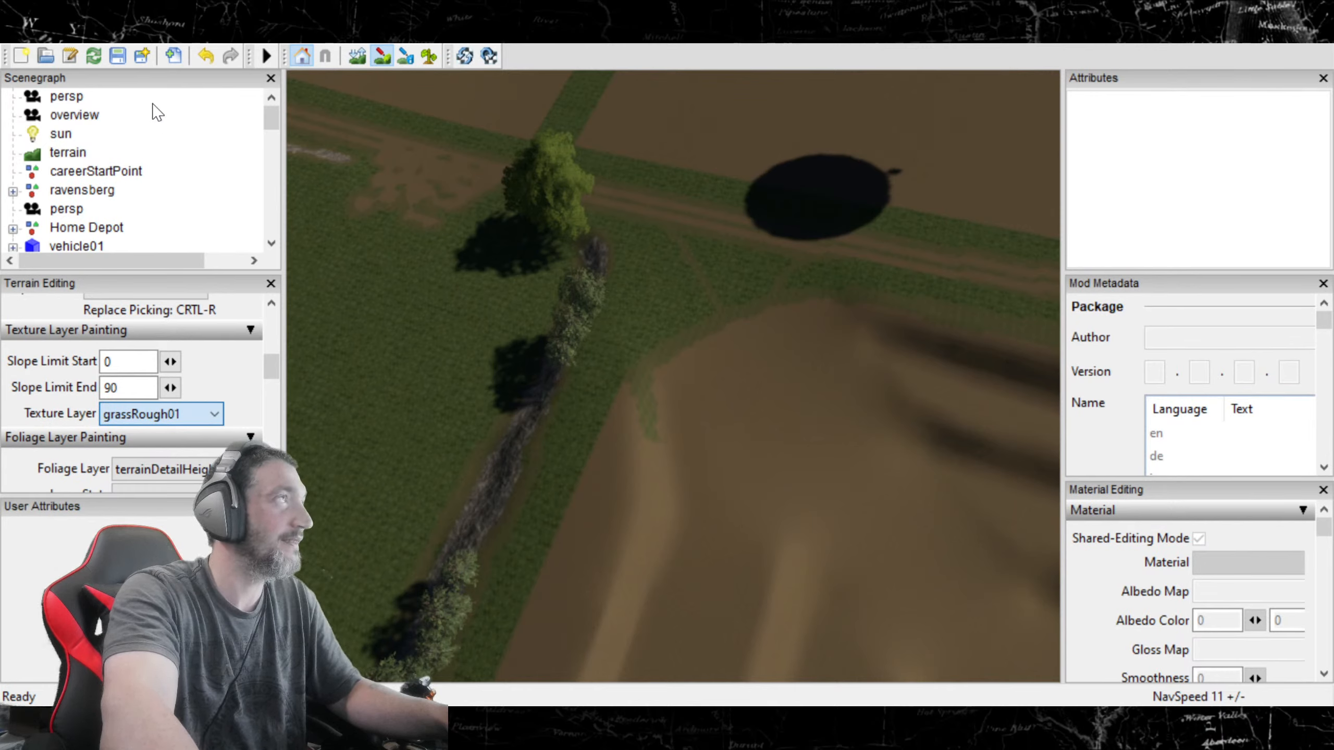
Step: Switch the texture layer to ROUGHDIRT and paint a wheel track branching from the farm track across the grass corner
click(157, 567)
click(381, 55)
alt+drag(690, 374, 641, 349)
click(380, 56)
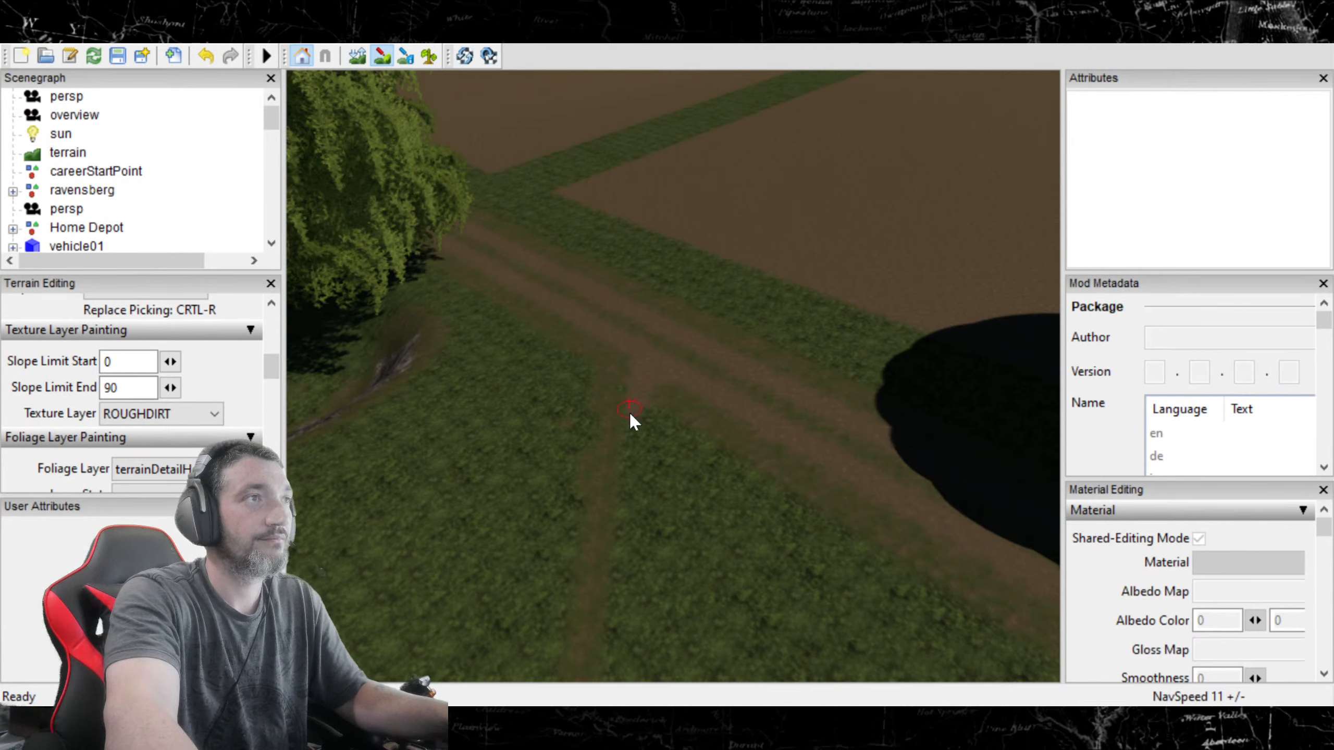
mouse_move(630, 424)
mouse_down()
mouse_move(624, 457)
mouse_move(632, 430)
mouse_up()
drag(626, 492, 628, 522)
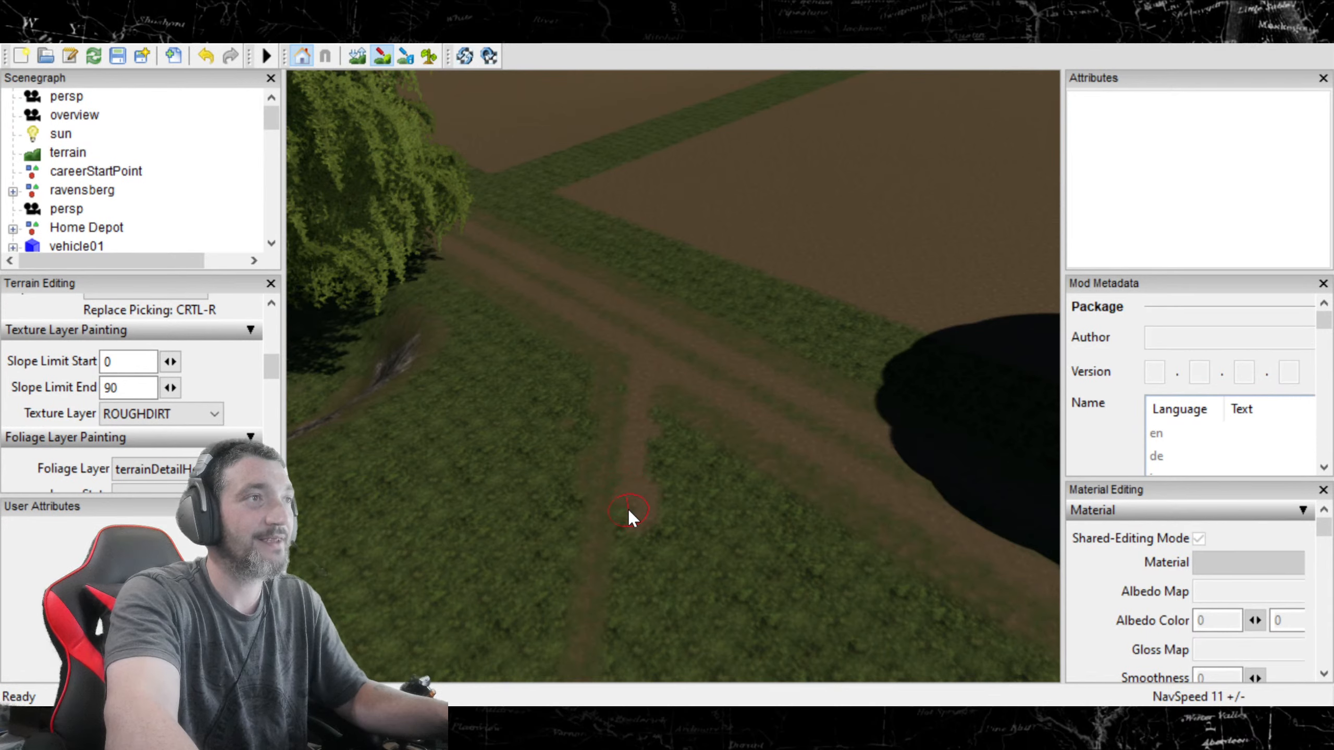
drag(623, 511, 627, 536)
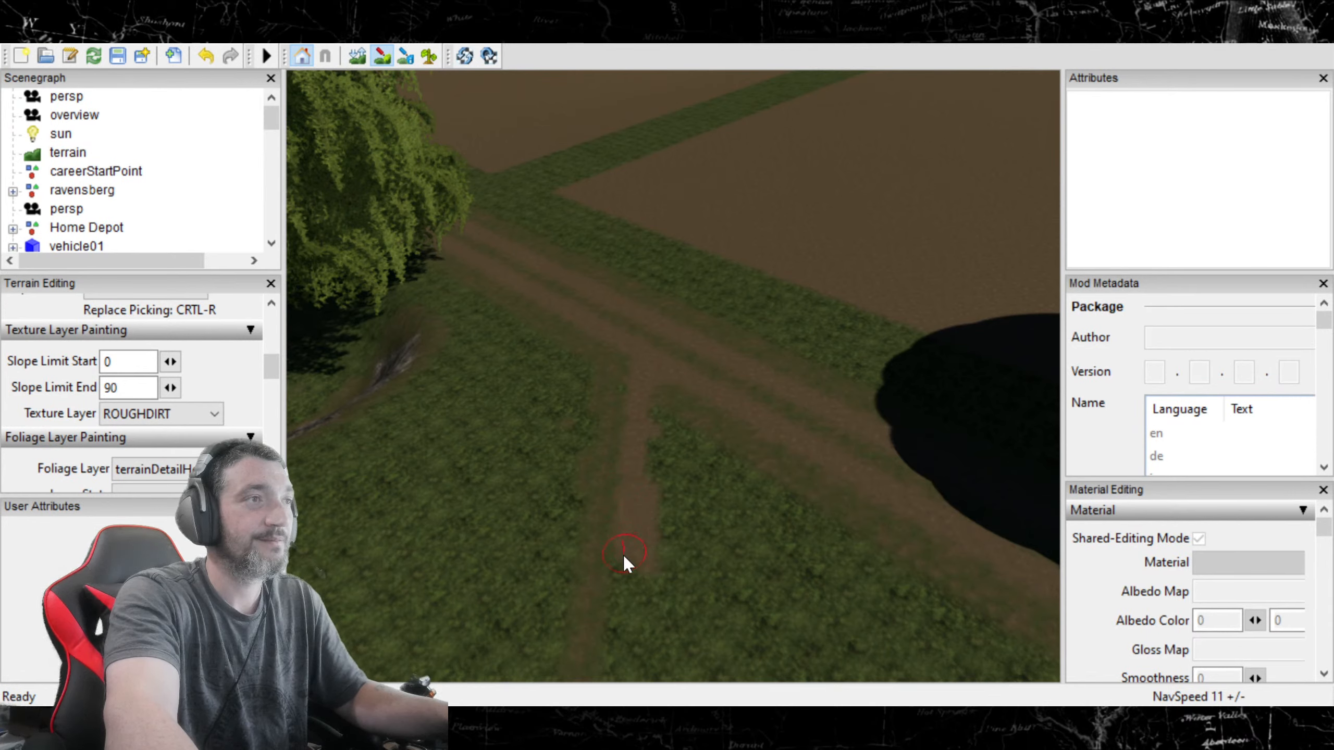
drag(621, 564, 605, 665)
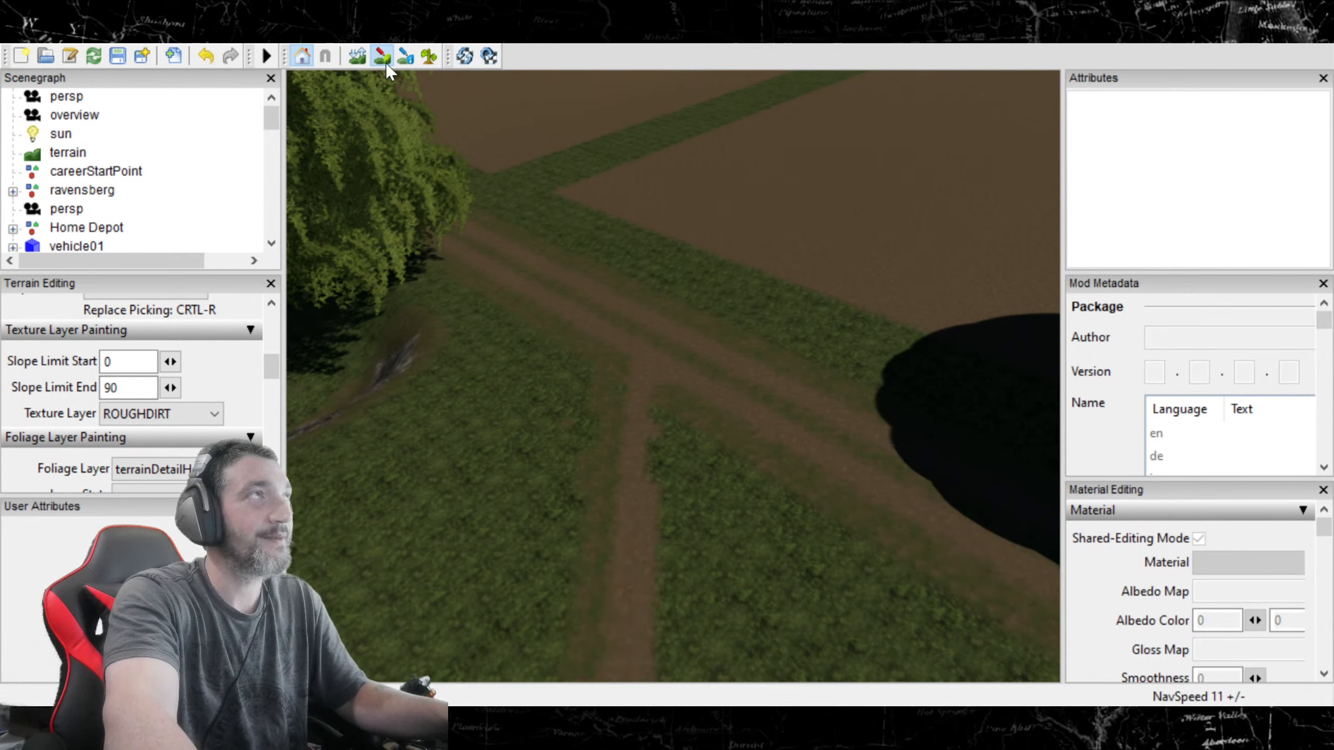
Step: Extend the ROUGHDIRT wheel track into the bare field and paint a parallel second rut beside it
click(380, 47)
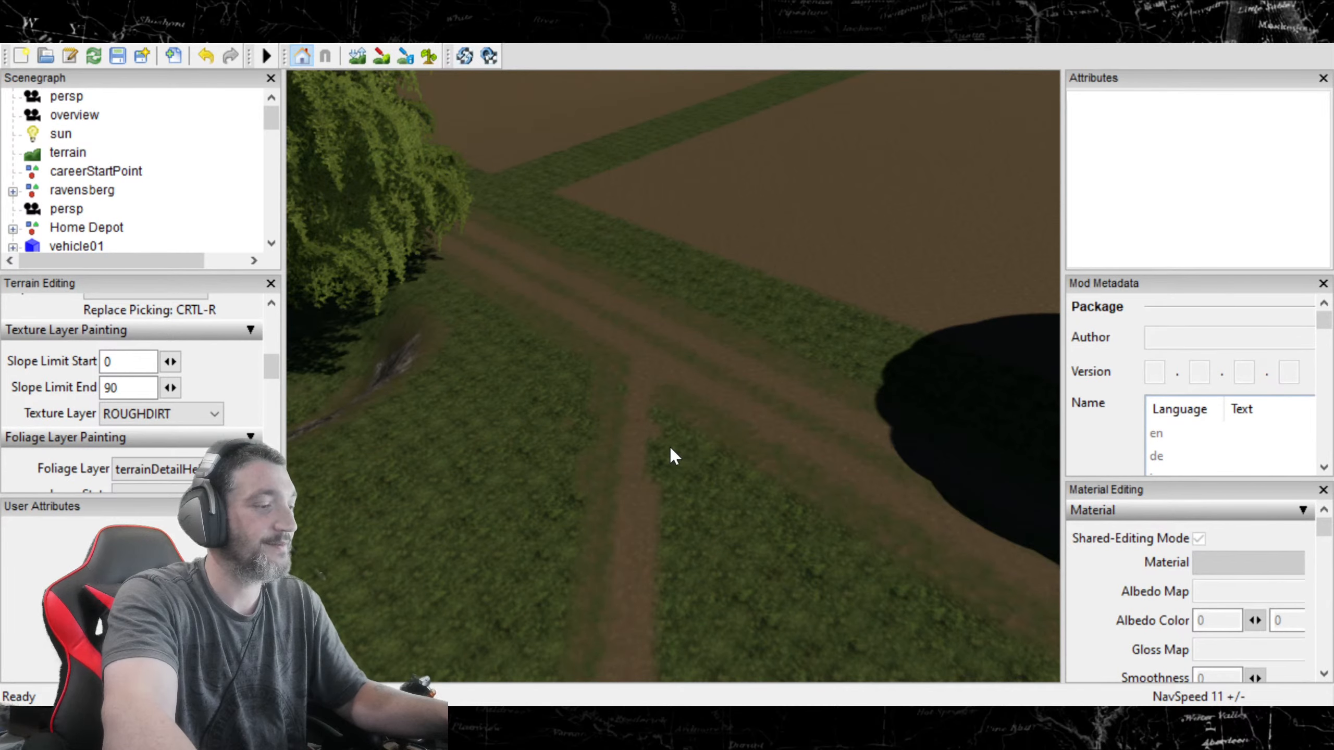
alt+drag(669, 445, 694, 462)
right_drag(694, 460, 720, 108)
right_drag(729, 360, 693, 649)
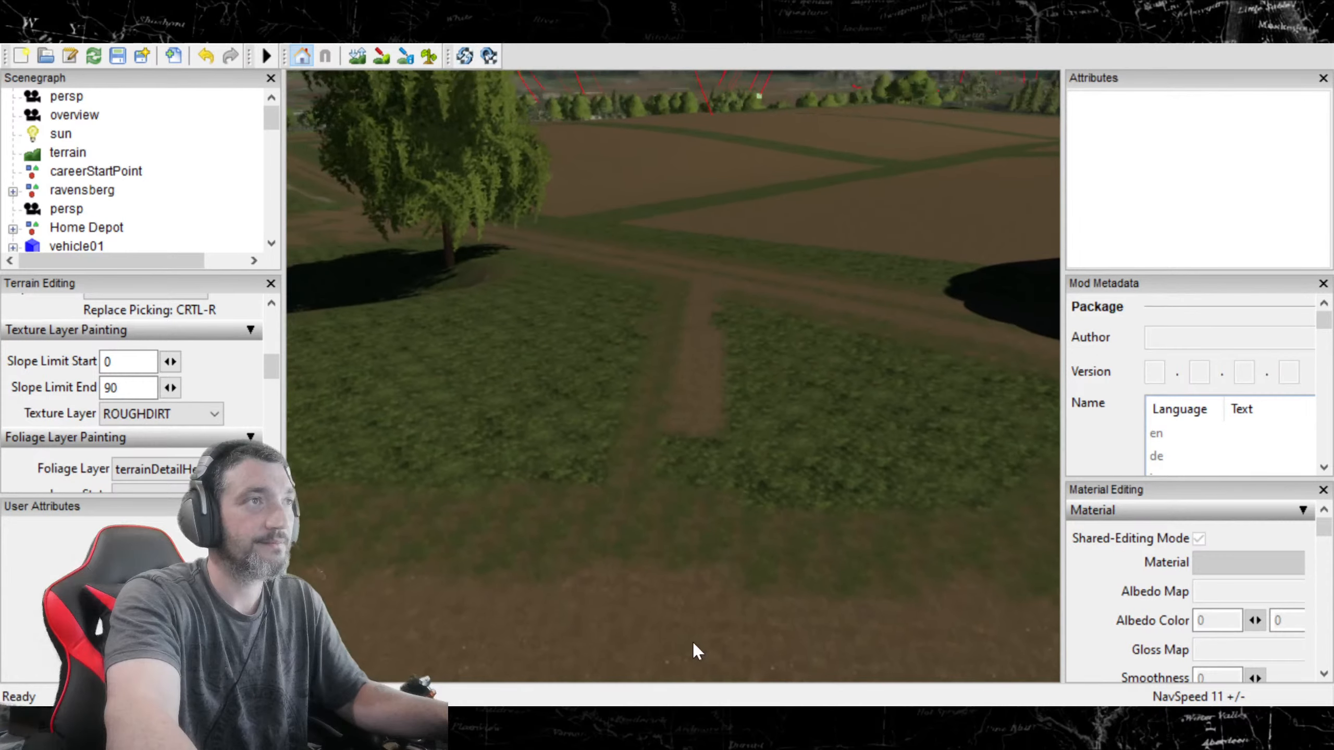
click(382, 55)
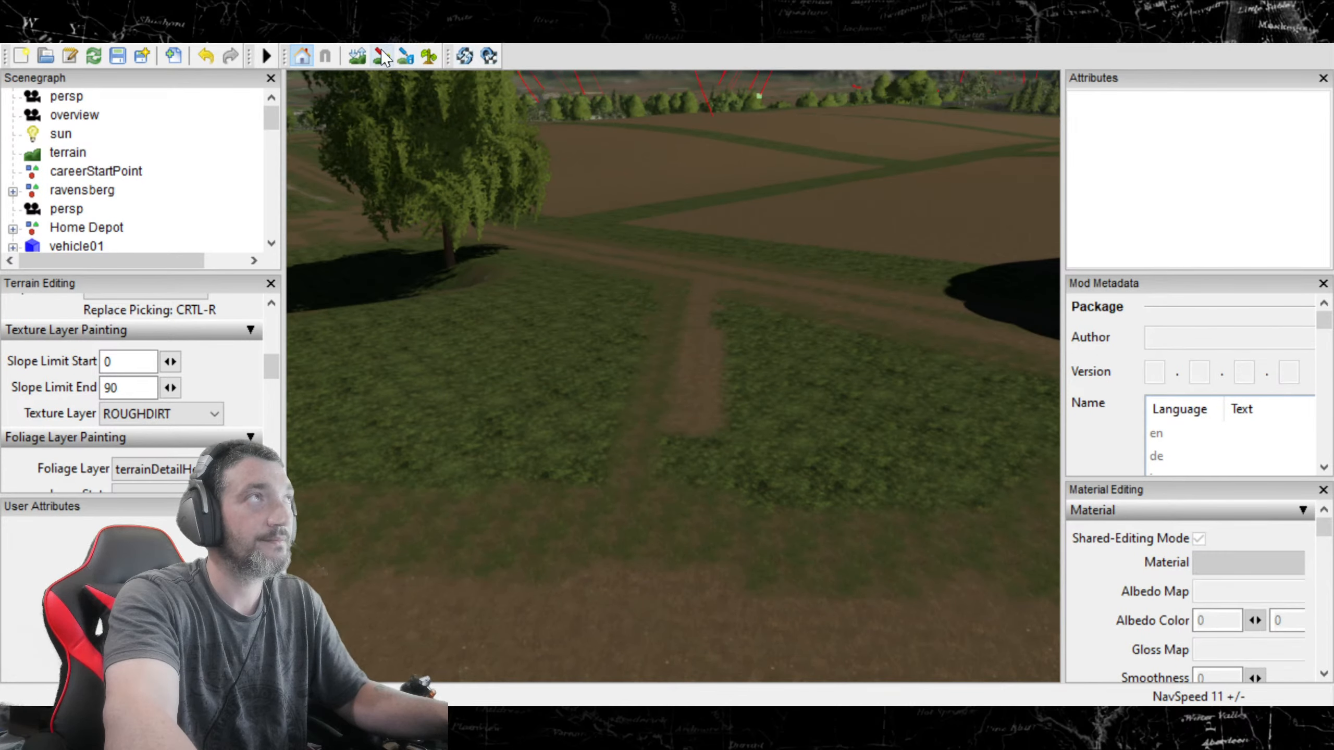
drag(717, 433, 688, 432)
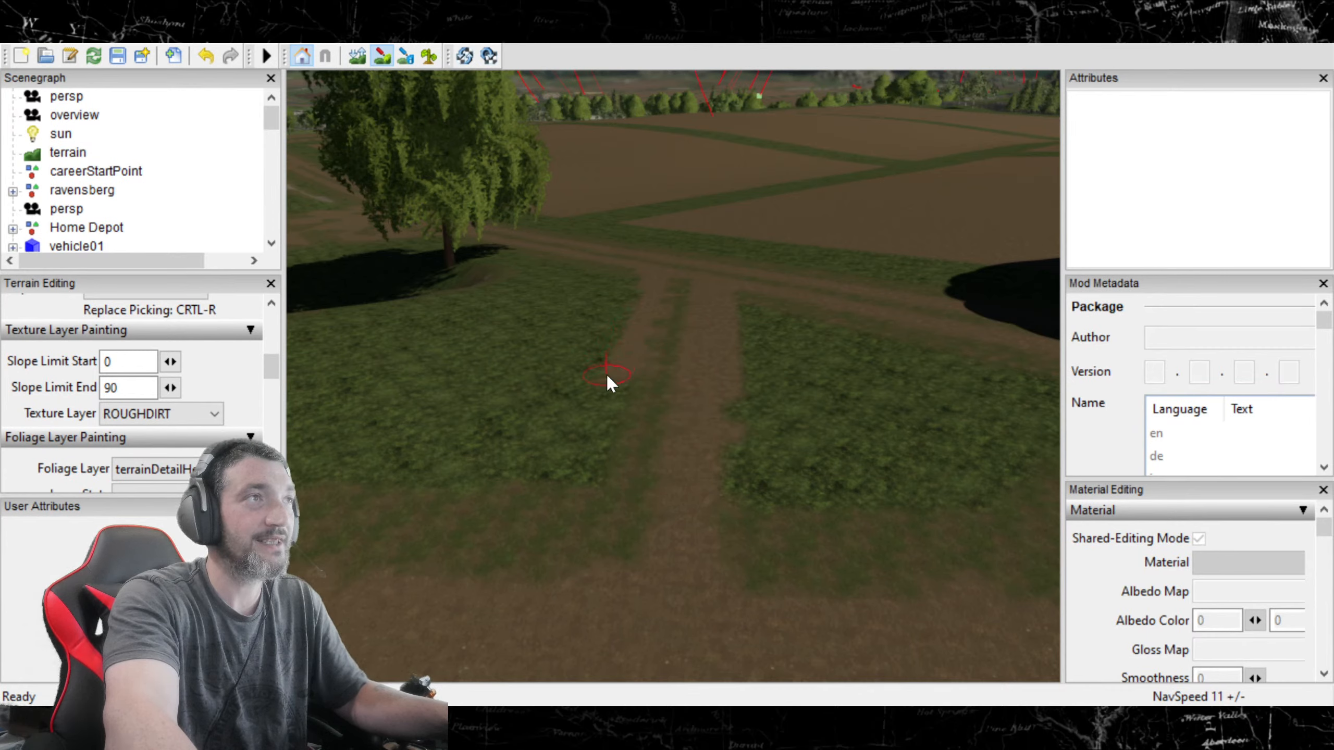
drag(574, 448, 528, 544)
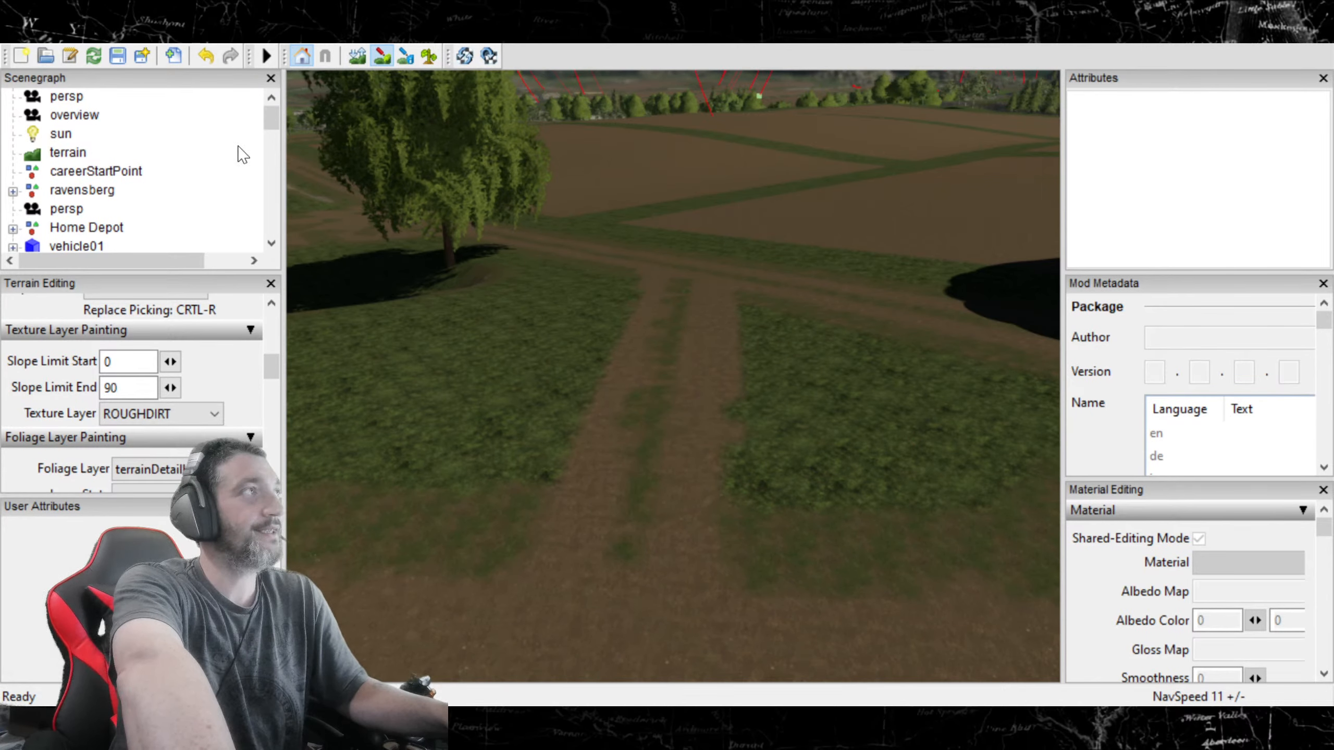
Step: Paint a second two-rut ROUGHDIRT branch curving from the farm track into the field near the large round shadow
click(385, 57)
mouse_move(570, 460)
alt+mouse_down()
mouse_move(781, 429)
mouse_move(750, 438)
alt+mouse_up()
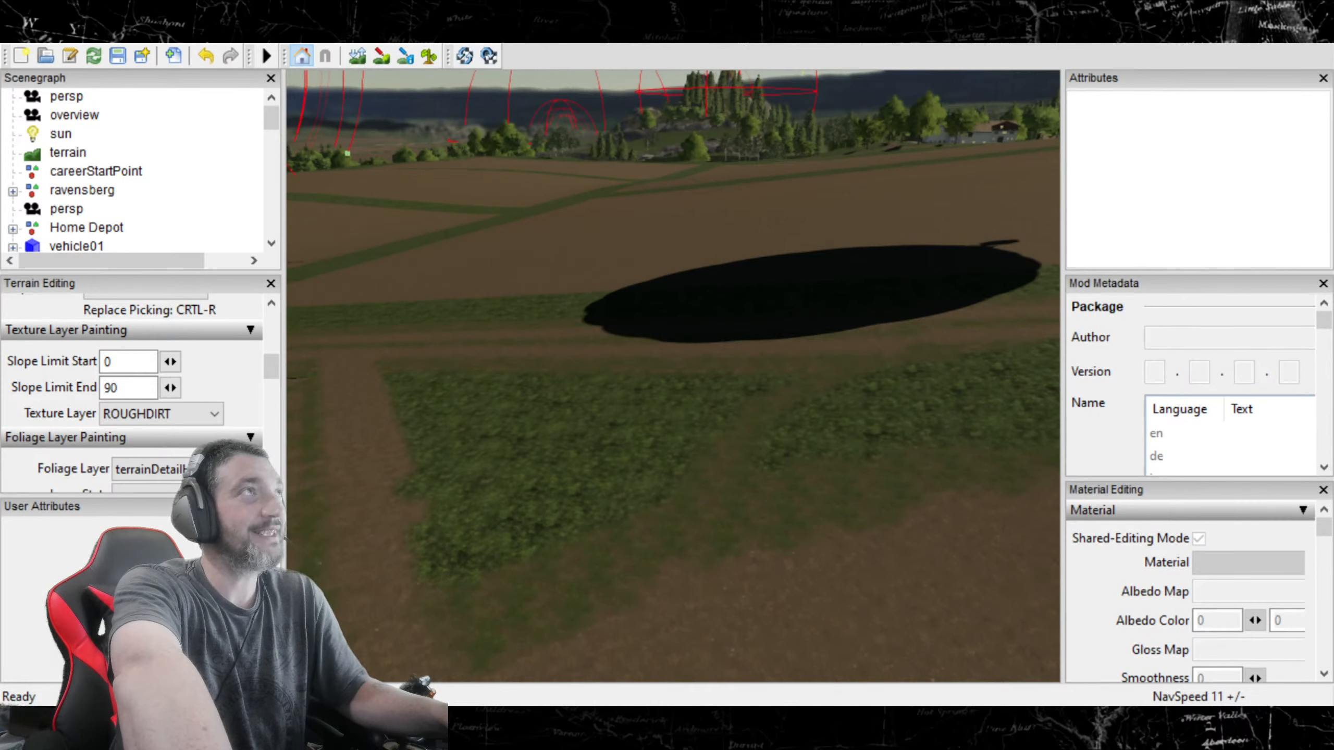
click(378, 55)
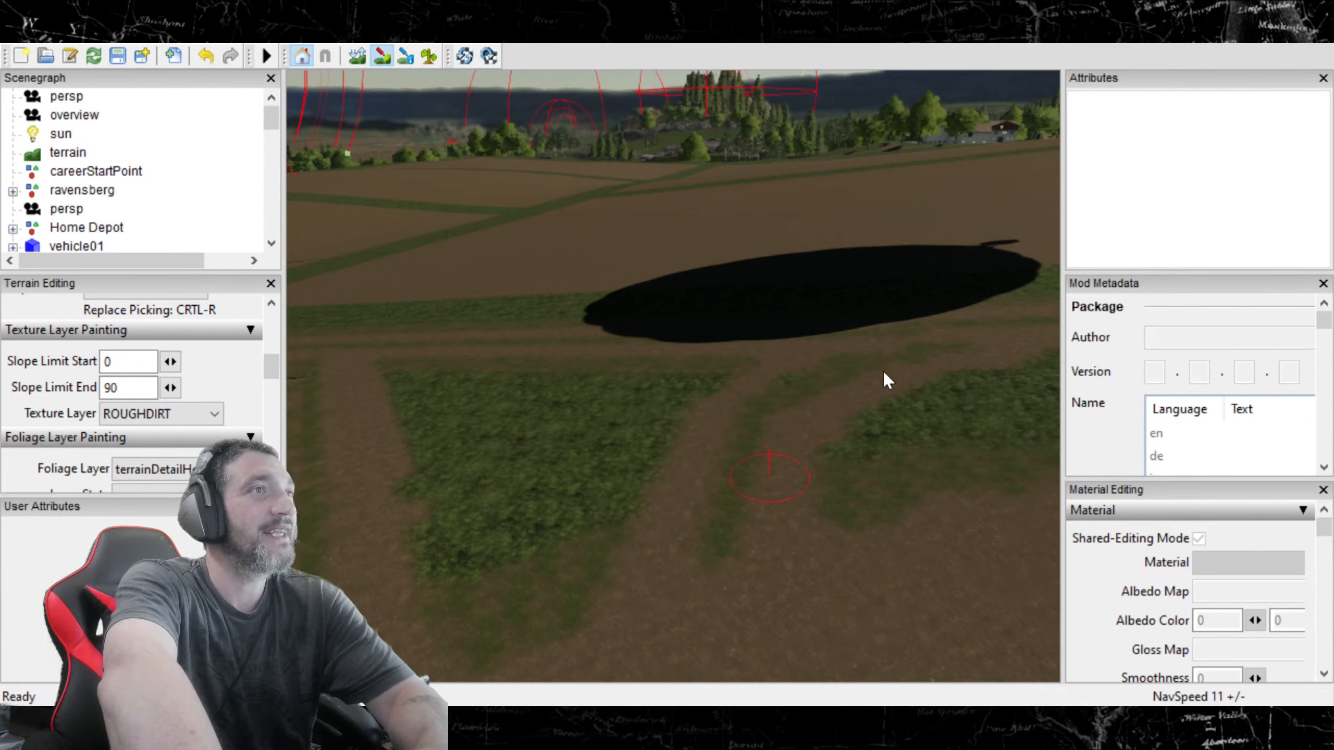
click(374, 52)
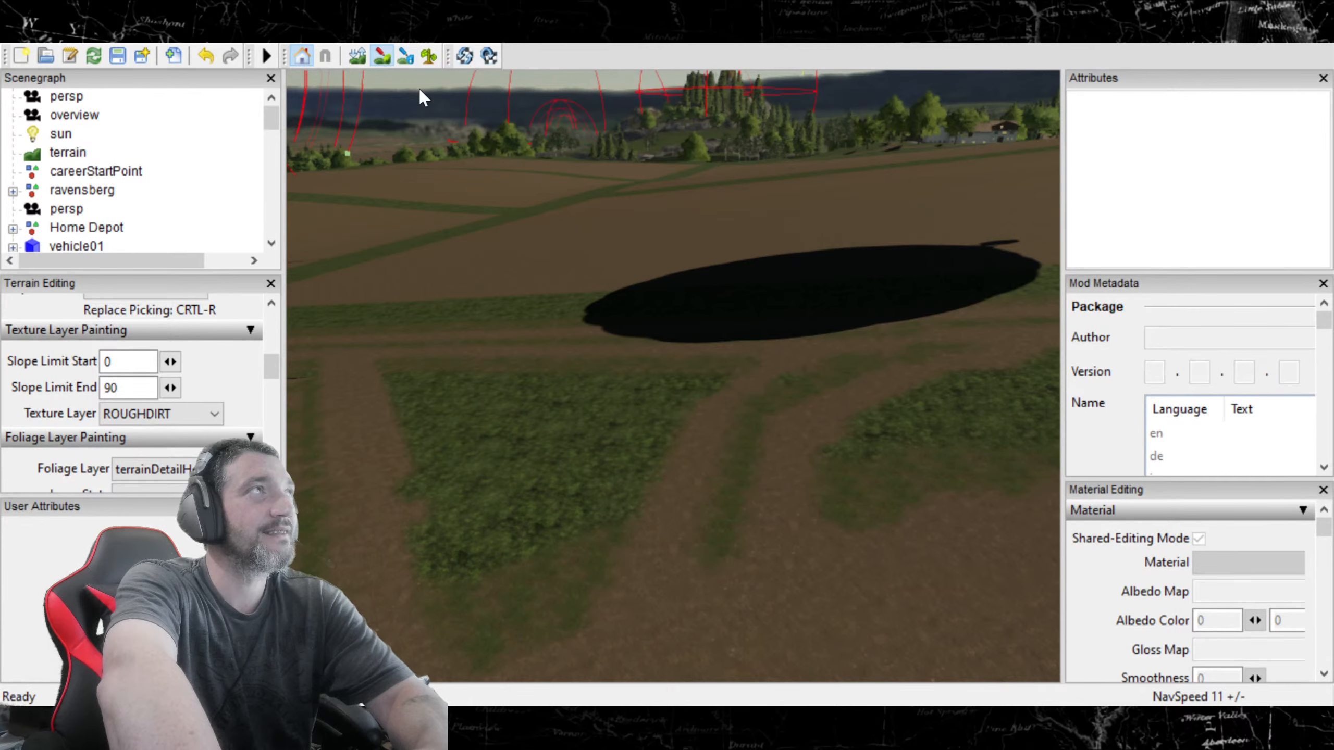
Step: Examine the painted field entrance tracks from several angles and the hedge and tree beside them from above
mouse_move(751, 350)
alt+mouse_down()
mouse_move(569, 373)
mouse_move(809, 357)
mouse_move(731, 345)
alt+mouse_up()
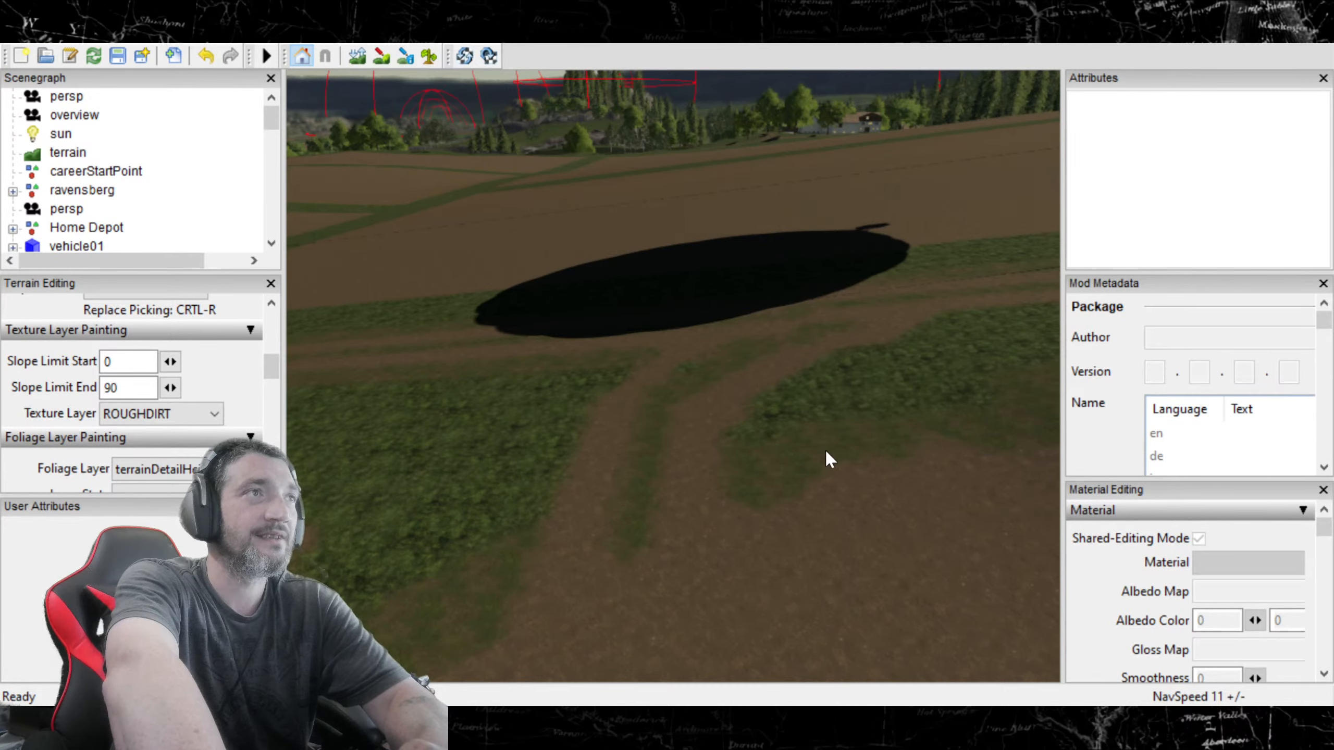
alt+drag(680, 342, 417, 319)
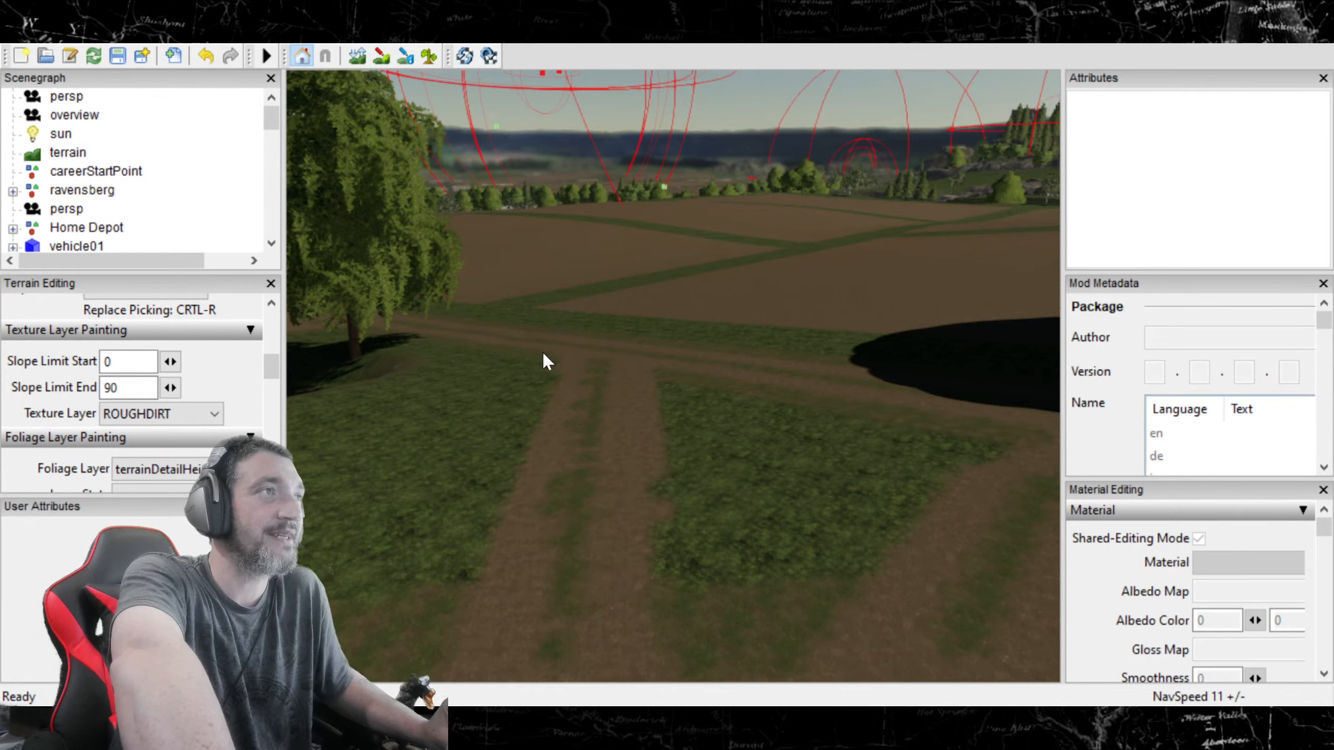
click(382, 55)
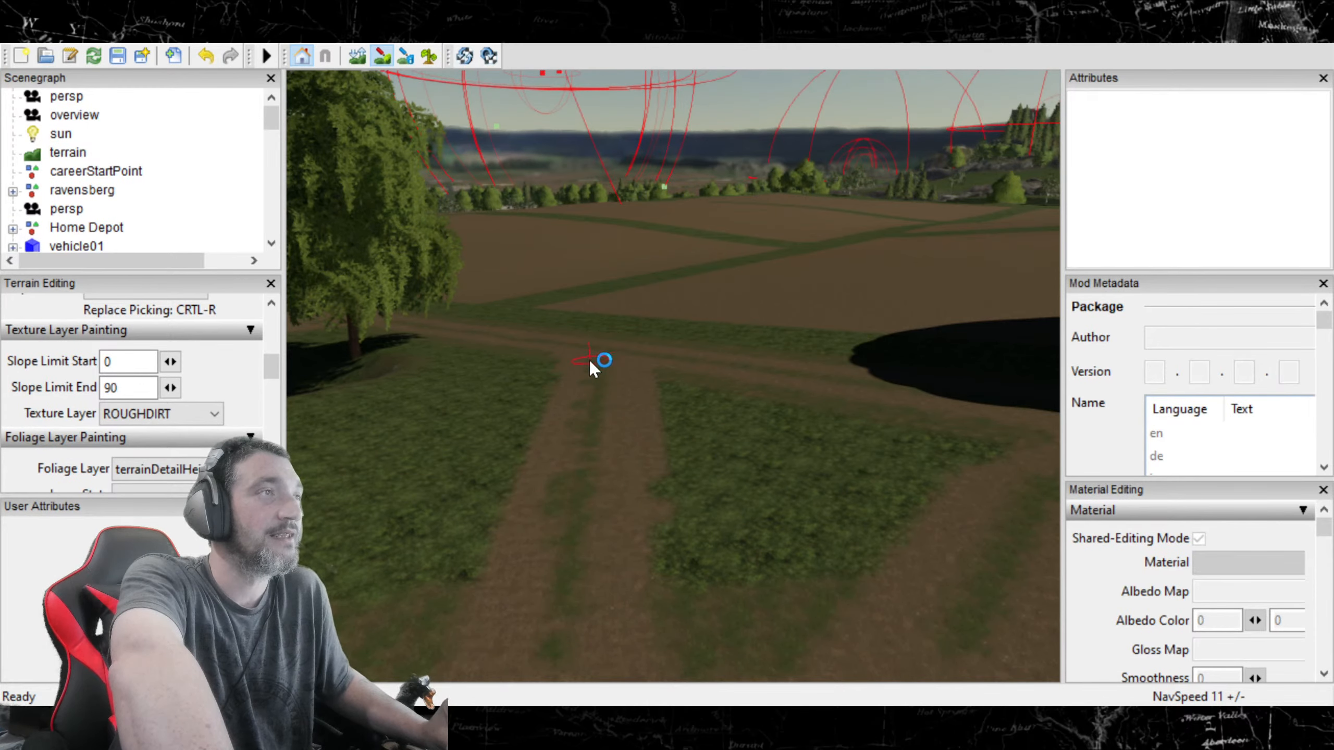
click(379, 50)
mouse_move(551, 339)
alt+mouse_down()
mouse_move(688, 489)
mouse_move(649, 355)
mouse_move(703, 655)
mouse_move(619, 679)
mouse_move(639, 703)
mouse_move(638, 505)
mouse_move(880, 566)
alt+mouse_up()
scroll(912, 525, down, 5)
alt+drag(912, 544, 1037, 460)
alt+drag(717, 480, 704, 524)
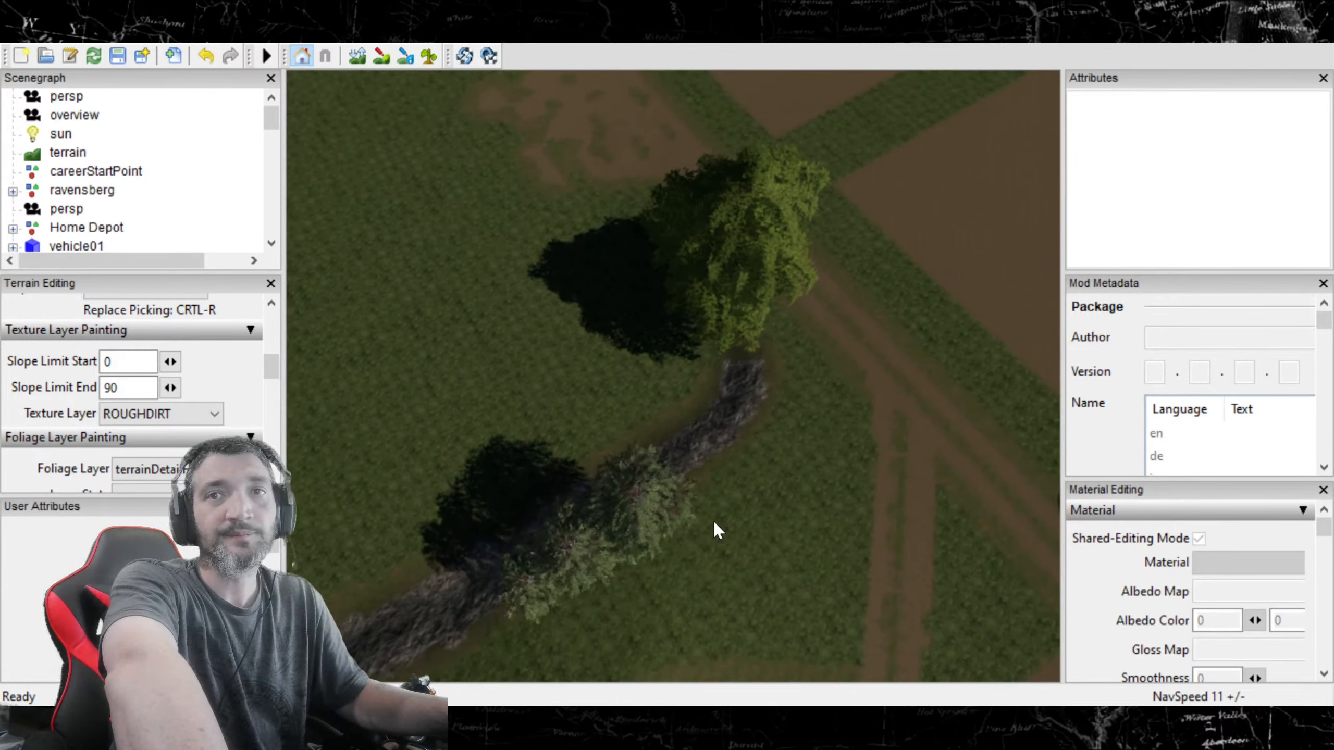
Step: Widen the tree-side corner of the first field entrance with ROUGHDIRT and cover the upper part of its centre grass strip
alt+drag(855, 476, 538, 652)
click(379, 56)
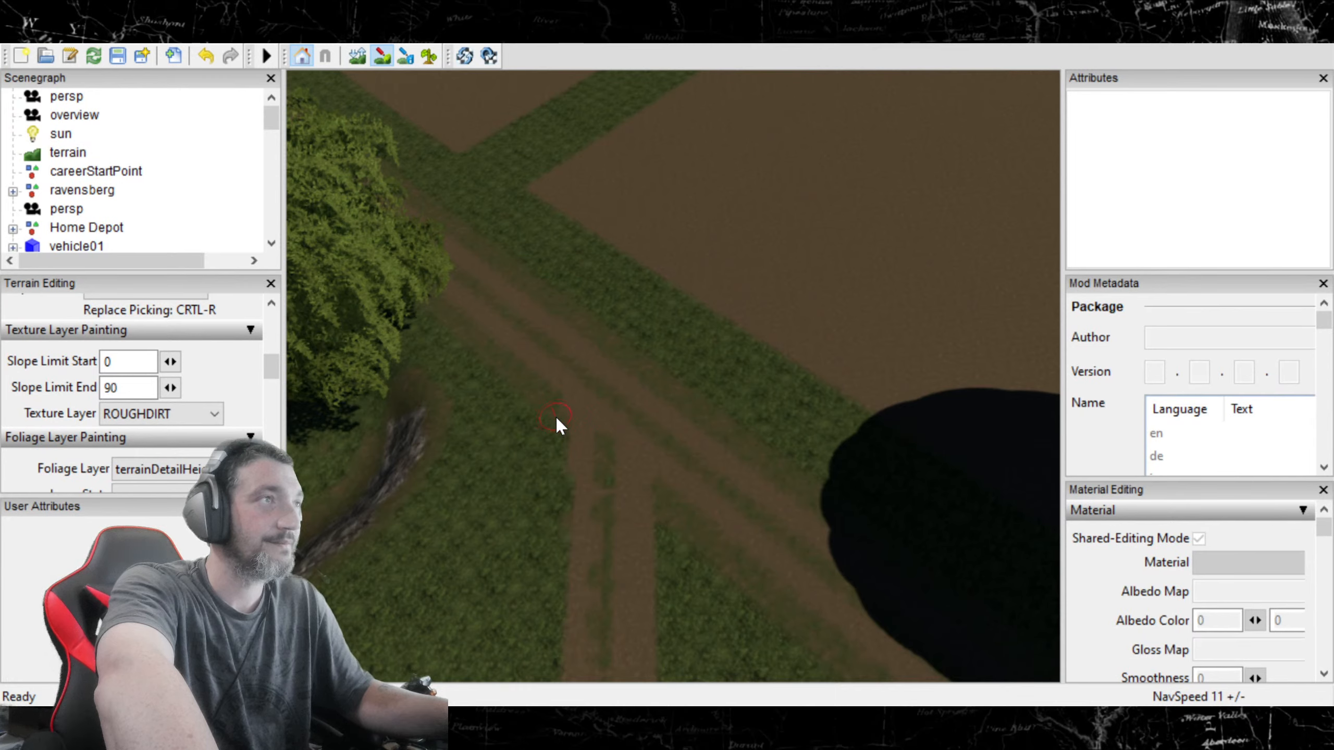
click(541, 379)
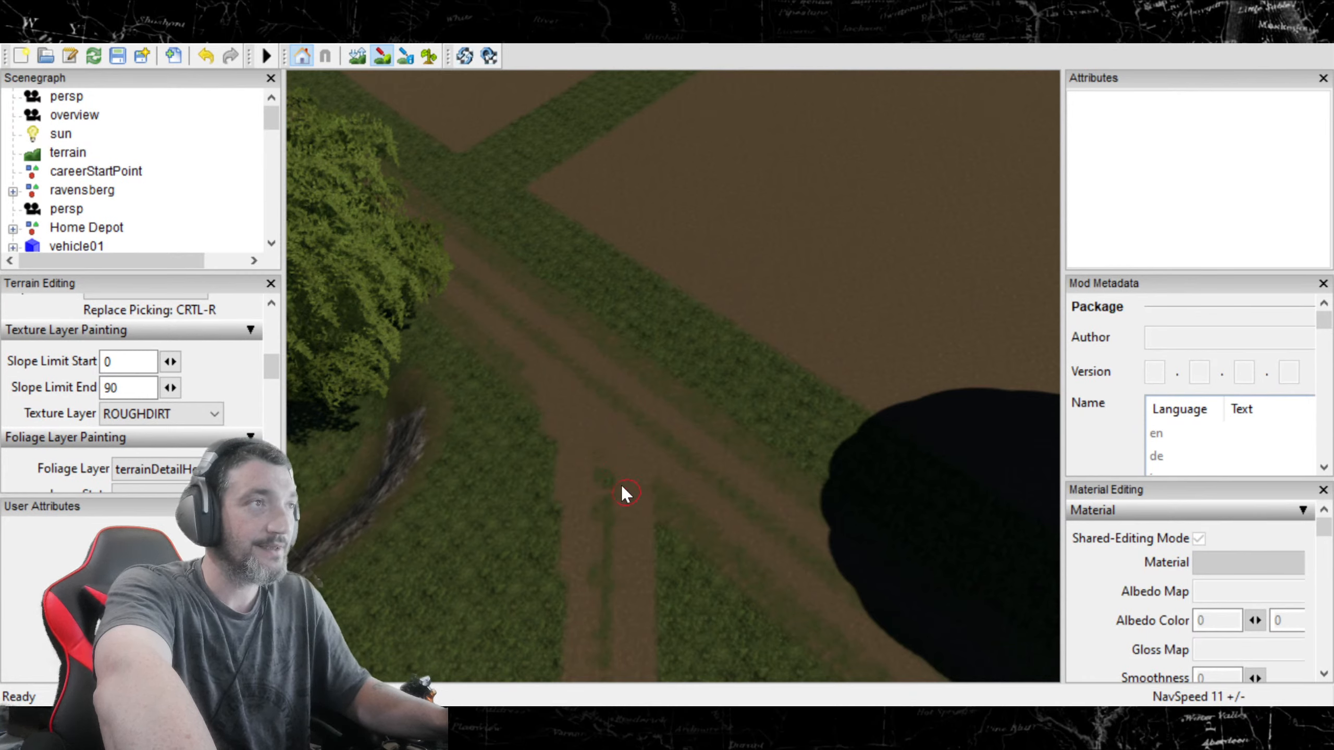
click(382, 55)
alt+drag(773, 285, 641, 223)
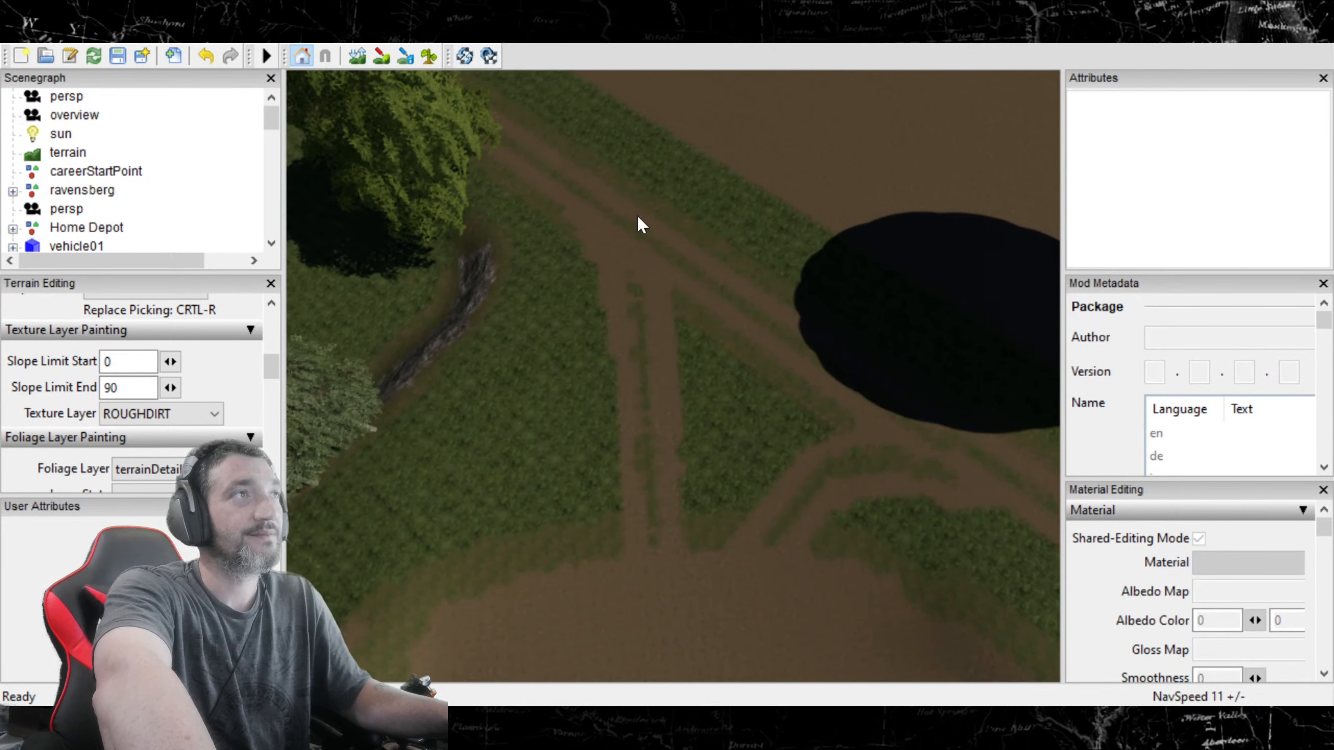
click(382, 58)
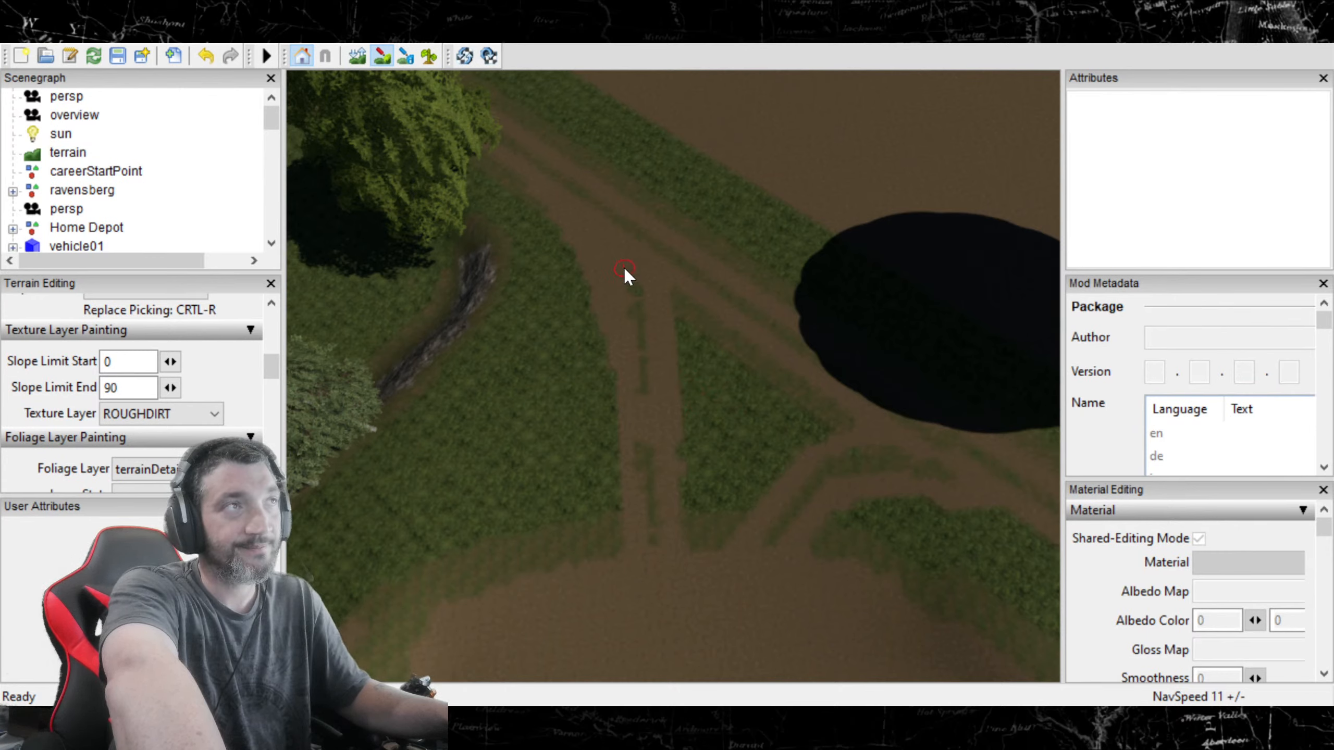
drag(623, 267, 642, 349)
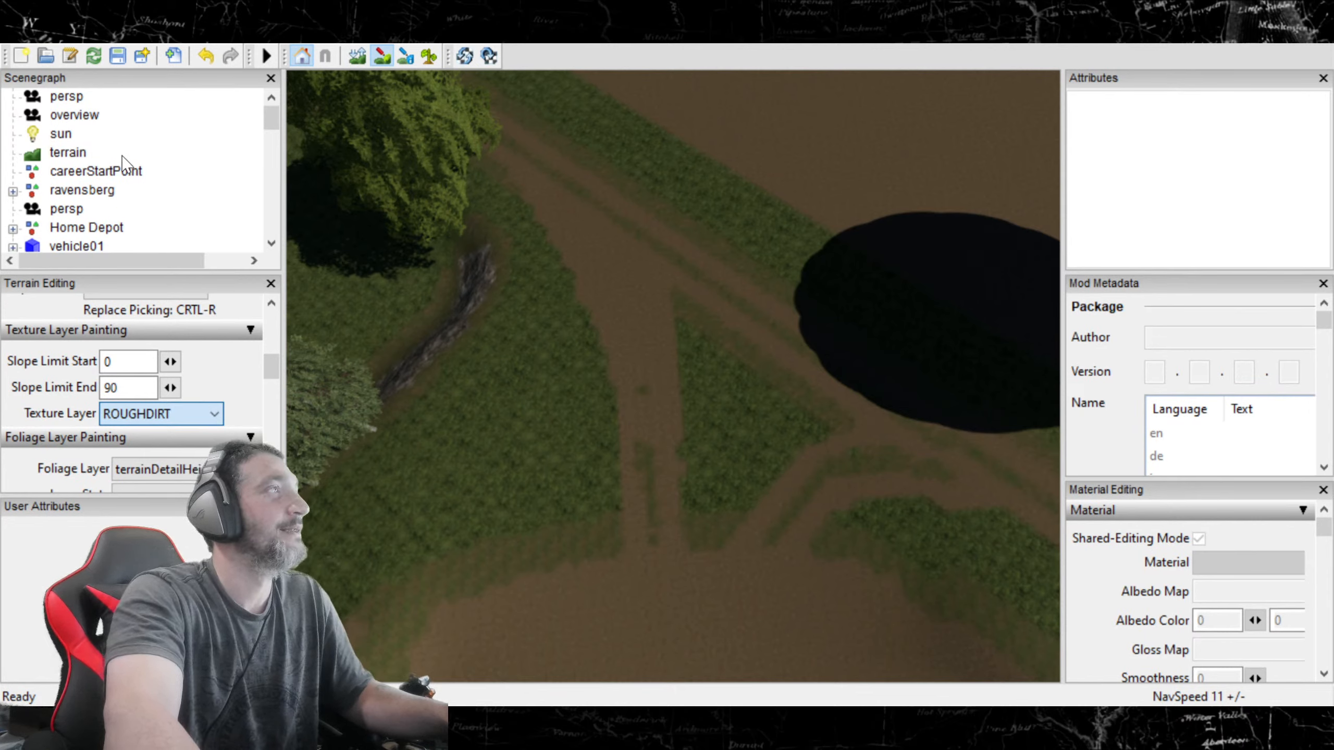
Step: Undo the last dirt stroke and paint grassRough01 down the middle and along the edges of the first field entrance
click(143, 221)
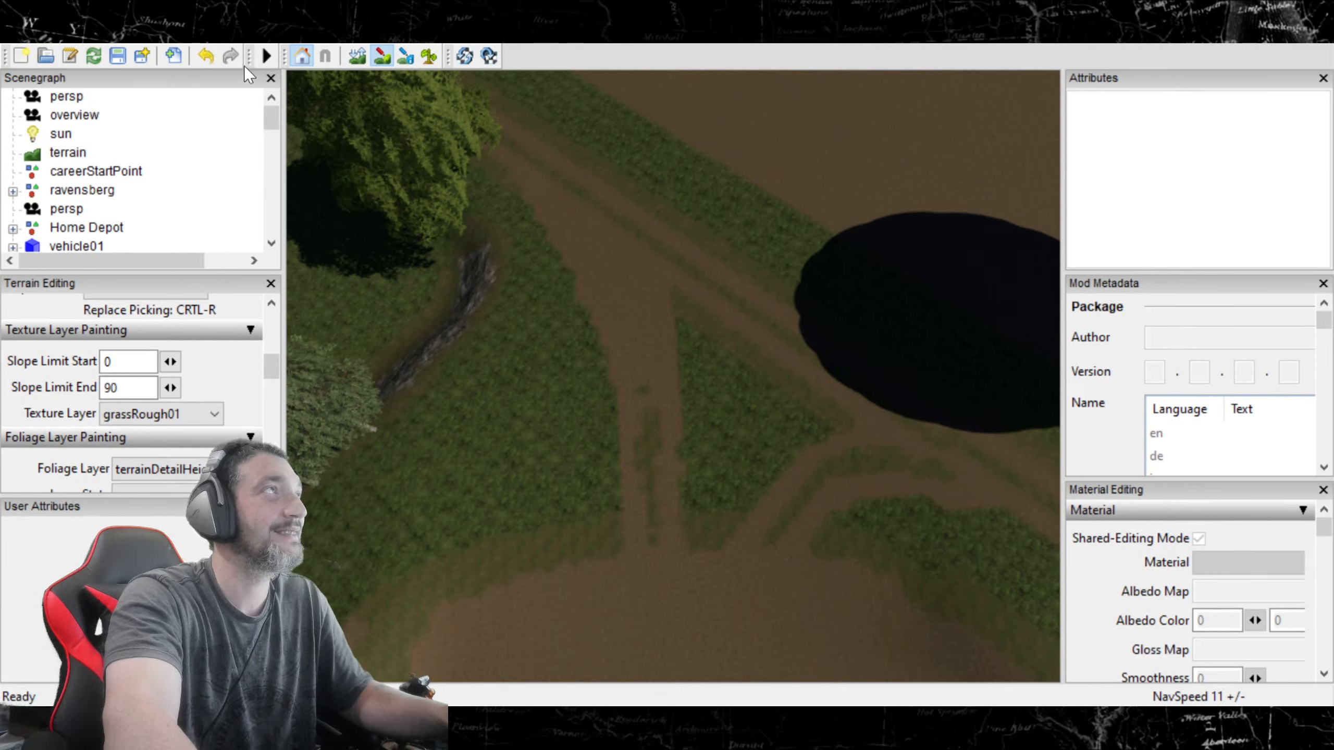
click(211, 56)
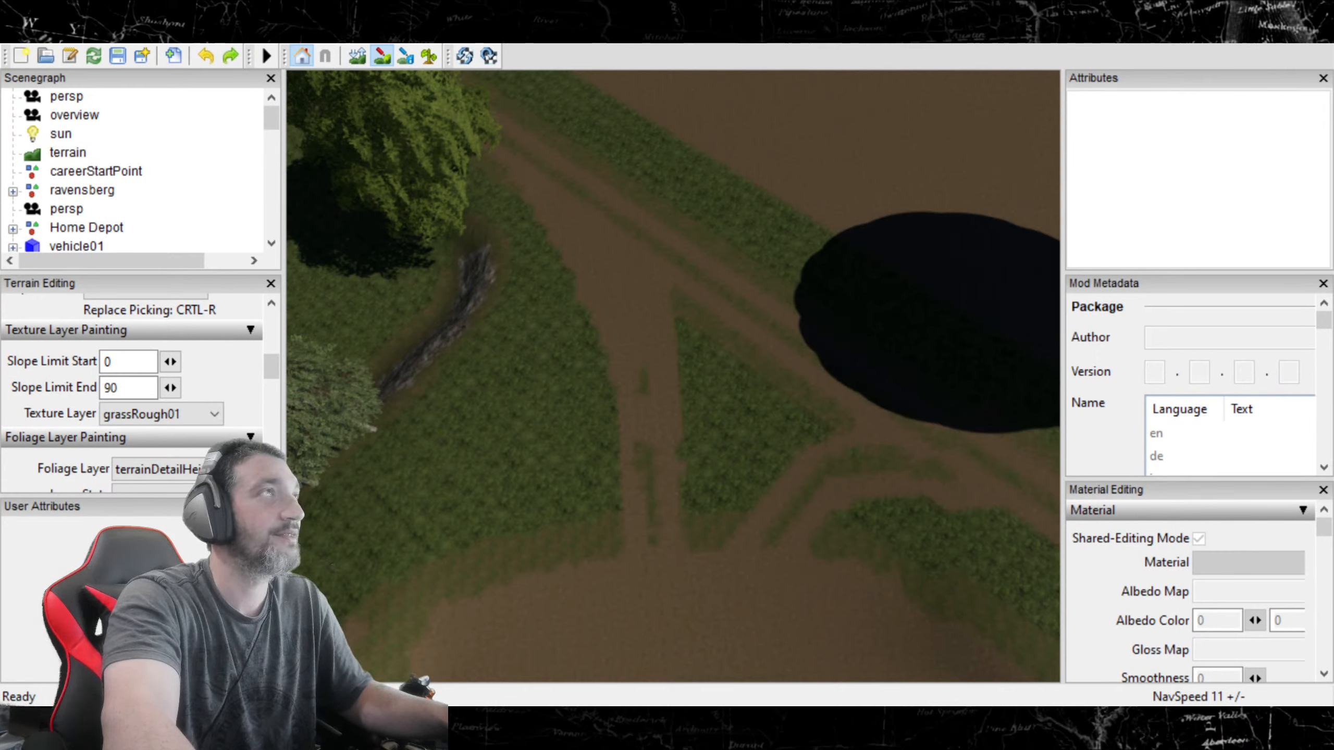
alt+drag(744, 446, 709, 382)
scroll(776, 478, up, 3)
scroll(892, 537, up, 2)
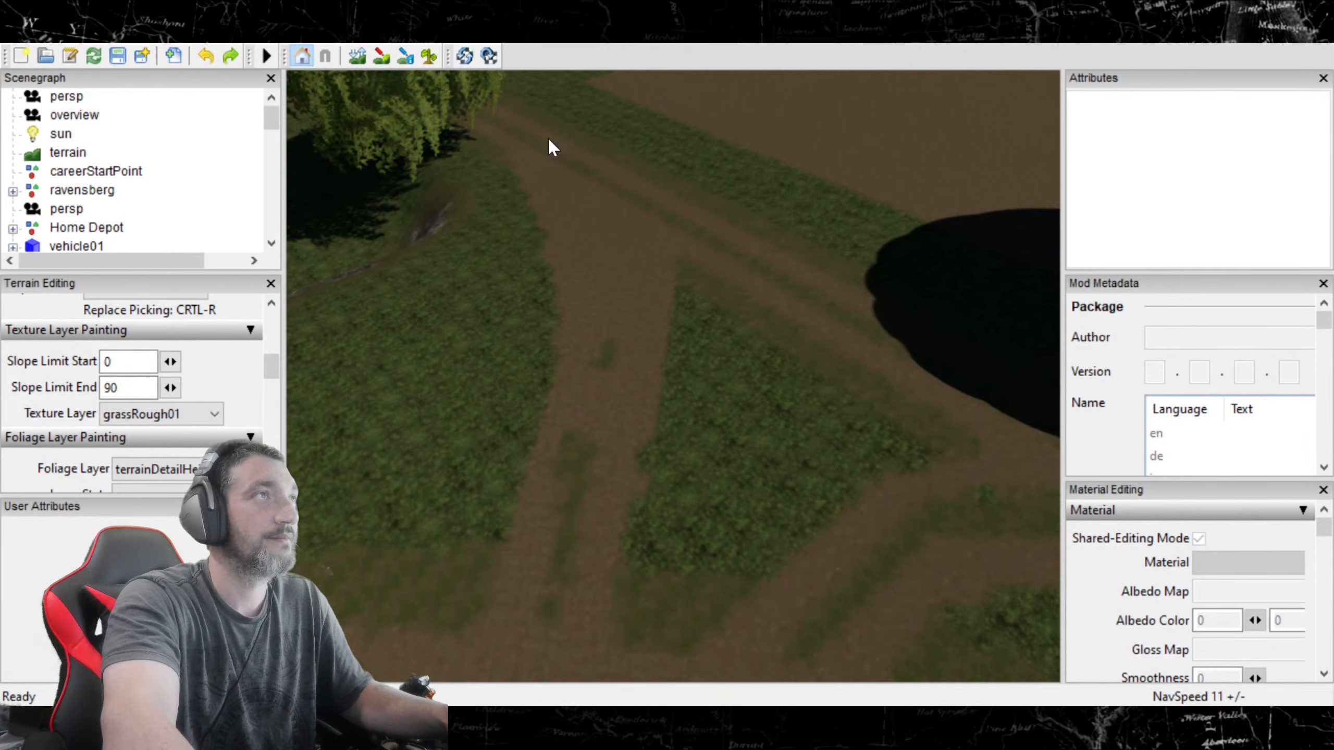
click(382, 53)
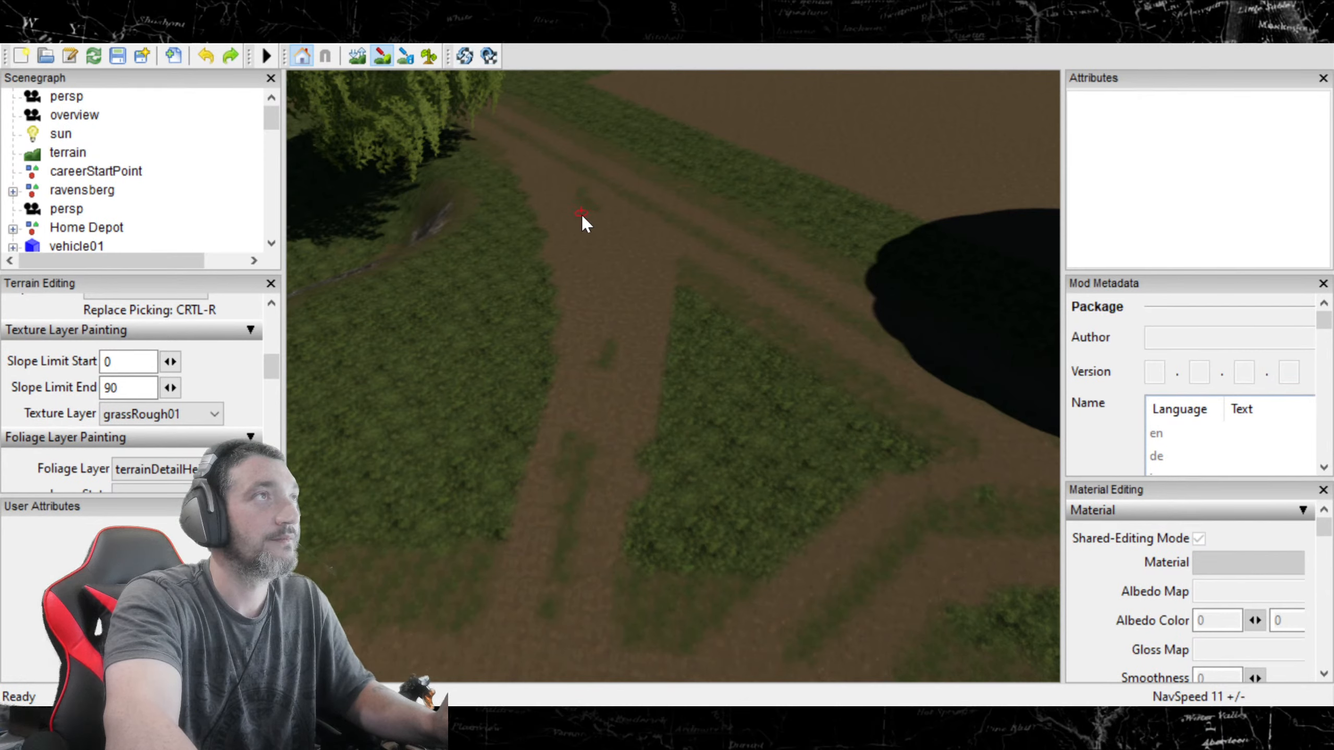
drag(584, 225, 590, 261)
drag(584, 447, 548, 570)
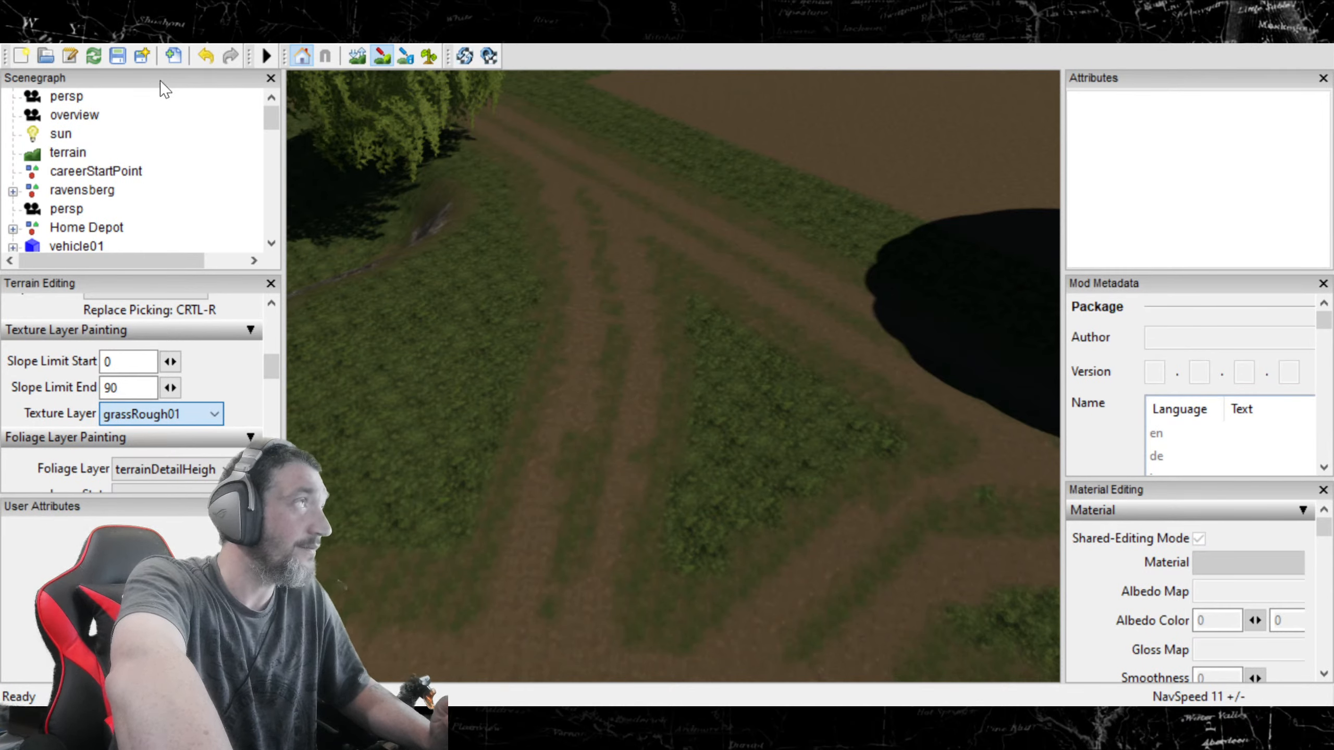
Step: Switch the texture layer to ROUGHDIRT and widen the second field entrance where it meets the farm track beside the round shadow
click(155, 44)
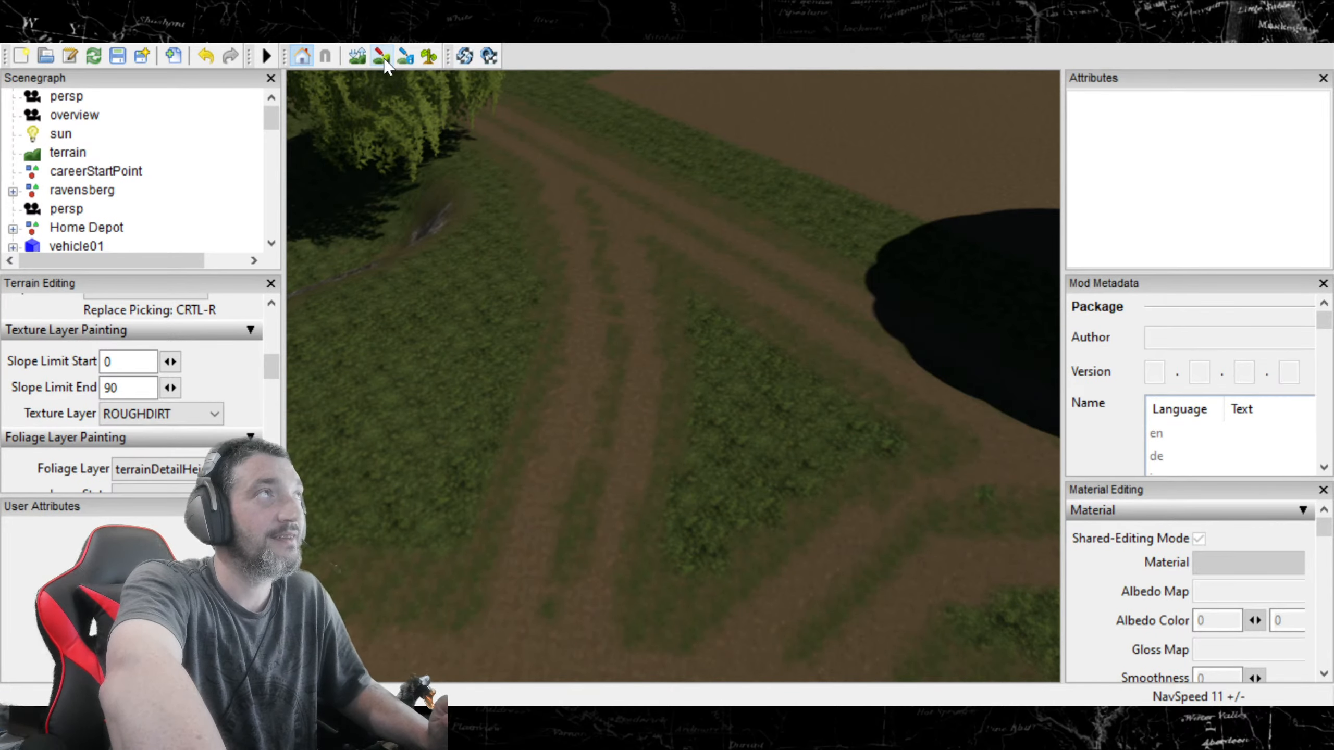
right_drag(562, 276, 765, 320)
scroll(765, 312, up, 4)
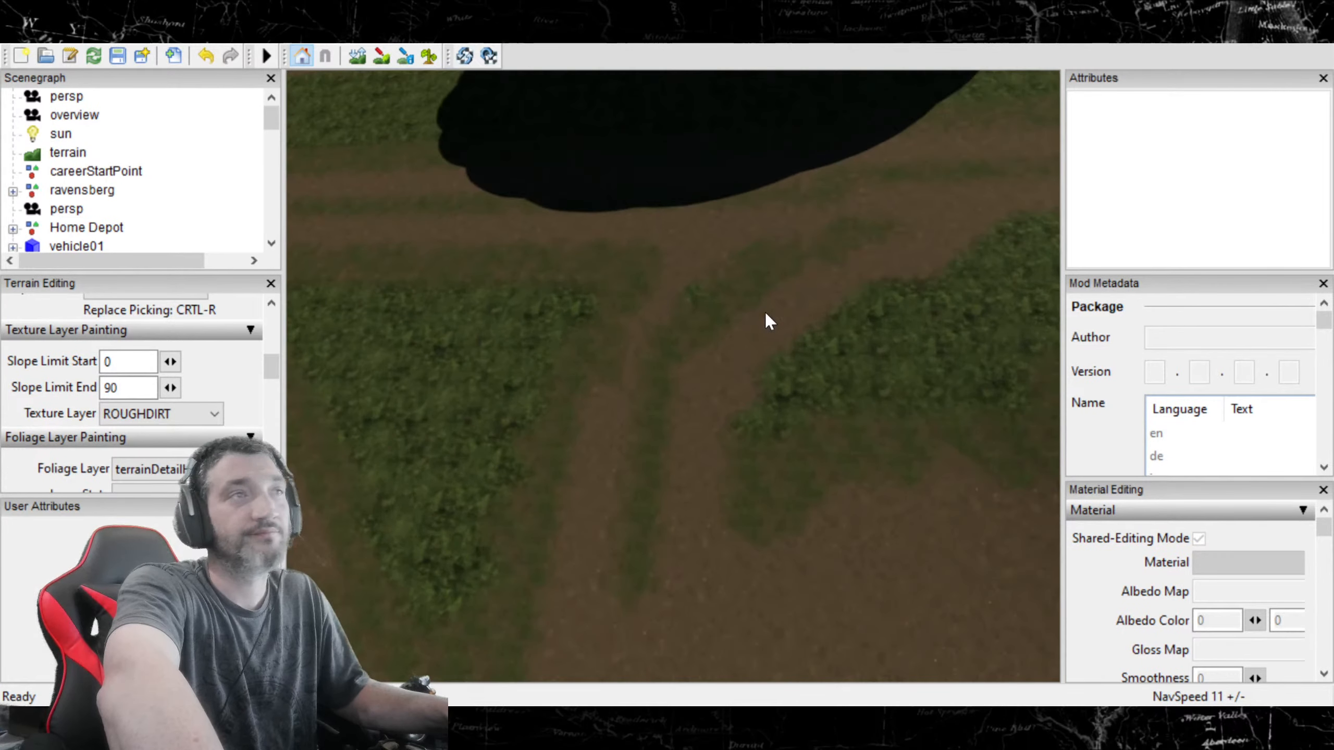
alt+drag(766, 303, 695, 257)
click(382, 55)
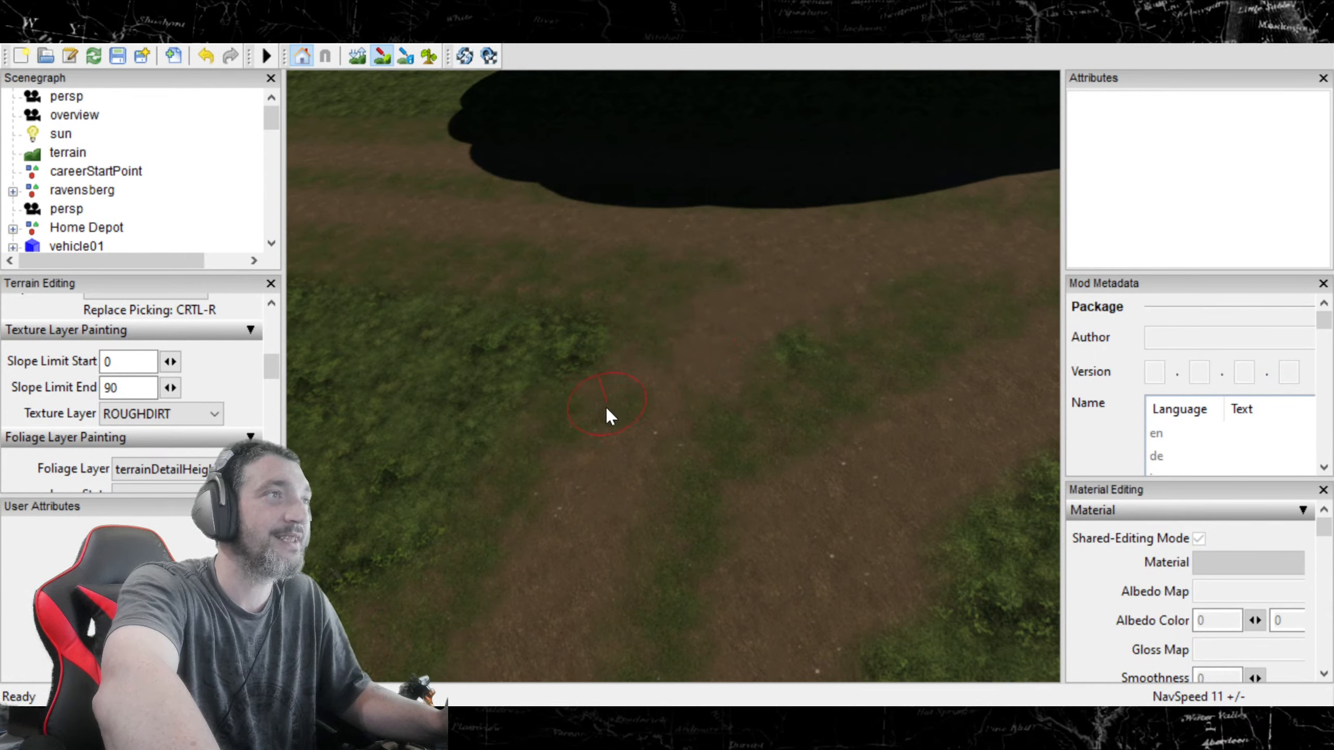
Step: Paint ROUGHDIRT over parts of the second entrance's centre grass strip near the farm track
click(382, 55)
alt+drag(390, 142, 483, 266)
scroll(548, 301, down, 3)
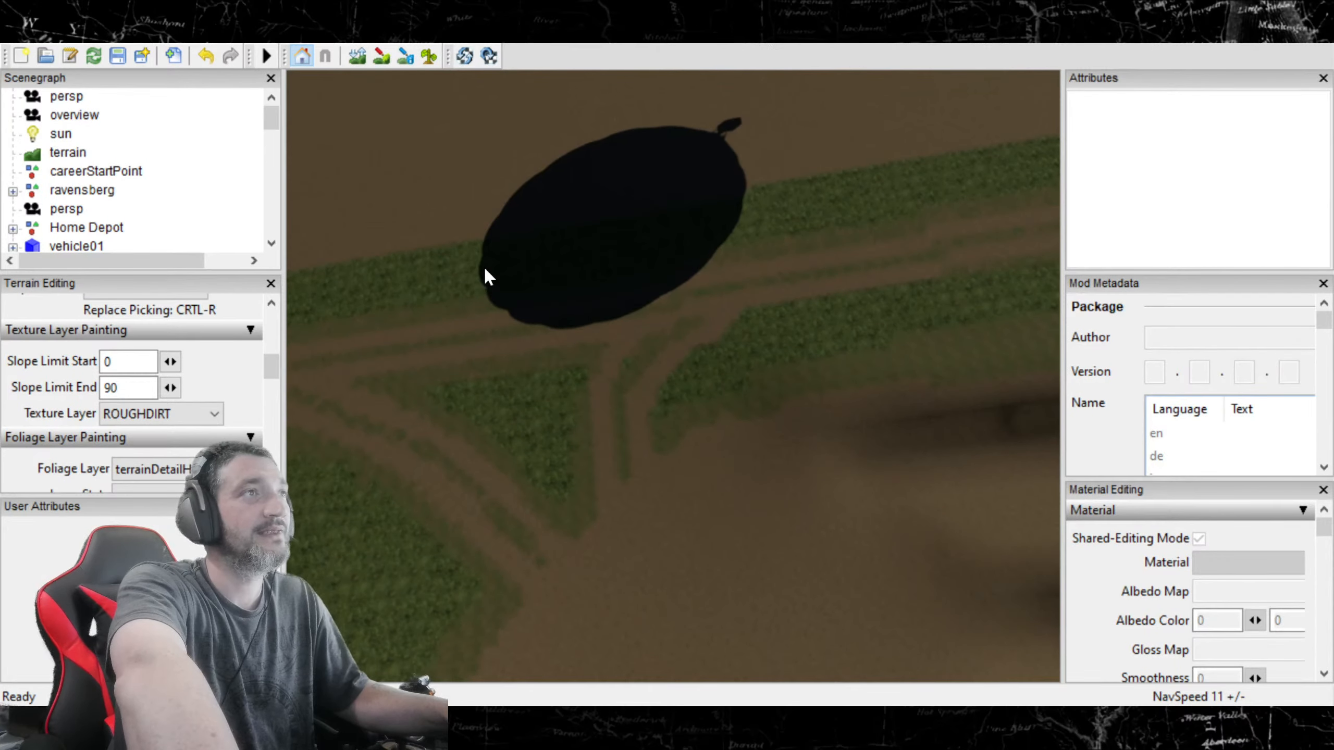
click(382, 56)
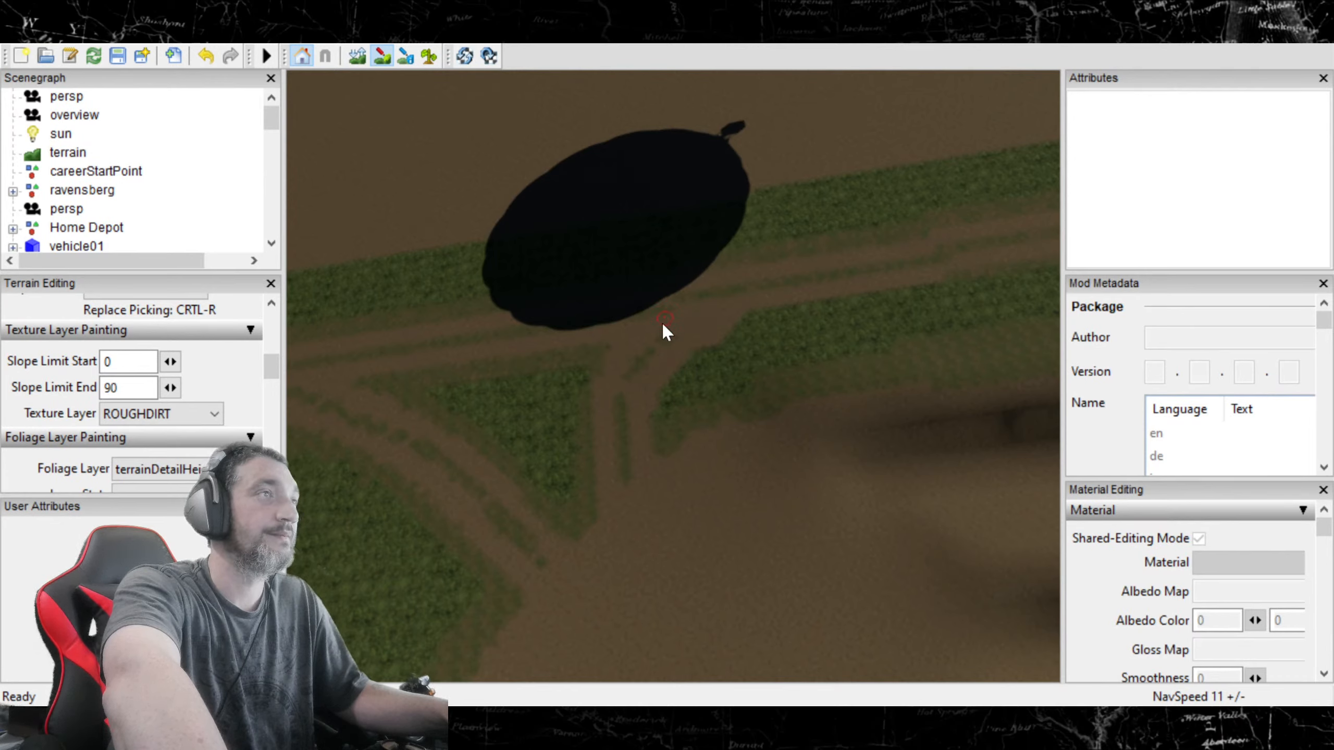
Step: Switch the texture layer to grassRough01, try a grass stroke along the second entrance's outer edge and undo it
click(157, 414)
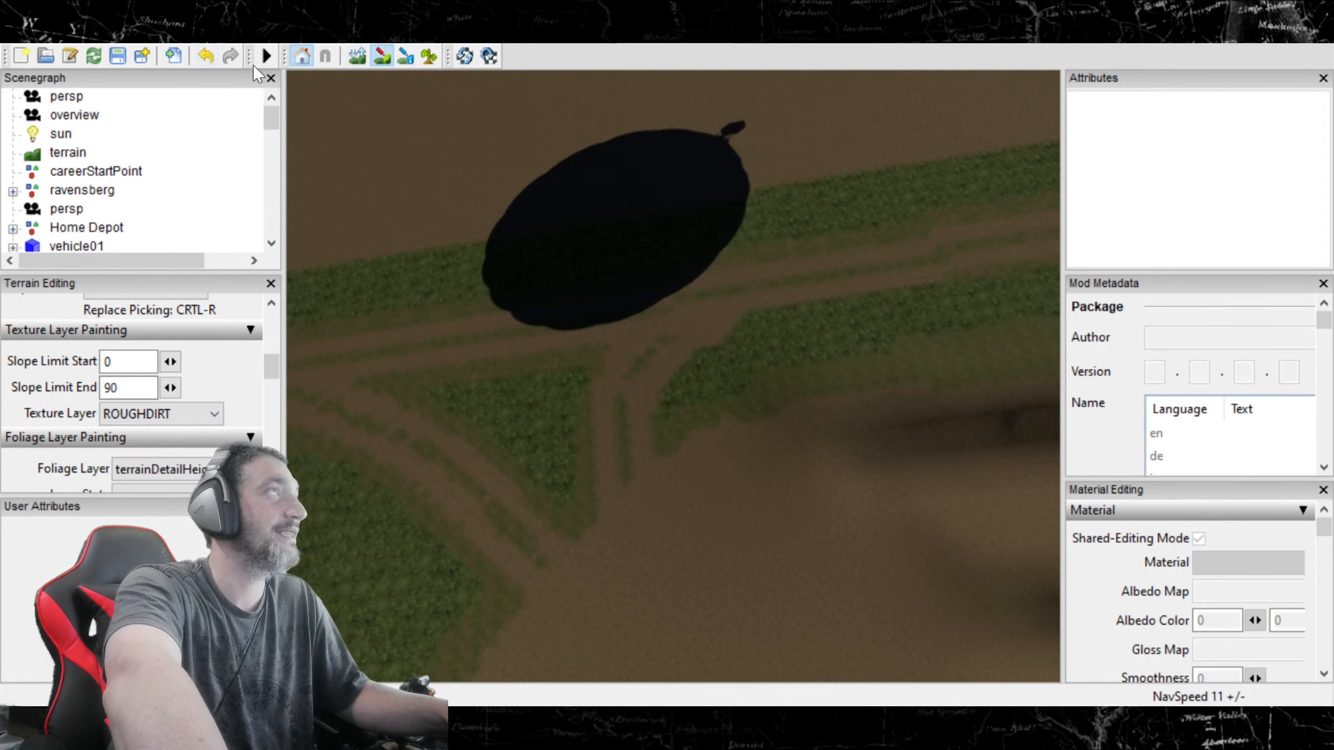
click(187, 414)
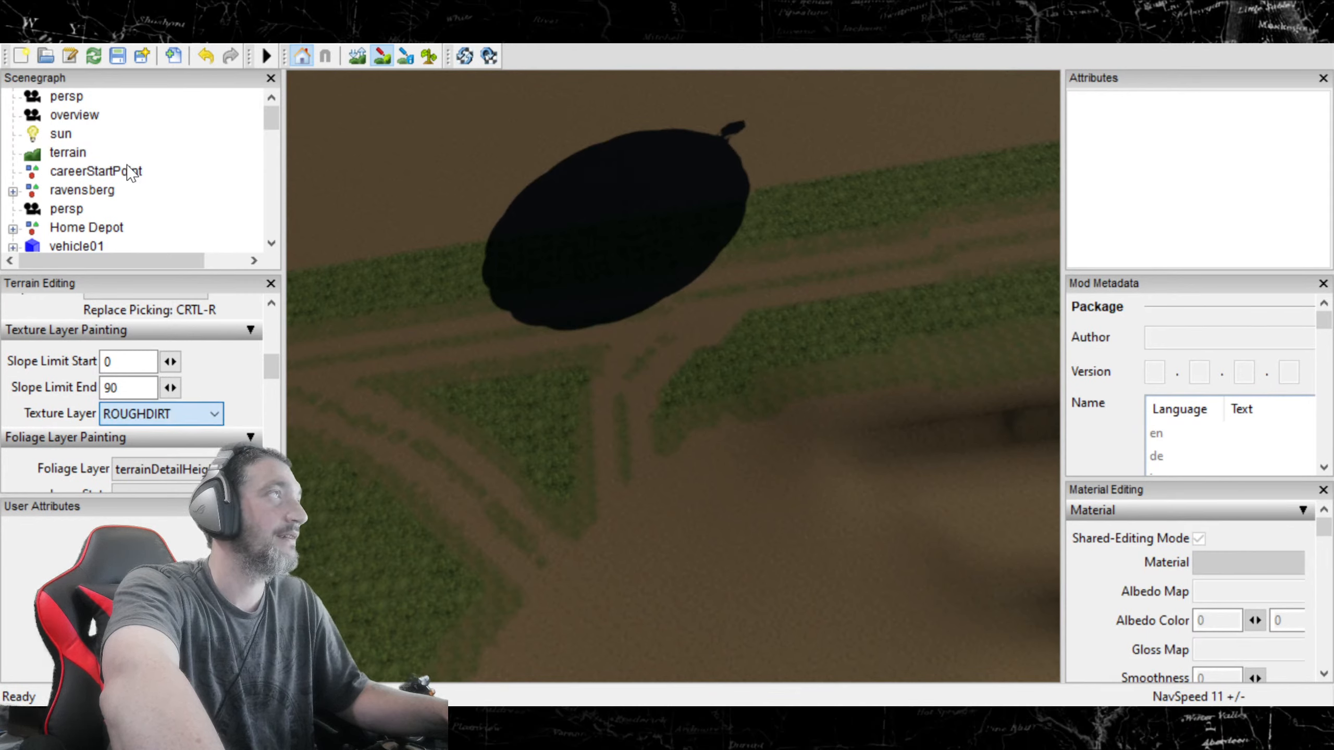
key(Down)
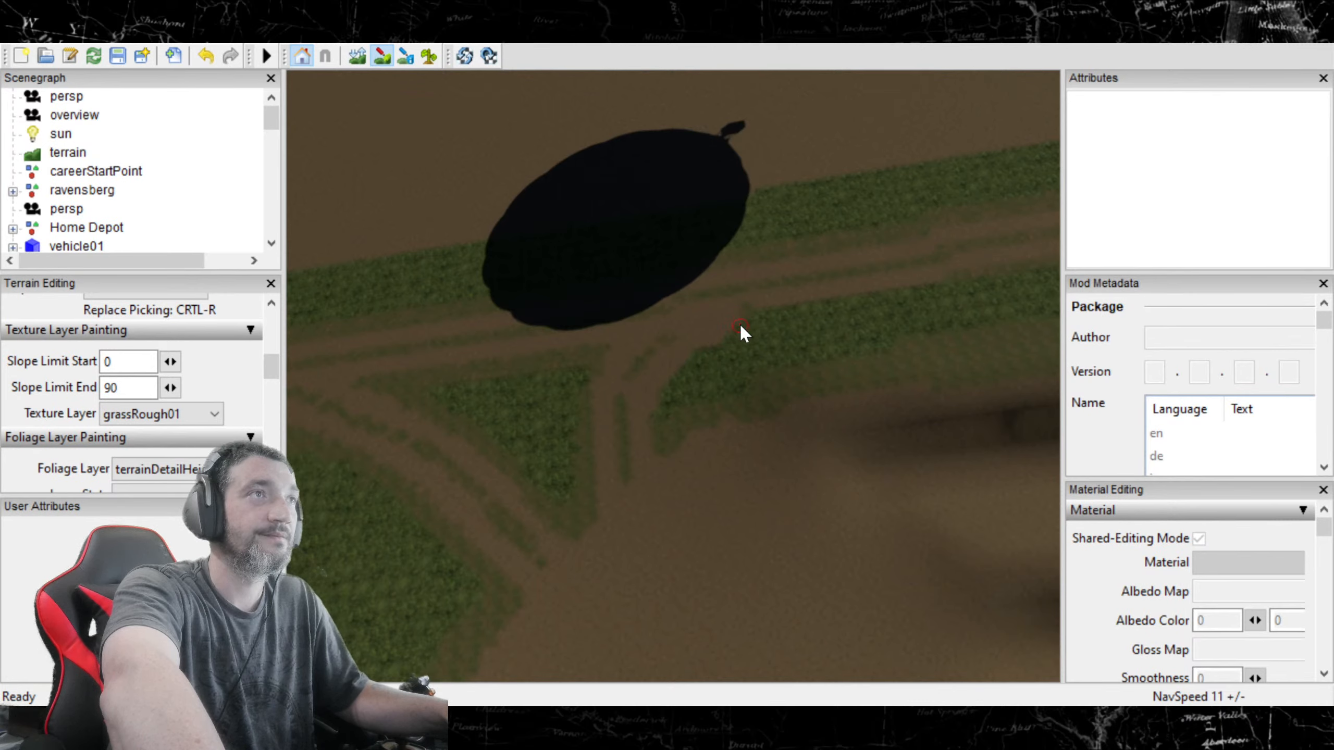
drag(703, 346, 661, 422)
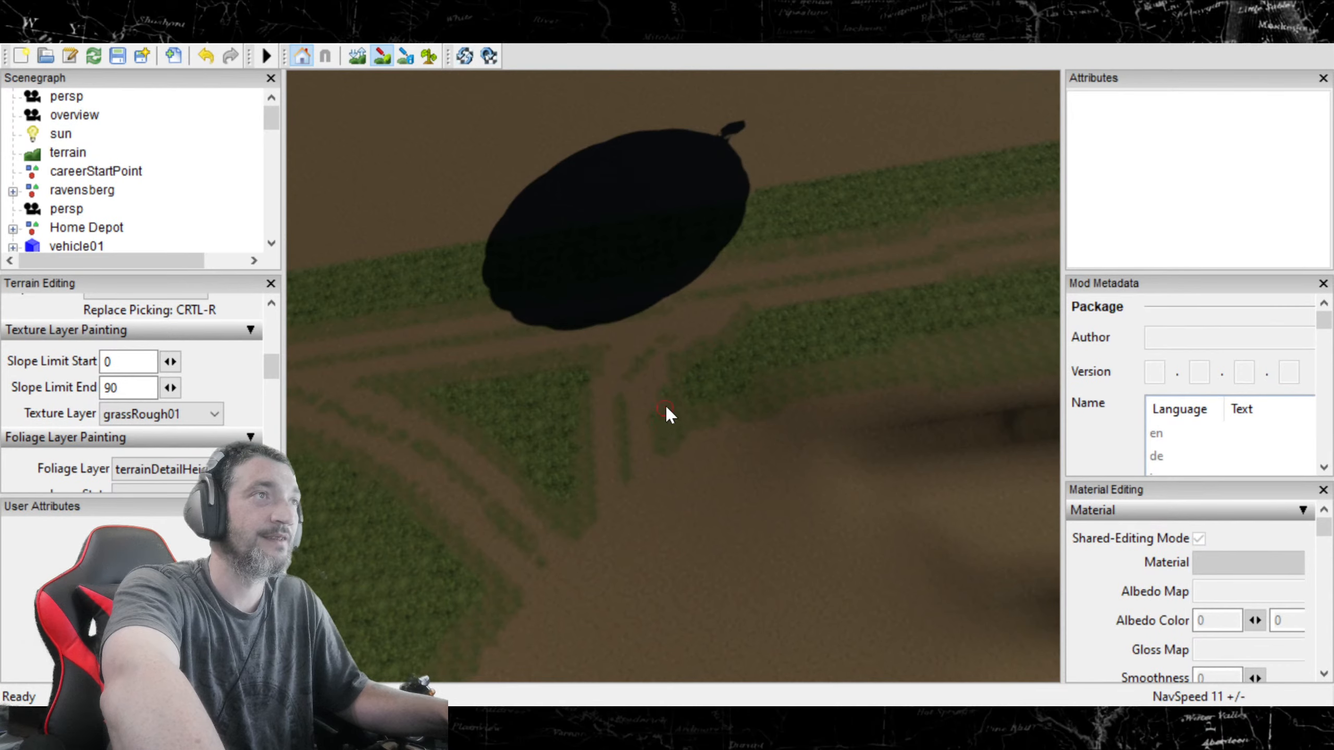
click(200, 54)
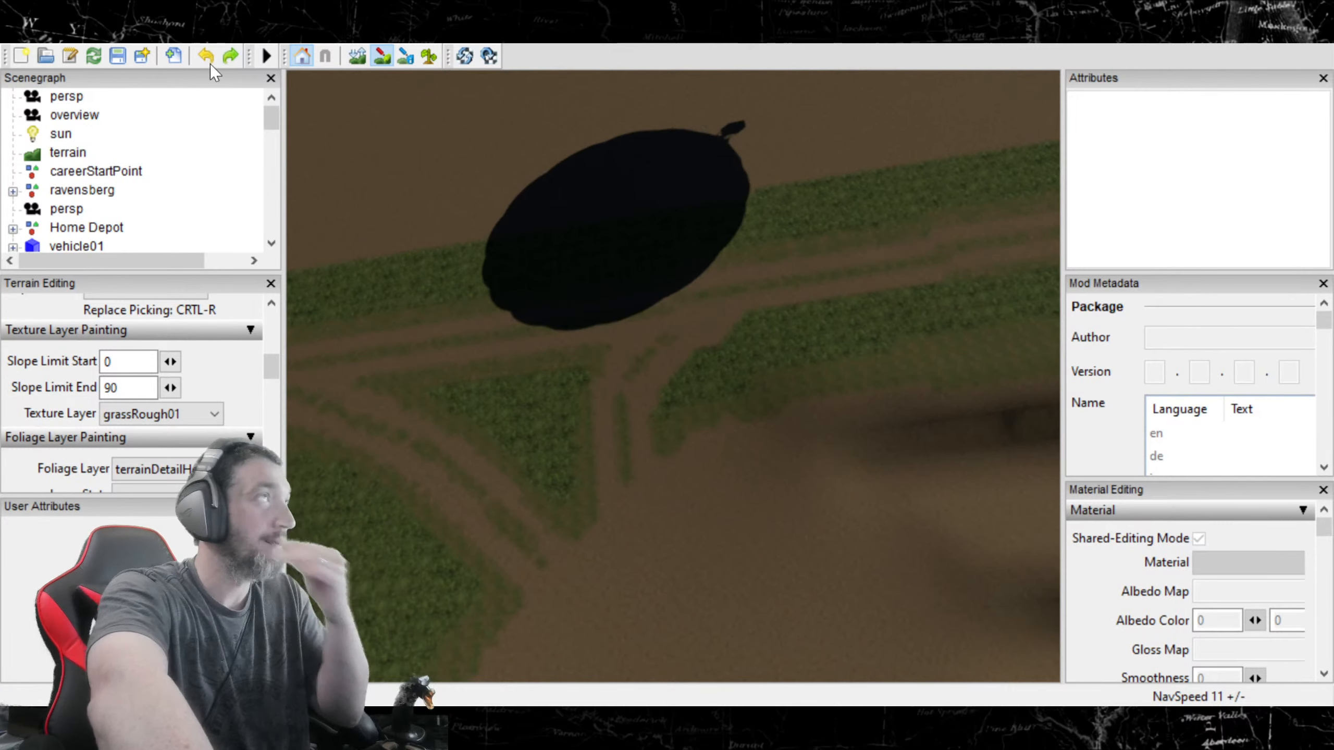
Step: Paint grassRough01 along the outer edge of the second entrance to blend its dirt rut into the thick grass
click(382, 55)
alt+drag(558, 367, 841, 275)
scroll(619, 364, up, 2)
alt+drag(749, 392, 494, 191)
alt+drag(756, 341, 730, 373)
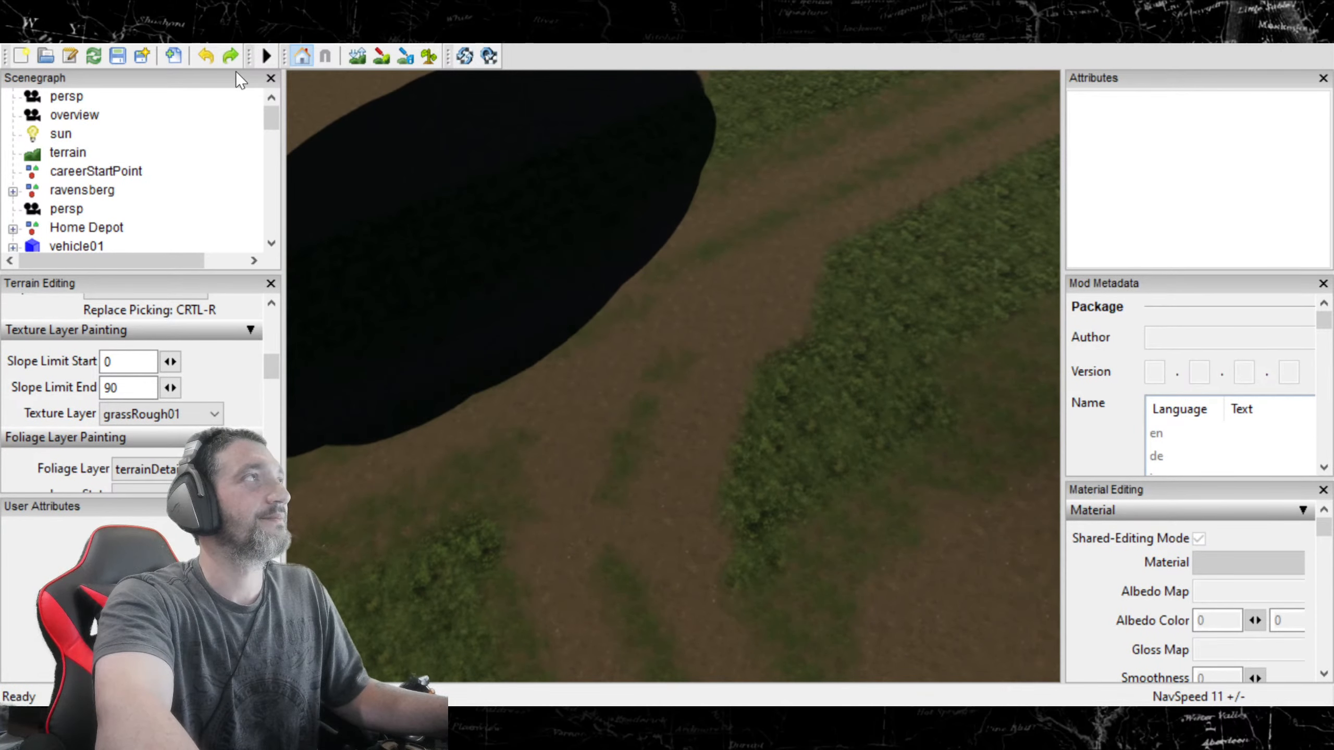
click(383, 57)
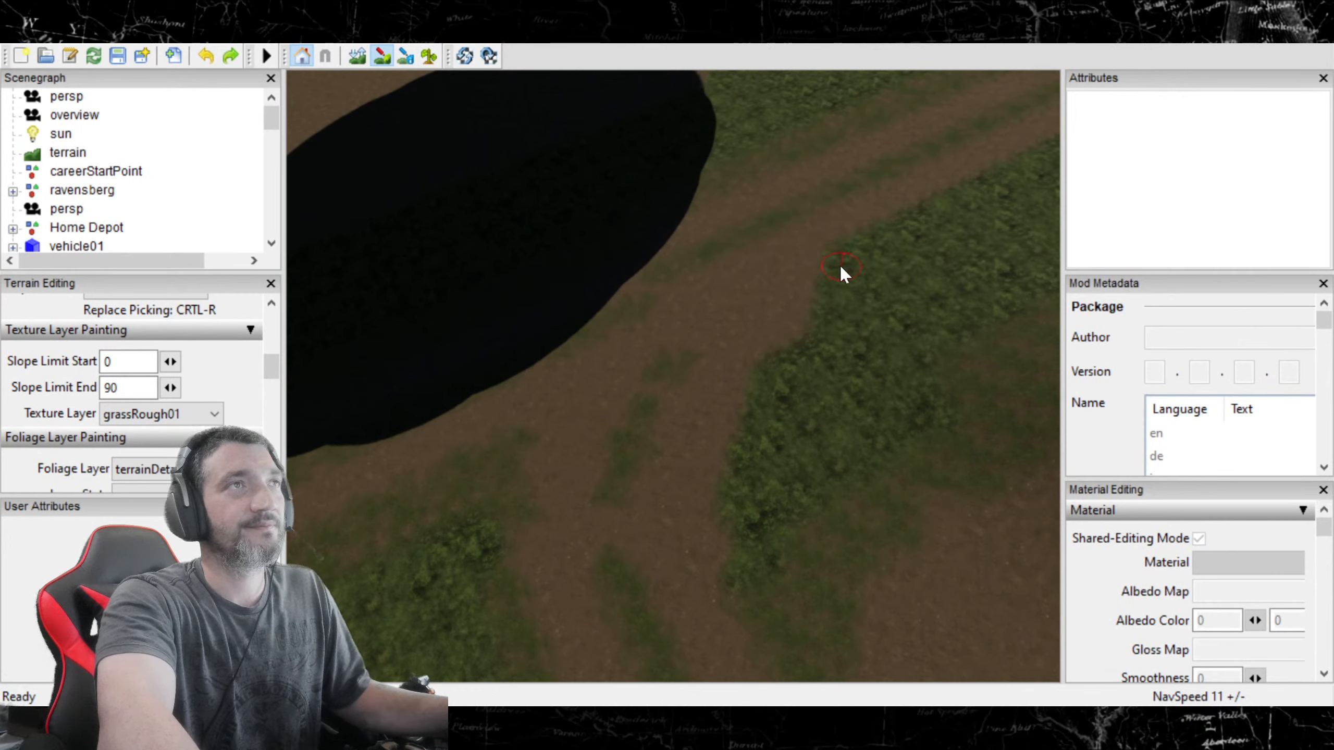
drag(838, 272, 836, 296)
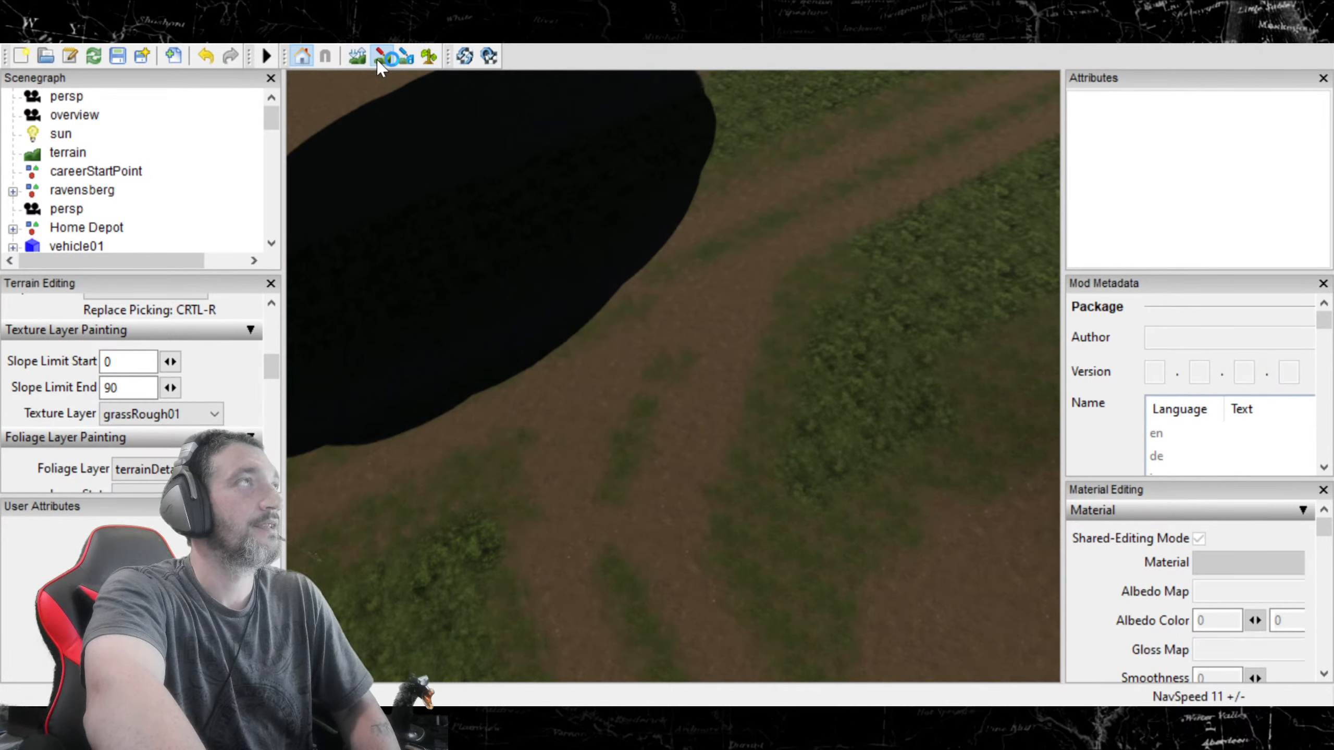
Step: Soften the farm track's verge beside the slope with grassRough01 and cover the verge's near end with grassRough04
alt+drag(592, 340, 819, 233)
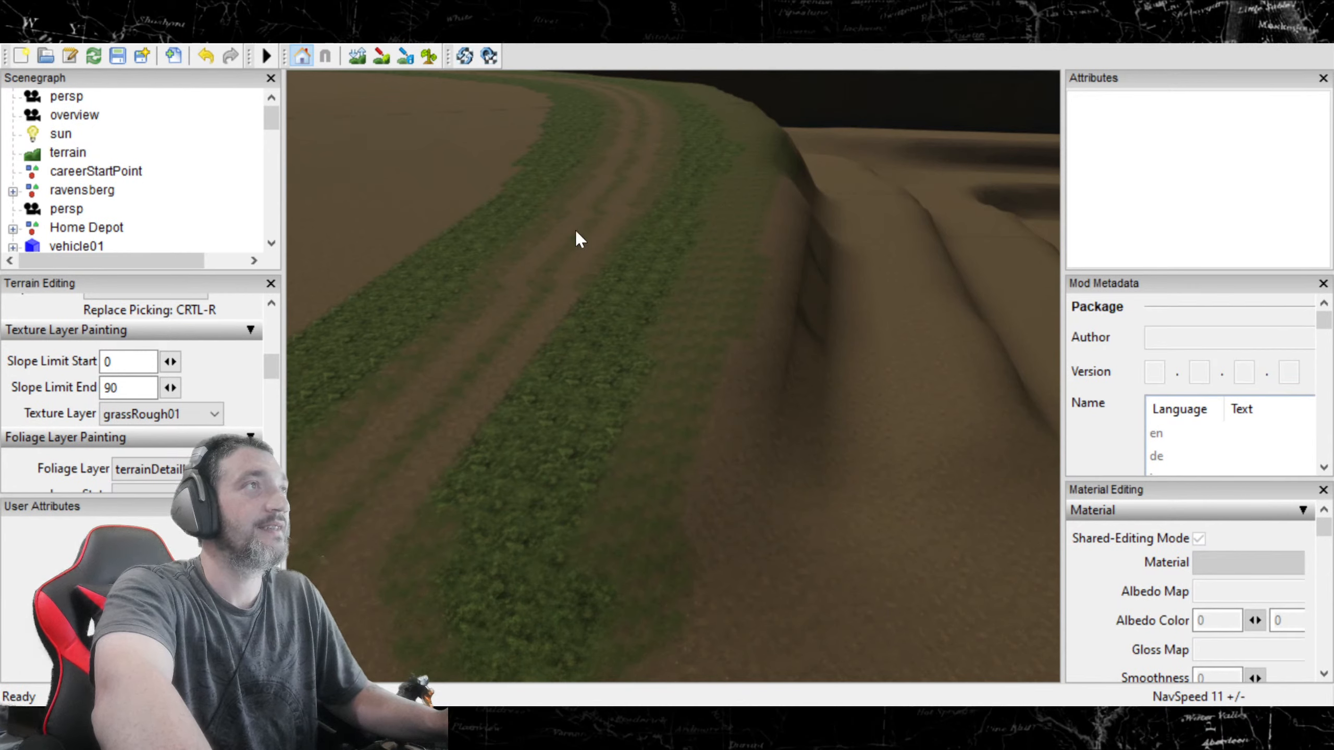
click(383, 58)
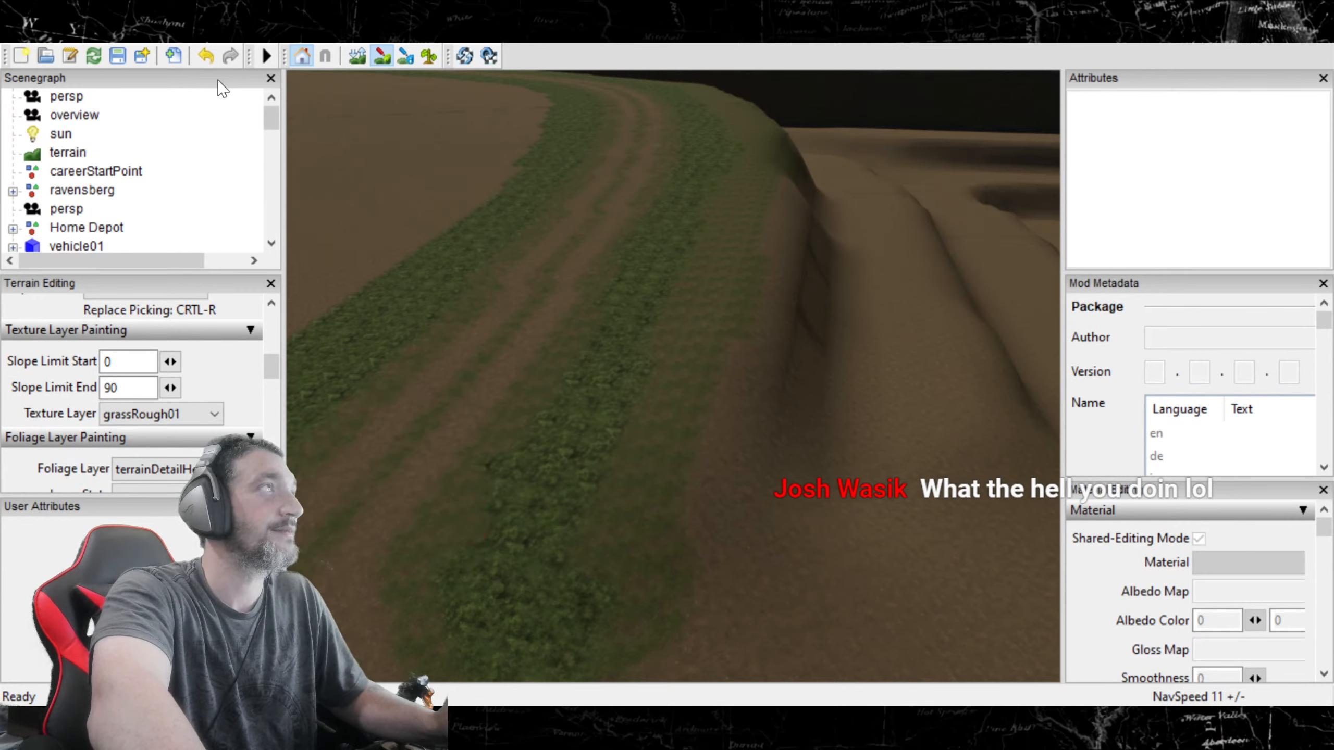
click(190, 413)
click(161, 56)
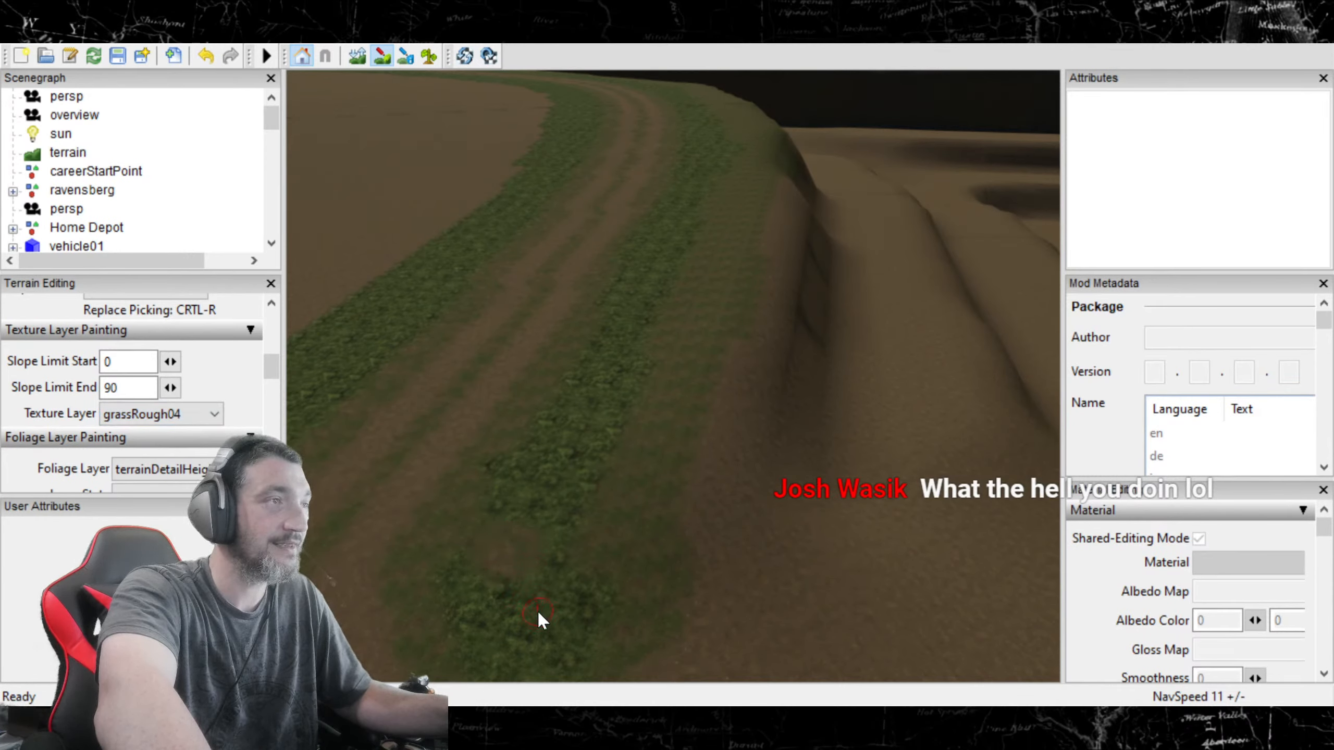
mouse_move(523, 609)
mouse_down()
mouse_move(555, 641)
mouse_move(466, 628)
mouse_move(534, 611)
mouse_up()
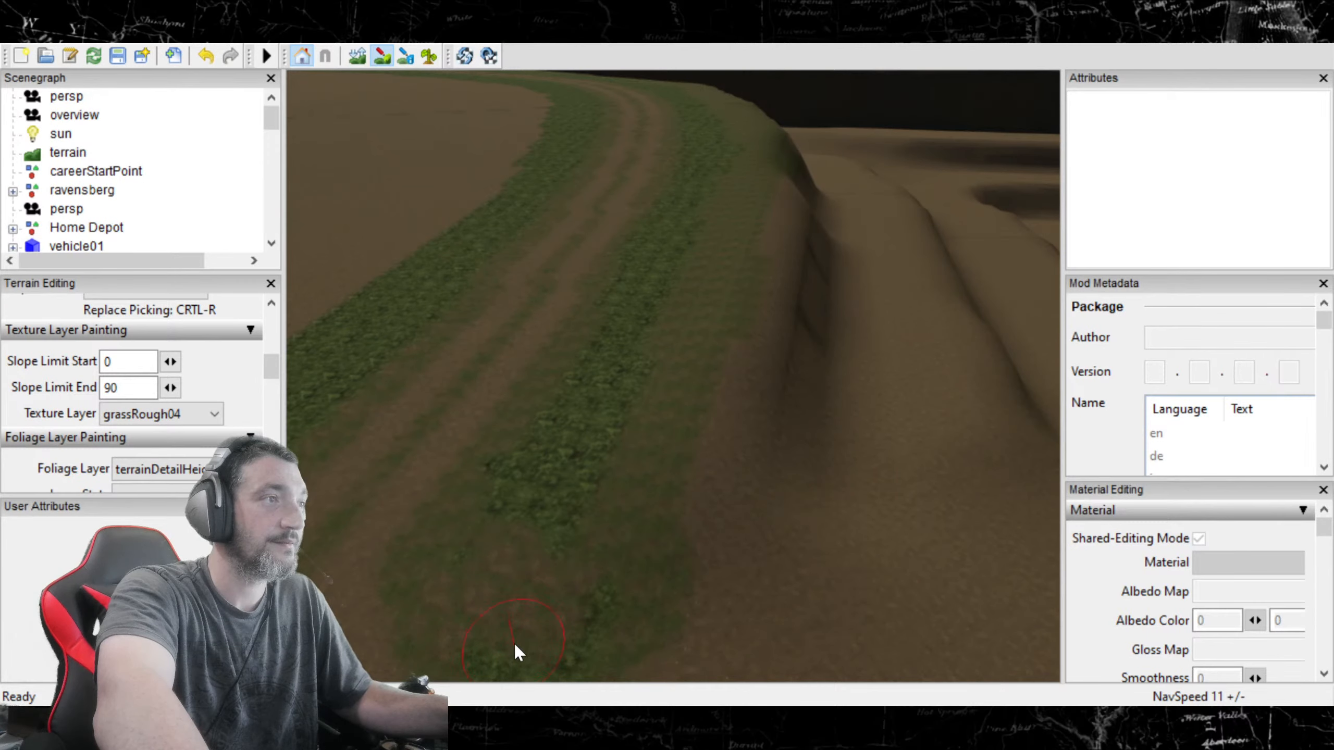
click(587, 609)
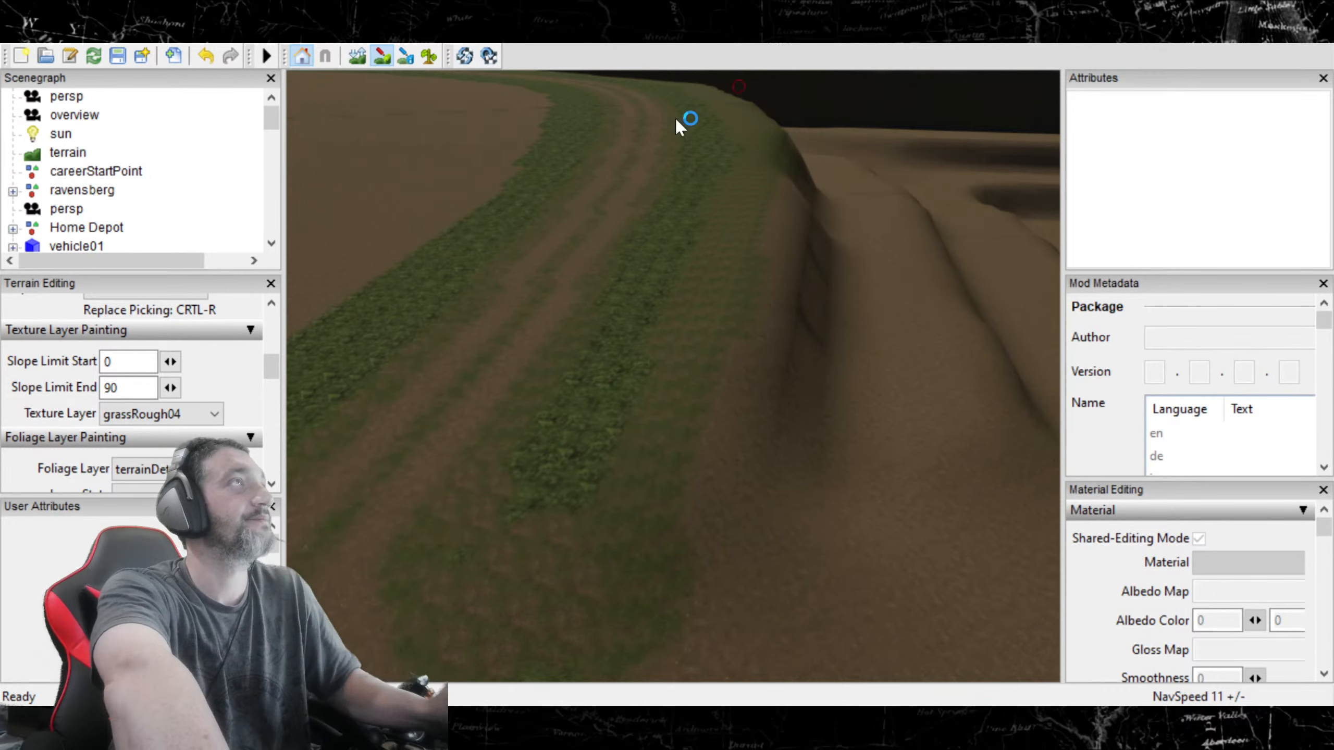
Step: Paint grassRough04 over the remaining dark grass patch at the second entrance's outer corner
click(377, 54)
mouse_move(701, 275)
alt+mouse_down()
mouse_move(458, 235)
mouse_move(337, 239)
mouse_move(396, 251)
mouse_move(449, 287)
alt+mouse_up()
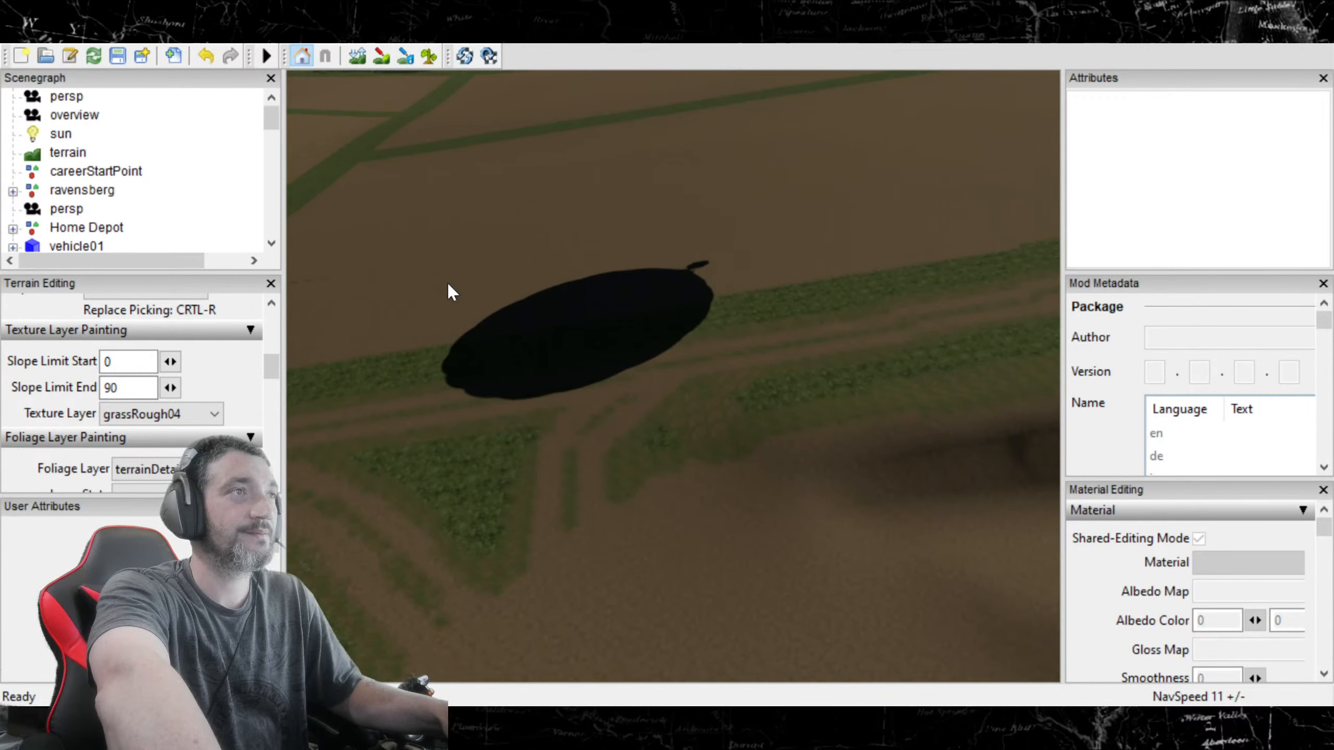
scroll(447, 282, up, 2)
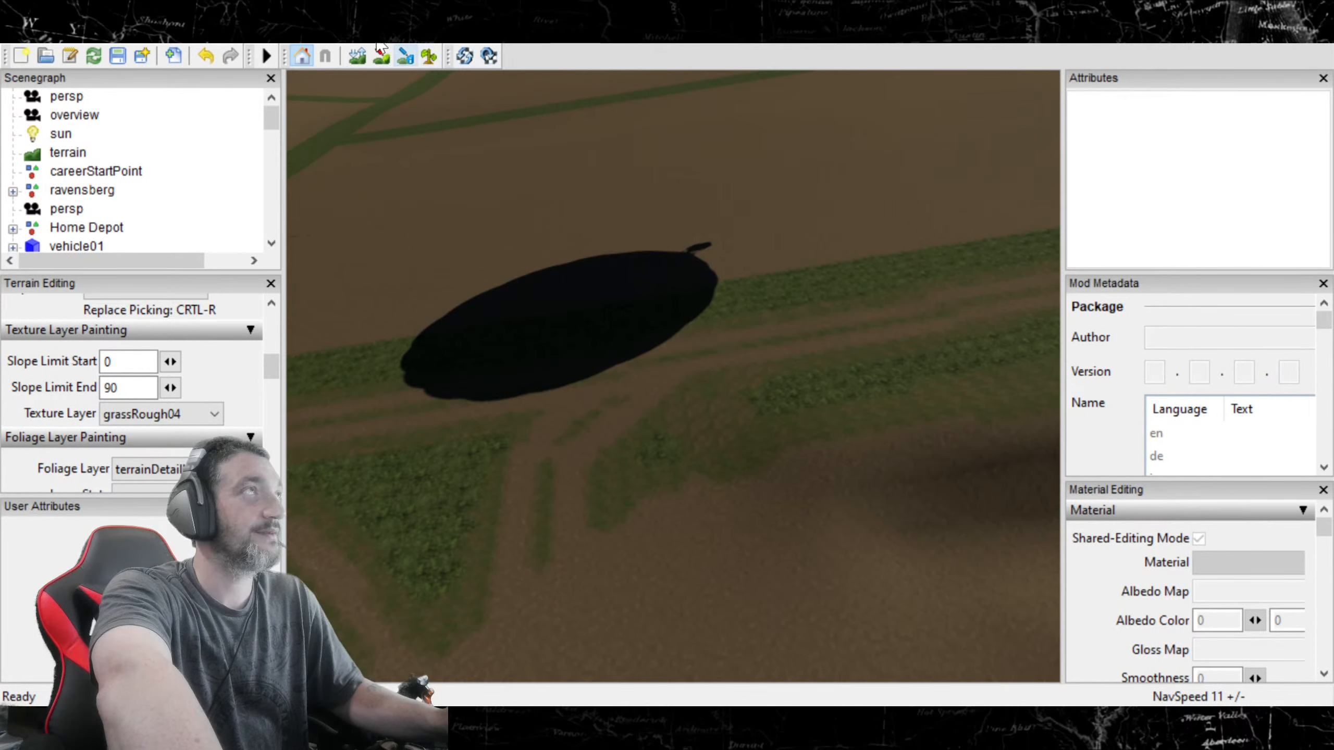
click(379, 61)
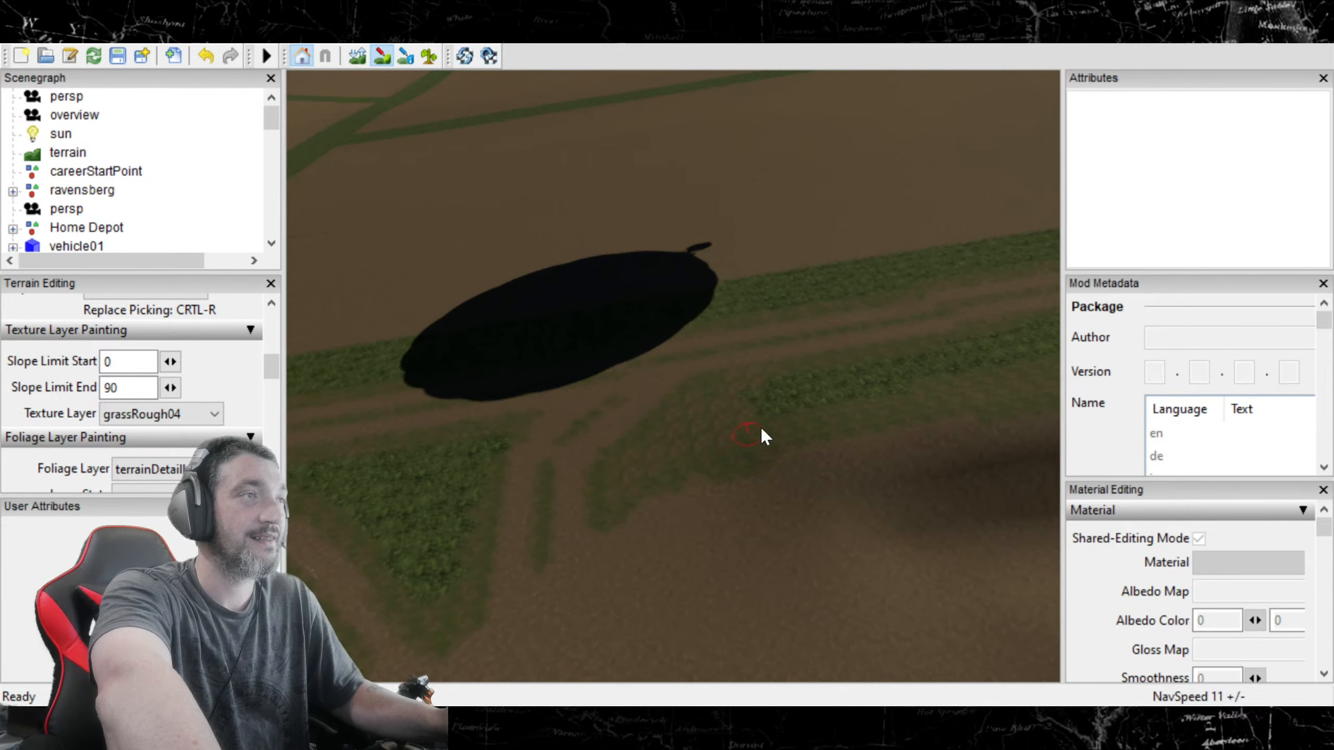
Step: Examine both field entrances and the surrounding terraced slope from a distance and closer up
alt+drag(662, 334, 513, 340)
scroll(420, 419, down, 6)
scroll(459, 410, down, 6)
scroll(532, 448, down, 1)
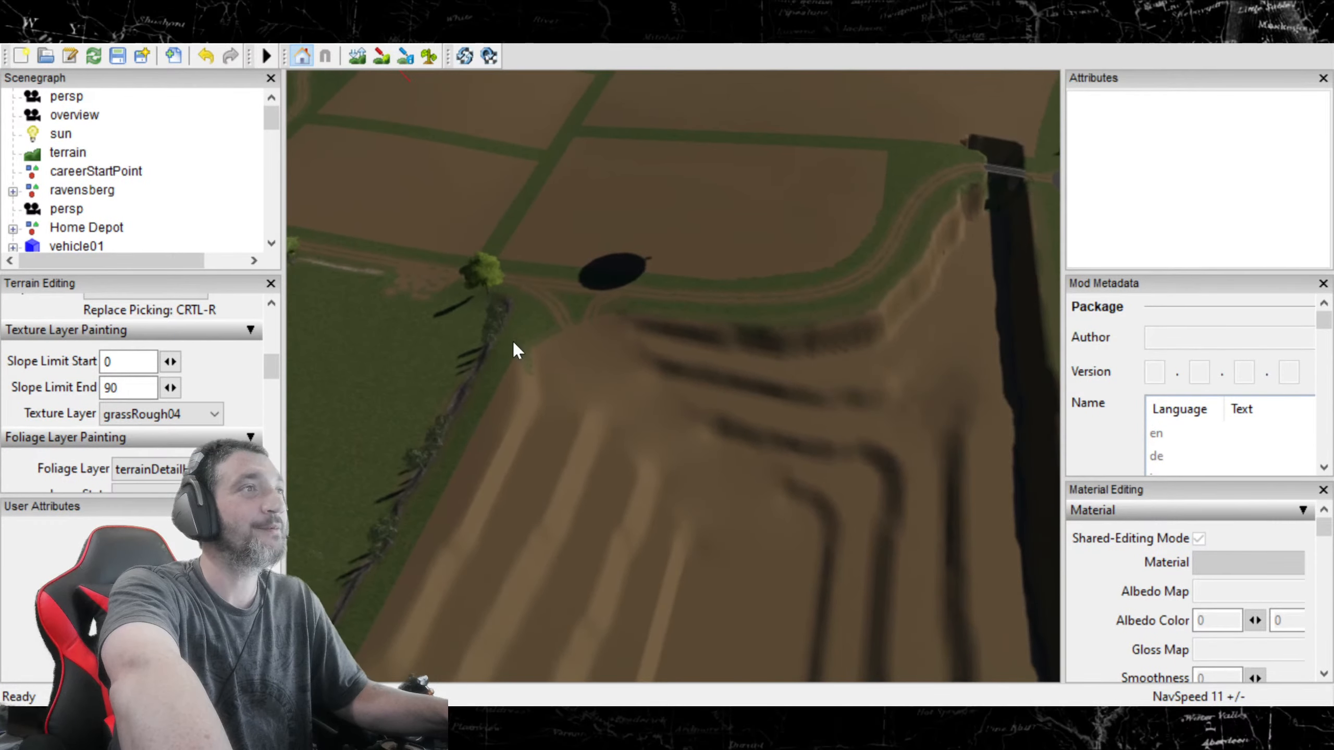
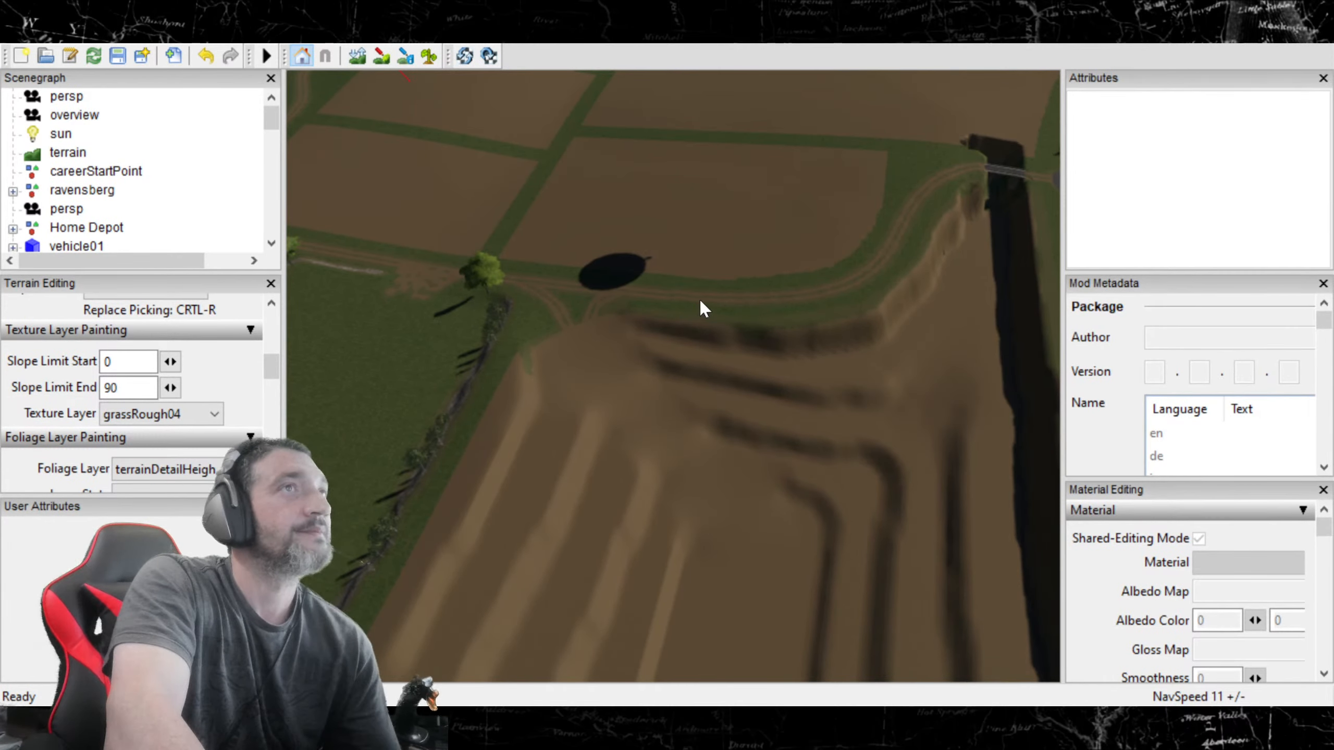
click(381, 56)
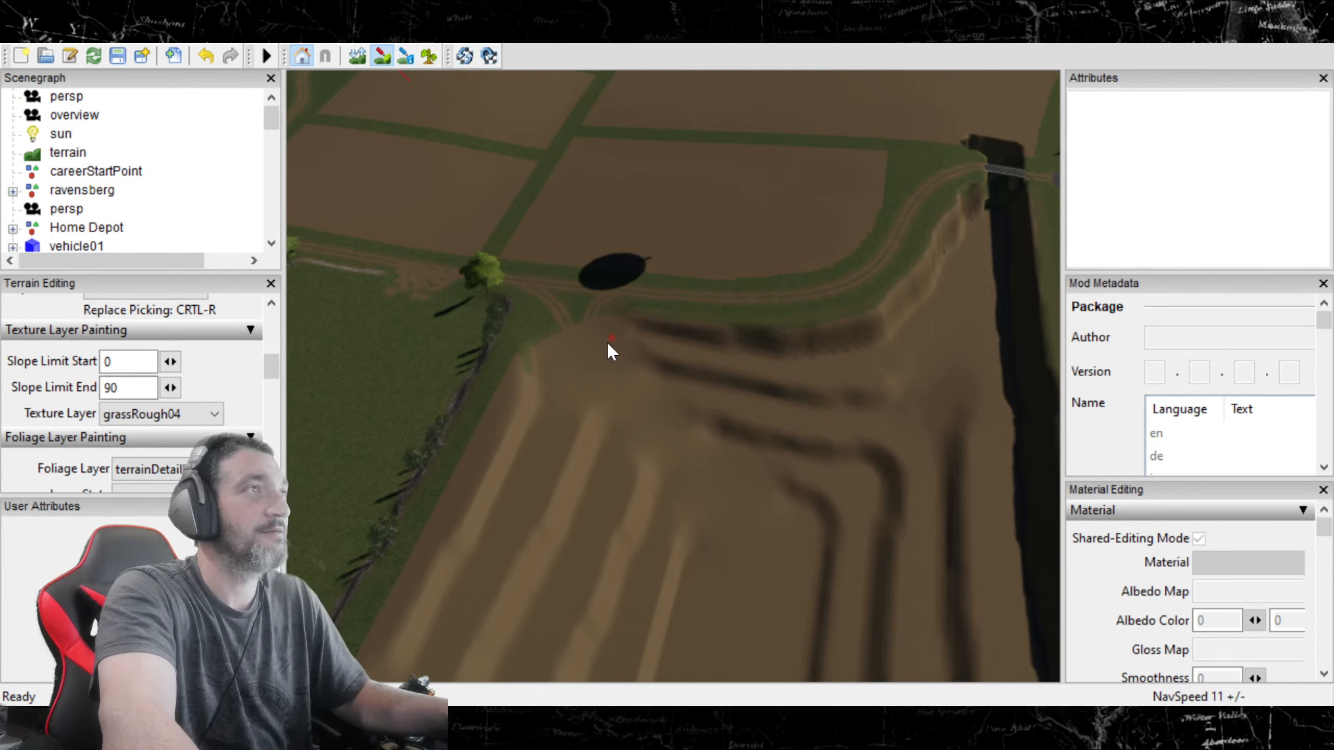
click(379, 56)
mouse_move(655, 346)
alt+mouse_down()
mouse_move(719, 428)
mouse_move(660, 327)
mouse_move(653, 248)
mouse_move(336, 260)
mouse_move(461, 253)
mouse_move(422, 230)
mouse_move(459, 227)
mouse_move(479, 250)
mouse_move(540, 250)
mouse_move(707, 415)
mouse_move(835, 385)
mouse_move(809, 432)
alt+mouse_up()
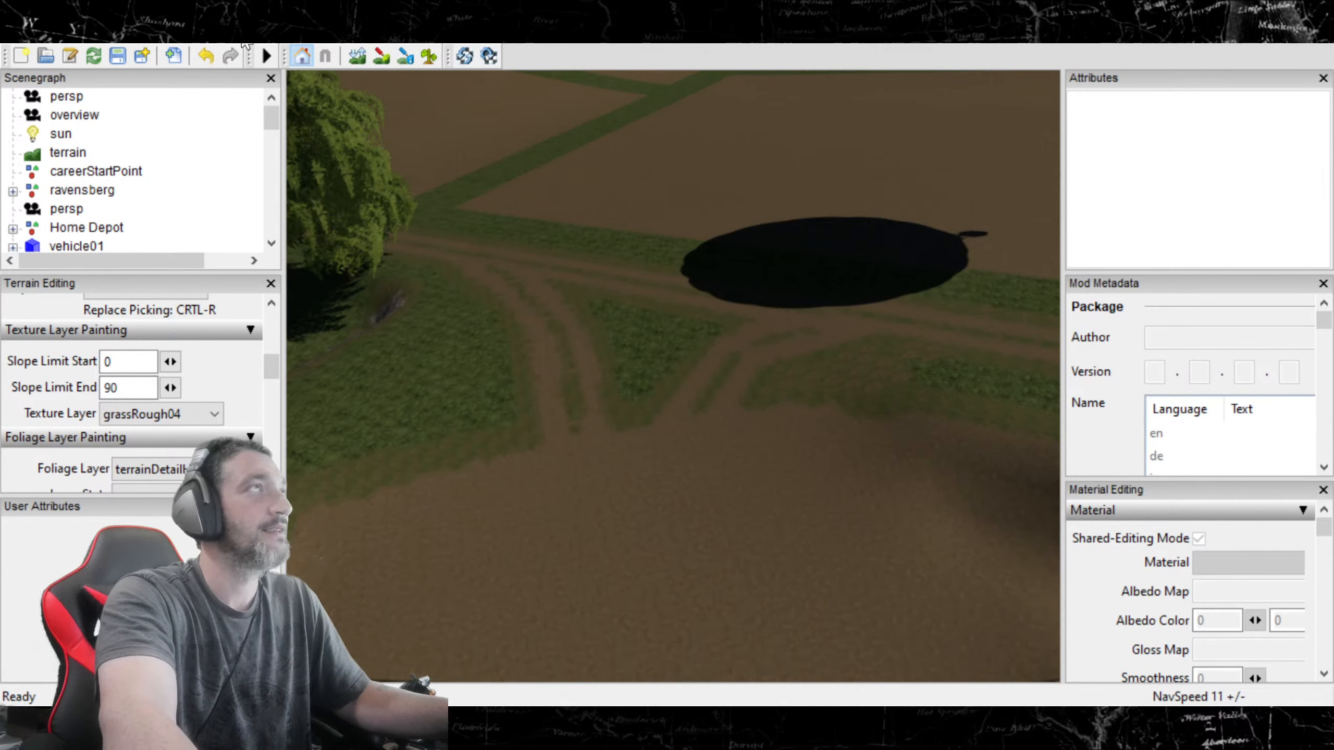
Step: Extend grassRough04 over the field-side ends of the grass between and beside the two entrances, undoing the last unwanted stroke
click(380, 58)
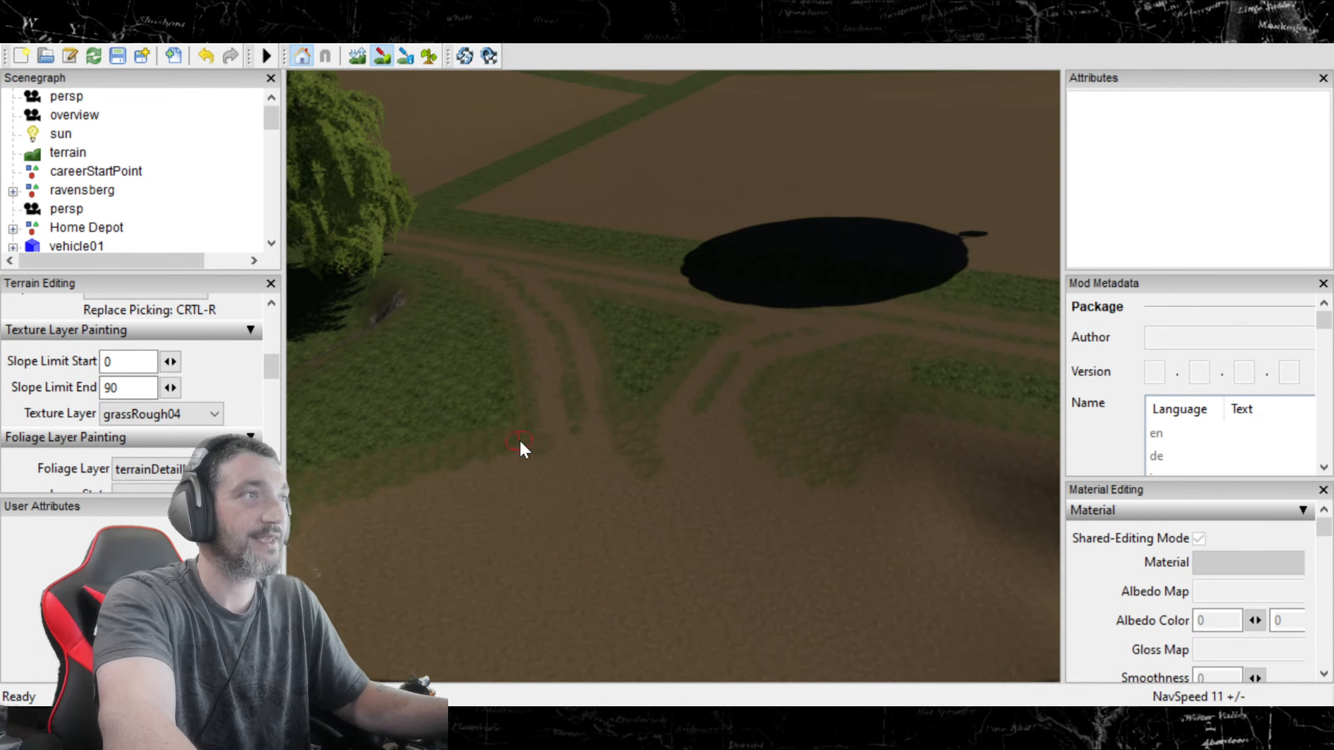
click(204, 57)
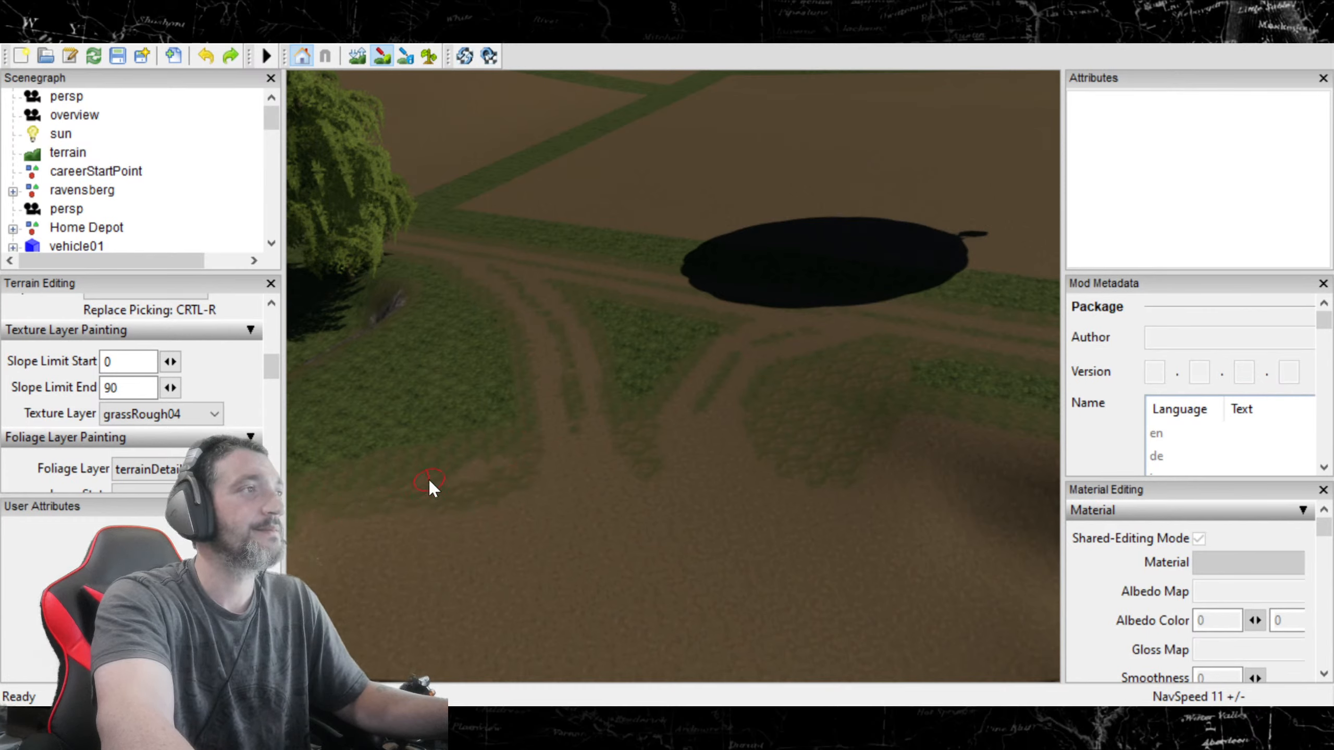
click(481, 464)
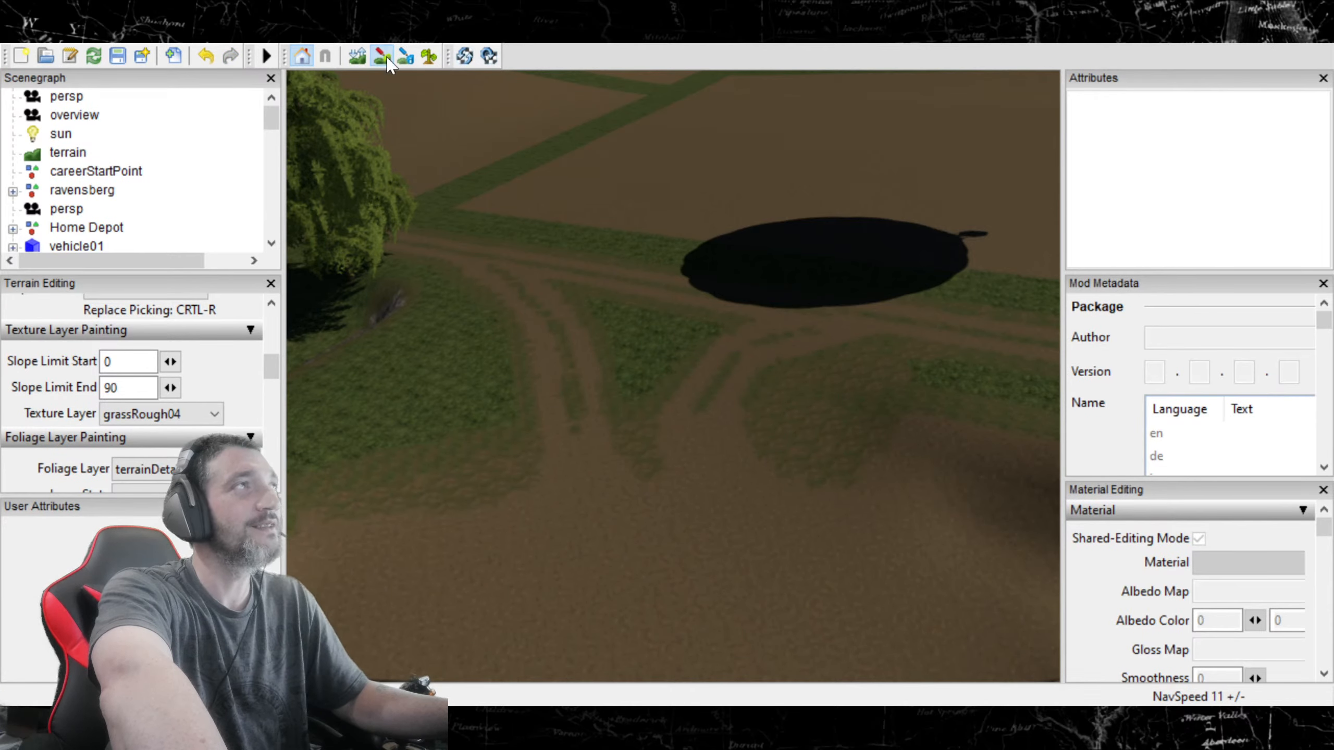
Step: Paint grassRough04 along the field-side edge of the verge beside the first entrance to widen and round its corner
right_drag(952, 448, 840, 443)
mouse_move(840, 443)
alt+mouse_down()
mouse_move(802, 459)
mouse_move(798, 448)
mouse_move(822, 448)
alt+mouse_up()
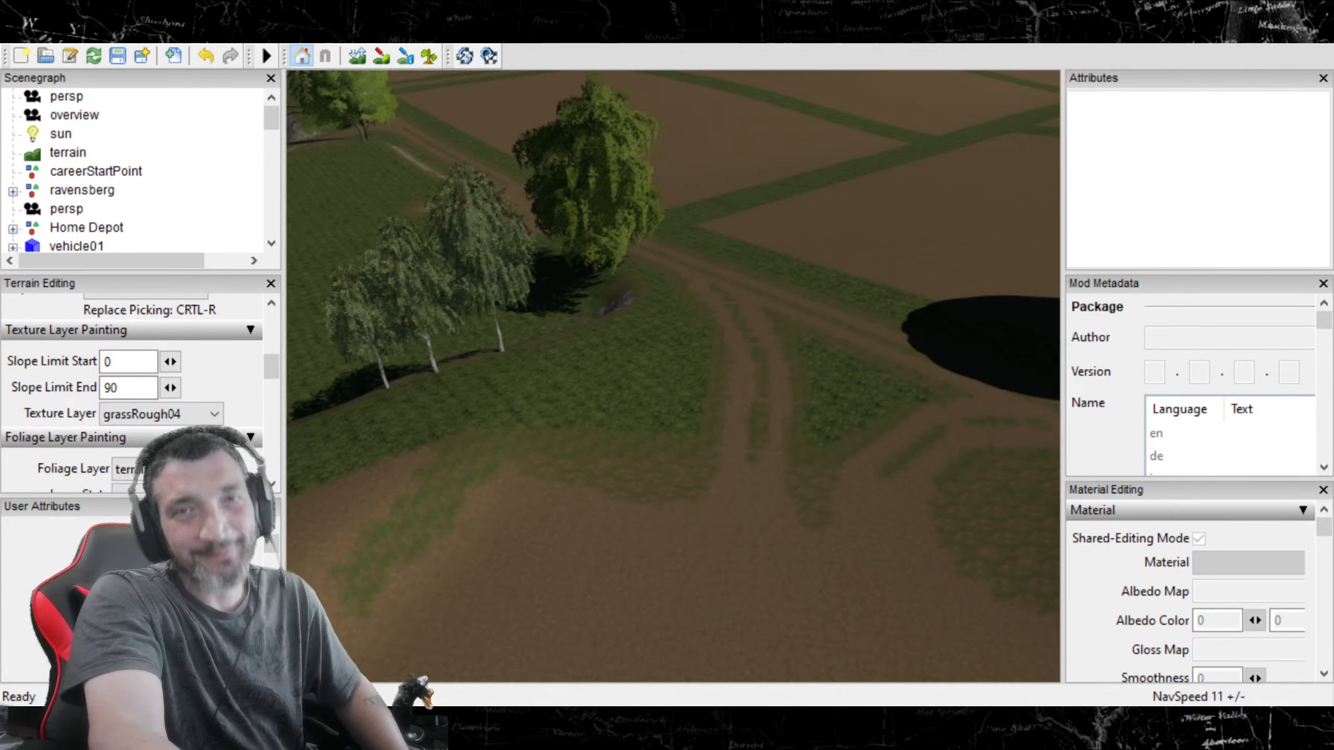
click(382, 56)
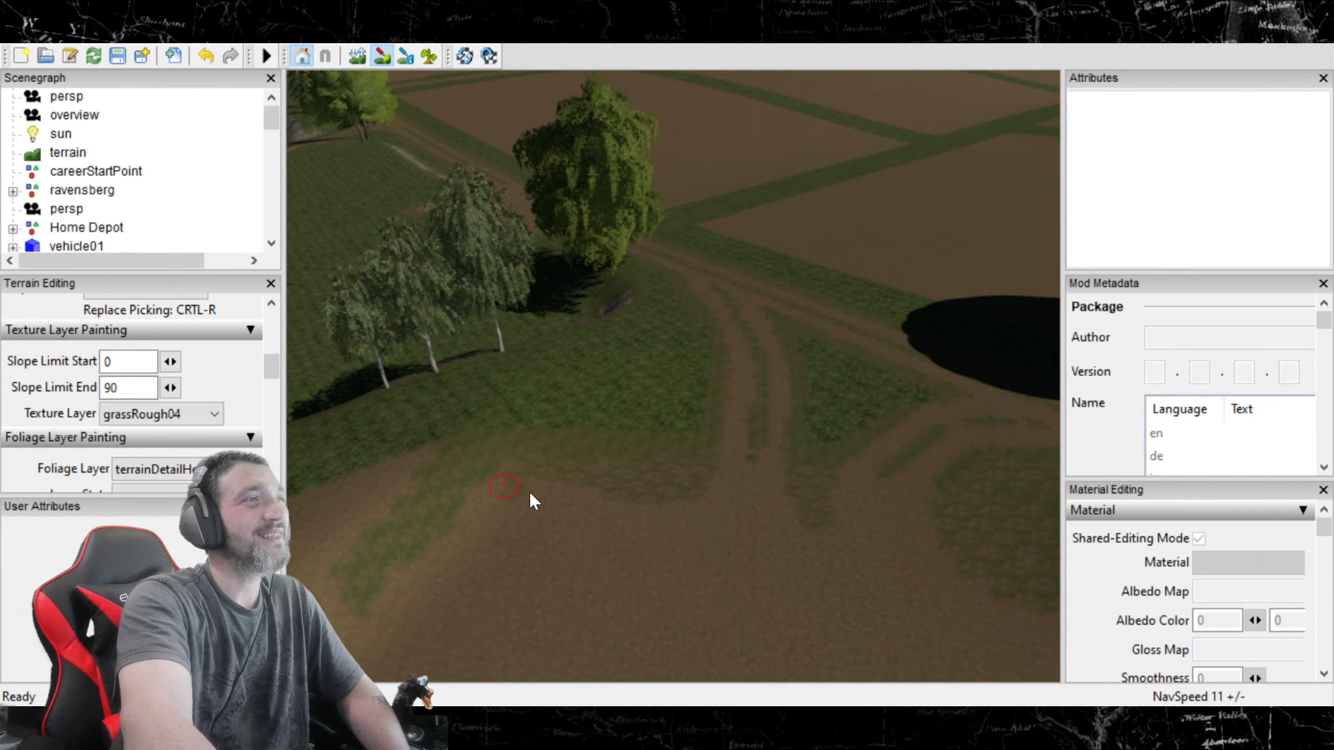
mouse_move(649, 484)
mouse_down()
mouse_move(571, 487)
mouse_move(585, 495)
mouse_move(673, 443)
mouse_up()
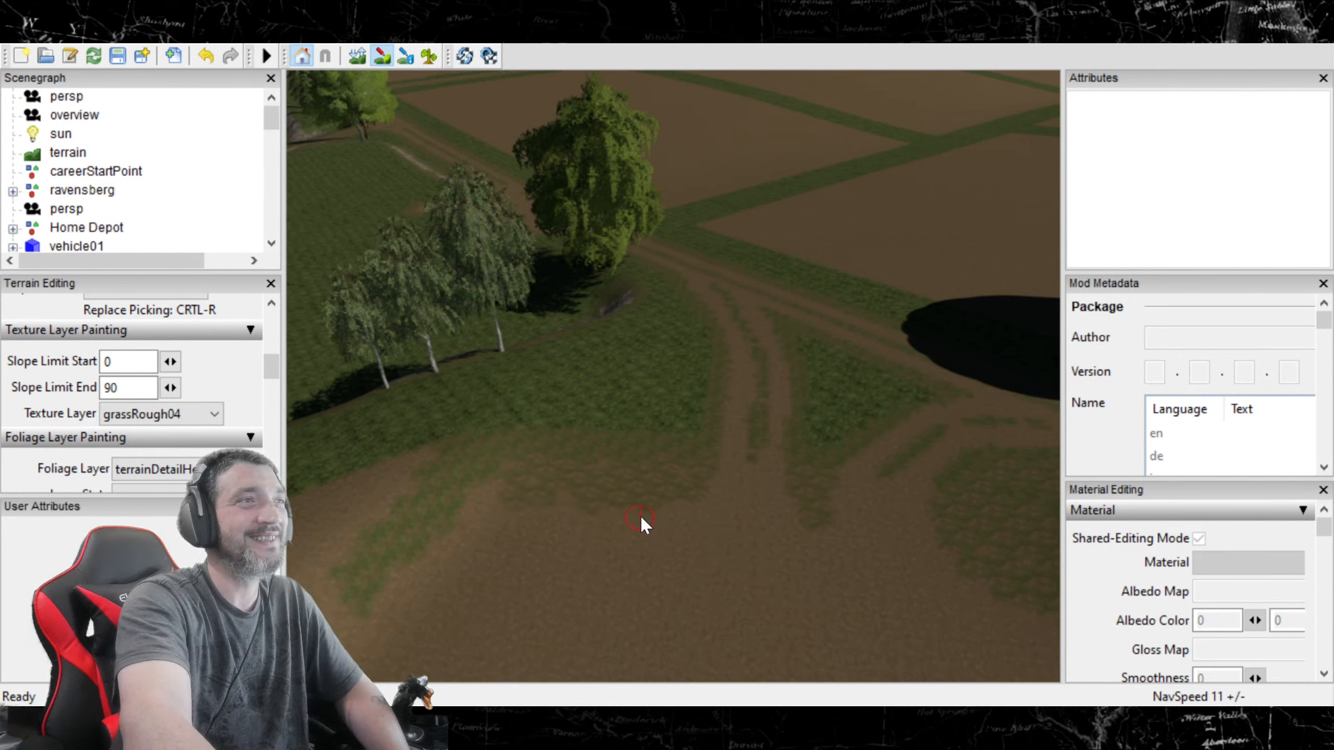
mouse_move(663, 507)
mouse_down()
mouse_move(623, 514)
mouse_move(556, 479)
mouse_move(546, 490)
mouse_up()
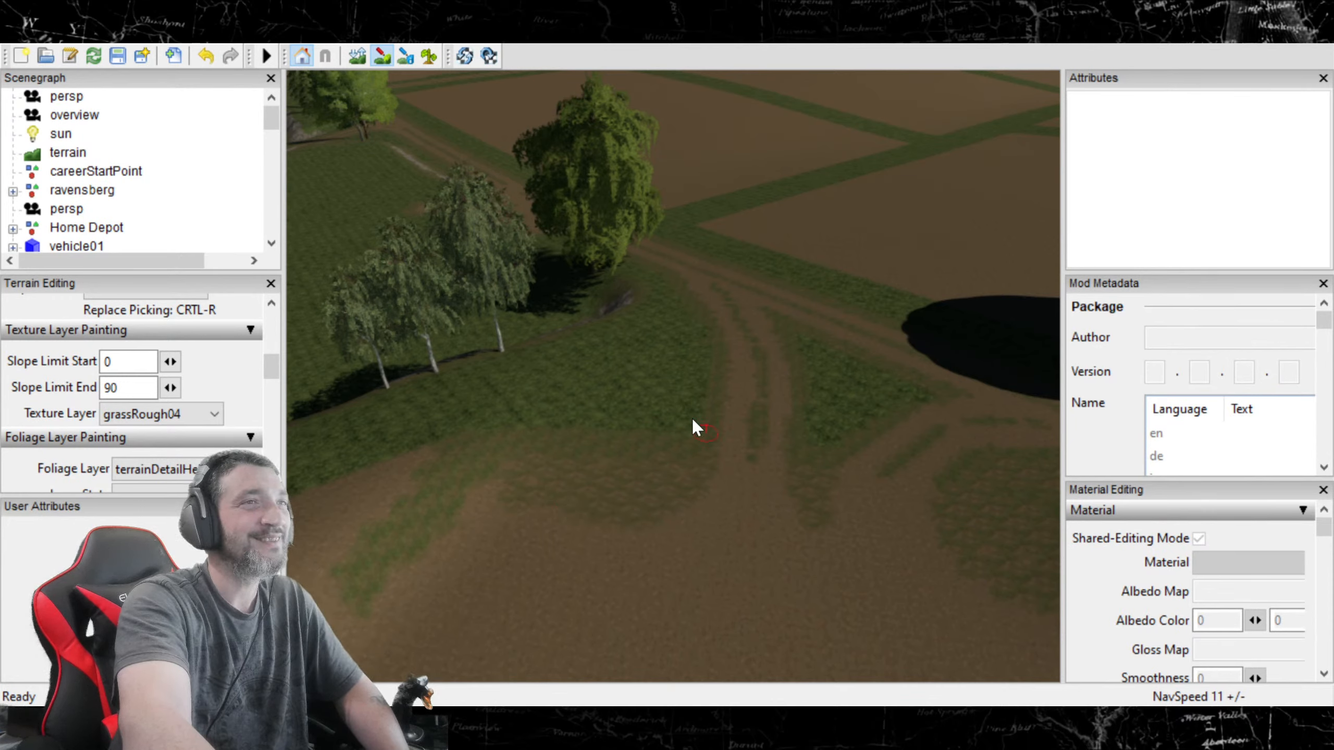
Step: Examine the blended verges around both field entrances from above the terraced slope and closer up
click(382, 57)
mouse_move(500, 301)
alt+mouse_down()
mouse_move(640, 361)
mouse_move(712, 307)
mouse_move(690, 366)
mouse_move(649, 373)
mouse_move(689, 333)
alt+mouse_up()
alt+drag(554, 366, 668, 400)
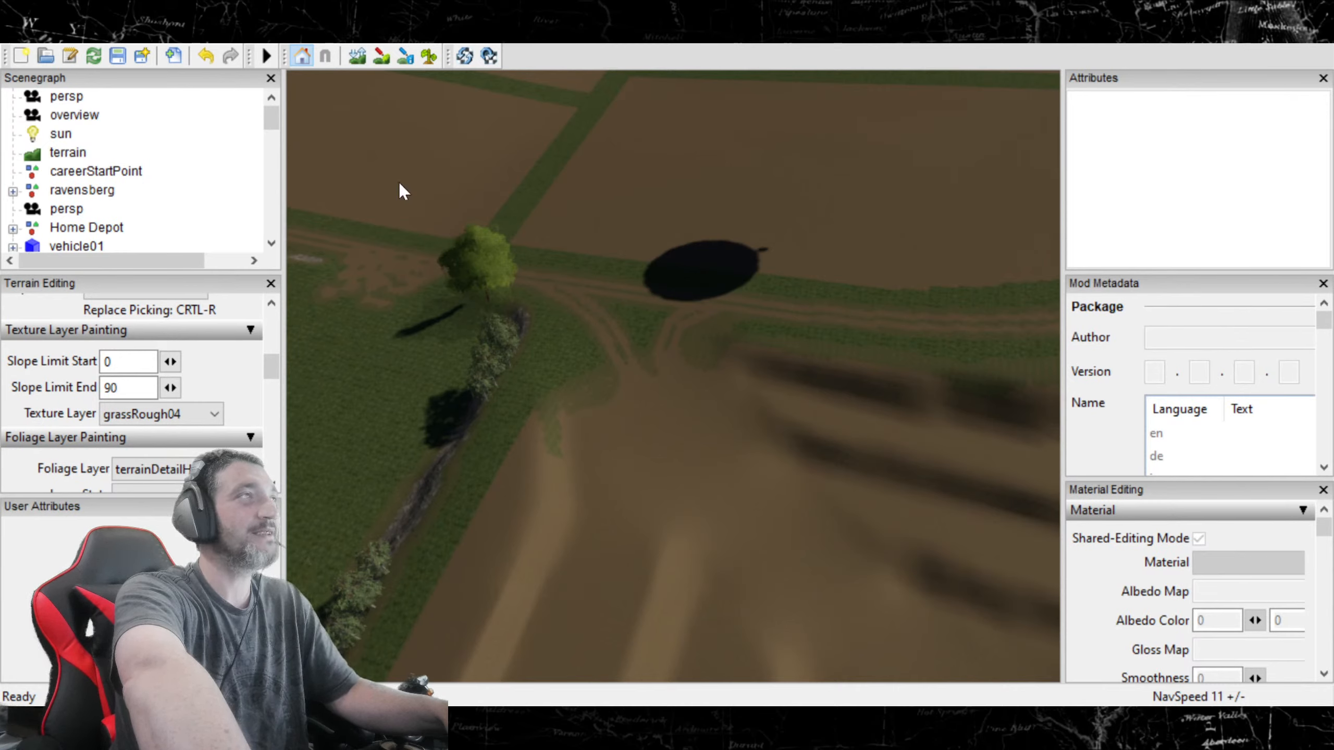
click(381, 56)
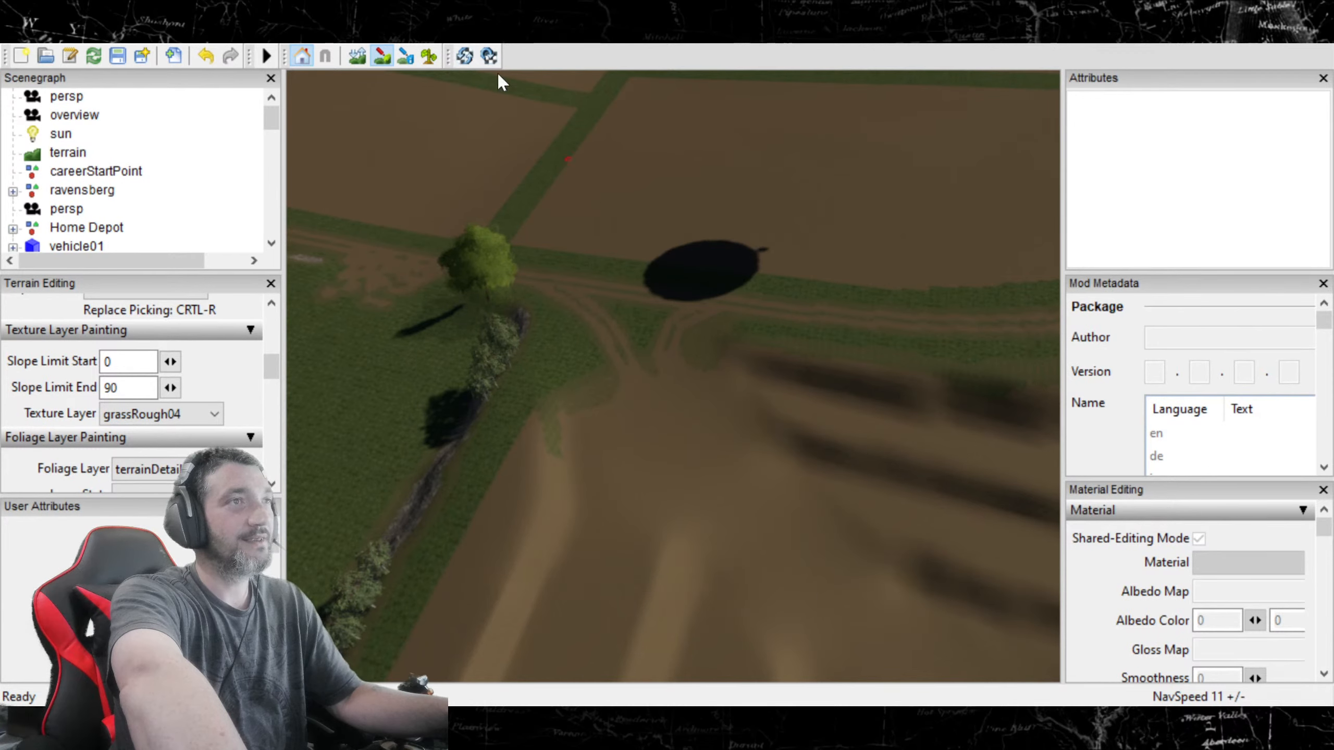
click(381, 56)
mouse_move(462, 295)
alt+mouse_down()
mouse_move(500, 397)
mouse_move(298, 226)
mouse_move(173, 211)
mouse_move(421, 204)
mouse_move(482, 182)
alt+mouse_up()
scroll(500, 397, up, 2)
scroll(498, 397, up, 2)
scroll(423, 202, up, 3)
alt+drag(597, 375, 528, 338)
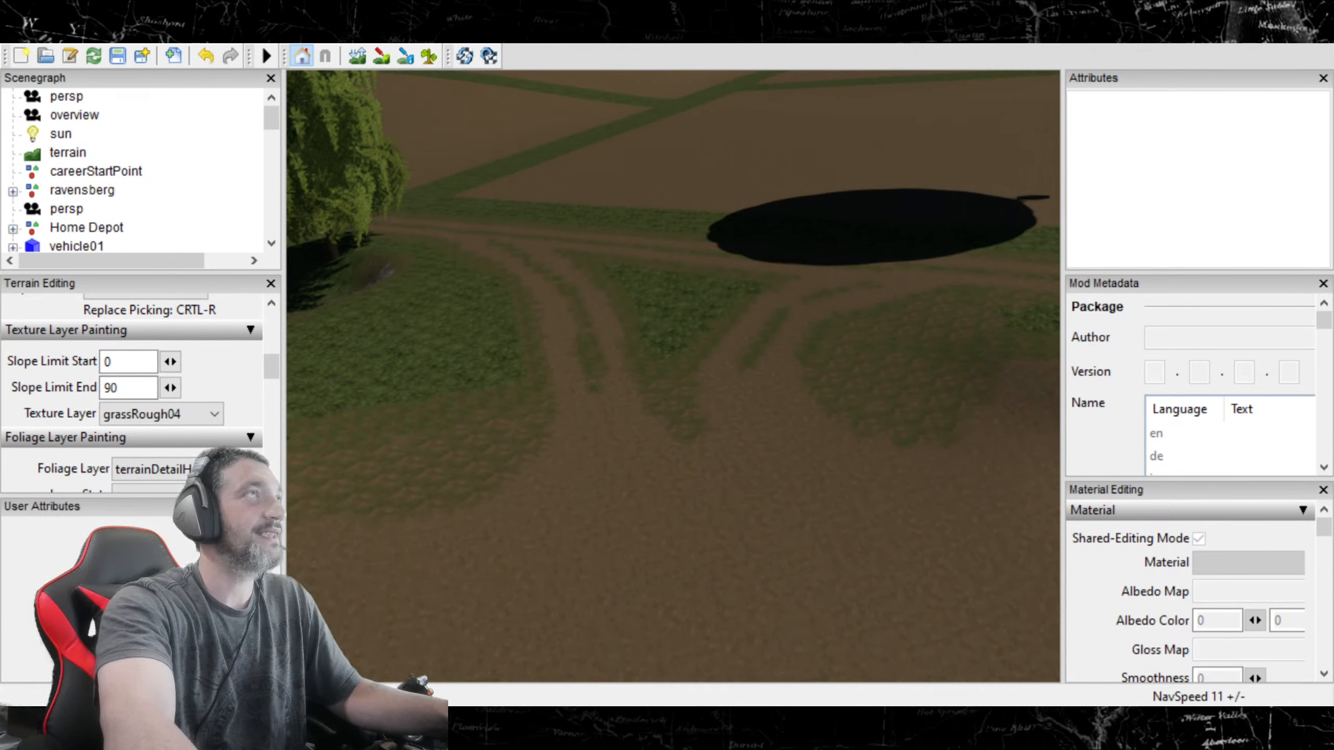
Step: Paint grassRough02 patches into the light grass on the outer verges of both entrances
click(382, 55)
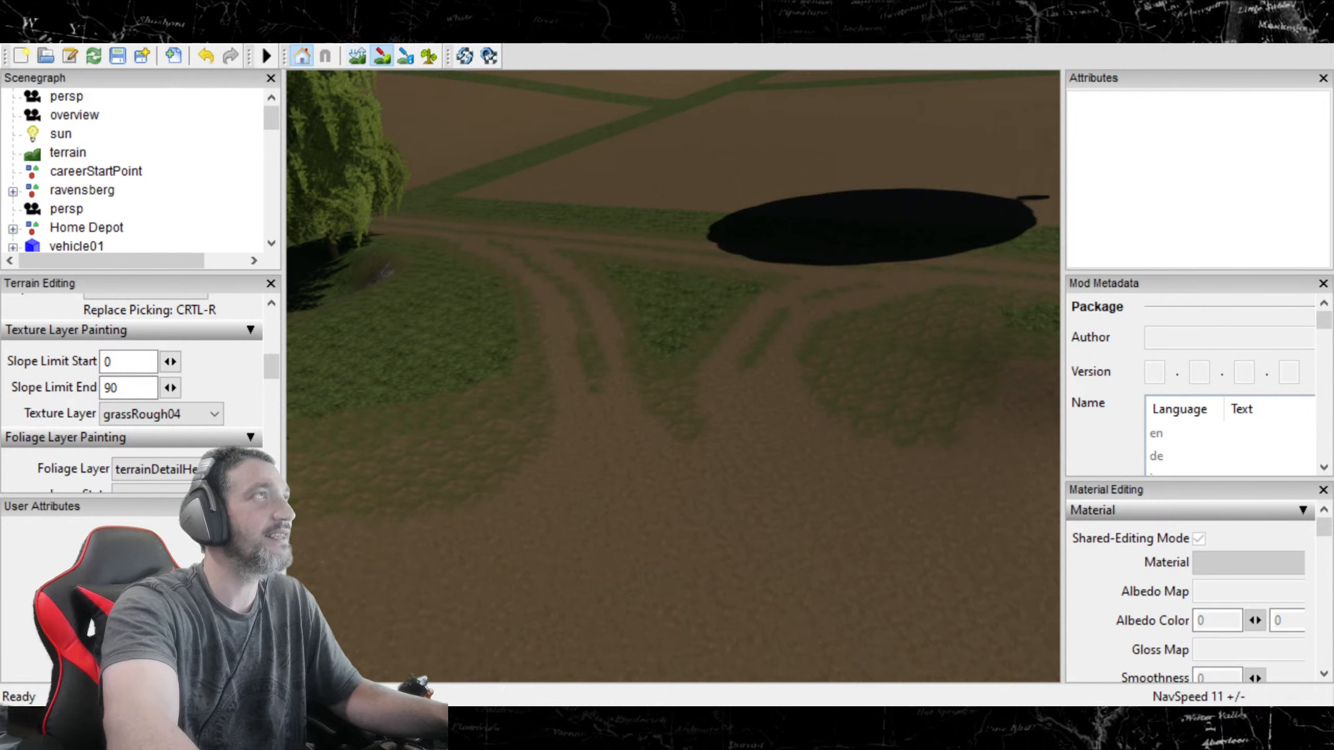
click(157, 411)
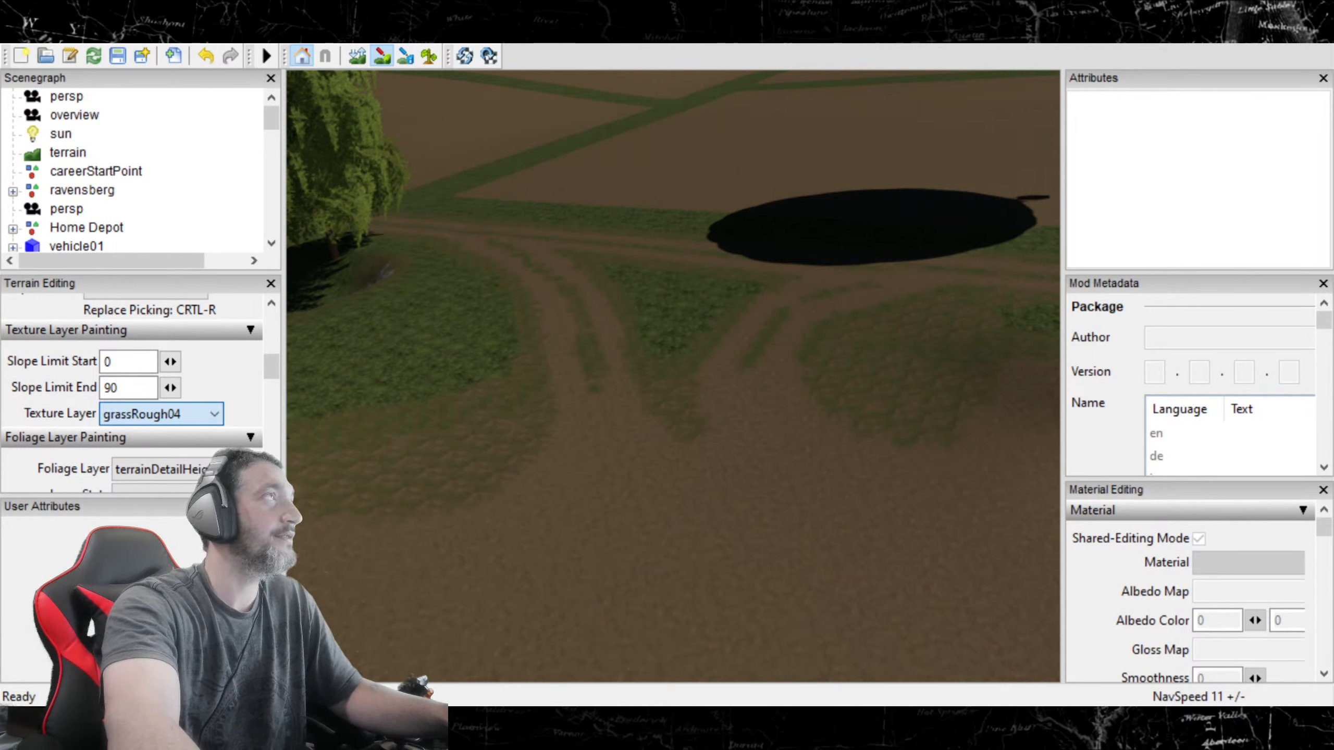
click(175, 69)
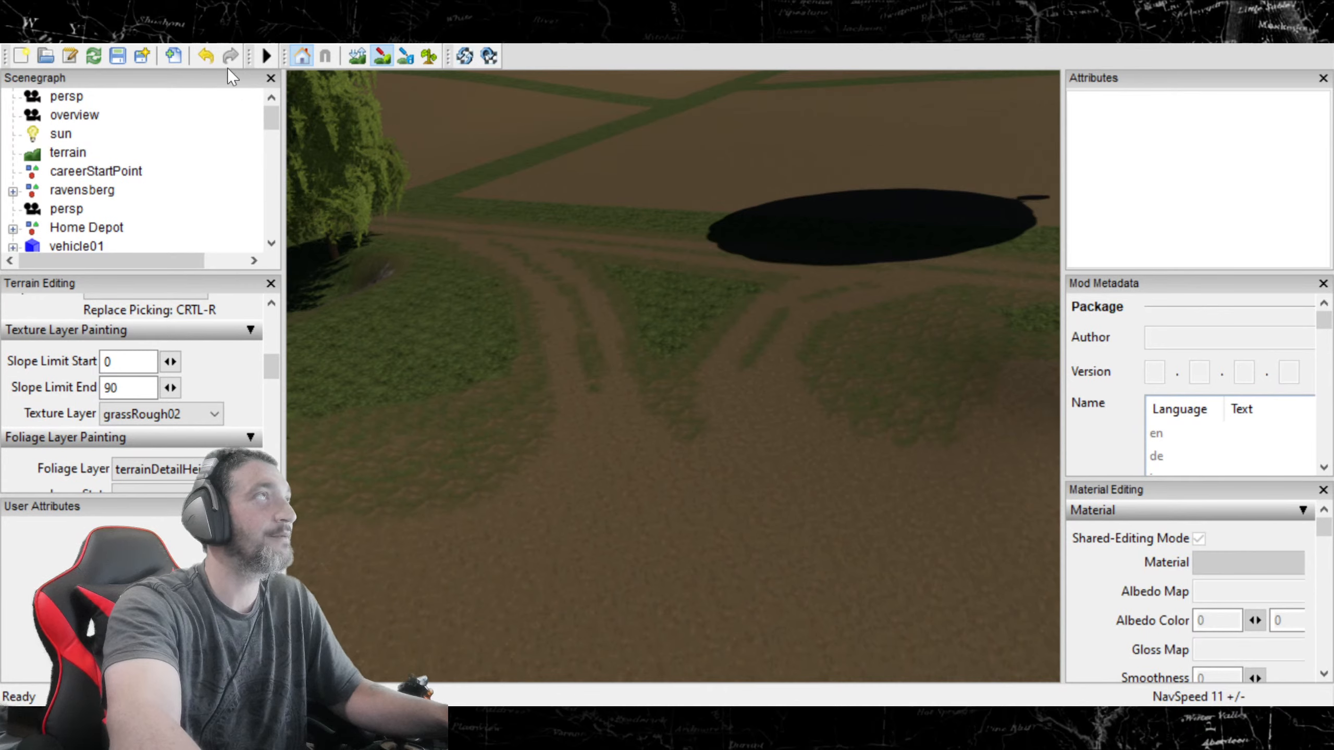
Step: Paint roughDirt02 patches into the grass beside and between the two entrances to break it up
scroll(271, 368, up, 3)
scroll(272, 370, up, 2)
scroll(266, 358, down, 8)
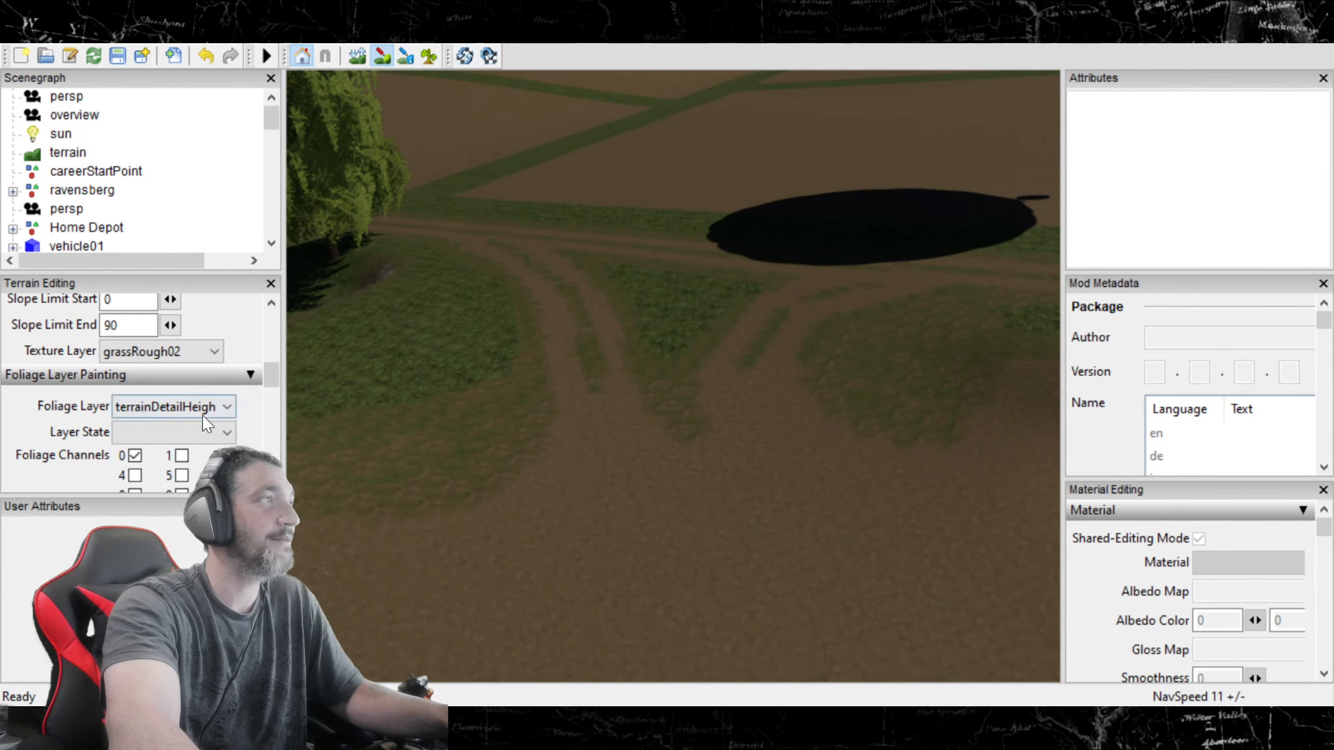
click(178, 352)
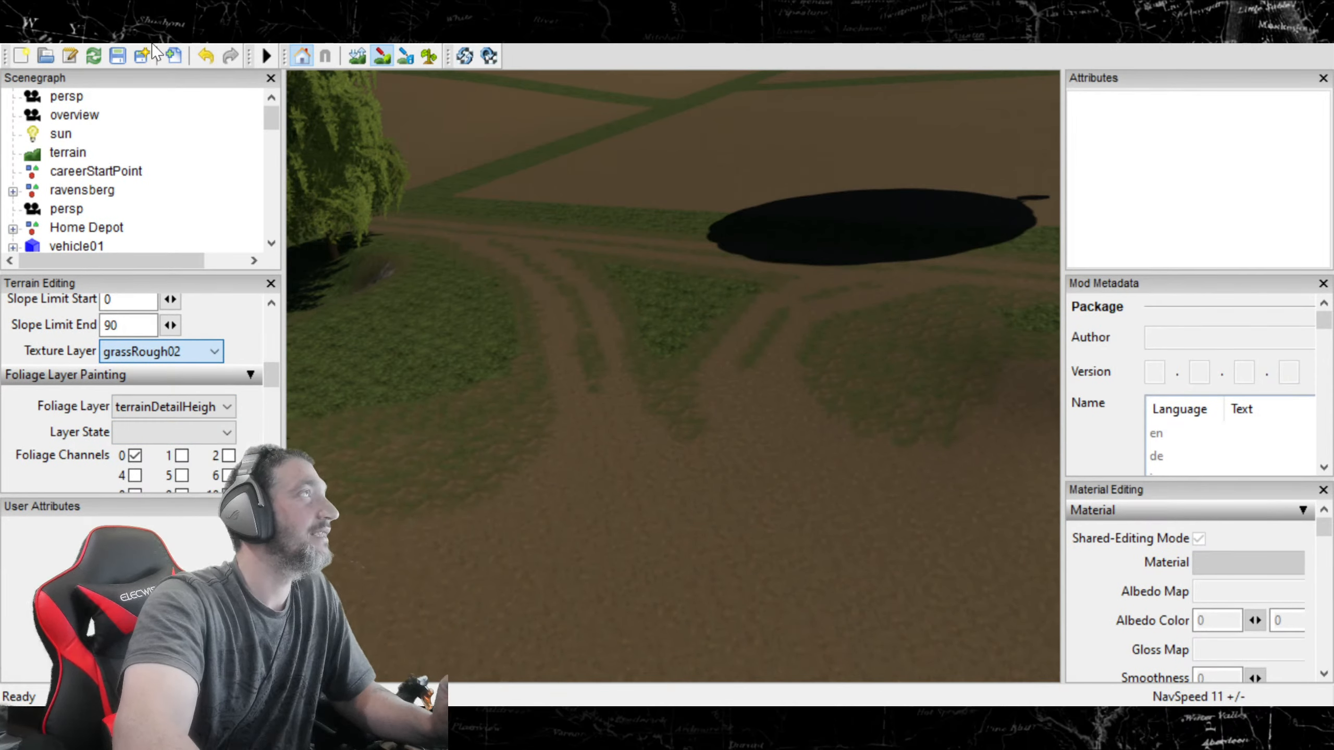
click(127, 361)
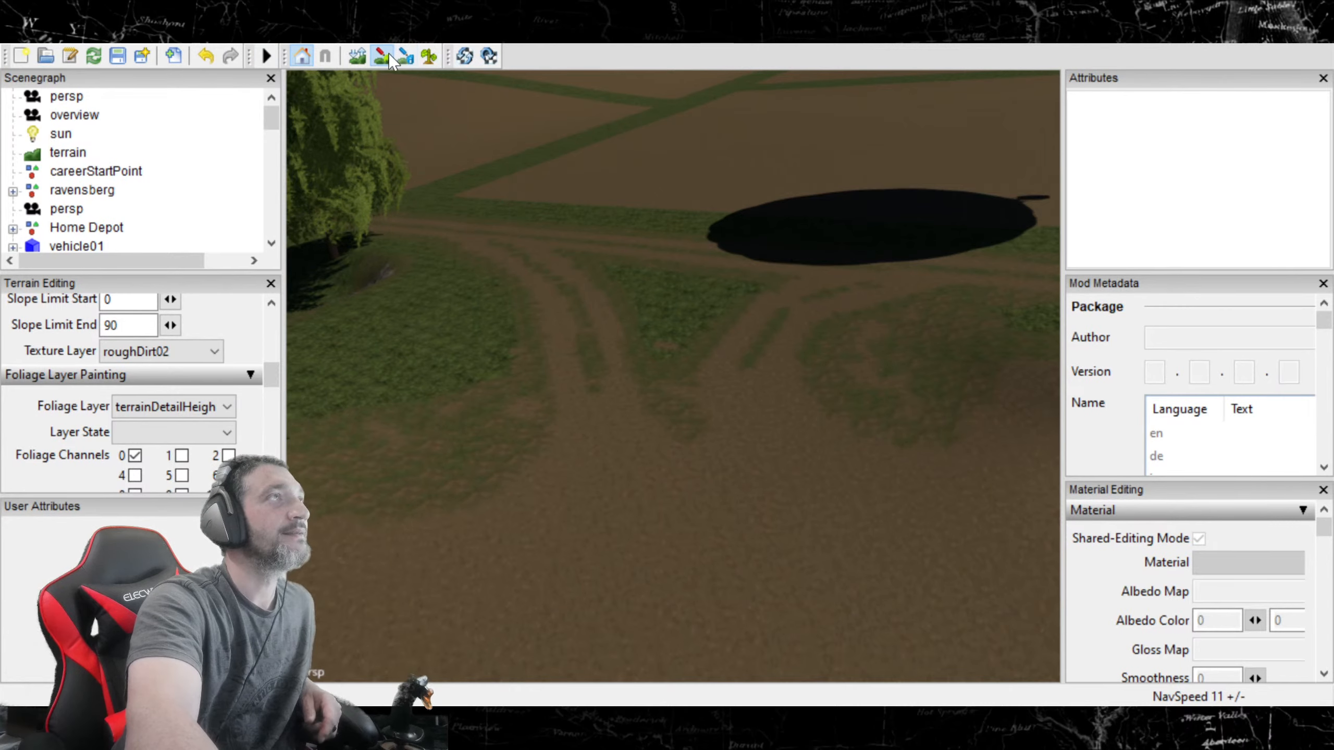
Step: Try roughDirt01 and grassRough03 as the texture layer in the Foliage Layer Painting settings
right_drag(602, 441, 457, 458)
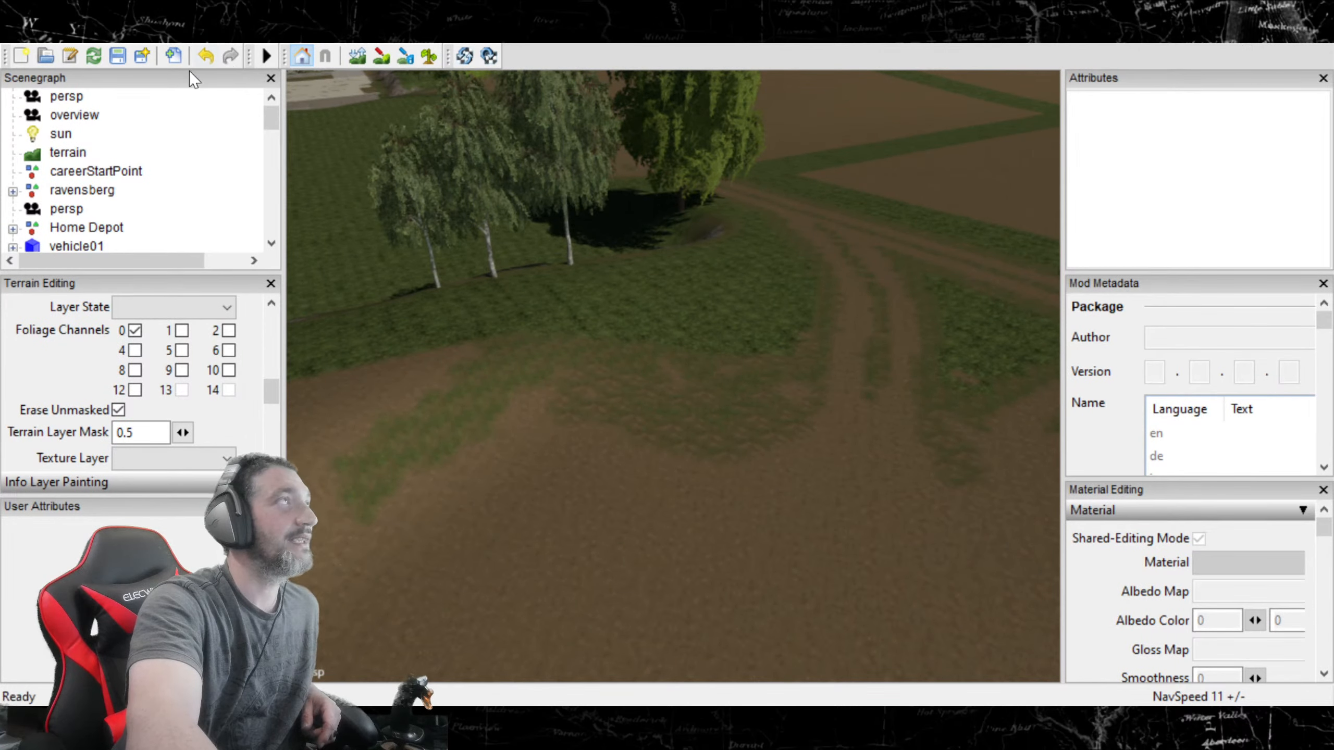
scroll(191, 412, down, 1)
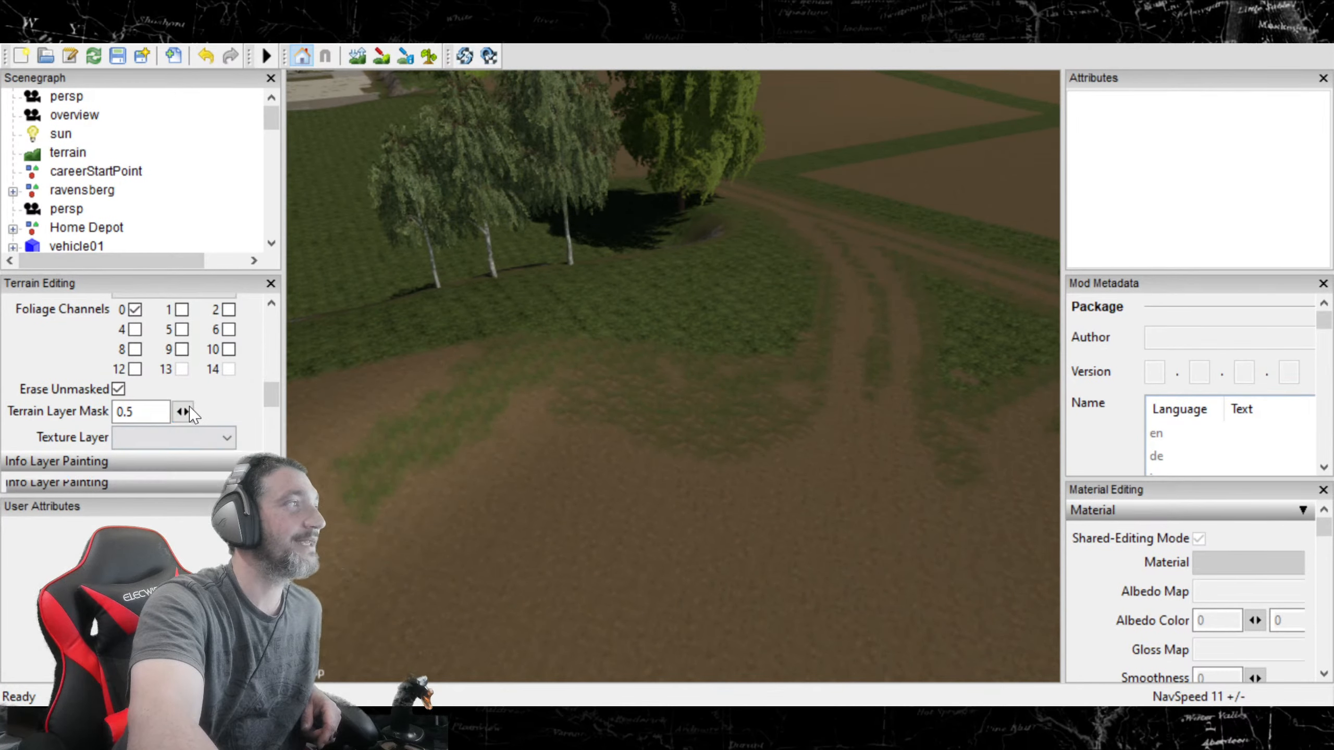
scroll(187, 401, up, 1)
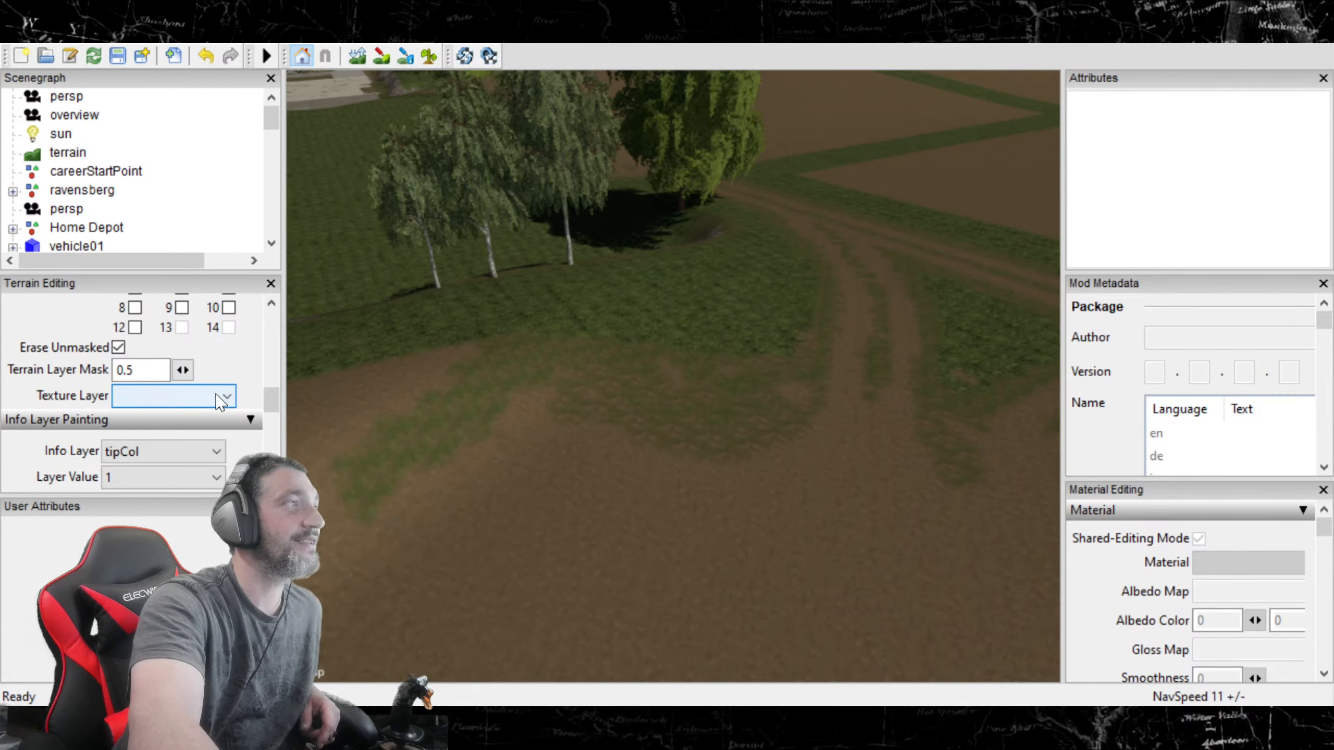
scroll(220, 402, down, 1)
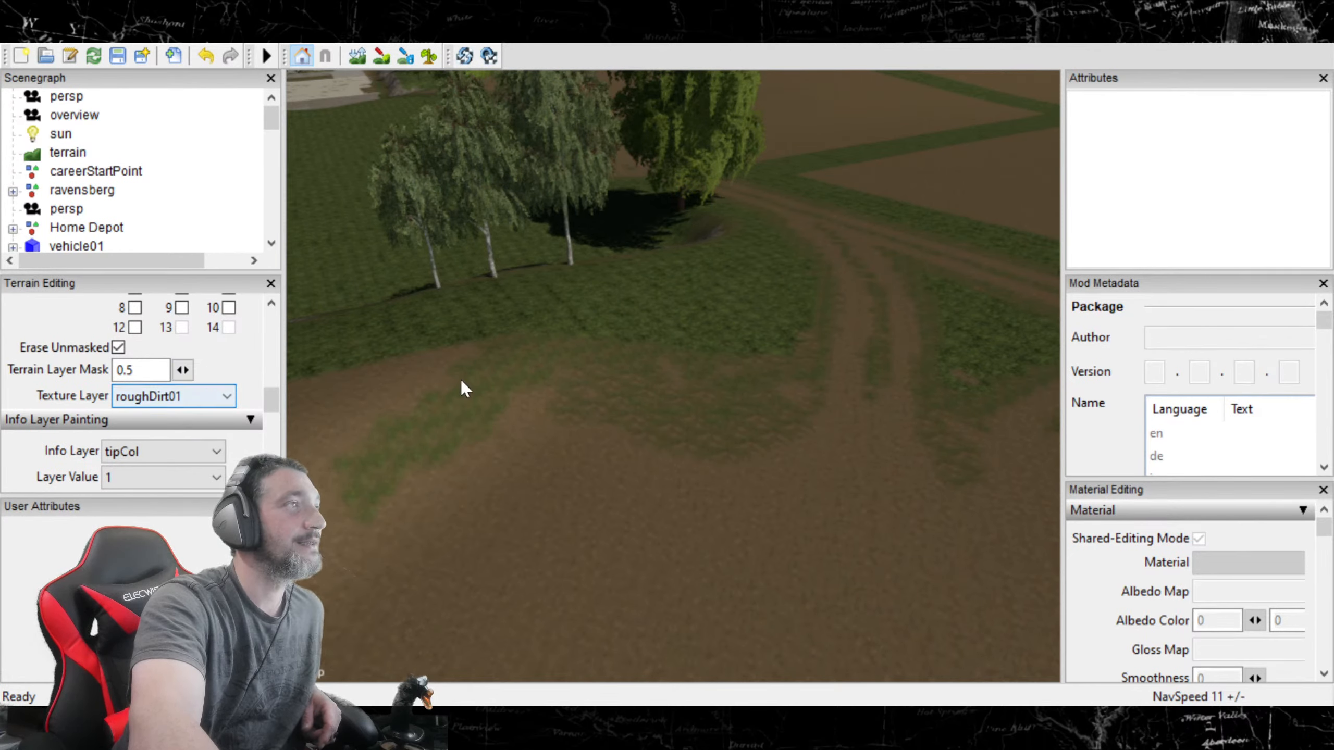
click(578, 376)
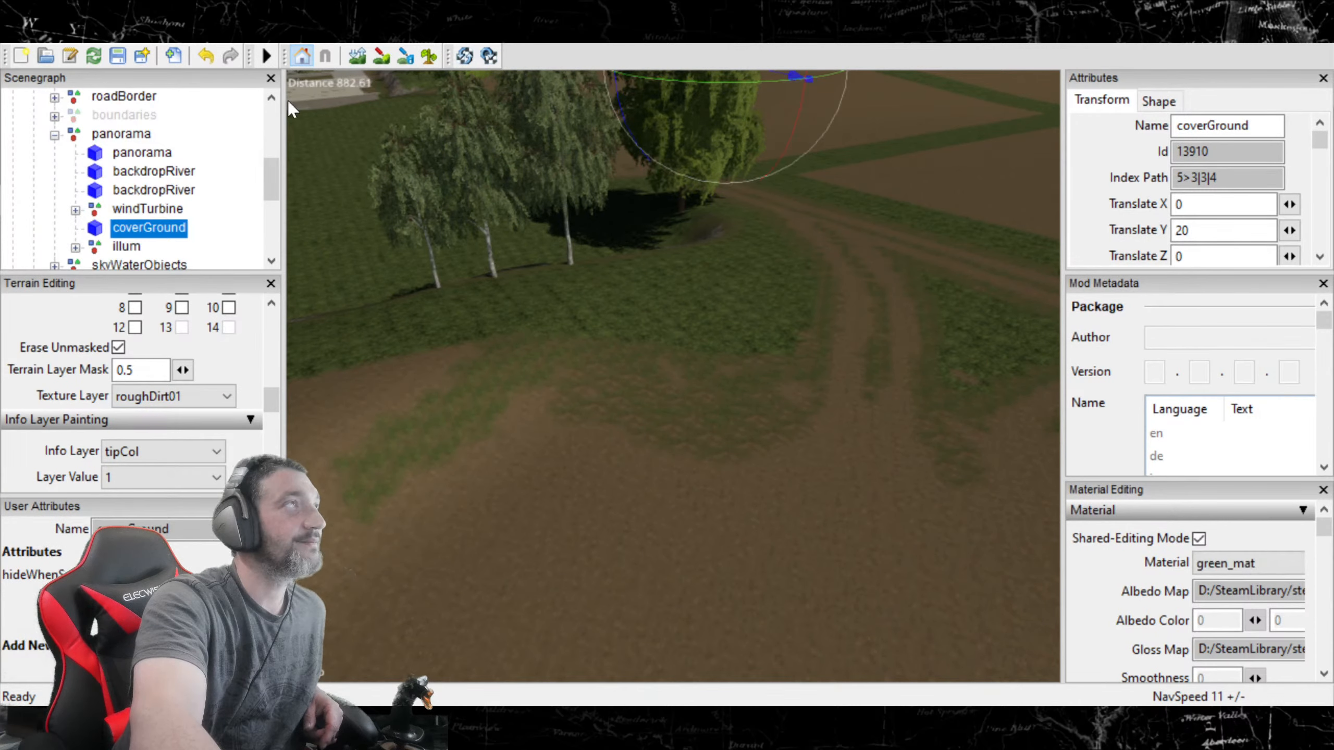
click(383, 59)
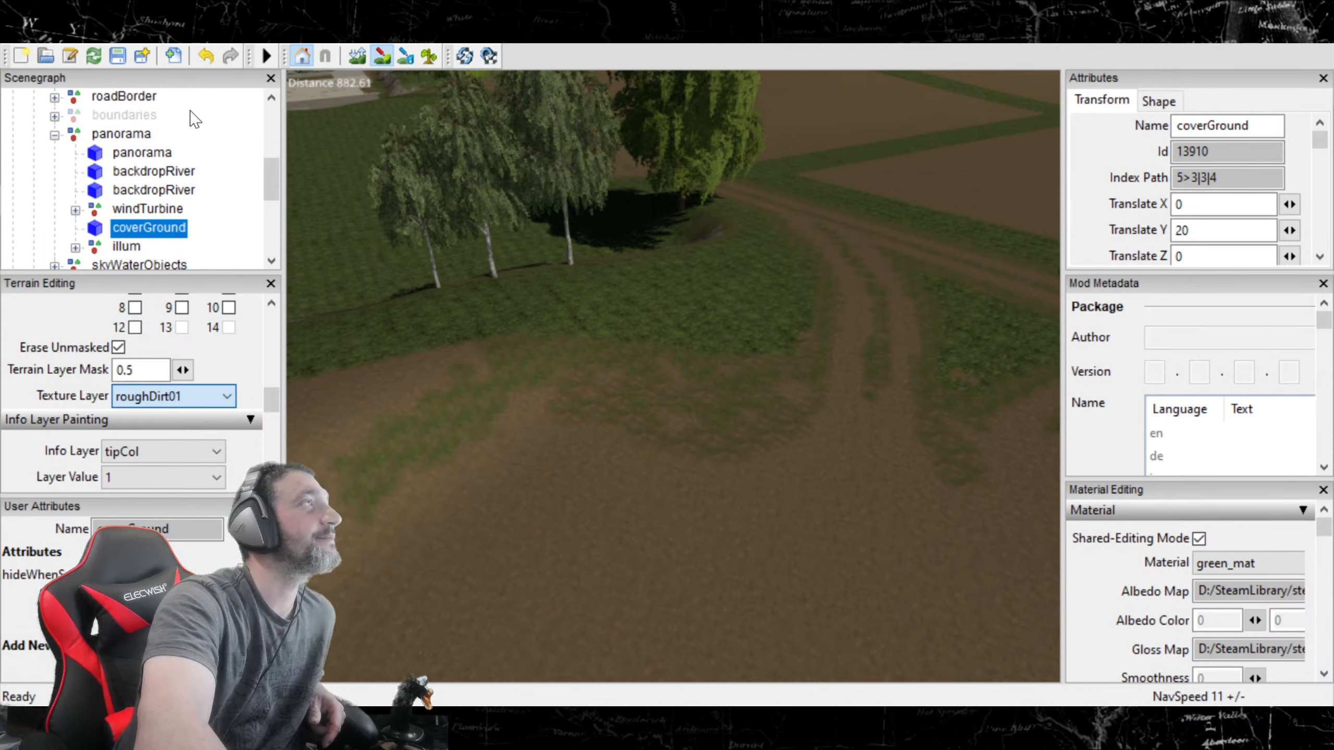
click(155, 68)
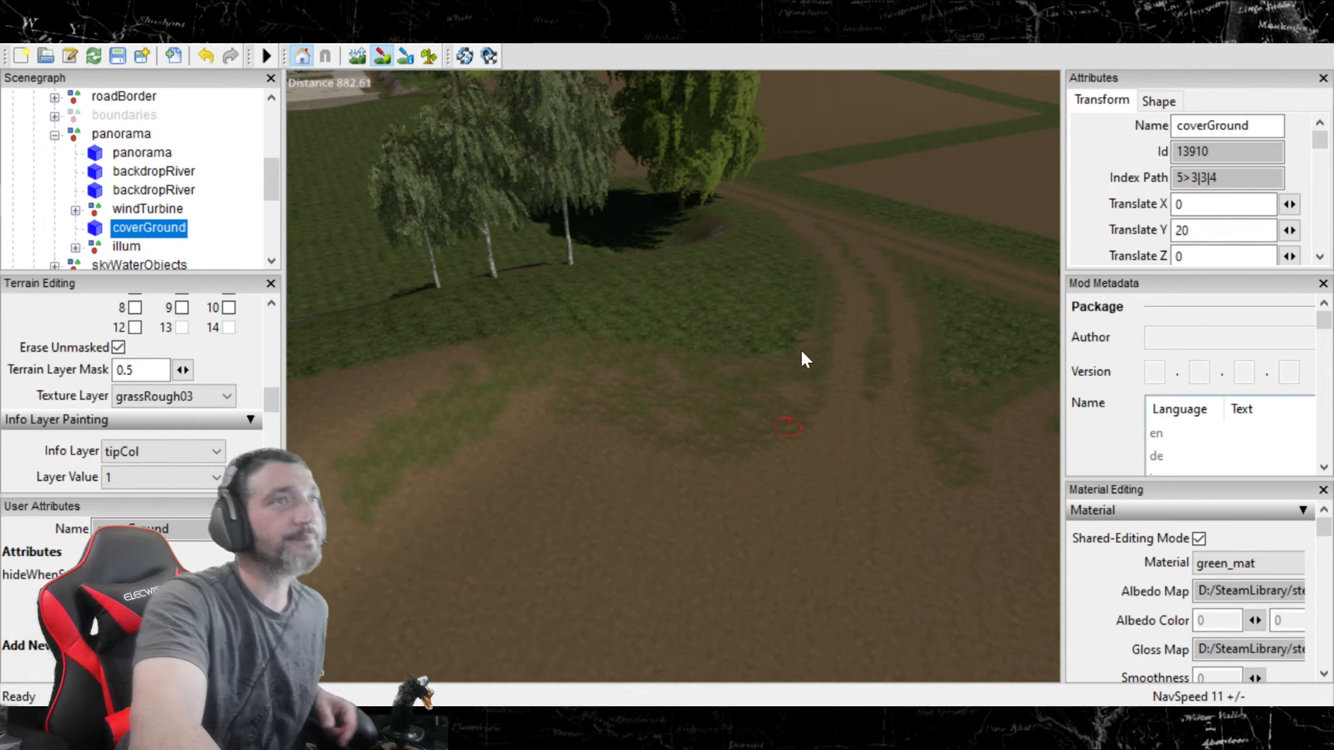
Step: Set the painting texture layer to grassRough03 and dab small tufts on the dirt where the two entrances meet the field
click(382, 56)
alt+drag(517, 361, 665, 377)
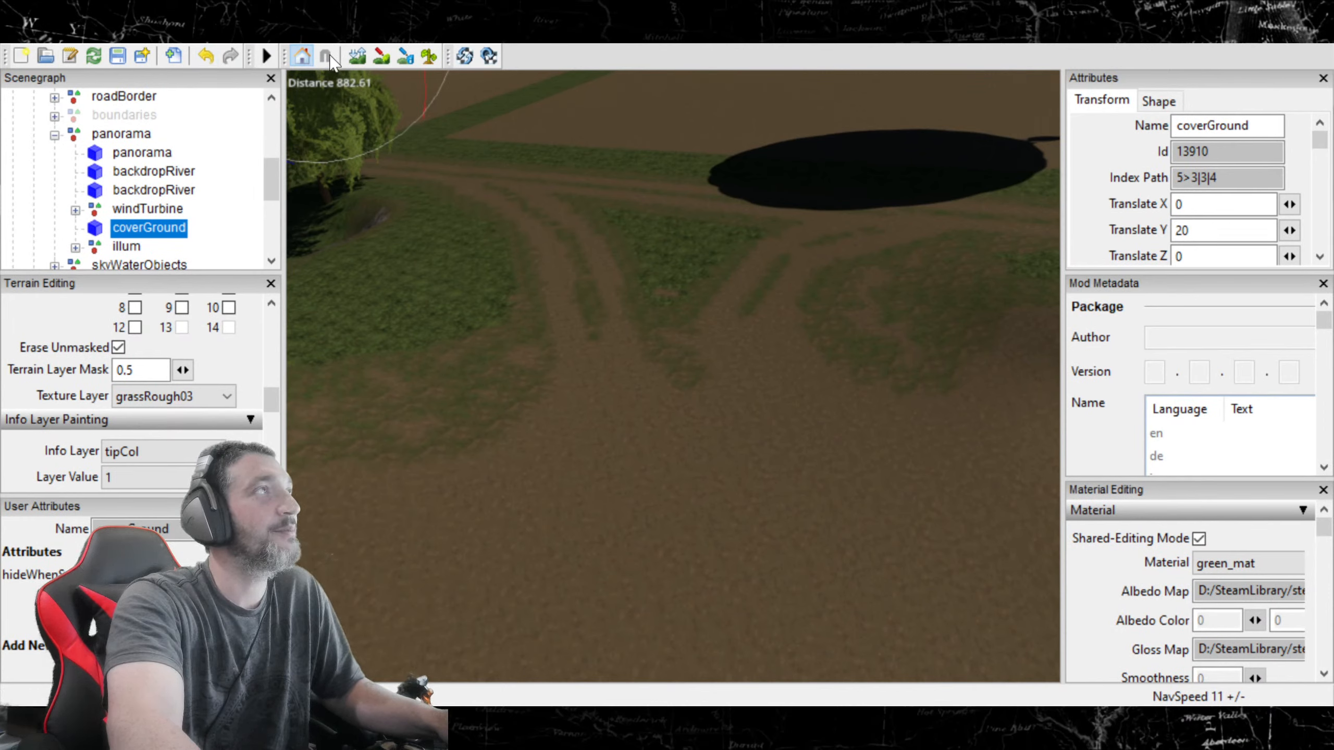
click(382, 57)
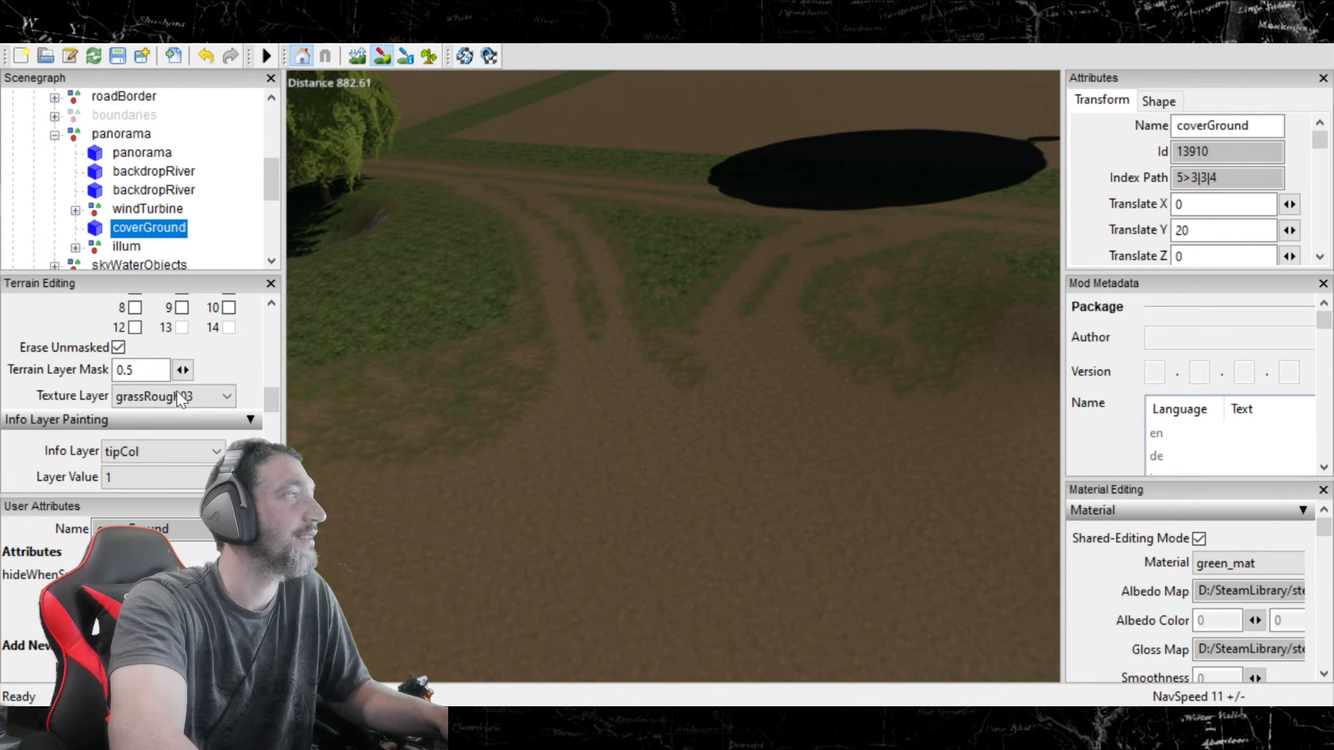
scroll(273, 395, up, 2)
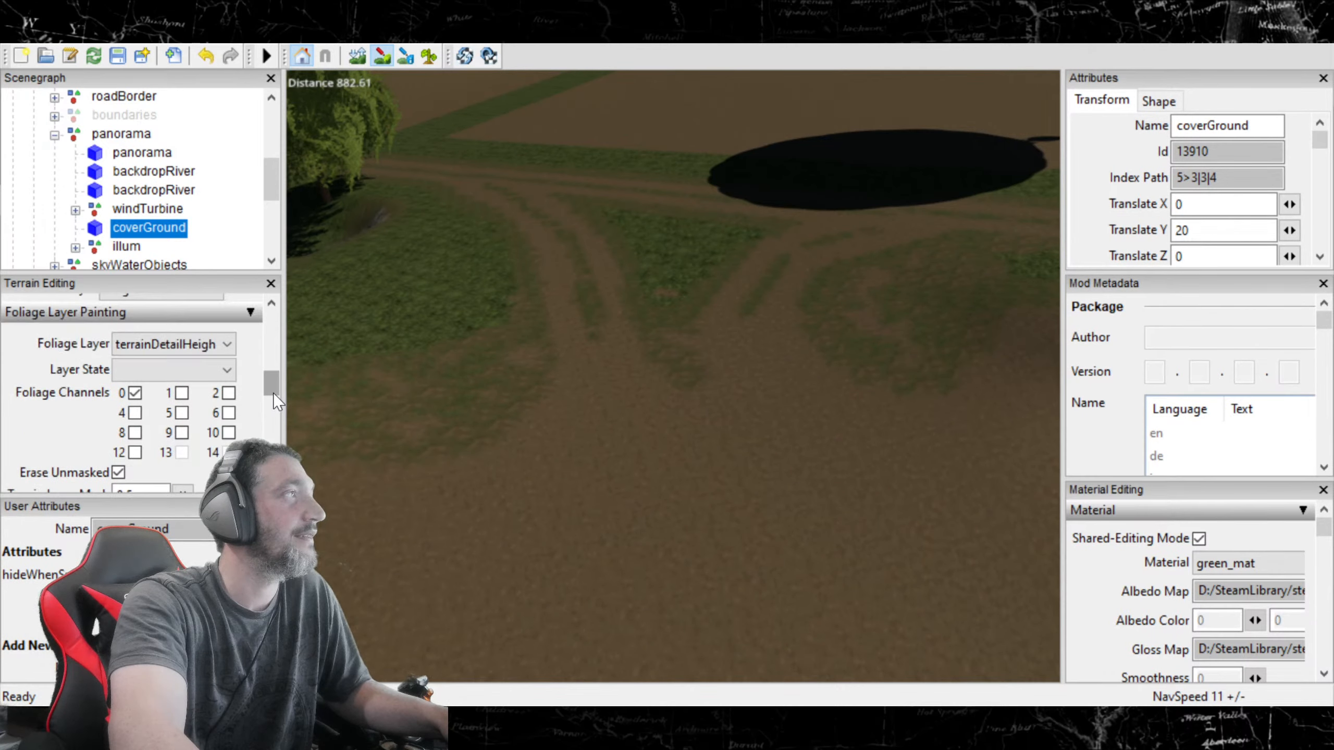
scroll(273, 392, down, 1)
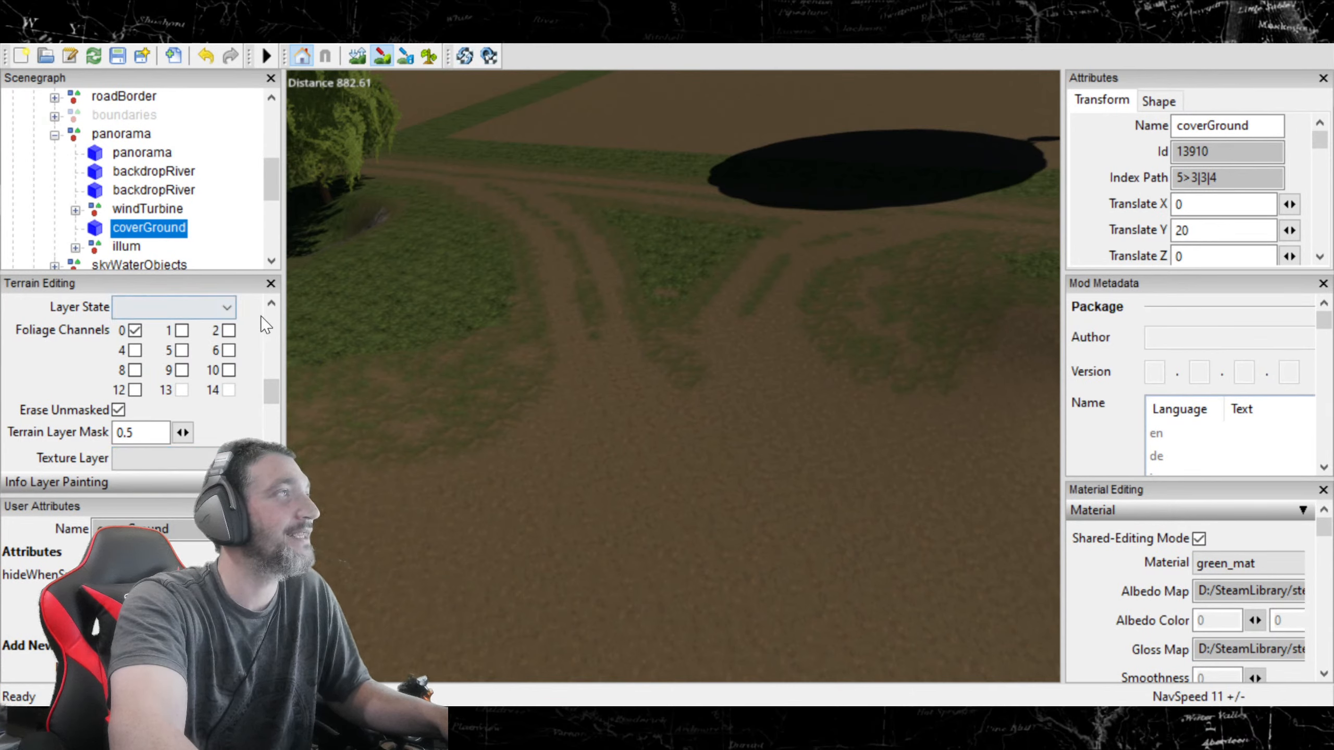
scroll(277, 335, down, 2)
scroll(276, 334, up, 4)
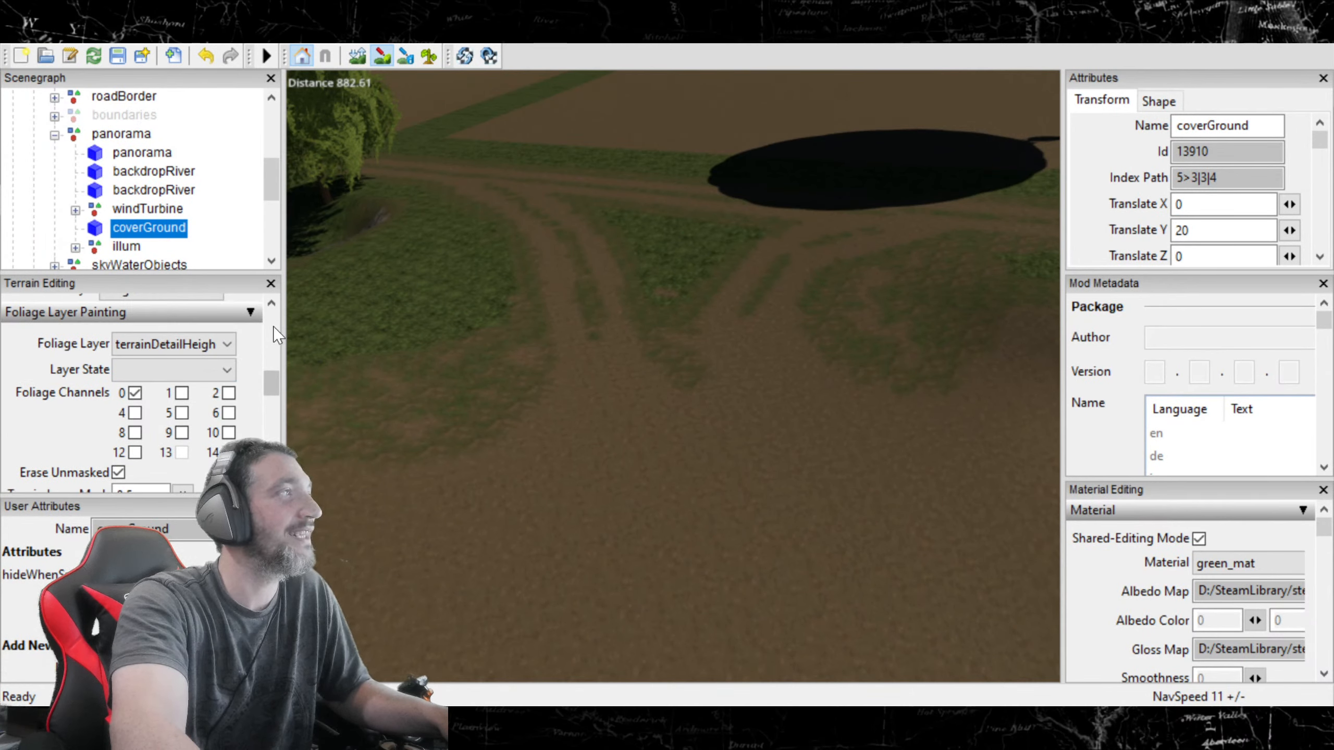
scroll(274, 335, up, 1)
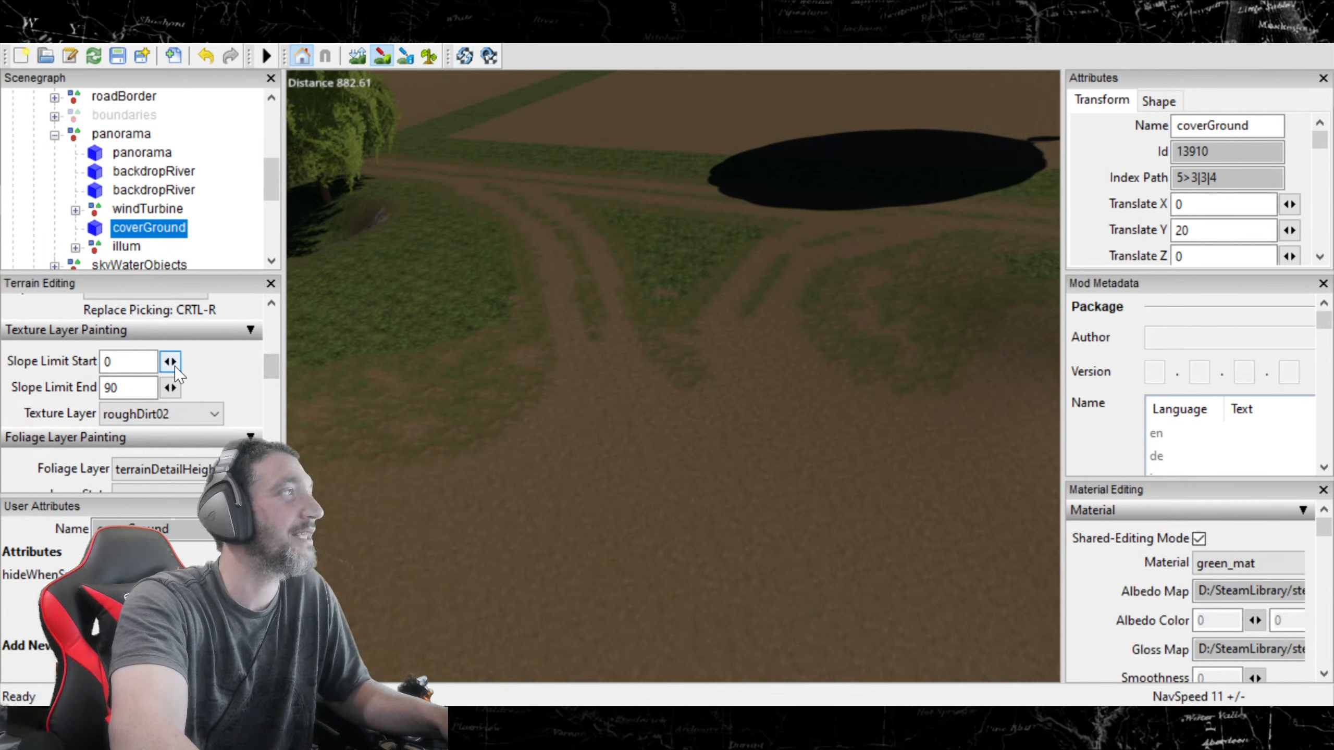
click(184, 411)
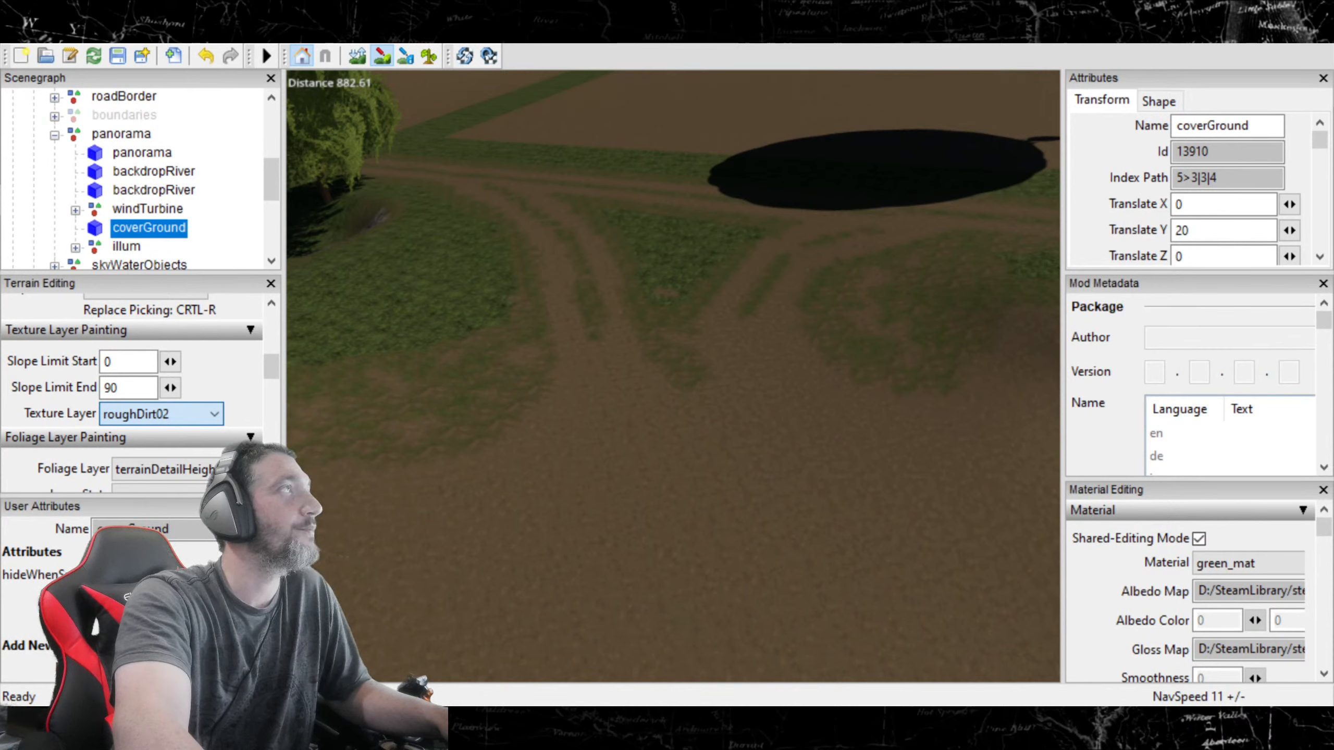
click(155, 44)
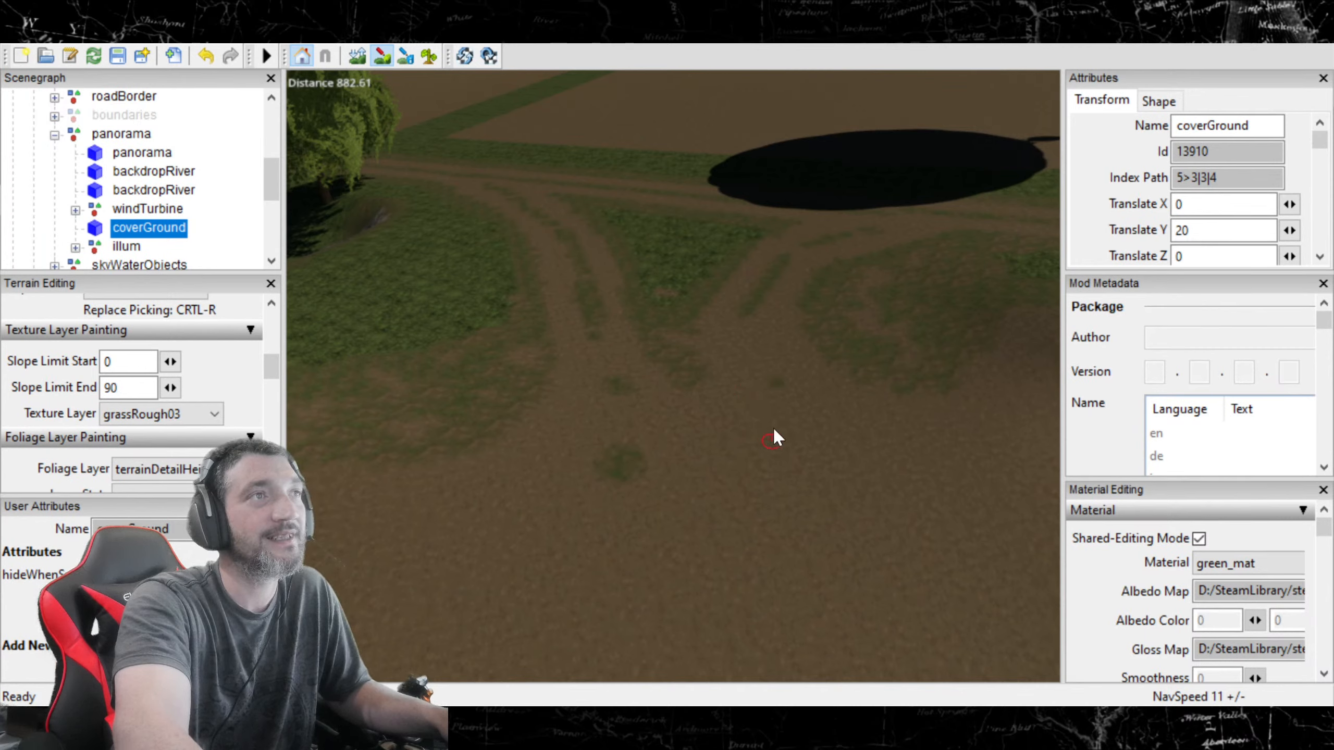
click(788, 433)
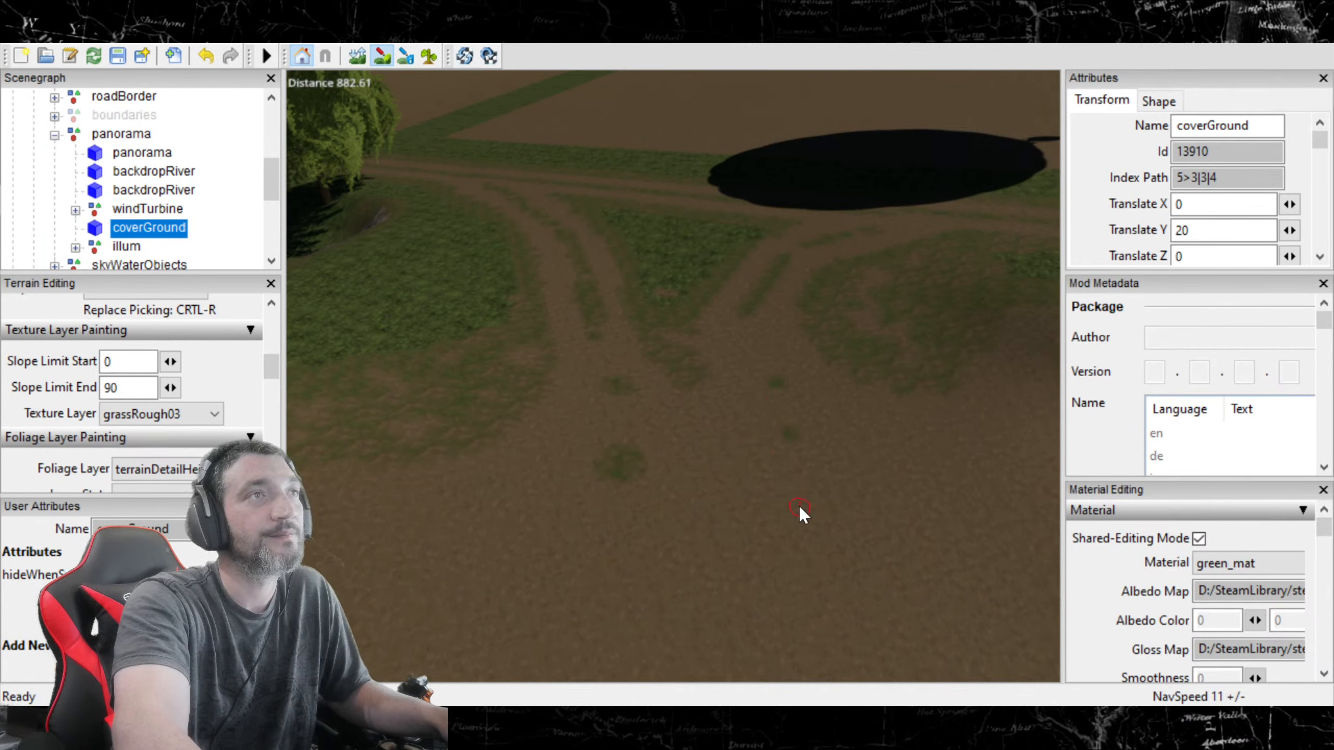
click(782, 403)
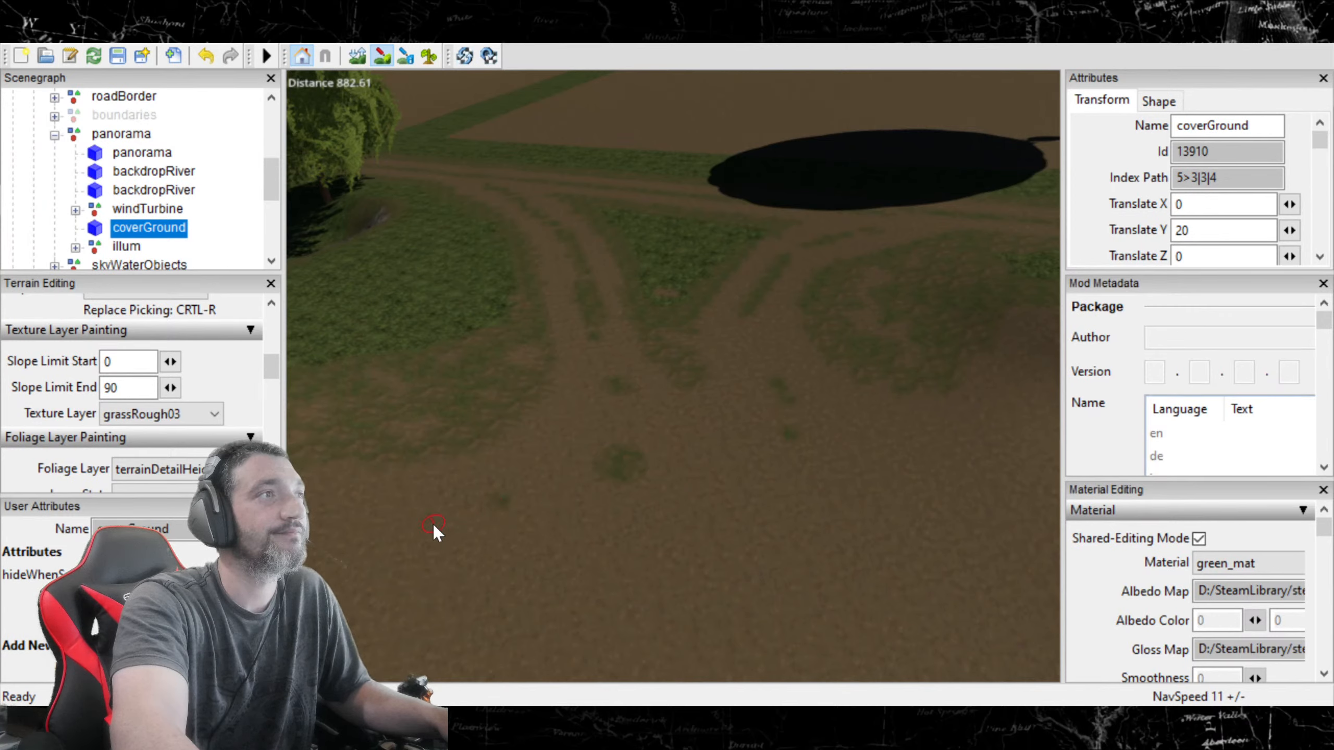
Step: Scatter grassRough03 patches on the dirt just beyond the outer verges on both sides of the entrances
scroll(464, 483, up, 1)
click(467, 462)
click(419, 479)
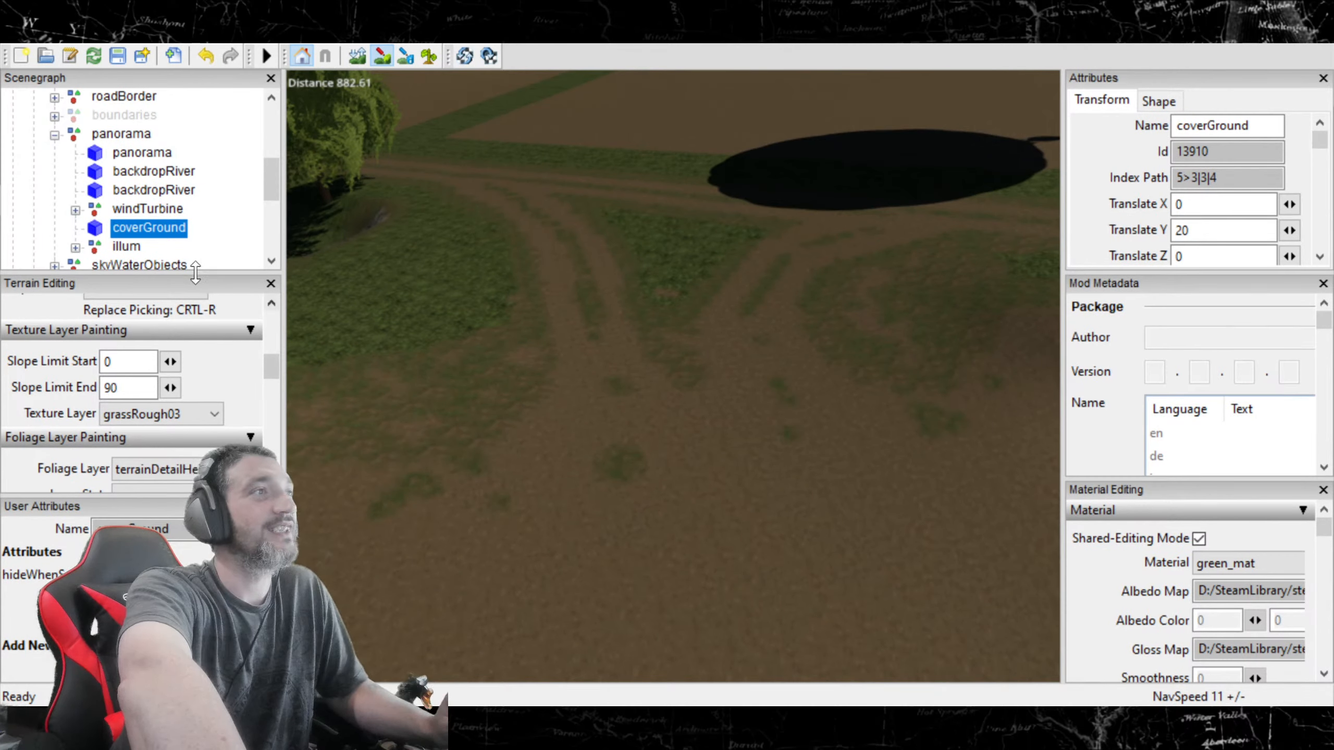
click(382, 56)
mouse_move(548, 298)
alt+mouse_down()
mouse_move(241, 391)
mouse_move(279, 318)
mouse_move(411, 284)
mouse_move(555, 290)
mouse_move(480, 286)
alt+mouse_up()
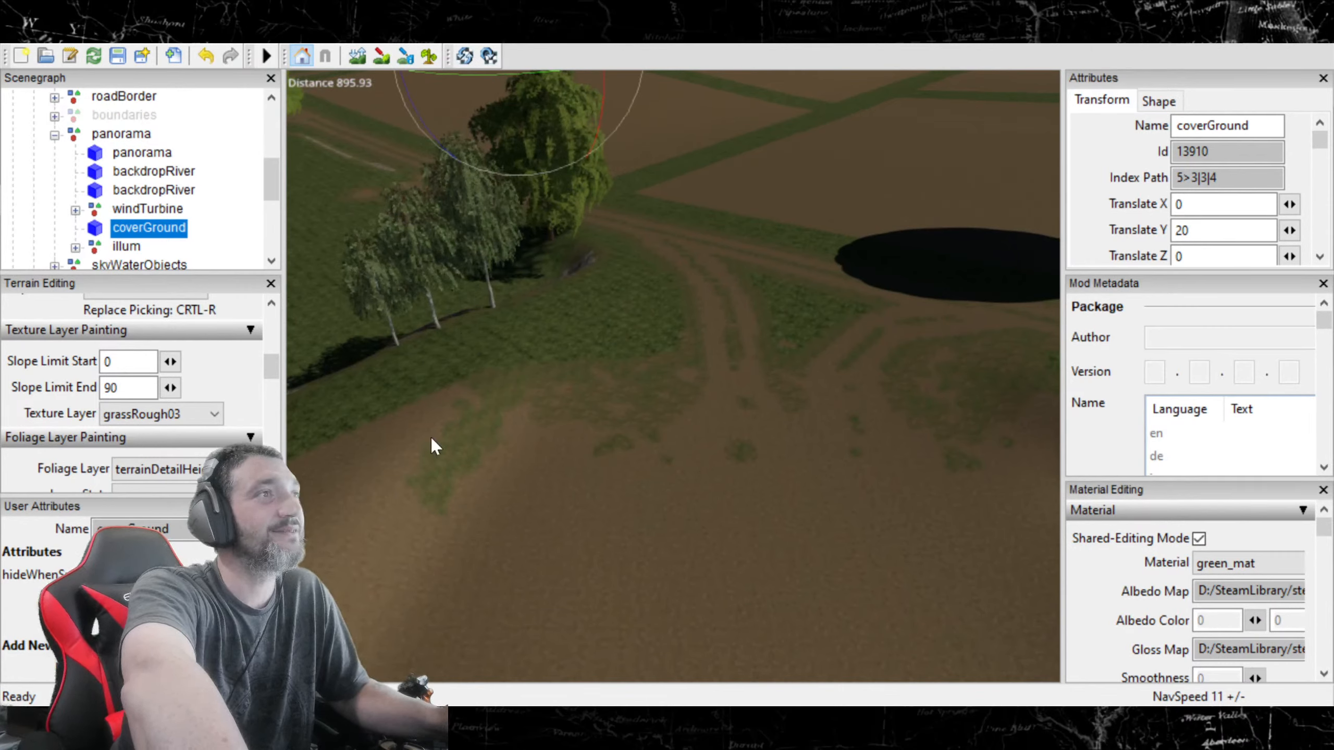
Step: Paint grassRough03 tufts along the outer verge where the grass beside the birch trees meets the dirt
click(385, 55)
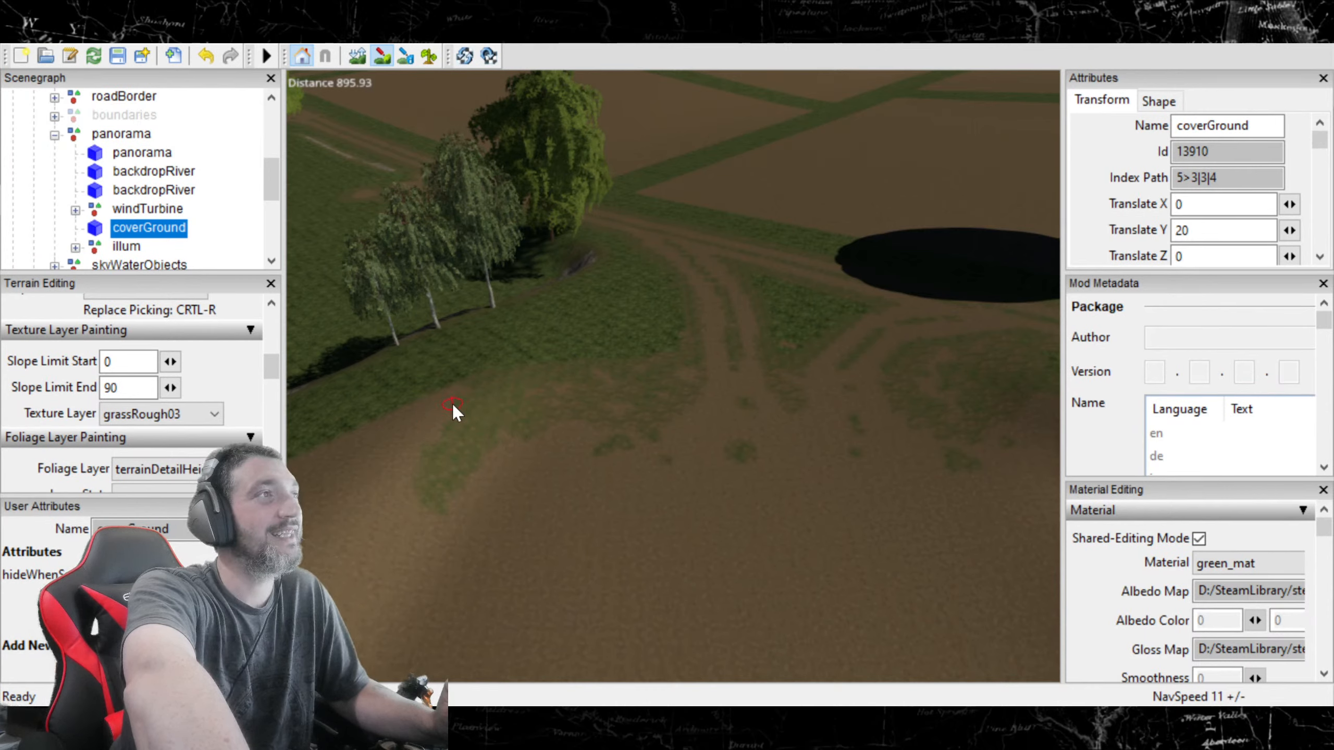
drag(462, 388, 438, 434)
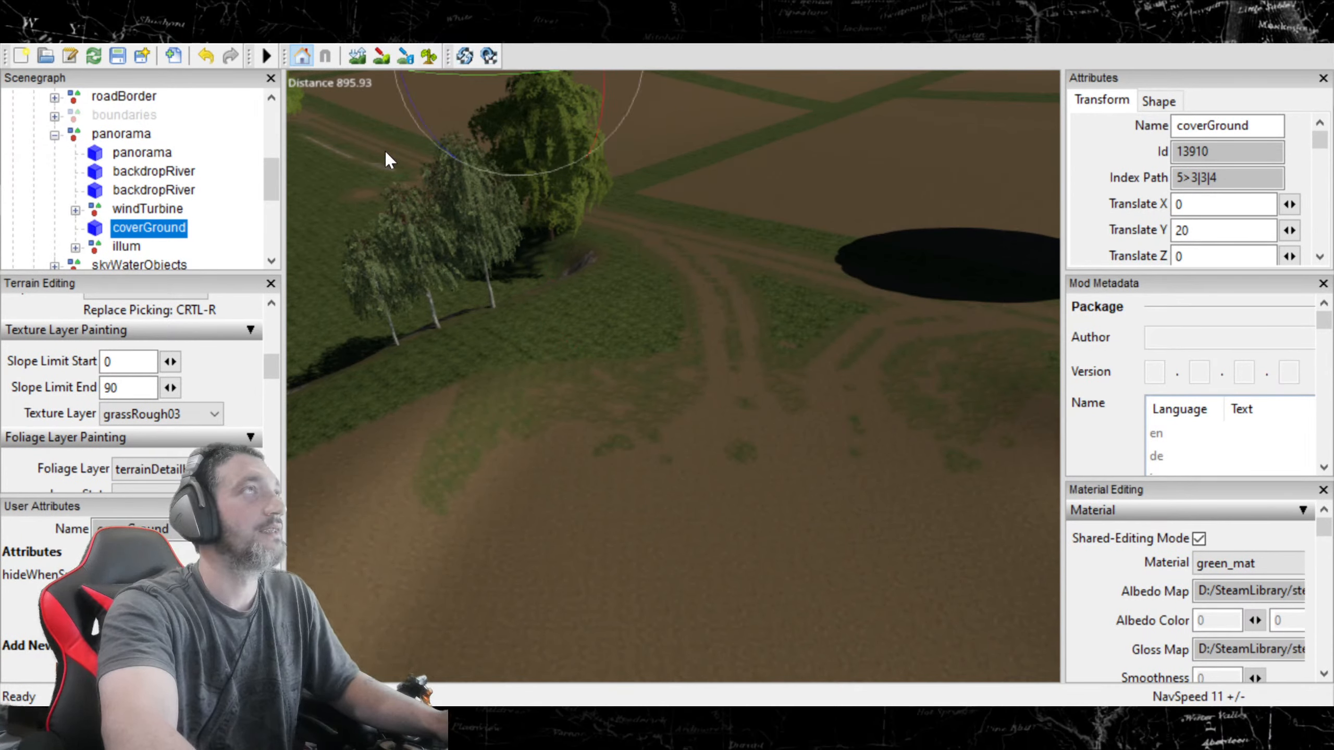
alt+drag(558, 389, 627, 365)
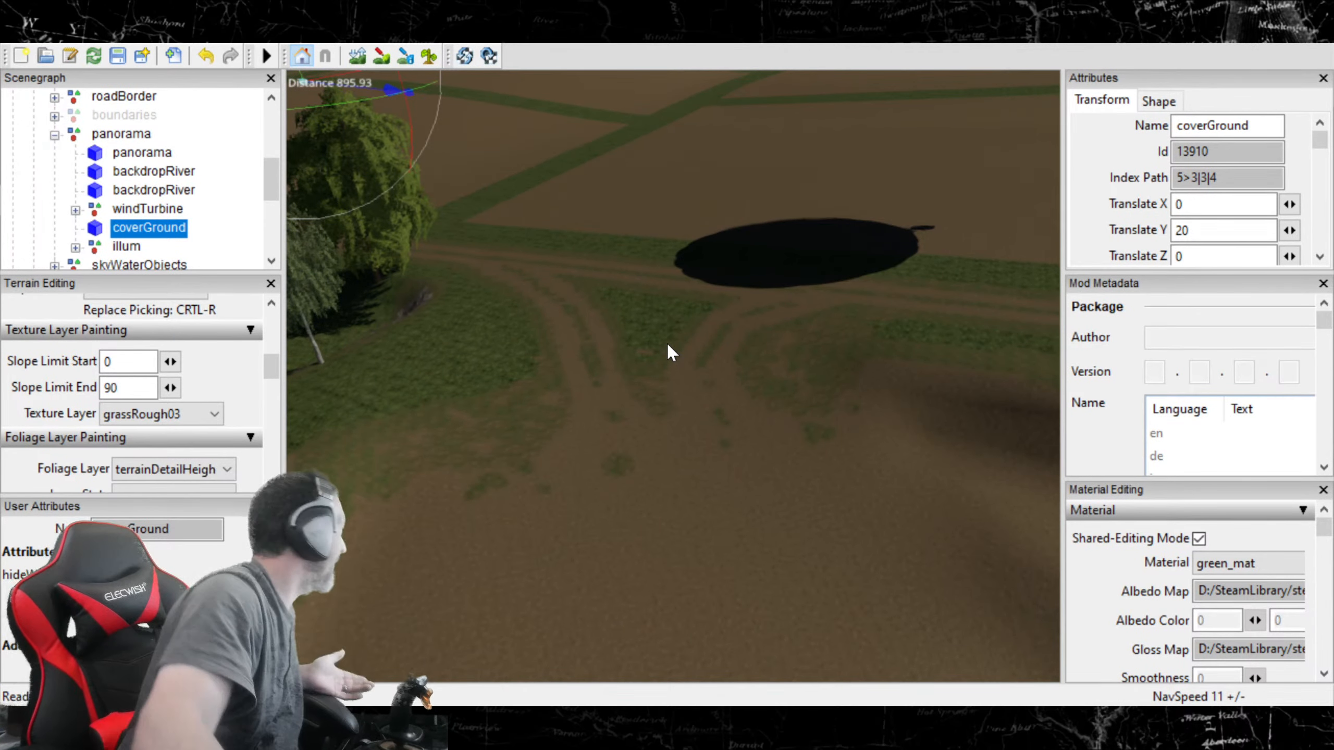
alt+drag(610, 422, 978, 315)
alt+drag(638, 282, 325, 394)
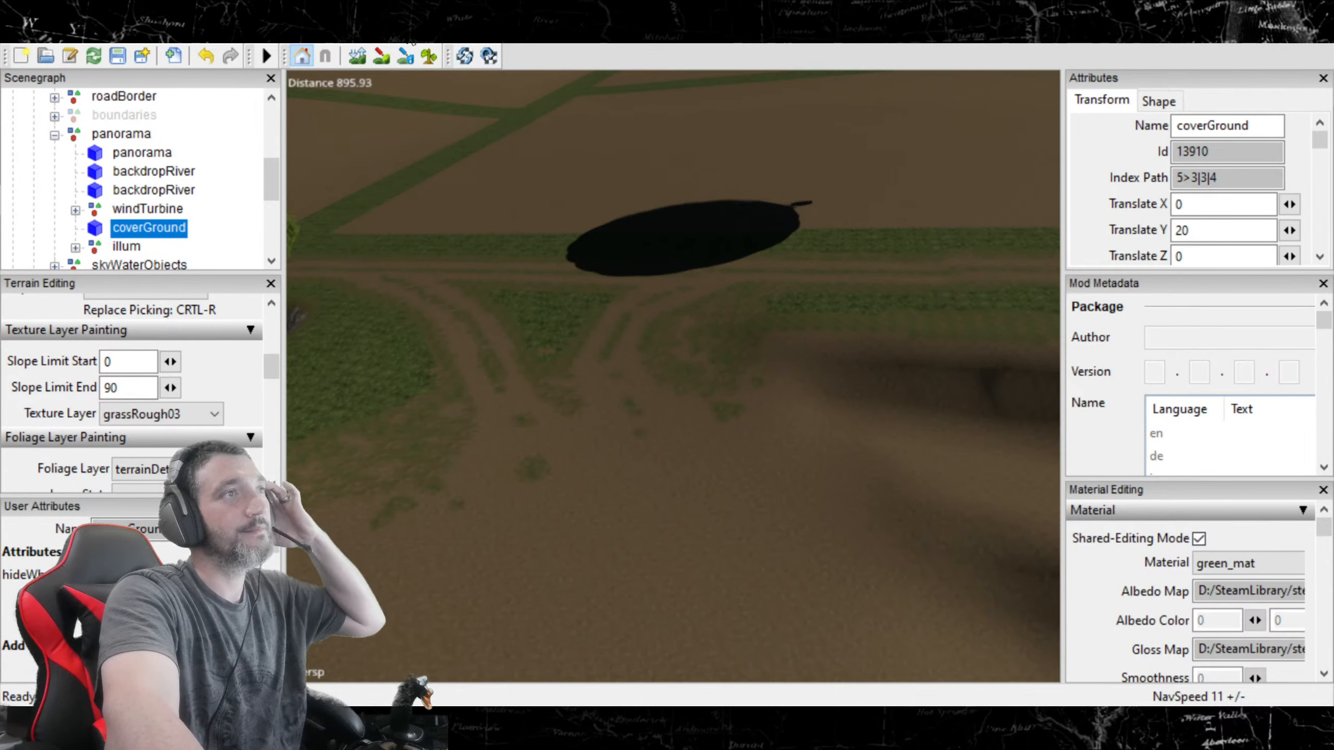
Step: Set the painting texture layer to grassRough01 and paint a strip along the field edge beside the tree-lined ditch
alt+drag(473, 415, 179, 176)
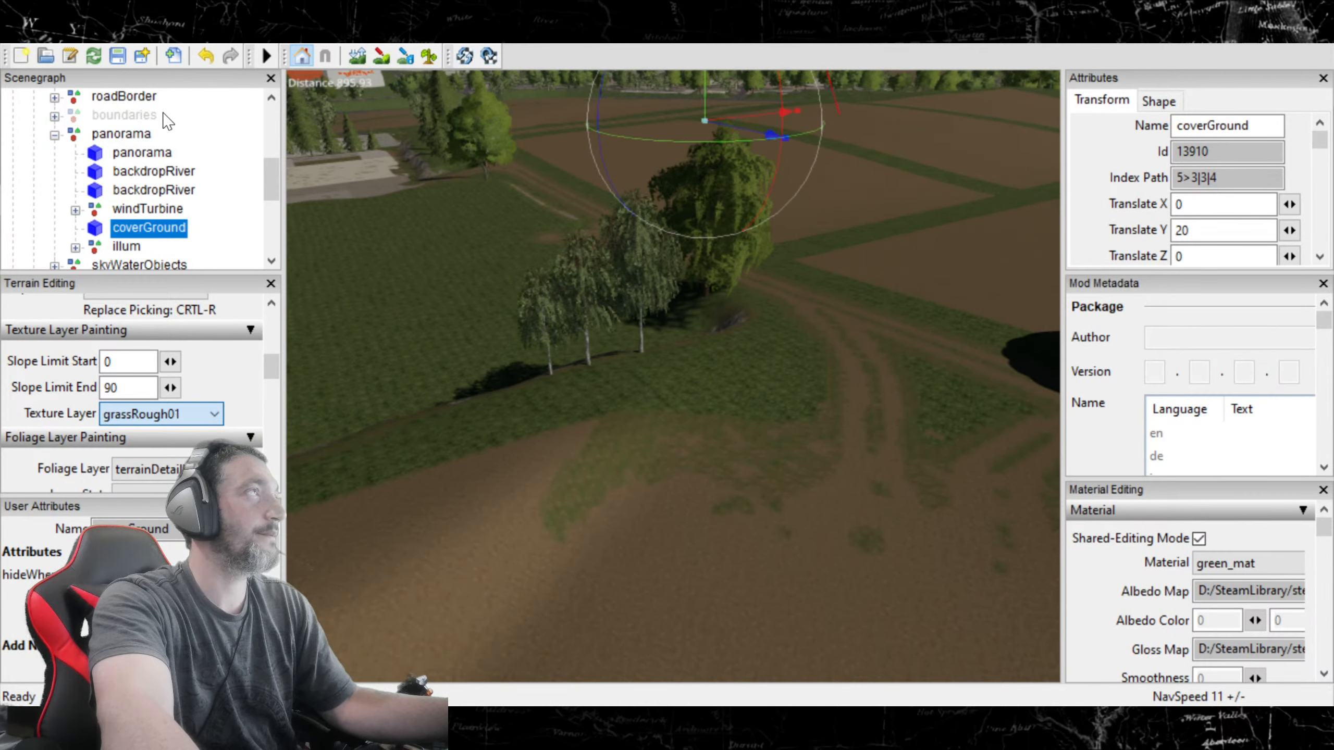
scroll(565, 437, down, 1)
right_drag(520, 436, 515, 473)
right_drag(709, 443, 555, 439)
right_drag(517, 486, 896, 361)
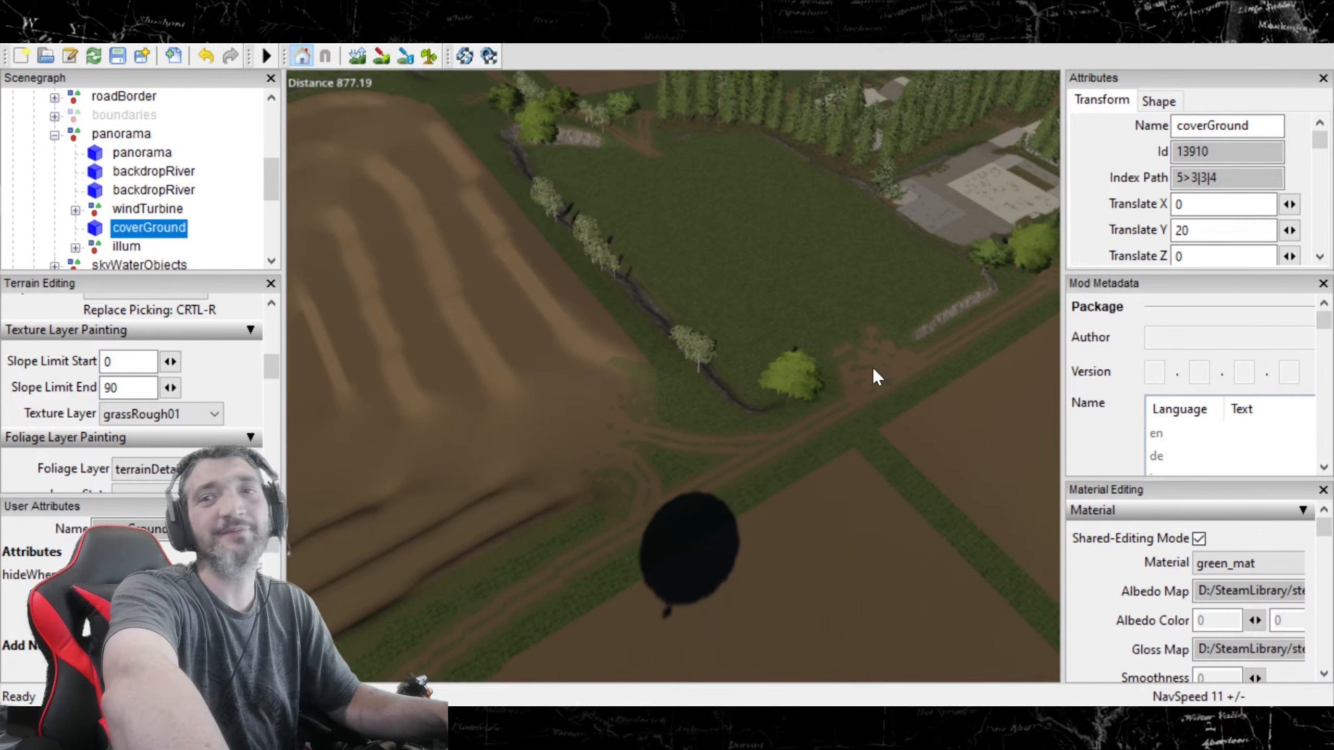
right_drag(672, 413, 510, 435)
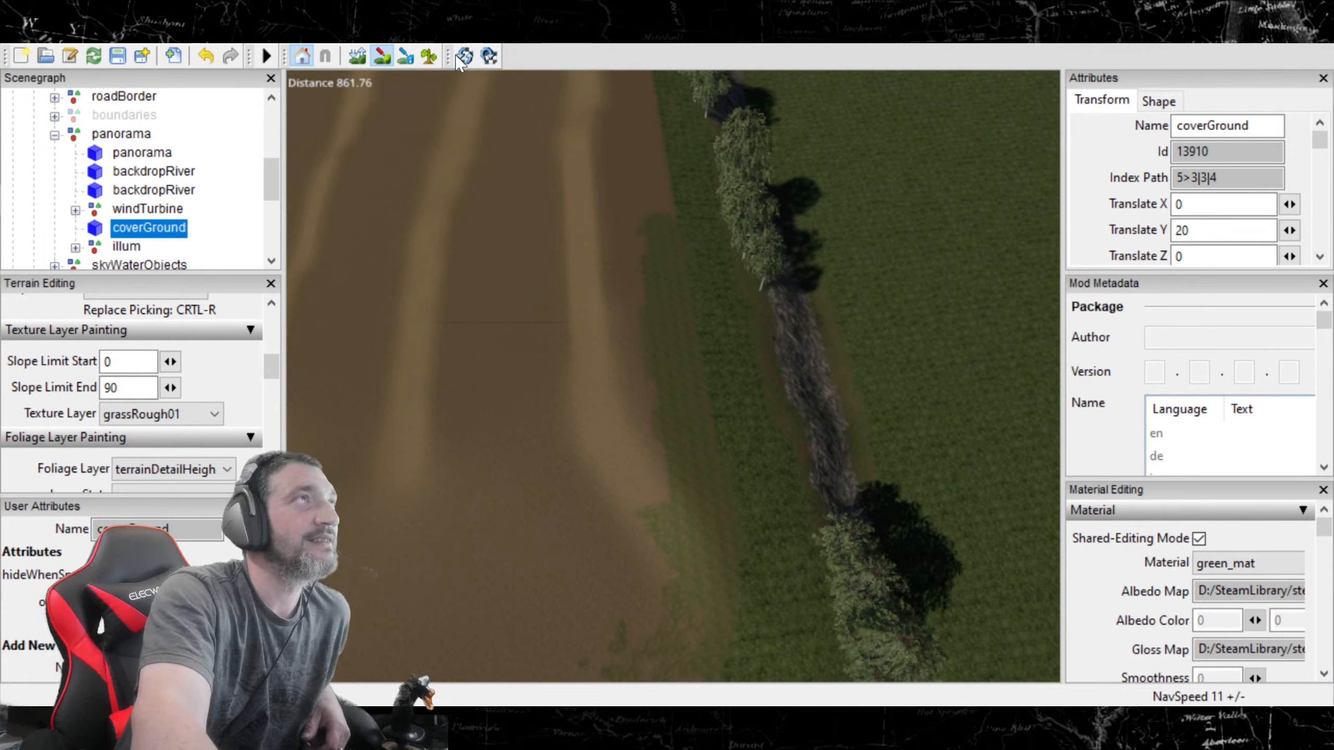
Step: Extend the grassRough01 strip farther along the field edge parallel to the ditch
alt+drag(410, 374, 583, 309)
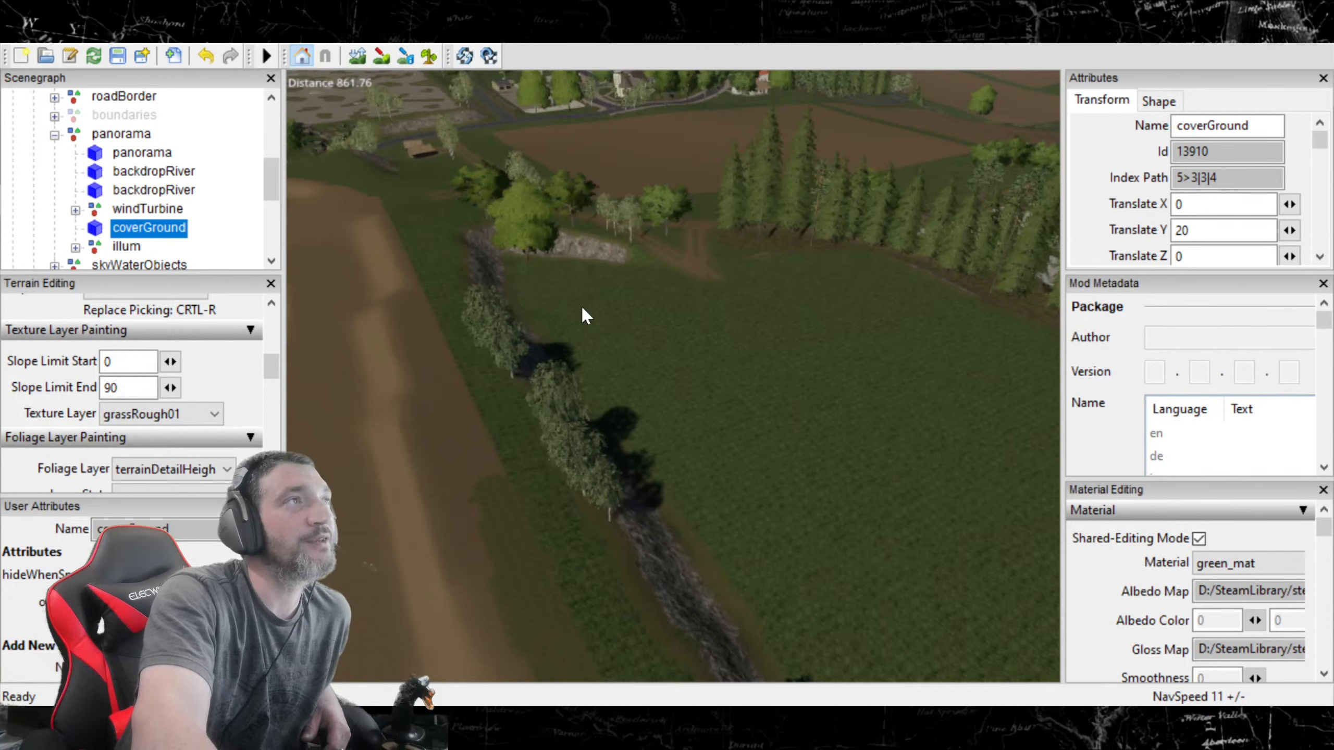
alt+drag(835, 411, 808, 342)
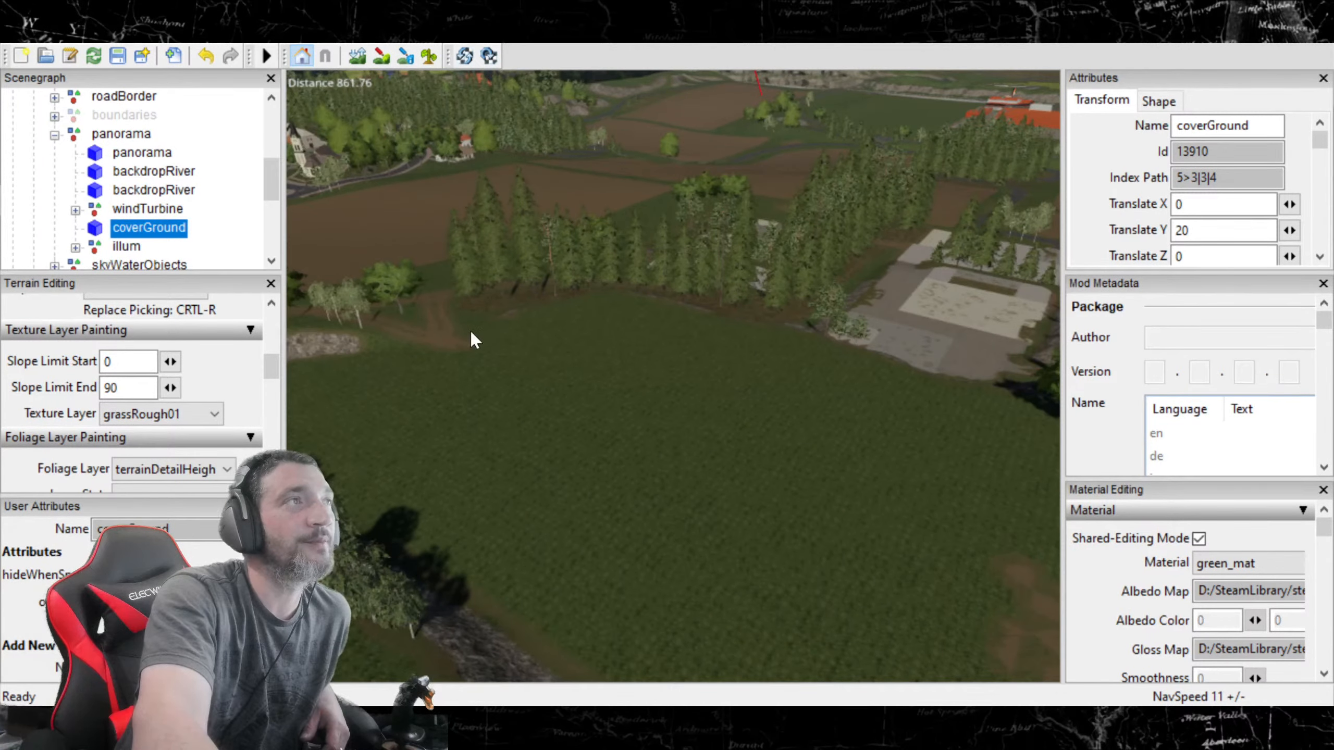
alt+drag(447, 418, 537, 385)
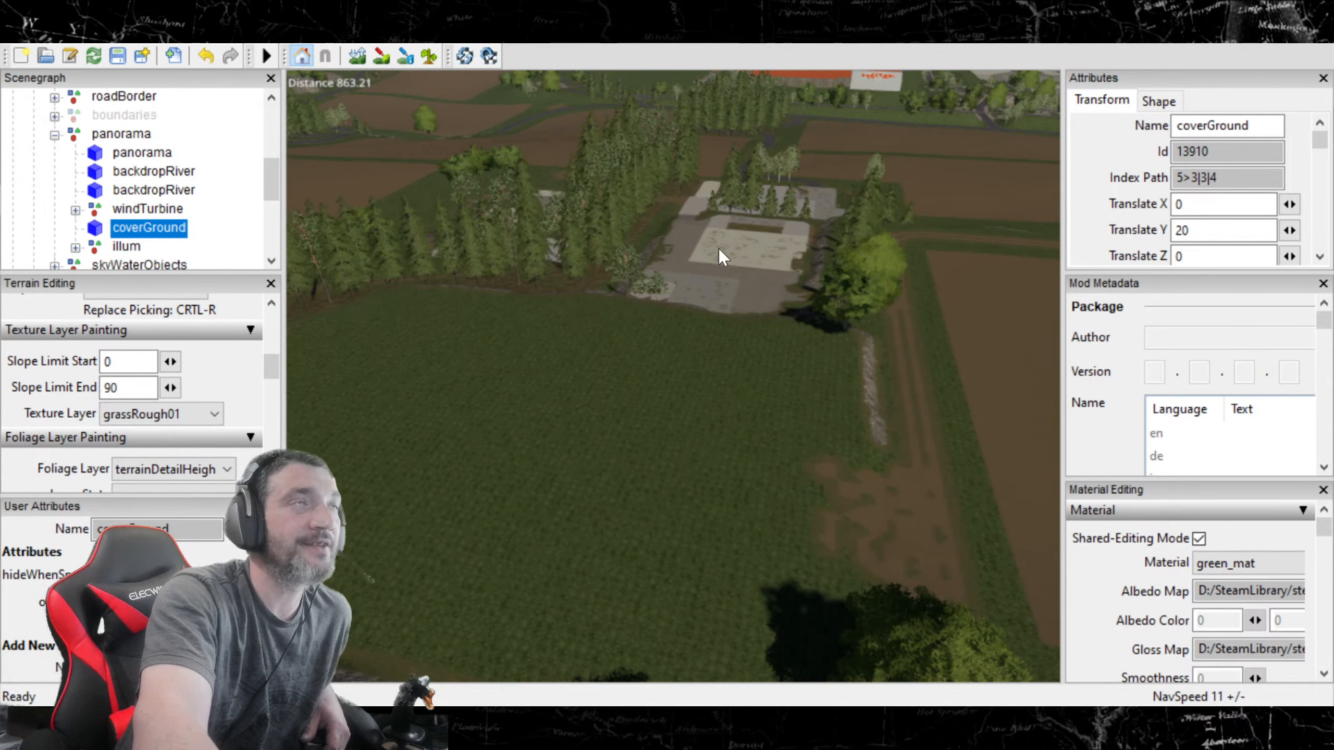
alt+drag(668, 214, 800, 283)
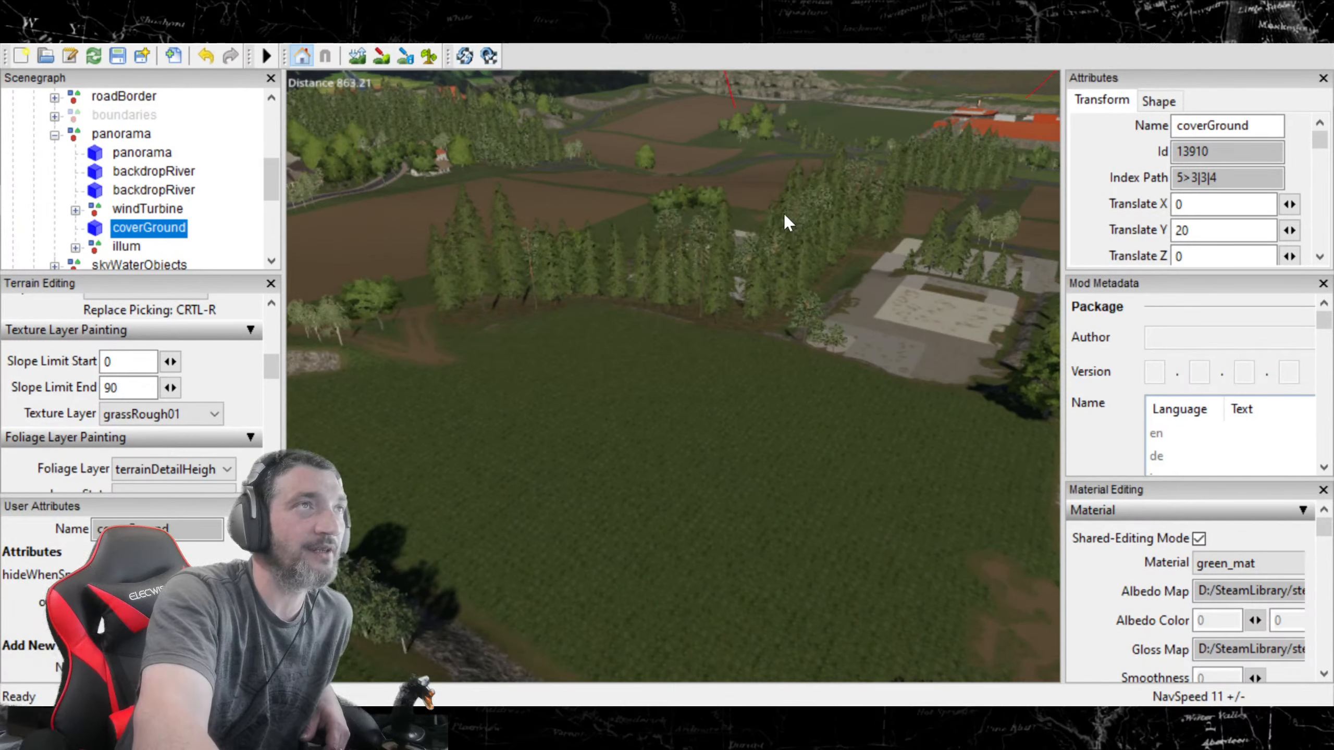
alt+drag(728, 352, 661, 305)
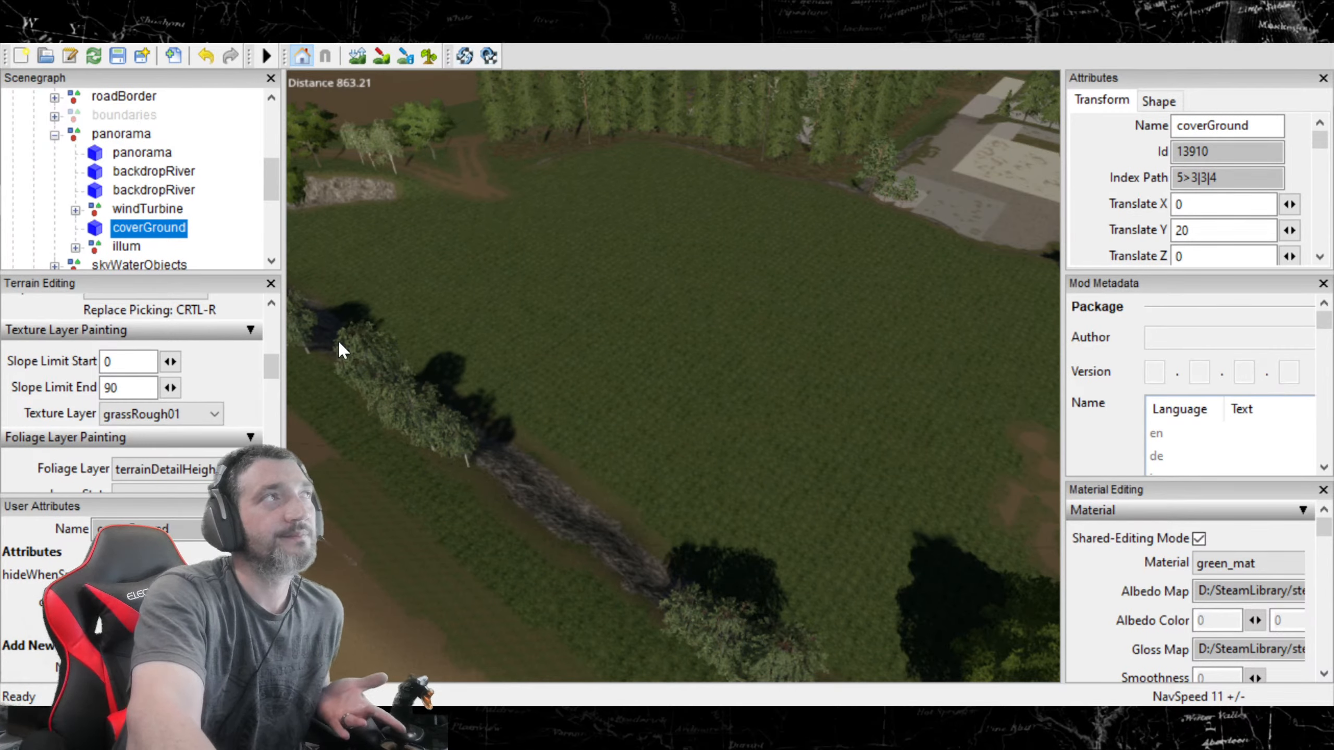
alt+drag(631, 294, 731, 396)
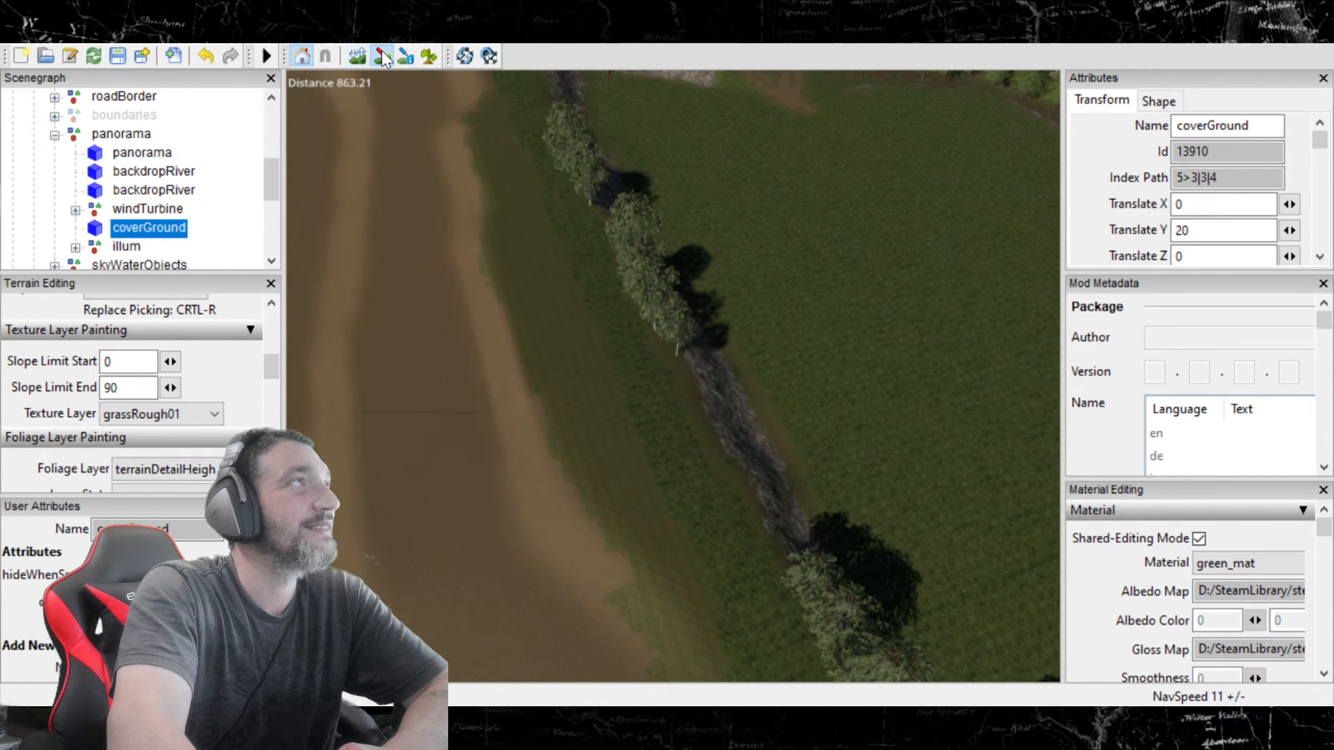
Step: Examine the far end of the field, the dirt track by the barns and its entrance patch for further blending
middle_drag(527, 298, 398, 129)
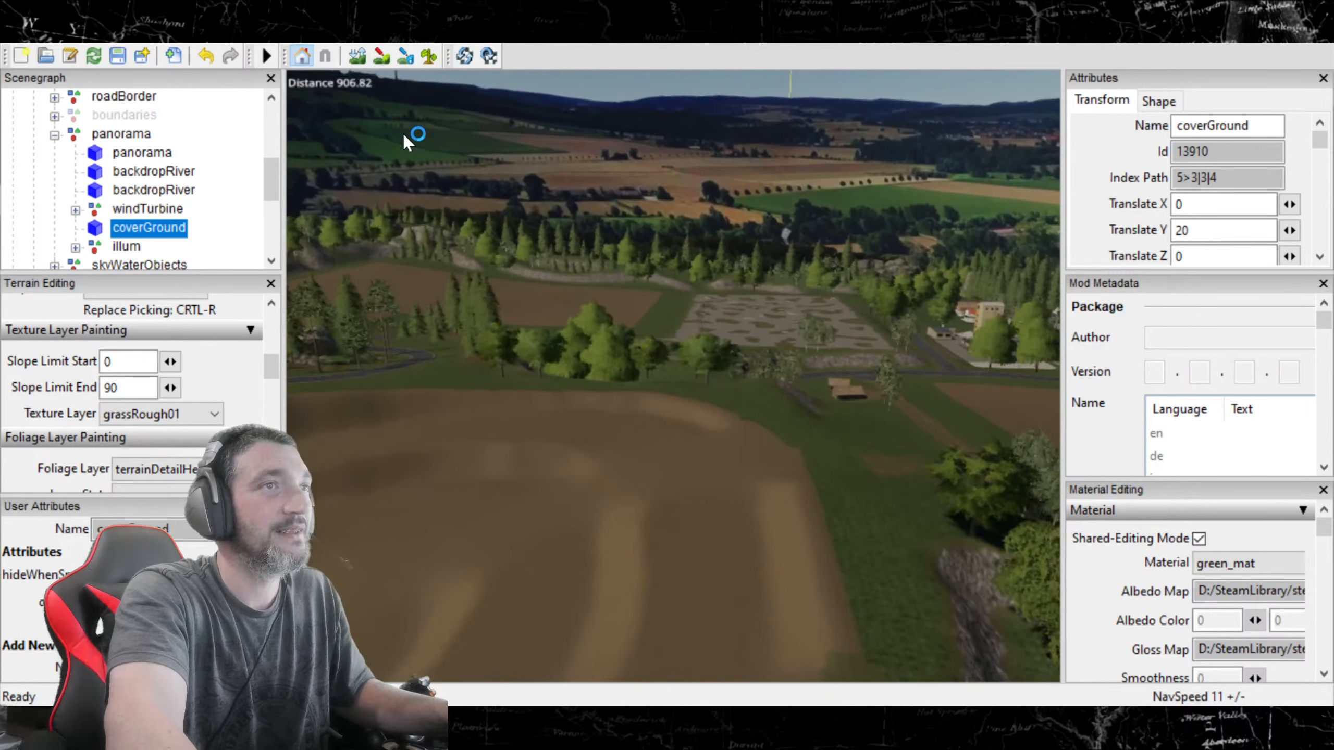
key(w)
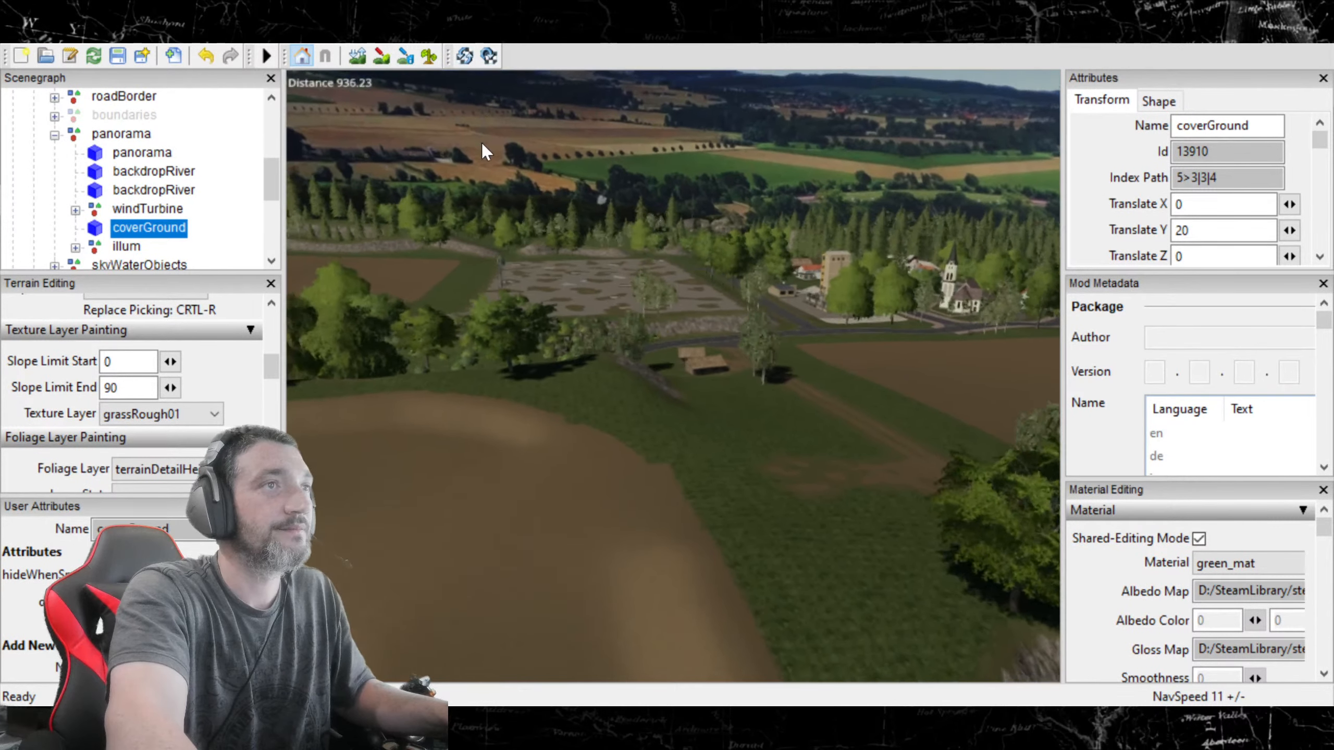
scroll(481, 143, up, 3)
alt+drag(481, 143, 600, 208)
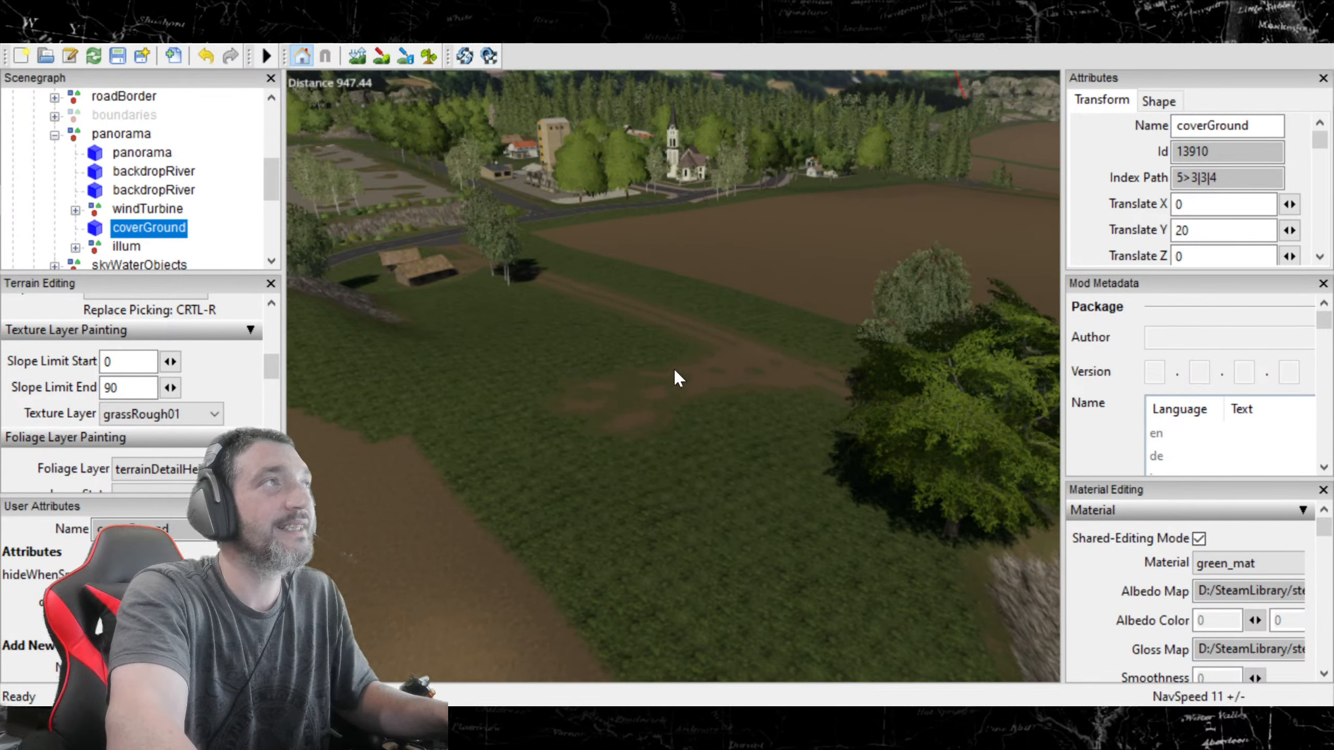
alt+drag(625, 560, 746, 486)
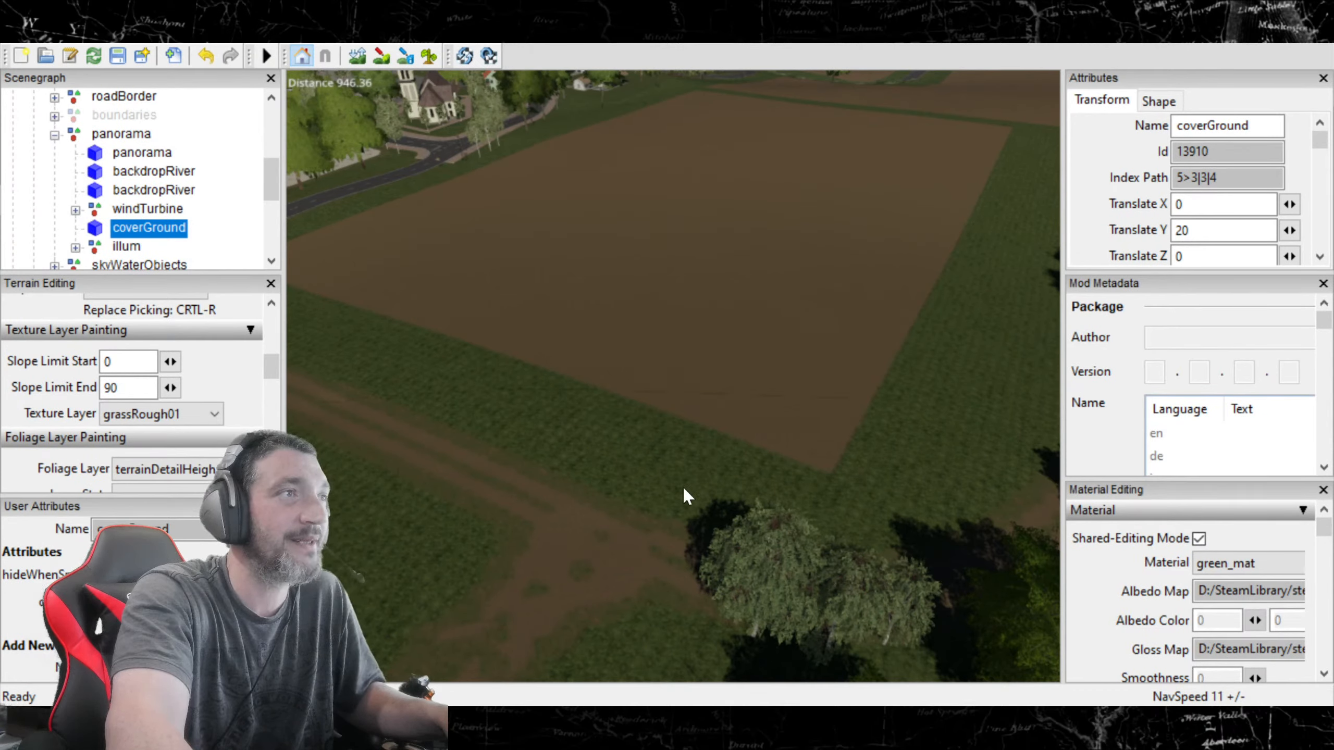
alt+drag(378, 422, 260, 384)
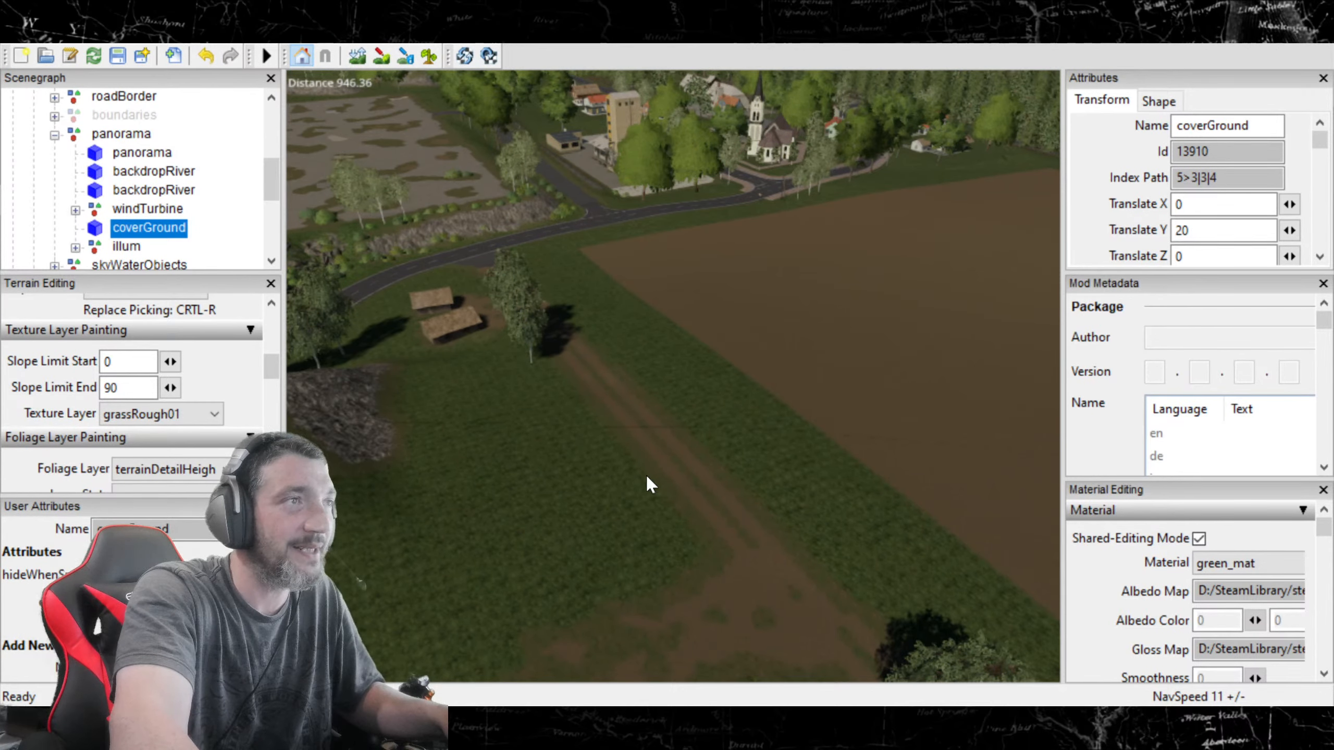
alt+drag(590, 432, 723, 467)
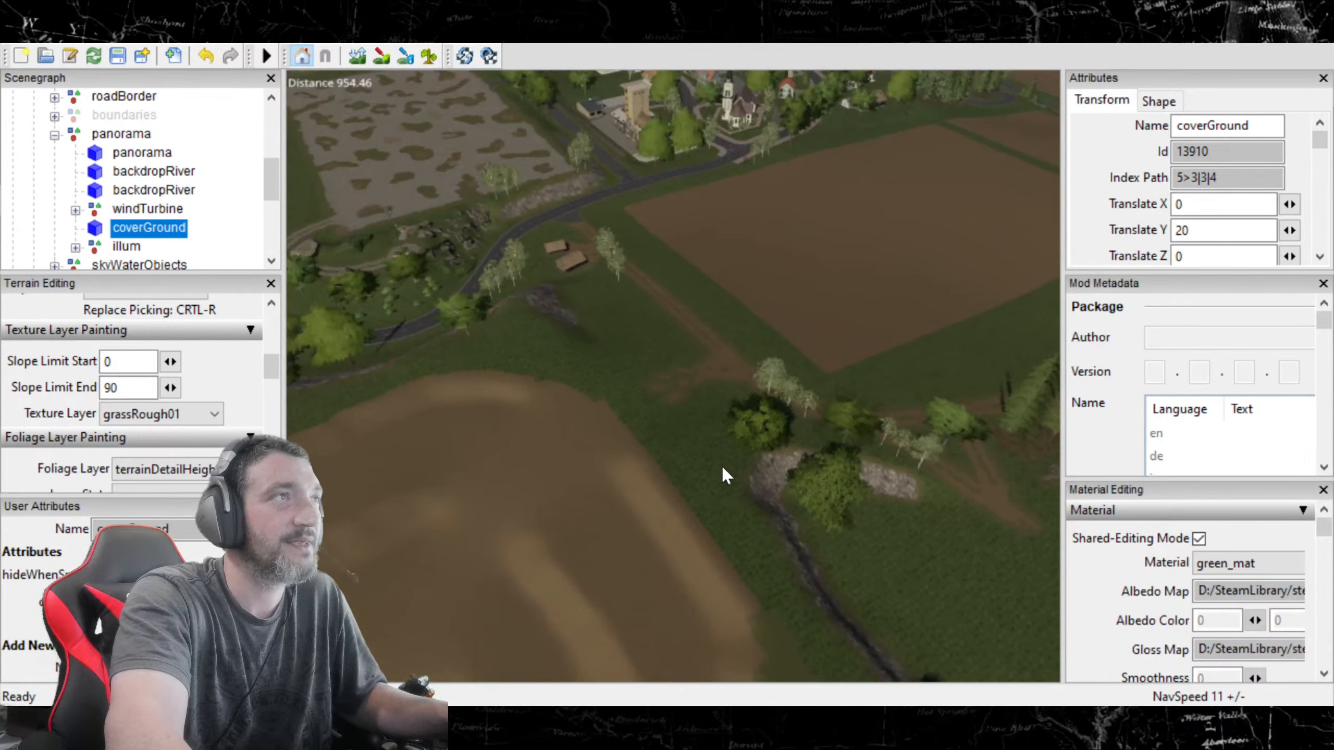
alt+drag(617, 422, 1094, 444)
Step: Paint grassRough01 along the field edge opposite the tree cluster and rocky end of the ditch
alt+drag(928, 404, 801, 380)
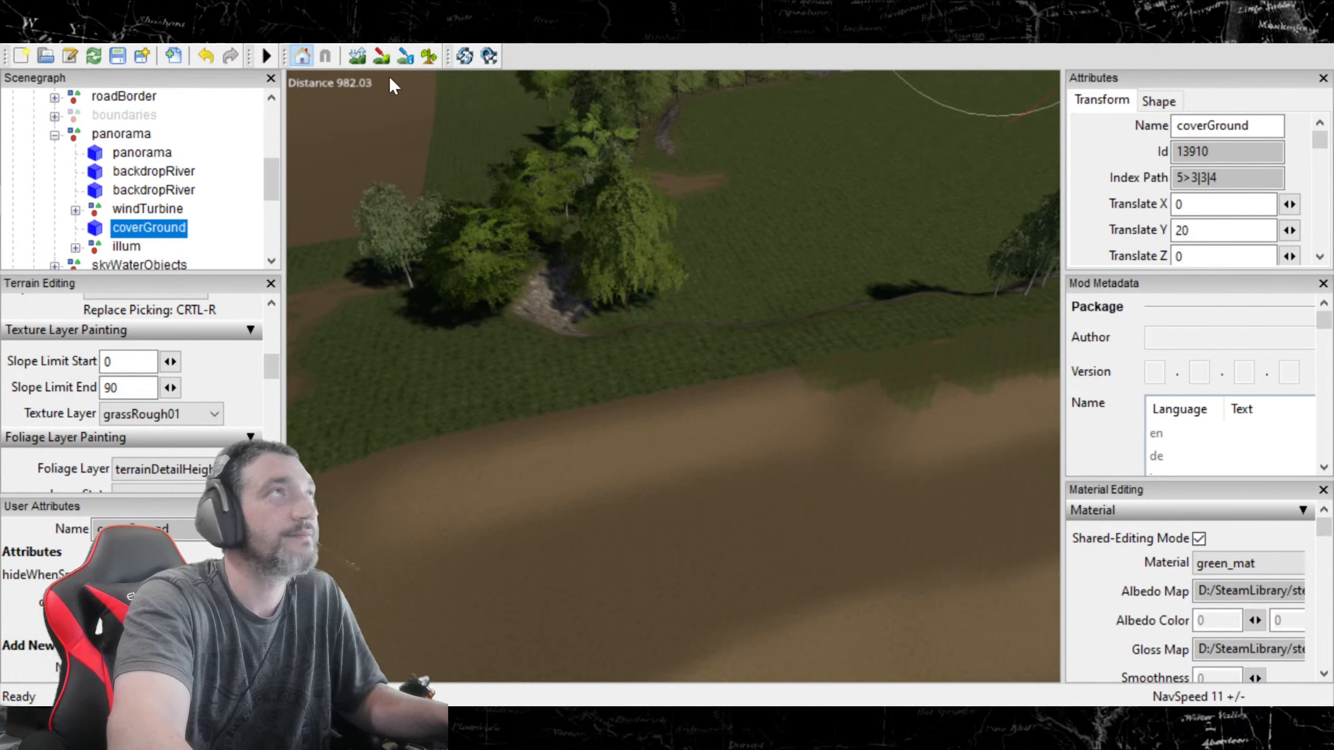
click(384, 61)
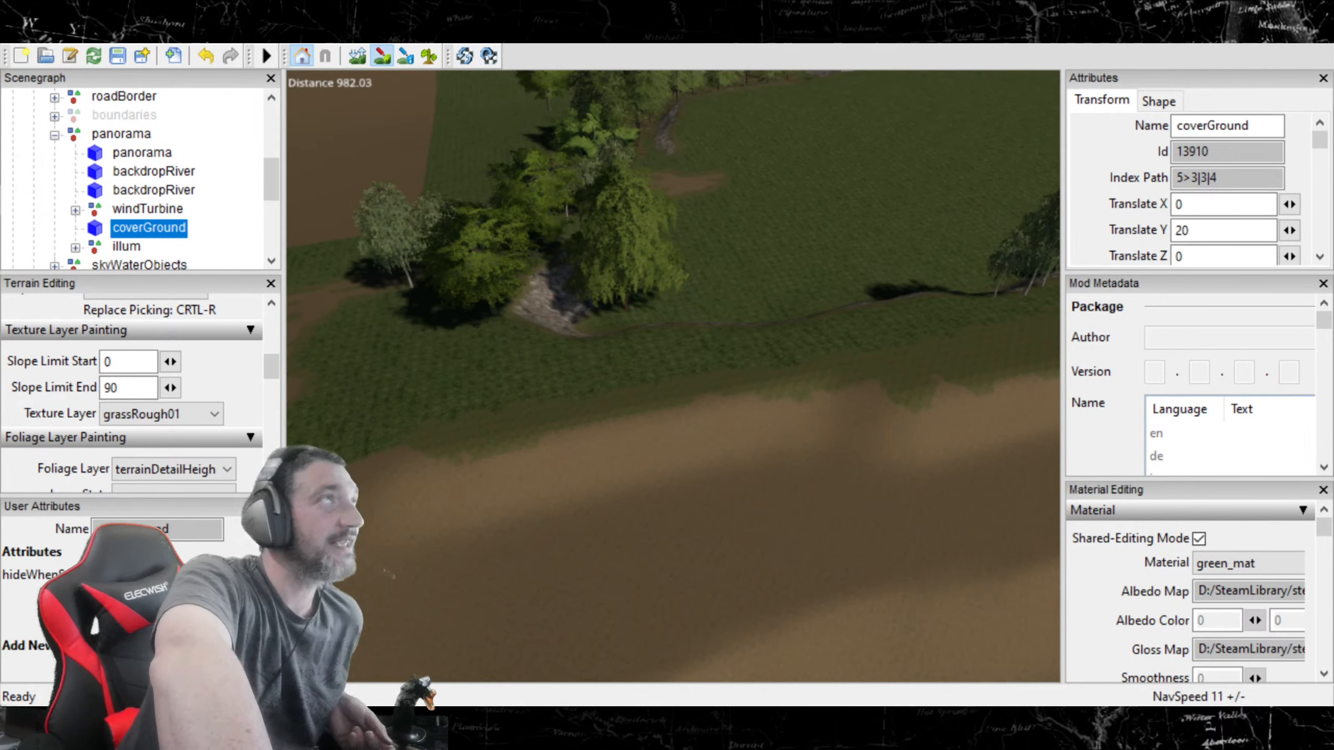
click(382, 56)
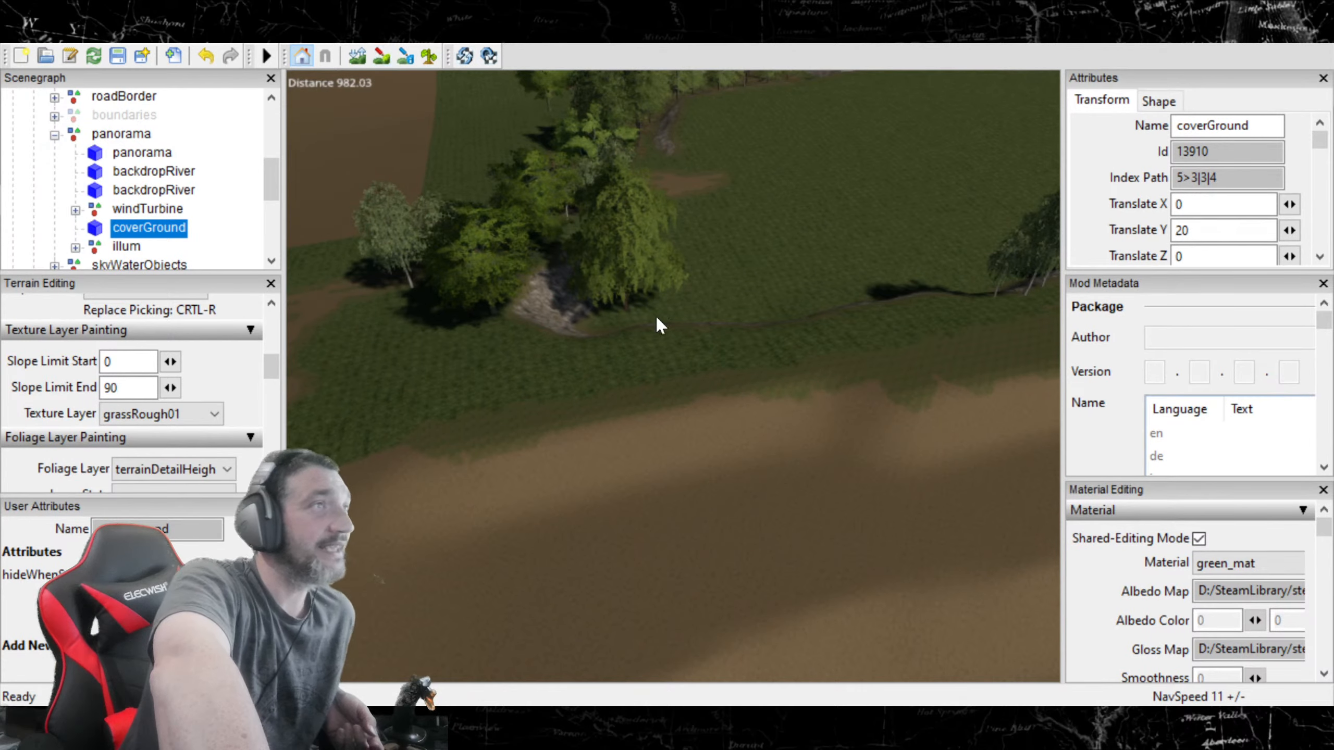
Step: Continue the grassRough01 strip around the field's far edge, along the verge facing the road and trees
right_drag(526, 315, 777, 229)
alt+drag(775, 221, 847, 232)
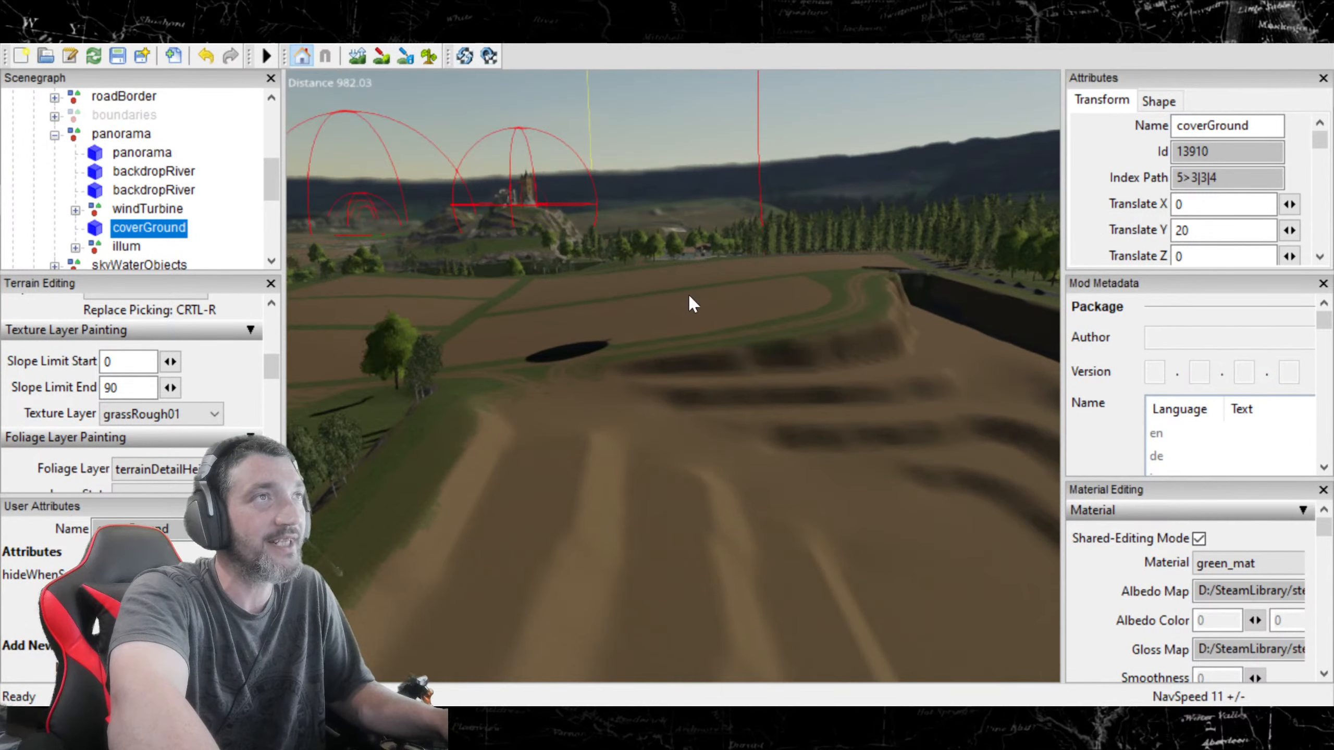
alt+drag(695, 299, 453, 402)
click(380, 55)
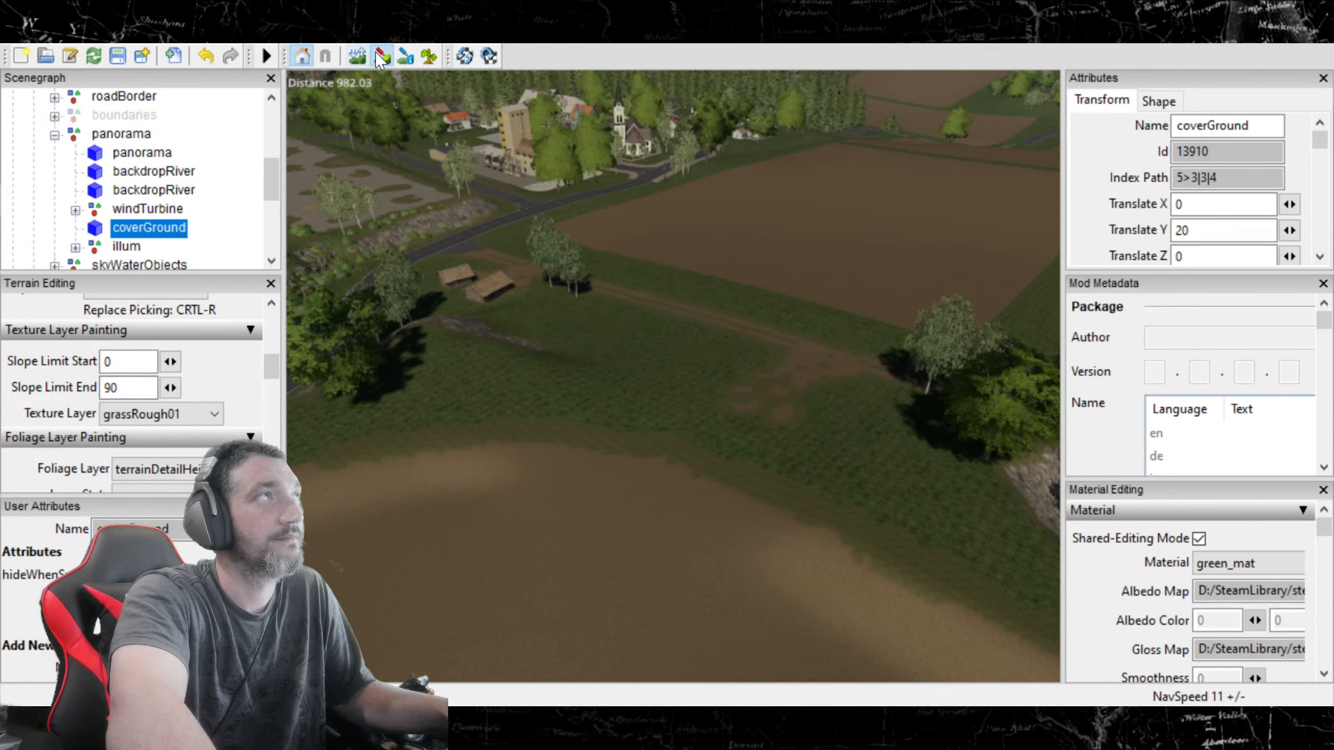
right_drag(408, 108, 319, 409)
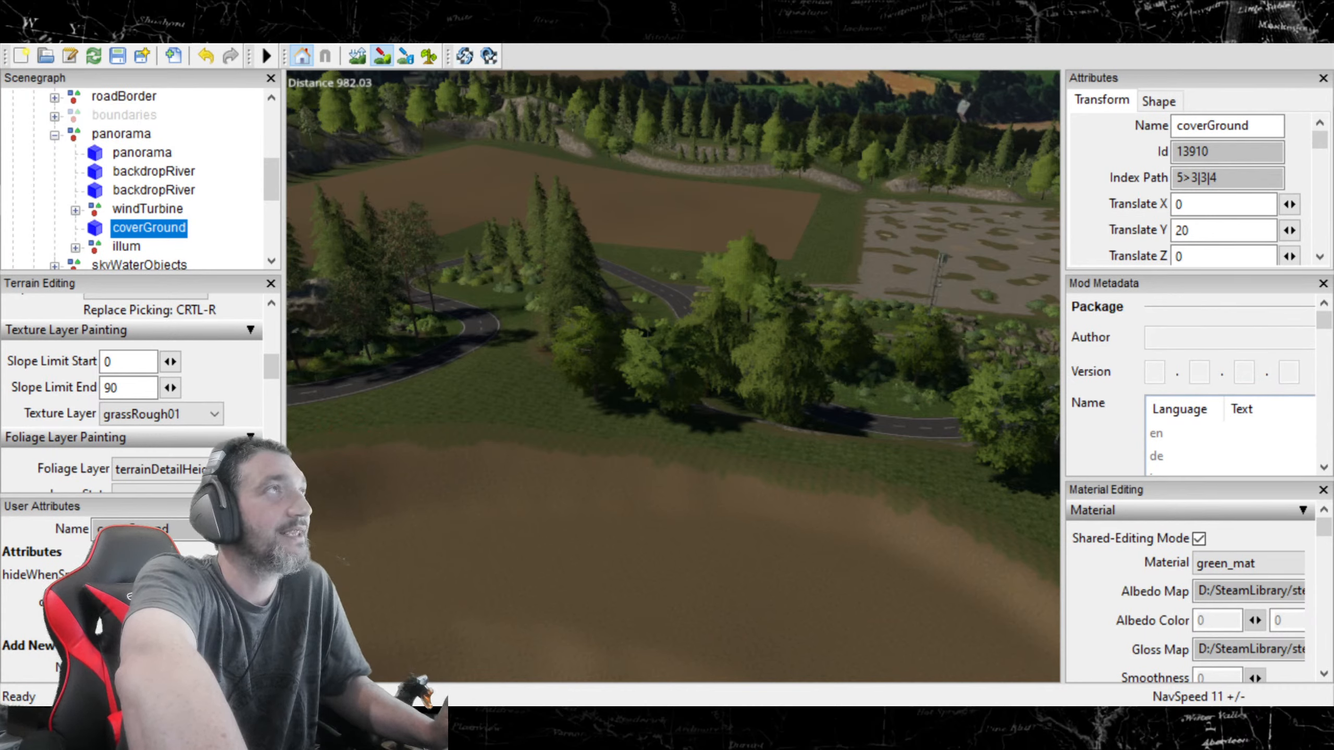
click(380, 55)
Step: Paint a grassRough01 path across the grass from the dirt entrance patch to the field edge
mouse_move(473, 426)
alt+mouse_down()
mouse_move(615, 435)
mouse_move(322, 391)
mouse_move(423, 435)
alt+mouse_up()
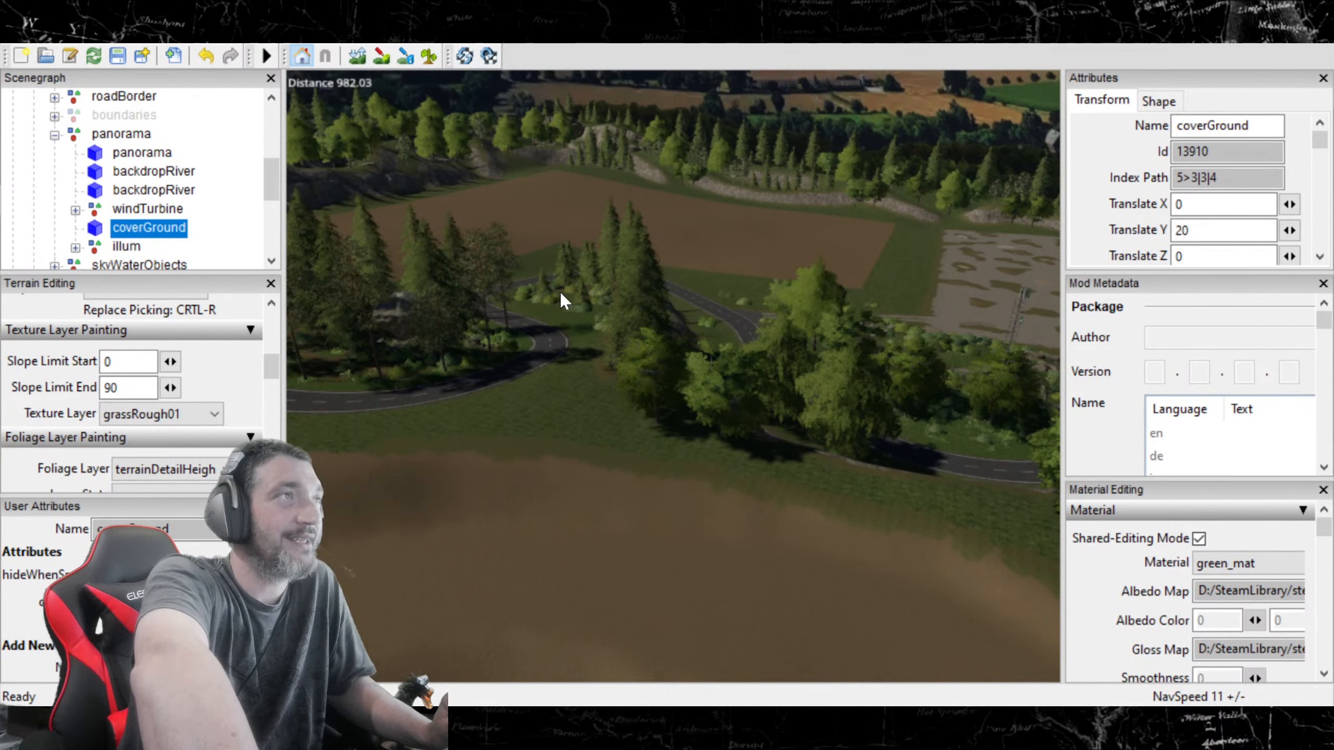
alt+drag(592, 307, 815, 609)
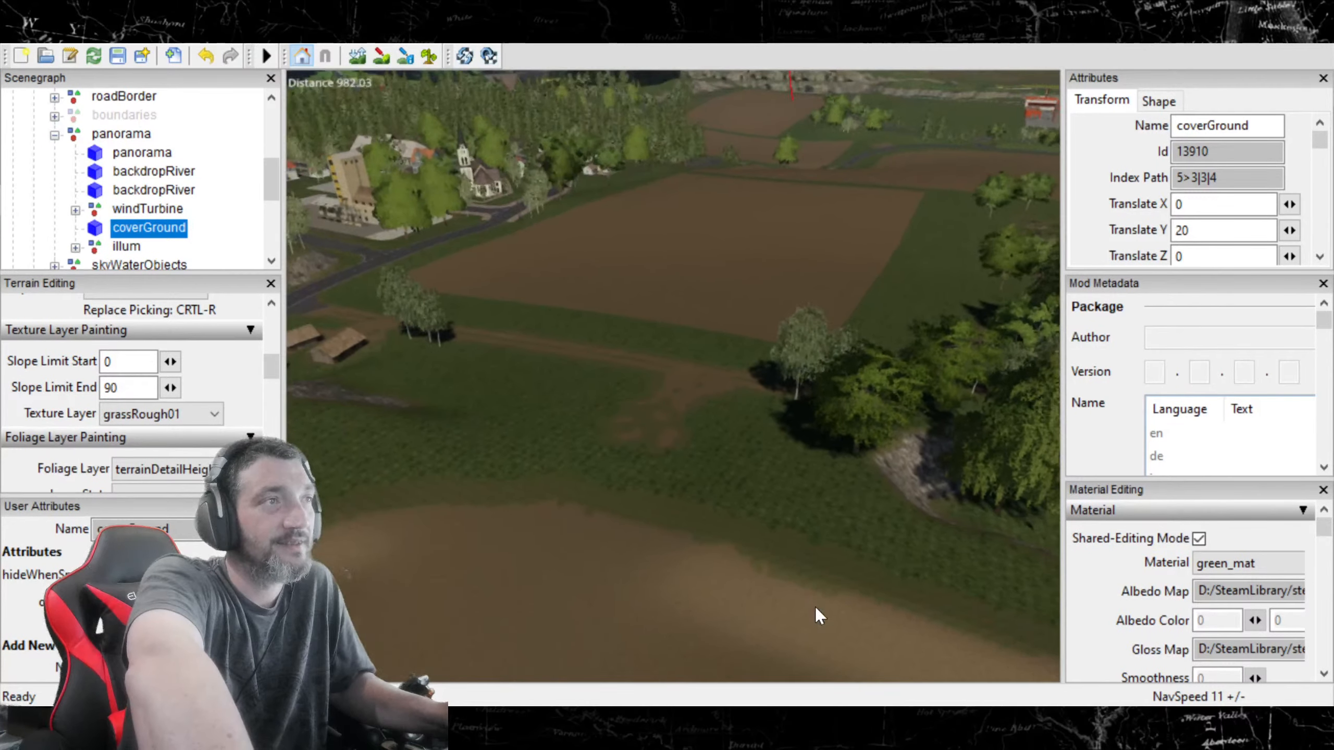
click(381, 55)
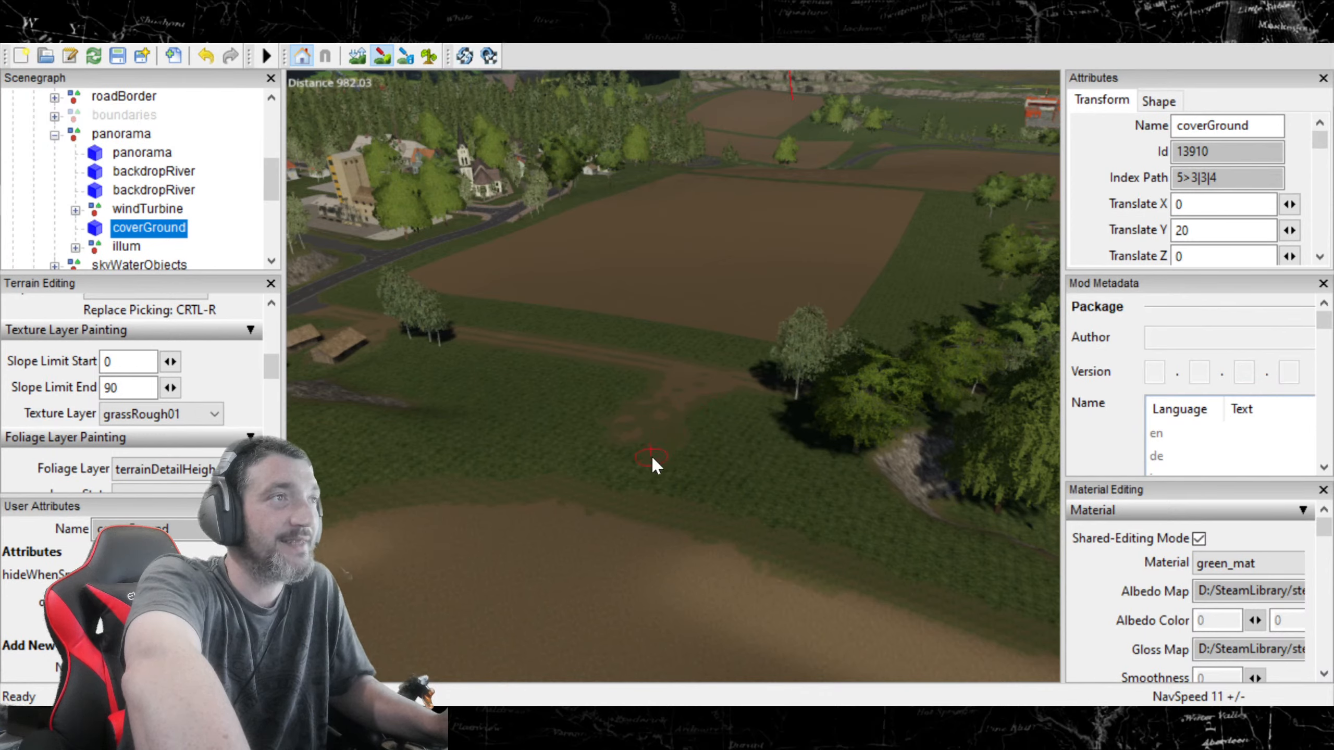
drag(659, 459, 648, 490)
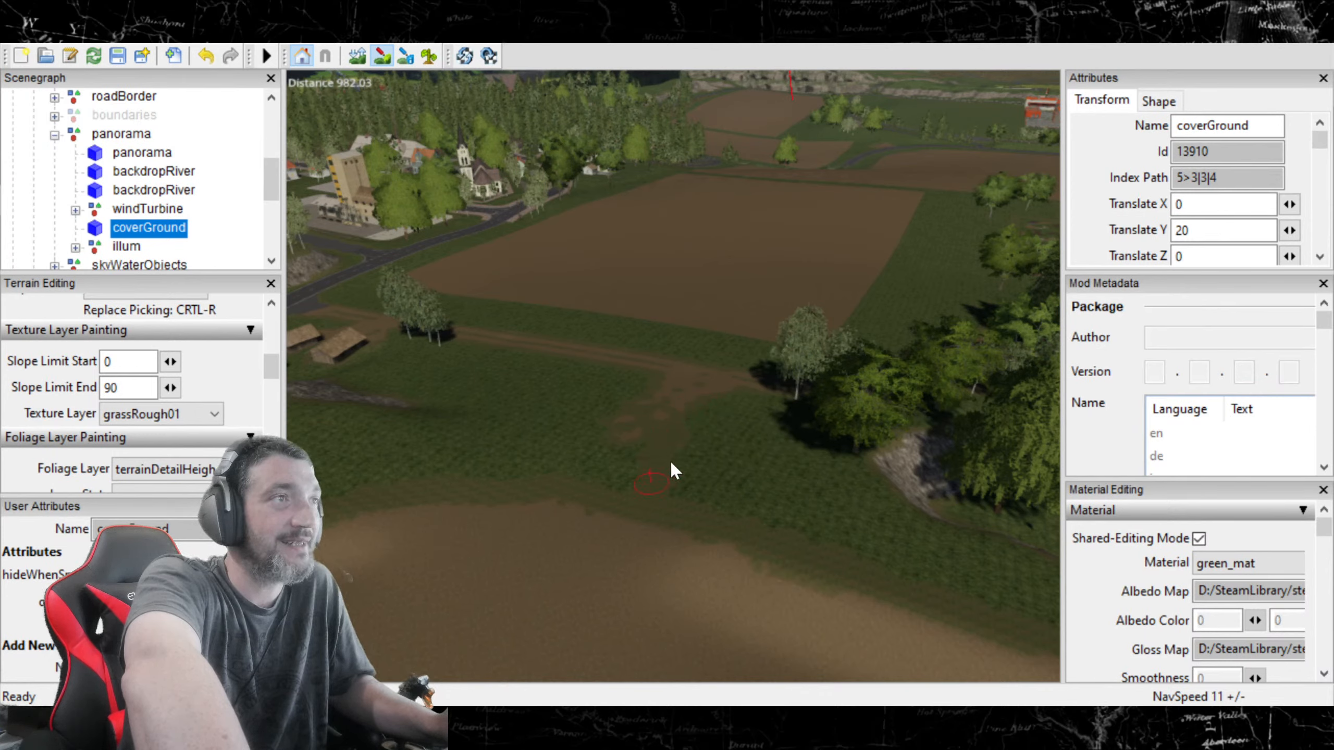
click(376, 54)
Step: Widen the grassRough01 path where it meets the field, flaring it out towards the existing edge strip
mouse_move(526, 405)
alt+mouse_down()
mouse_move(397, 573)
mouse_move(444, 528)
alt+mouse_up()
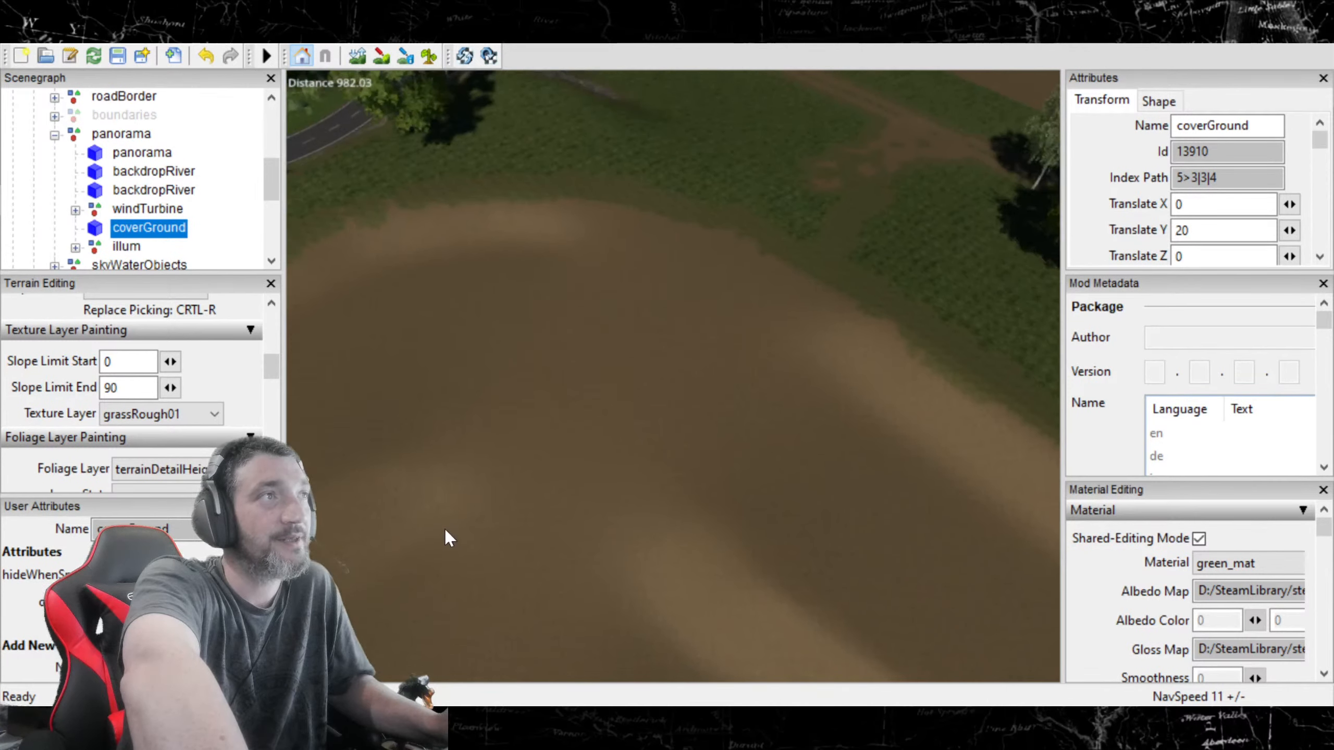
click(382, 56)
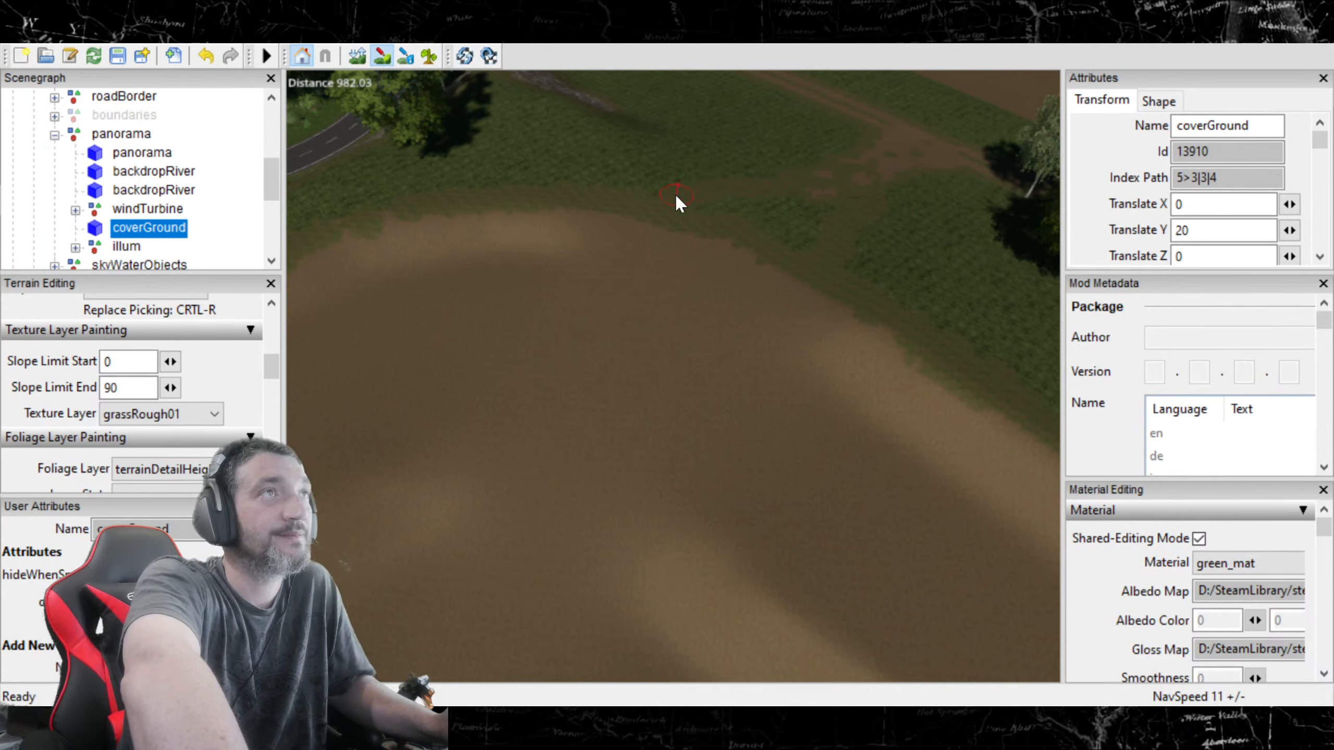
click(826, 204)
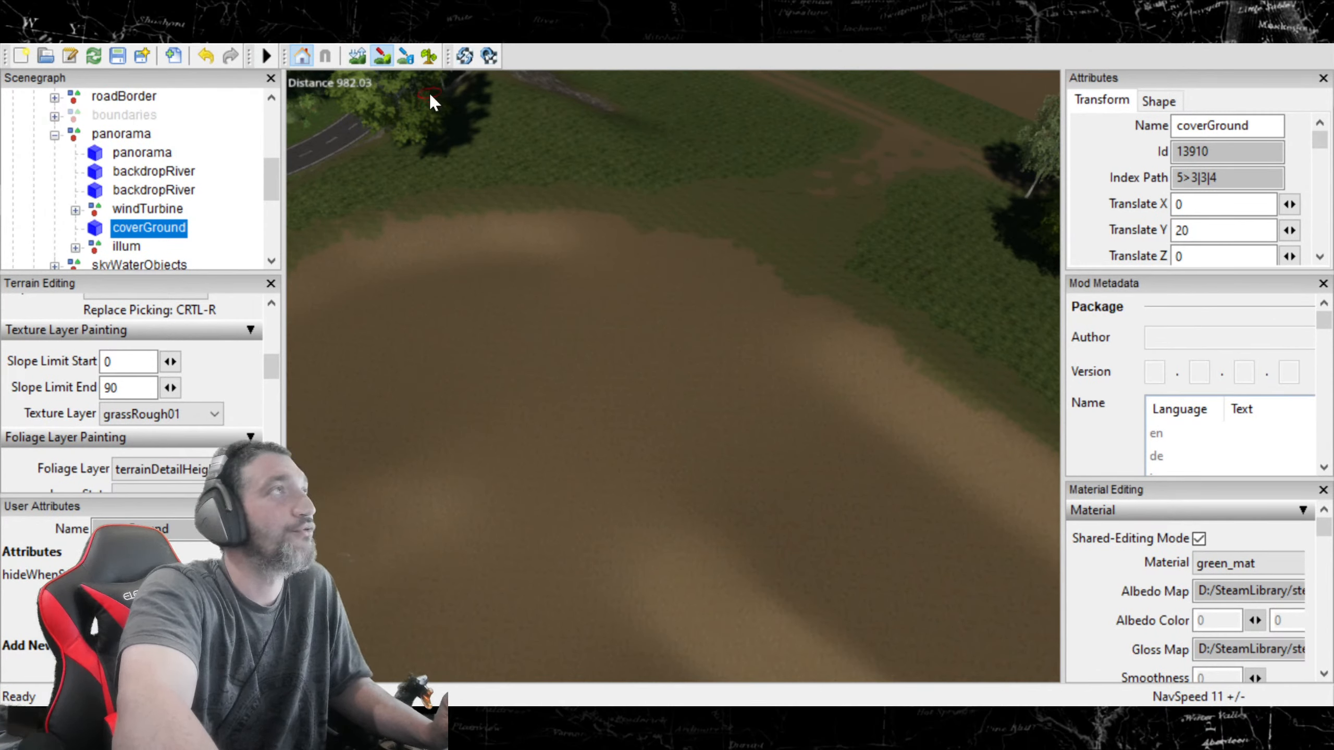
click(381, 56)
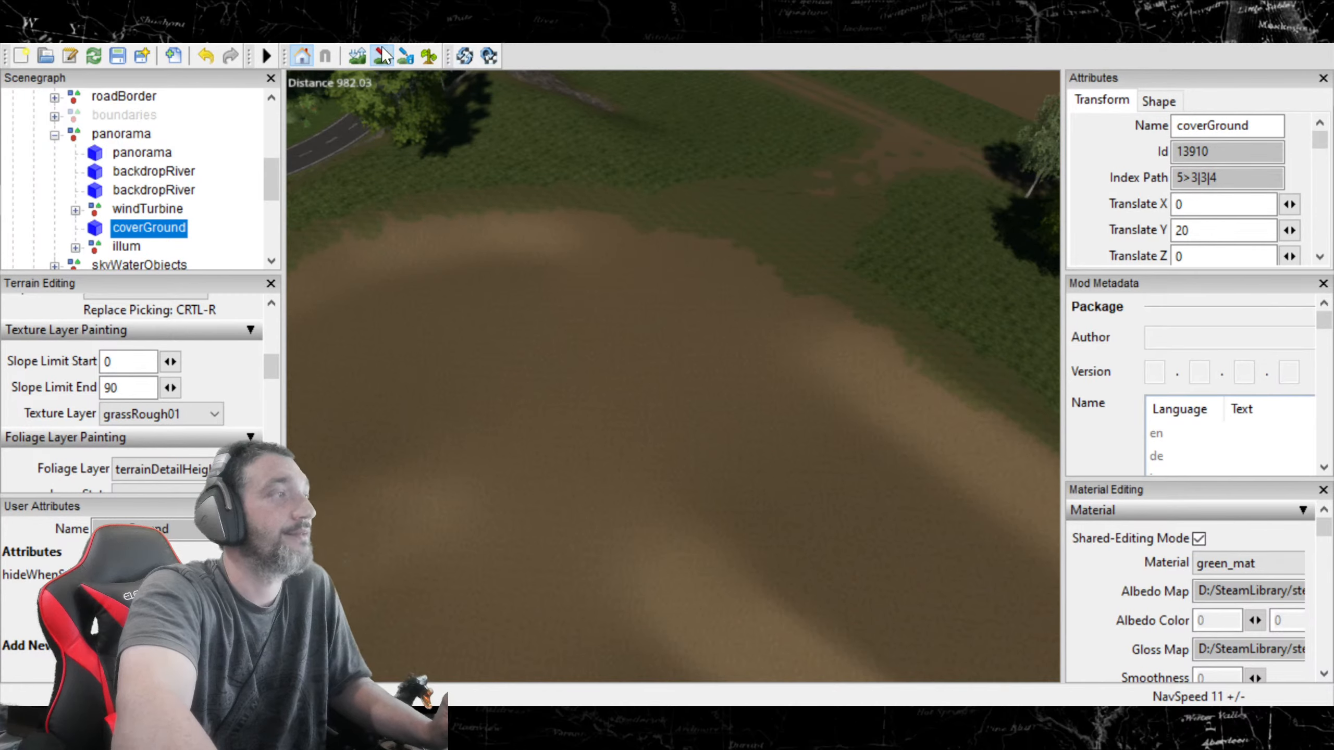
Step: Paint ROUGHDIRT wheel tracks from the dirt entrance patch across the grassRough01 path, fanning out into the field
mouse_move(594, 462)
alt+mouse_down()
mouse_move(477, 211)
mouse_move(457, 219)
mouse_move(482, 263)
mouse_move(765, 446)
mouse_move(748, 456)
mouse_move(743, 442)
mouse_move(350, 389)
mouse_move(315, 267)
mouse_move(336, 205)
mouse_move(506, 524)
mouse_move(812, 434)
mouse_move(784, 421)
mouse_move(691, 437)
mouse_move(525, 363)
mouse_move(854, 424)
mouse_move(674, 359)
mouse_move(749, 428)
mouse_move(815, 428)
mouse_move(795, 466)
mouse_move(806, 475)
mouse_move(887, 473)
mouse_move(850, 463)
mouse_move(811, 493)
alt+mouse_up()
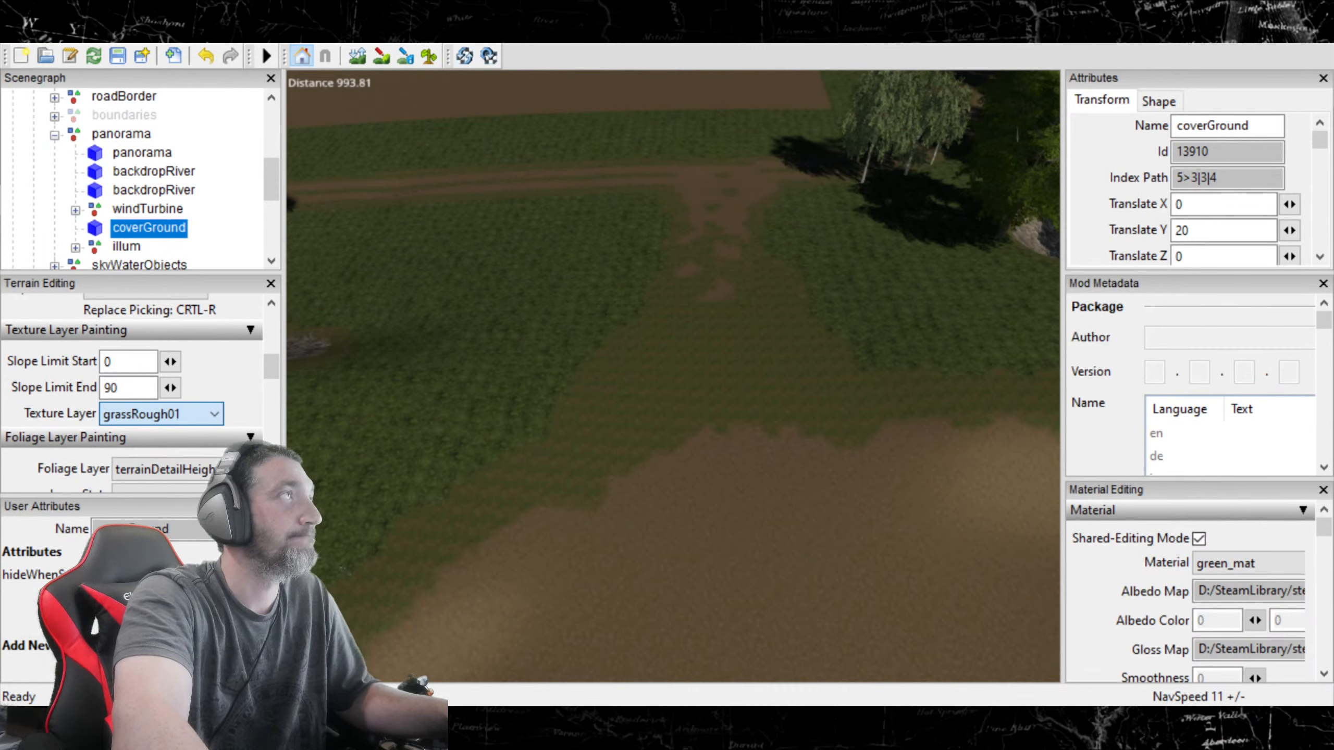
click(152, 514)
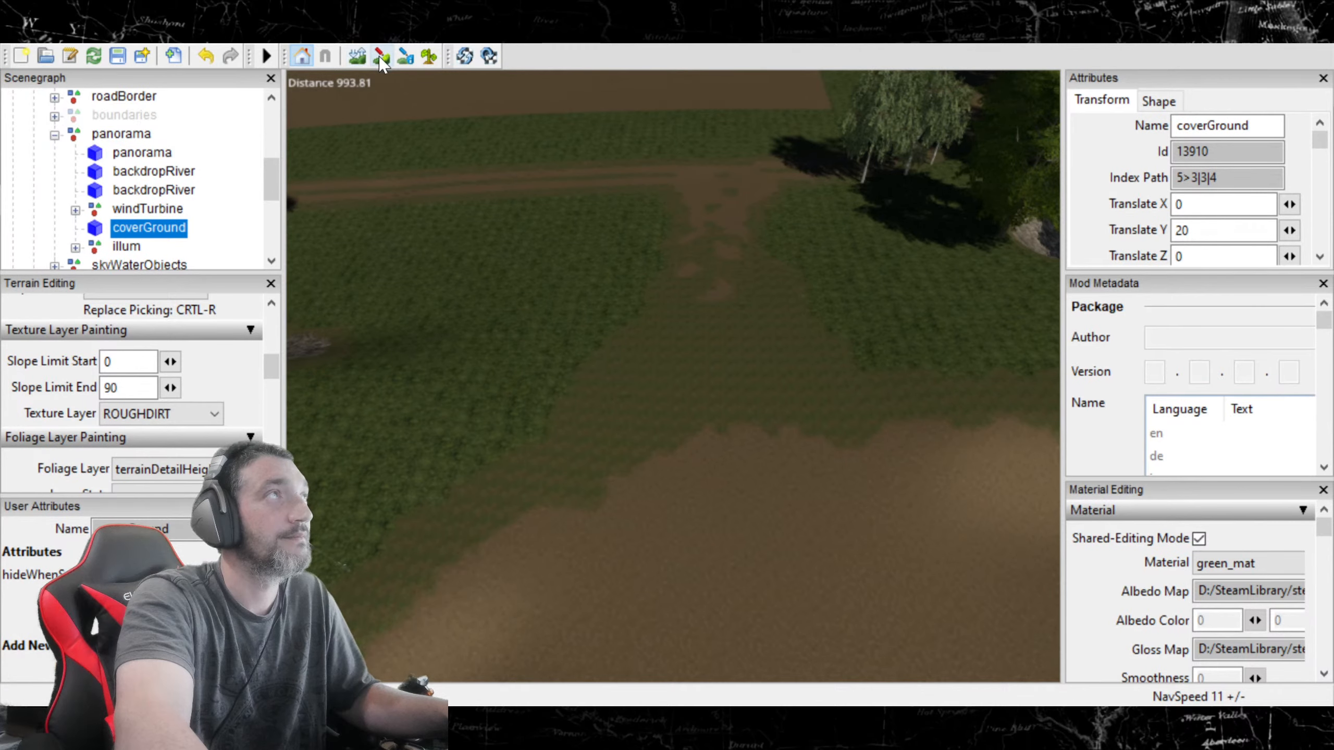
alt+drag(684, 440, 850, 448)
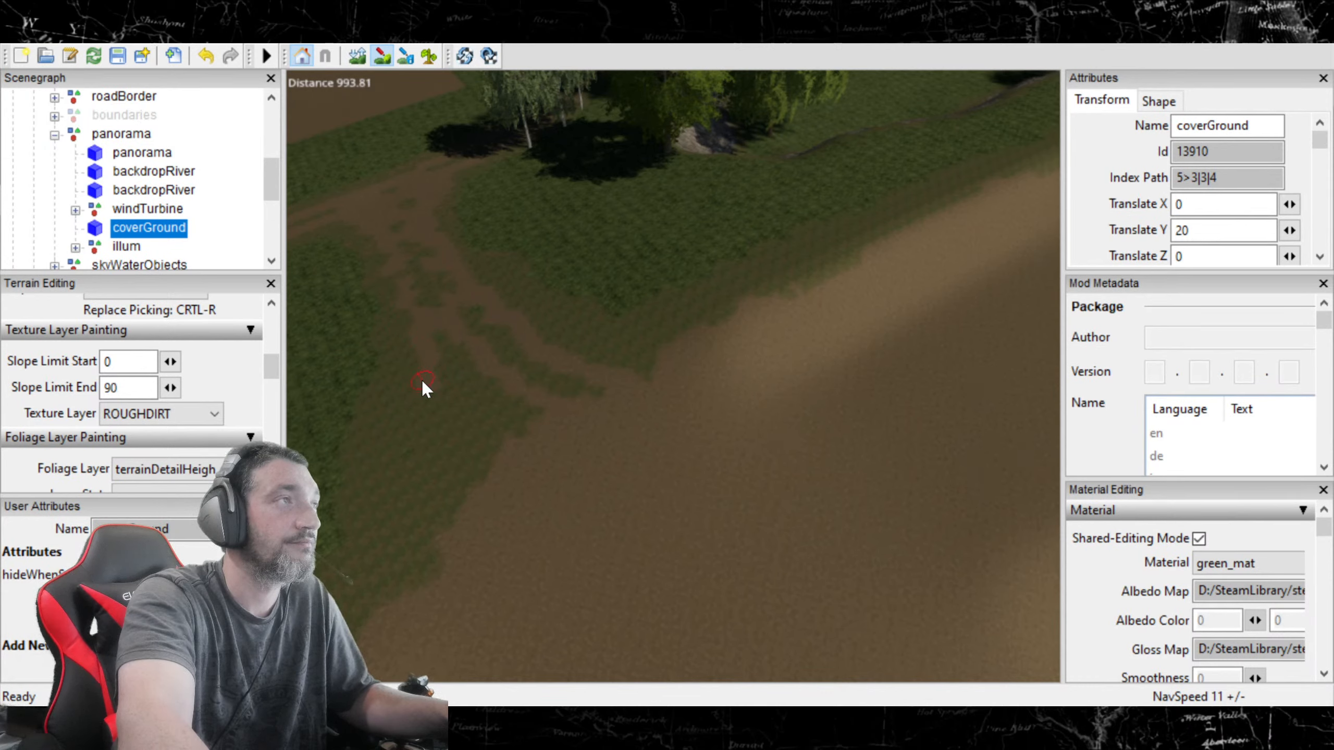
drag(423, 395, 426, 435)
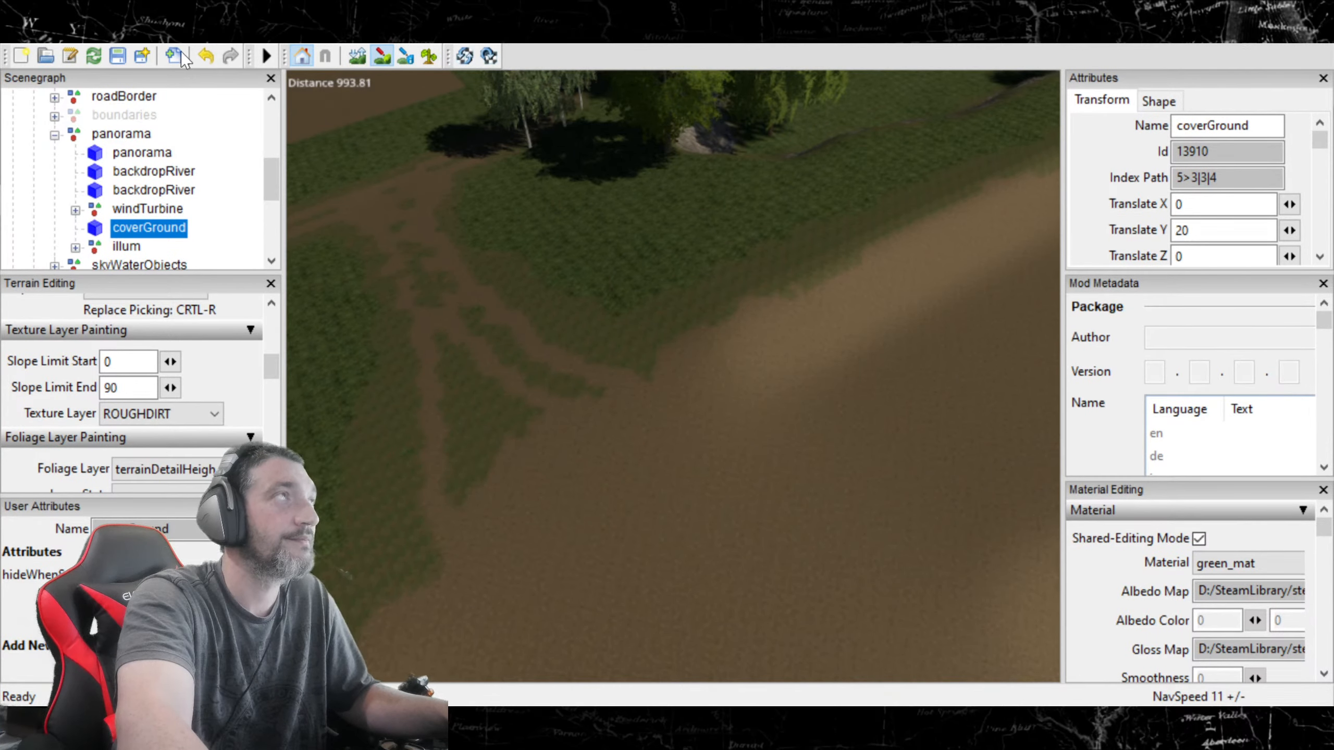
click(377, 59)
Step: Add more ROUGHDIRT strokes between and beside the wheel tracks to break up the grass where they fork into the field
mouse_move(598, 336)
alt+mouse_down()
mouse_move(557, 339)
mouse_move(223, 261)
mouse_move(393, 367)
mouse_move(470, 393)
mouse_move(459, 387)
alt+mouse_up()
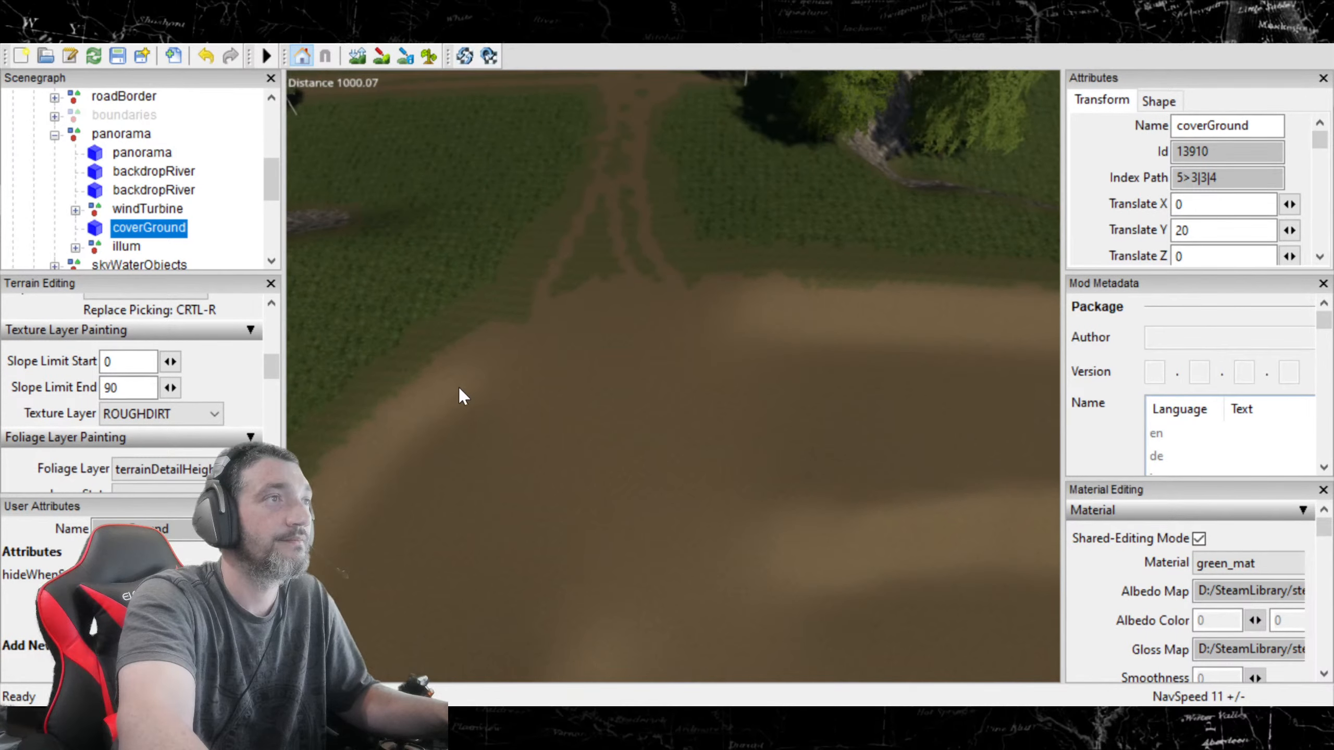
click(382, 56)
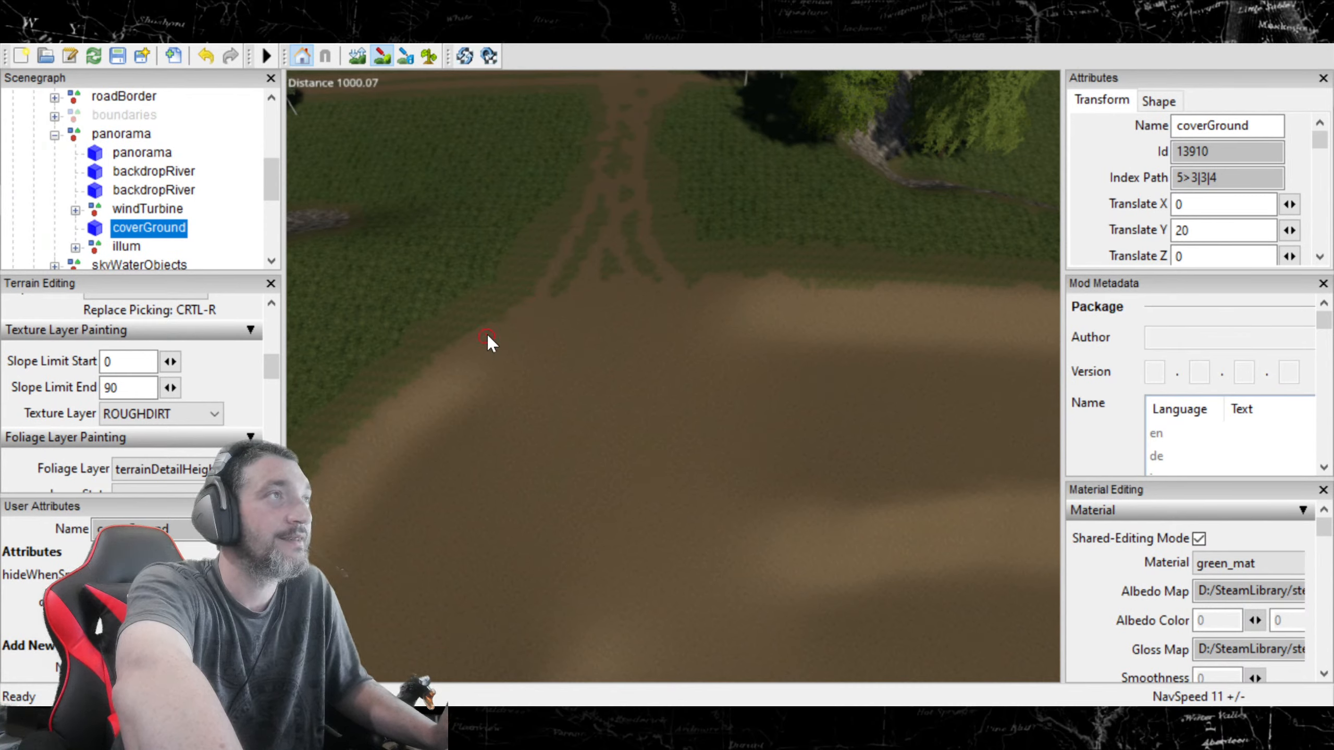
drag(525, 298, 534, 288)
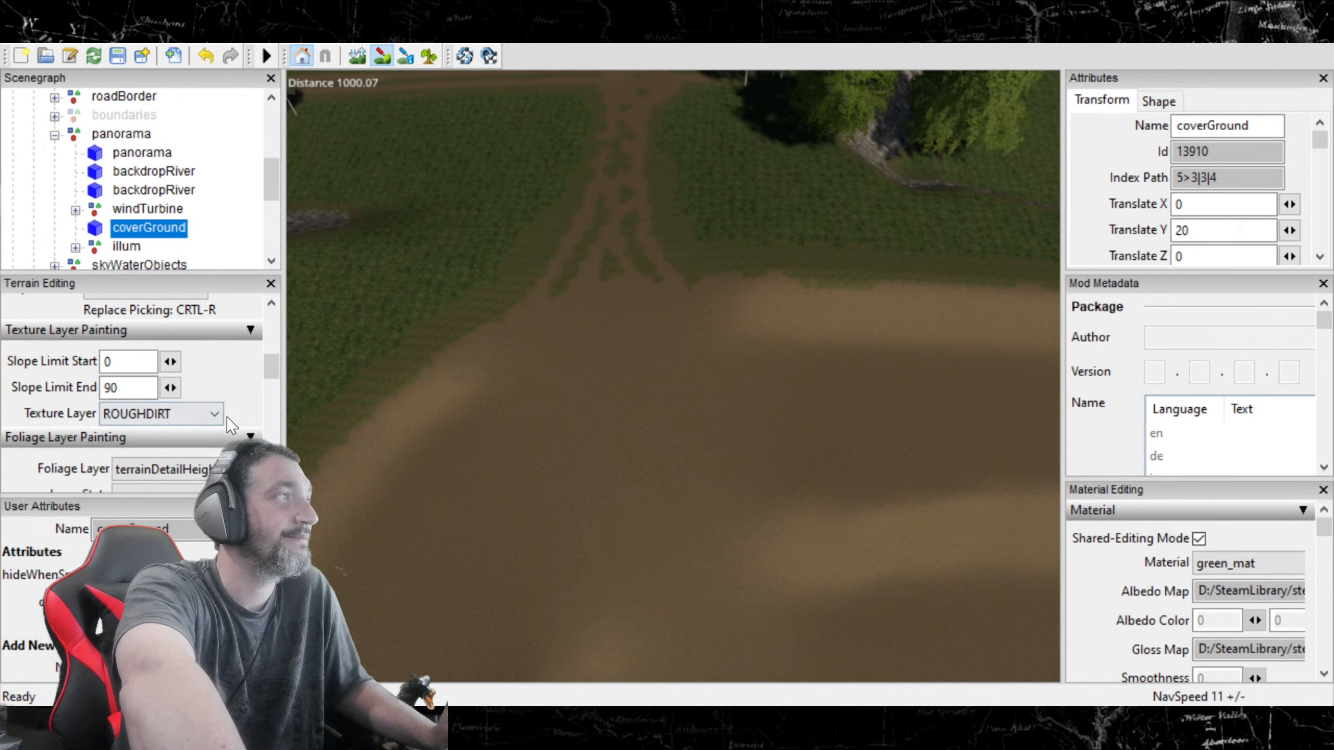
Step: Paint grassRough04 over the grass islands between the wheel tracks of the field entrance
scroll(248, 190, down, 2)
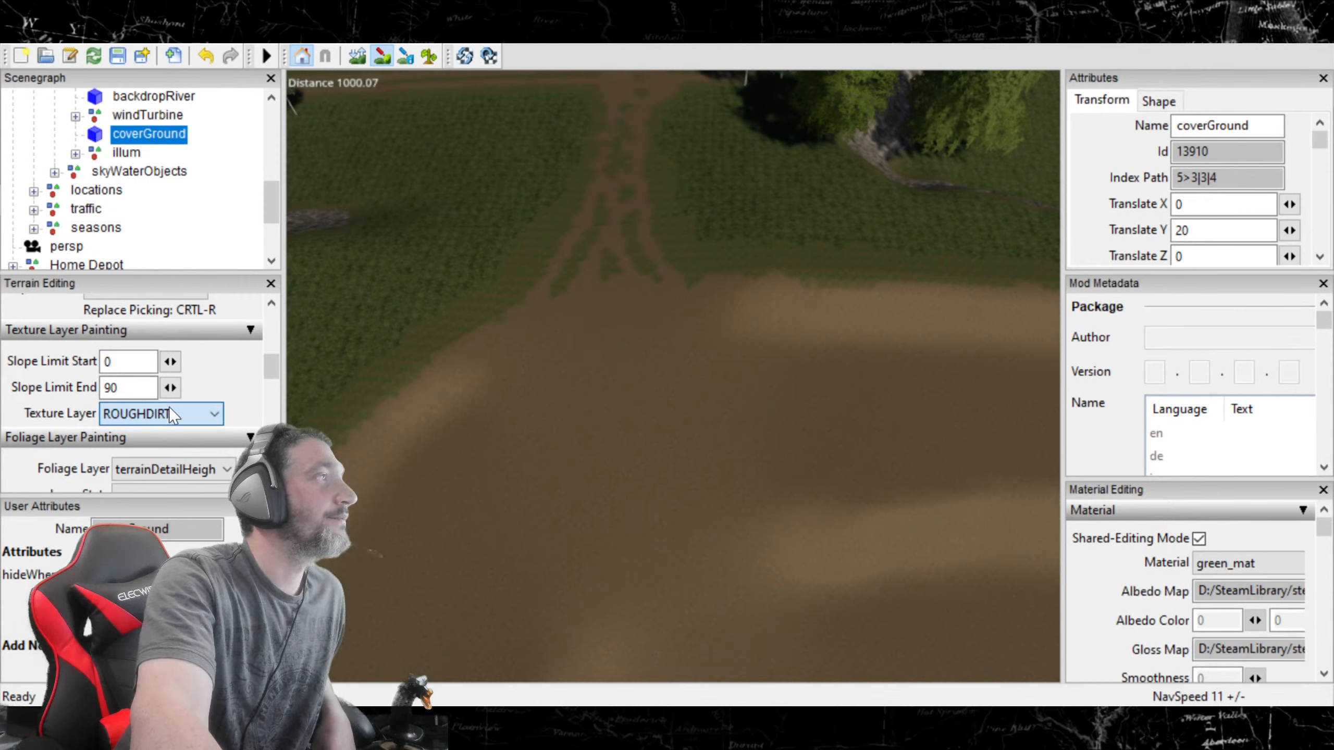
scroll(168, 413, down, 1)
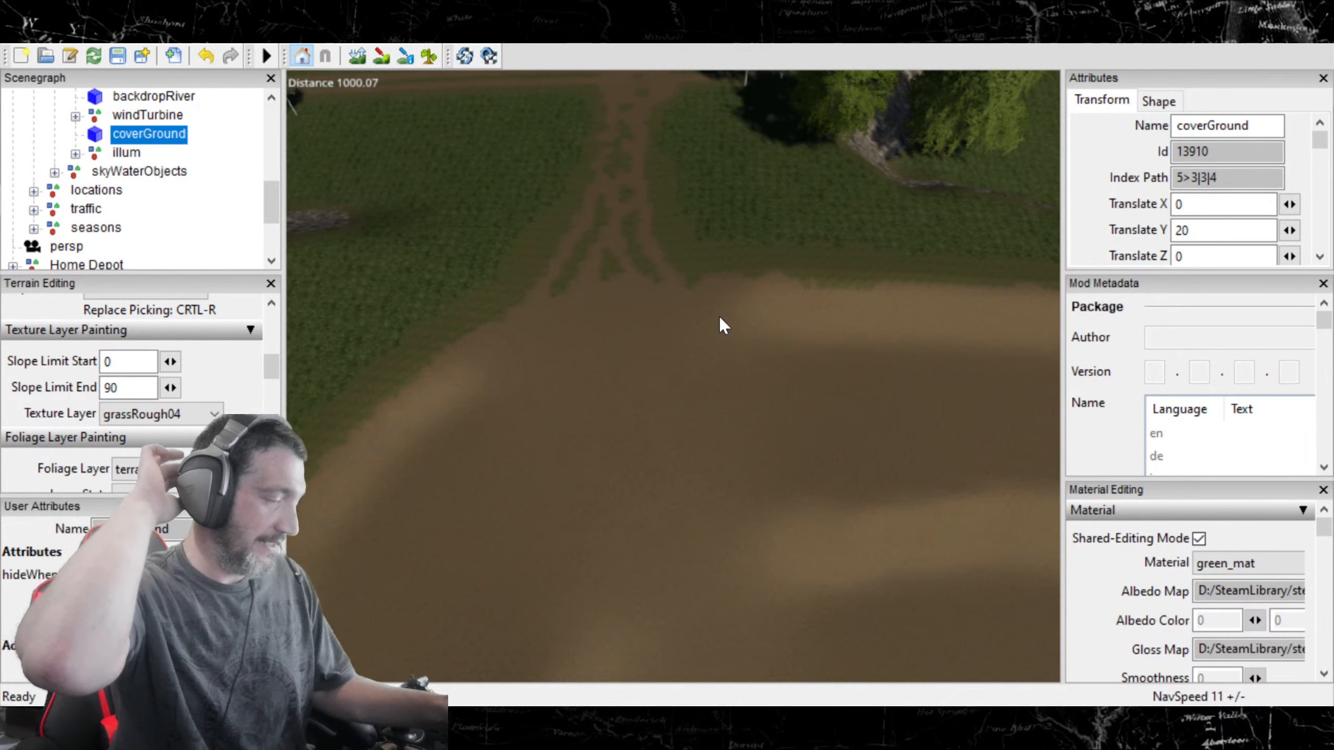
alt+drag(627, 302, 604, 157)
click(382, 55)
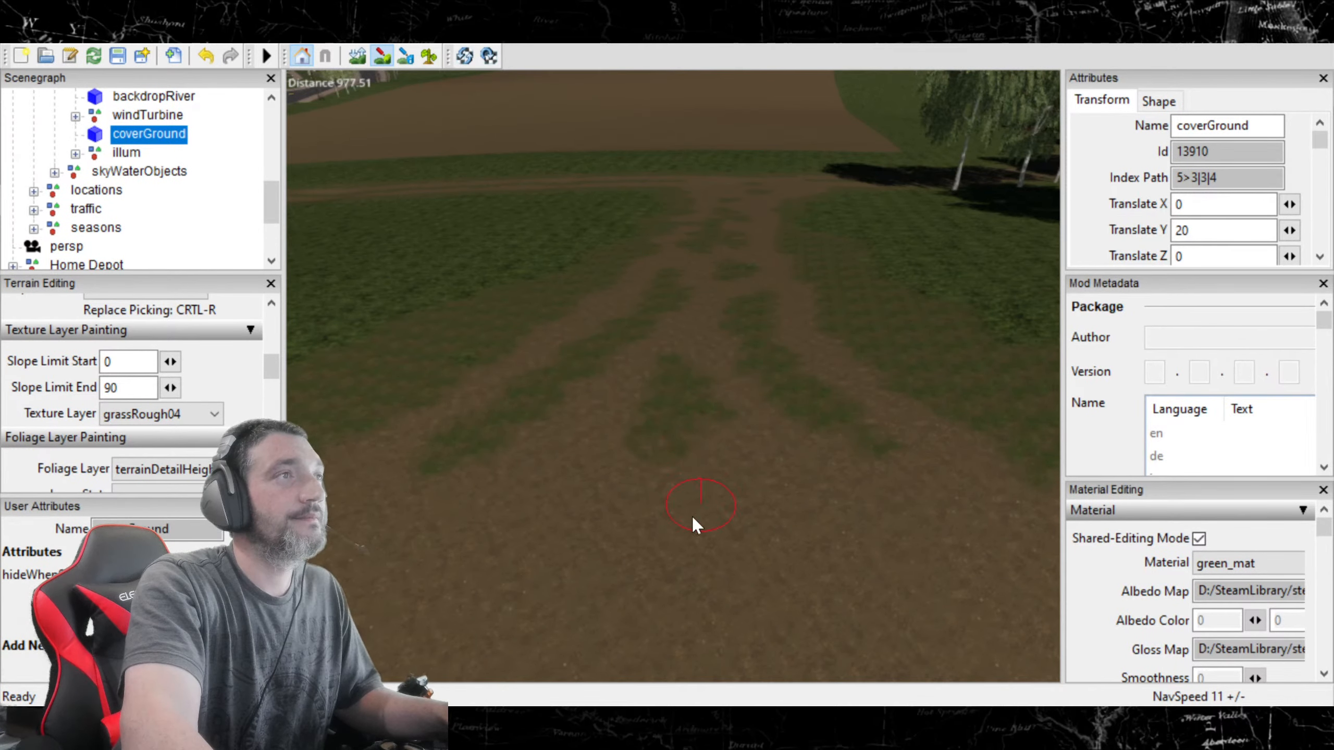
Step: Scatter small grassRough04 patches over the bare soil where the wheel tracks open into the field
alt+drag(513, 213, 687, 420)
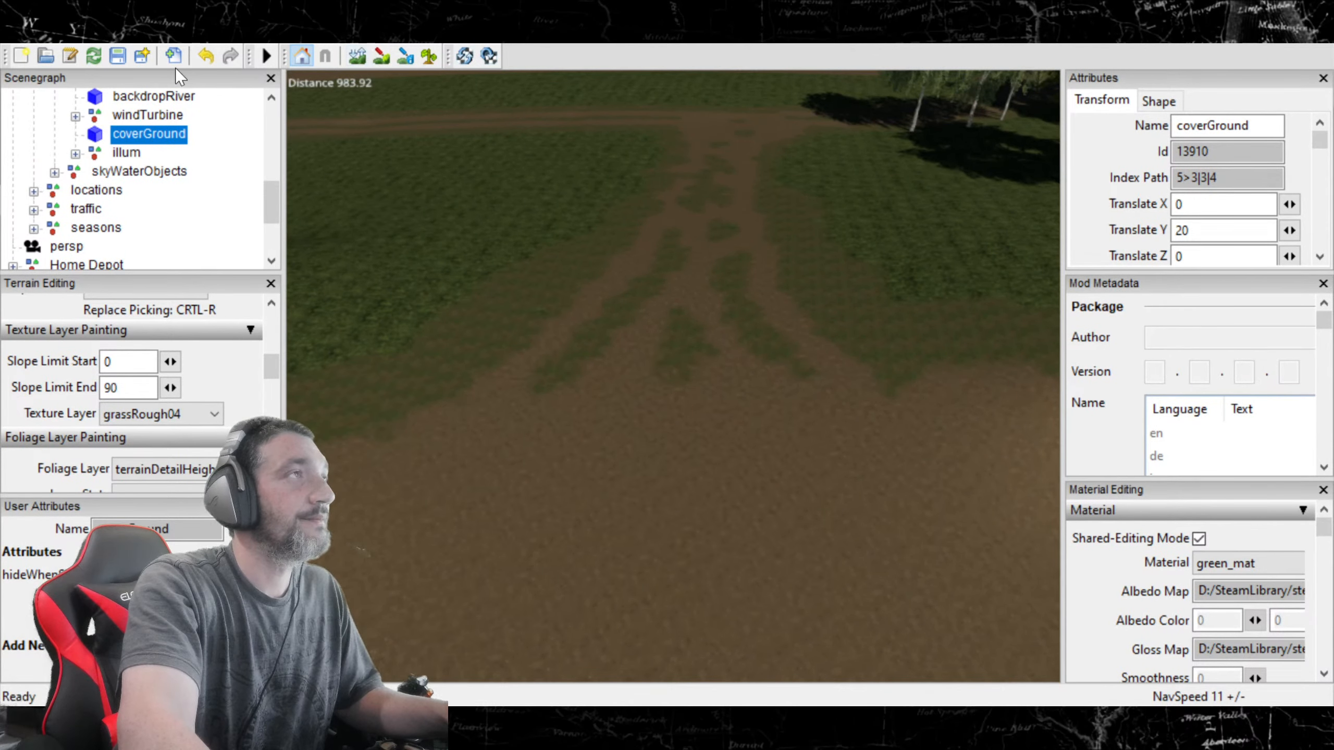
click(383, 56)
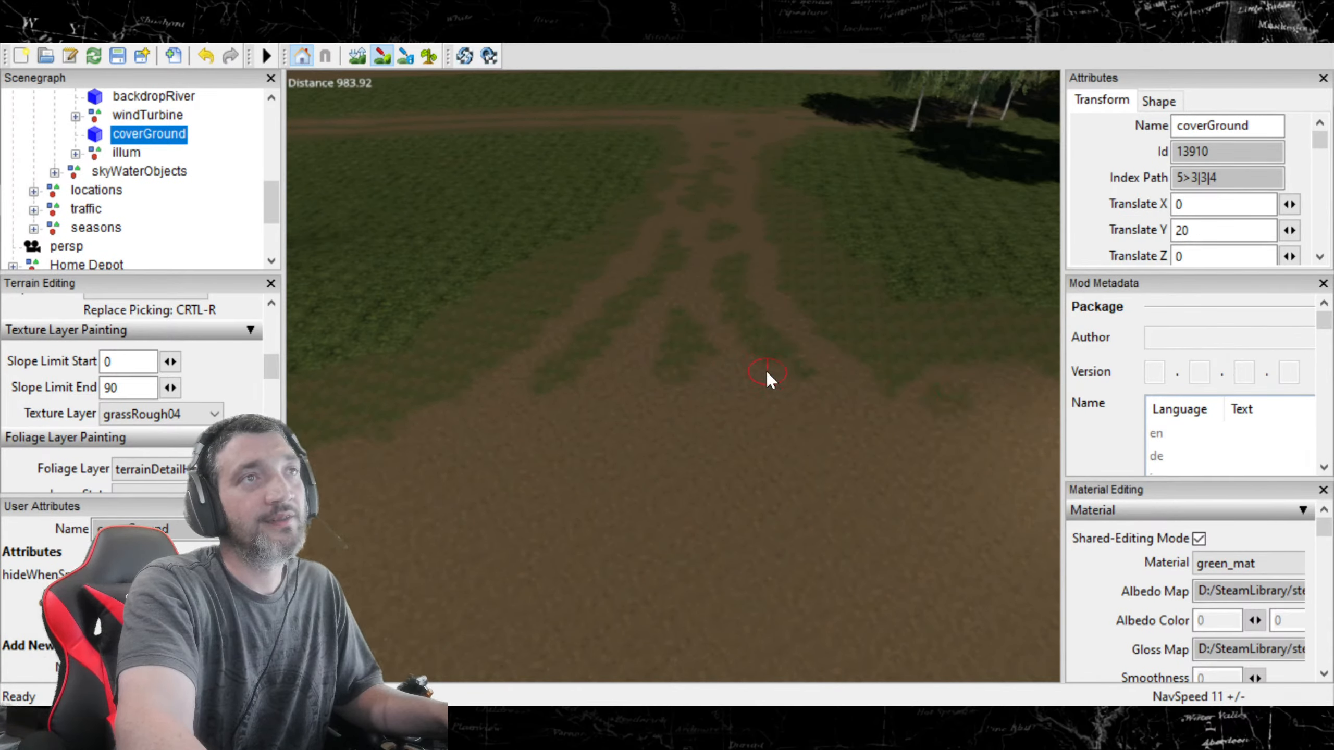
scroll(843, 427, down, 1)
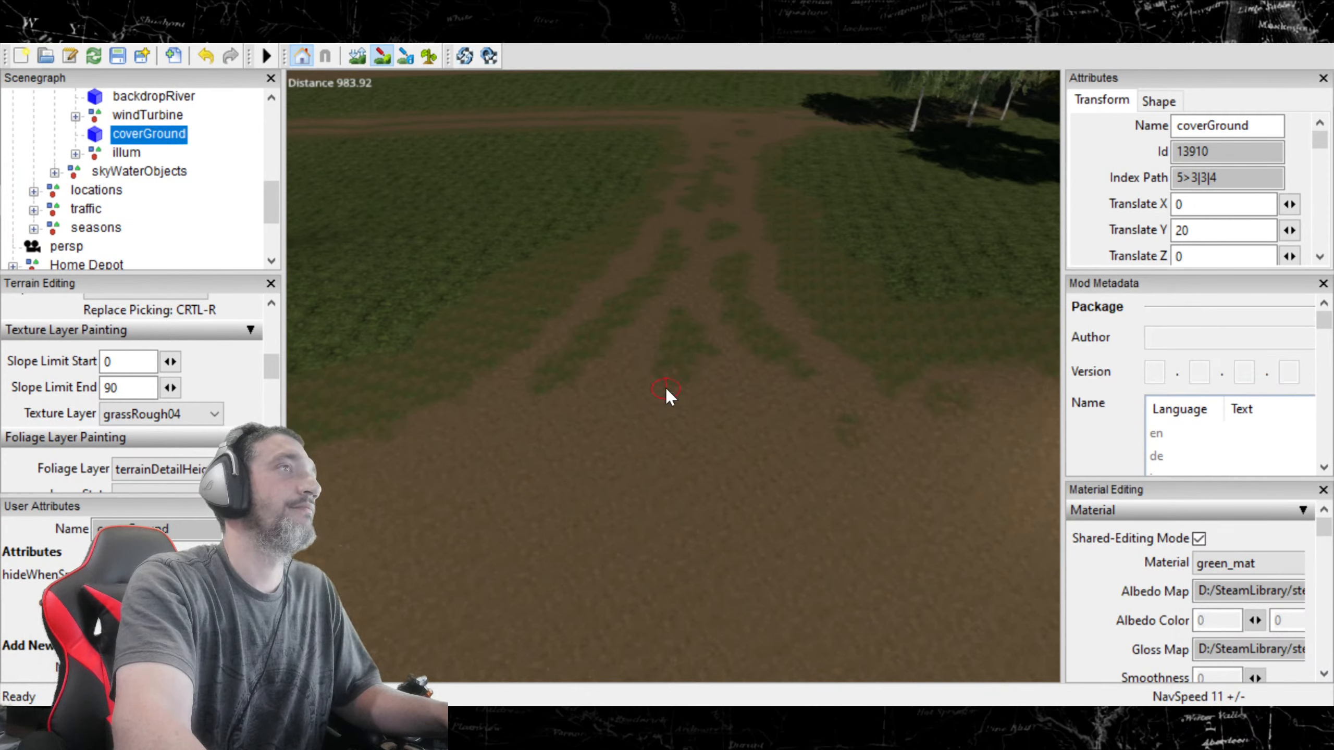
drag(625, 417, 604, 453)
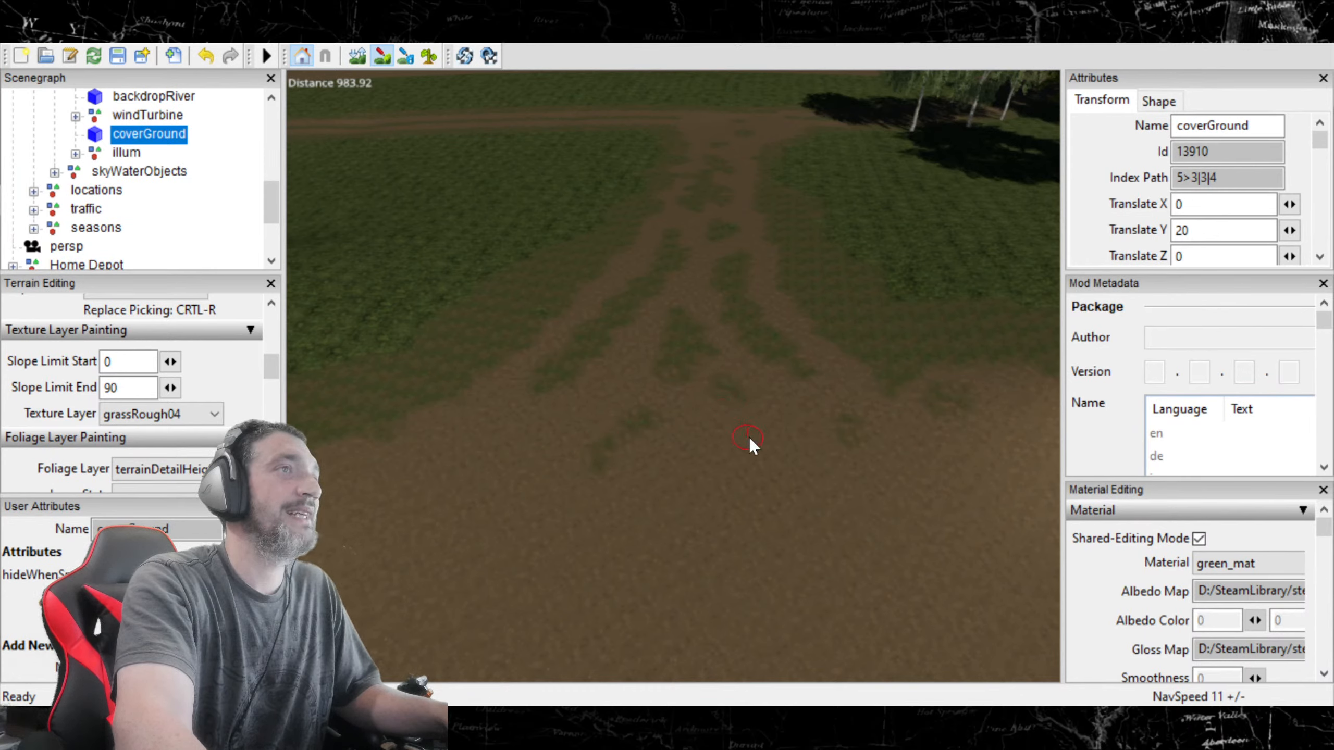
mouse_move(775, 460)
mouse_down()
mouse_move(751, 467)
mouse_move(769, 485)
mouse_move(735, 510)
mouse_move(722, 492)
mouse_move(723, 544)
mouse_move(628, 464)
mouse_move(662, 509)
mouse_move(657, 460)
mouse_up()
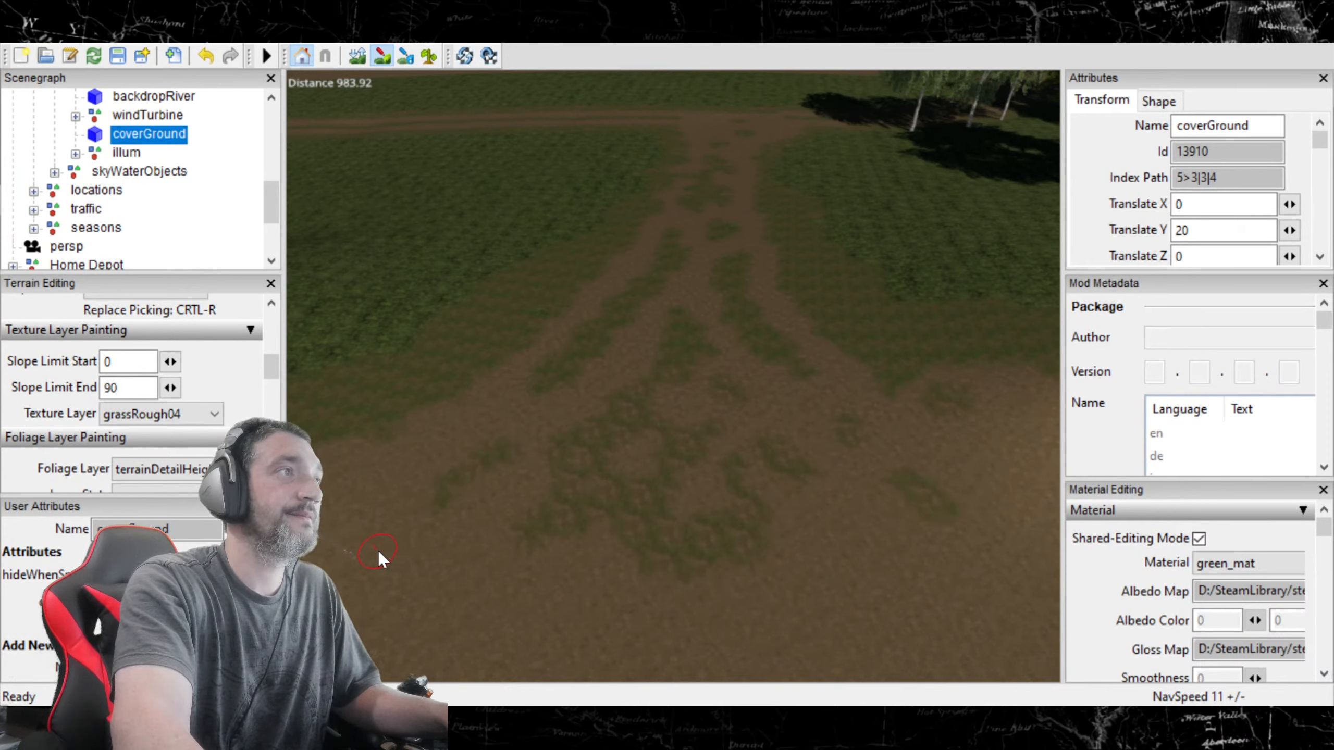
drag(582, 617, 597, 656)
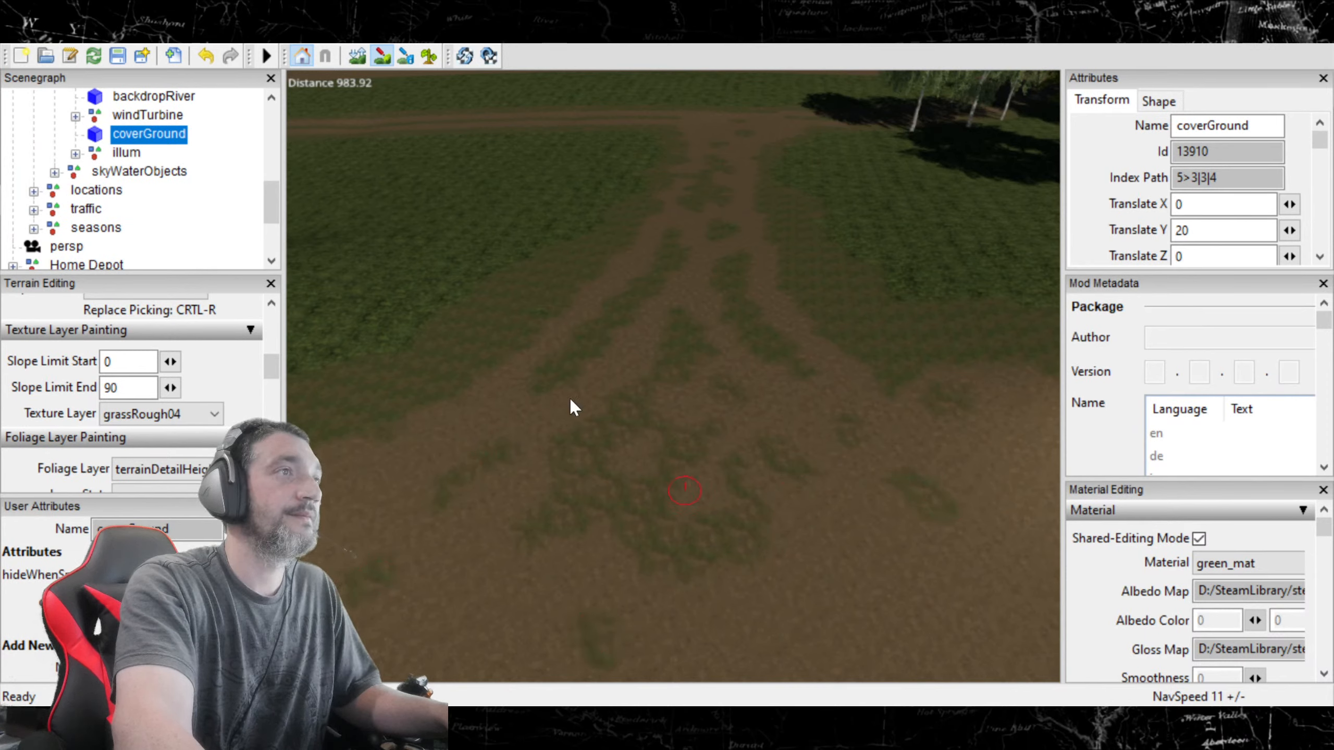
click(383, 58)
Step: Paint GRASS along both sides of the entrance tracks, narrowing the grassRough01 shoulders
alt+drag(656, 407, 1004, 349)
scroll(657, 413, down, 1)
scroll(662, 418, down, 4)
scroll(701, 434, down, 3)
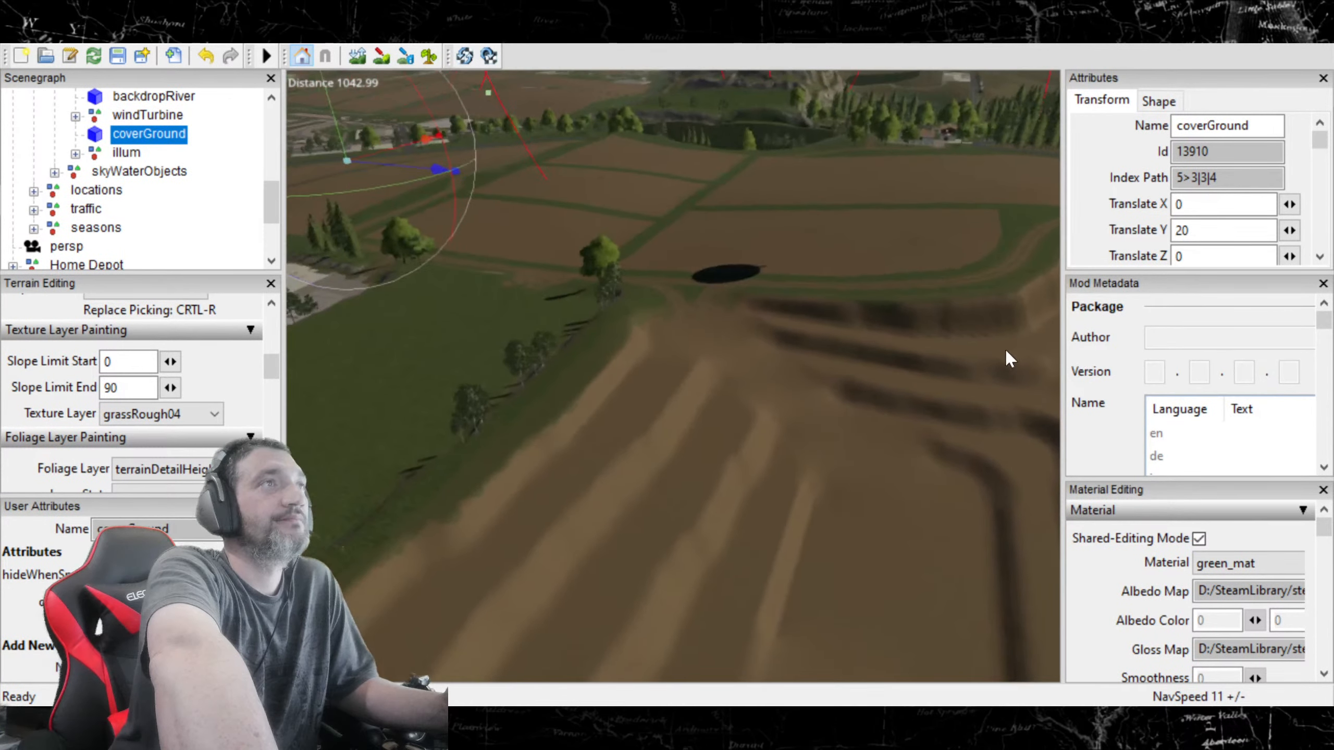
alt+drag(768, 342, 440, 400)
scroll(381, 406, up, 5)
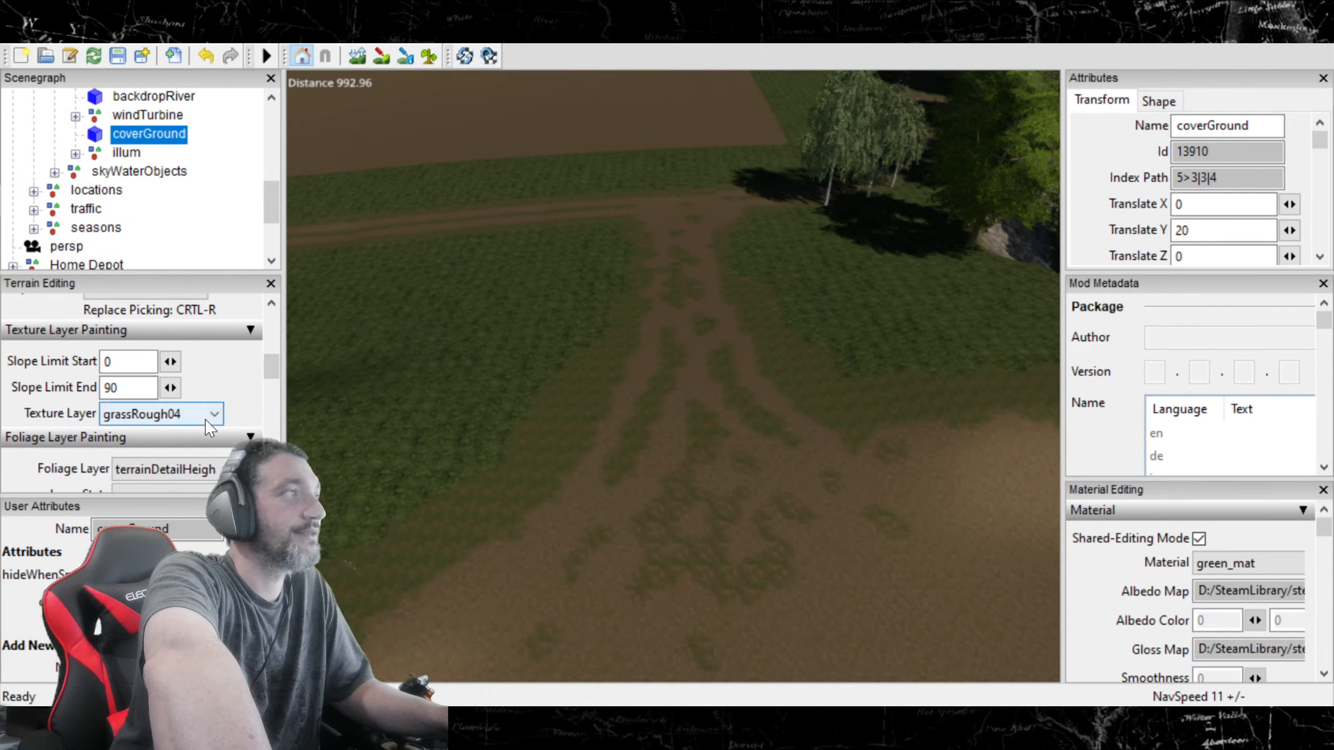
alt+drag(688, 486, 588, 459)
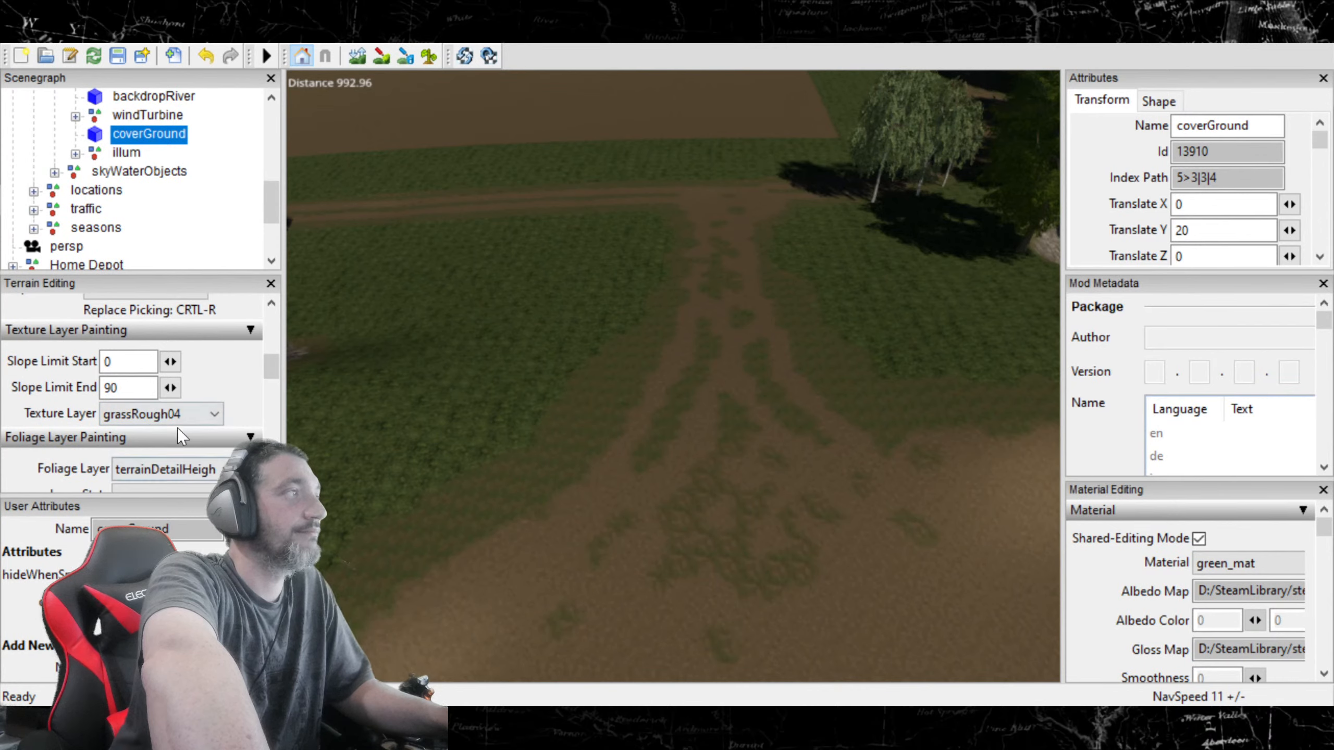
scroll(126, 126, up, 2)
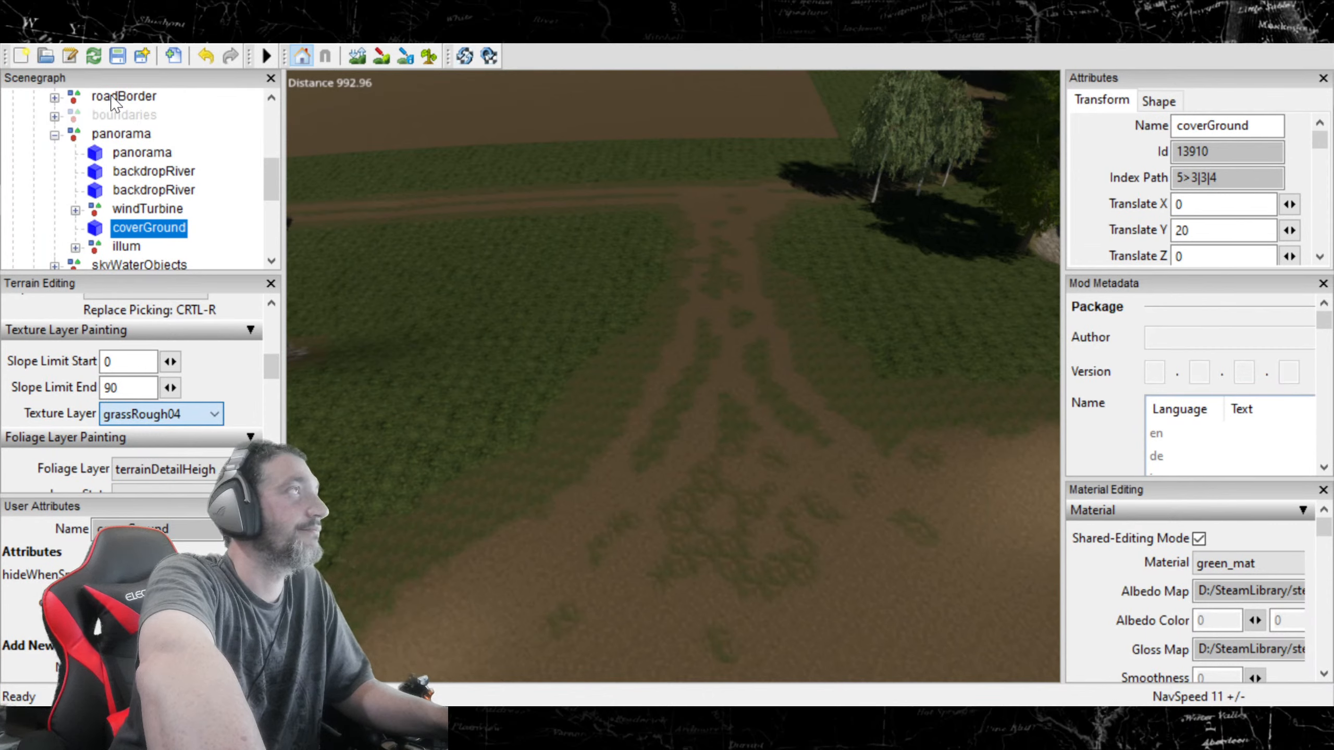
click(139, 87)
click(382, 57)
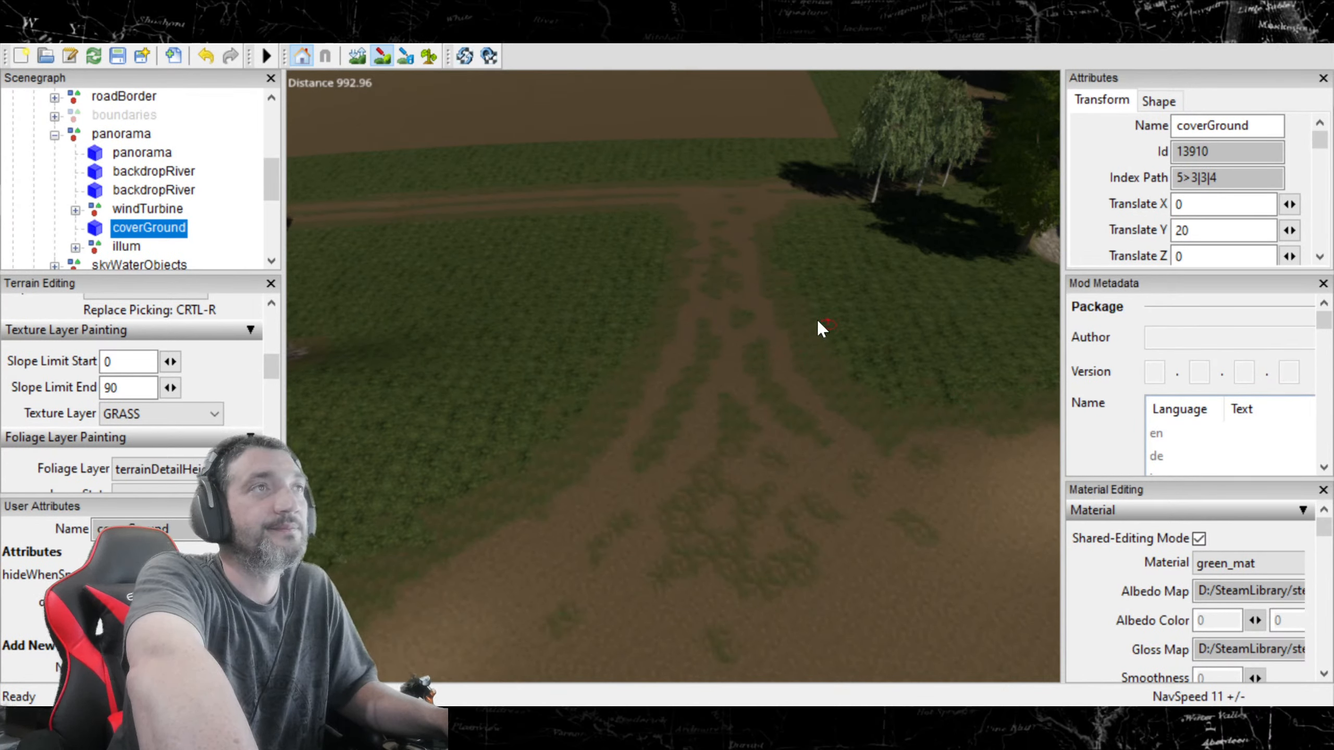
click(384, 57)
Step: Paint GRASS along the field edge facing the road bend, pushing an irregular border into the soil
alt+drag(673, 334, 735, 281)
scroll(691, 304, down, 2)
scroll(690, 301, down, 5)
alt+drag(523, 363, 400, 116)
alt+drag(647, 398, 425, 79)
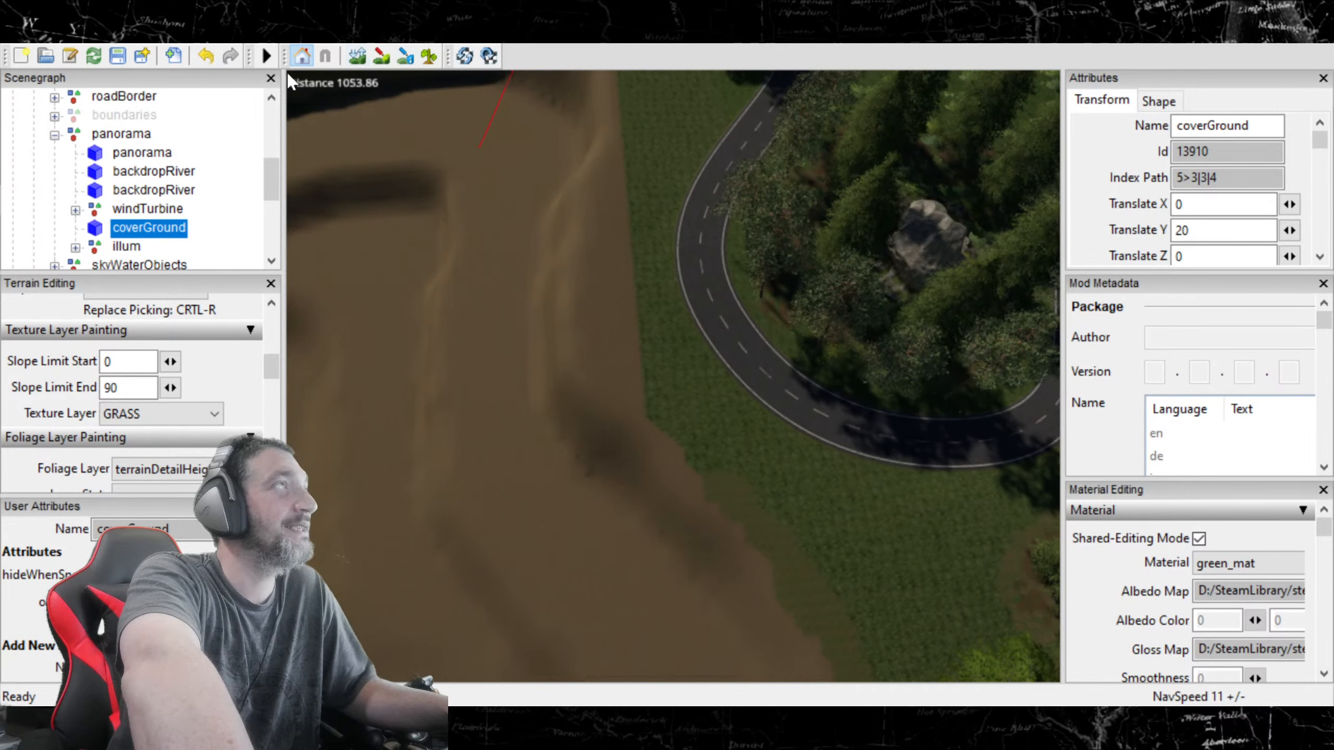
click(381, 56)
scroll(629, 174, up, 3)
click(627, 179)
mouse_move(631, 196)
mouse_down()
mouse_move(646, 380)
mouse_move(614, 351)
mouse_move(611, 226)
mouse_up()
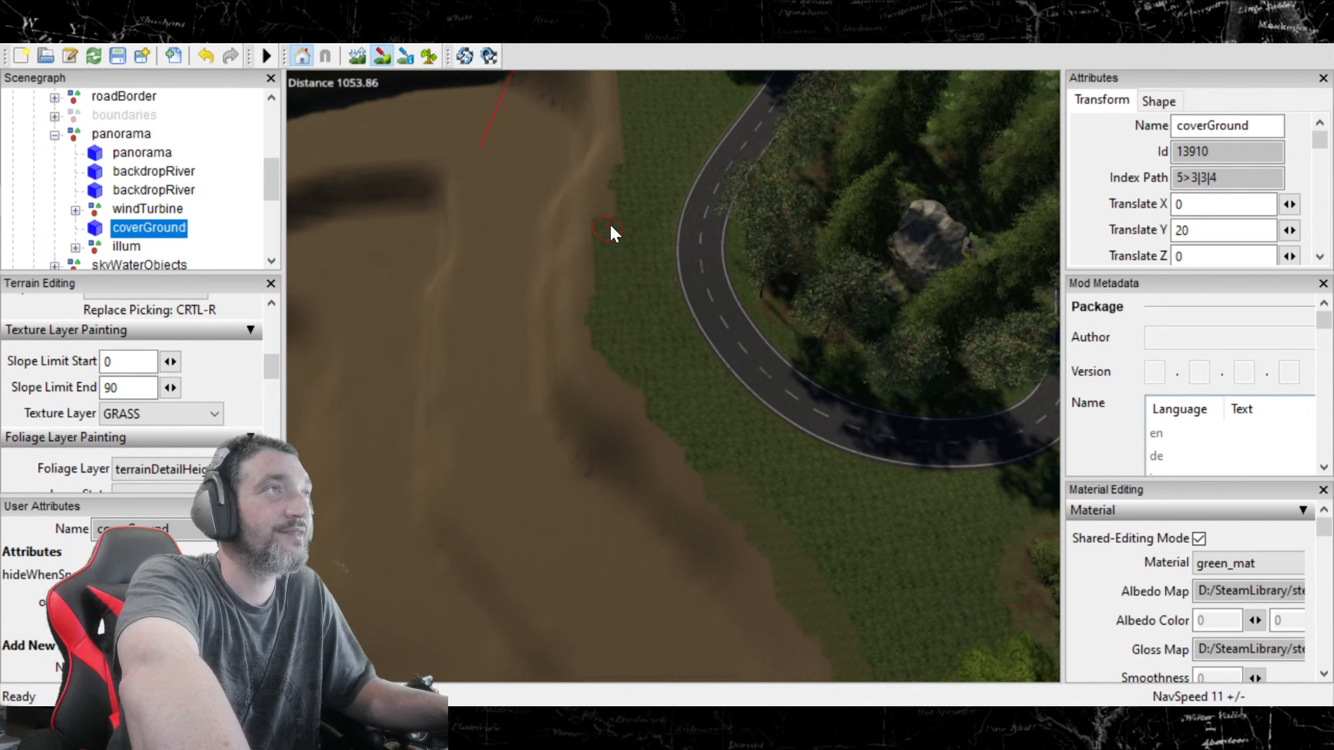
click(376, 51)
Step: Examine the field's perimeter, from the terraced slope and tree-lined ditch verge round to the road bend
mouse_move(617, 226)
alt+mouse_down()
mouse_move(529, 129)
mouse_move(406, 124)
mouse_move(389, 102)
mouse_move(298, 89)
mouse_move(316, 97)
alt+mouse_up()
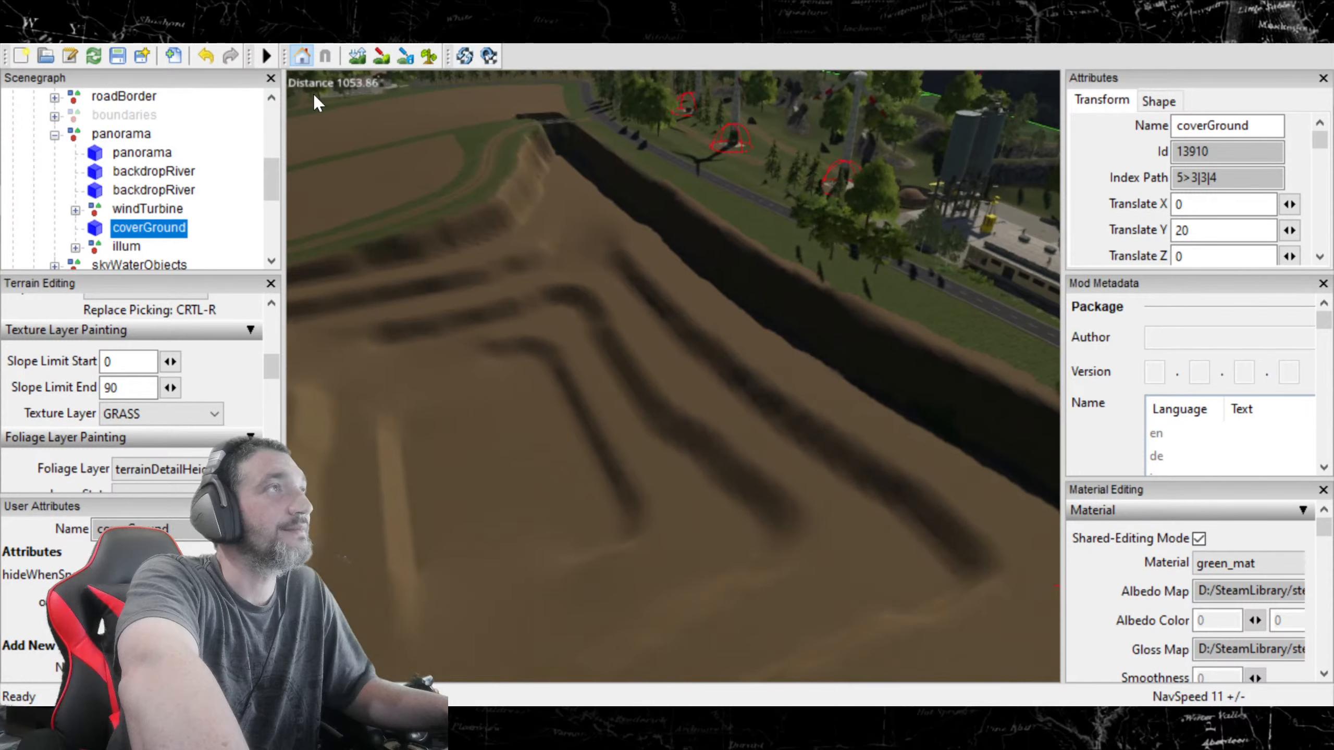
alt+drag(497, 459, 240, 388)
scroll(209, 381, up, 4)
scroll(212, 391, up, 4)
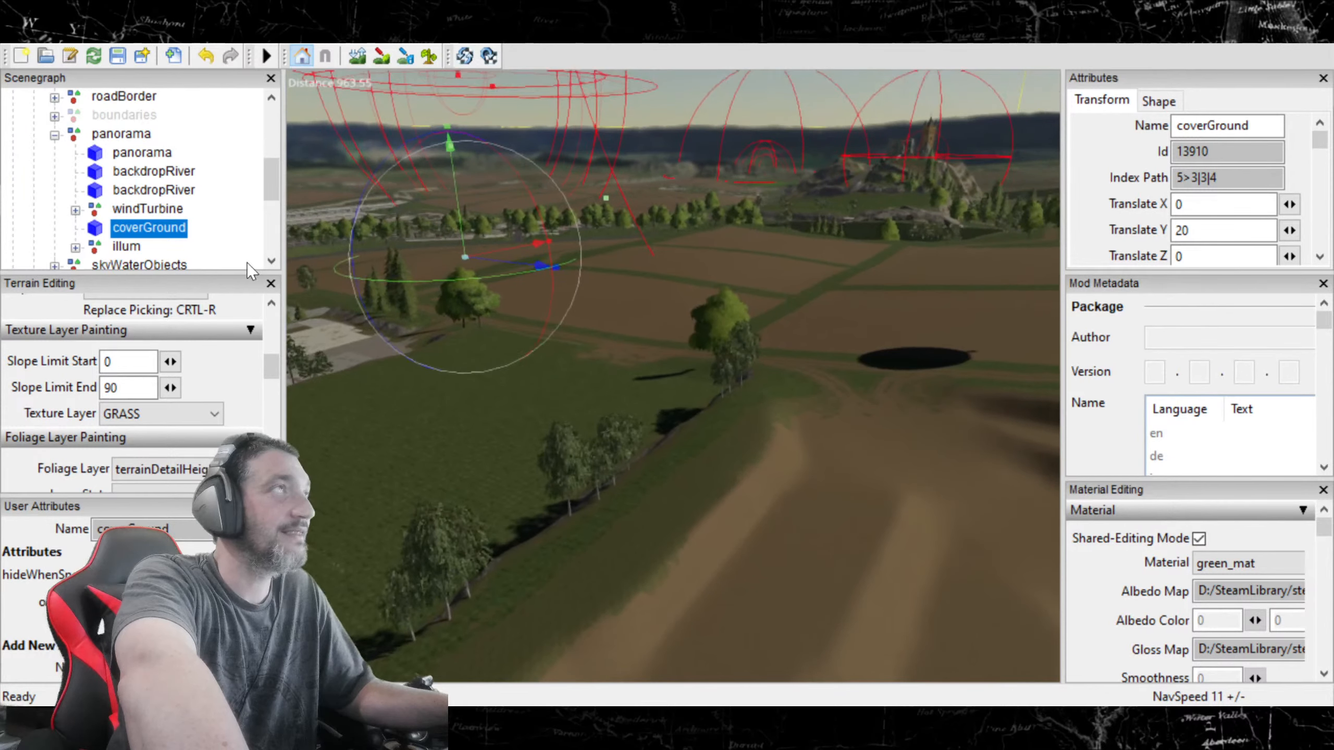
click(384, 54)
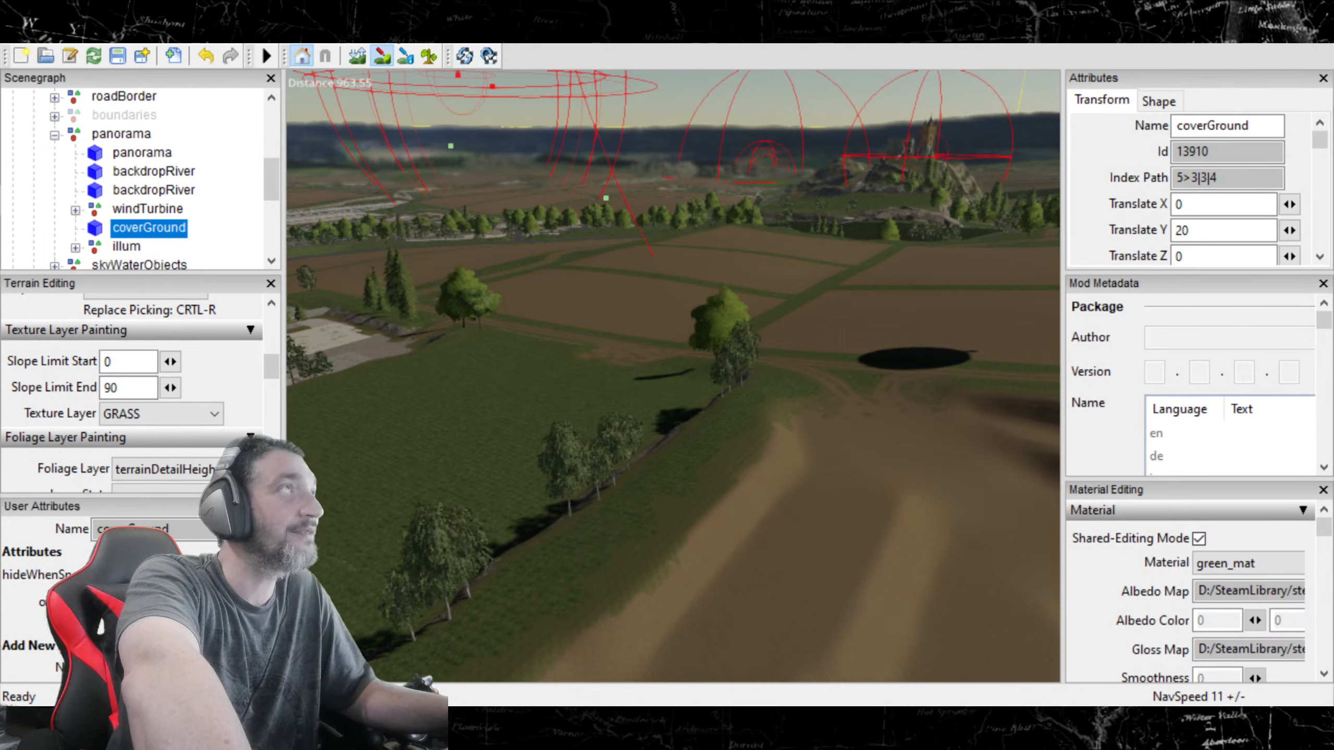
click(380, 62)
scroll(485, 369, down, 2)
alt+drag(486, 368, 378, 341)
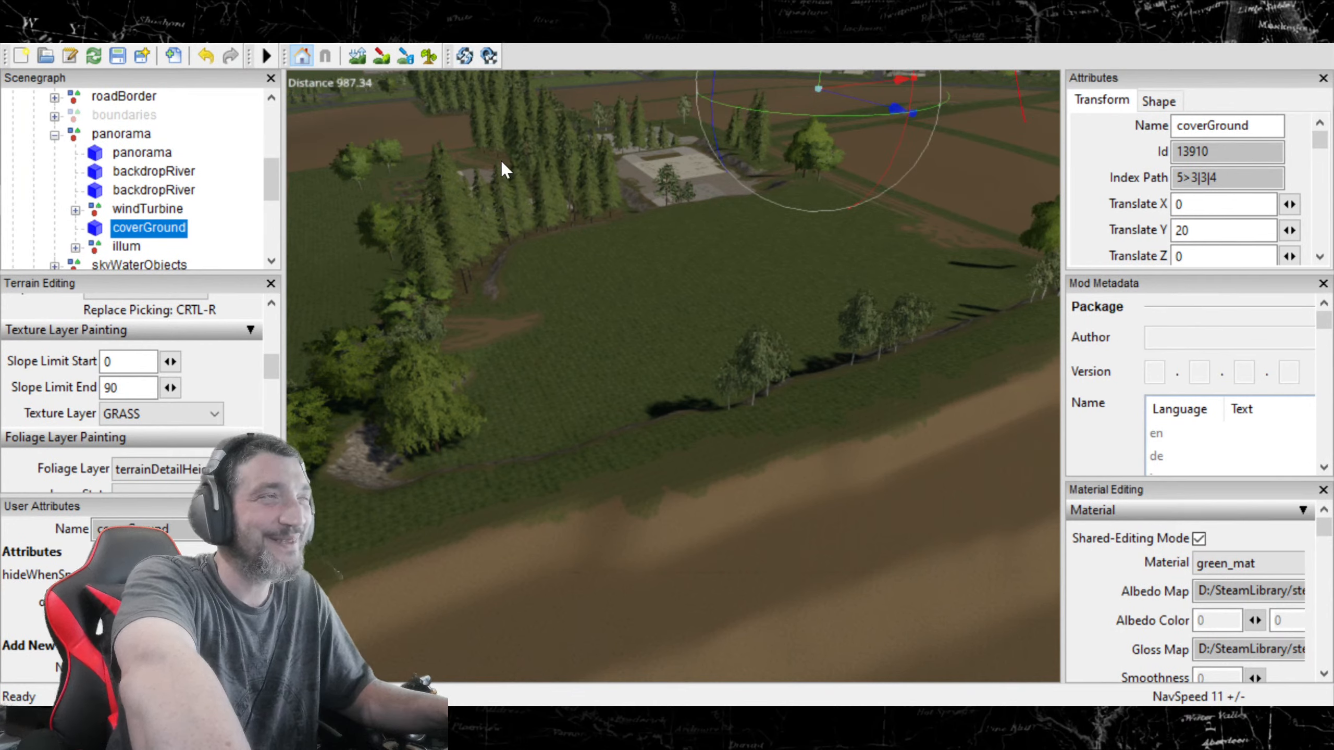
click(381, 55)
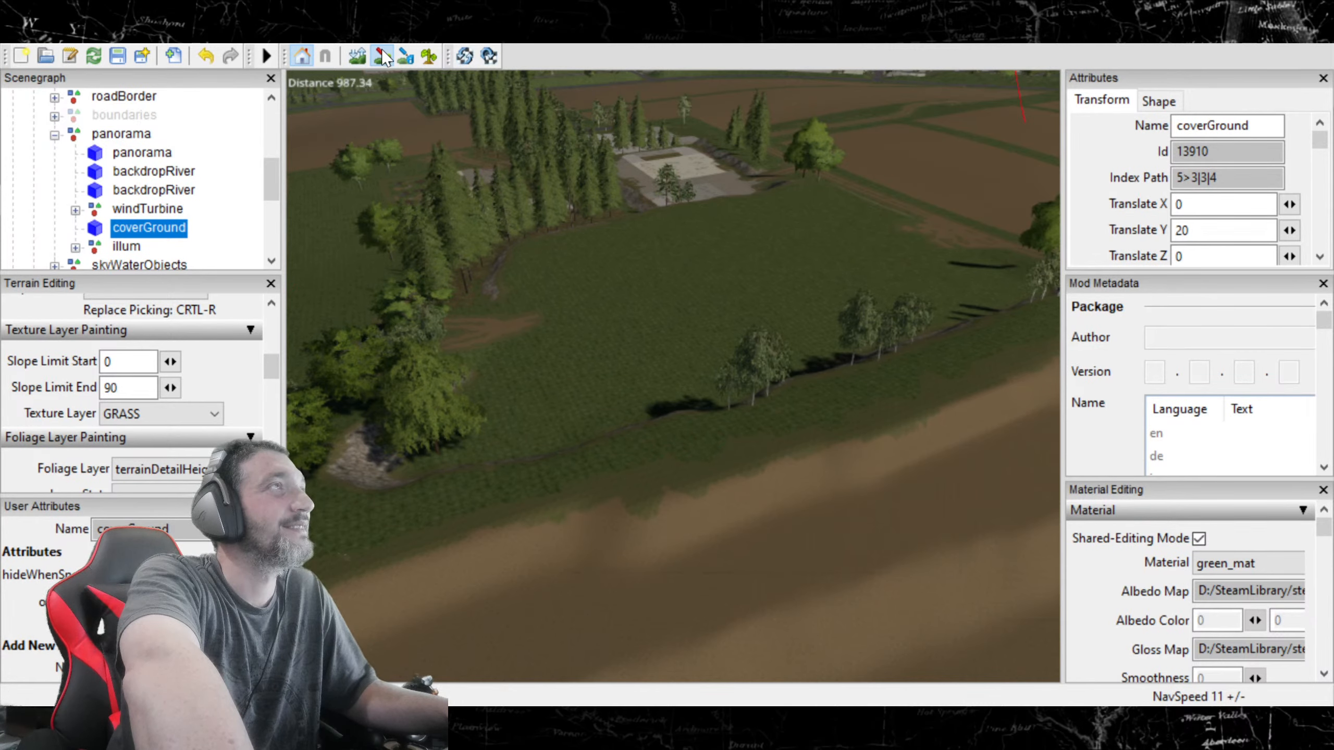
alt+drag(528, 353, 299, 370)
alt+drag(654, 411, 322, 400)
alt+drag(597, 437, 499, 325)
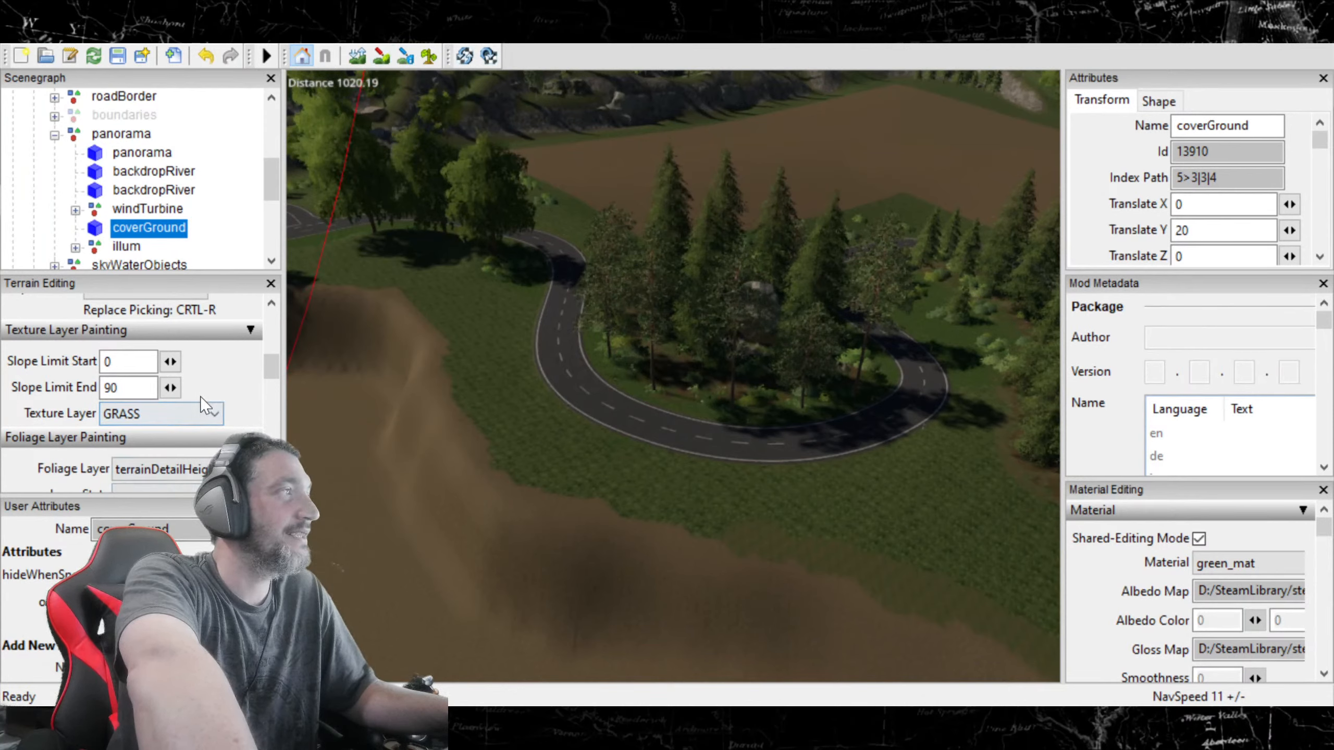
Step: Paint a grassRough01 strip along the field edge beside the road bend to soften the border with the soil
click(200, 413)
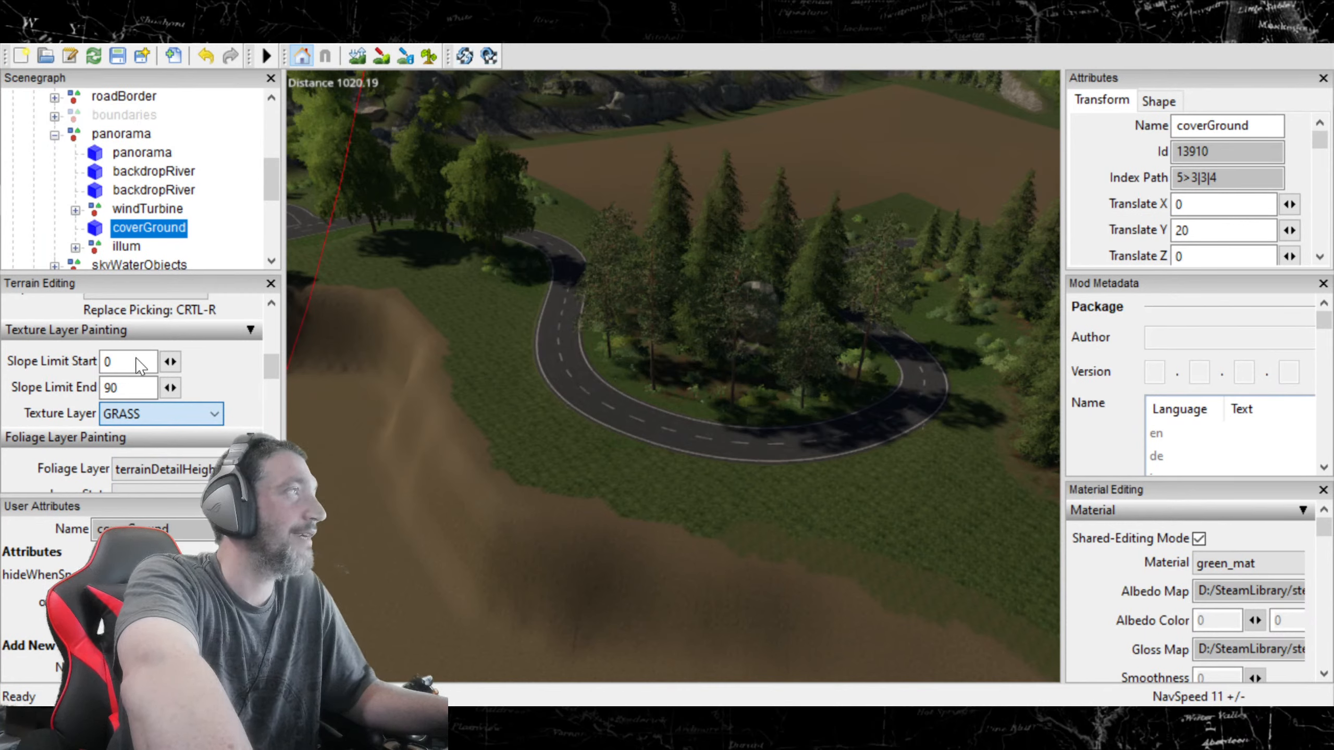
click(129, 339)
click(382, 56)
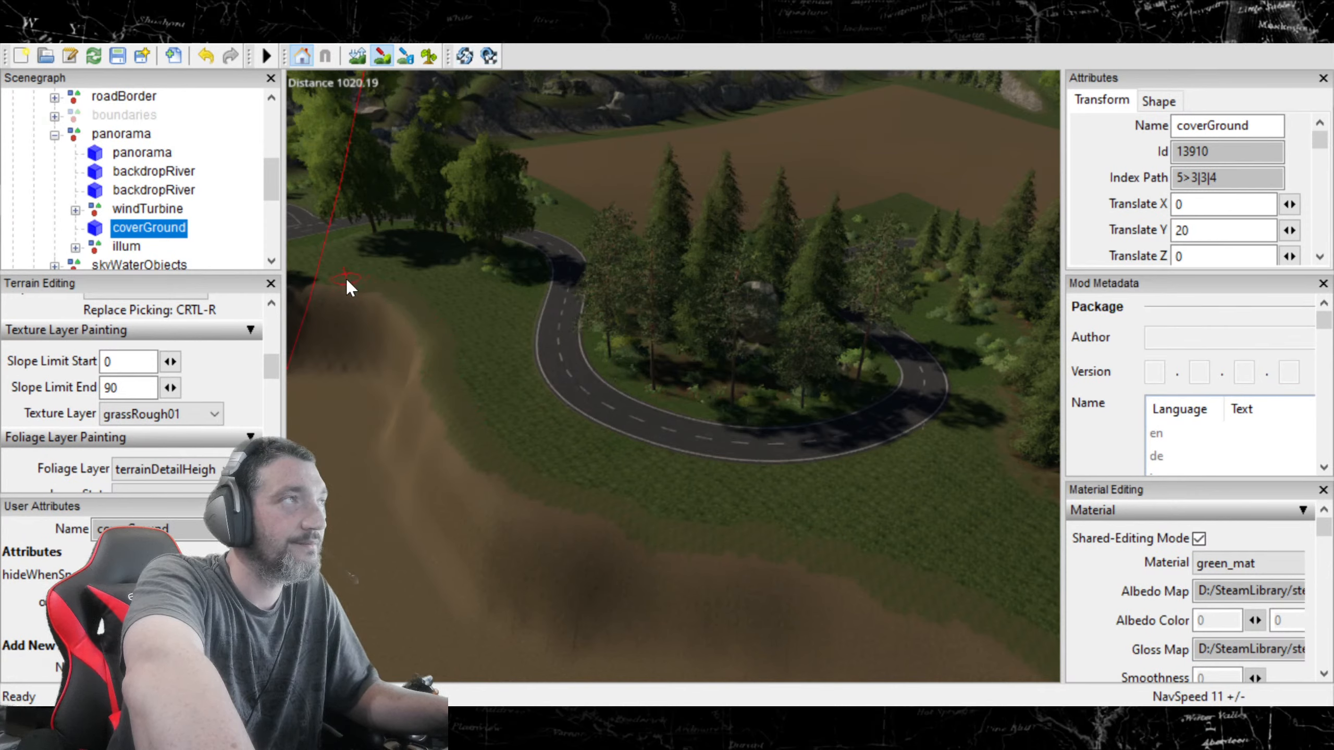
click(380, 58)
Step: Paint grassRough01 over the bare soil along the ditch bank beneath the roadside trees
alt+drag(616, 380, 311, 550)
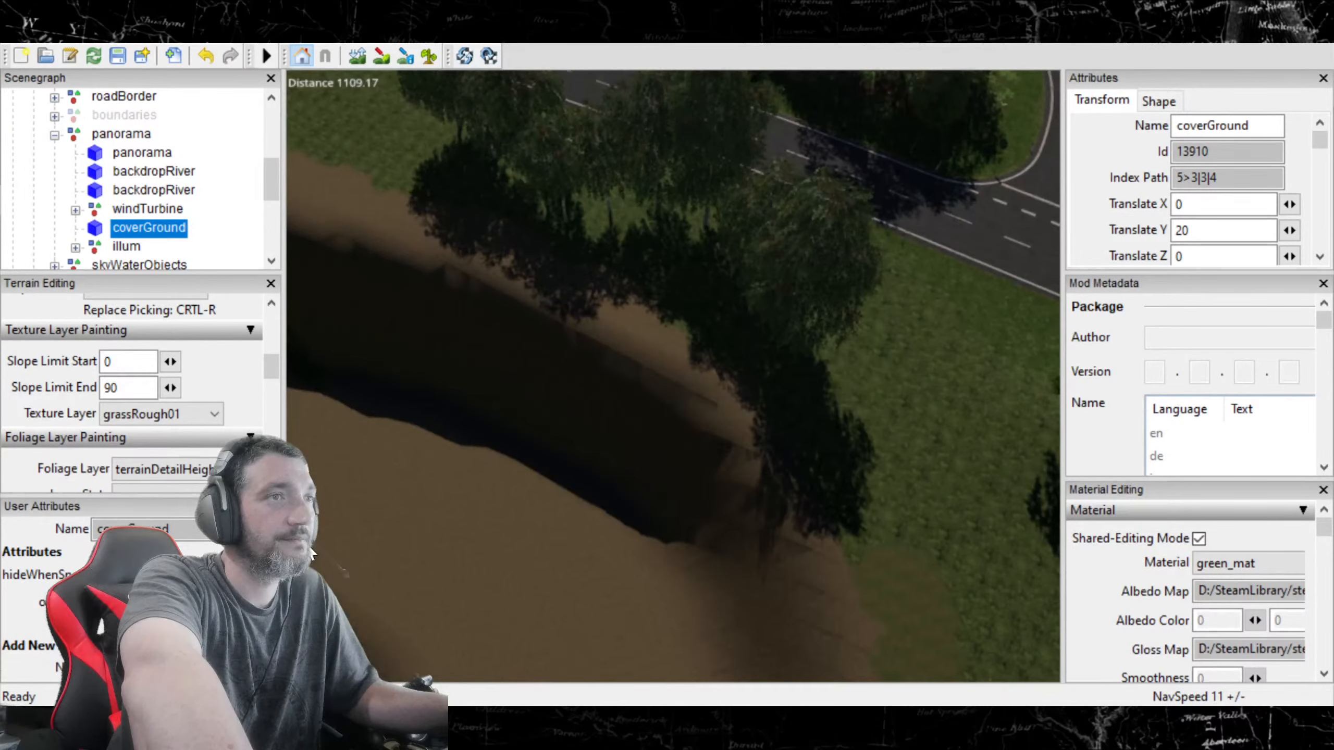
click(382, 56)
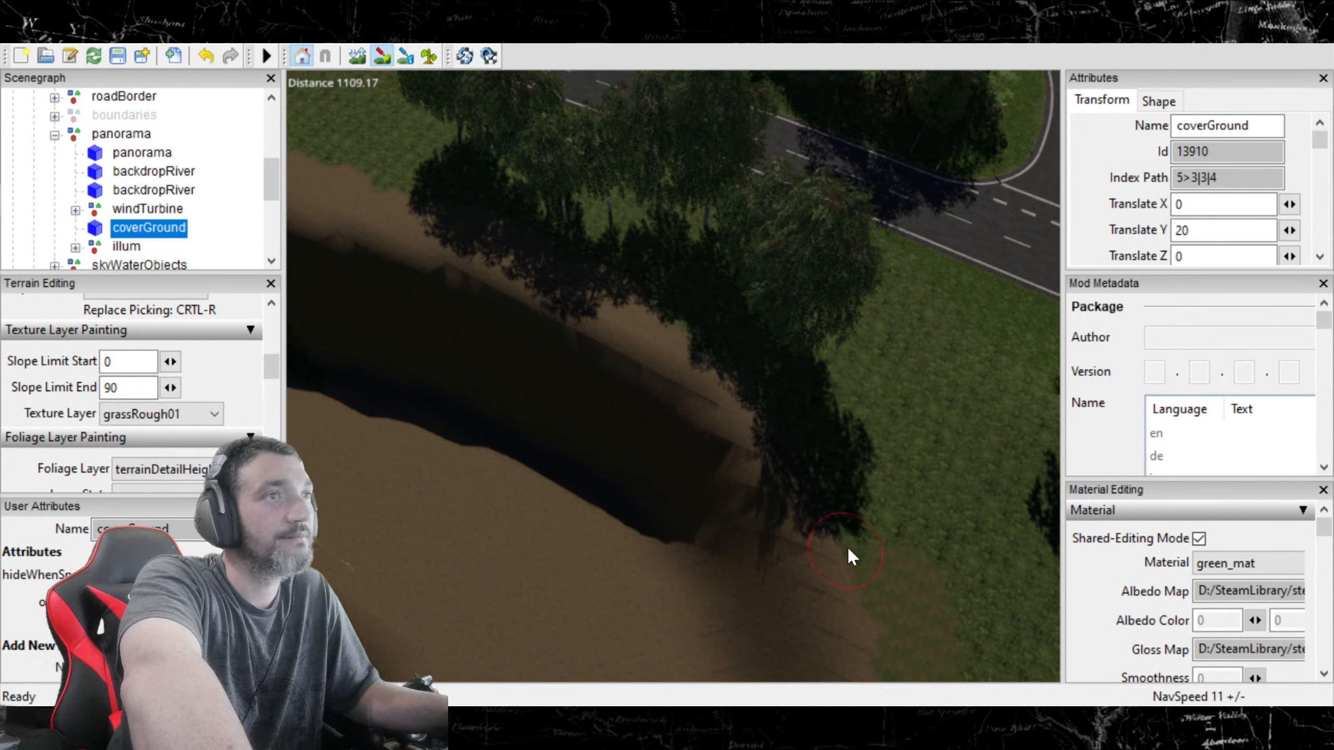
mouse_move(741, 395)
mouse_down()
mouse_move(507, 251)
mouse_move(398, 217)
mouse_move(270, 145)
mouse_up()
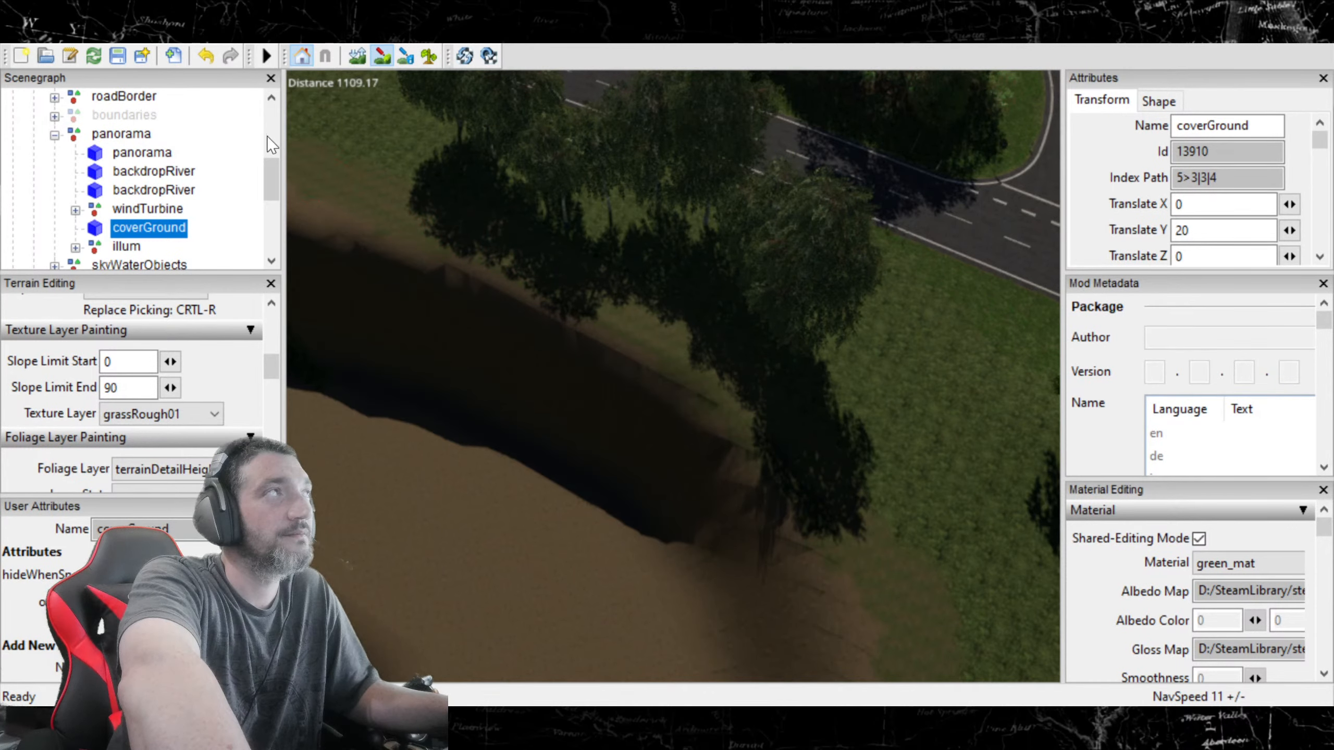
click(381, 56)
mouse_move(654, 417)
alt+mouse_down()
mouse_move(478, 276)
mouse_move(467, 232)
alt+mouse_up()
click(382, 56)
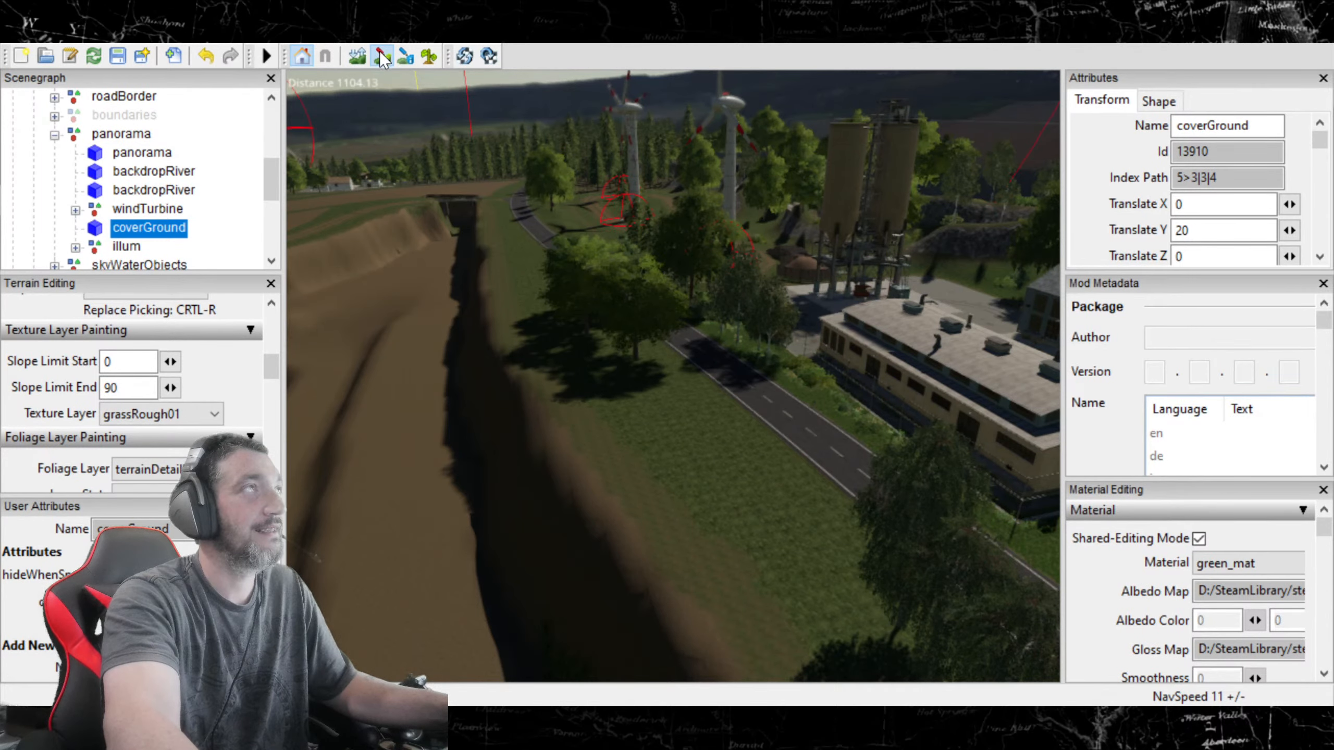
Step: Paint GRASS along the verge between the curved dirt track and the steep bank of the terraced field
alt+drag(538, 192, 315, 304)
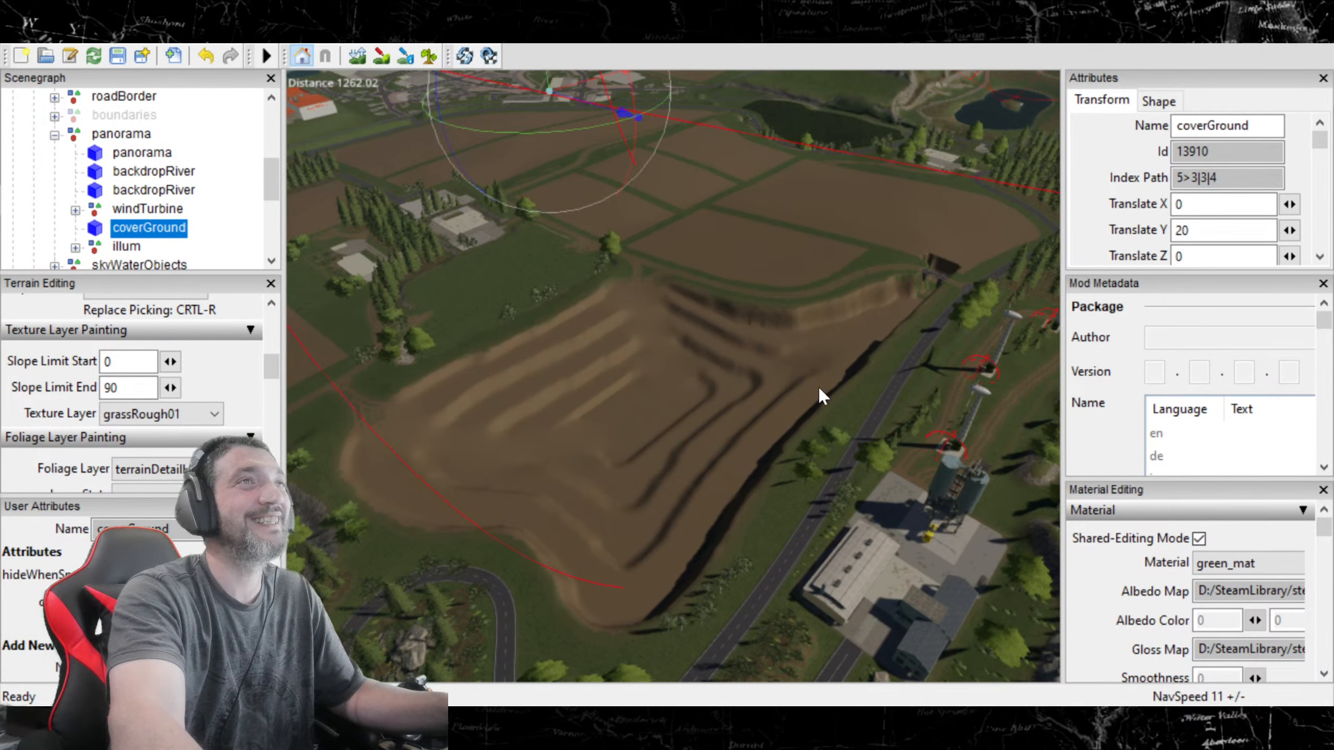
scroll(642, 639, up, 3)
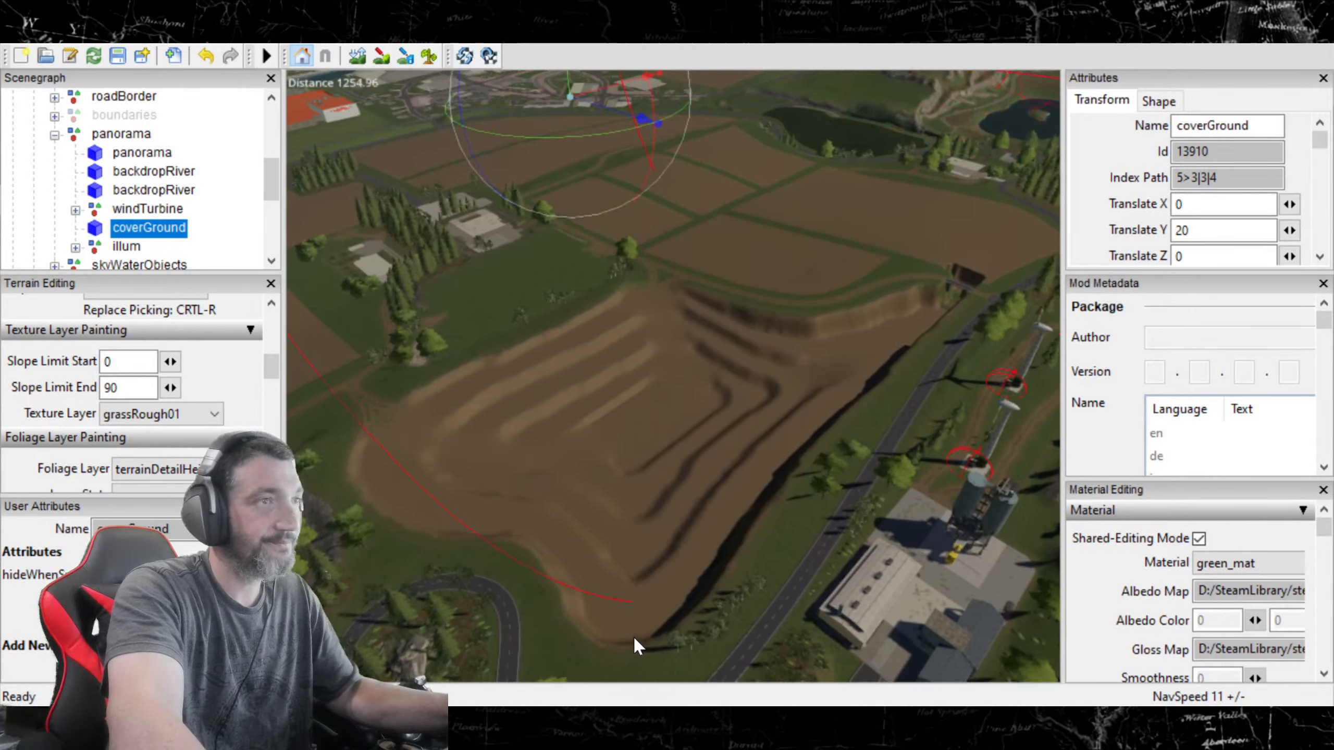
scroll(633, 633, up, 3)
scroll(606, 667, up, 3)
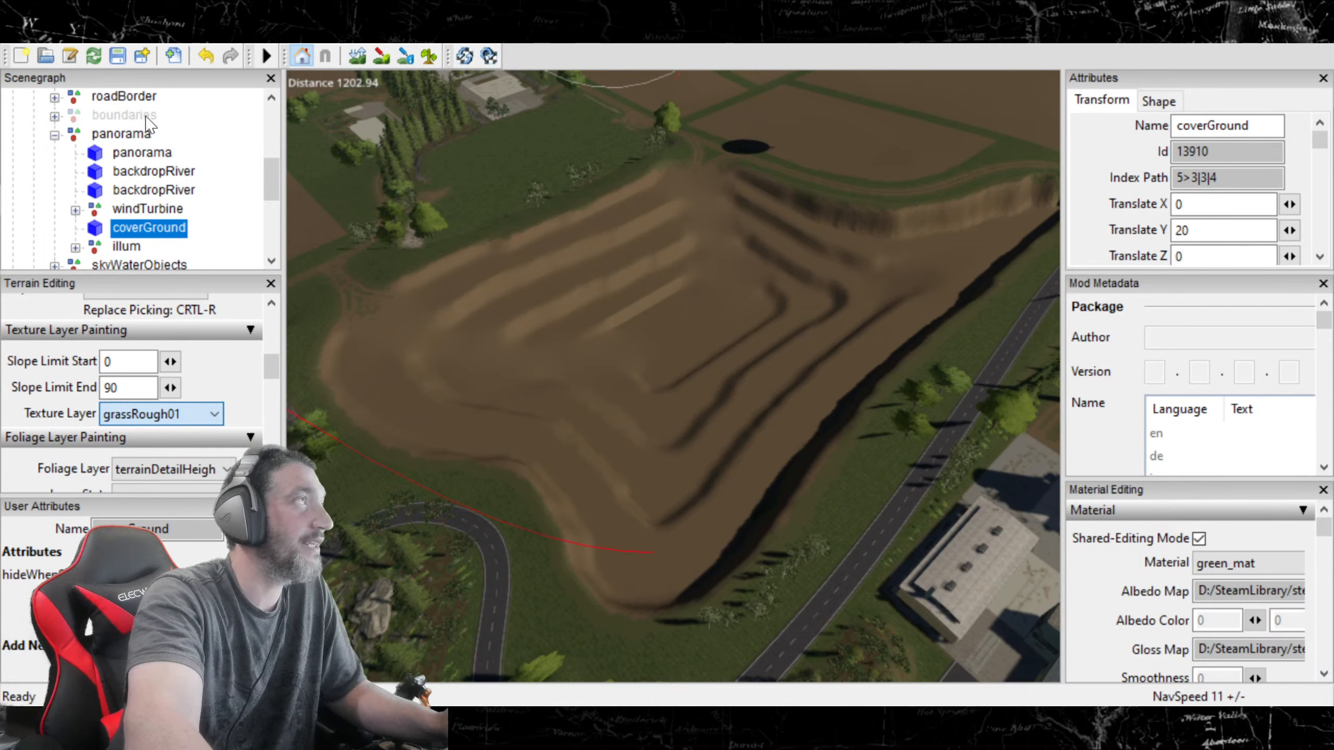
click(130, 83)
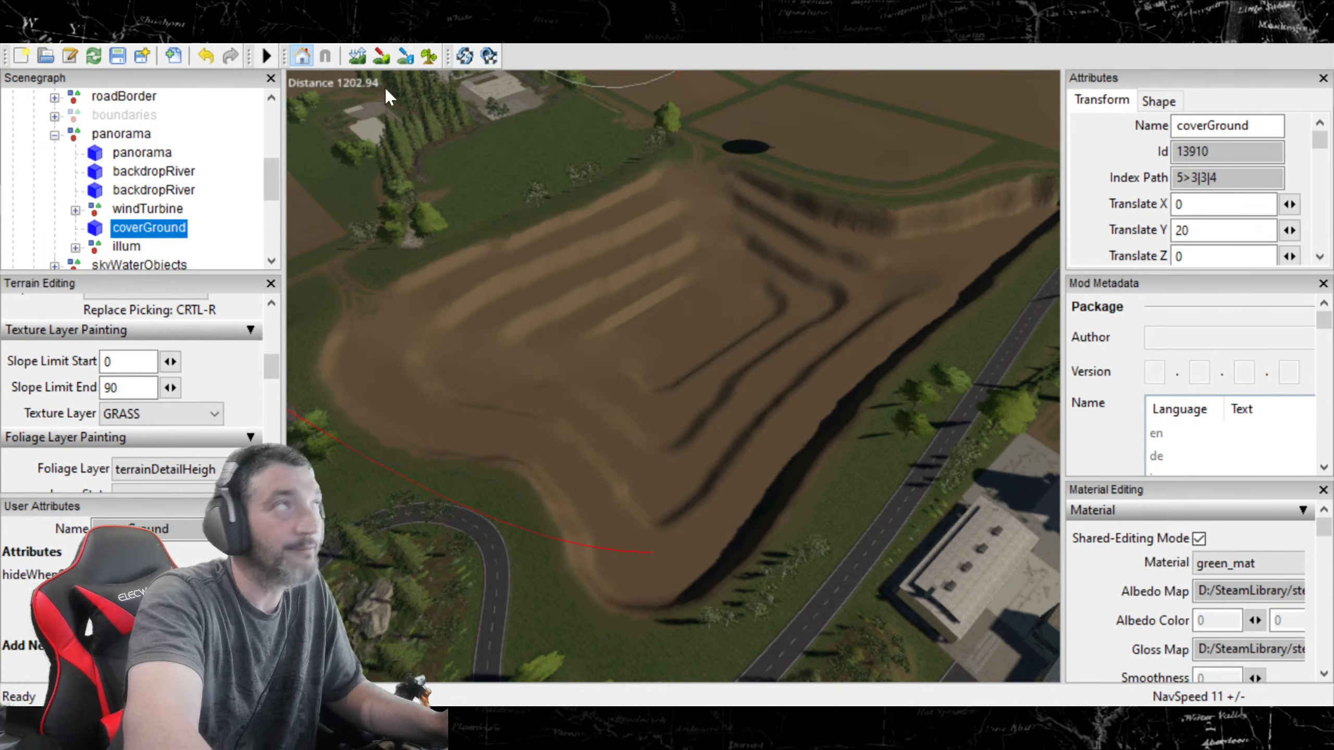
click(382, 54)
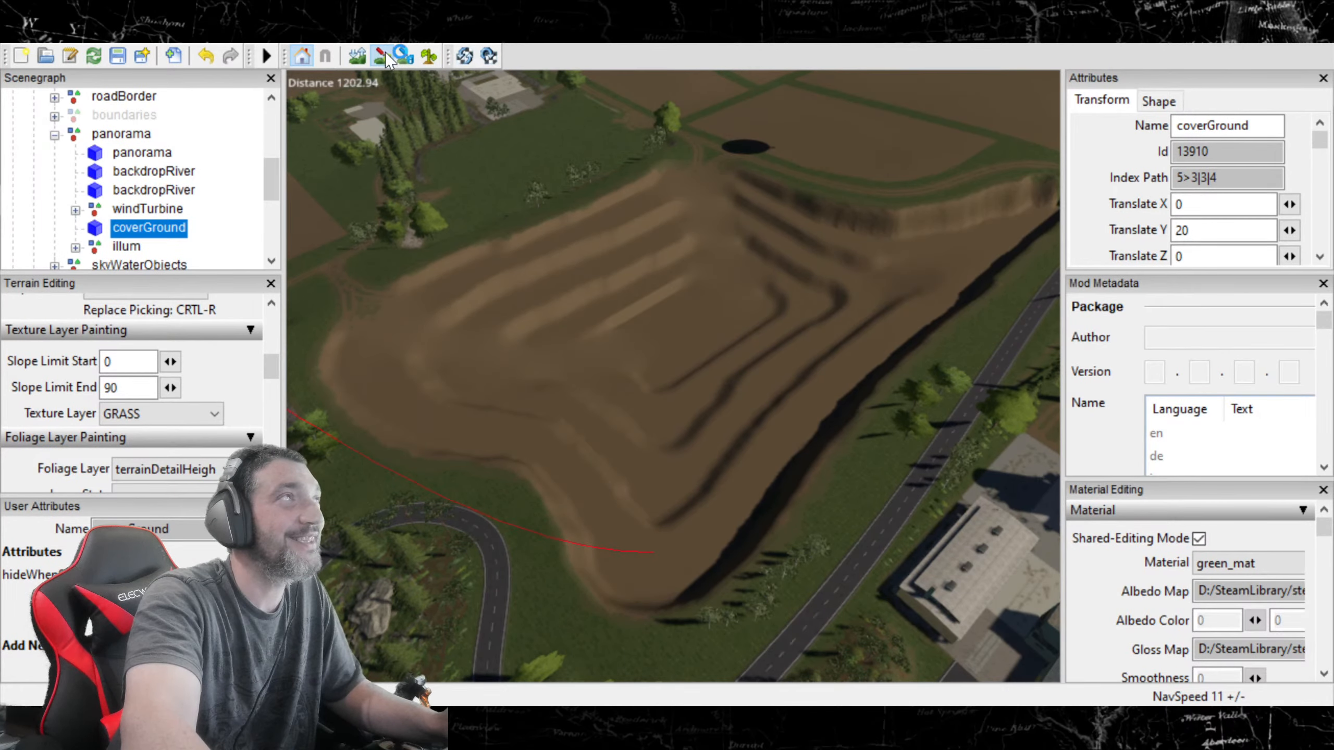
alt+drag(308, 262, 155, 341)
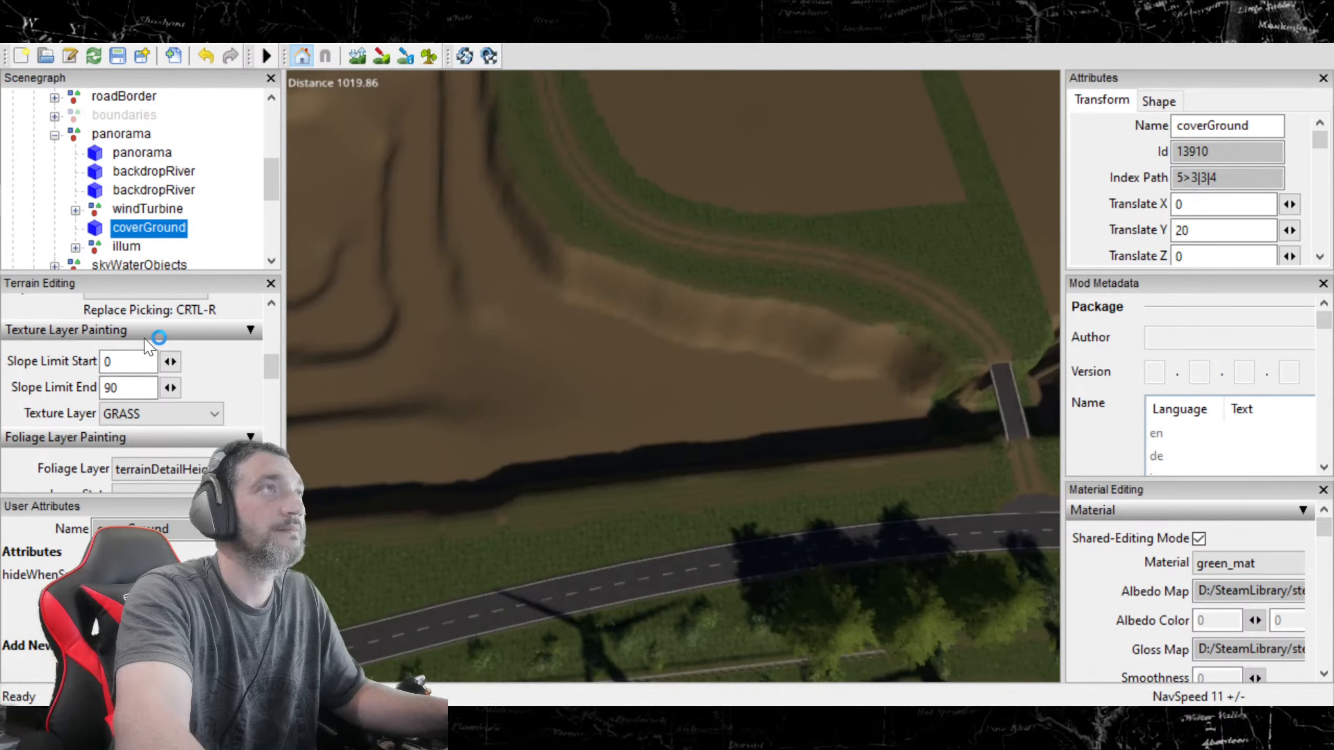
click(382, 56)
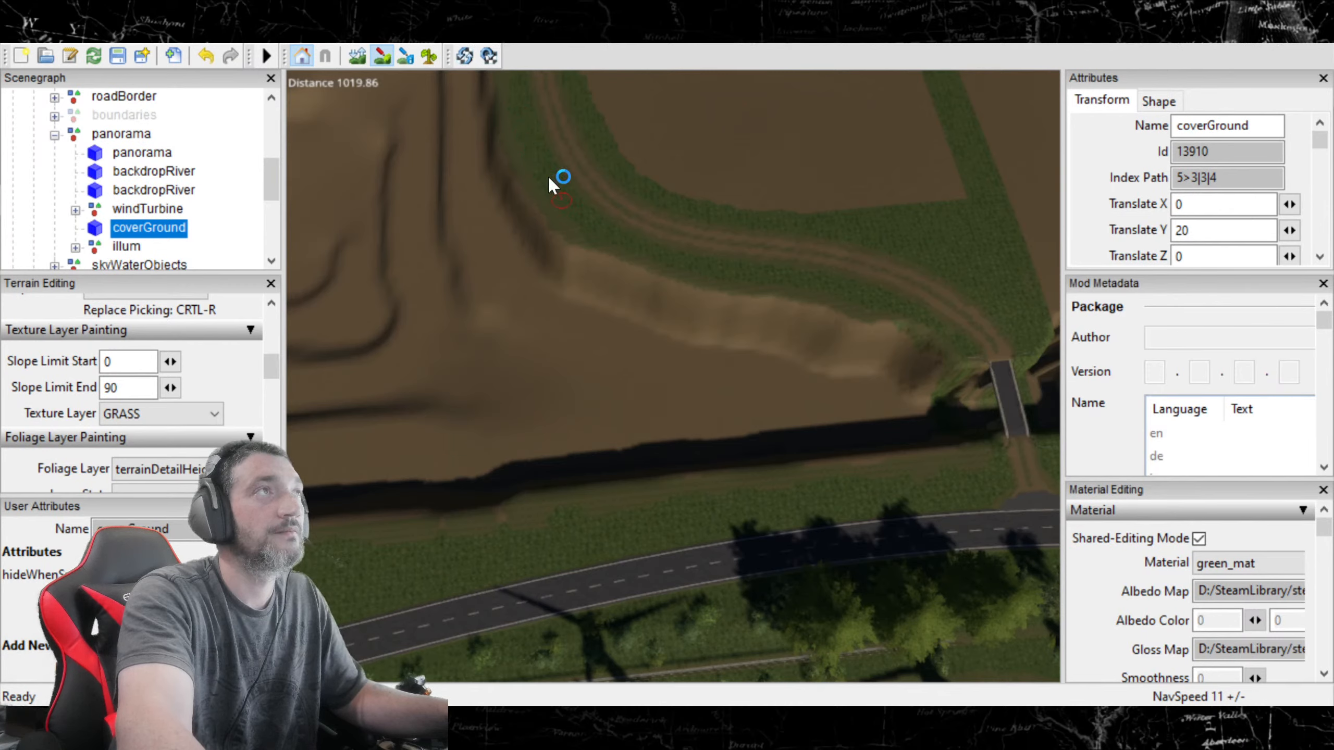
click(384, 56)
alt+drag(581, 422, 553, 363)
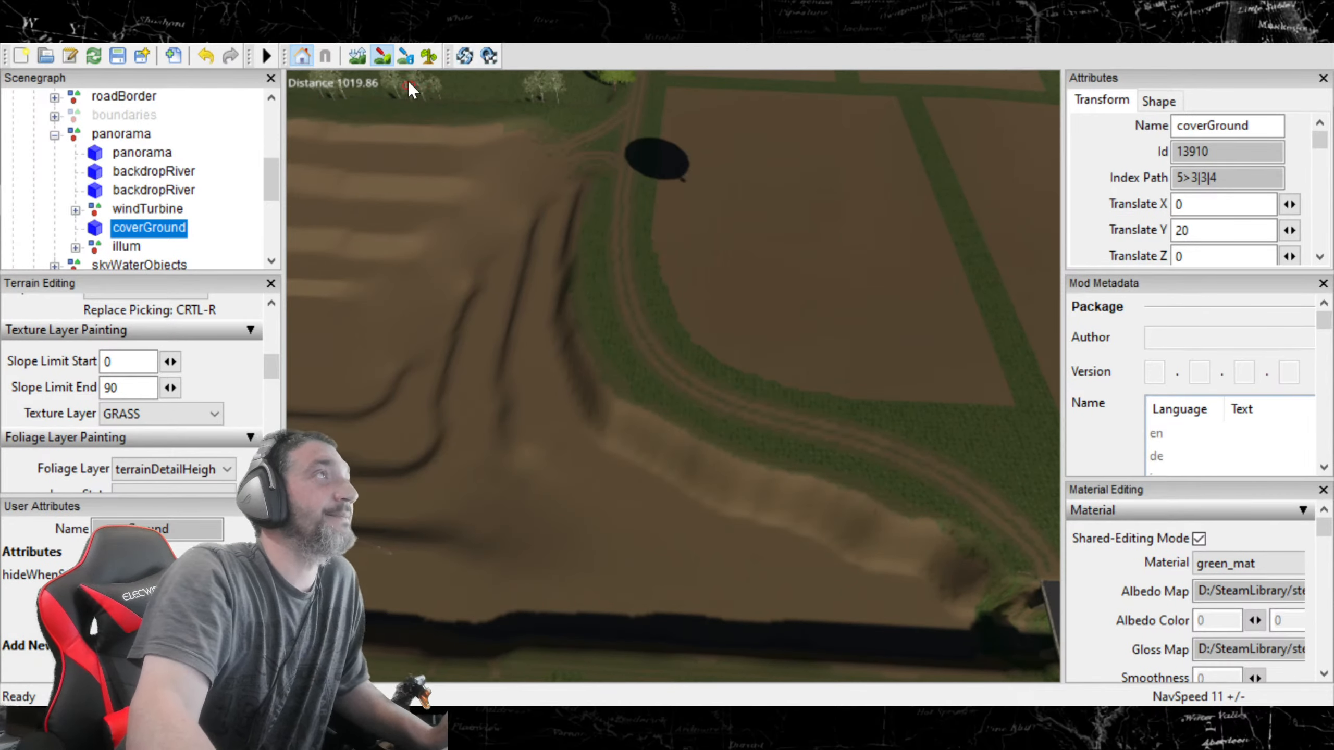
click(382, 61)
alt+drag(649, 427, 584, 482)
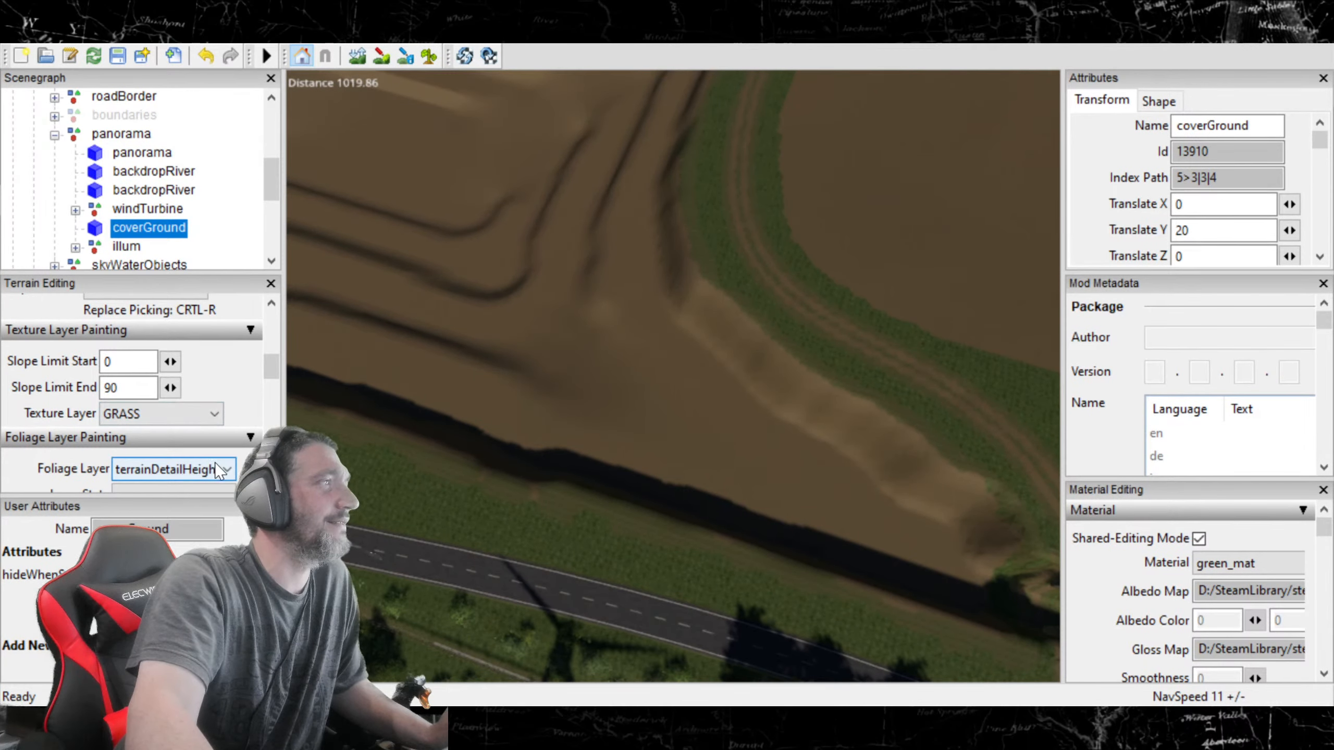
Step: Paint grassRough04 along the upper edge of the steep bank between the bridge and the curved track
click(201, 409)
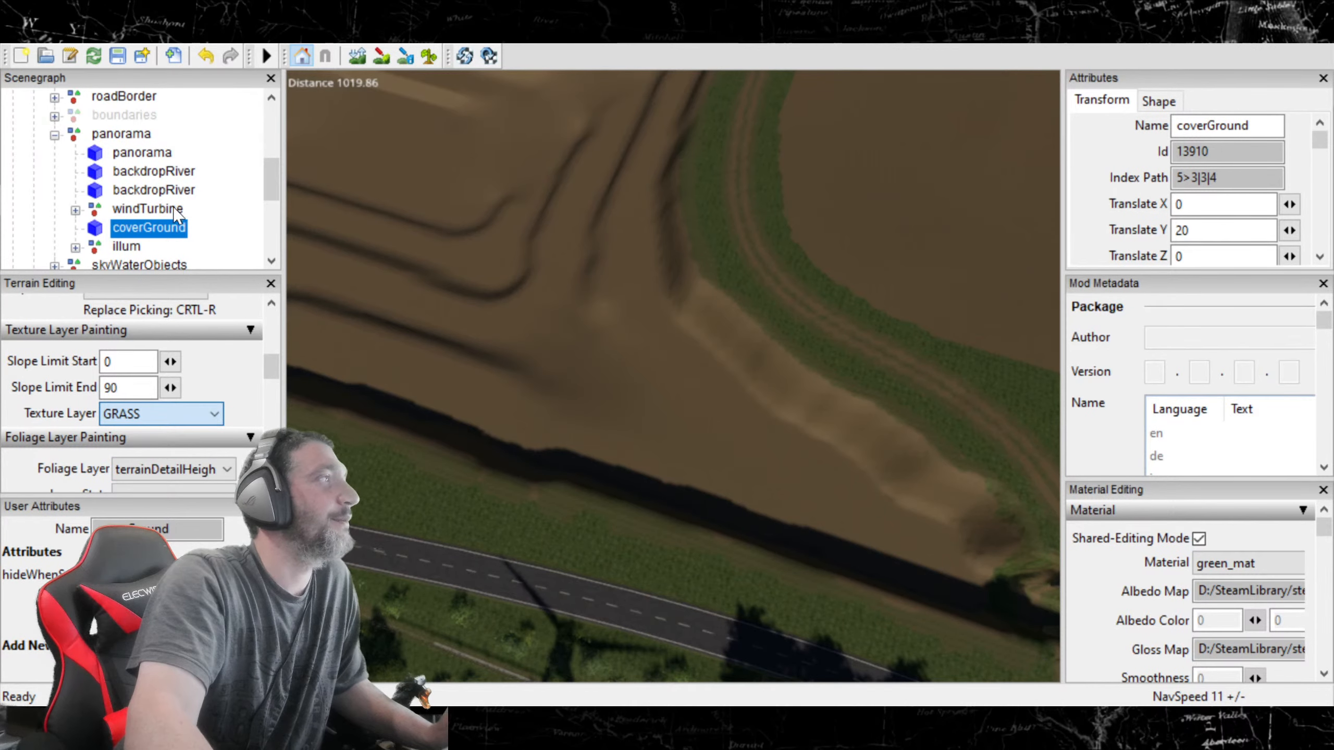
click(173, 430)
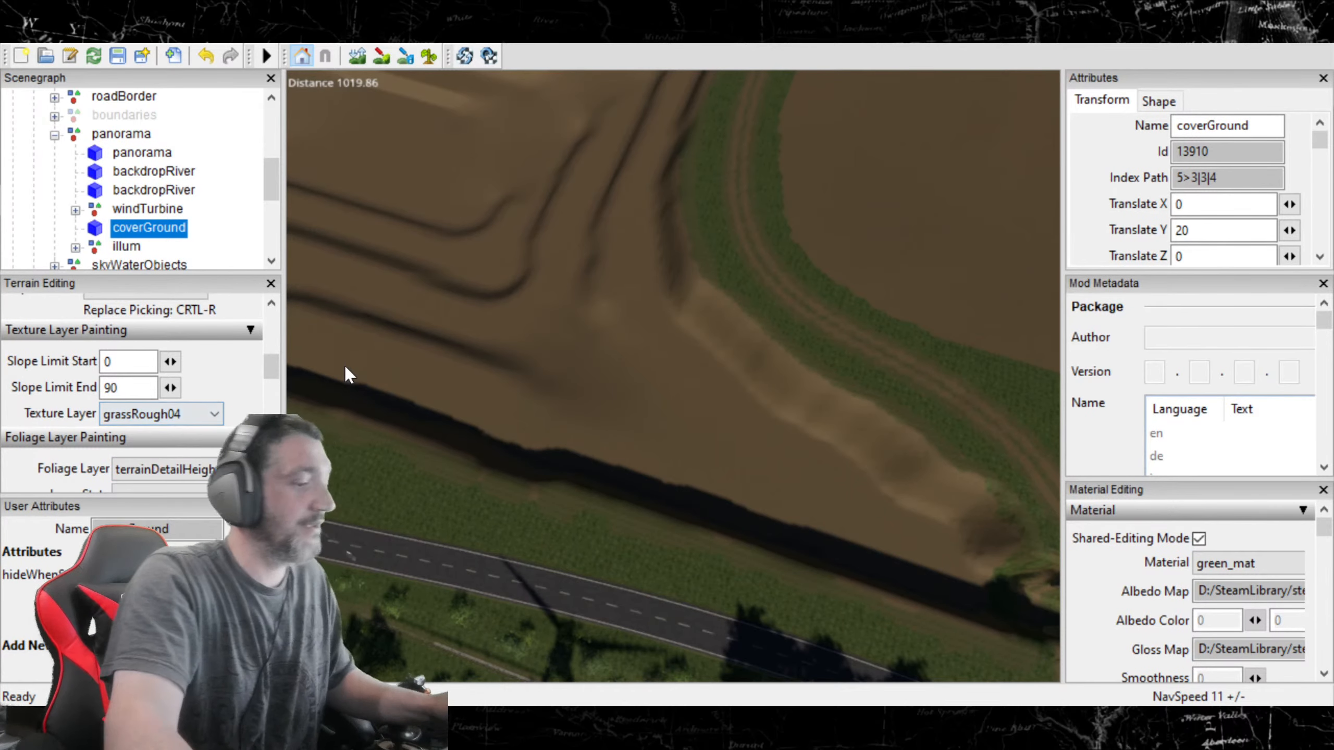
alt+drag(632, 456, 635, 368)
alt+drag(625, 268, 560, 354)
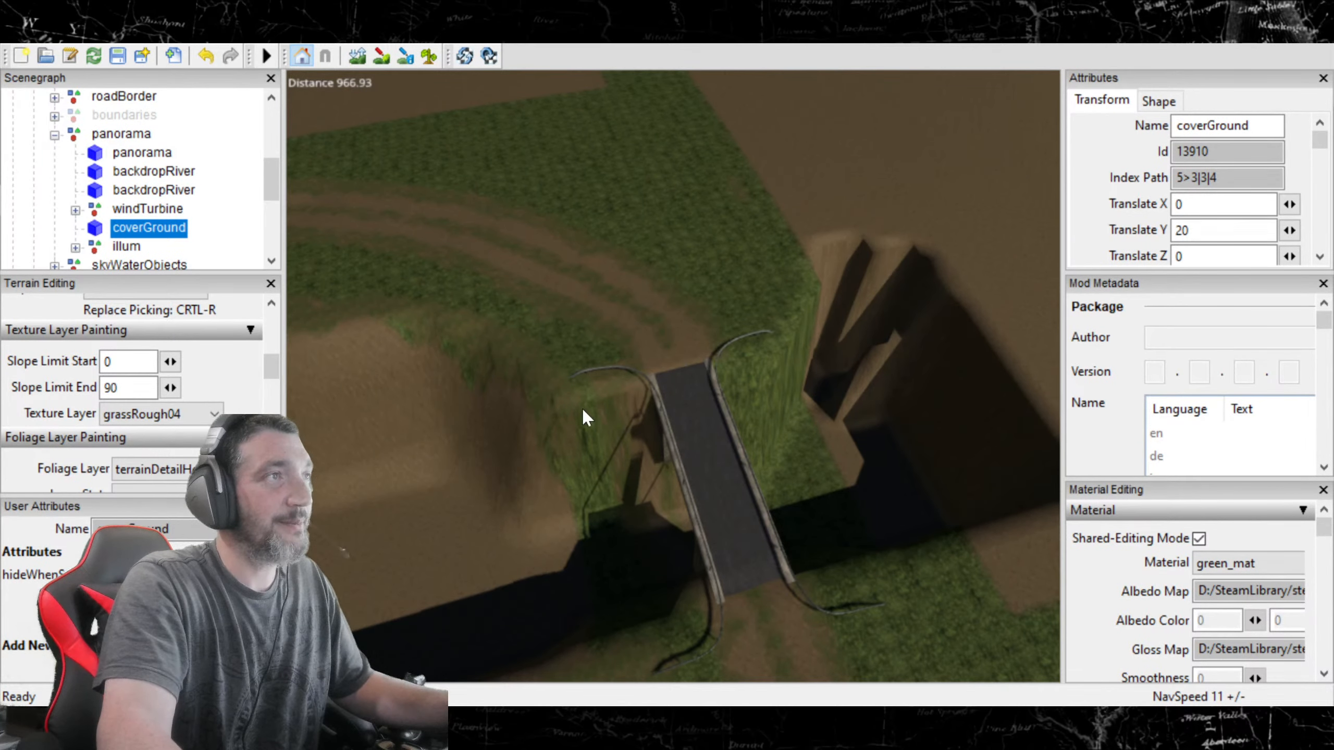
alt+drag(579, 481, 414, 357)
click(380, 56)
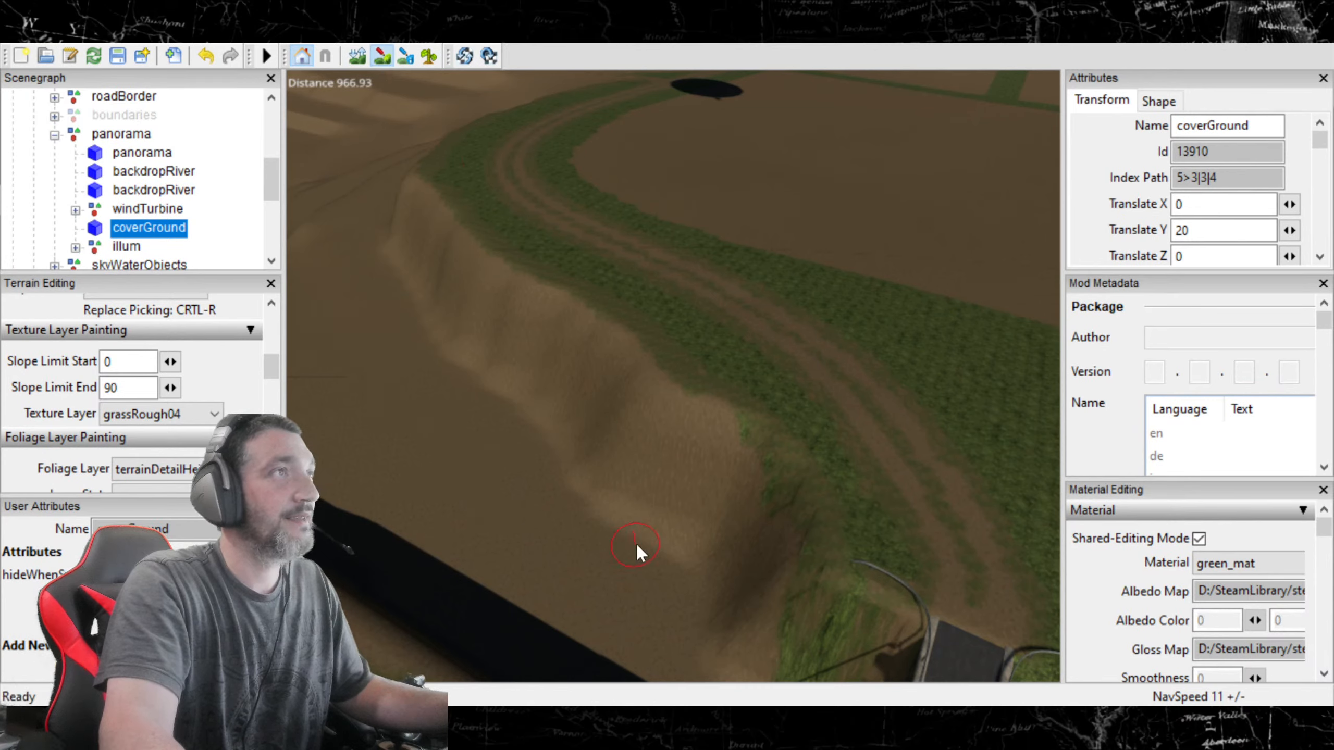
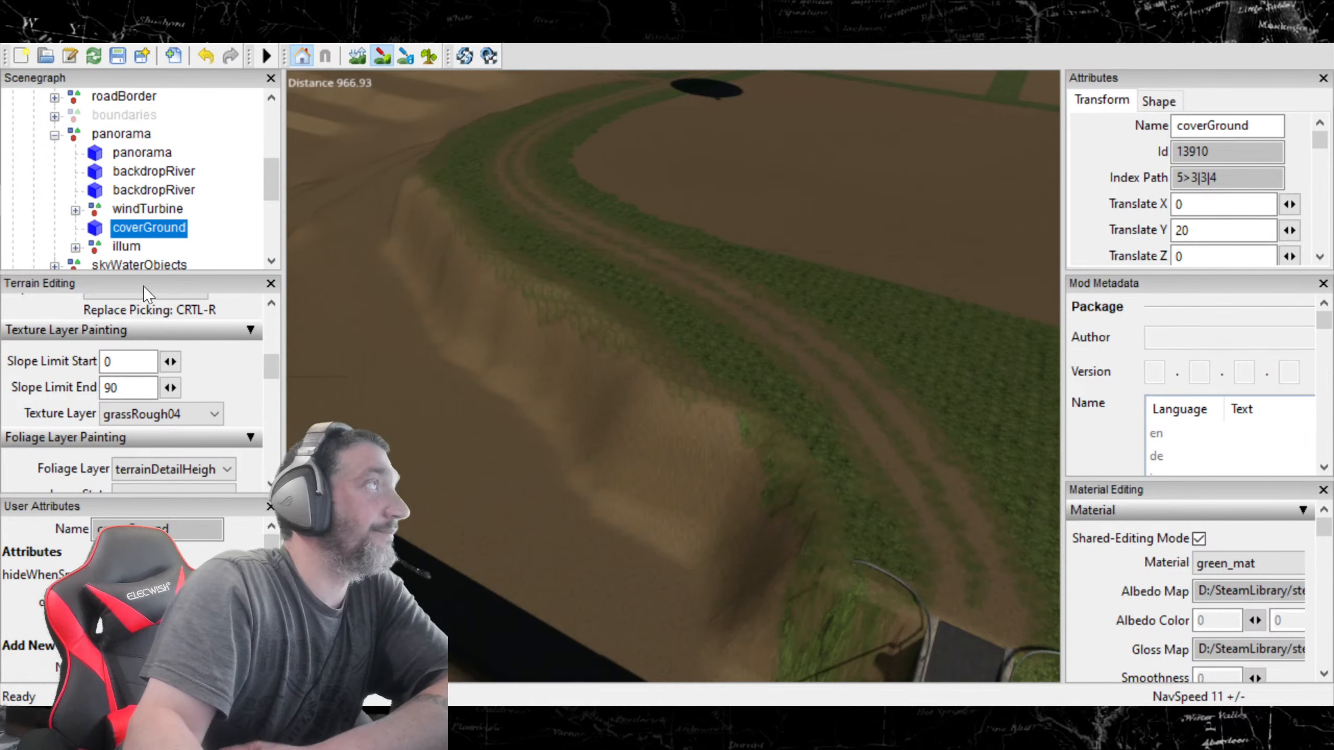
scroll(194, 417, down, 1)
scroll(194, 418, up, 1)
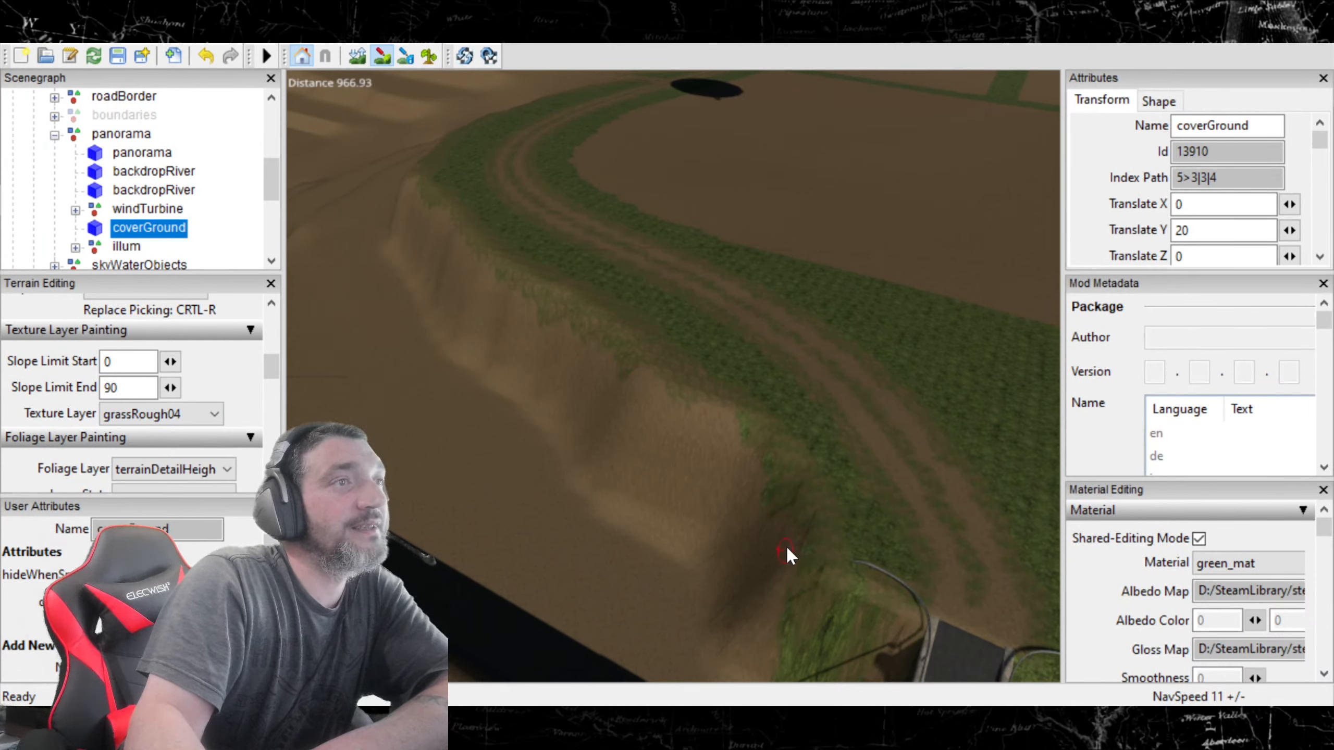
Step: Paint grassRough04 over the brown strip between the road verge and the ditch beside the bridge
click(382, 56)
alt+drag(448, 234, 422, 404)
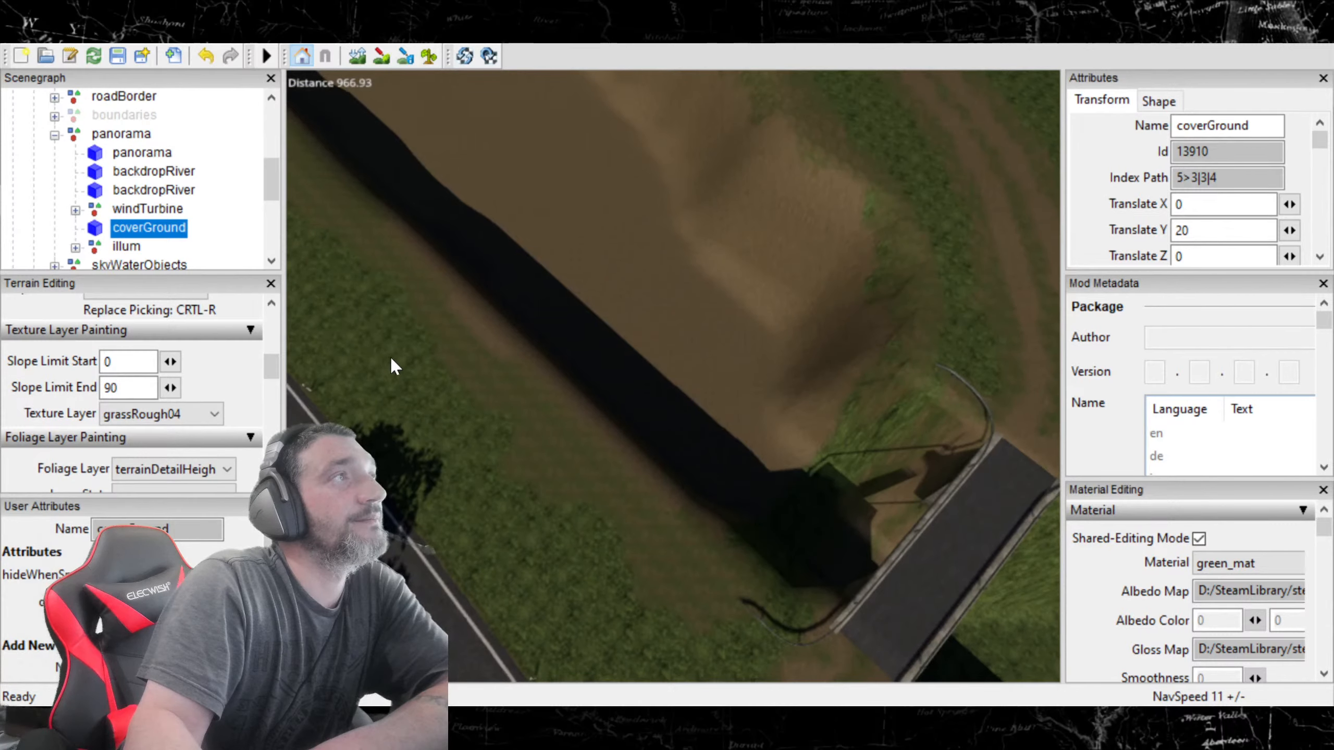
click(382, 56)
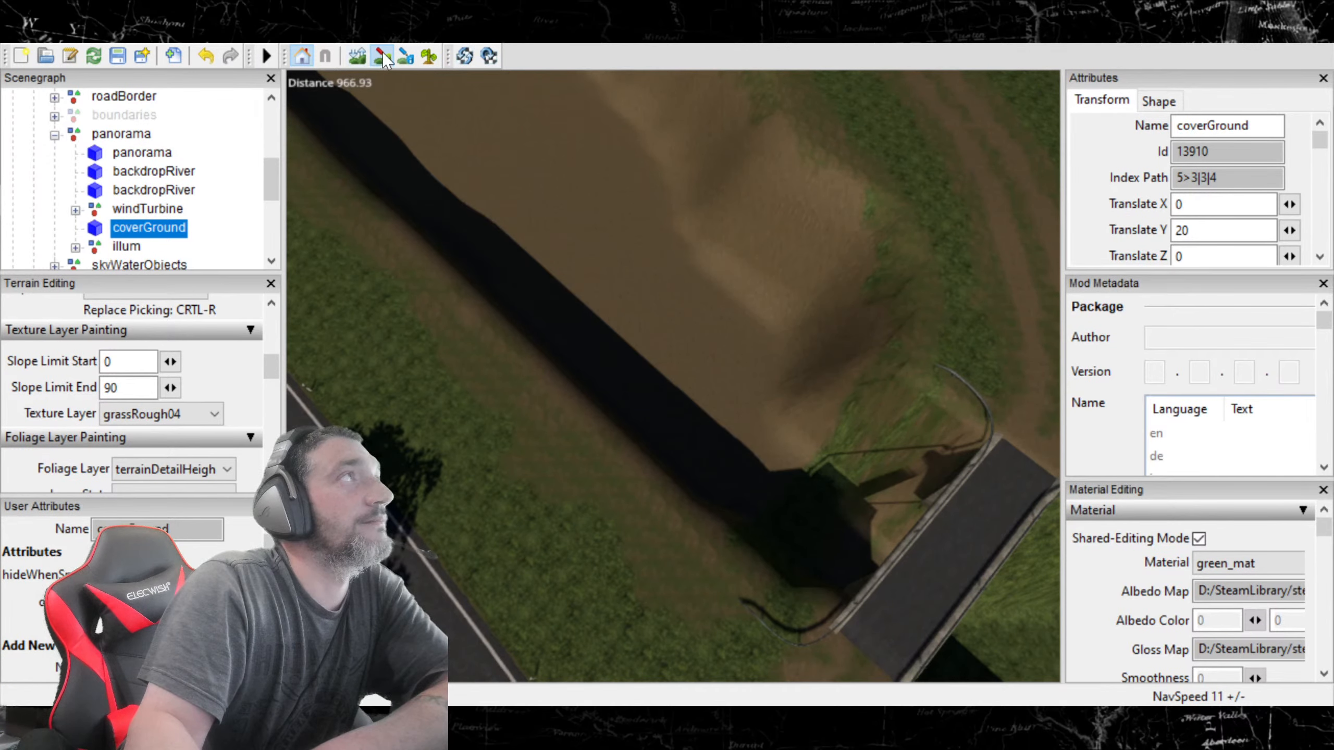
Step: Paint scattered ROUGHDIRT patches along the ditch side of the road verge, undoing an unwanted stroke
right_drag(566, 307, 486, 178)
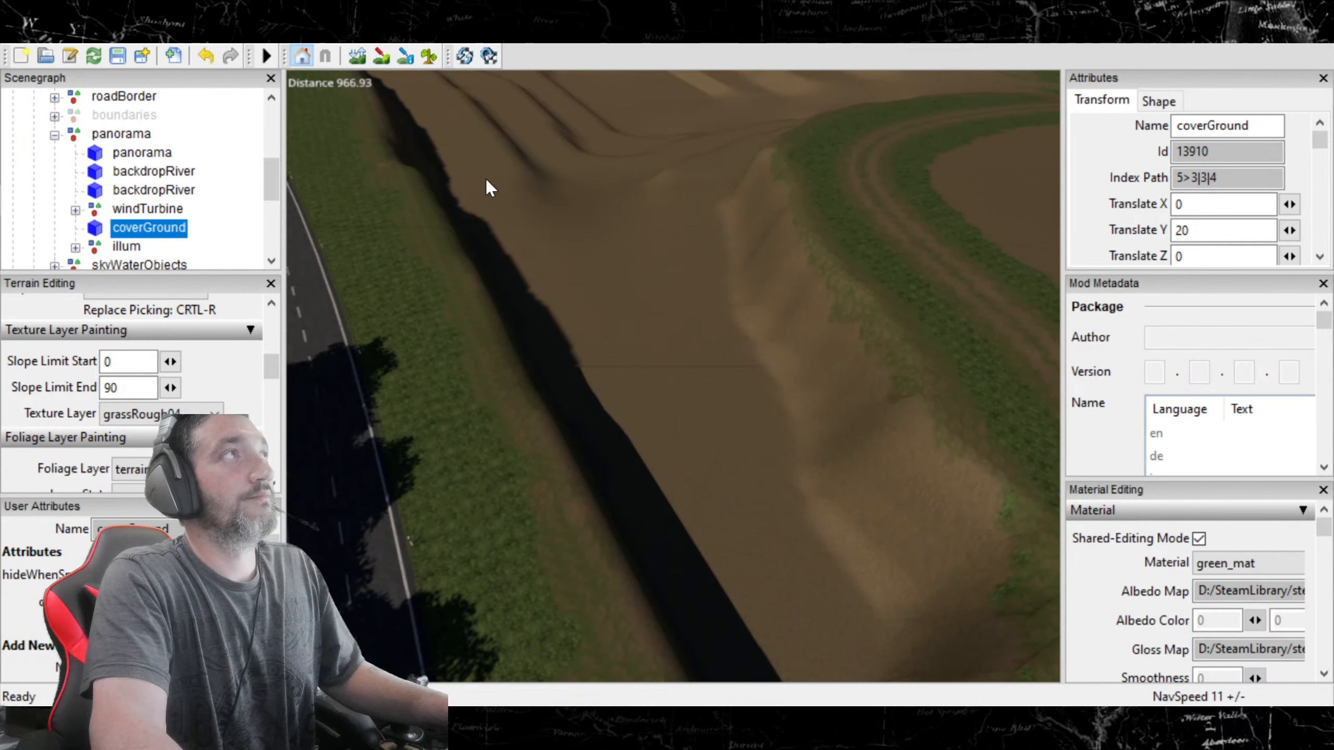
scroll(189, 416, up, 5)
scroll(183, 416, up, 4)
scroll(183, 416, up, 1)
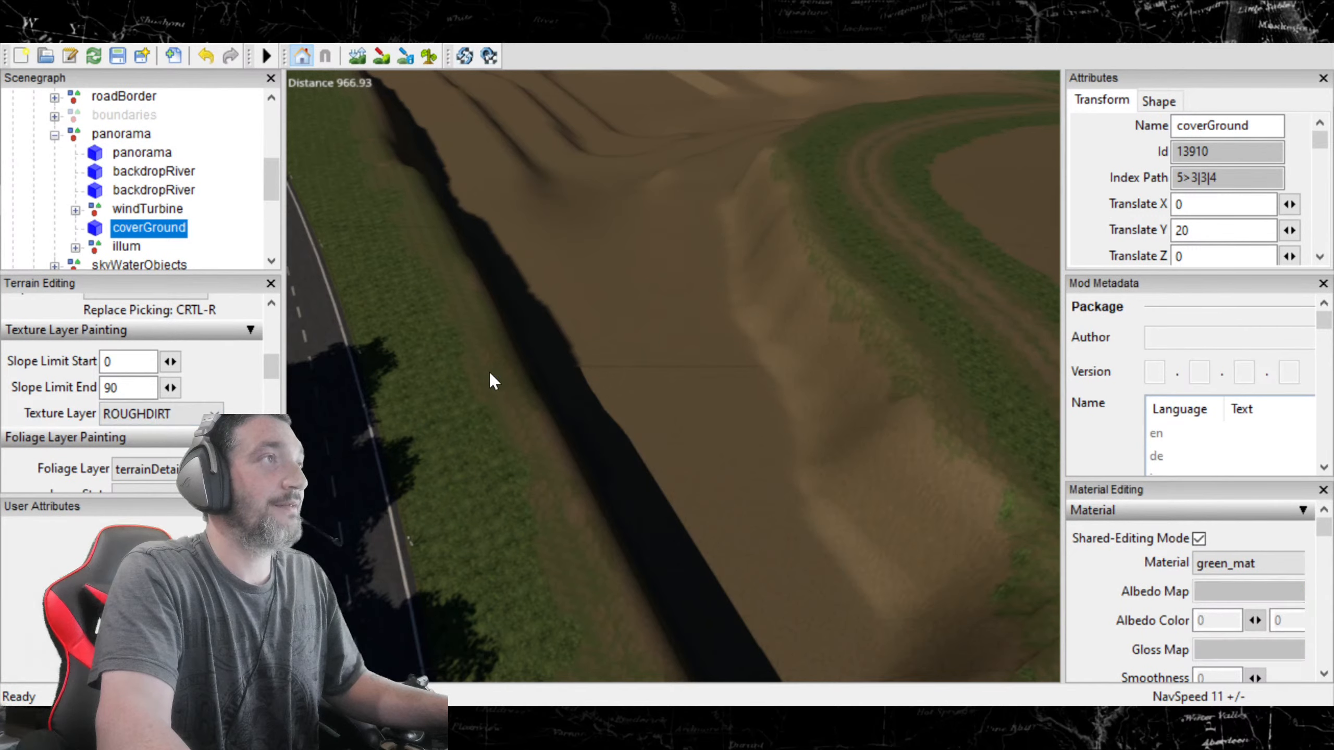
click(382, 55)
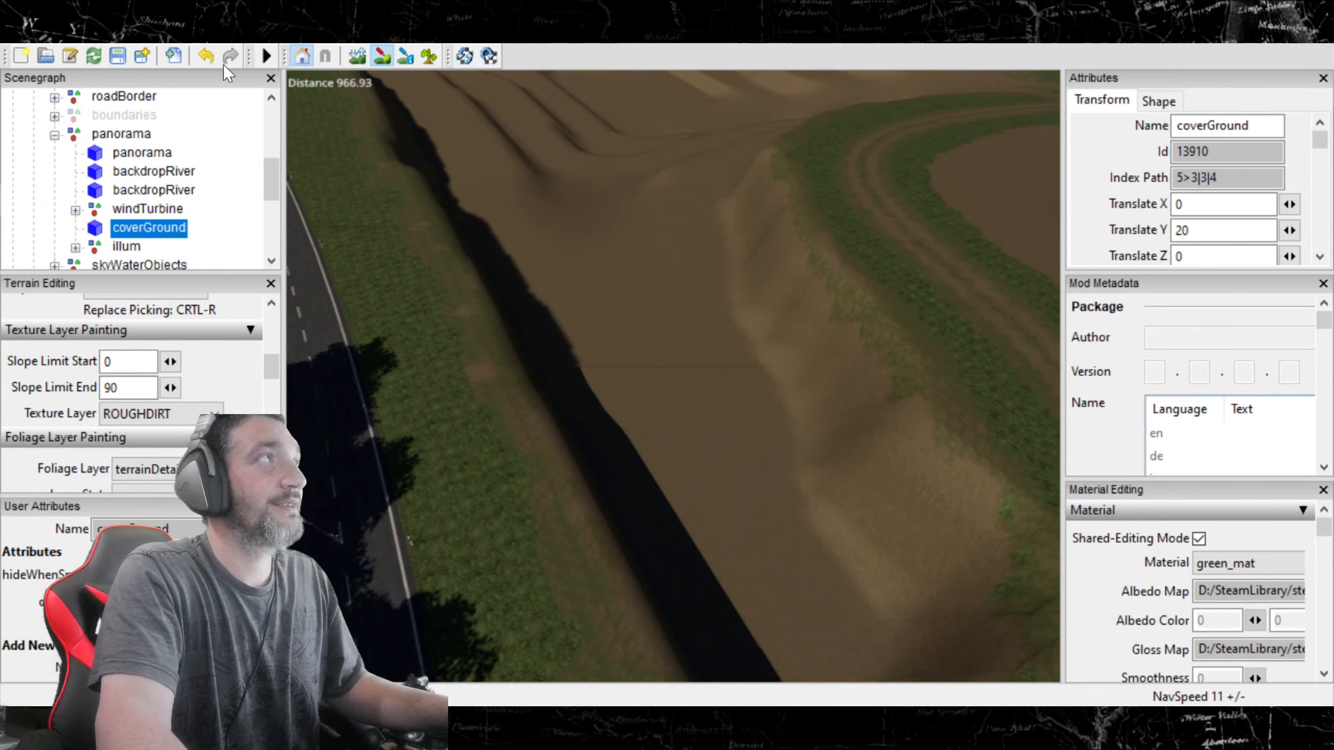
click(205, 56)
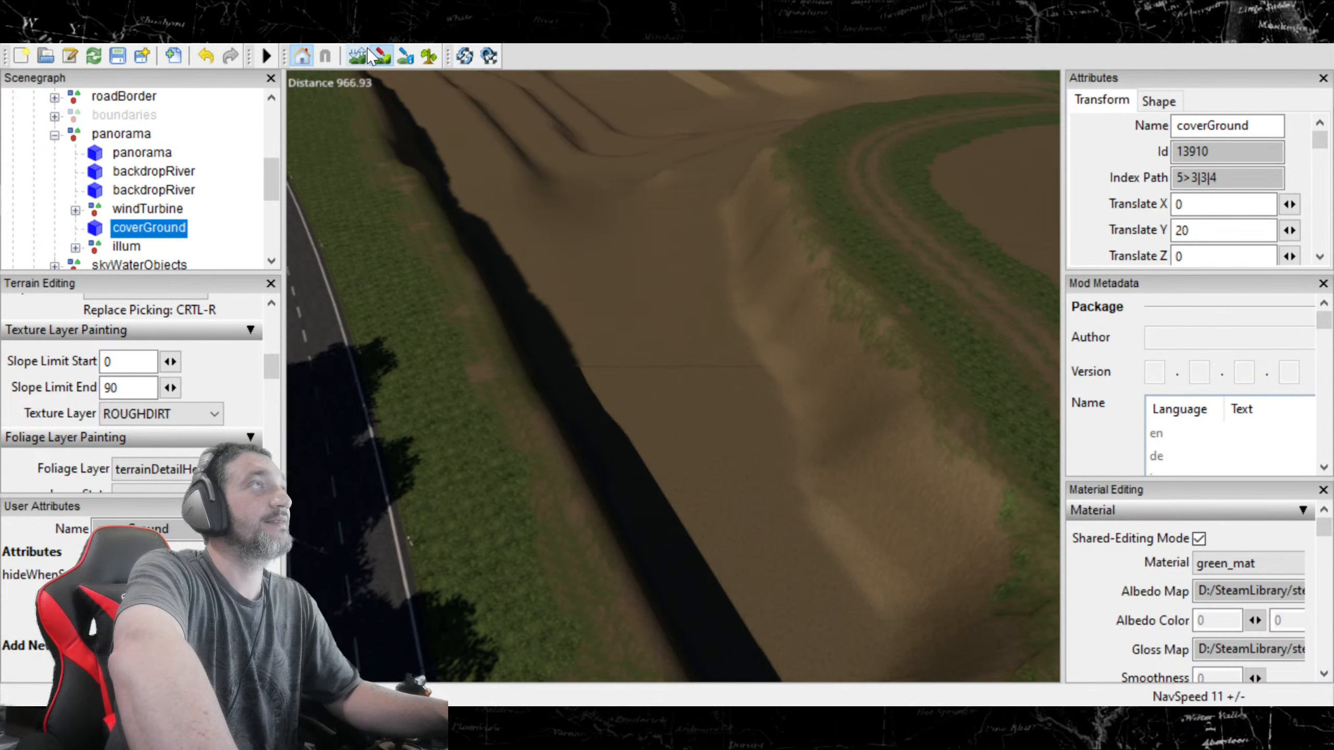
Step: Try painting FORESTMOSS on the road verge beside the ditch and undo it
right_drag(463, 215, 410, 234)
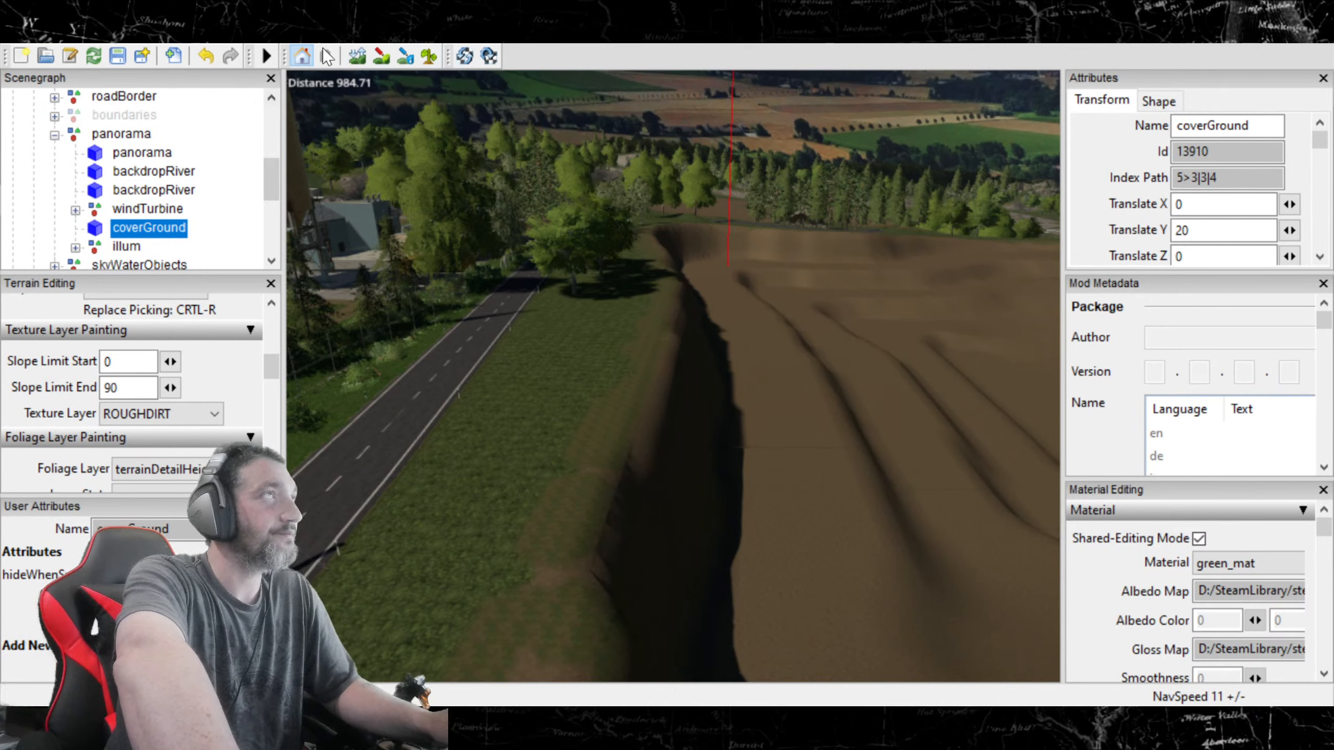
click(450, 90)
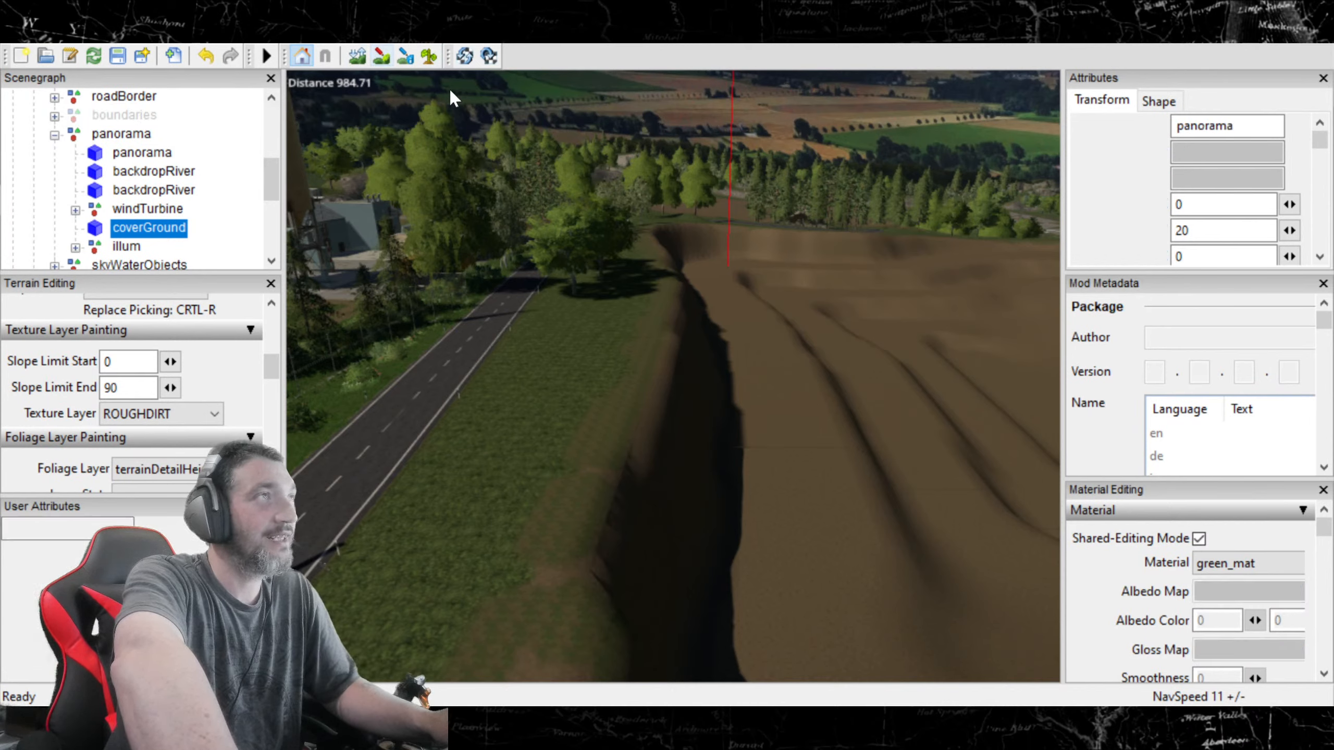
click(385, 58)
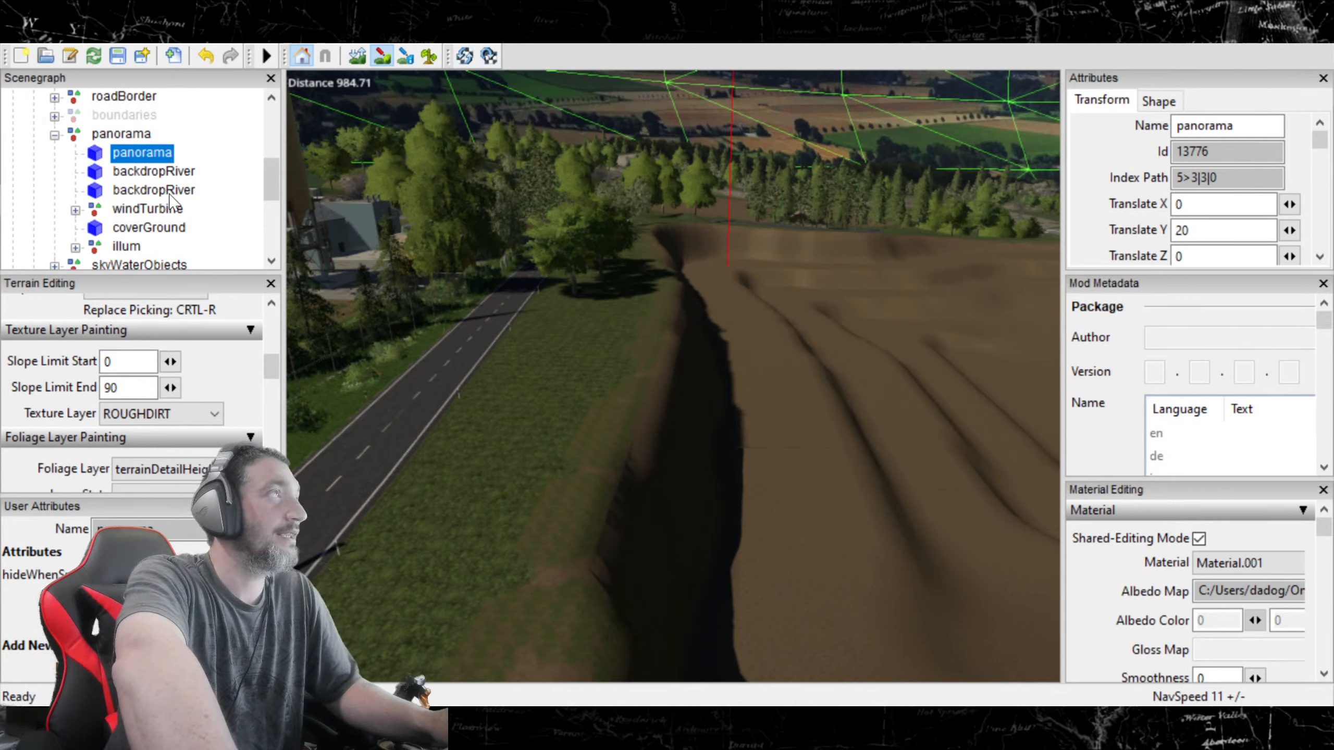
scroll(178, 416, up, 2)
scroll(181, 418, up, 2)
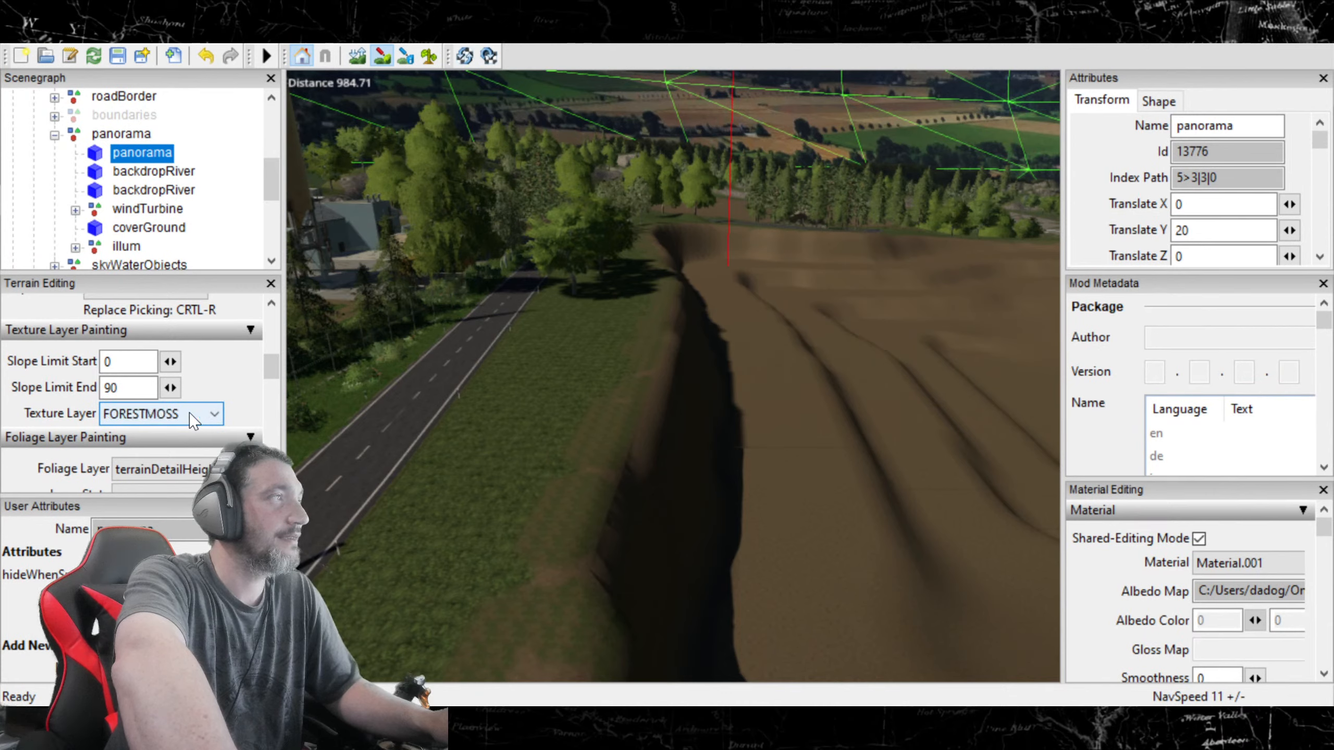
scroll(194, 418, up, 1)
scroll(195, 418, down, 1)
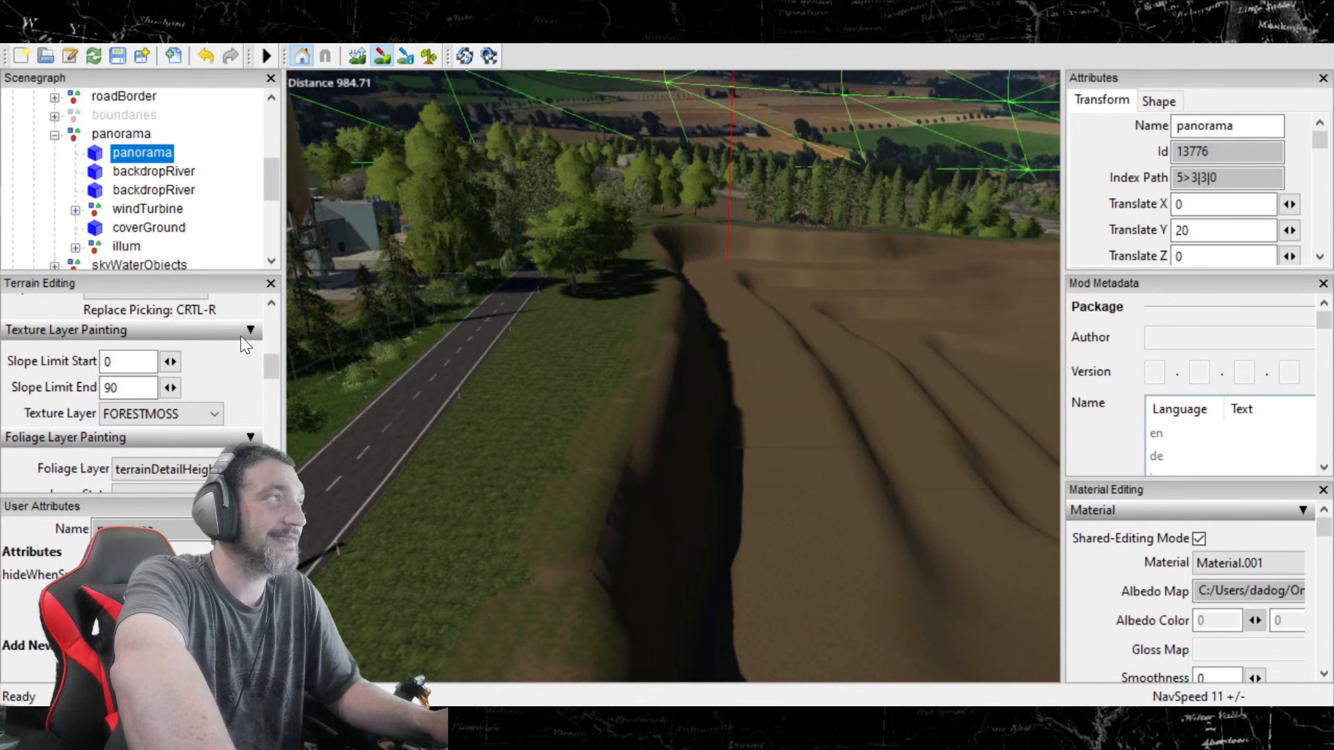
click(206, 56)
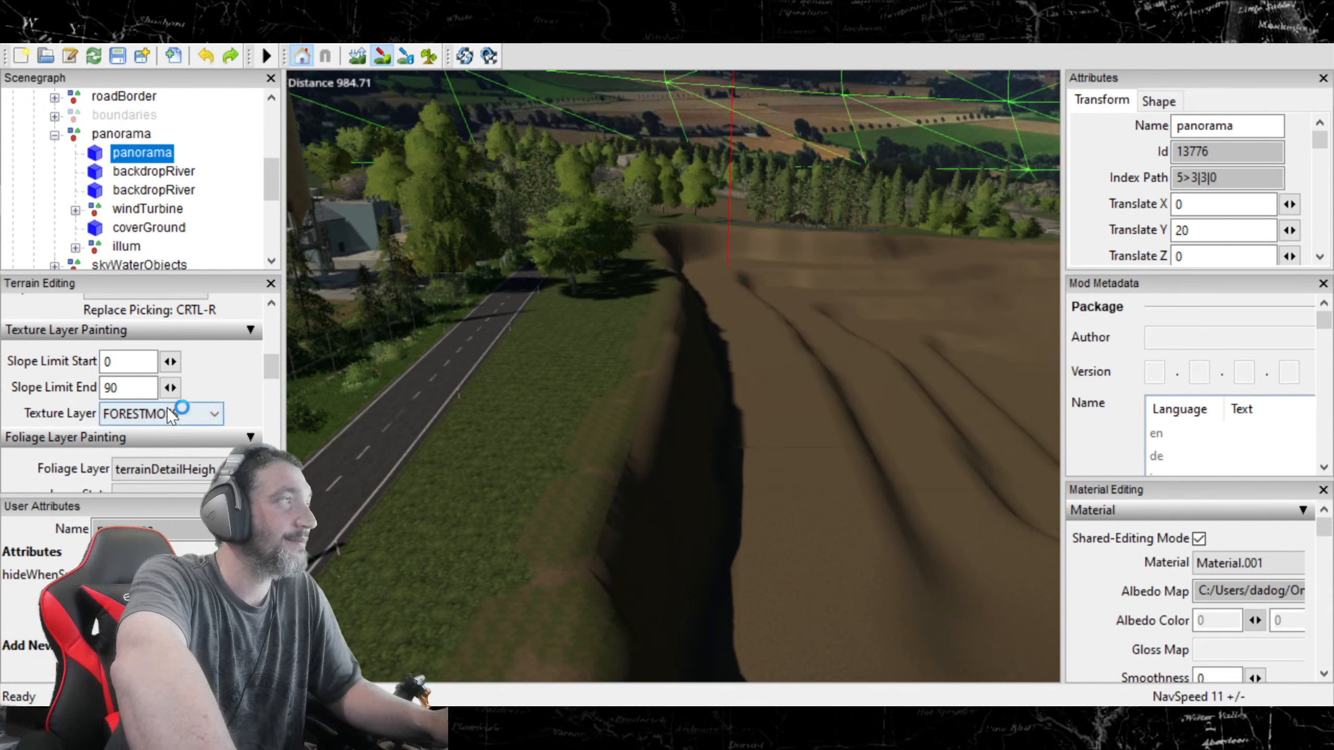
Step: Switch the texture layer to GRASSROUGH2 and paint it on the grass verge between the road and the ditch
scroll(169, 416, down, 5)
scroll(168, 417, down, 3)
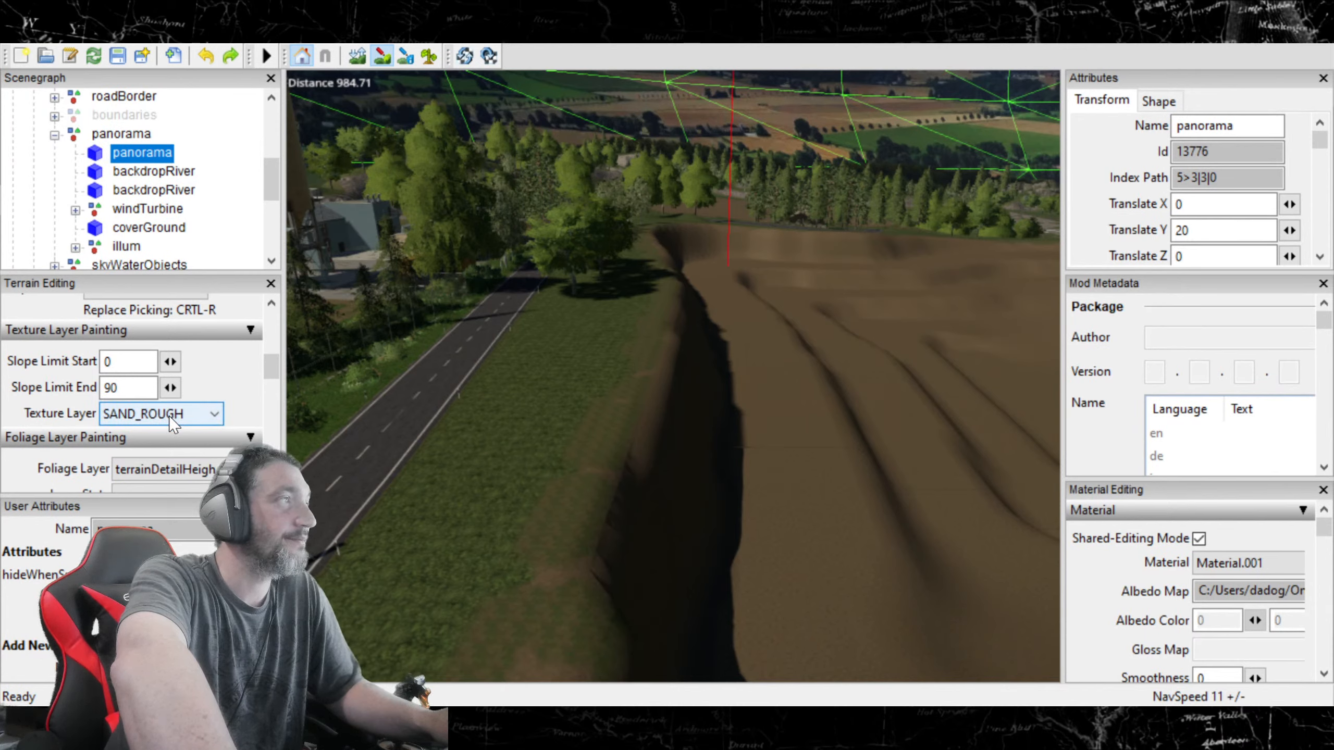
scroll(174, 415, down, 1)
scroll(175, 419, down, 4)
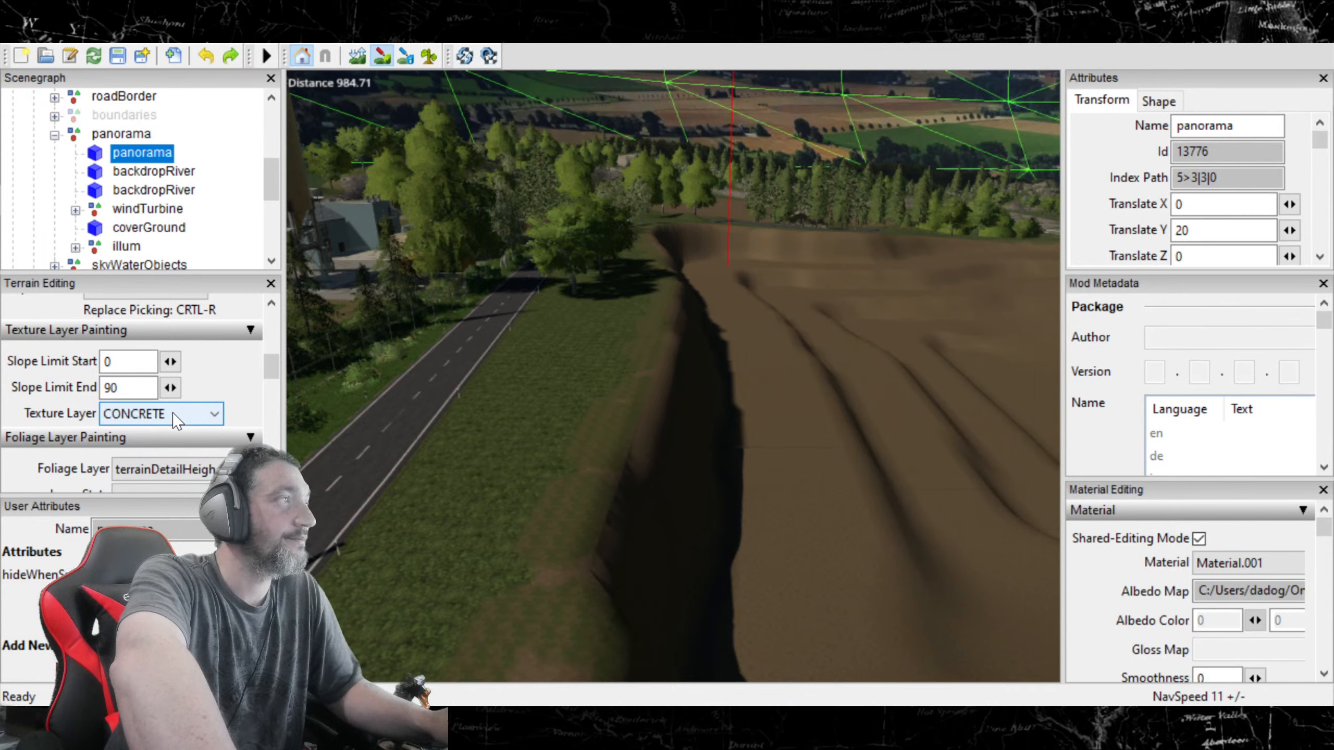
scroll(175, 419, down, 2)
scroll(176, 420, up, 1)
scroll(178, 420, down, 2)
scroll(179, 416, down, 2)
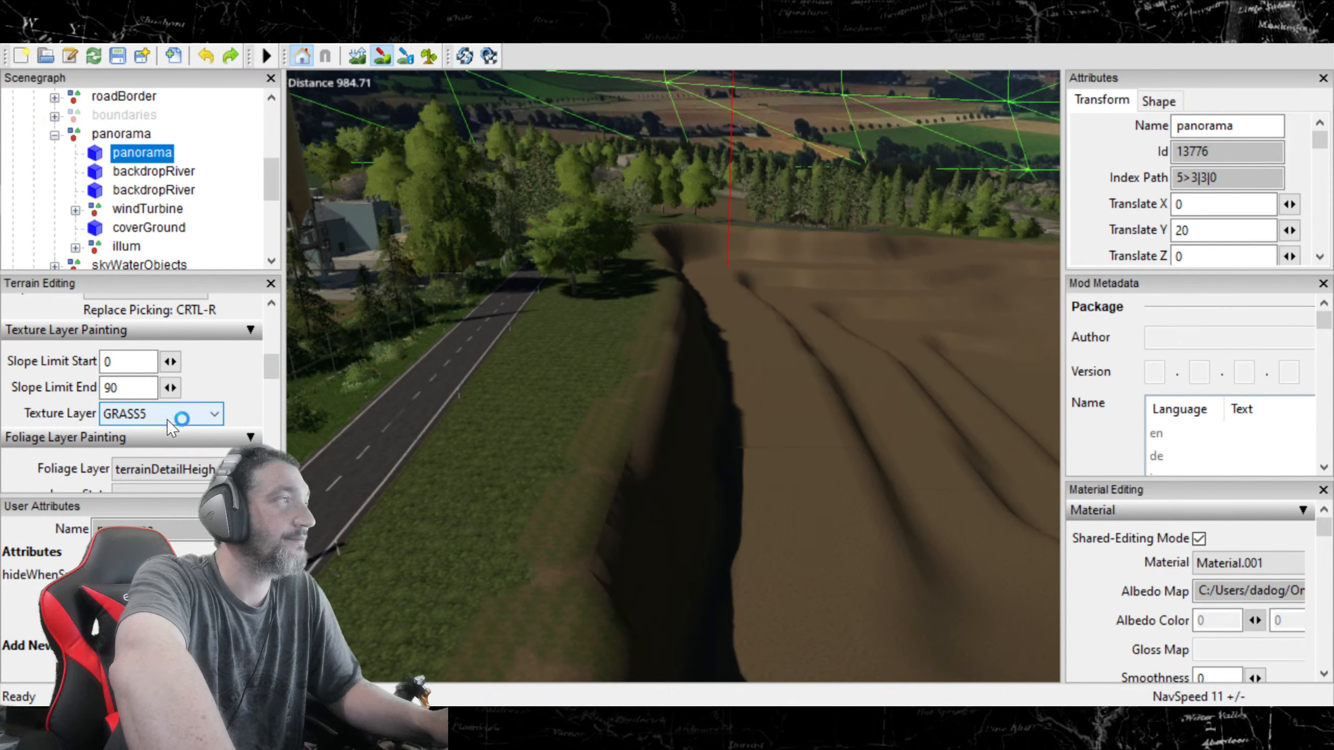
scroll(167, 419, down, 1)
scroll(167, 419, down, 1)
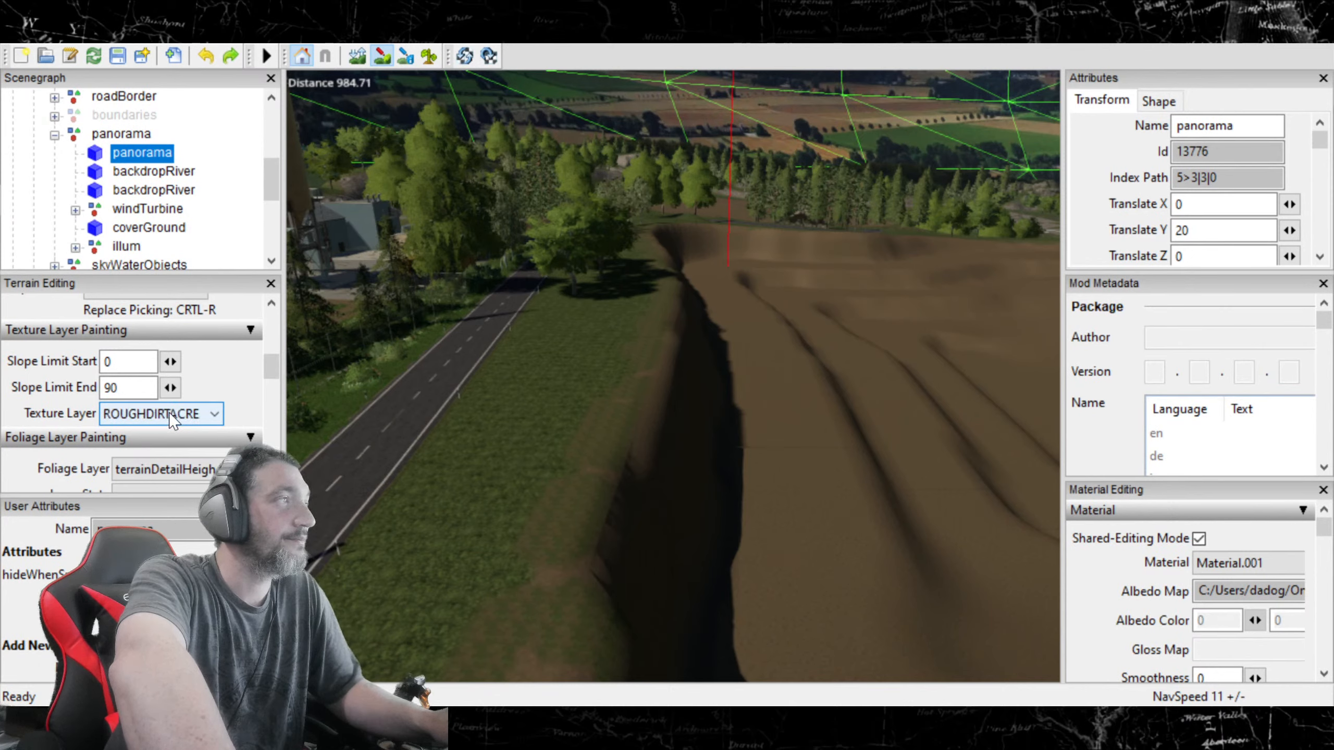
scroll(172, 420, down, 1)
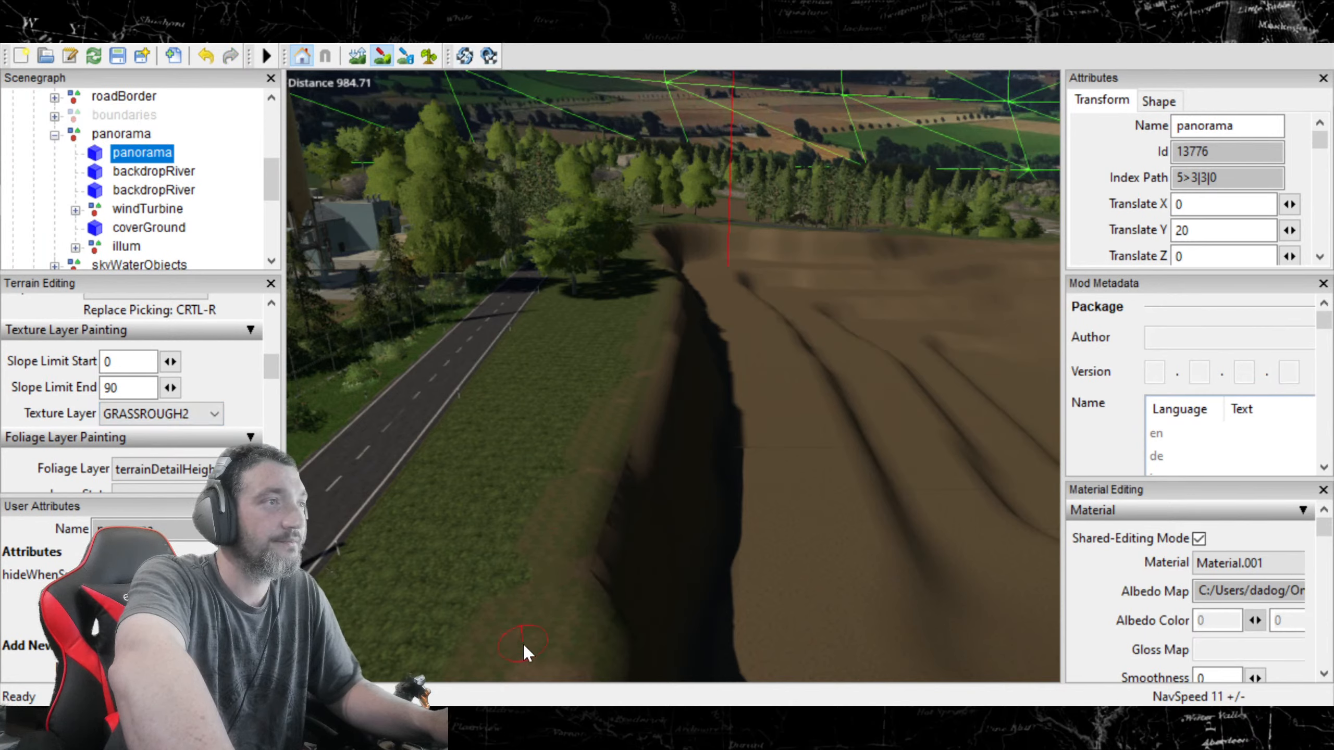
Step: Switch the texture layer to grassRough04 and paint it along the ditch side of the road verge
scroll(202, 414, down, 1)
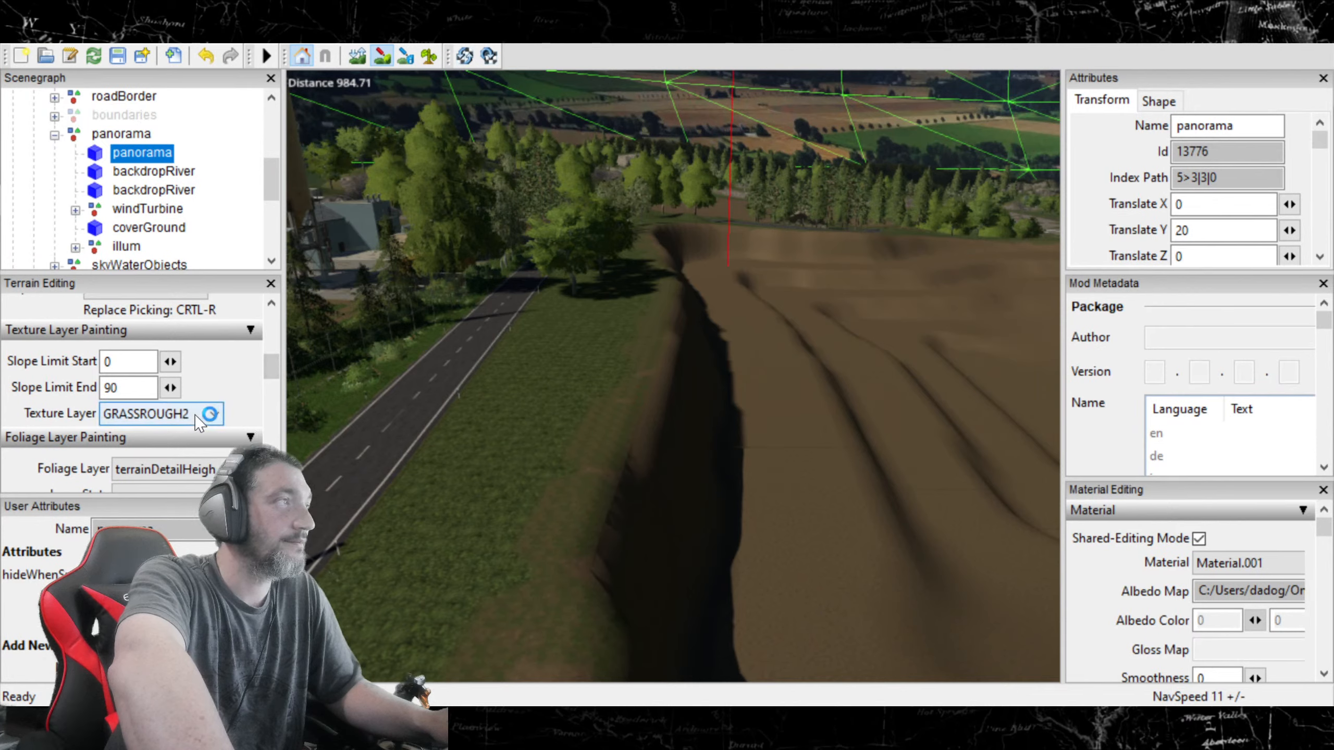
scroll(203, 414, up, 1)
scroll(204, 416, down, 2)
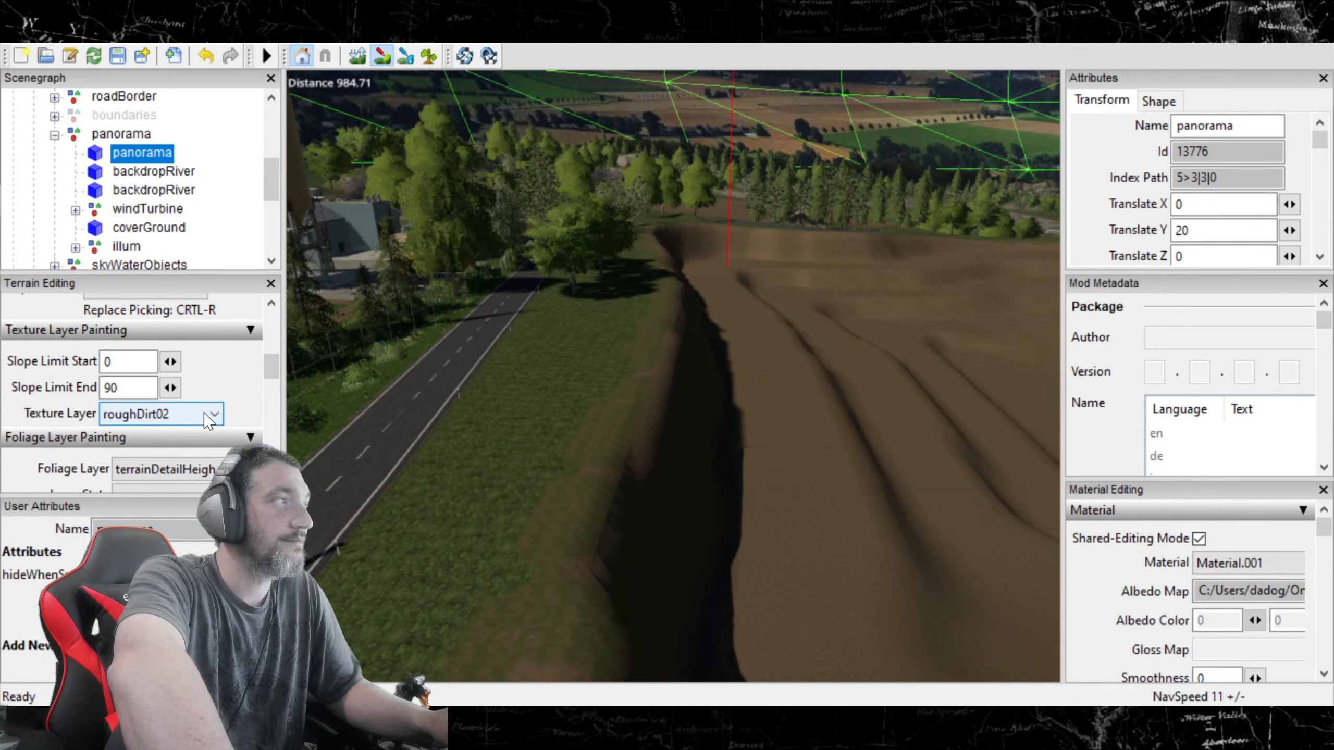
scroll(206, 421, down, 1)
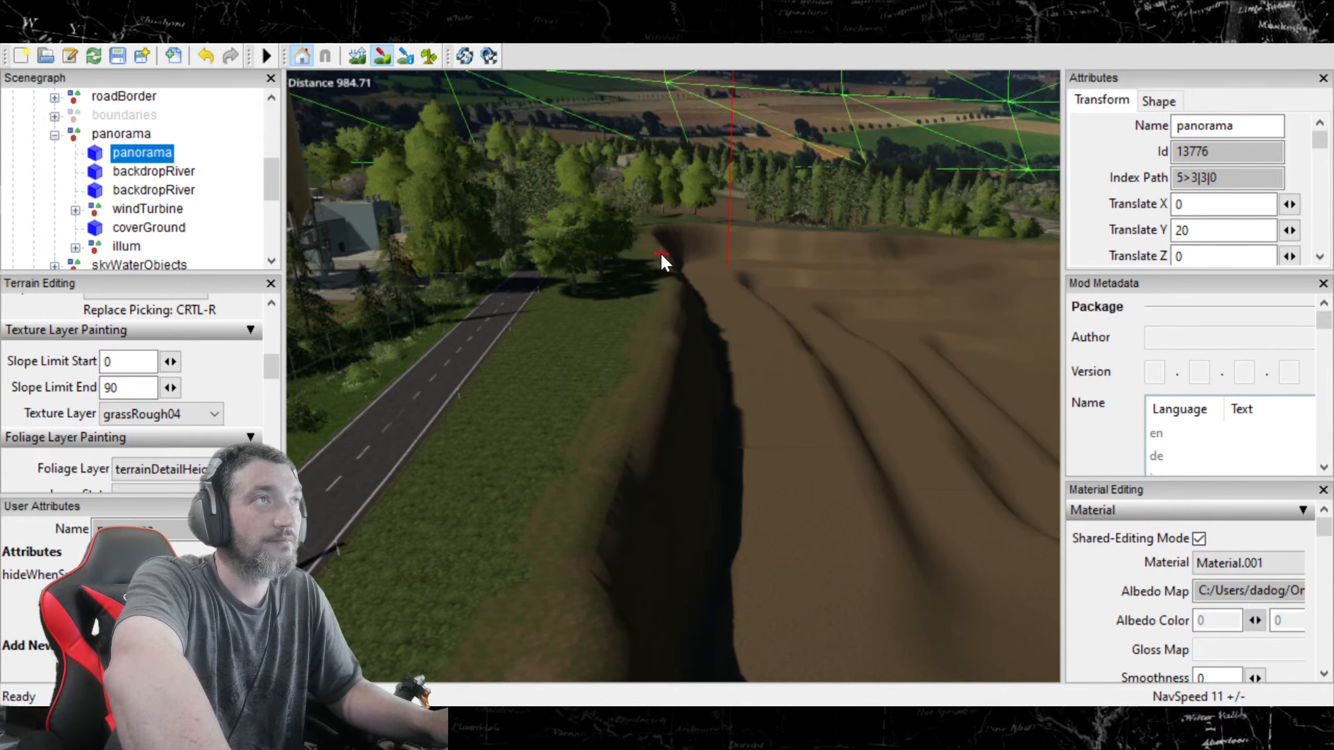
Step: Paint grassRough04 along the grass edge between the curved track and the steep bank
click(385, 59)
mouse_move(491, 300)
alt+mouse_down()
mouse_move(838, 325)
mouse_move(902, 372)
mouse_move(777, 165)
mouse_move(954, 467)
mouse_move(852, 486)
alt+mouse_up()
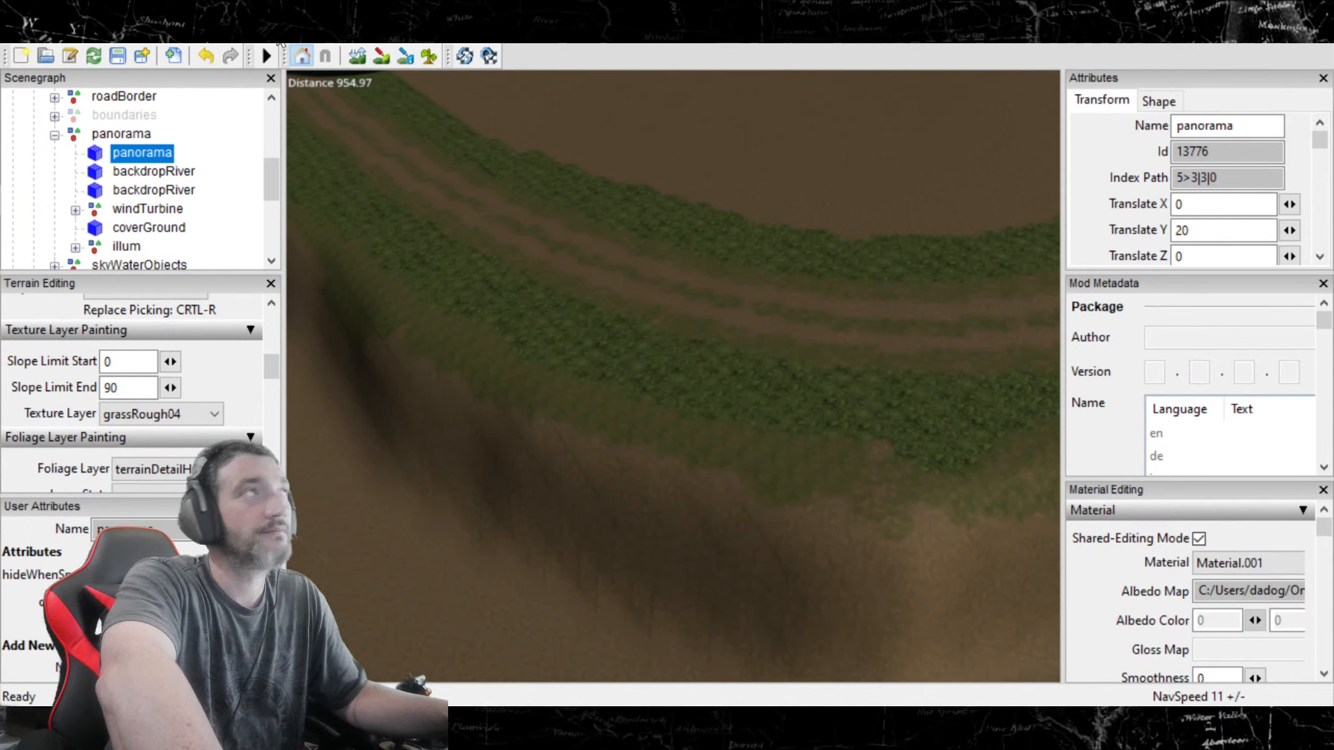
click(381, 55)
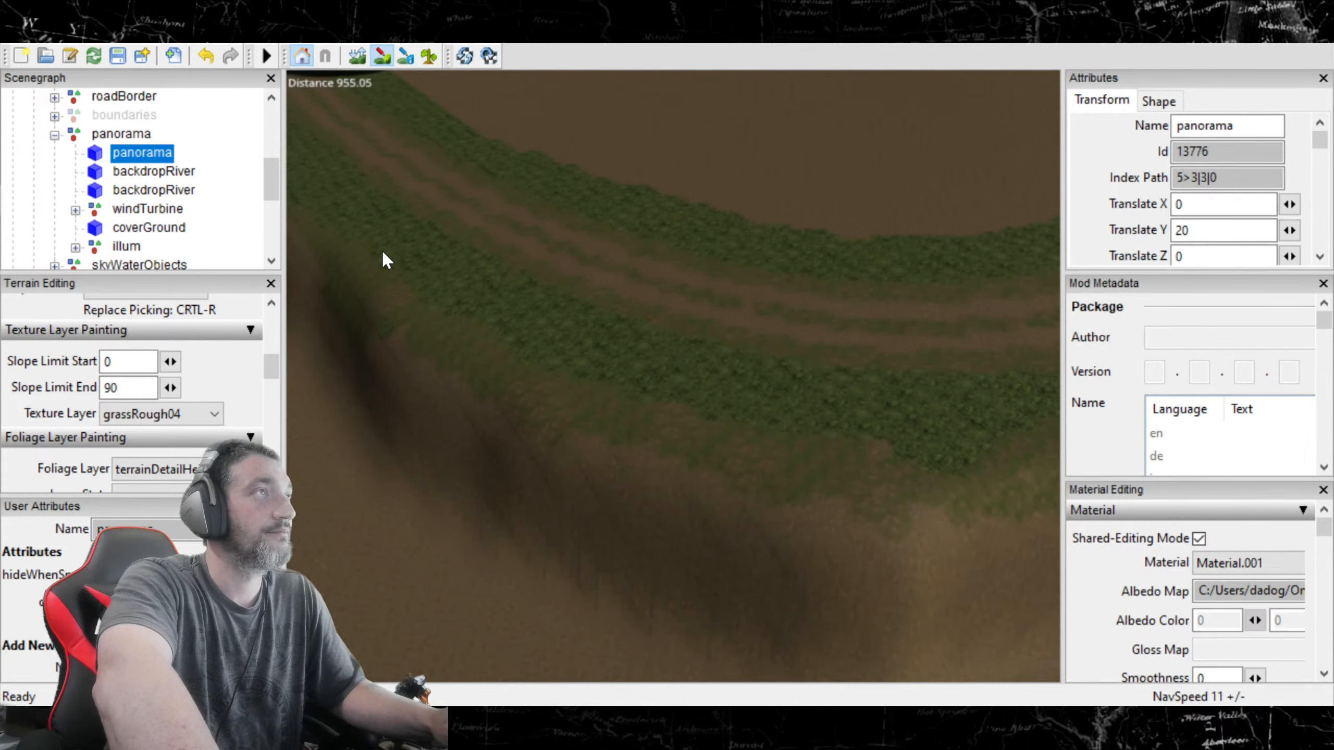
Step: Inspect the surrounding fields from close up and from above, ending at the bend of the curved track
scroll(389, 261, up, 5)
mouse_move(389, 261)
alt+mouse_down()
mouse_move(694, 206)
mouse_move(661, 217)
mouse_move(679, 297)
mouse_move(671, 264)
mouse_move(682, 273)
mouse_move(642, 264)
mouse_move(709, 262)
mouse_move(724, 284)
mouse_move(809, 287)
mouse_move(810, 299)
mouse_move(683, 306)
mouse_move(500, 283)
mouse_move(571, 267)
mouse_move(555, 272)
alt+mouse_up()
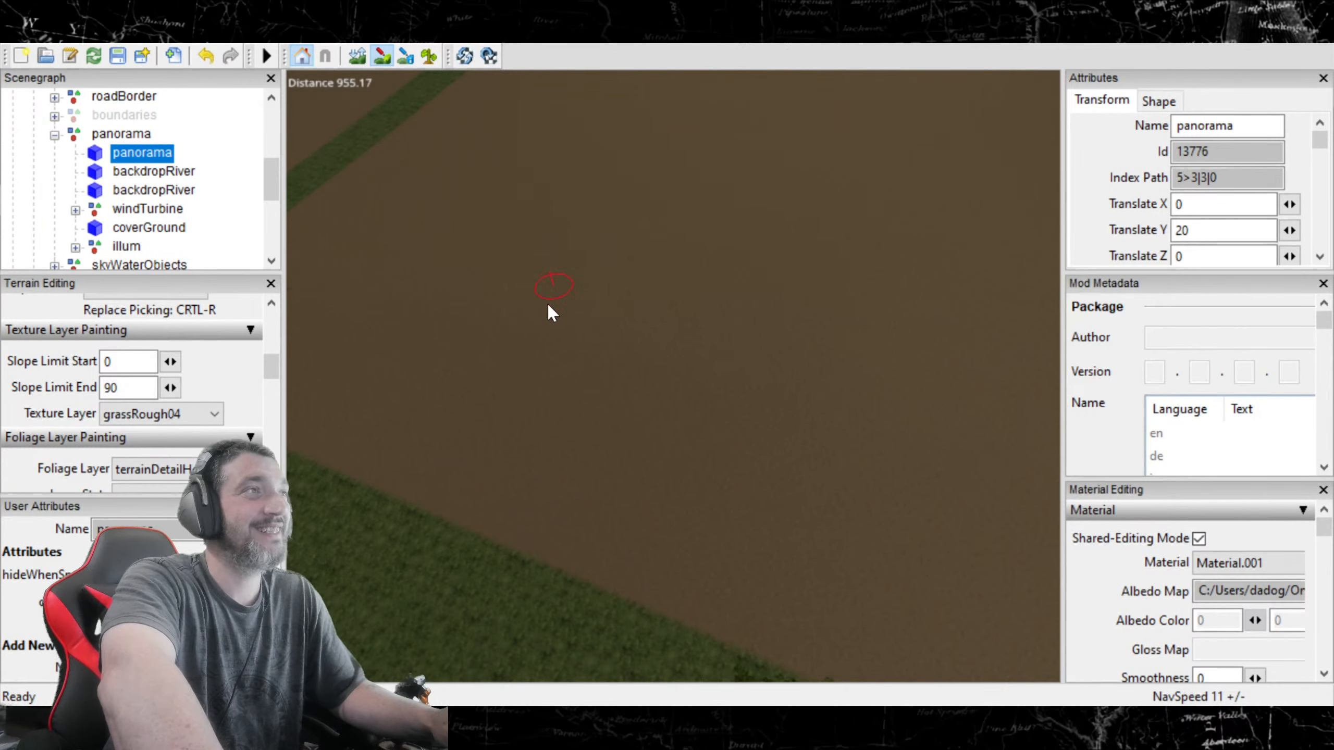
mouse_move(515, 367)
alt+mouse_down()
mouse_move(497, 338)
mouse_move(515, 373)
alt+mouse_up()
scroll(510, 358, down, 5)
scroll(514, 373, up, 2)
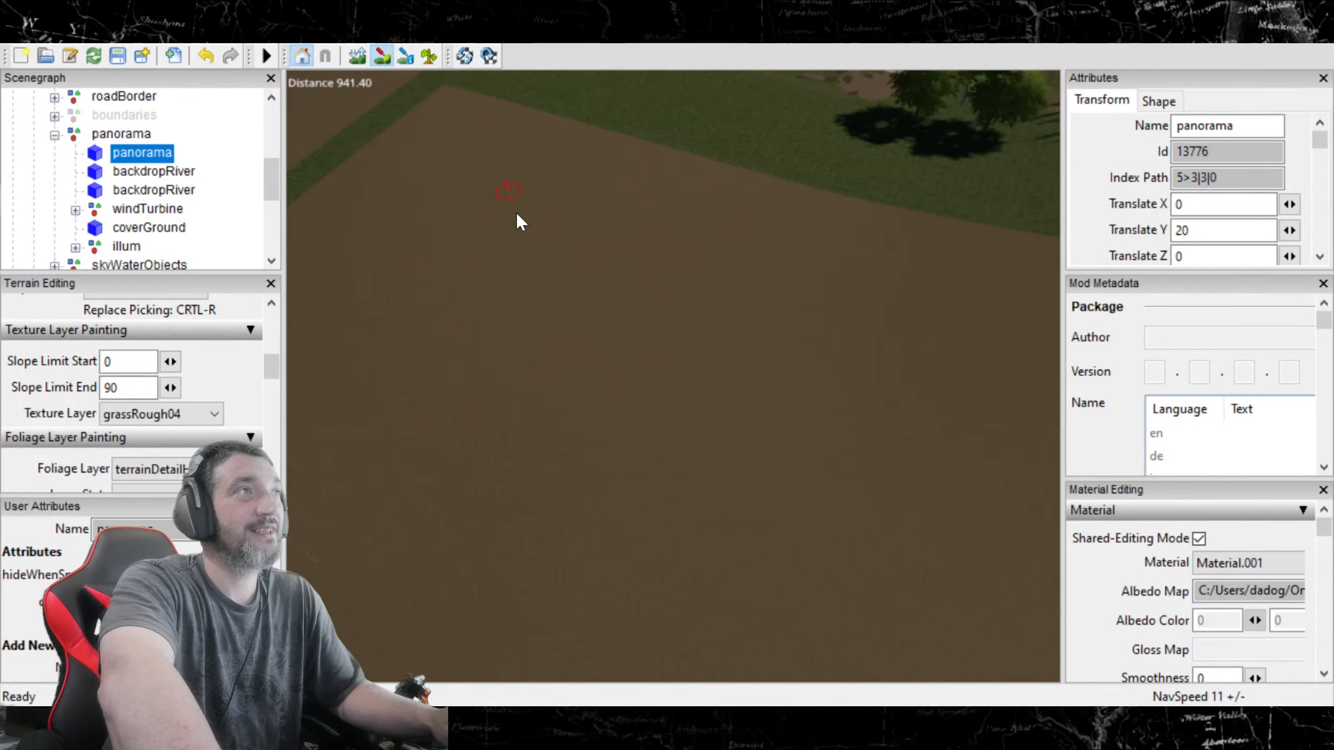
scroll(488, 242, down, 2)
scroll(656, 420, up, 6)
scroll(664, 368, down, 4)
alt+drag(665, 420, 636, 359)
alt+middle_drag(645, 334, 575, 539)
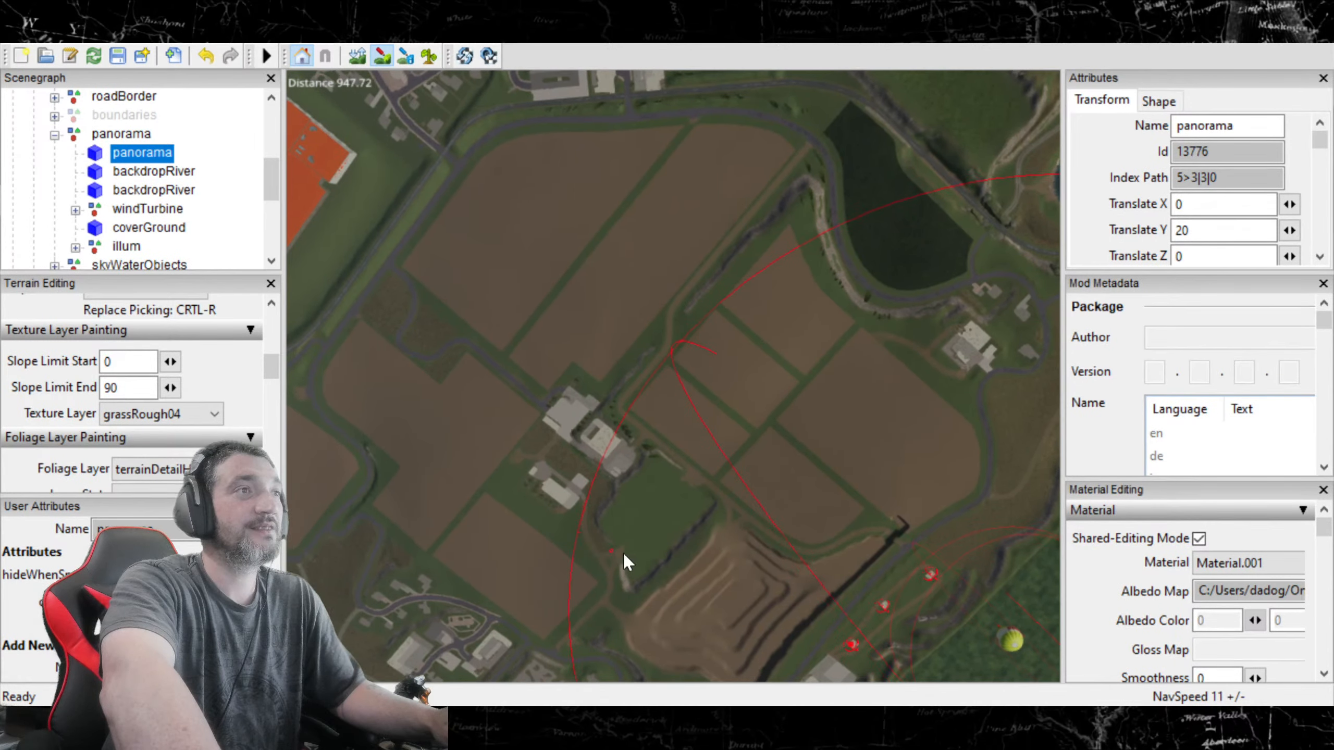
alt+middle_drag(819, 641, 761, 416)
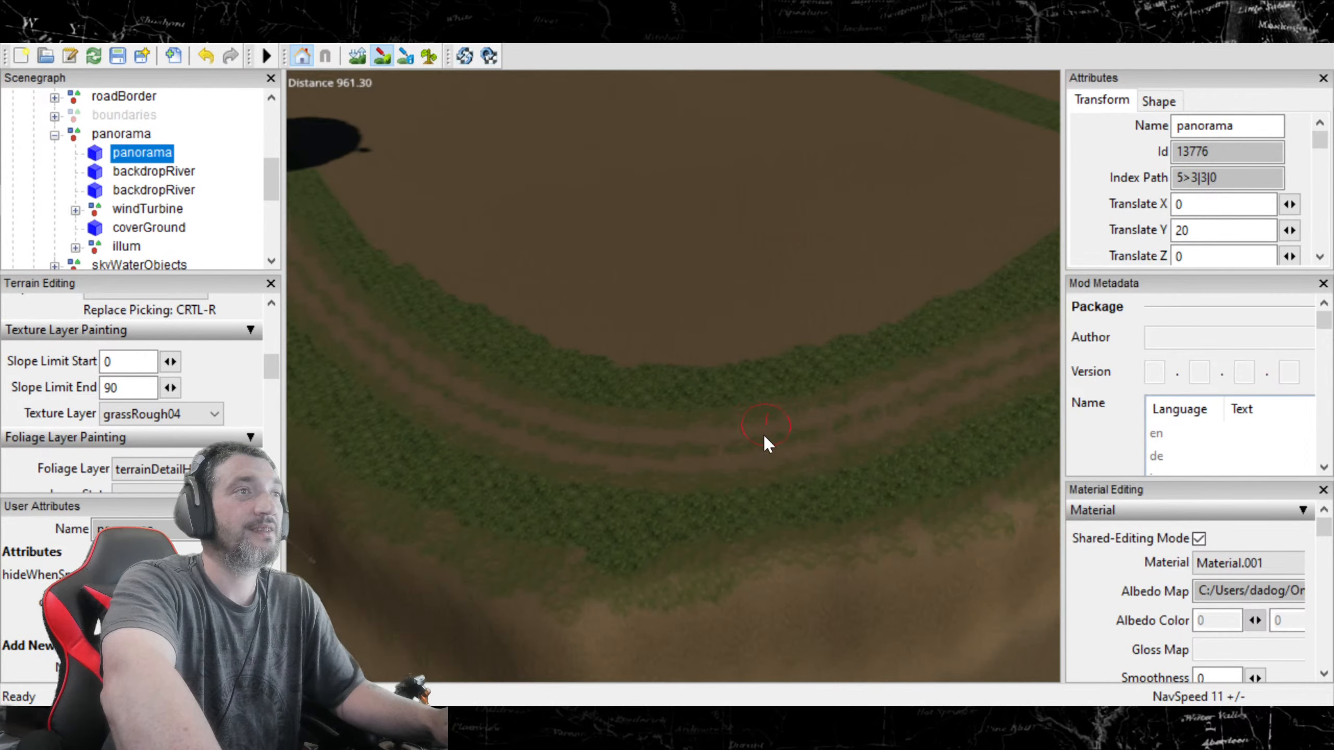
mouse_move(733, 579)
alt+middle_down()
mouse_move(732, 537)
mouse_move(729, 574)
mouse_move(755, 569)
mouse_move(746, 580)
alt+middle_up()
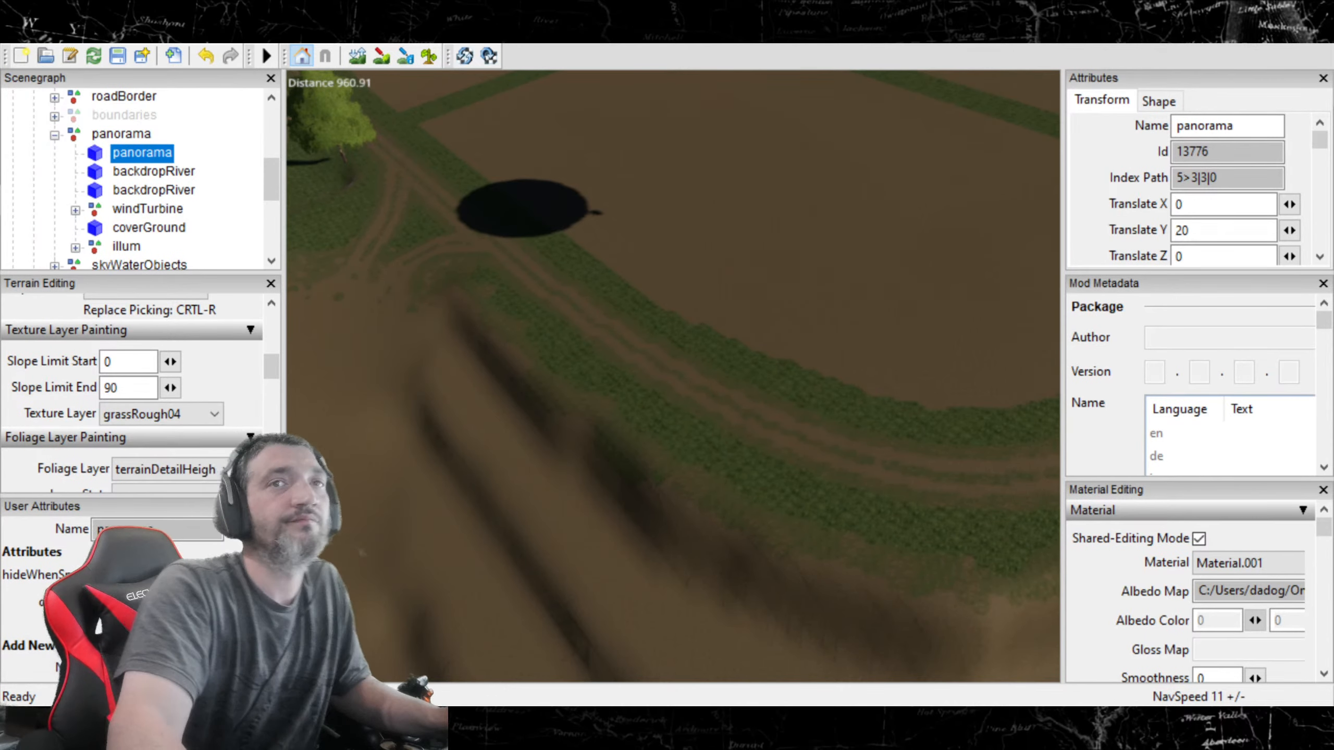
Step: Paint grassRough04 along the border between the terraced dirt slope and the grass beside the tree-lined ditch
alt+drag(586, 262, 328, 232)
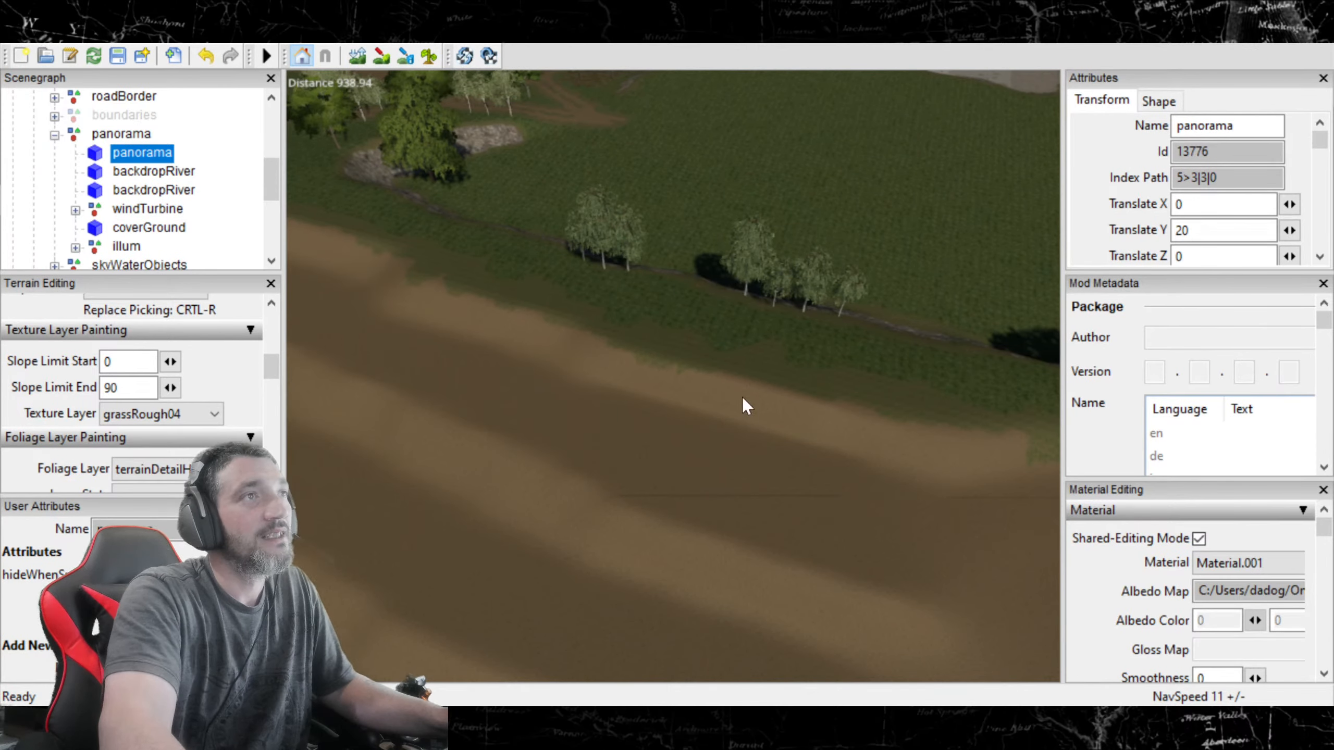
alt+drag(582, 545, 935, 536)
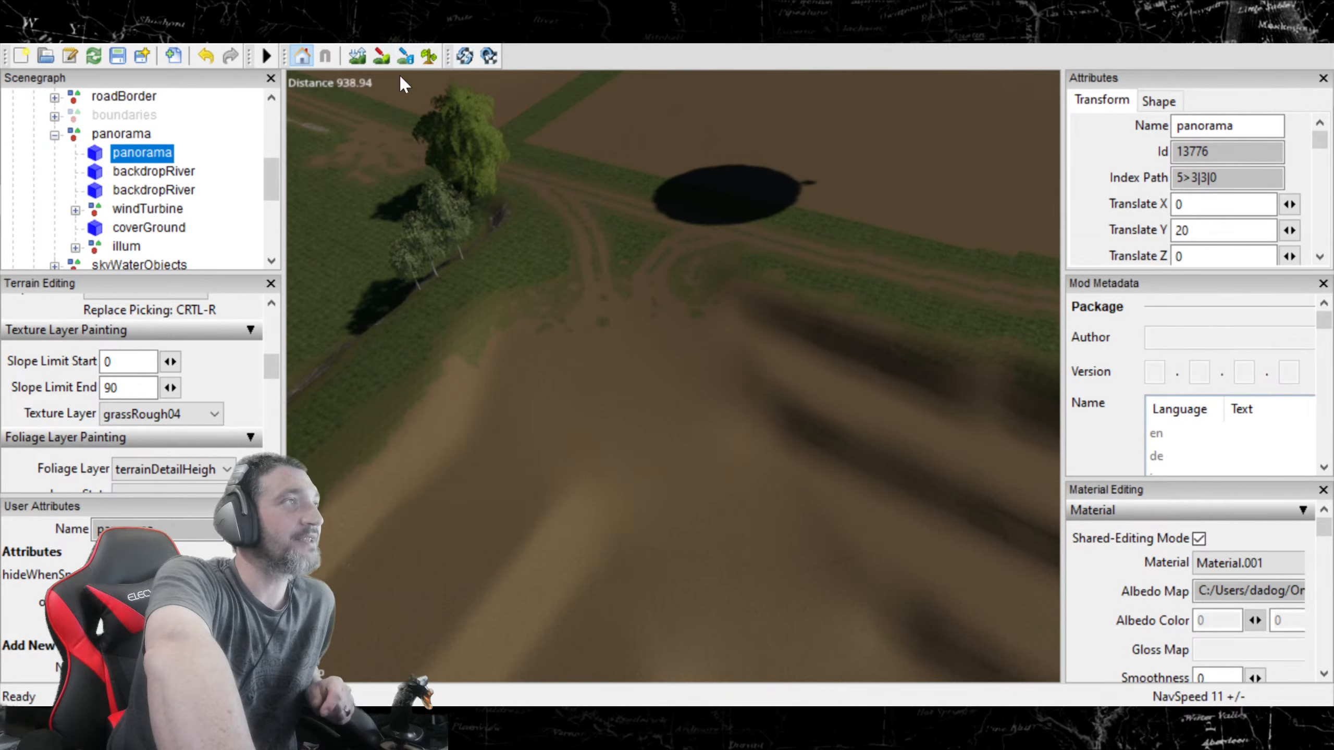
mouse_move(636, 333)
alt+mouse_down()
mouse_move(200, 353)
mouse_move(377, 318)
mouse_move(350, 249)
mouse_move(415, 271)
mouse_move(400, 256)
alt+mouse_up()
click(382, 55)
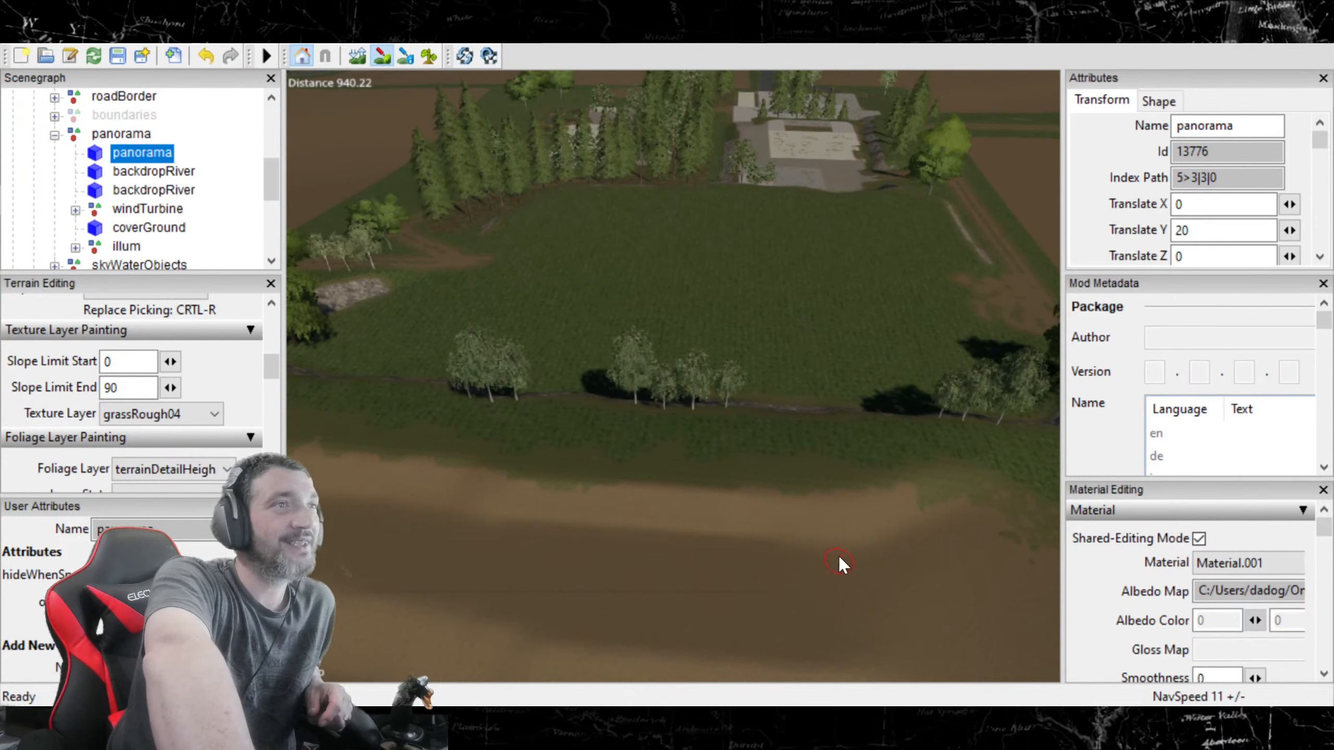
click(731, 497)
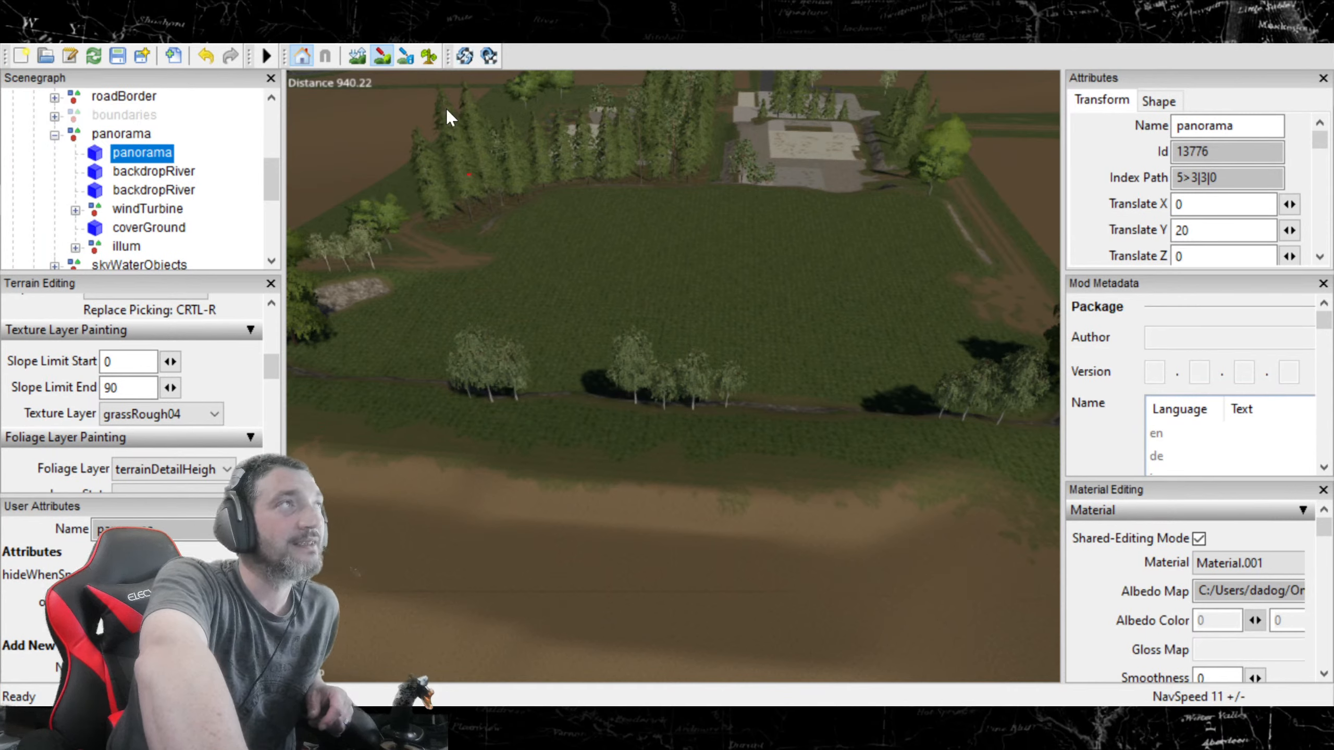
click(378, 54)
alt+drag(613, 479, 491, 440)
click(380, 55)
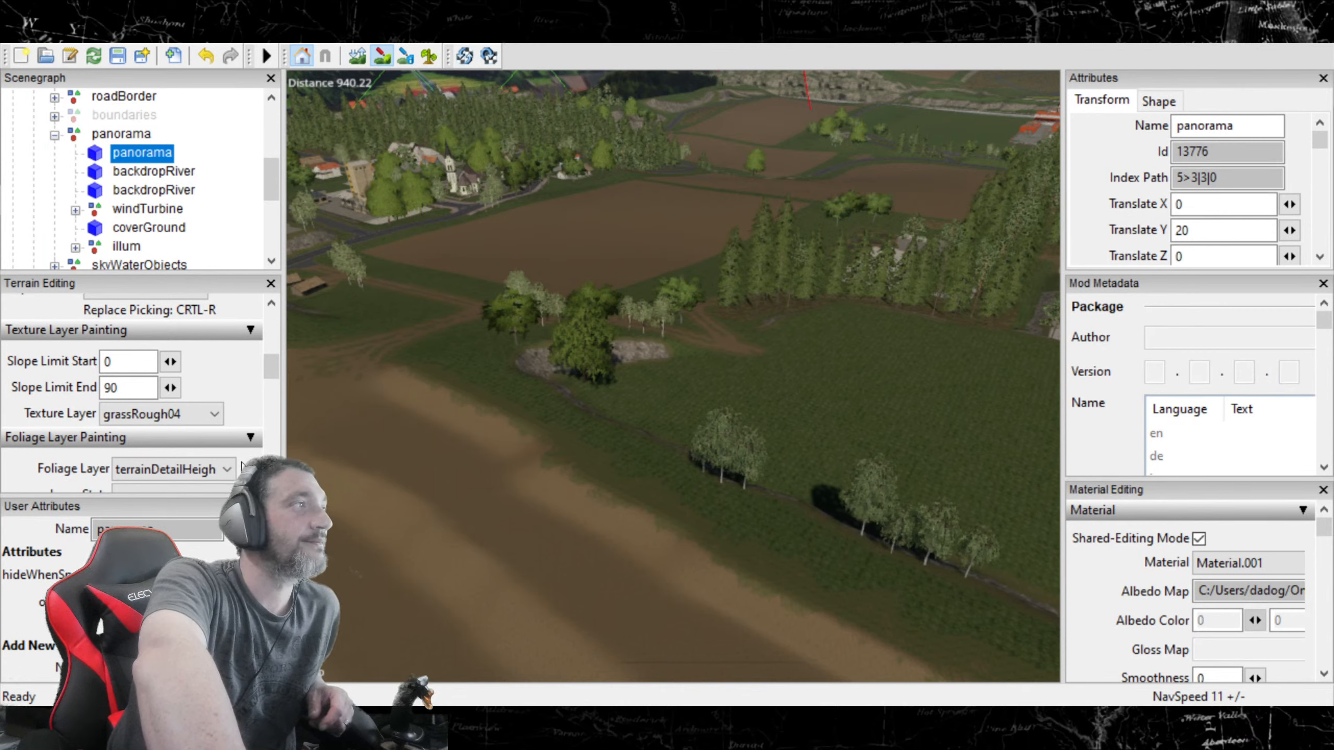
Step: Switch the texture layer to roughDirt02 and paint it along the dirt slope's border below the tree-lined ditch
scroll(195, 417, up, 8)
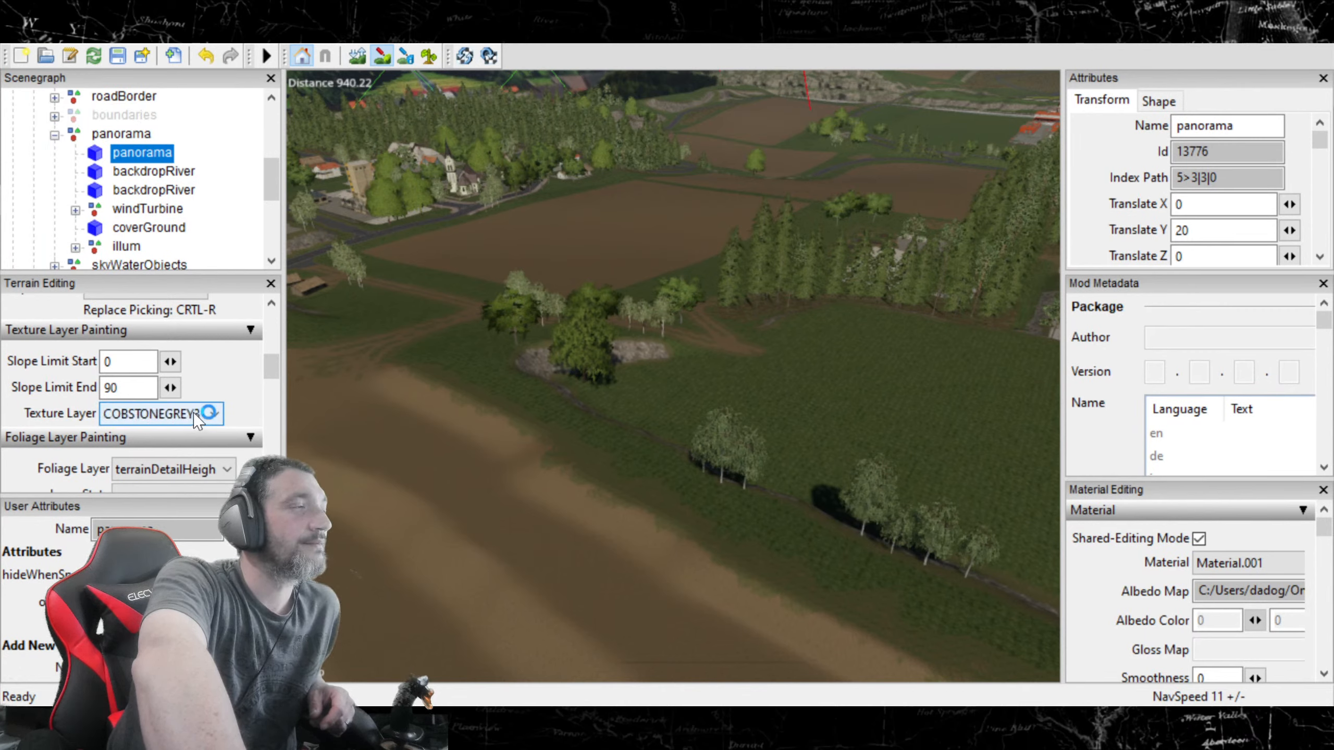
scroll(192, 420, down, 1)
scroll(192, 420, down, 2)
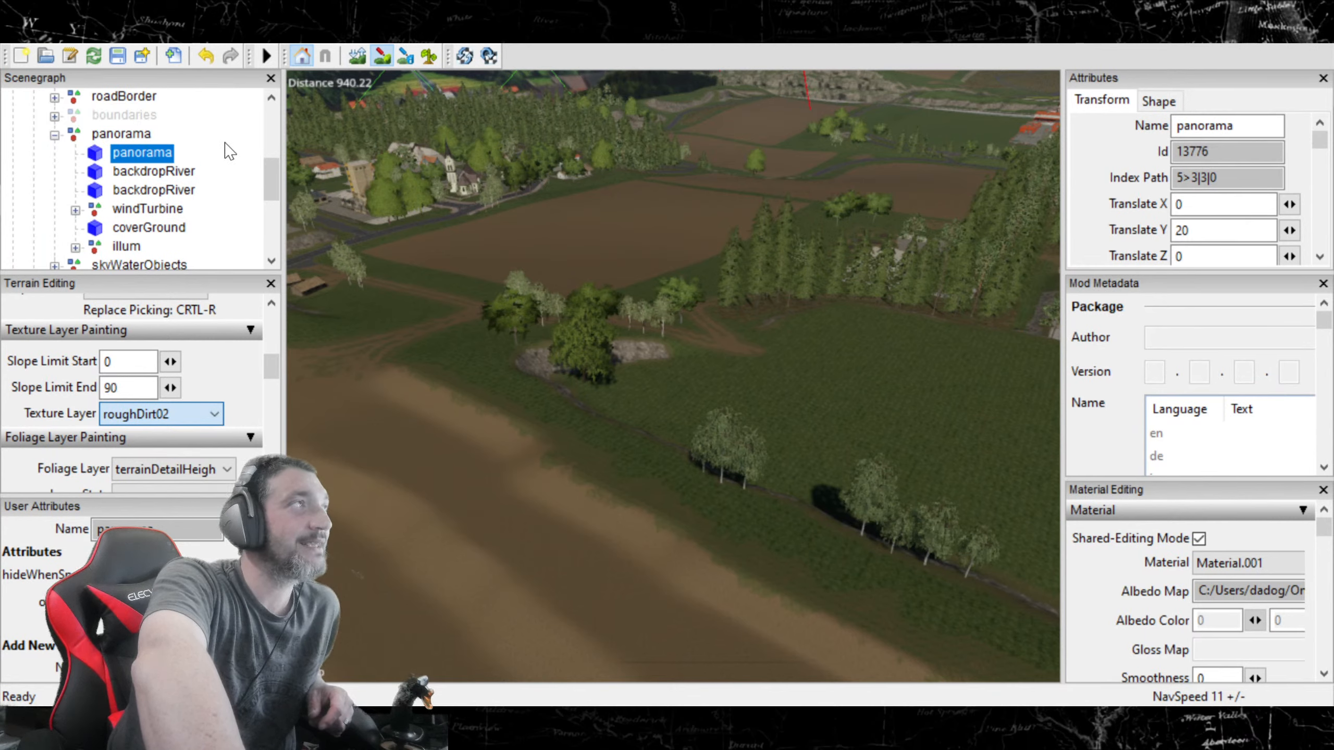
click(384, 54)
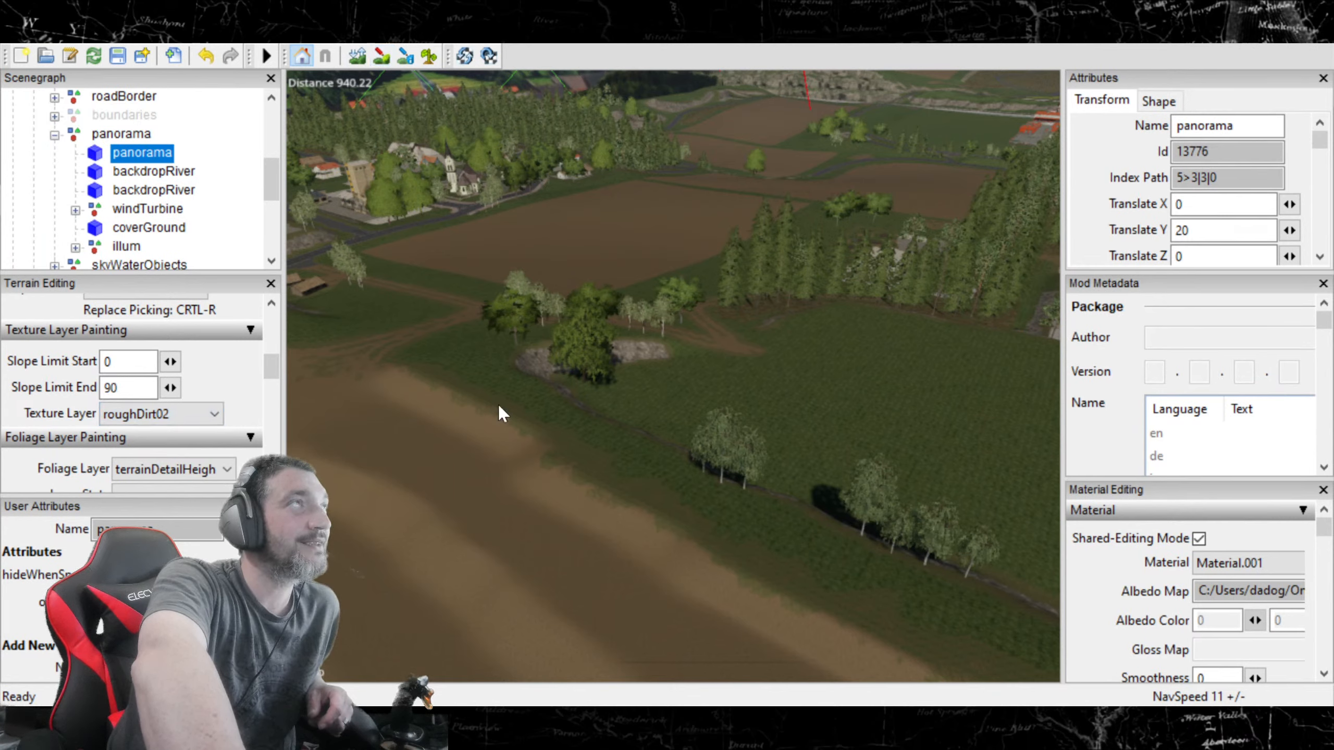
click(551, 441)
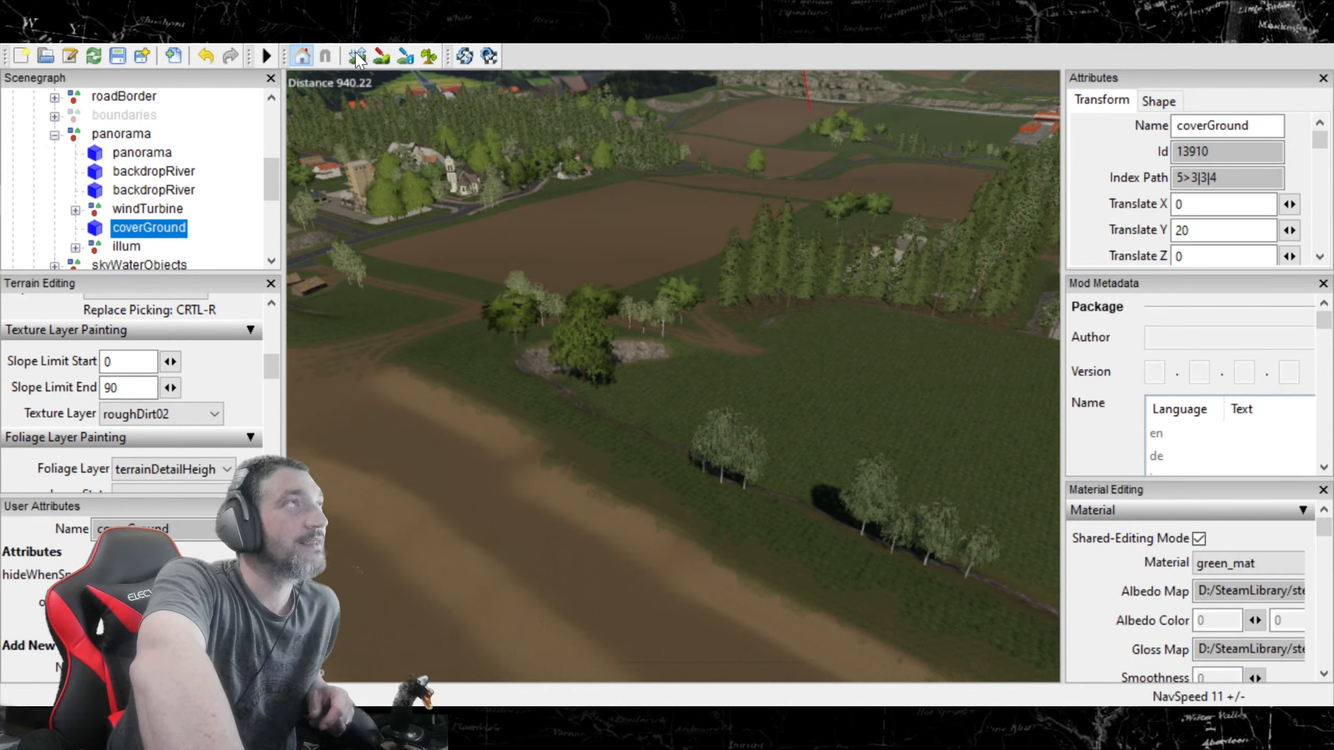
click(381, 56)
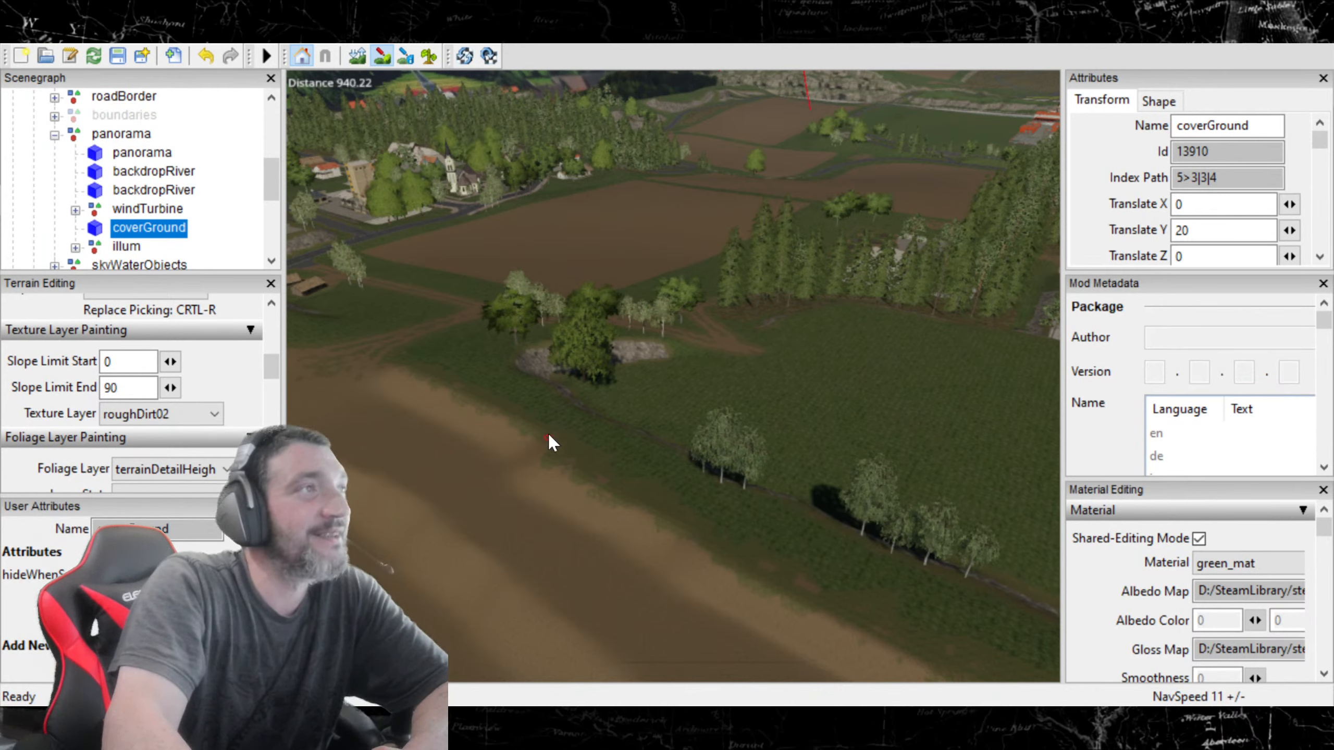
Step: Paint roughDirt02 along the slope's edge near the track junction and beside the curved track
click(380, 60)
mouse_move(619, 368)
alt+mouse_down()
mouse_move(731, 462)
mouse_move(774, 358)
alt+mouse_up()
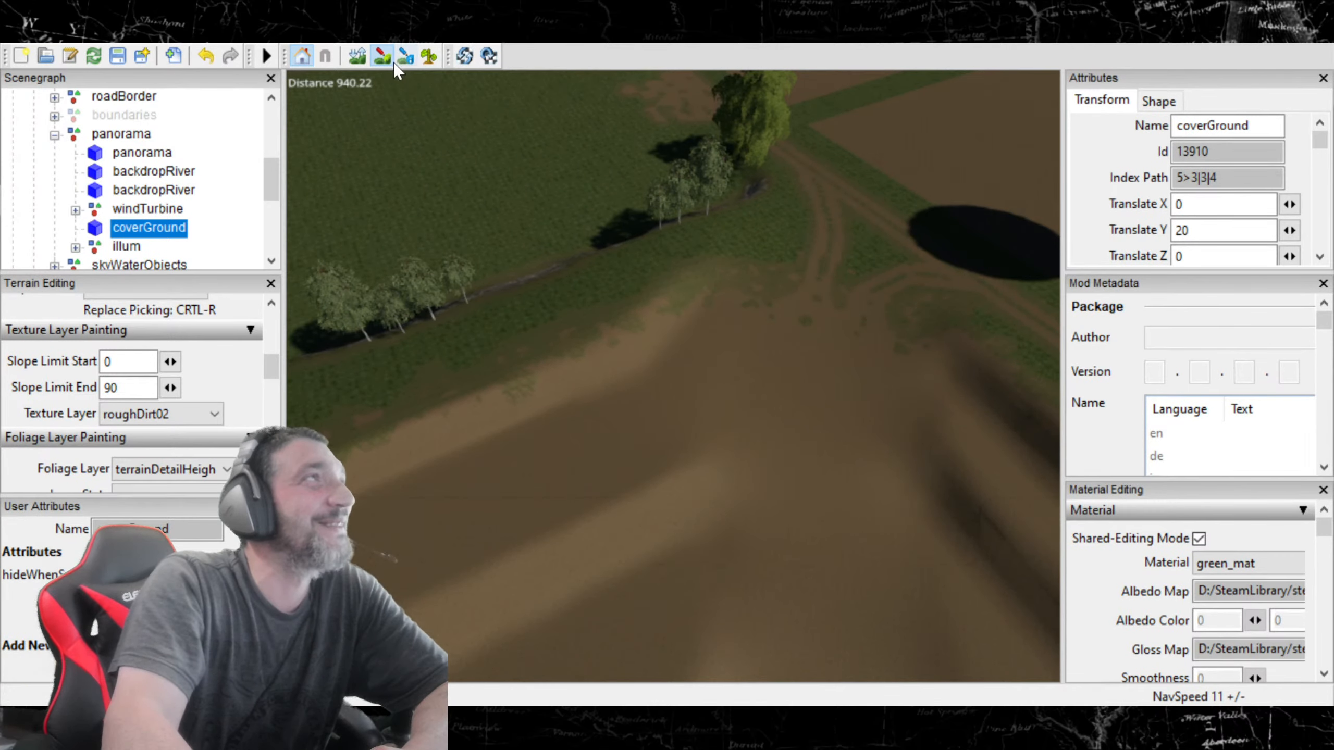
right_drag(514, 212, 1013, 265)
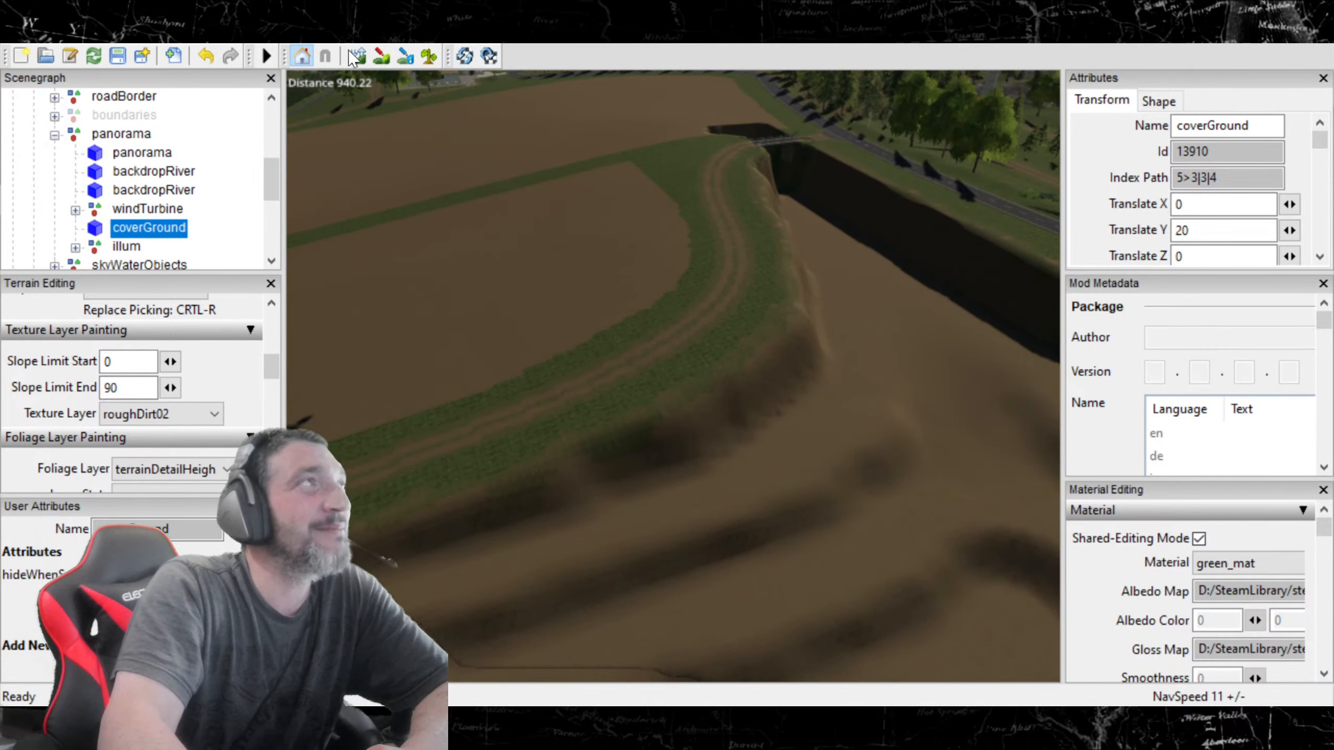
click(382, 55)
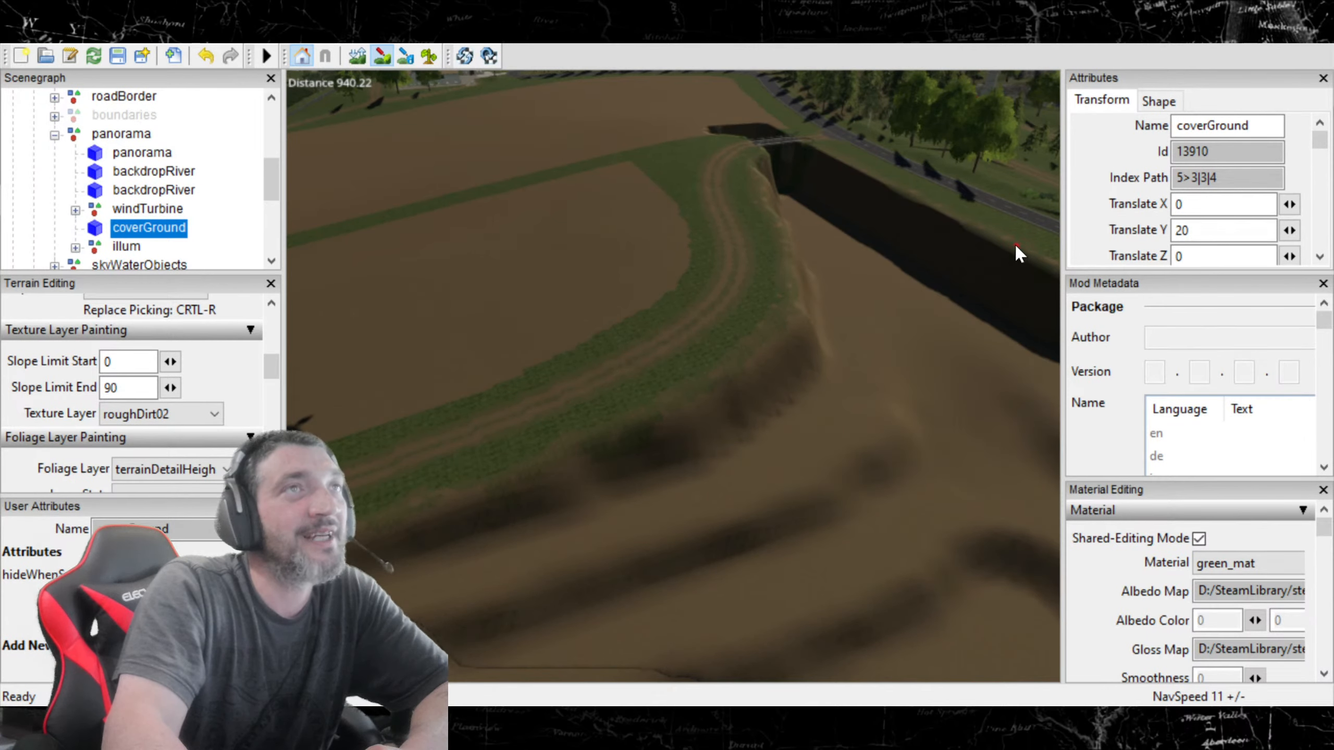
Step: Paint roughDirt02 along the upper rim of the terraced slope, from the ditch corner past the looping road
click(384, 52)
mouse_move(594, 229)
alt+mouse_down()
mouse_move(671, 279)
mouse_move(853, 230)
mouse_move(1028, 223)
alt+mouse_up()
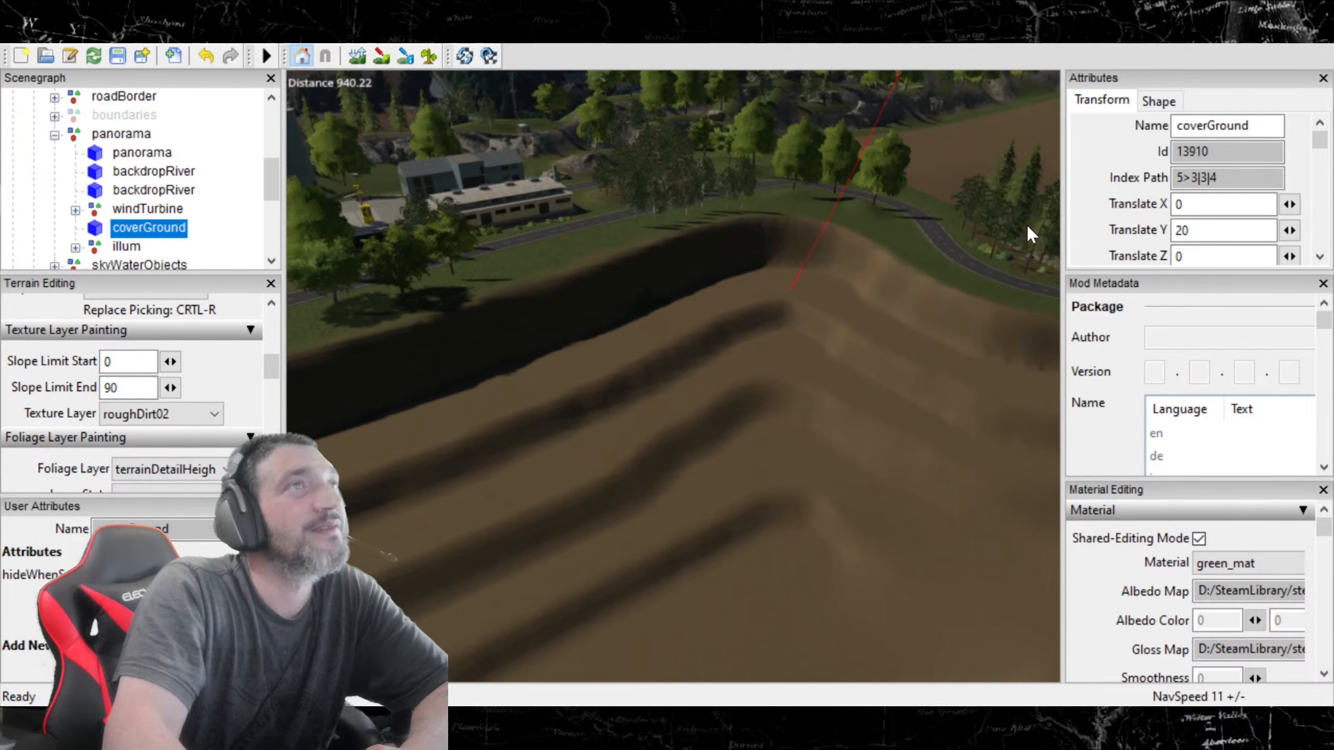
click(382, 55)
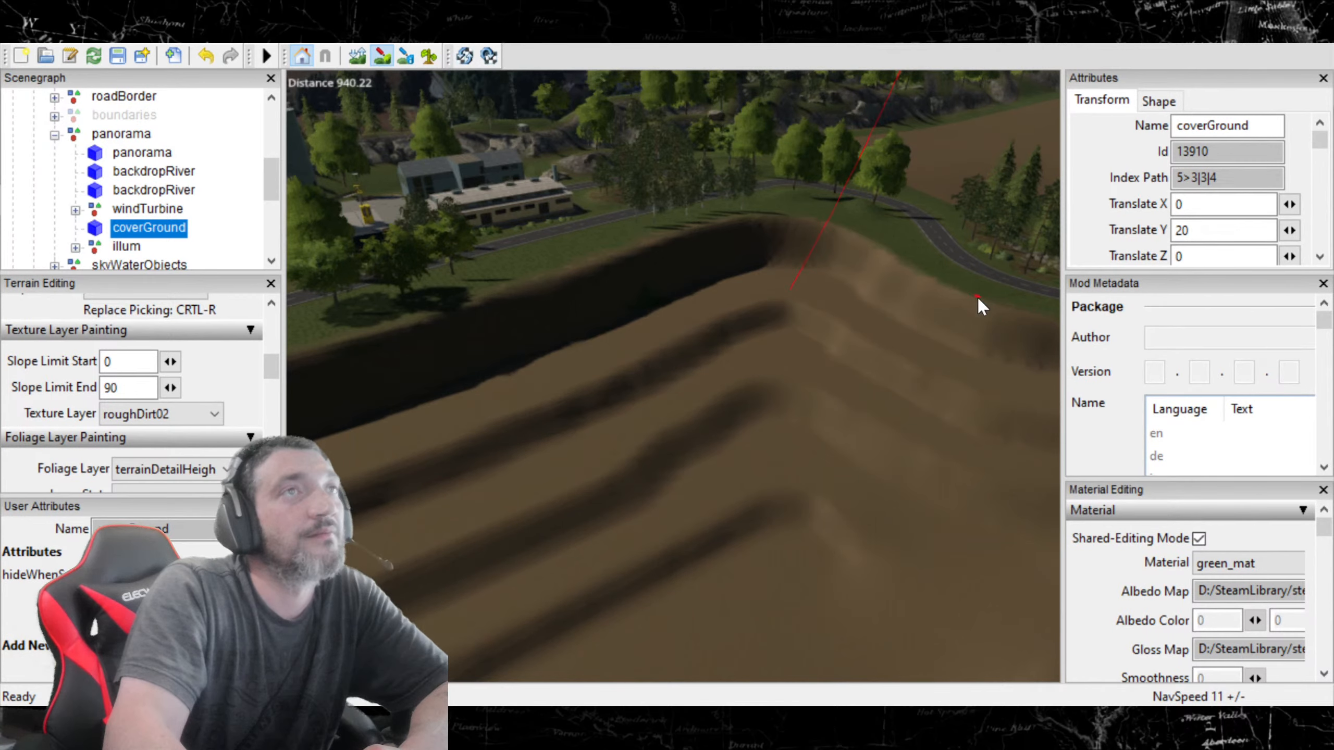
click(380, 57)
mouse_move(498, 231)
alt+mouse_down()
mouse_move(803, 371)
mouse_move(778, 351)
alt+mouse_up()
click(382, 57)
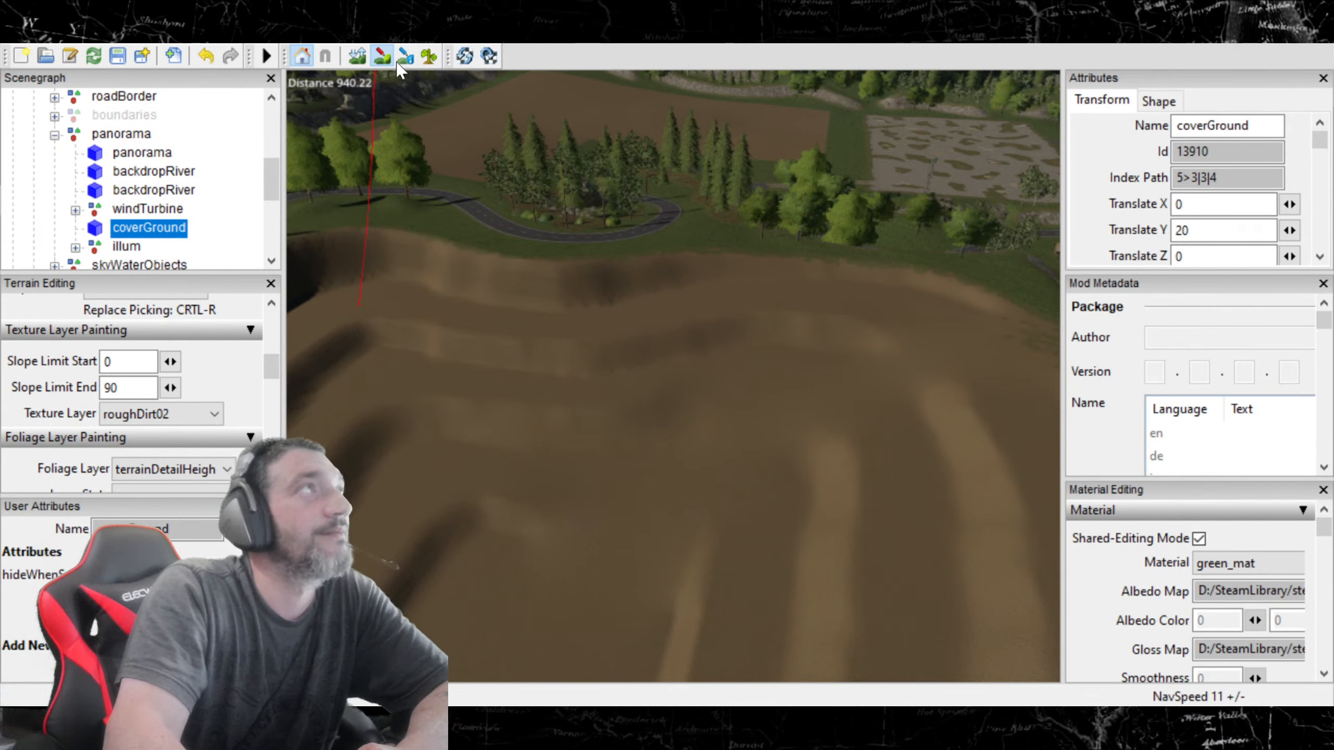
Step: Try a patch of the roughDirt04 texture on the floor of the terraced dirt pit and undo it
click(381, 56)
mouse_move(595, 317)
alt+mouse_down()
mouse_move(769, 348)
mouse_move(683, 290)
mouse_move(650, 388)
mouse_move(796, 386)
mouse_move(679, 380)
mouse_move(490, 336)
mouse_move(295, 372)
mouse_move(233, 313)
mouse_move(521, 361)
mouse_move(570, 346)
mouse_move(676, 453)
mouse_move(535, 378)
mouse_move(610, 295)
mouse_move(798, 211)
mouse_move(726, 313)
mouse_move(667, 325)
mouse_move(677, 346)
mouse_move(878, 377)
mouse_move(771, 325)
mouse_move(691, 444)
mouse_move(724, 420)
mouse_move(837, 405)
alt+mouse_up()
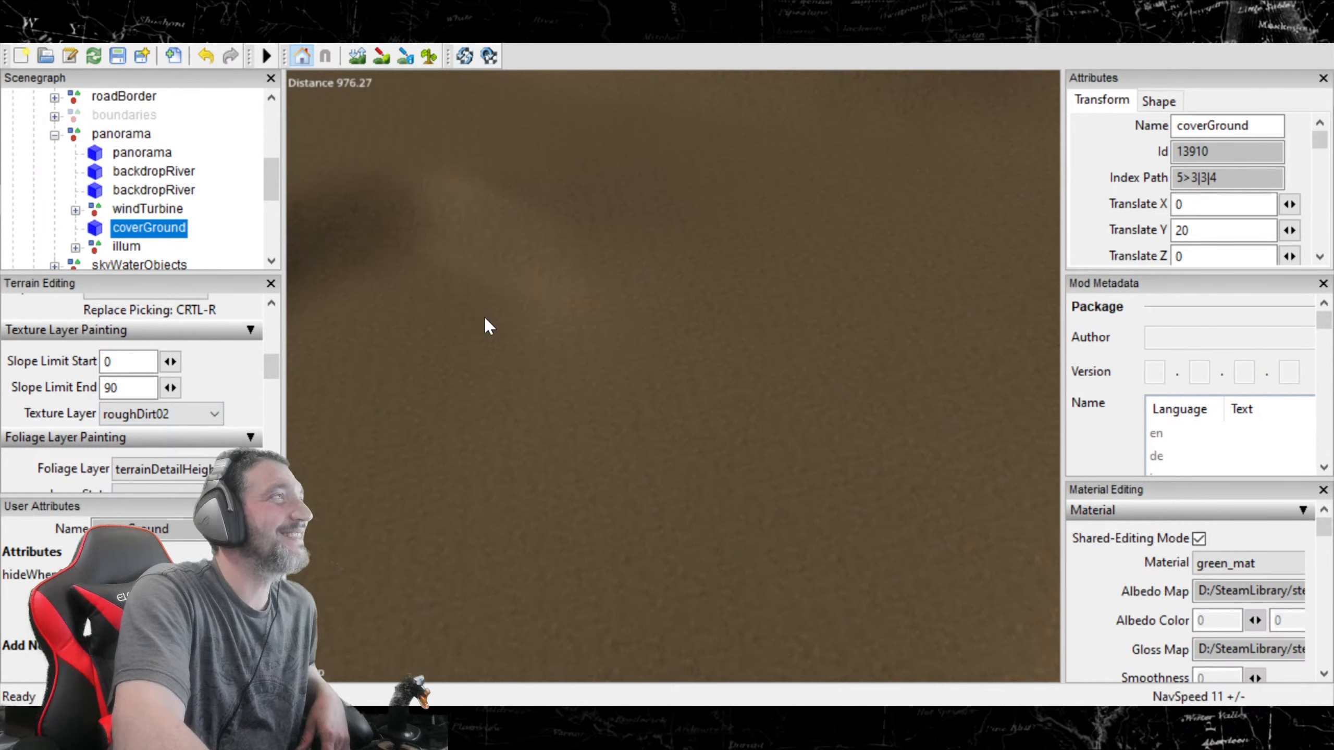
click(213, 415)
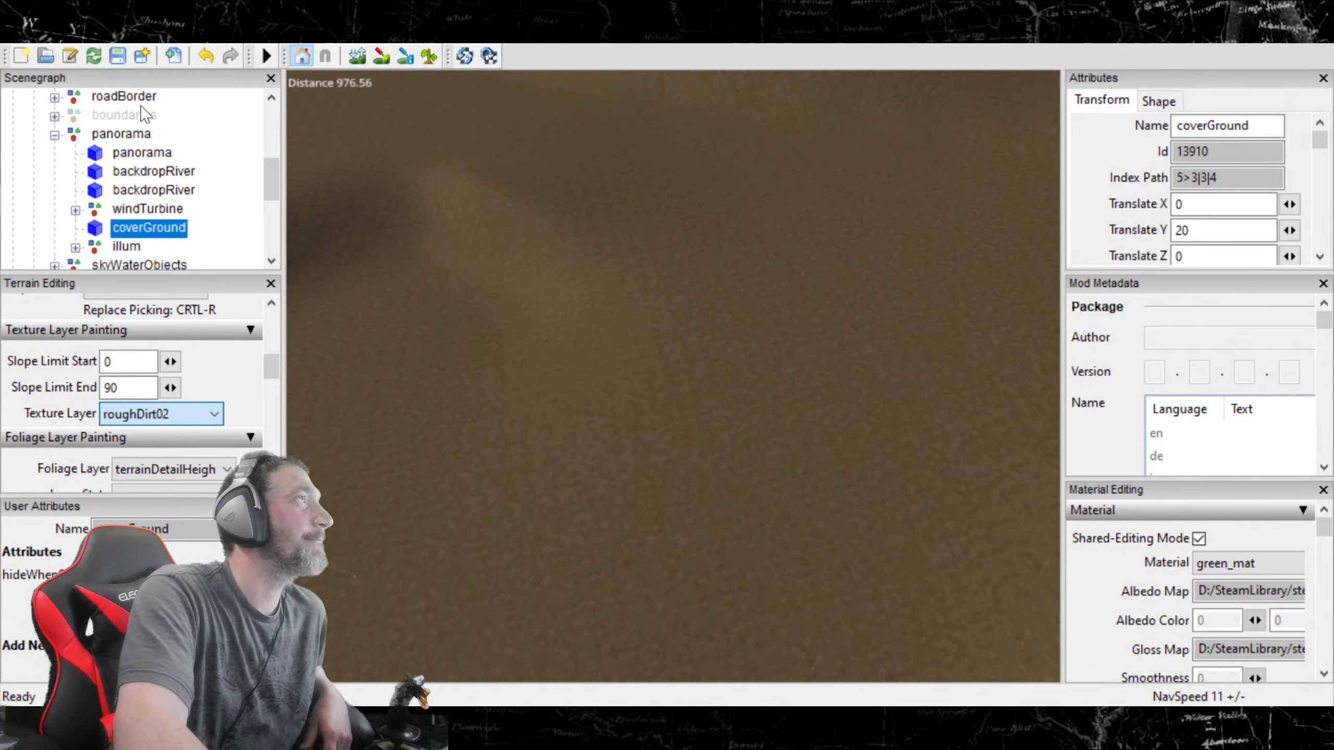
click(150, 81)
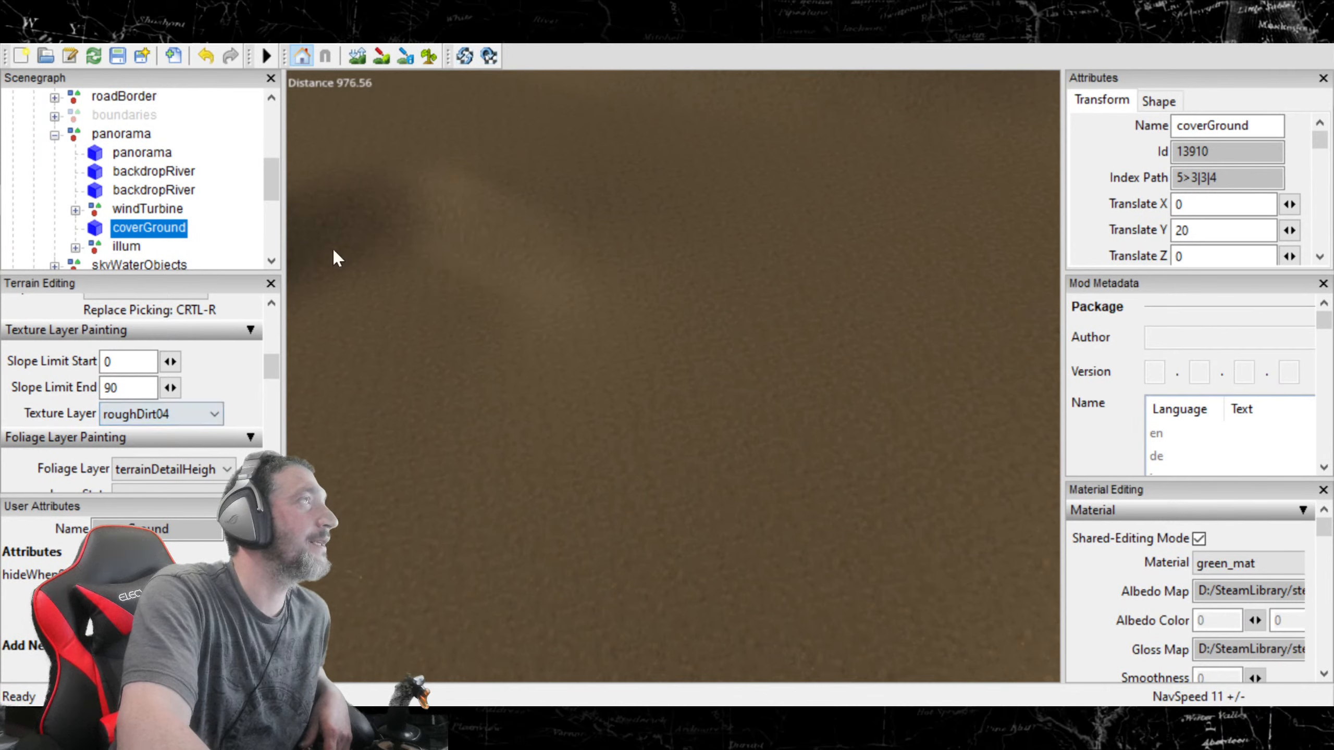
click(380, 56)
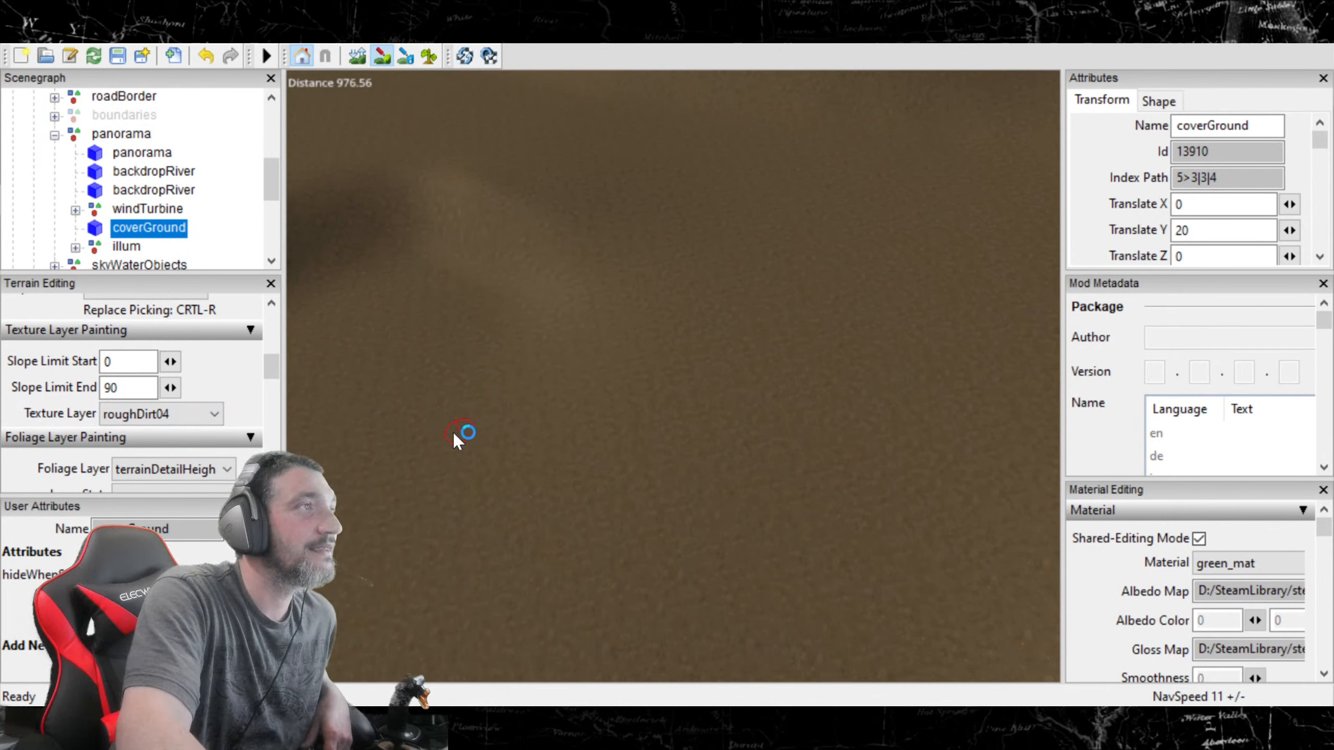
scroll(447, 434, up, 5)
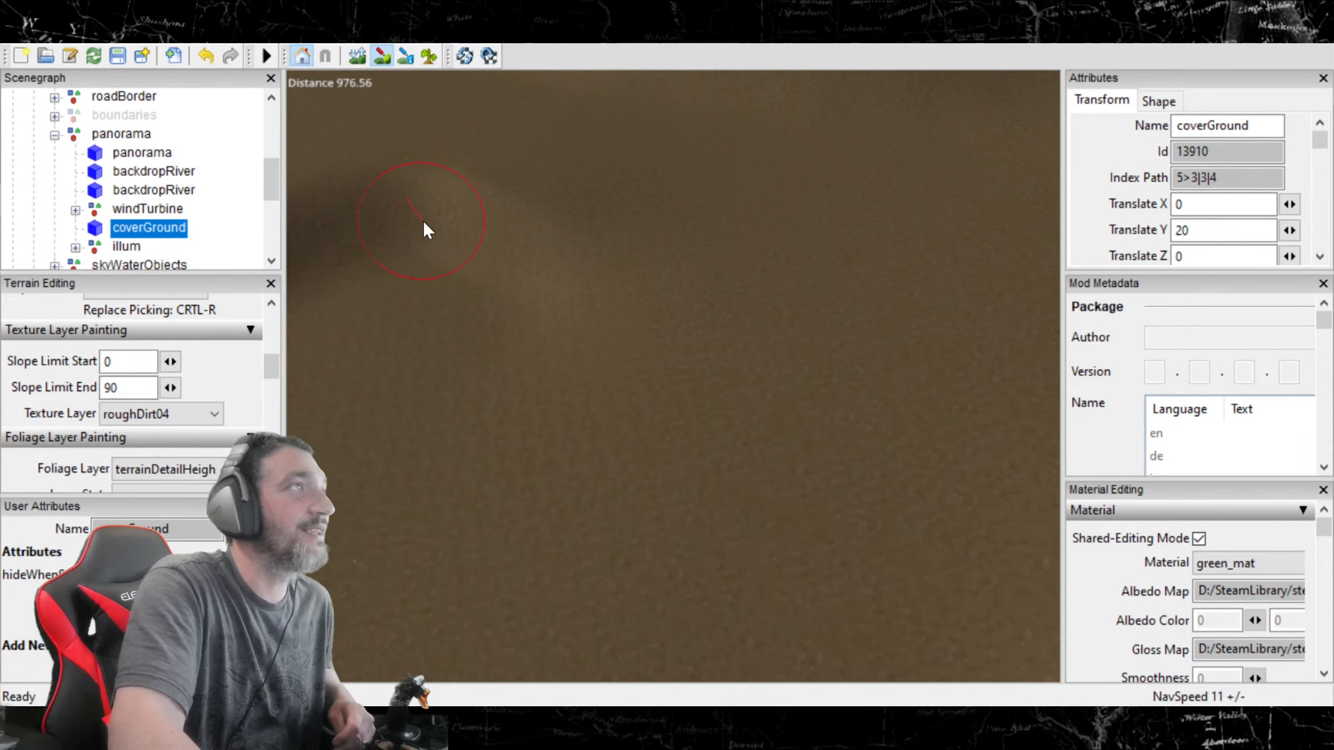
click(206, 57)
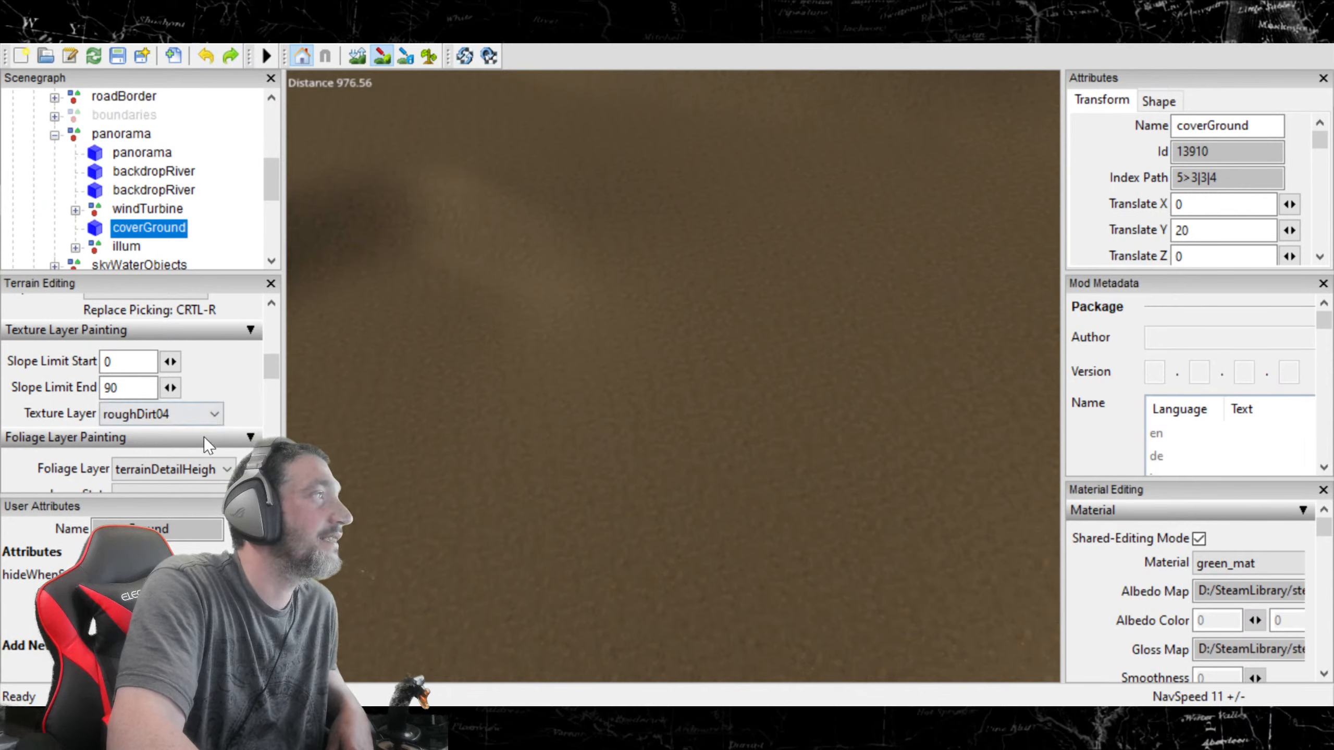
Step: Try a test patch of the dirtWet01 texture on the pit floor and undo it
click(212, 415)
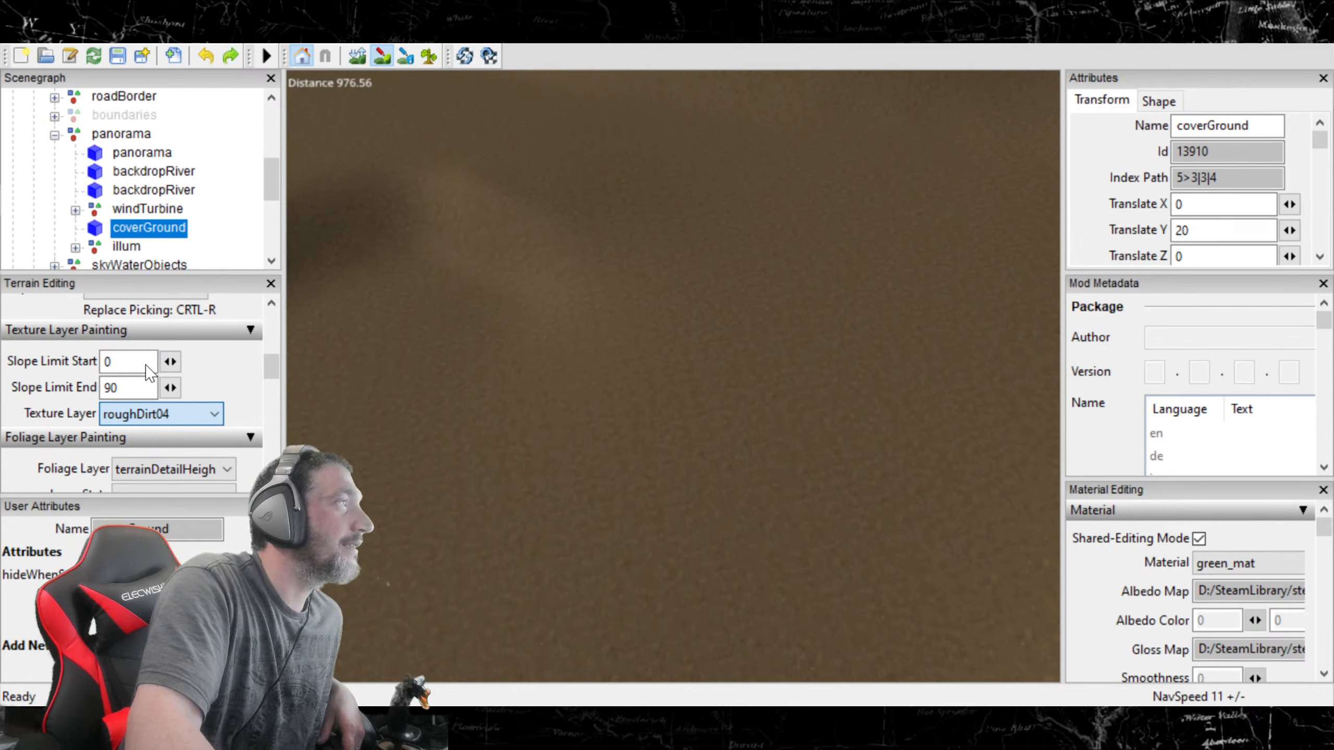
mouse_move(444, 400)
mouse_down()
mouse_move(610, 510)
mouse_move(530, 466)
mouse_up()
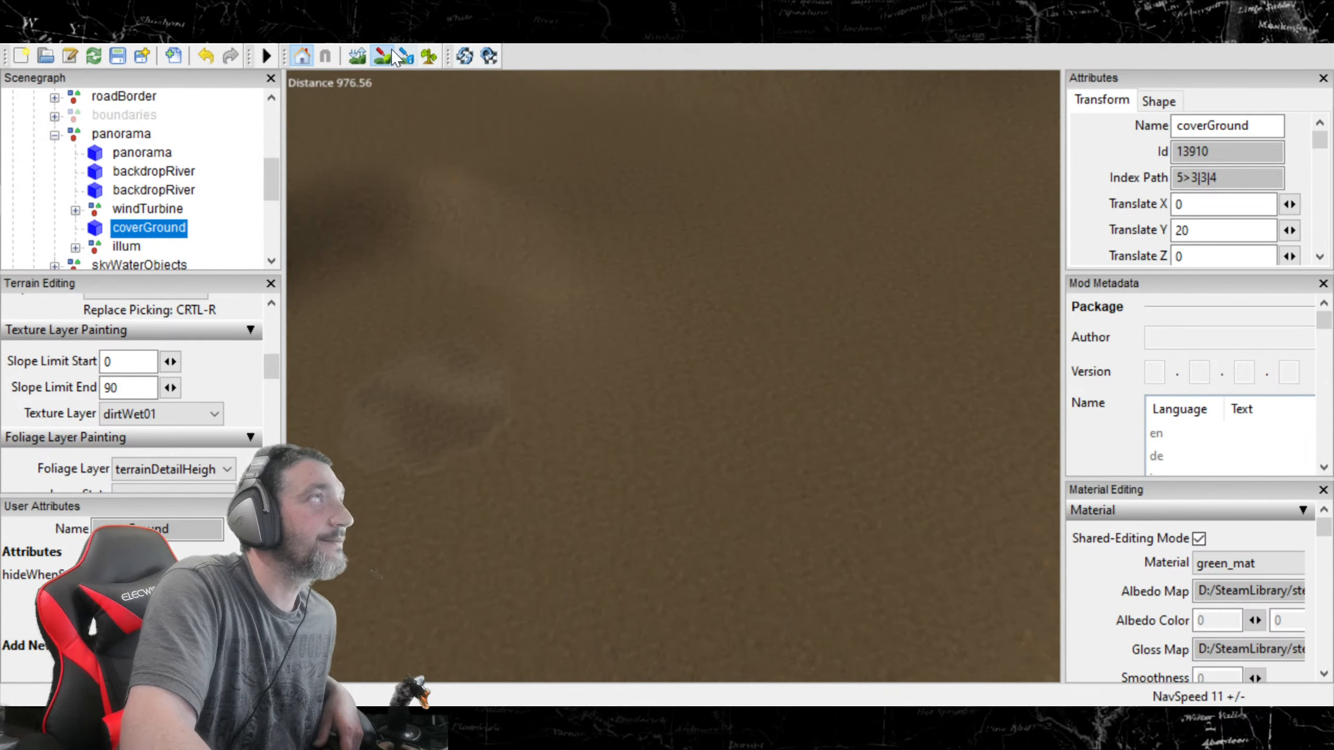
mouse_move(551, 455)
mouse_down()
mouse_move(596, 366)
mouse_move(488, 440)
mouse_move(258, 452)
mouse_move(170, 387)
mouse_move(217, 362)
mouse_move(534, 352)
mouse_move(734, 302)
mouse_move(732, 433)
mouse_move(843, 302)
mouse_move(712, 471)
mouse_move(465, 291)
mouse_move(432, 226)
mouse_move(560, 343)
mouse_move(859, 276)
mouse_move(661, 278)
mouse_move(740, 233)
mouse_move(951, 240)
mouse_move(690, 298)
mouse_move(872, 250)
mouse_move(722, 284)
mouse_move(646, 262)
mouse_move(614, 179)
mouse_move(614, 221)
mouse_move(643, 269)
mouse_move(603, 324)
mouse_move(665, 267)
mouse_move(703, 259)
mouse_move(762, 268)
mouse_move(884, 253)
mouse_move(781, 304)
mouse_move(647, 291)
mouse_move(650, 315)
mouse_move(782, 321)
mouse_move(978, 246)
mouse_move(642, 302)
mouse_move(970, 356)
mouse_move(925, 344)
mouse_move(1028, 277)
mouse_move(1045, 318)
mouse_move(746, 351)
mouse_move(801, 371)
mouse_move(677, 287)
mouse_move(374, 320)
mouse_move(458, 266)
mouse_move(332, 312)
mouse_move(305, 196)
mouse_up()
alt+drag(425, 207, 446, 133)
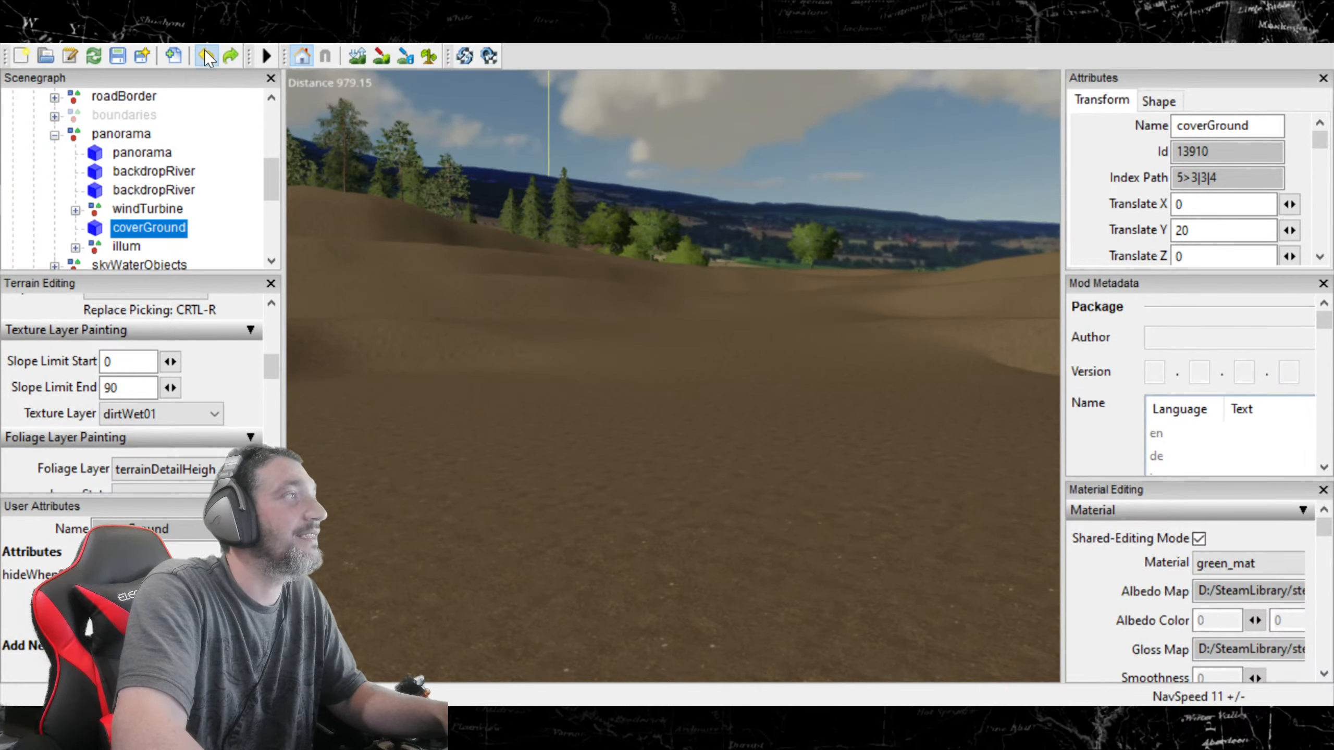
Step: Try adjoining test patches of the dirtWet02 and dirtWet03 textures on the pit floor
alt+drag(501, 440, 544, 420)
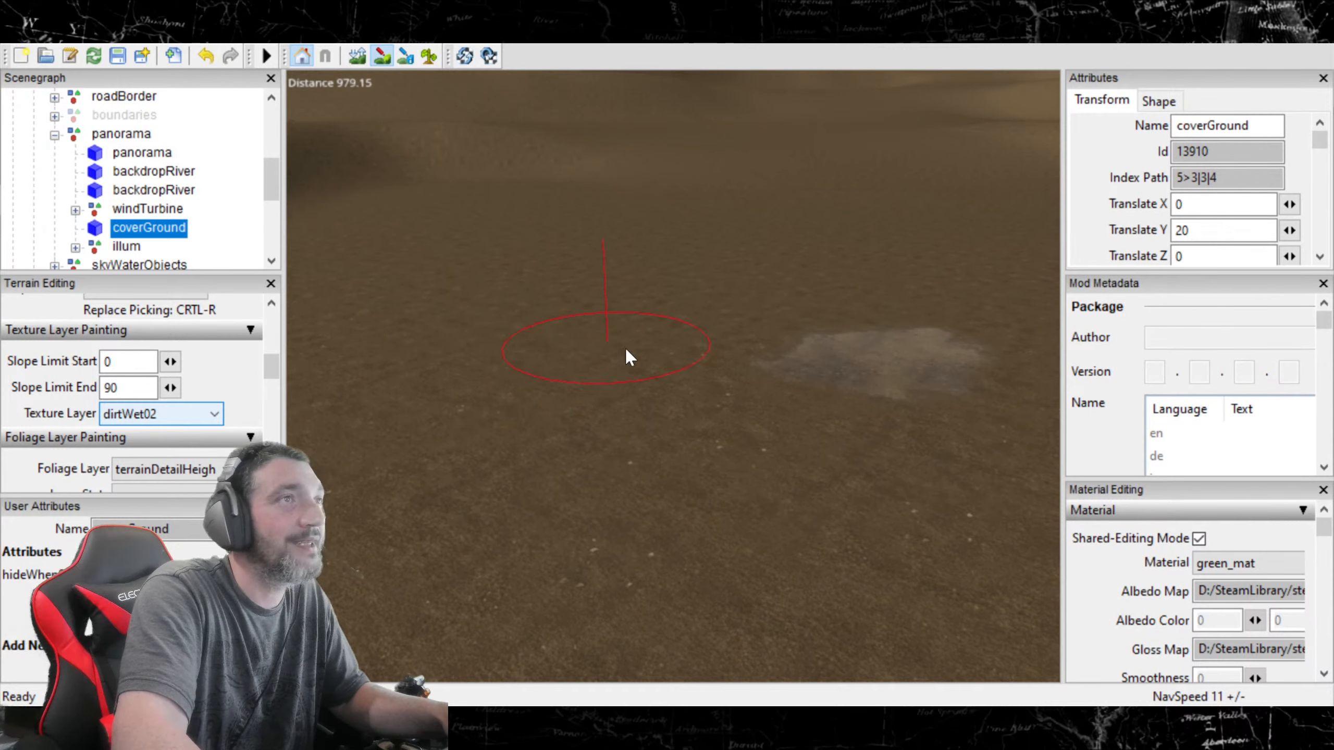
click(669, 353)
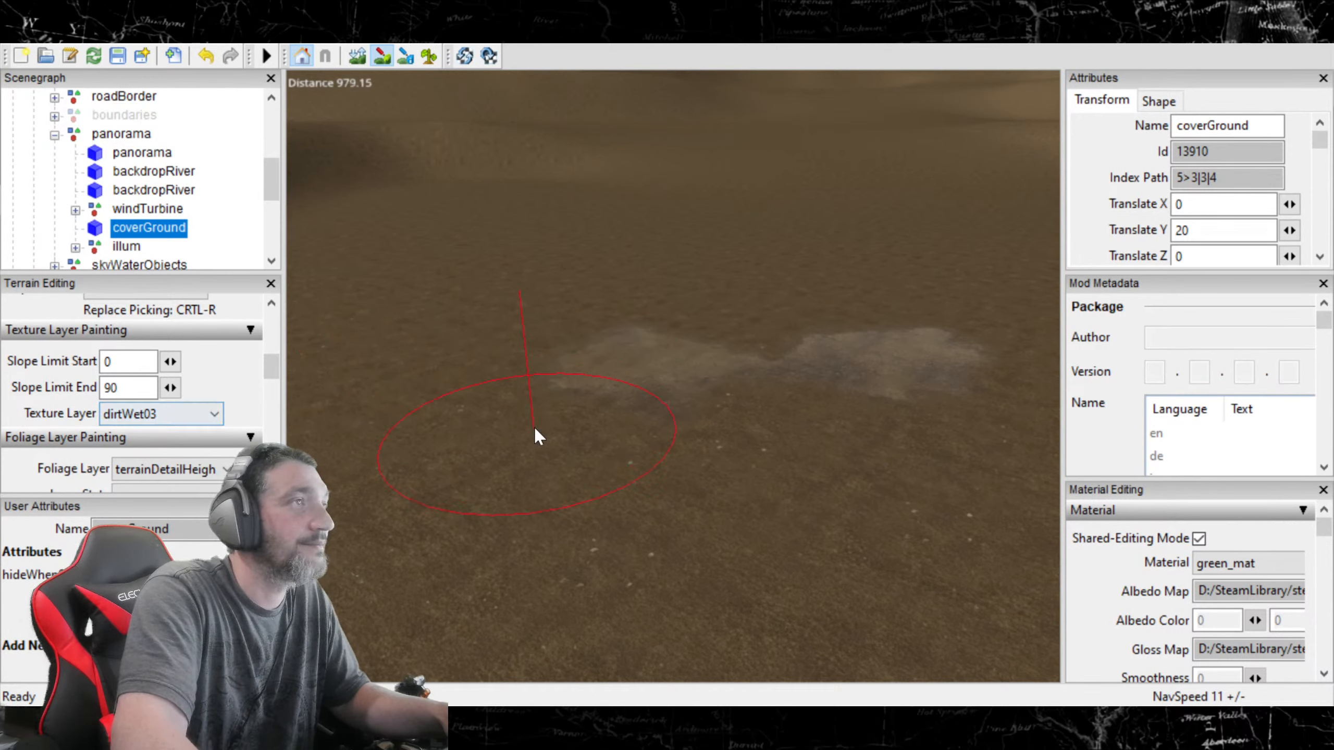
click(435, 373)
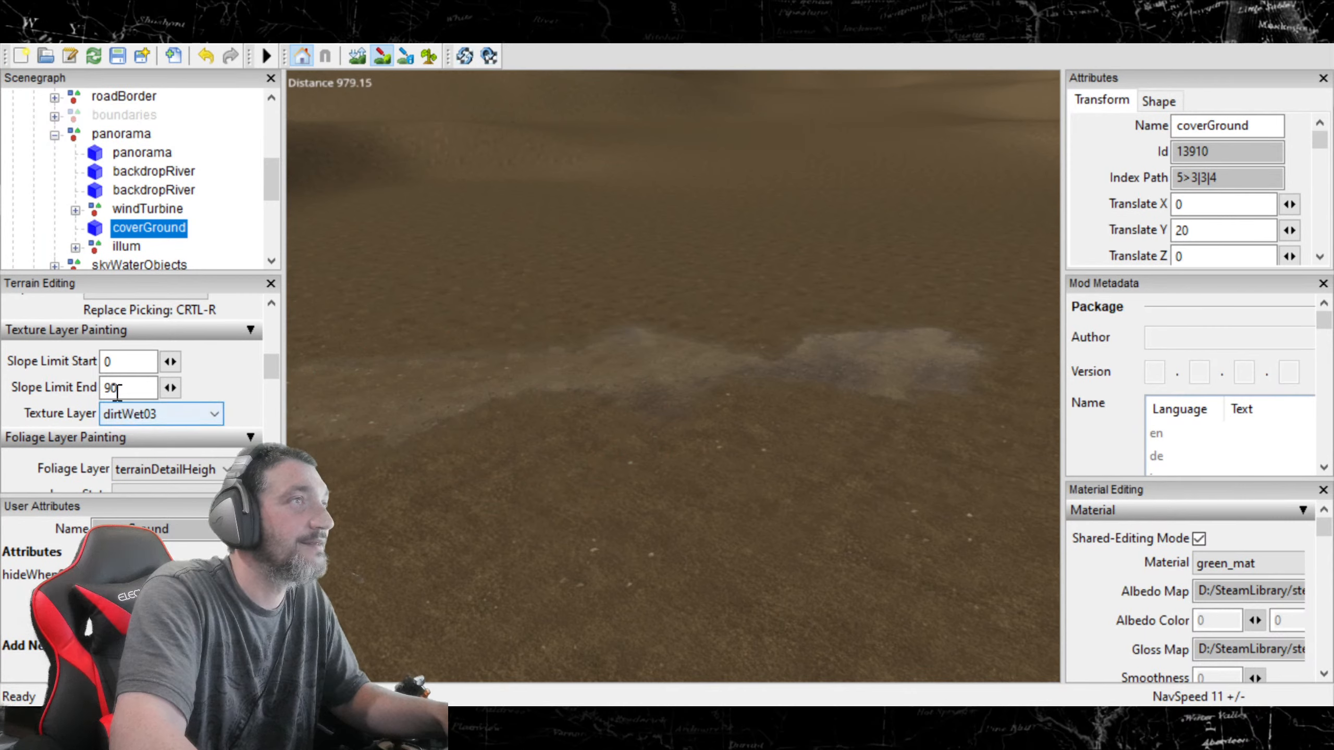
Step: Try a mudDark02 patch in front of the wet-dirt test patches and undo it
scroll(158, 421, down, 1)
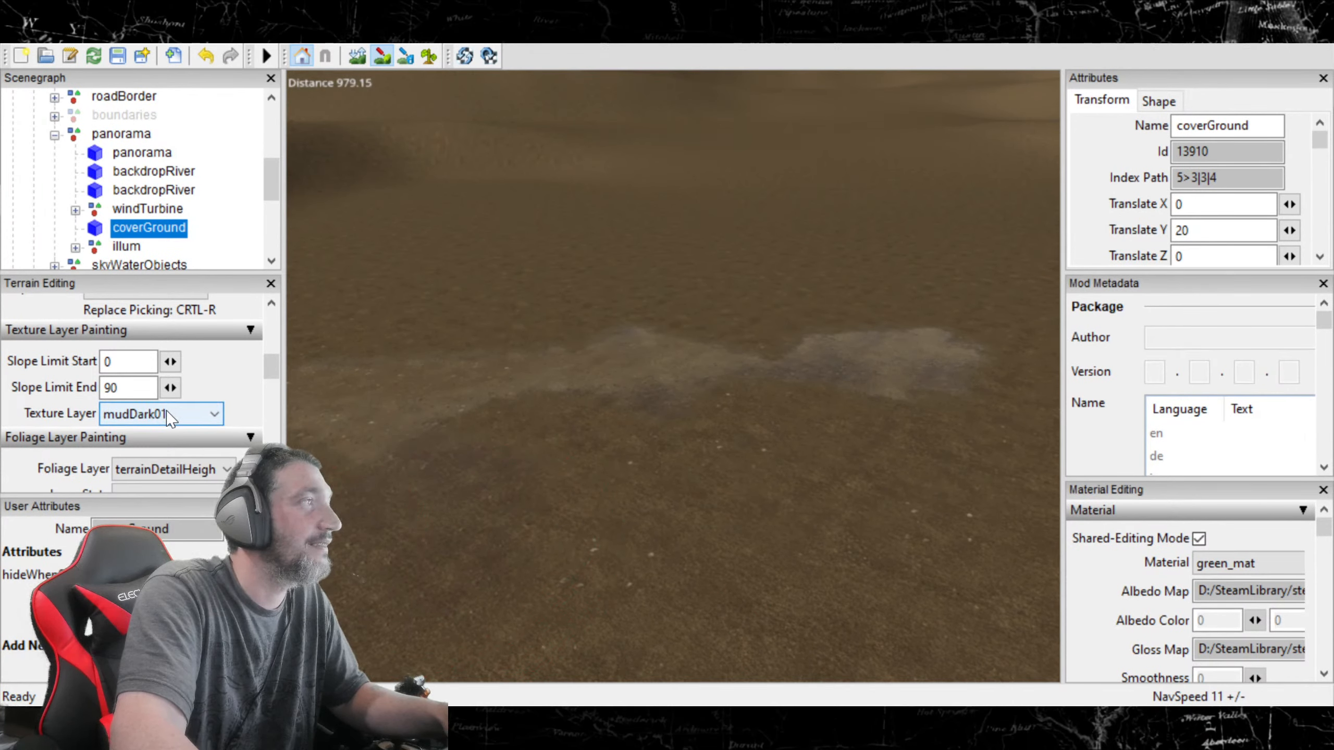
click(802, 528)
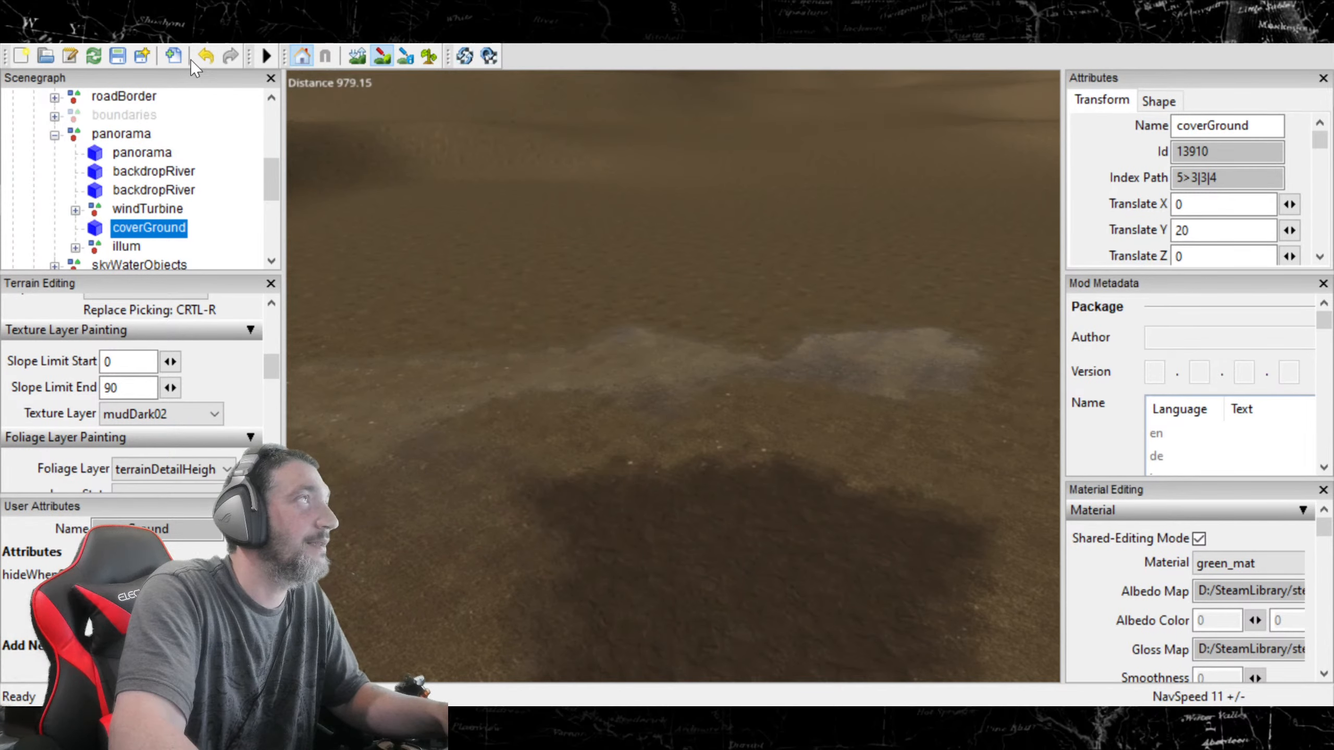
click(206, 57)
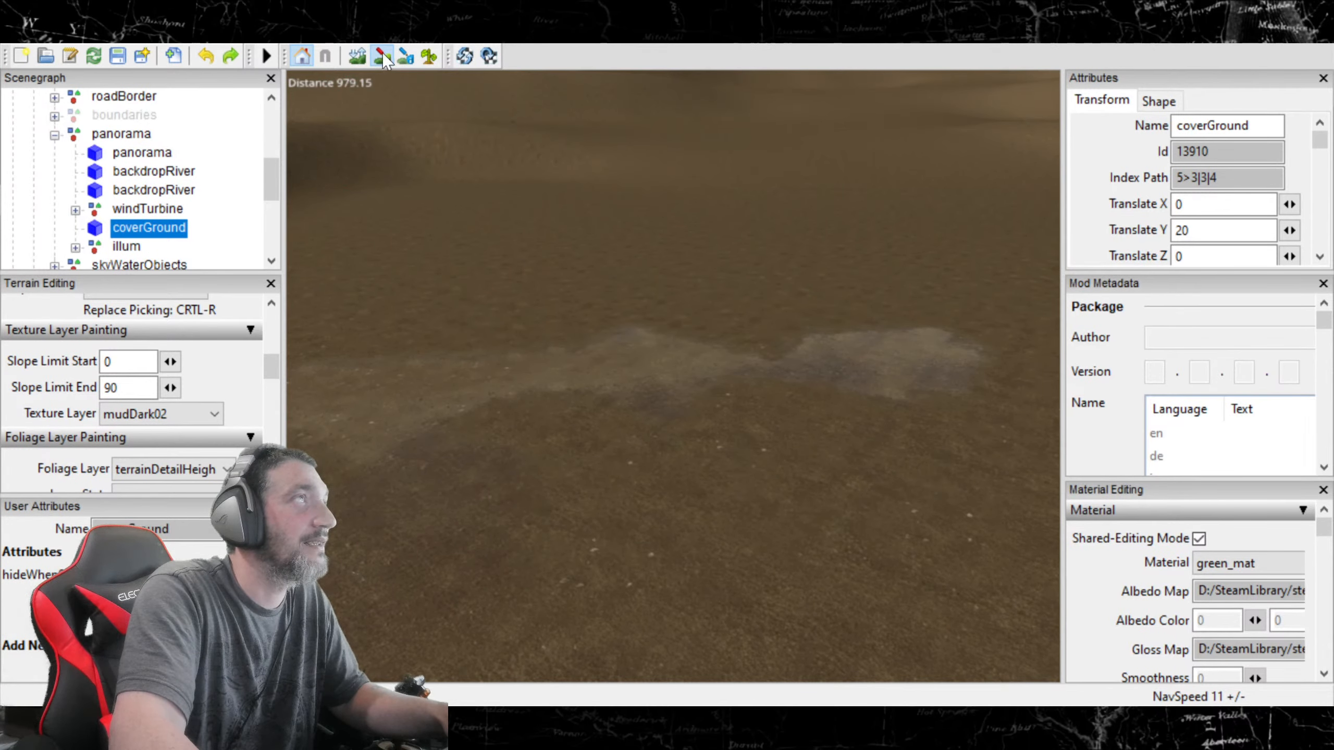
Step: Examine the wet-dirt test patches on the pit floor from close up and from high above
alt+drag(596, 285, 316, 582)
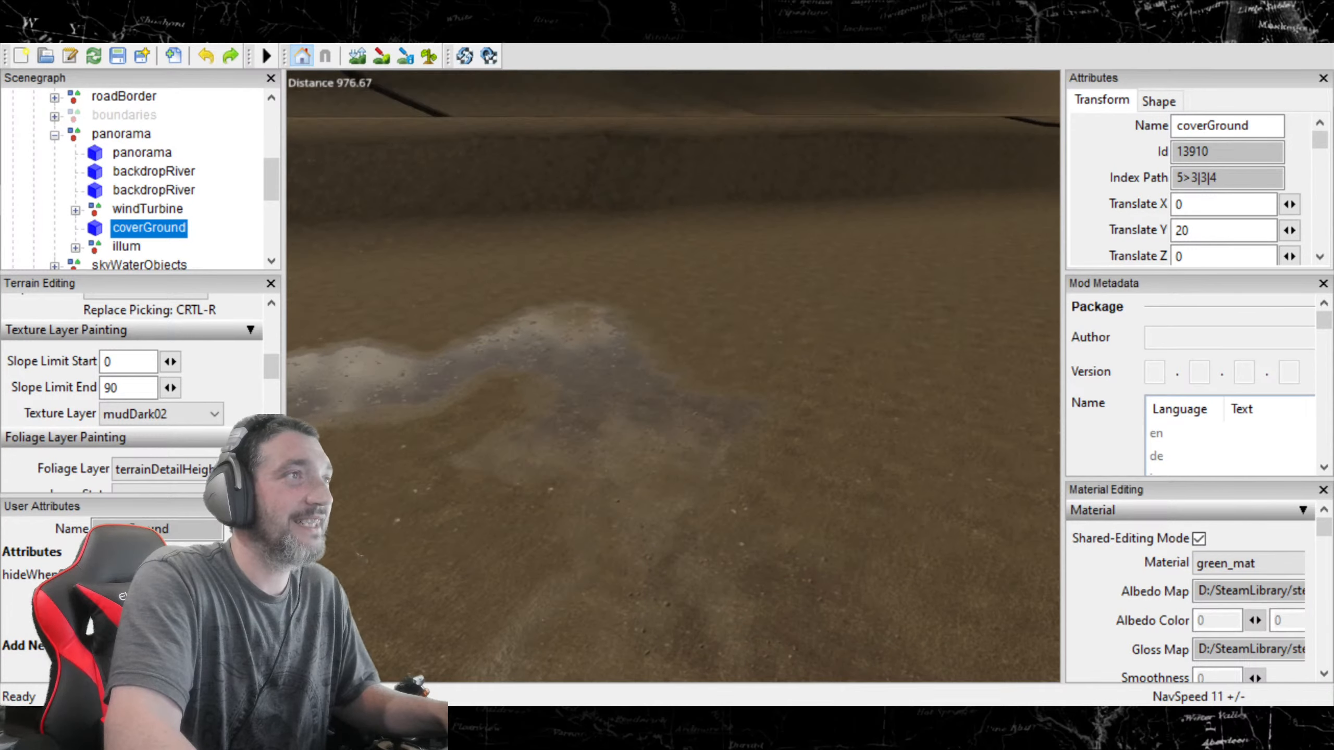
alt+drag(457, 432, 439, 560)
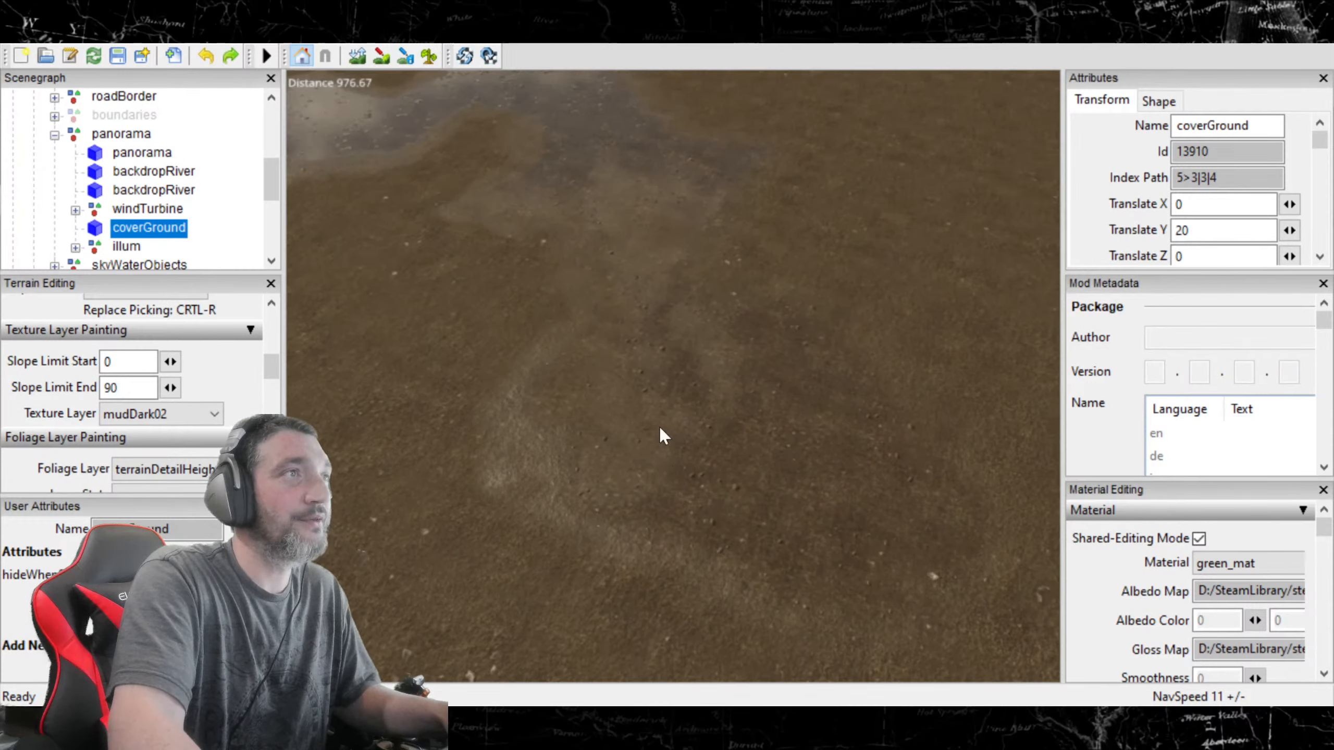
alt+drag(686, 355, 550, 402)
scroll(590, 428, down, 3)
scroll(606, 418, down, 8)
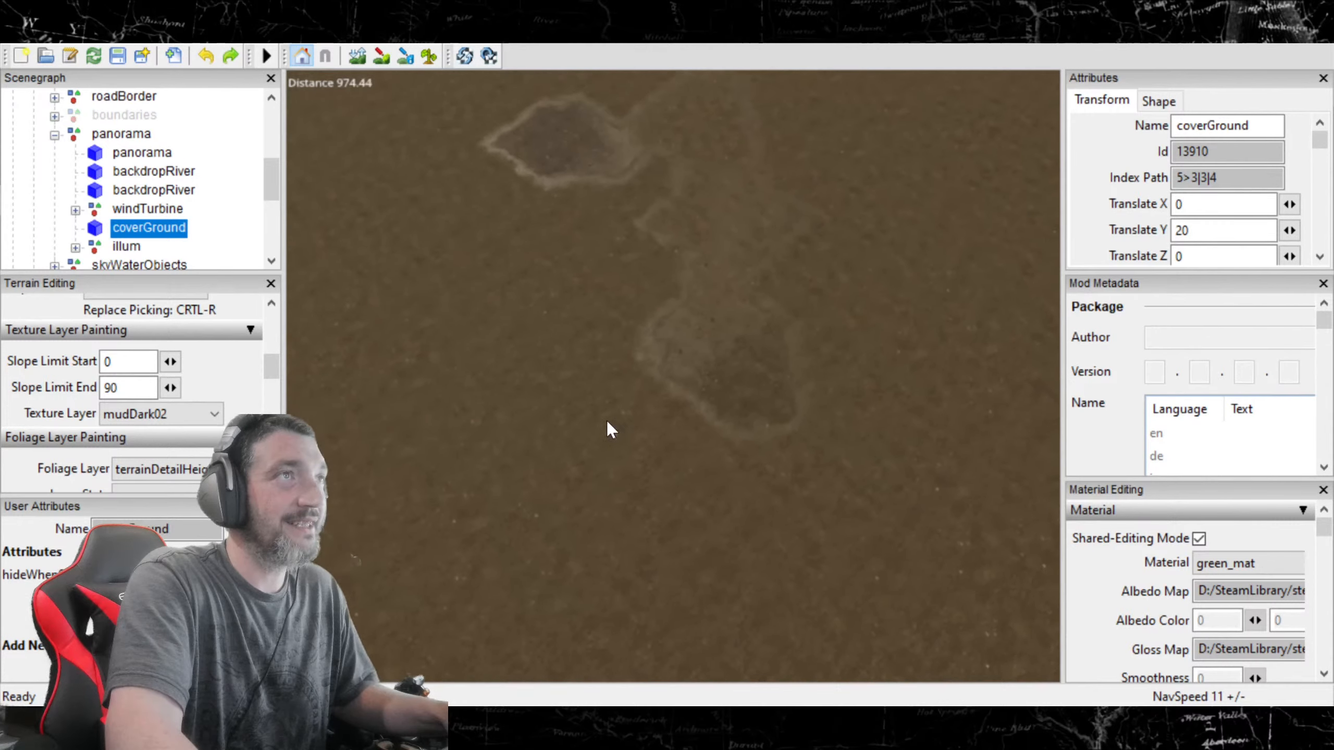
scroll(623, 460, down, 8)
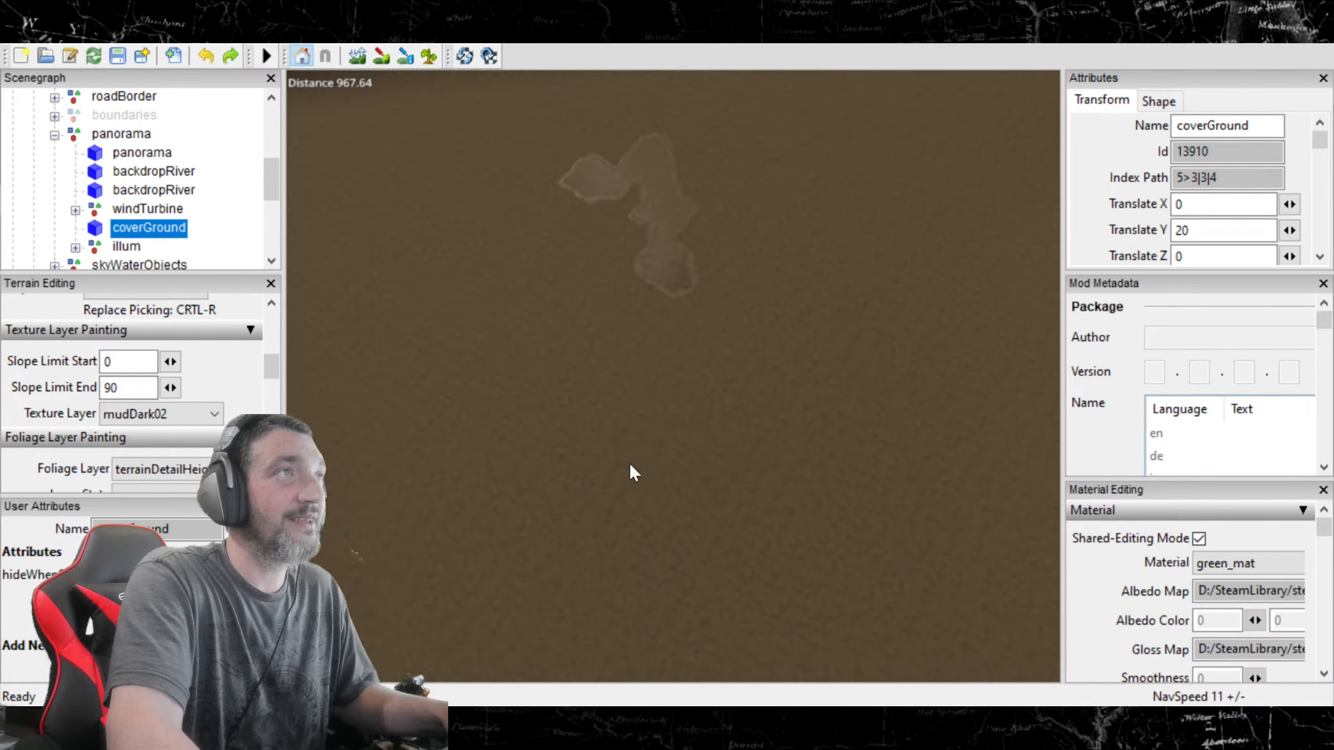
scroll(623, 457, down, 1)
alt+drag(622, 454, 612, 499)
scroll(611, 352, up, 6)
scroll(612, 499, down, 7)
scroll(603, 488, down, 12)
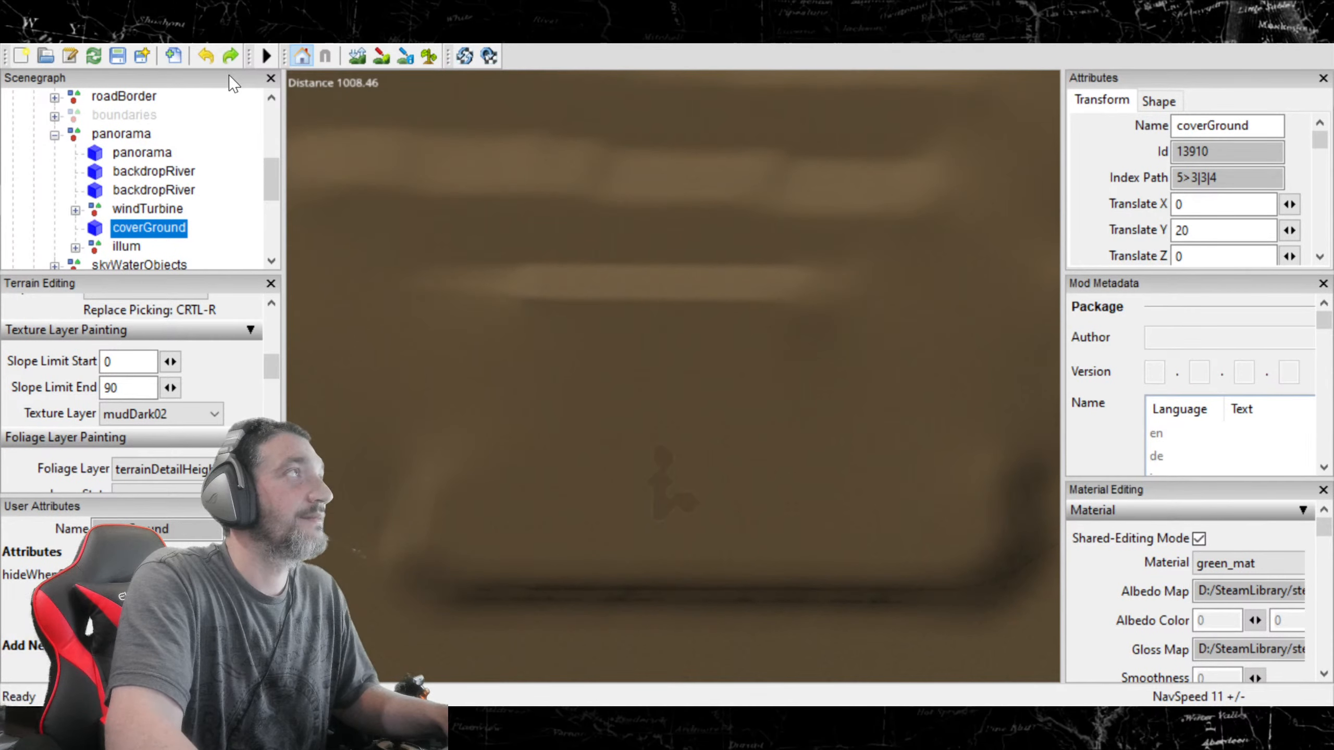
Step: Undo the wet-dirt test patches and paint a broad mudDarkWet01 patch on the pit floor
click(205, 55)
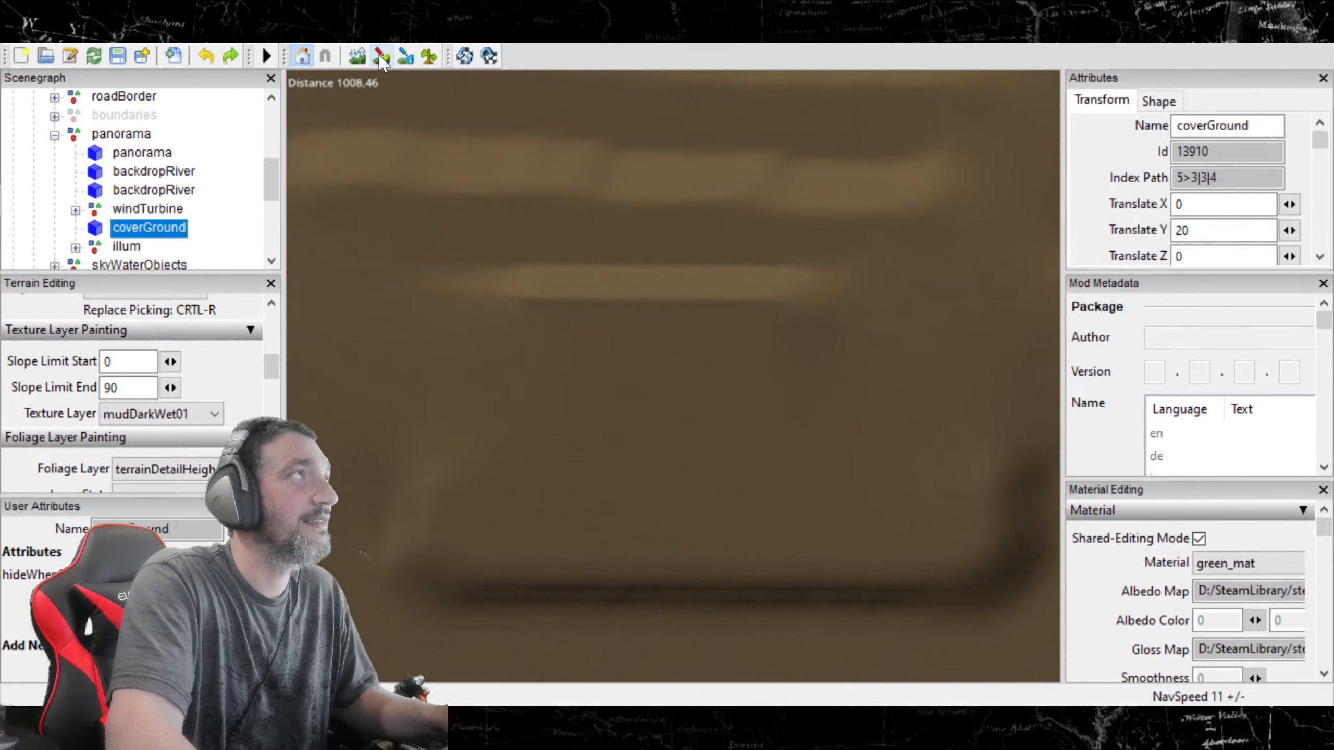
alt+drag(660, 486, 638, 524)
scroll(654, 492, up, 5)
scroll(638, 524, up, 2)
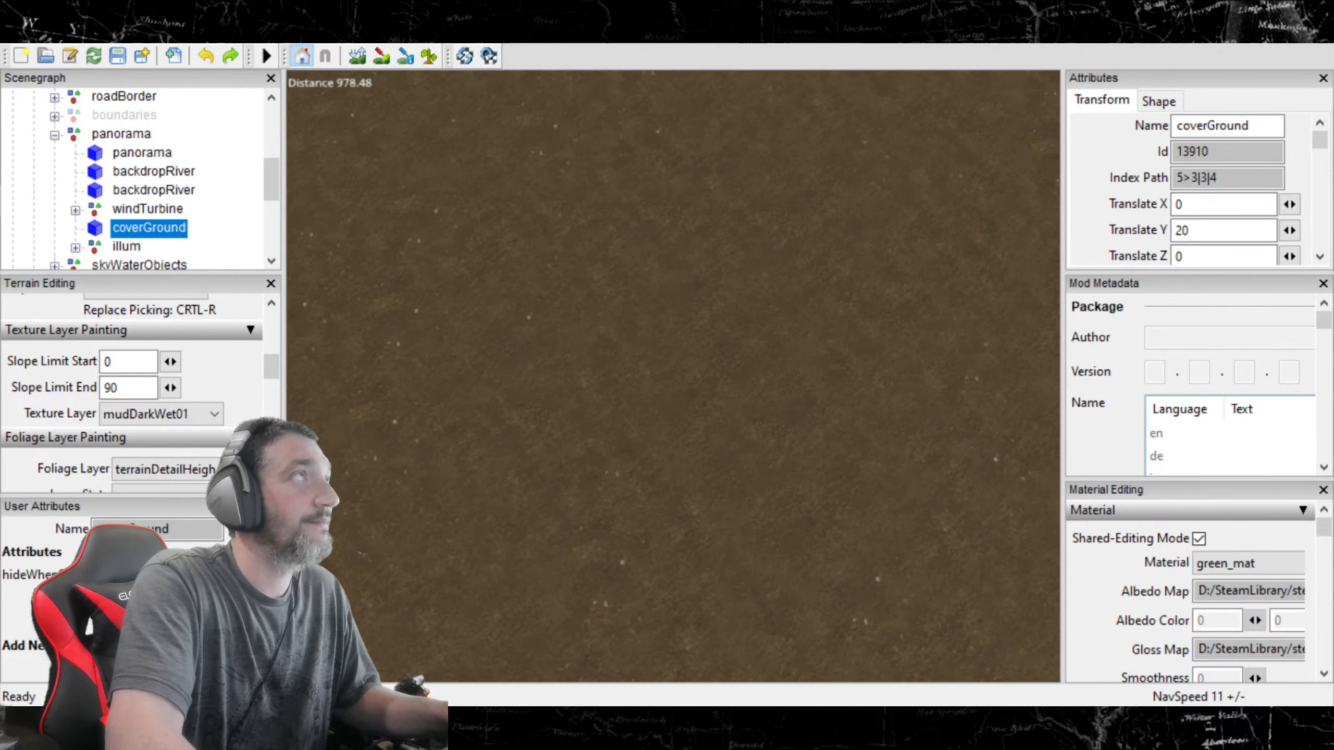
drag(551, 345, 579, 348)
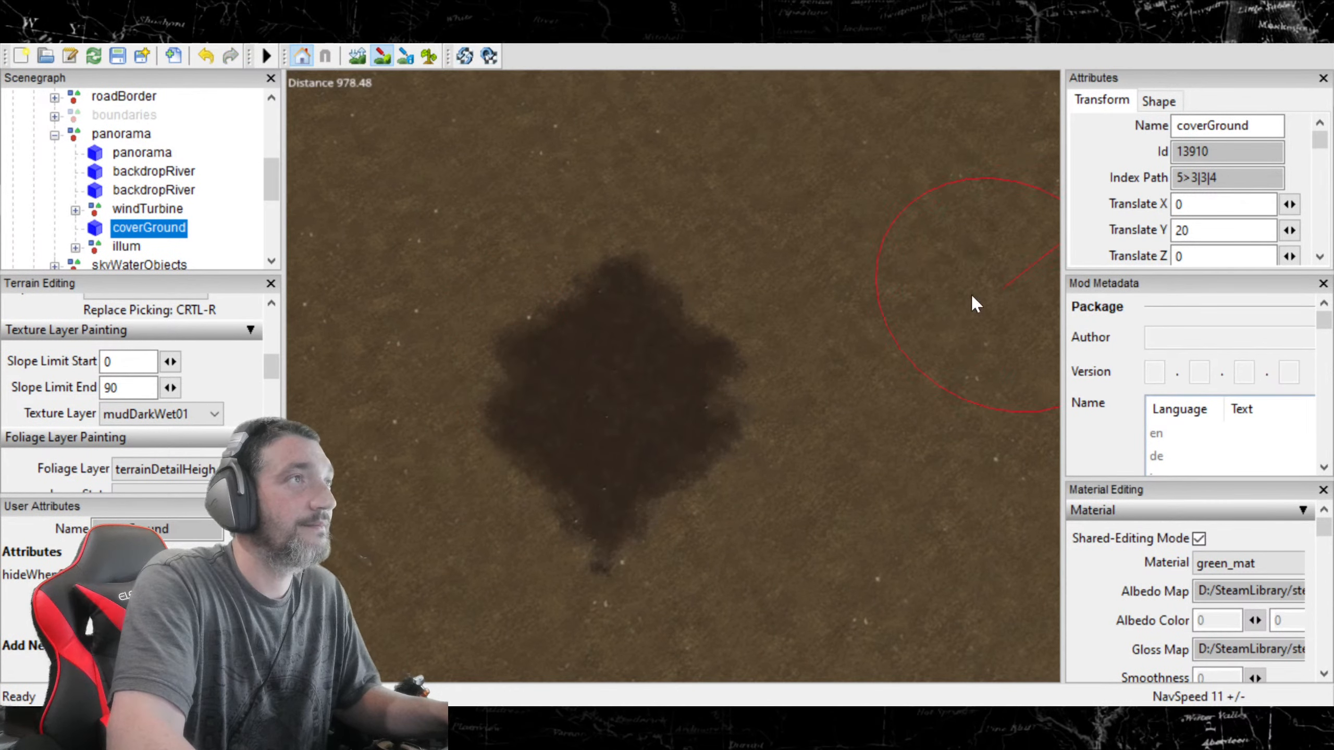
drag(694, 287, 758, 259)
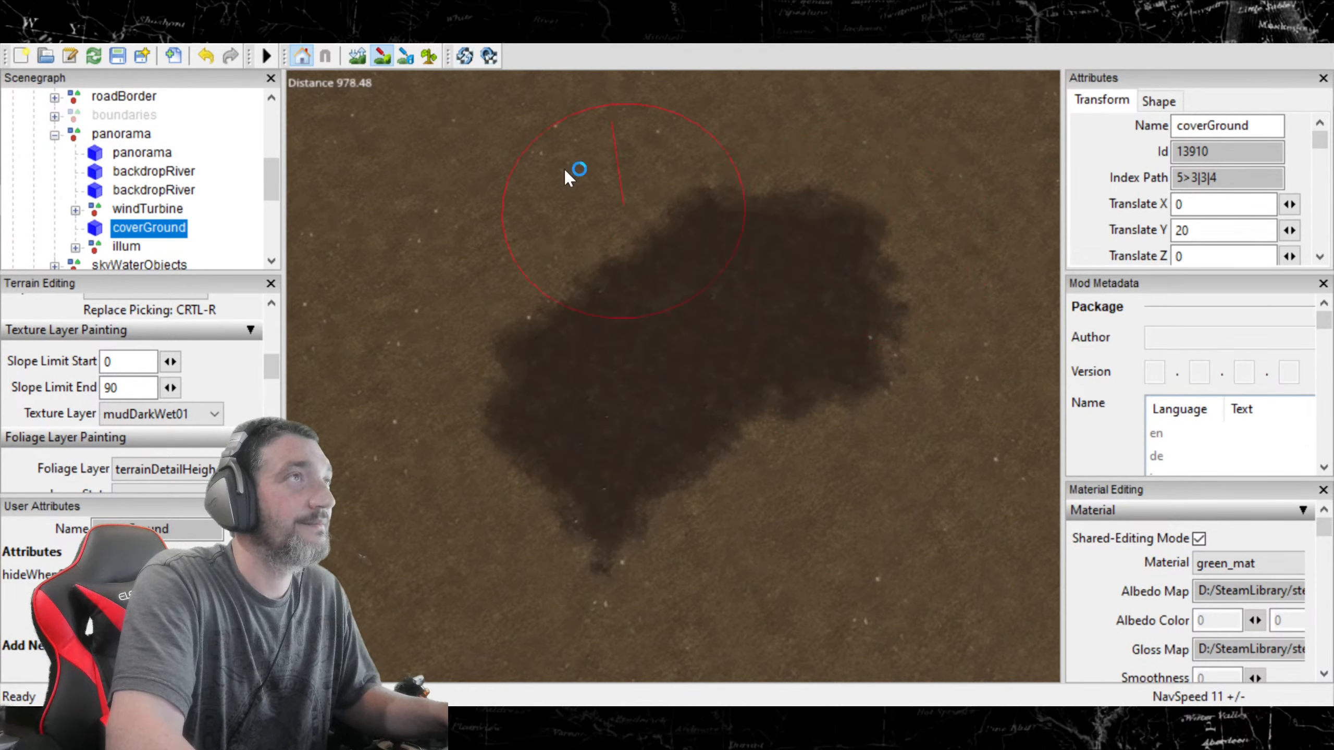
Step: Examine the mudDarkWet01 puddle's reflections from ground level
click(381, 50)
mouse_move(470, 294)
alt+mouse_down()
mouse_move(611, 329)
mouse_move(609, 453)
alt+mouse_up()
scroll(594, 453, up, 8)
alt+drag(498, 416, 649, 39)
alt+drag(578, 220, 405, 223)
right_drag(394, 245, 185, 395)
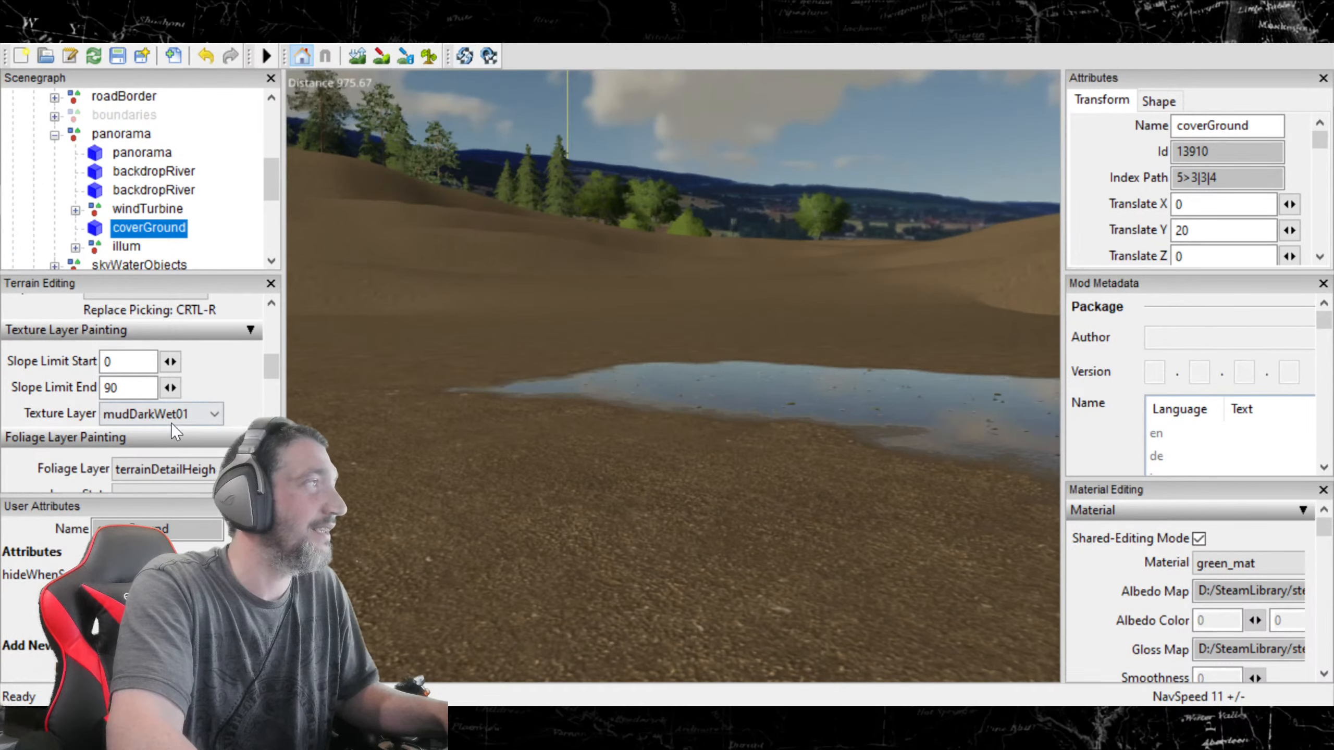
Step: Switch the texture layer to dirtWet04 and paint it along the near edge and one end of the mudDarkWet01 puddle
scroll(179, 416, up, 2)
scroll(188, 415, up, 3)
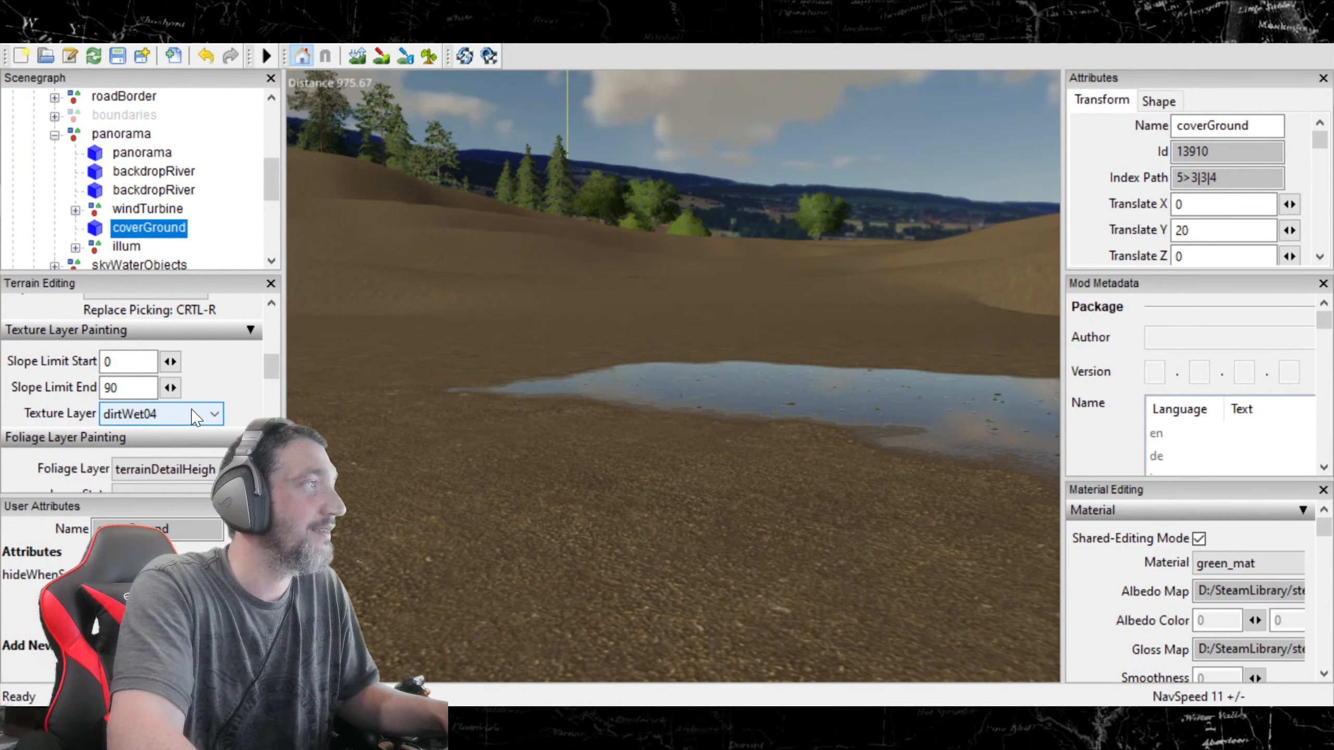
click(381, 57)
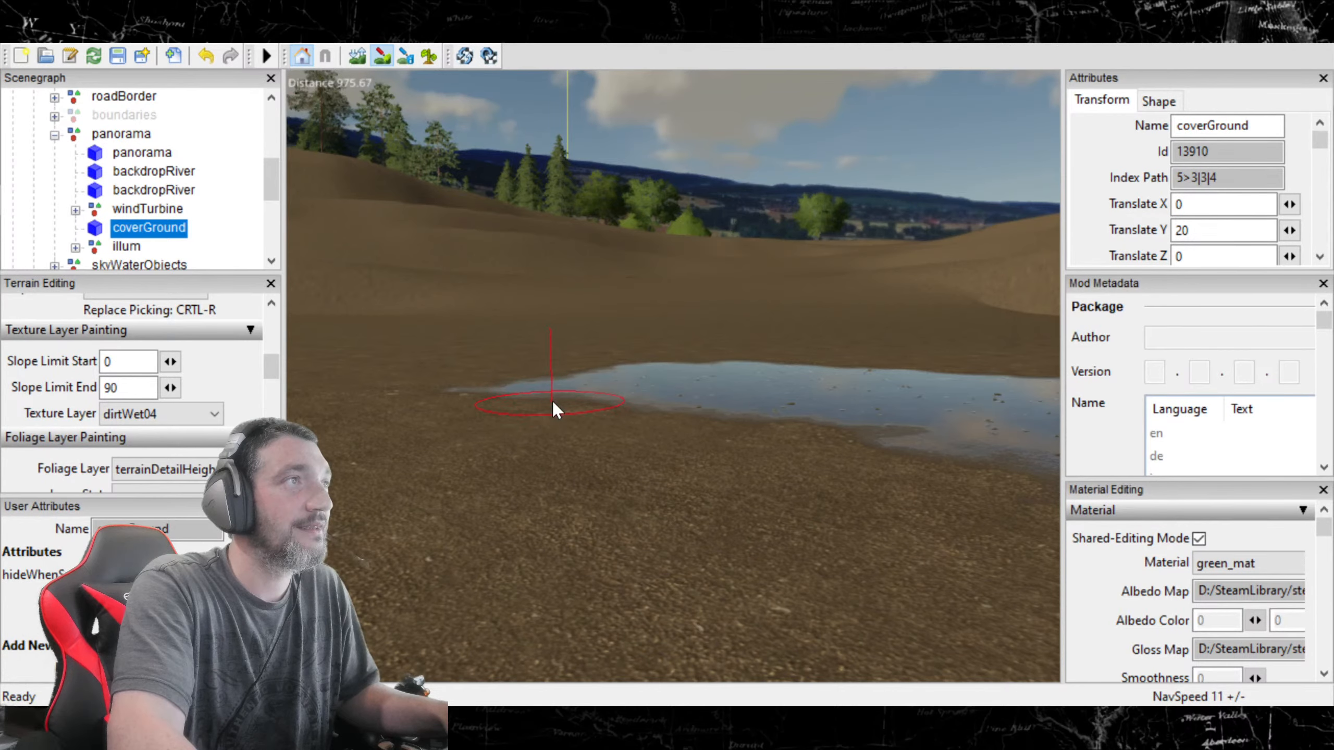
click(382, 56)
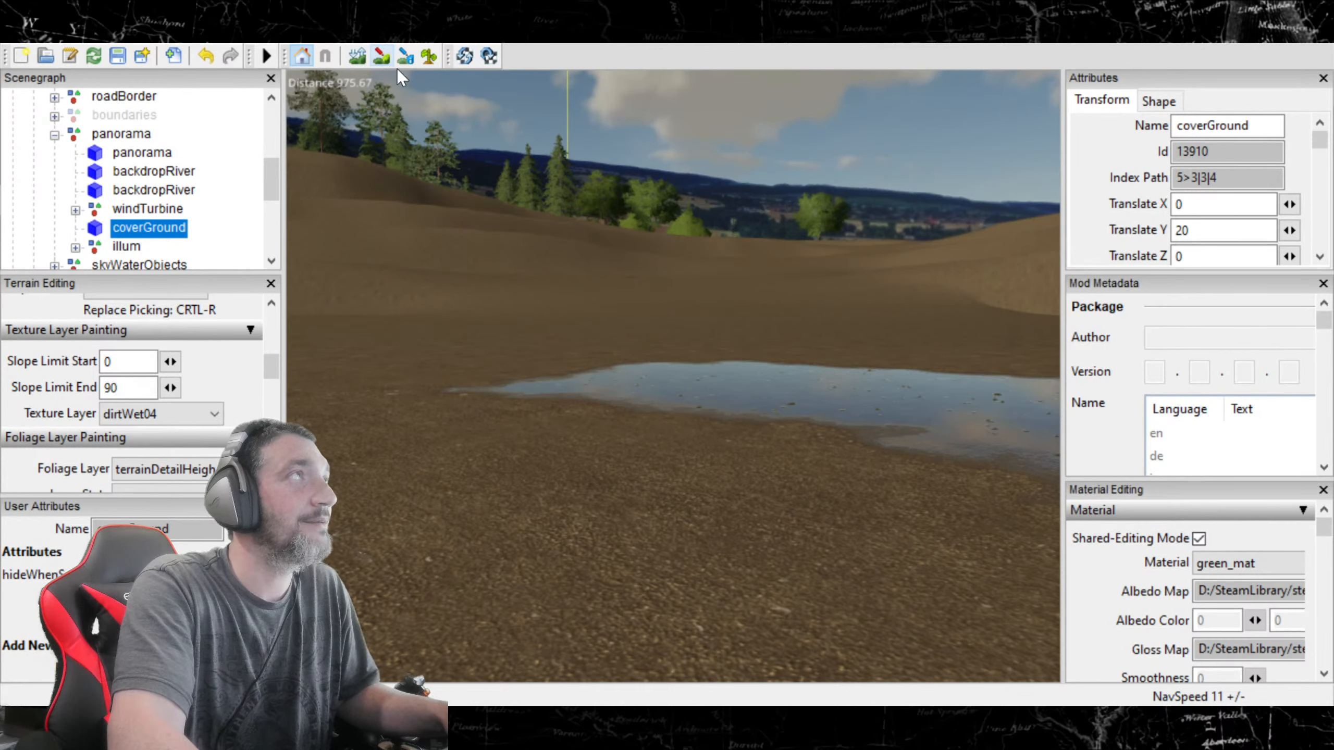
right_drag(665, 586, 762, 623)
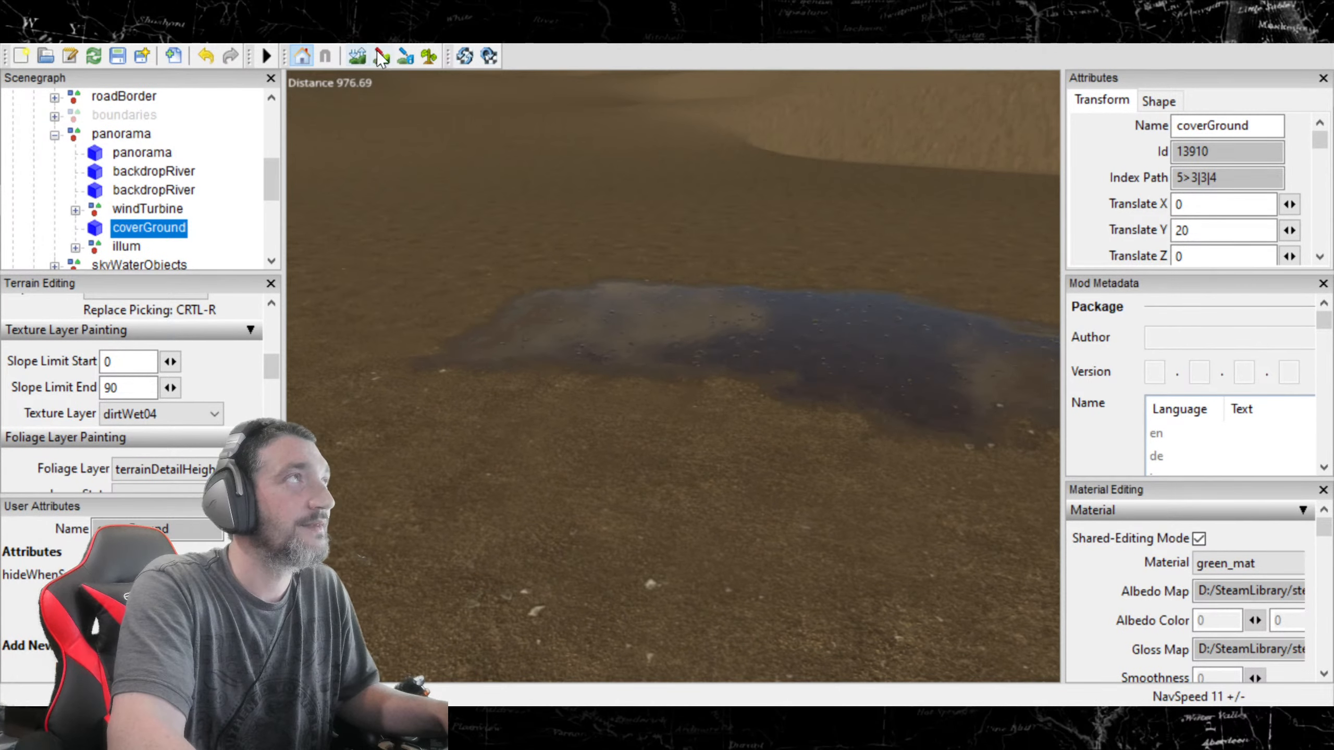
click(407, 416)
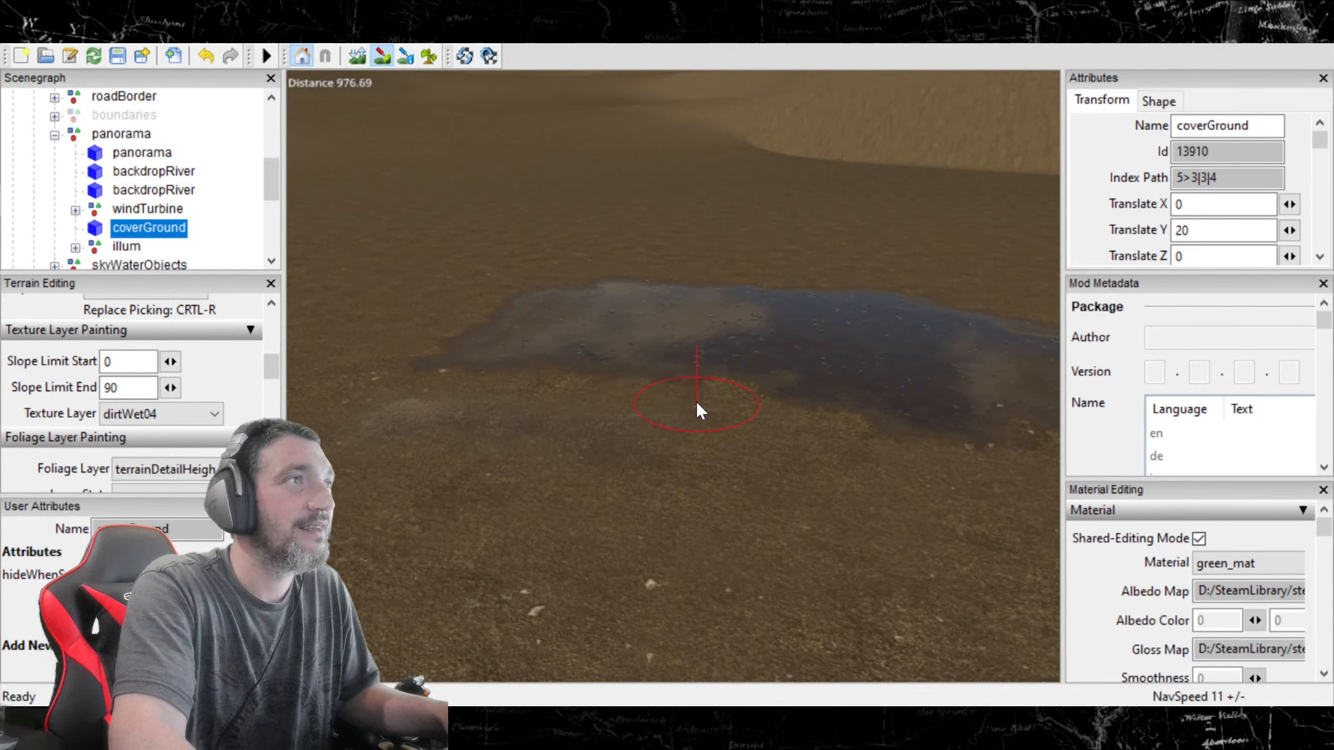
drag(843, 427, 961, 458)
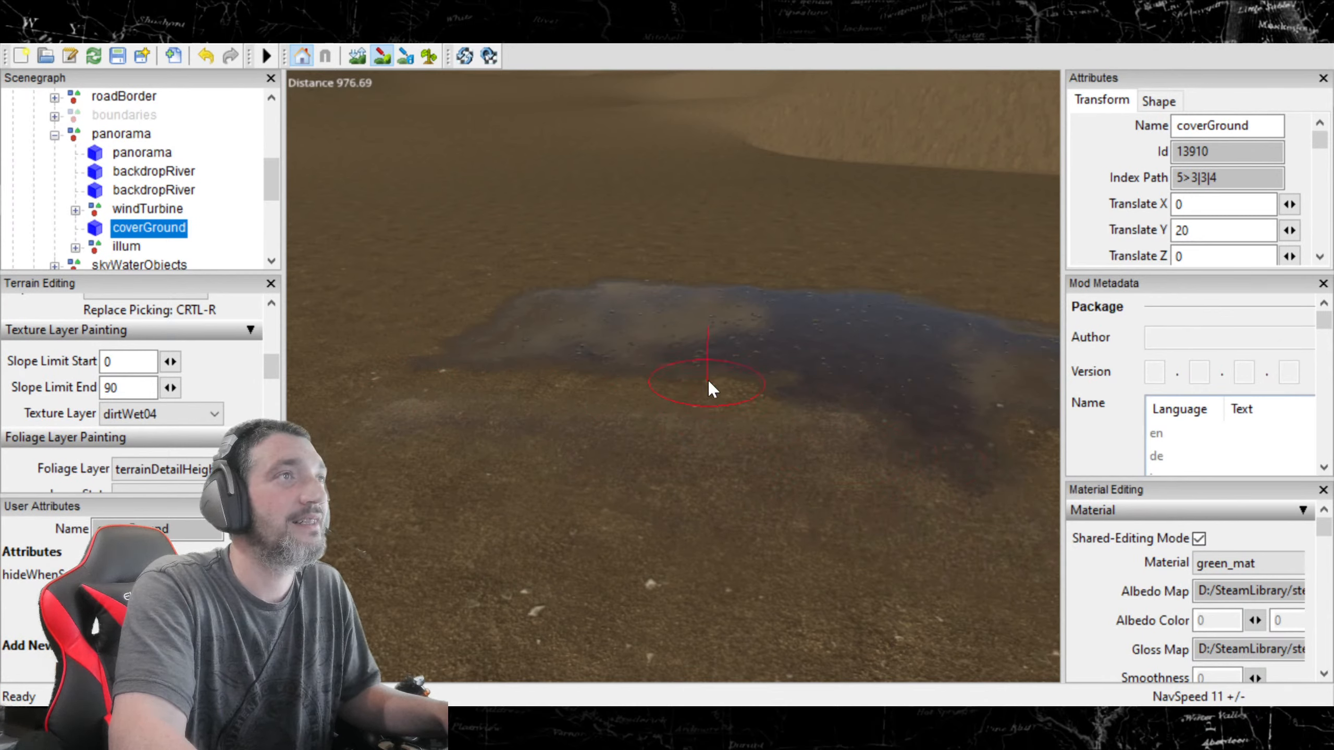
drag(543, 376, 432, 357)
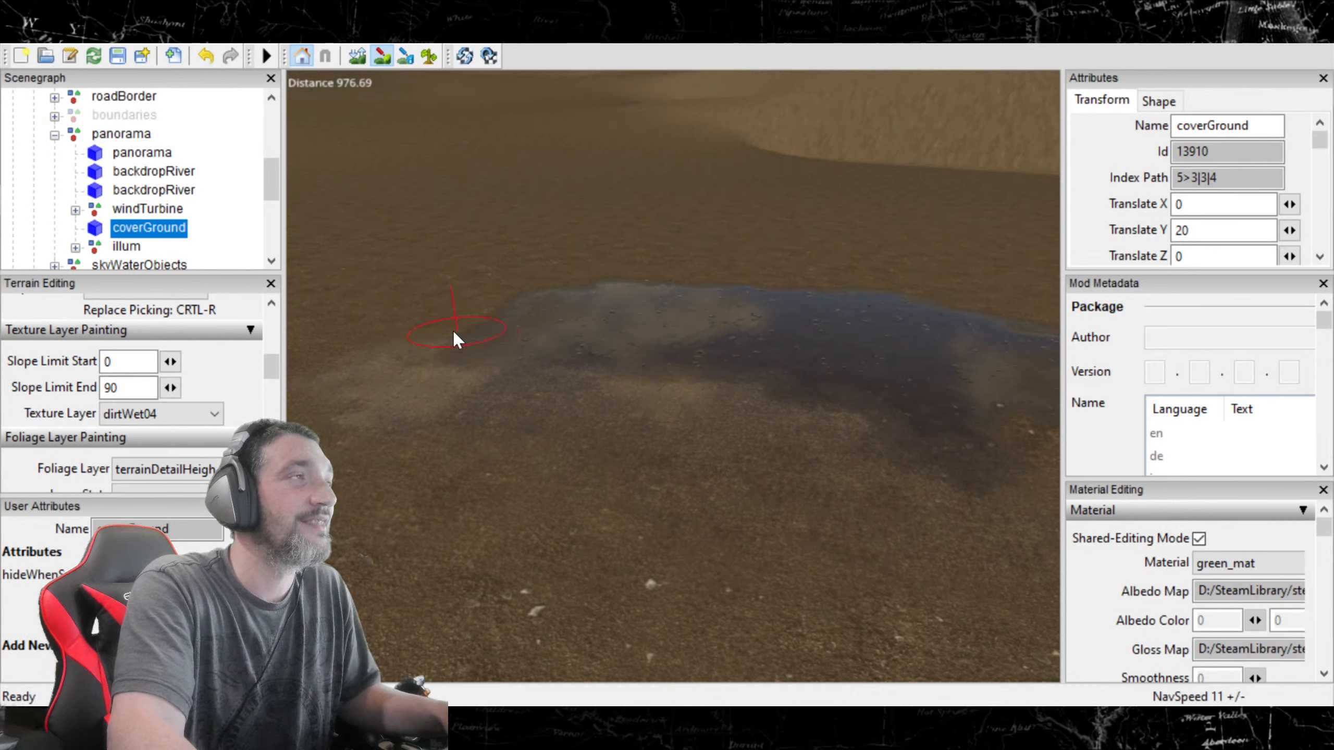
ctrl+scroll(451, 330, up, 3)
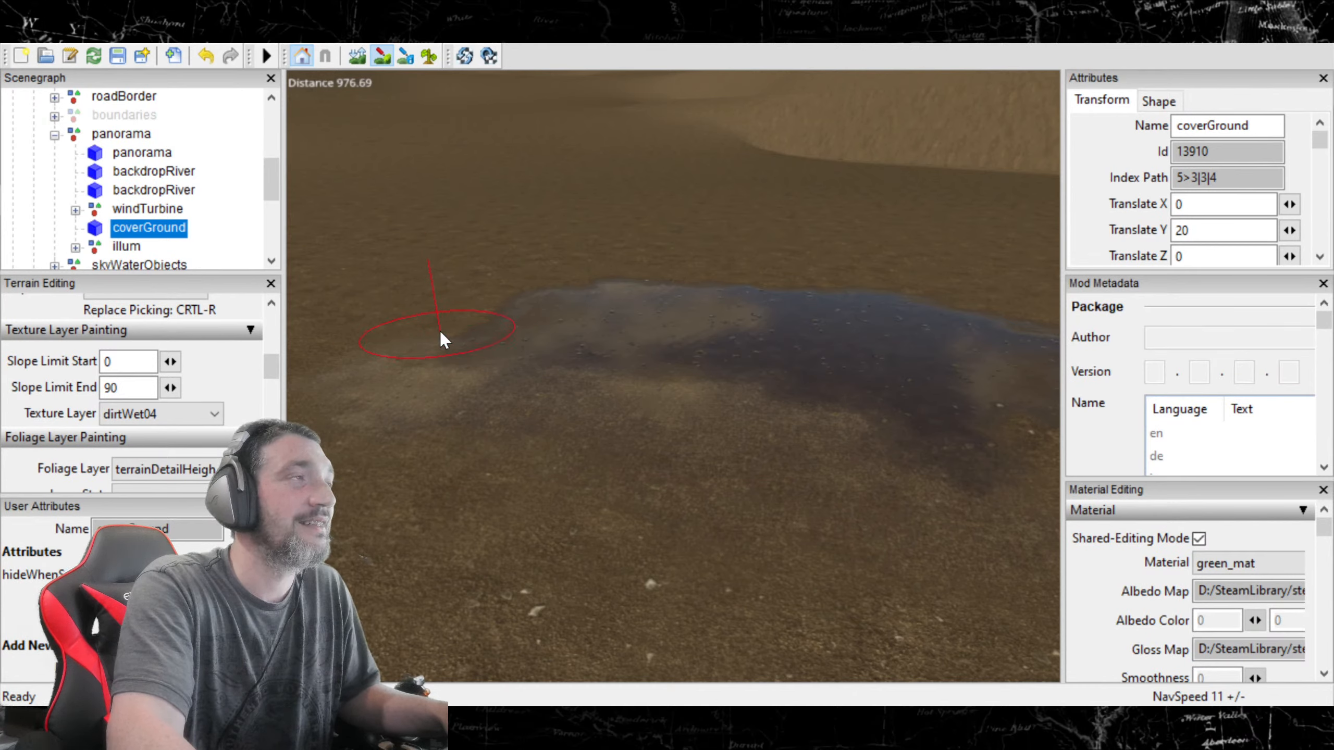
Step: Extend the far edge of the puddle on the pit floor with dirtWet04 texture strokes, using a smaller brush
mouse_move(442, 327)
mouse_down()
mouse_move(457, 328)
mouse_move(424, 313)
mouse_move(508, 269)
mouse_up()
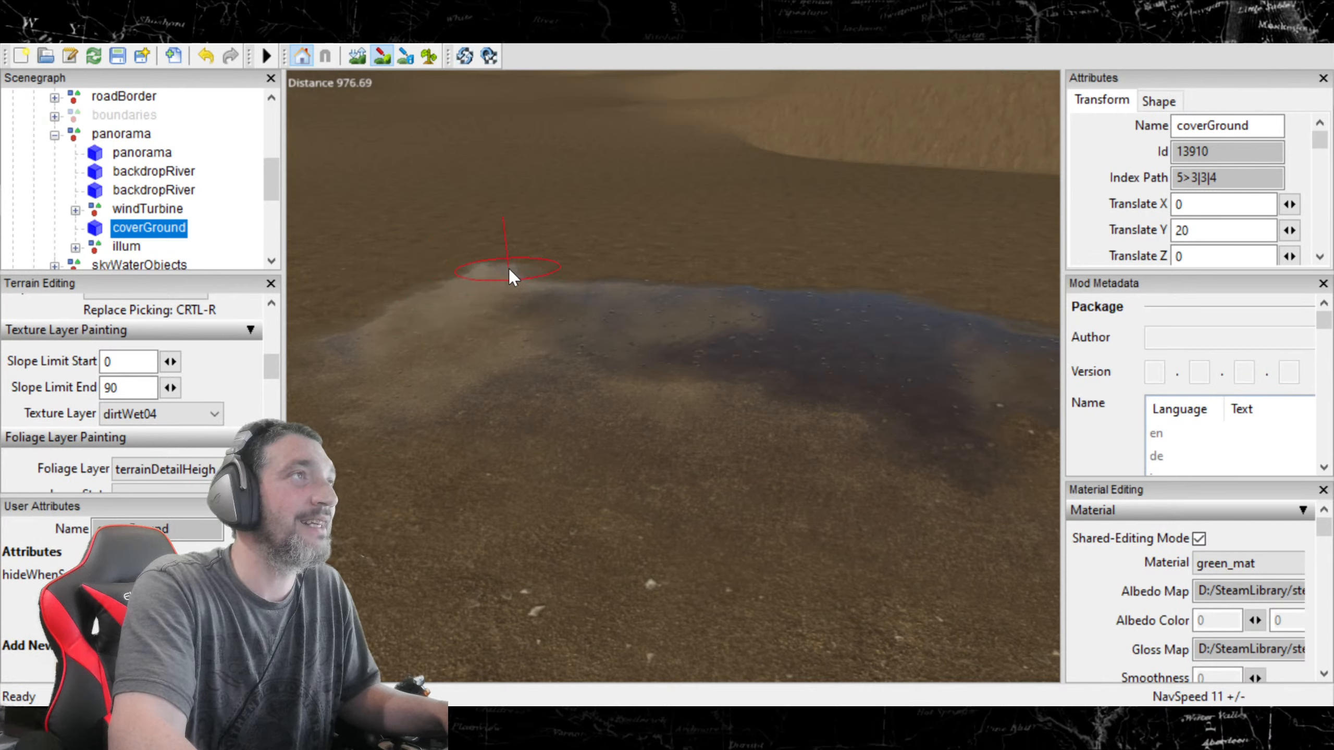
ctrl+scroll(509, 273, down, 3)
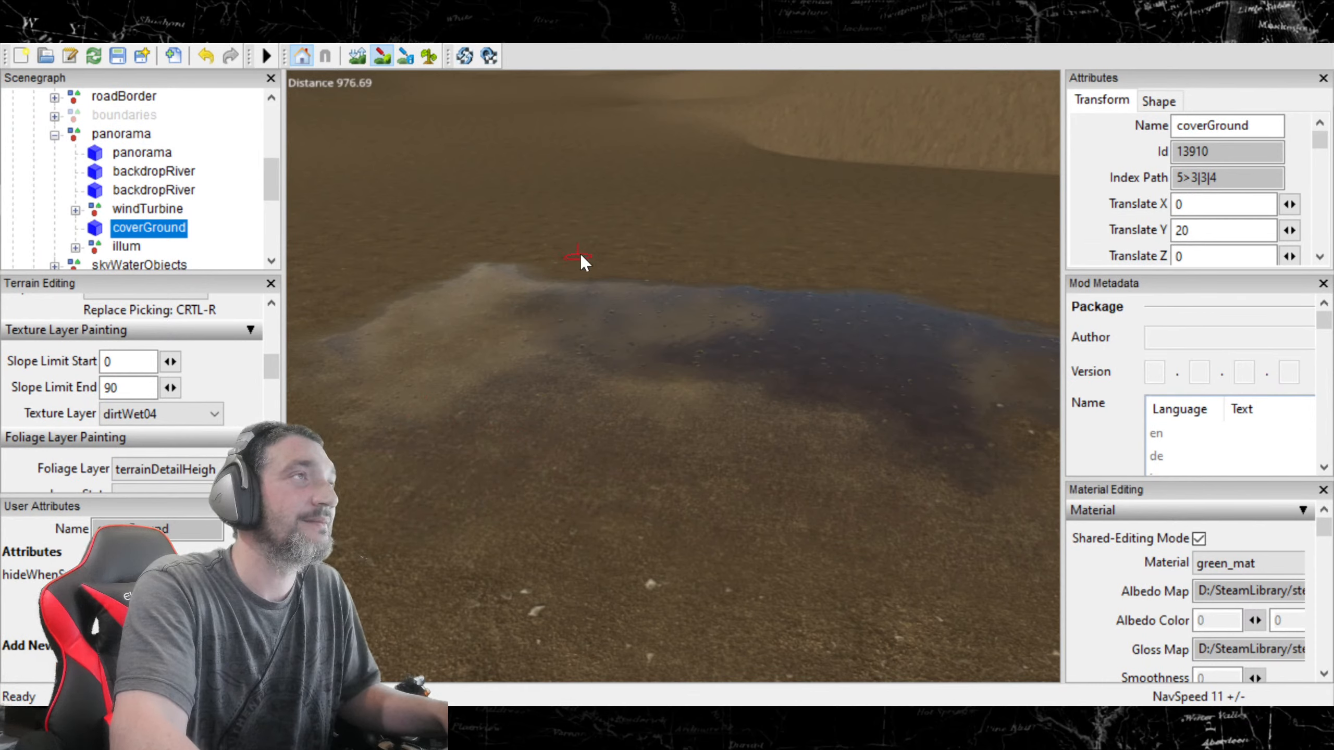
drag(515, 266, 665, 265)
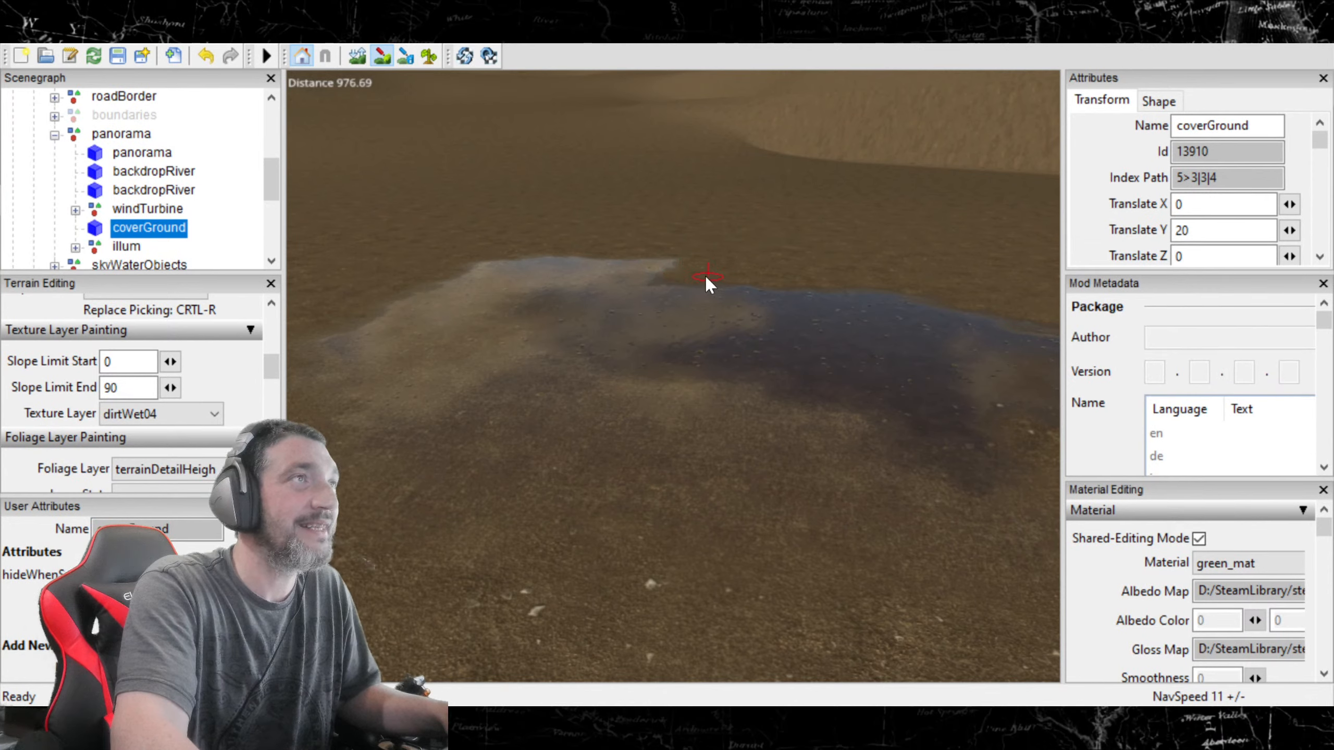
mouse_move(705, 271)
mouse_down()
mouse_move(807, 261)
mouse_move(981, 283)
mouse_up()
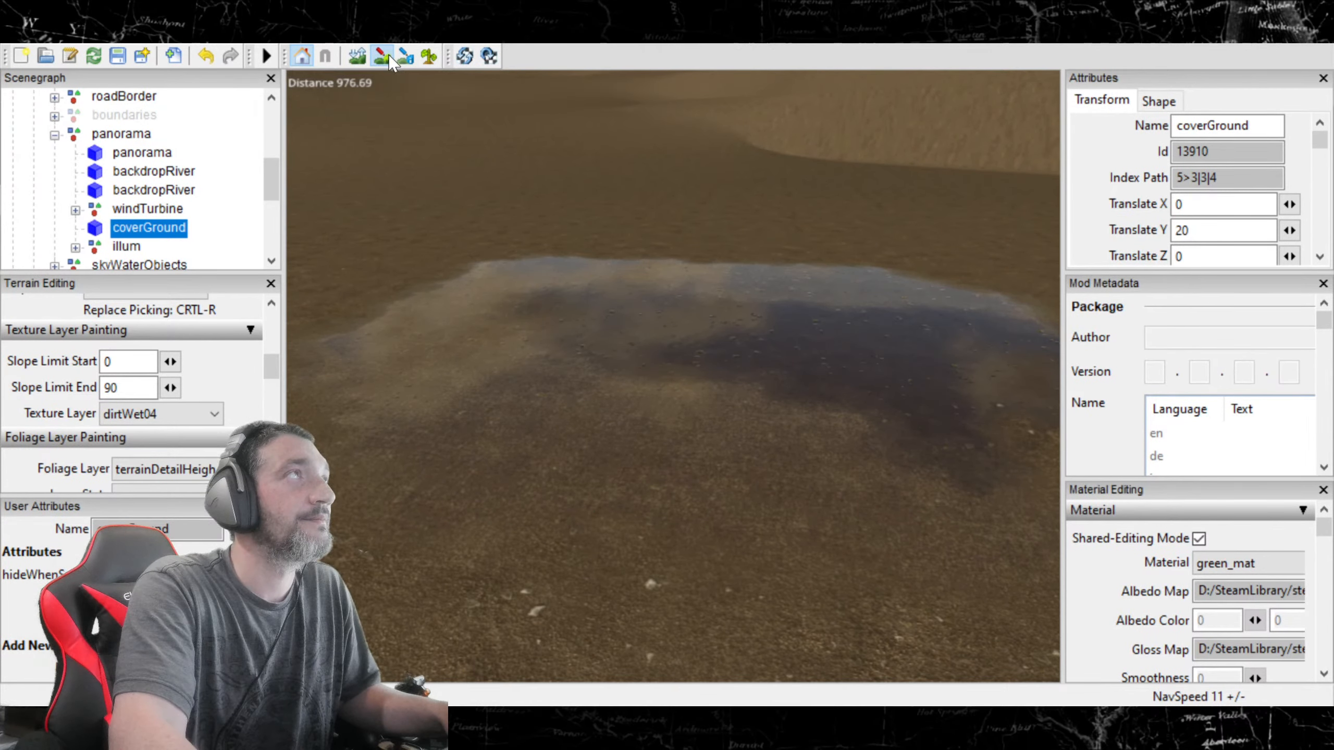
Step: Undo the dirtWet04 puddle strokes painted on the pit floor
alt+drag(583, 295, 630, 202)
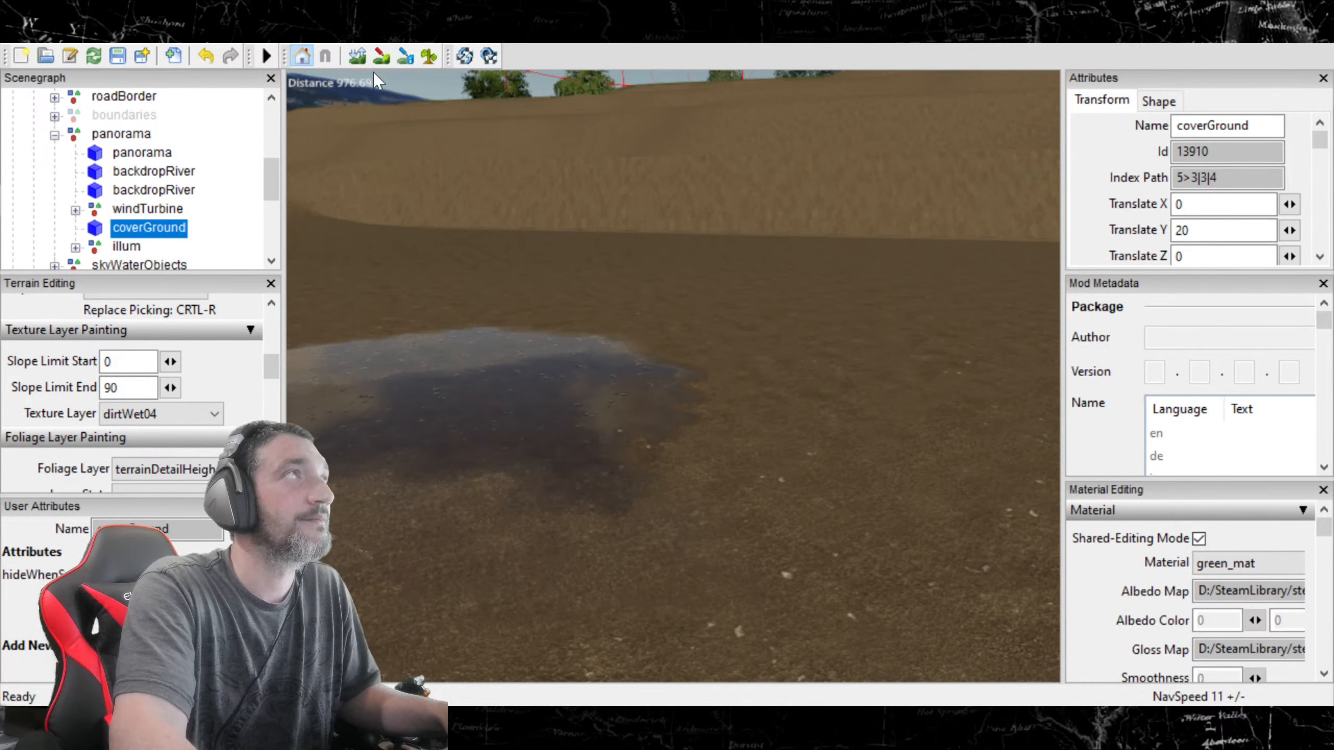
alt+drag(766, 266, 735, 378)
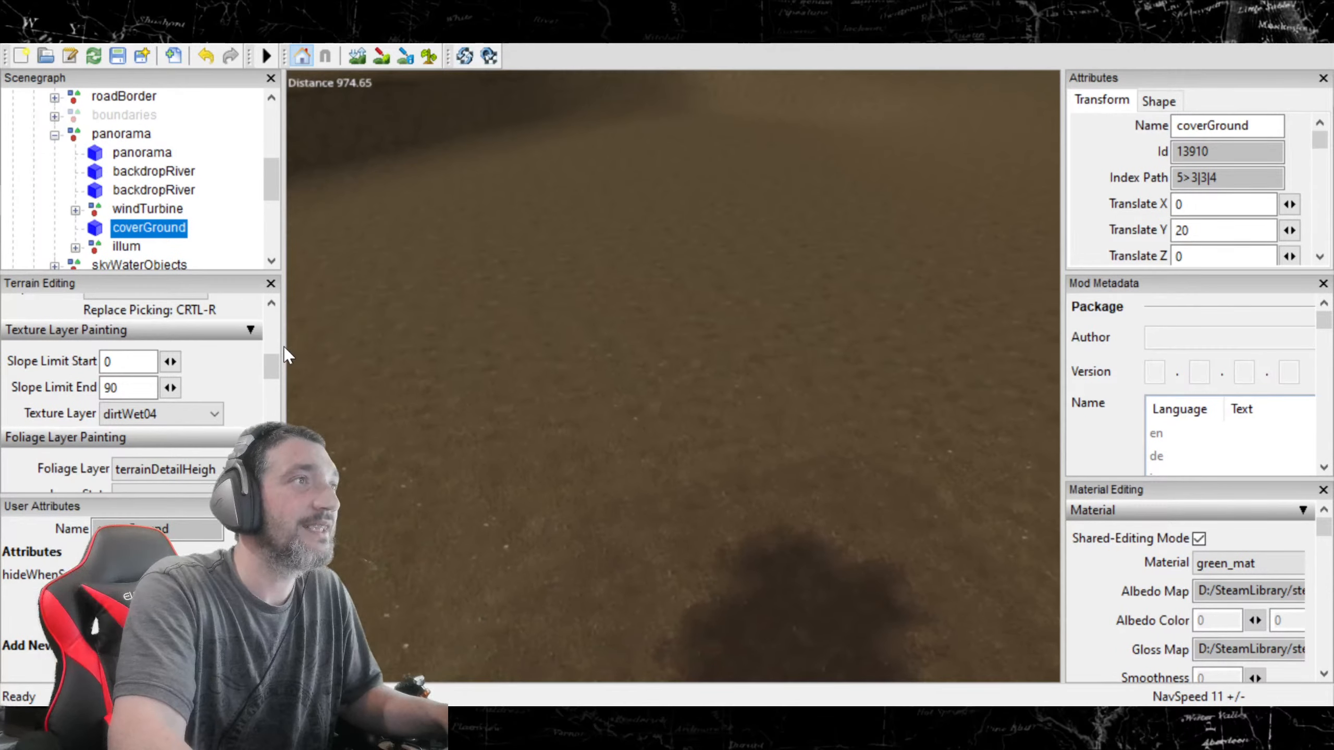
right_drag(289, 323, 363, 407)
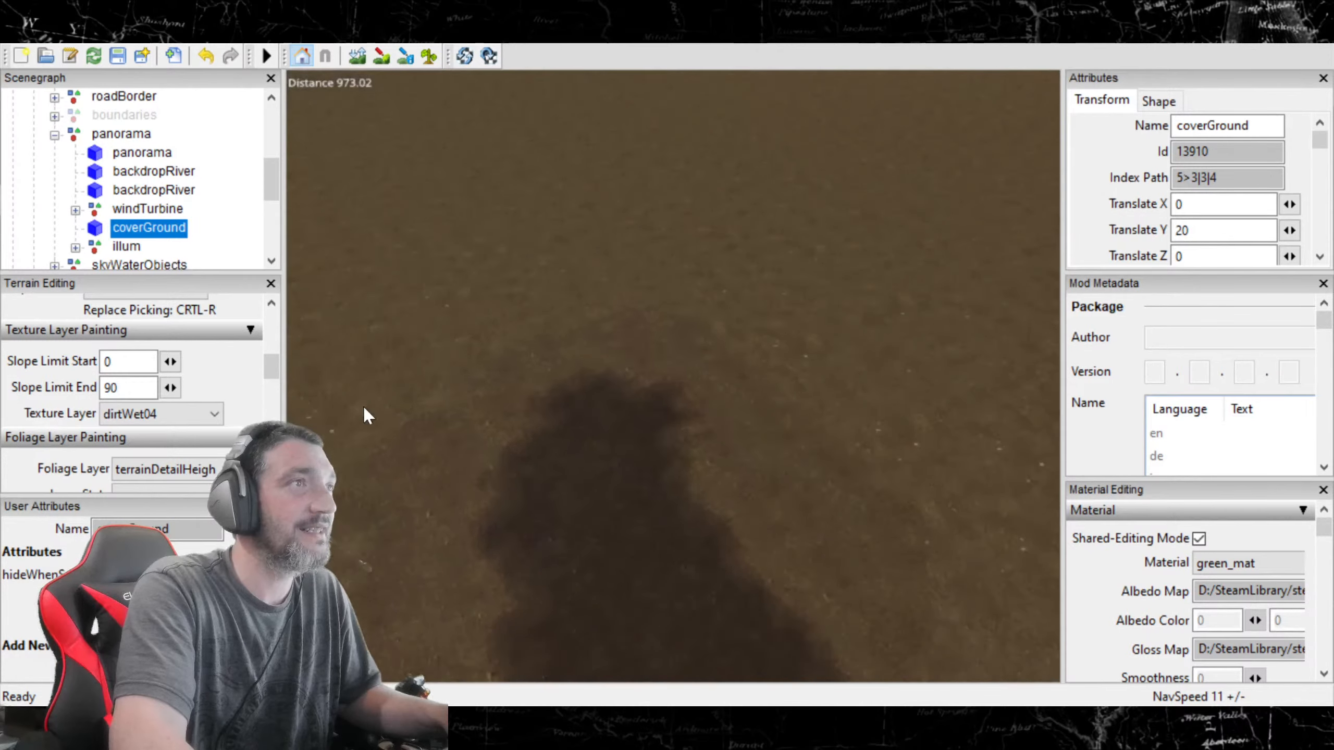
right_drag(411, 495, 127, 271)
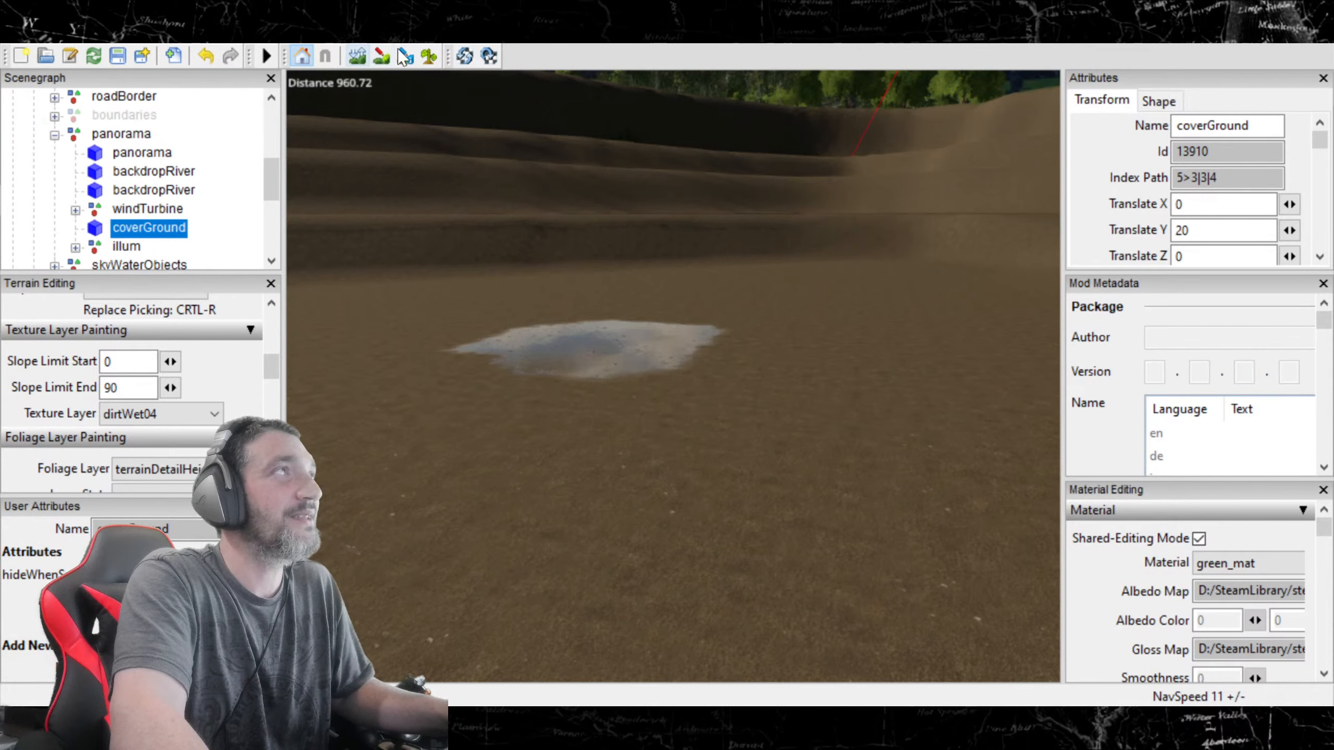
mouse_move(523, 308)
right_down()
mouse_move(490, 219)
mouse_move(481, 291)
mouse_move(500, 290)
mouse_move(495, 303)
mouse_move(568, 402)
mouse_move(445, 405)
mouse_move(496, 416)
mouse_move(448, 478)
mouse_move(321, 473)
mouse_move(461, 415)
mouse_move(387, 417)
mouse_move(489, 432)
mouse_move(608, 369)
mouse_move(610, 352)
mouse_move(476, 301)
mouse_move(421, 306)
mouse_move(396, 345)
mouse_move(464, 355)
mouse_move(491, 314)
mouse_move(538, 337)
mouse_move(529, 346)
mouse_move(525, 330)
right_up()
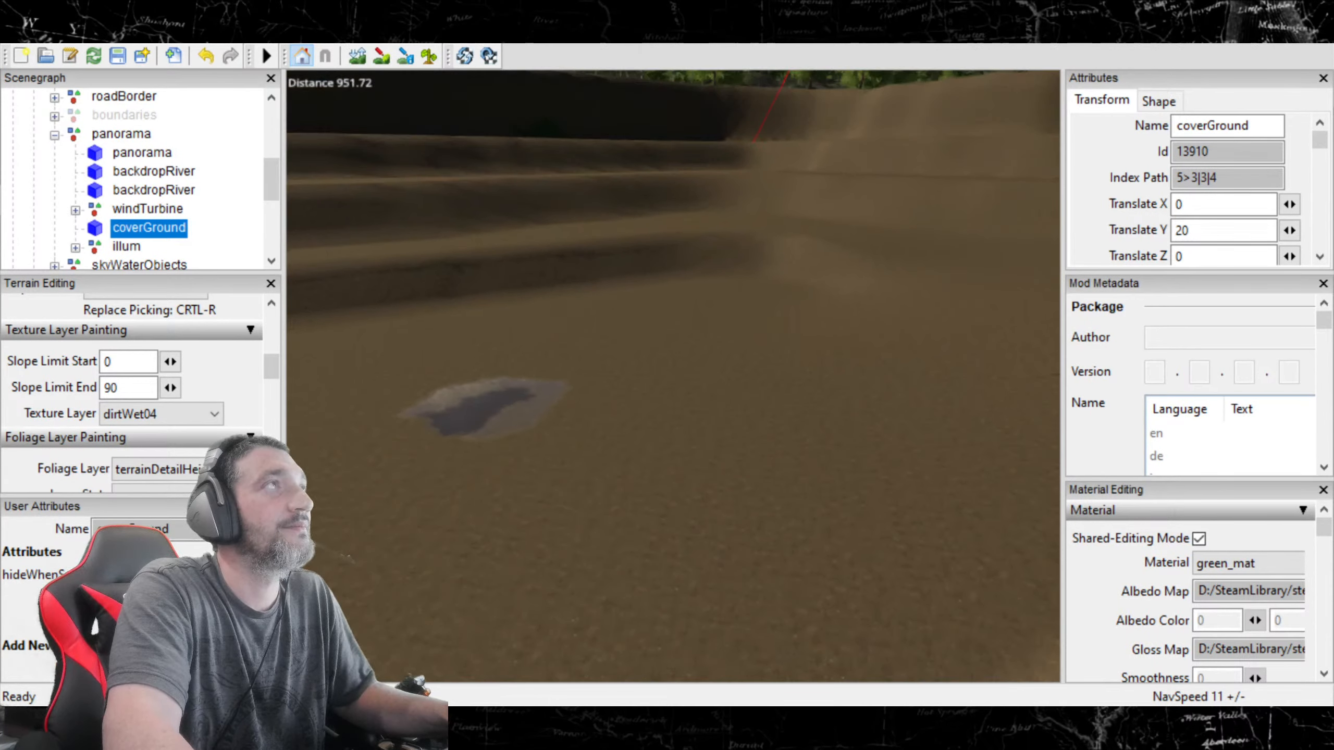
click(205, 53)
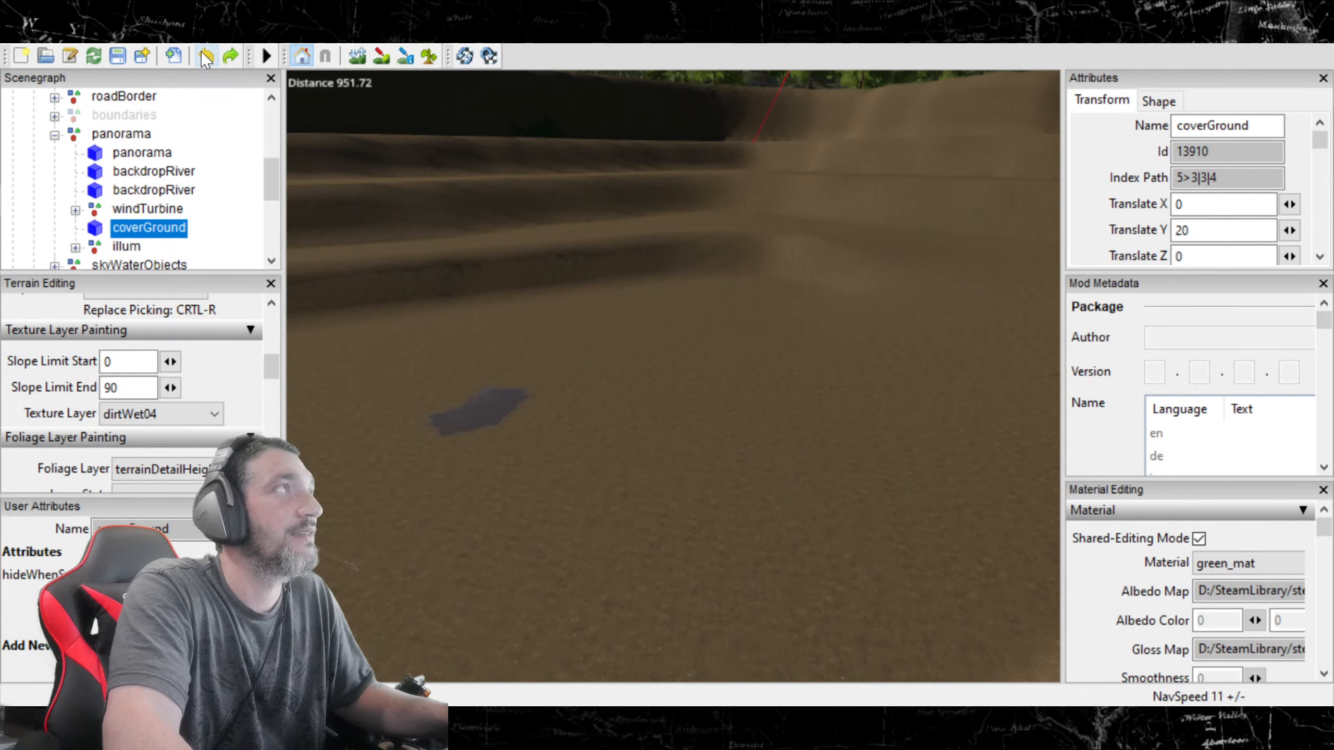
click(205, 56)
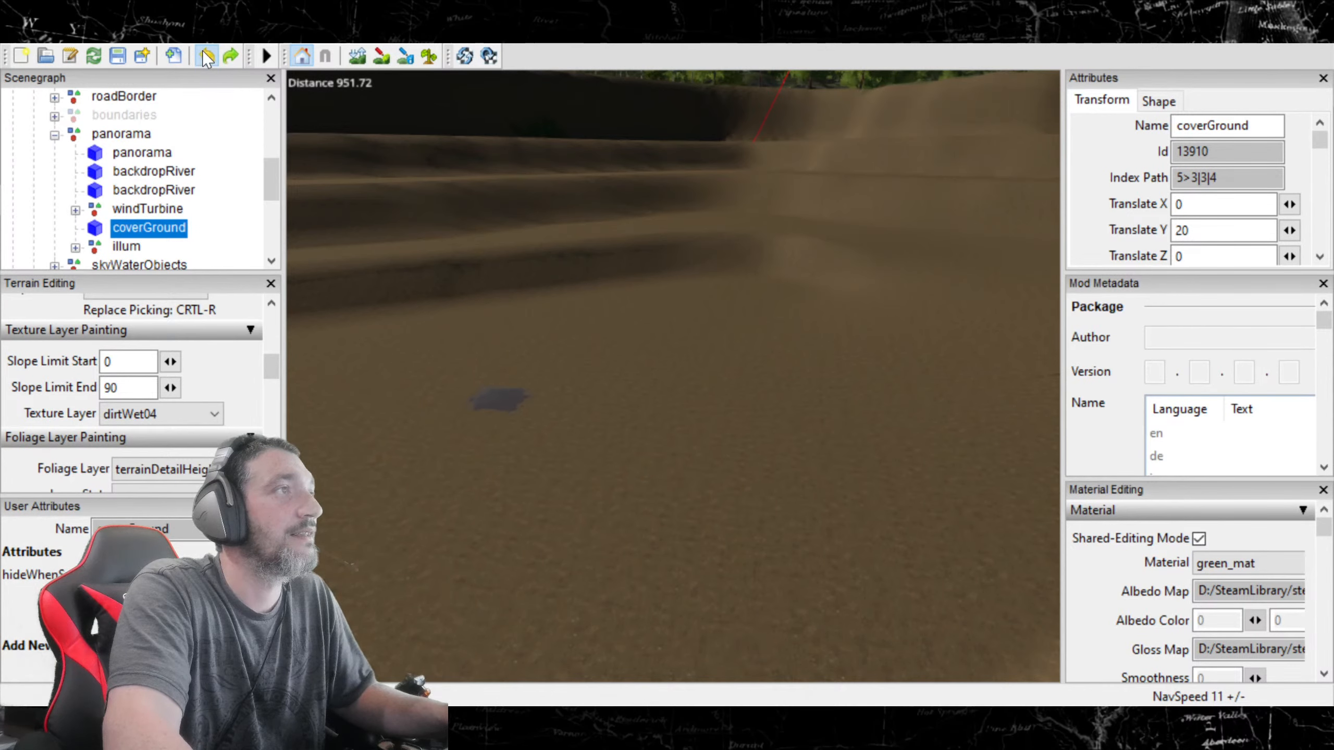
click(206, 57)
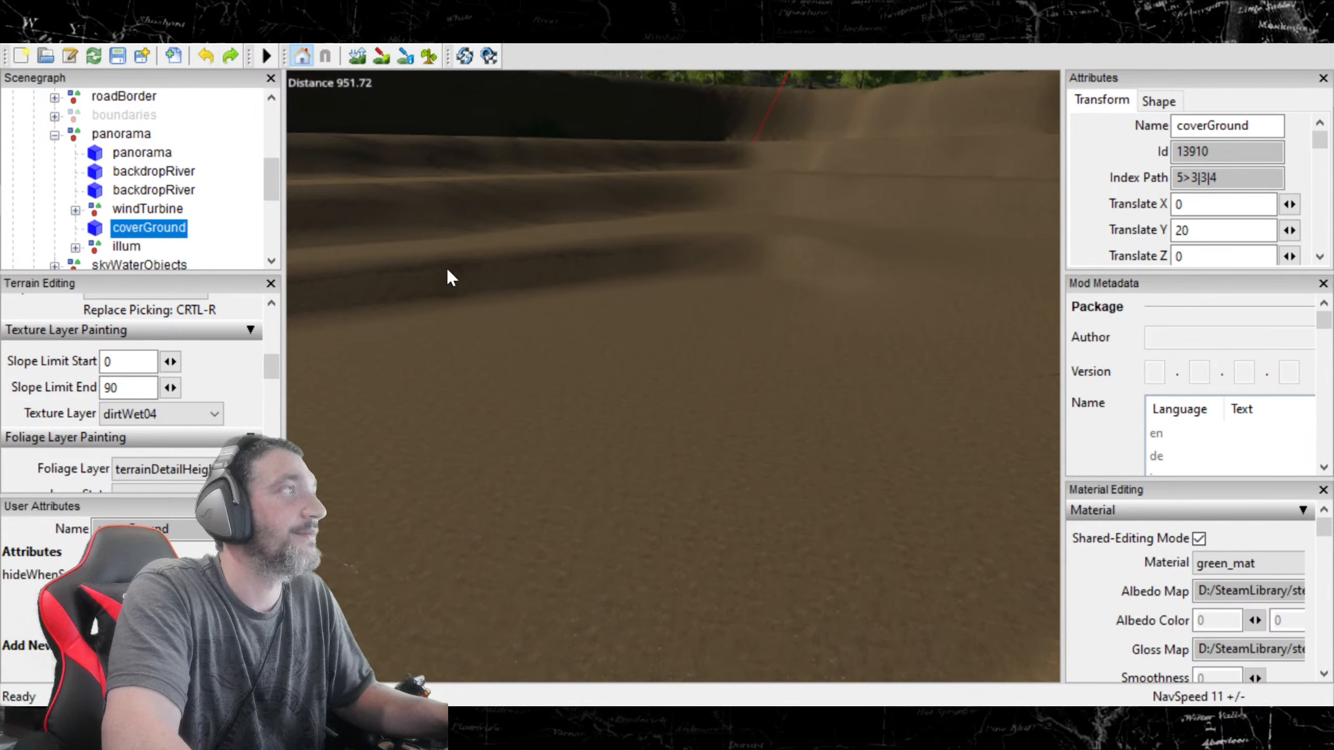
Step: Paint the word "Triple" with a second word beneath it across the pit floor using the dirtWet04 texture
alt+drag(546, 374, 1129, 438)
alt+drag(647, 454, 741, 390)
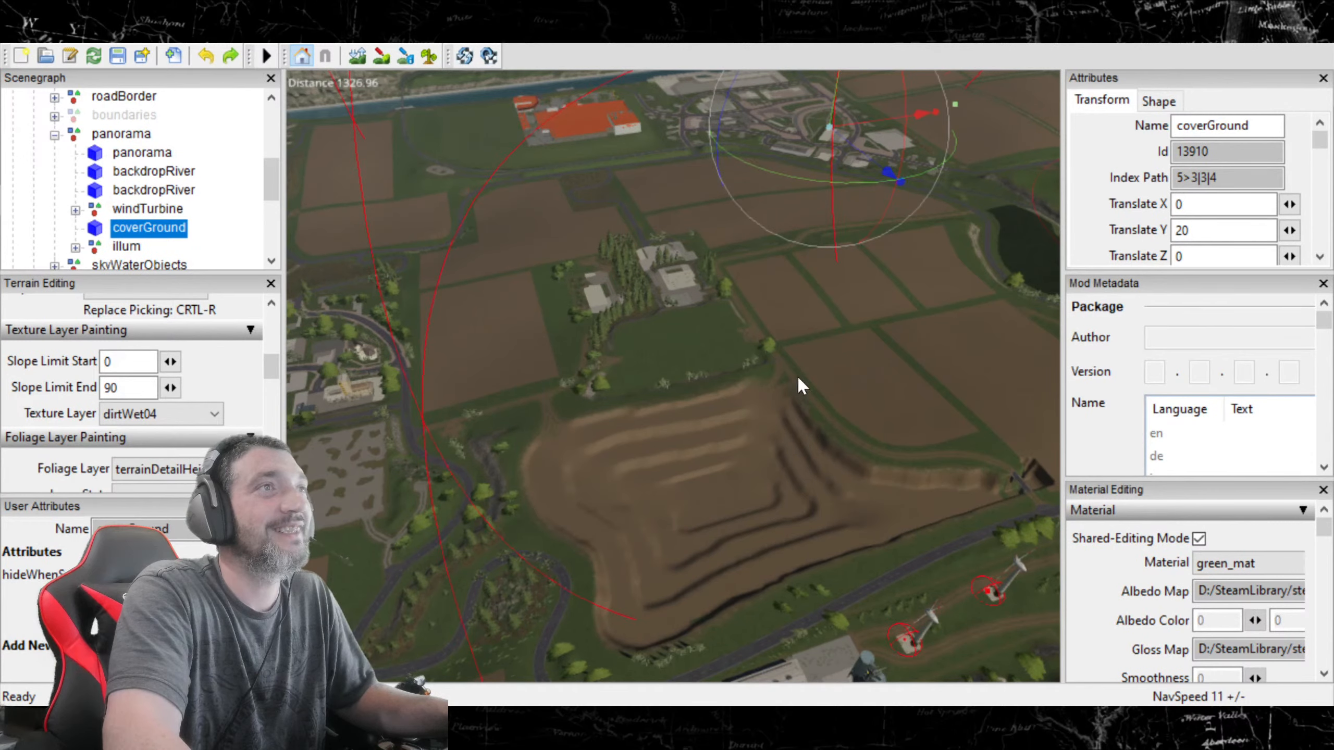
mouse_move(897, 521)
alt+mouse_down()
mouse_move(804, 501)
mouse_move(917, 506)
alt+mouse_up()
alt+drag(632, 505, 567, 544)
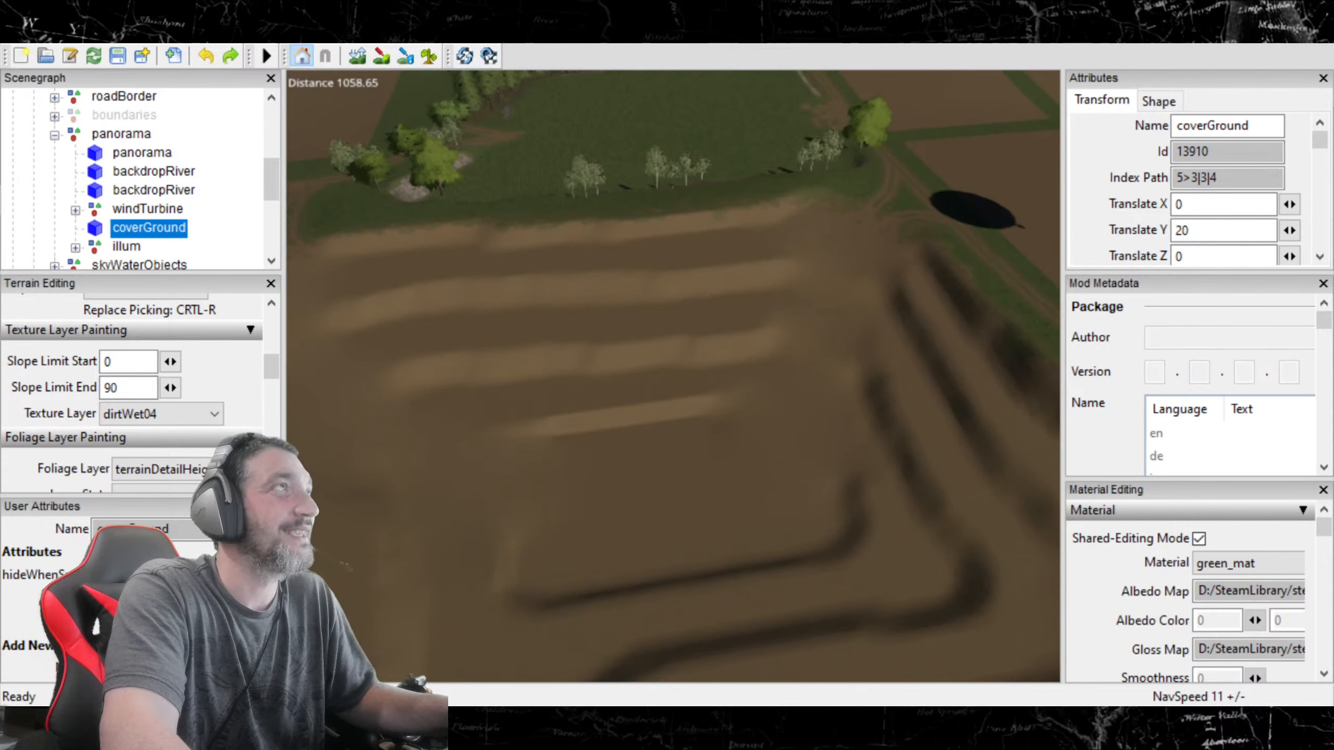
alt+drag(588, 470, 561, 524)
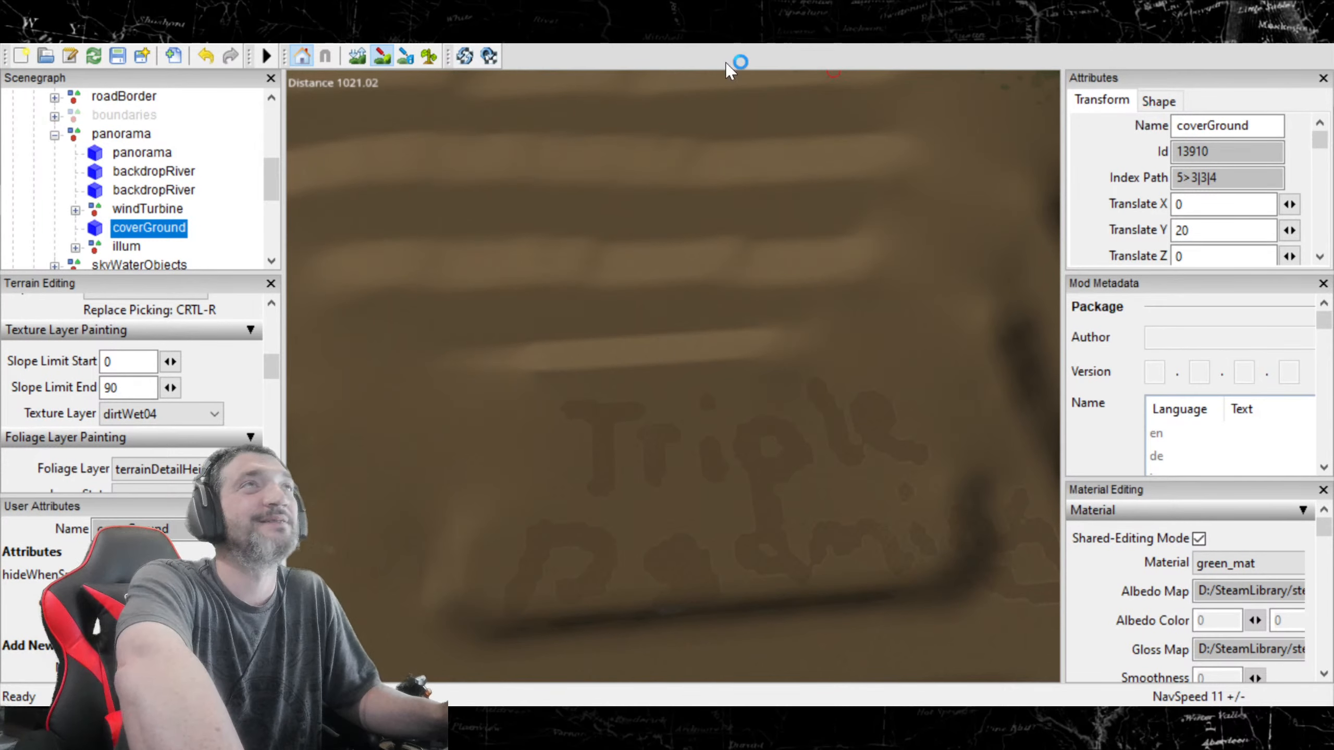
click(382, 56)
Step: Undo the lettering painted on the pit floor
mouse_move(594, 310)
alt+mouse_down()
mouse_move(630, 333)
mouse_move(649, 376)
mouse_move(650, 346)
mouse_move(656, 404)
mouse_move(620, 442)
mouse_move(502, 438)
mouse_move(497, 364)
mouse_move(459, 286)
mouse_move(414, 247)
mouse_move(373, 246)
mouse_move(417, 194)
mouse_move(395, 207)
mouse_move(557, 140)
mouse_move(697, 205)
mouse_move(833, 145)
mouse_move(882, 167)
mouse_move(859, 176)
mouse_move(826, 161)
mouse_move(706, 204)
mouse_move(572, 179)
mouse_move(517, 209)
mouse_move(585, 194)
mouse_move(577, 206)
mouse_move(638, 224)
mouse_move(734, 464)
mouse_move(689, 513)
mouse_move(656, 493)
mouse_move(588, 494)
mouse_move(535, 279)
mouse_move(595, 211)
alt+mouse_up()
scroll(650, 348, up, 3)
scroll(502, 437, up, 3)
scroll(373, 246, up, 1)
scroll(406, 209, down, 1)
scroll(547, 183, down, 6)
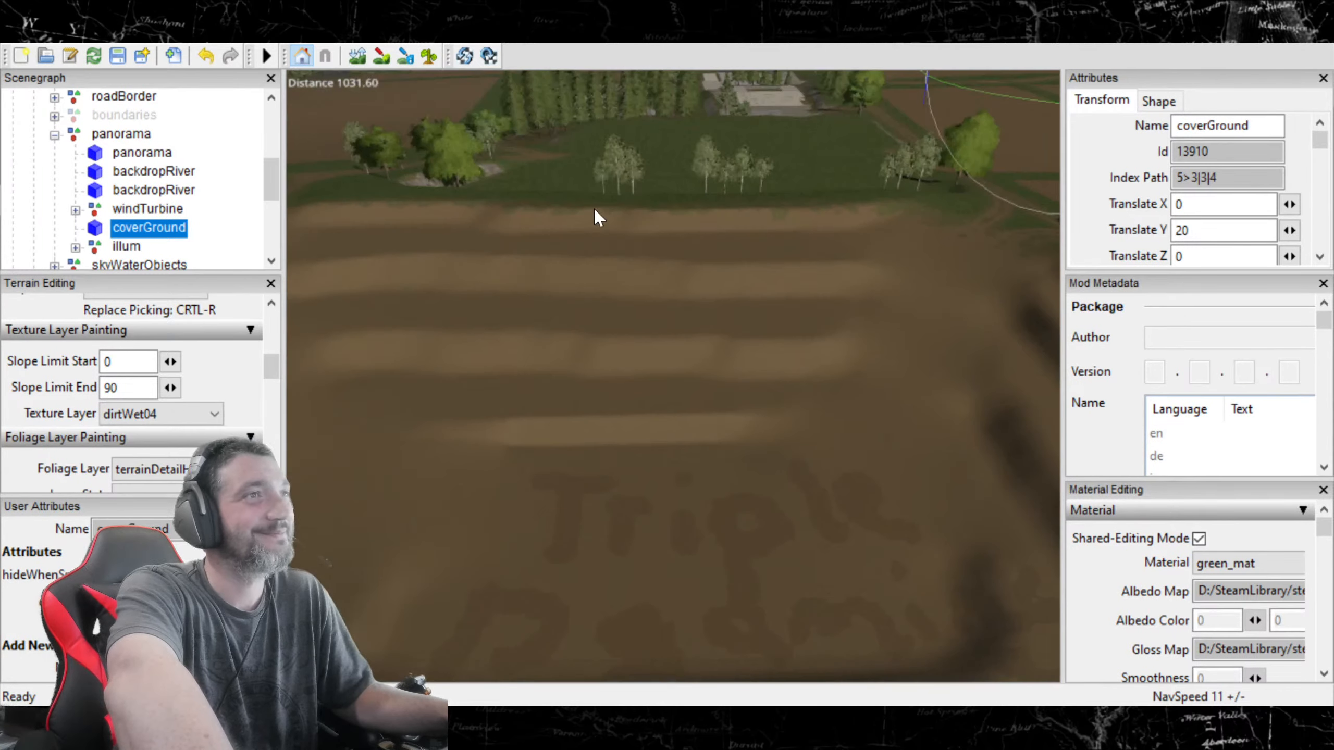
alt+drag(415, 168, 501, 344)
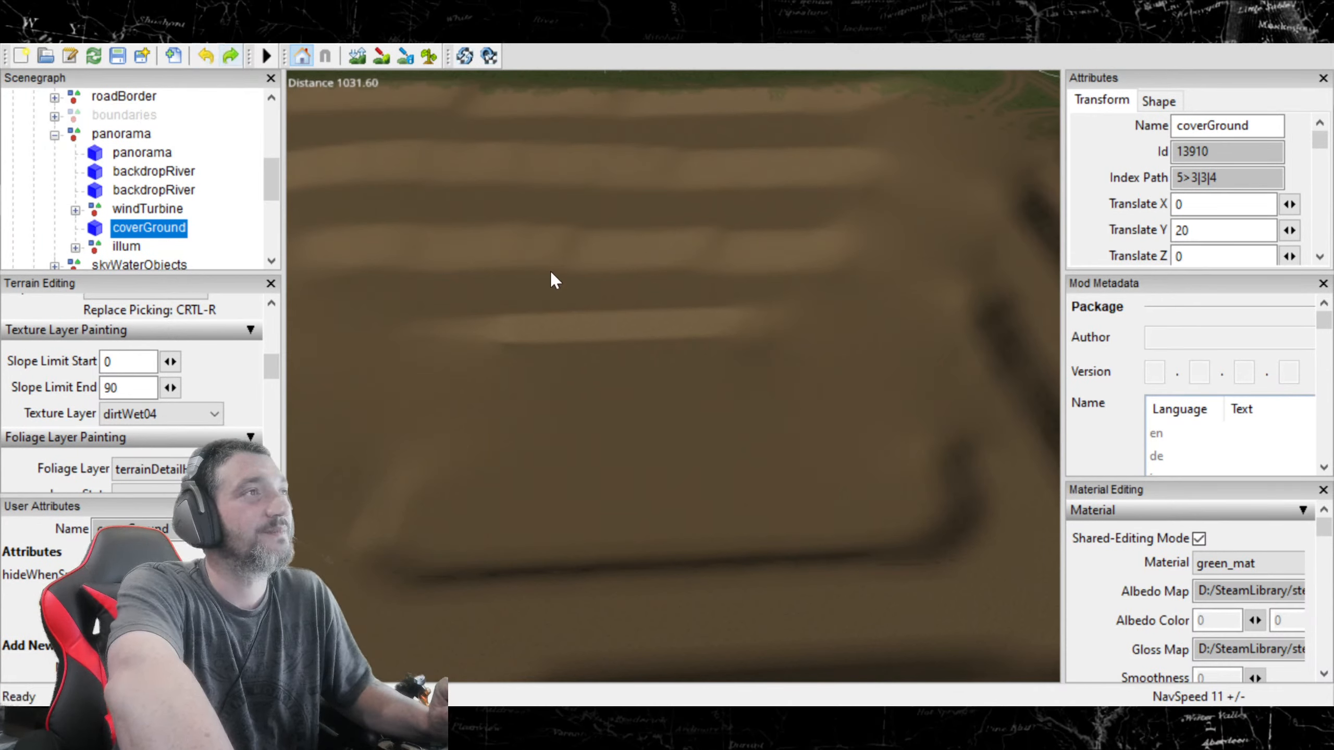
Step: Examine the pit's terraces, side walls and surroundings from several directions
alt+drag(739, 304, 1149, 208)
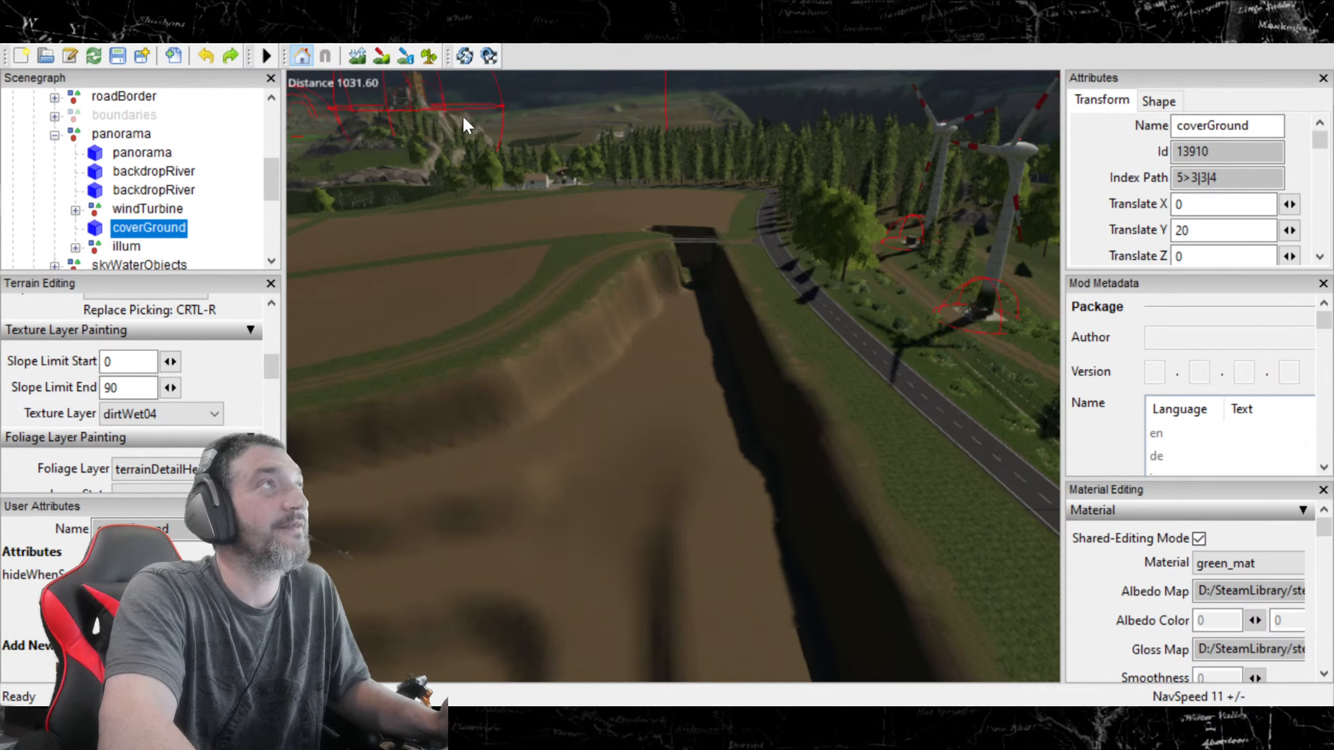
alt+drag(376, 174, 556, 226)
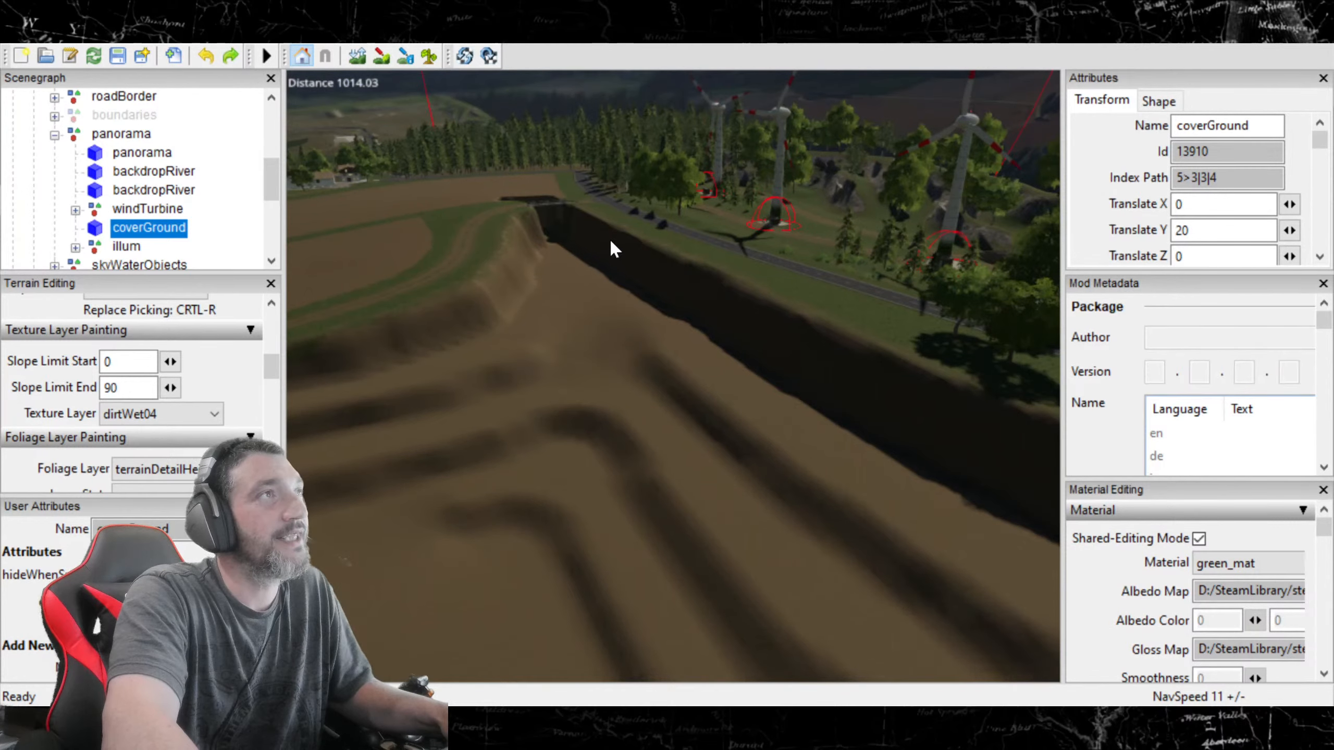
alt+drag(573, 310, 919, 341)
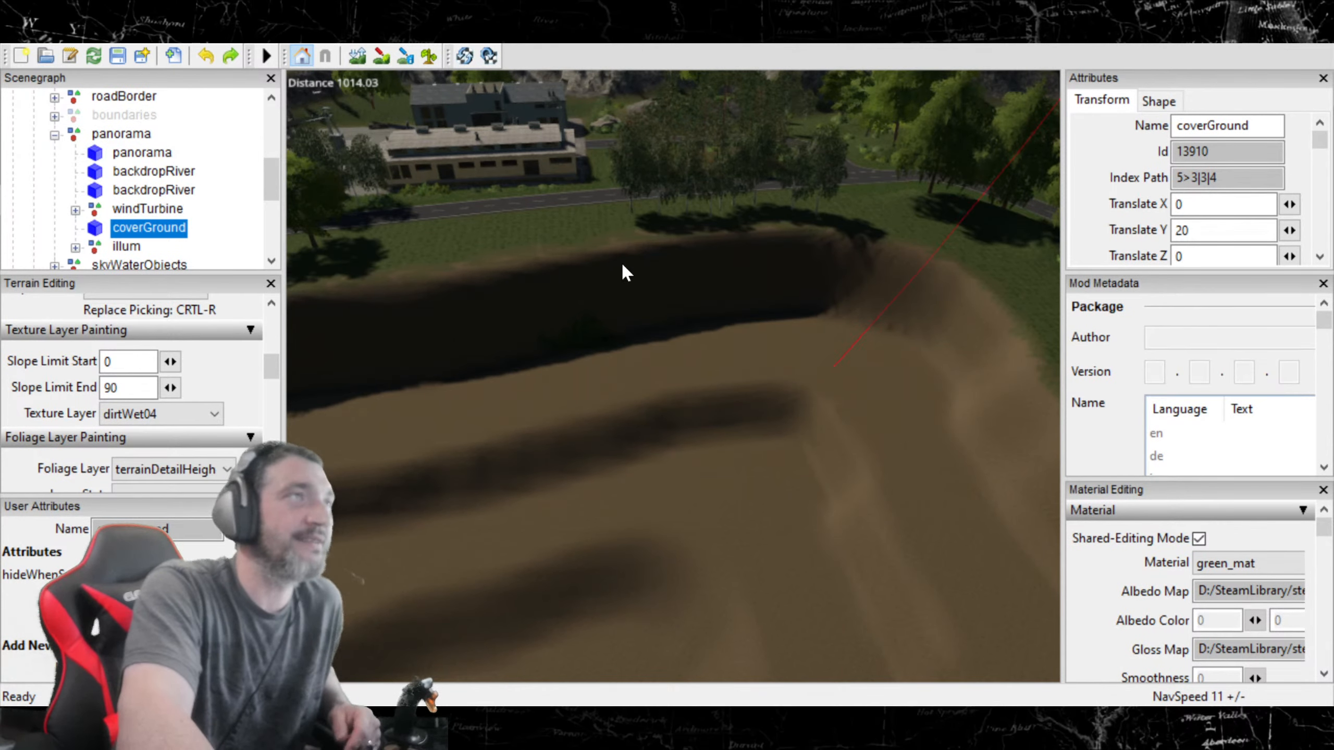
alt+drag(615, 376, 481, 419)
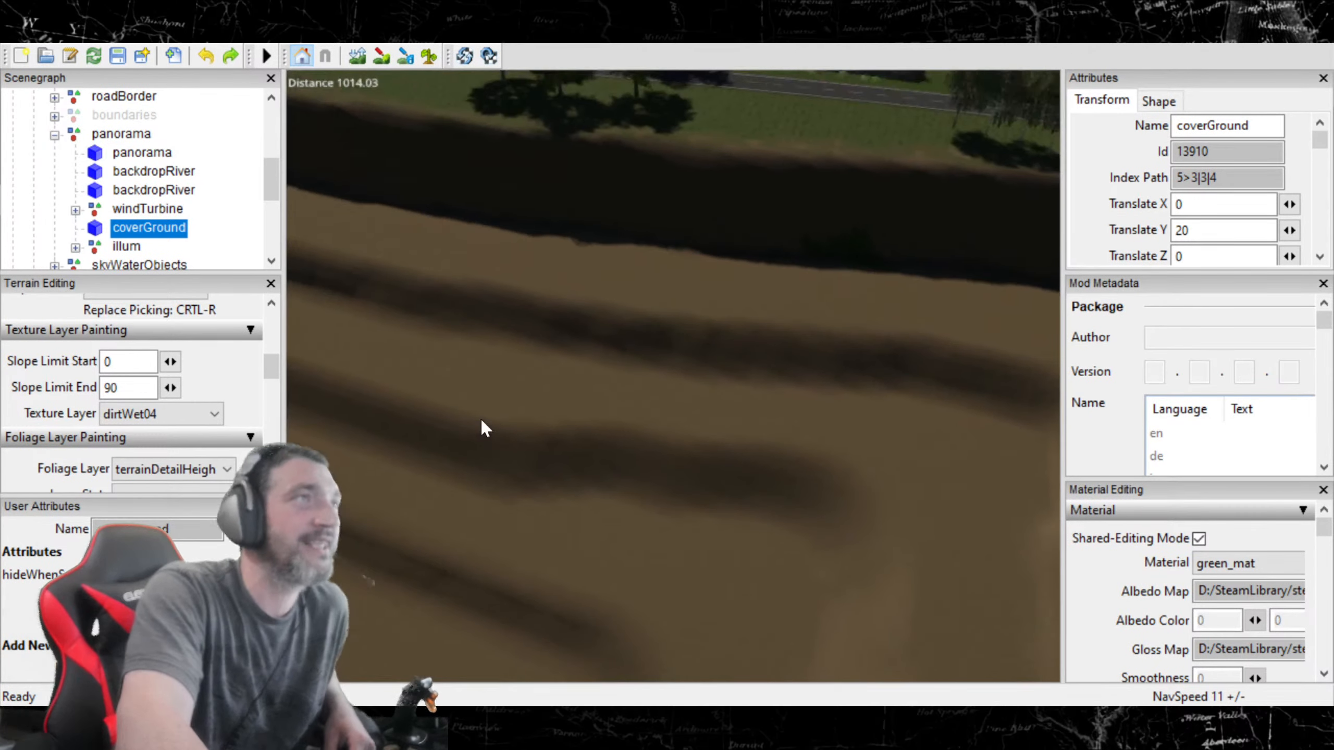
alt+drag(943, 122, 649, 280)
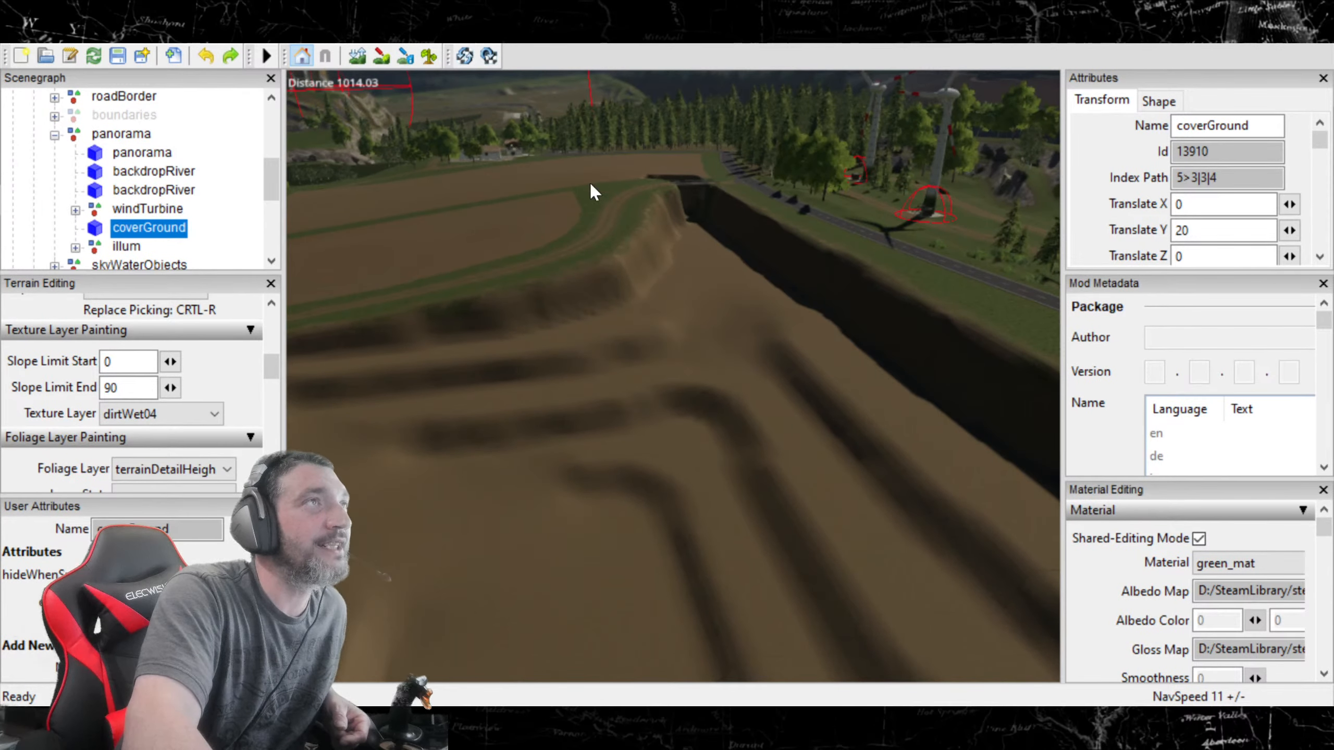
alt+drag(587, 272, 777, 299)
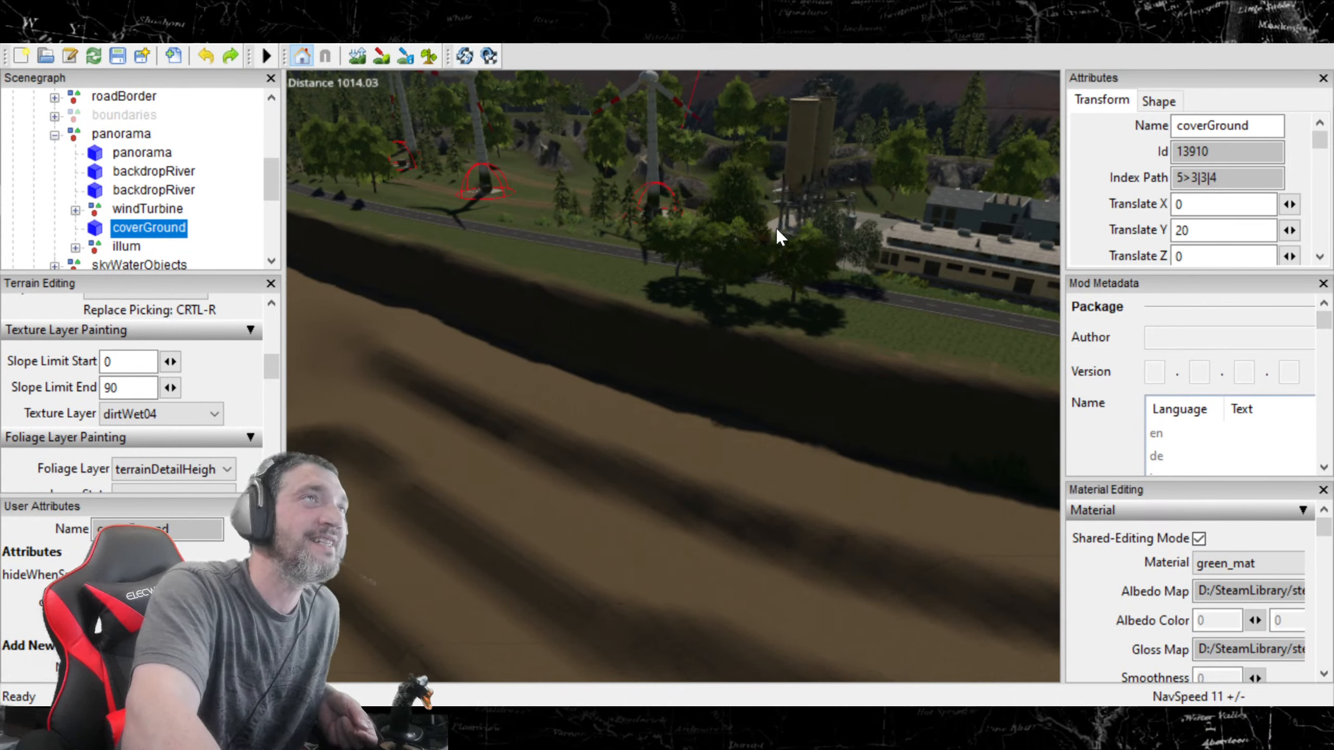
alt+drag(677, 552, 639, 411)
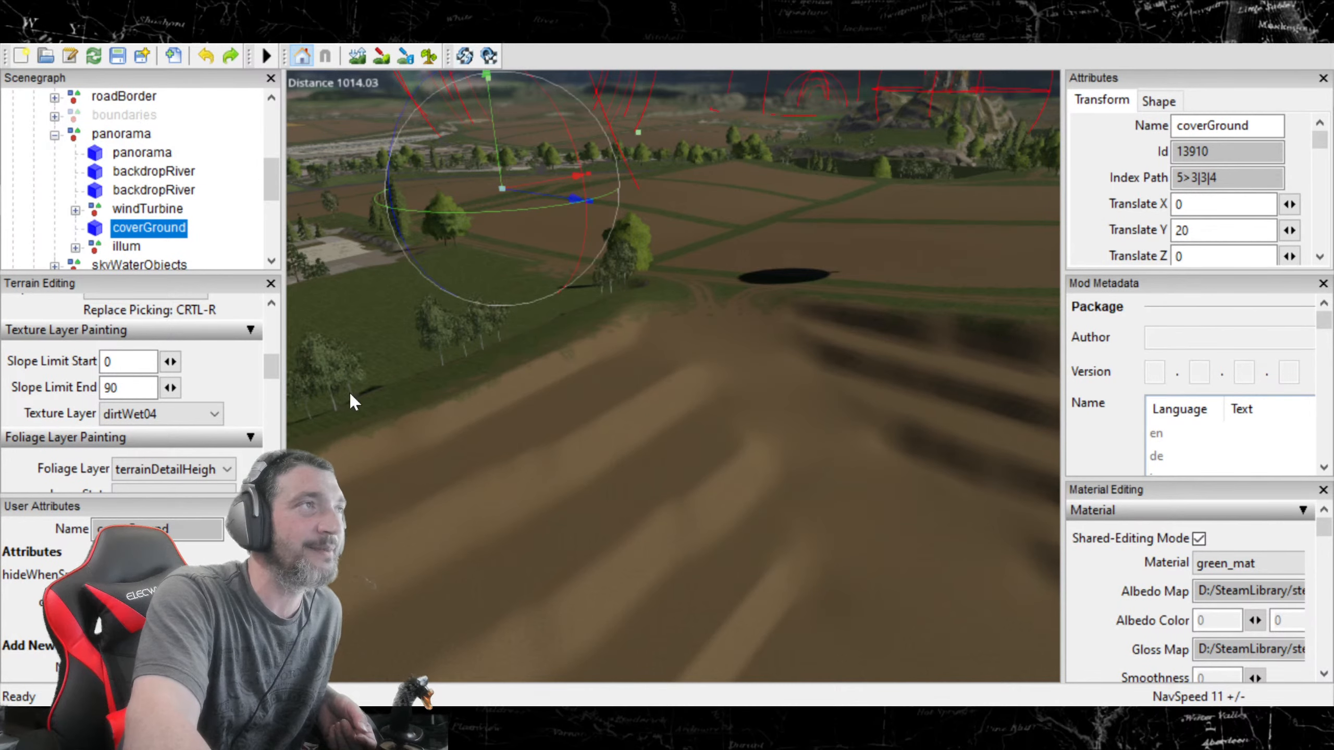
alt+drag(543, 454, 704, 457)
alt+drag(819, 461, 1035, 467)
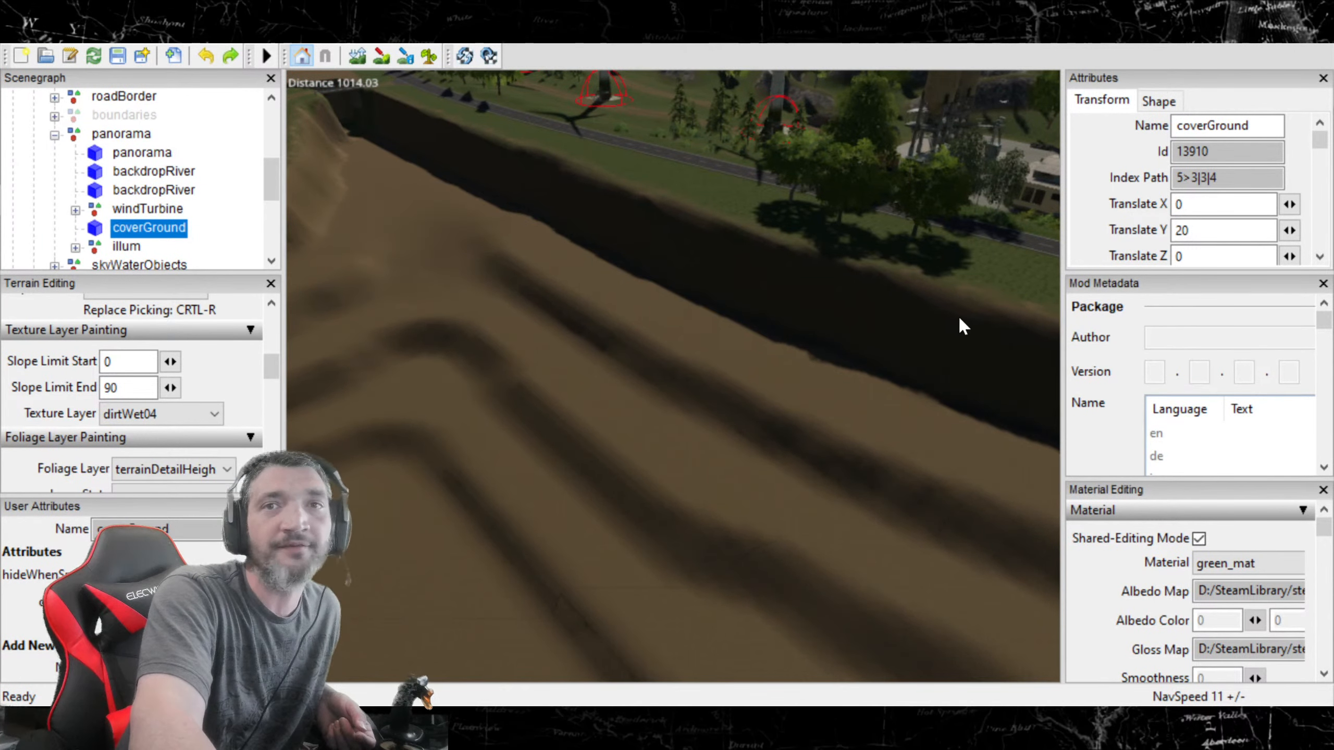
alt+drag(701, 472, 655, 202)
alt+drag(724, 142, 536, 391)
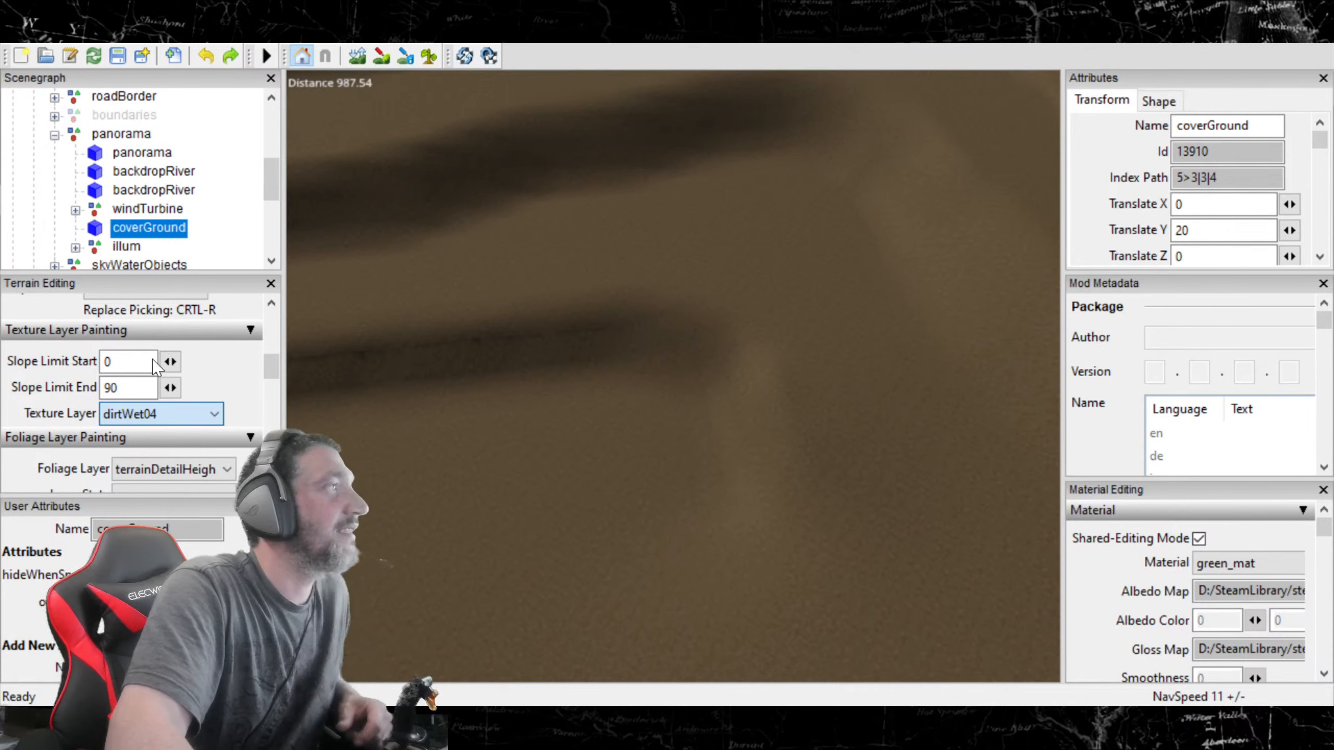
Step: Set the texture layer for terrain painting to mudDark01
scroll(101, 318, down, 2)
scroll(103, 318, down, 5)
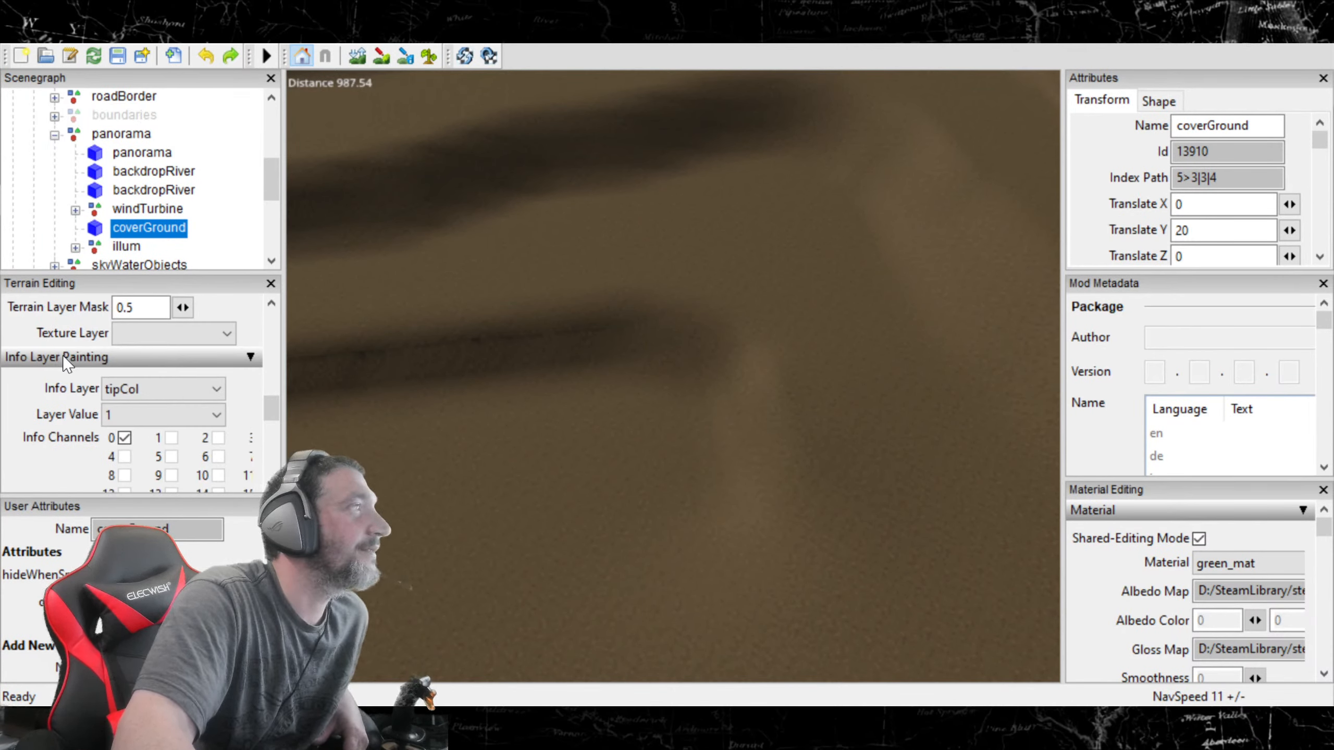
scroll(265, 394, up, 3)
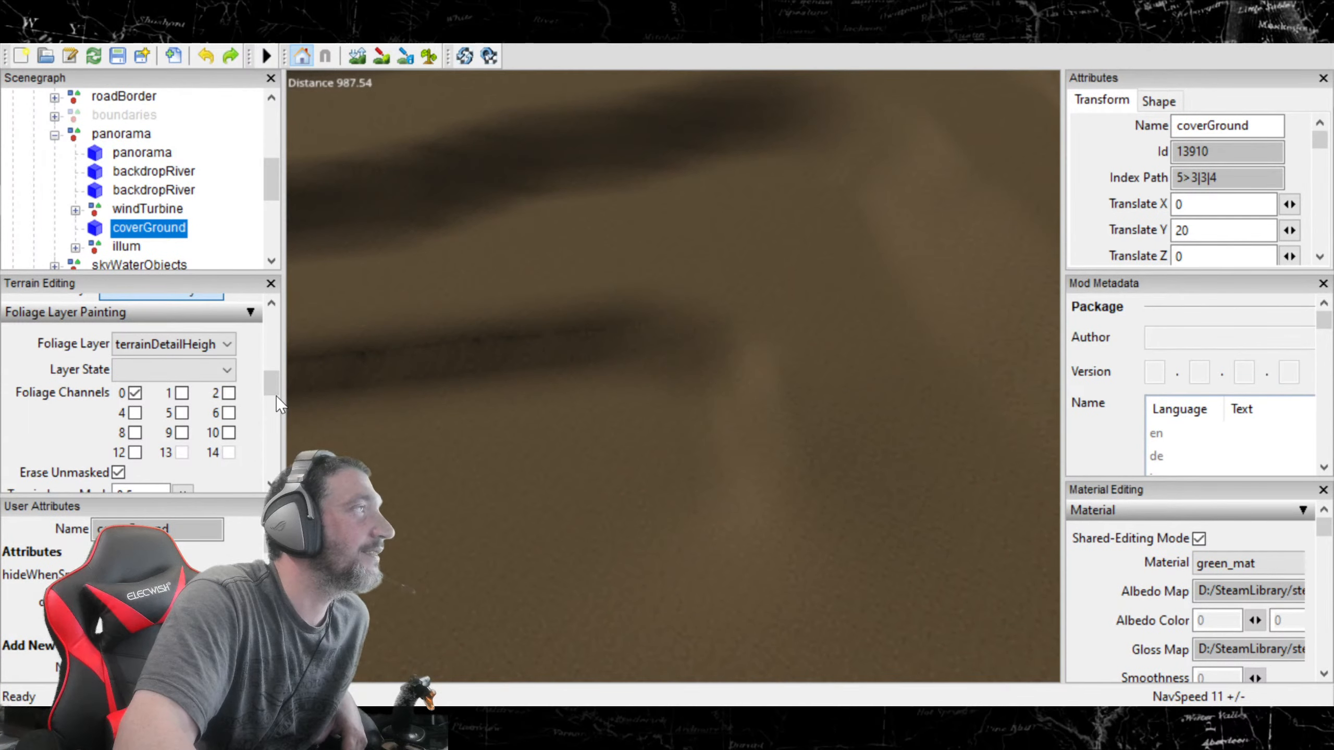
scroll(273, 389, down, 2)
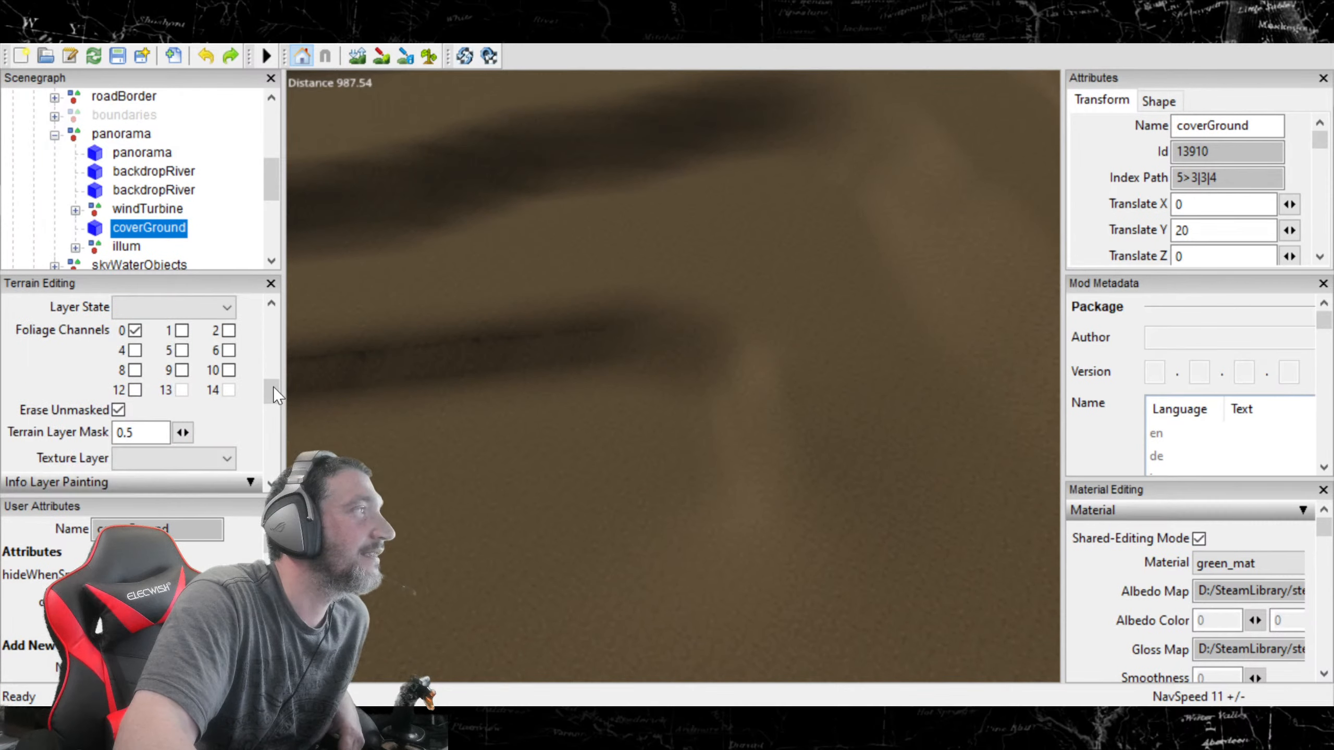
scroll(273, 389, down, 2)
scroll(273, 389, up, 4)
scroll(273, 394, up, 3)
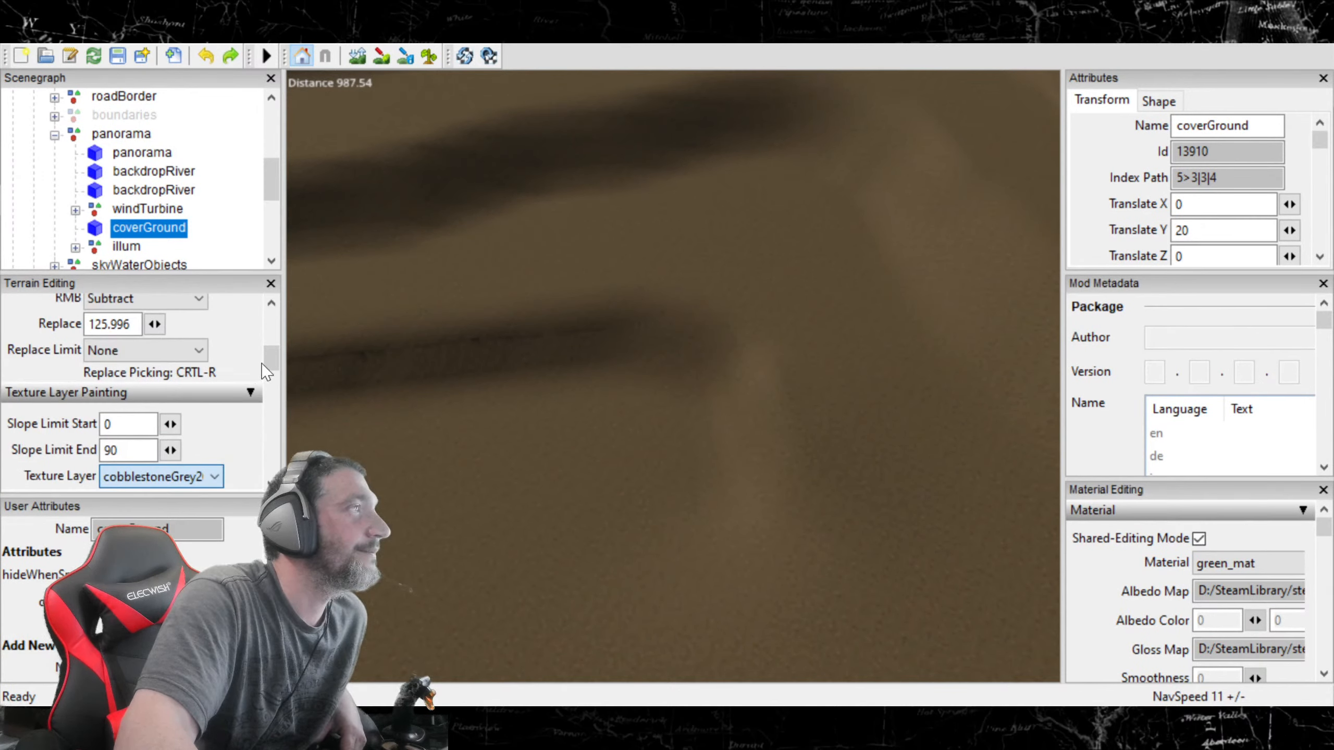
scroll(269, 365, down, 1)
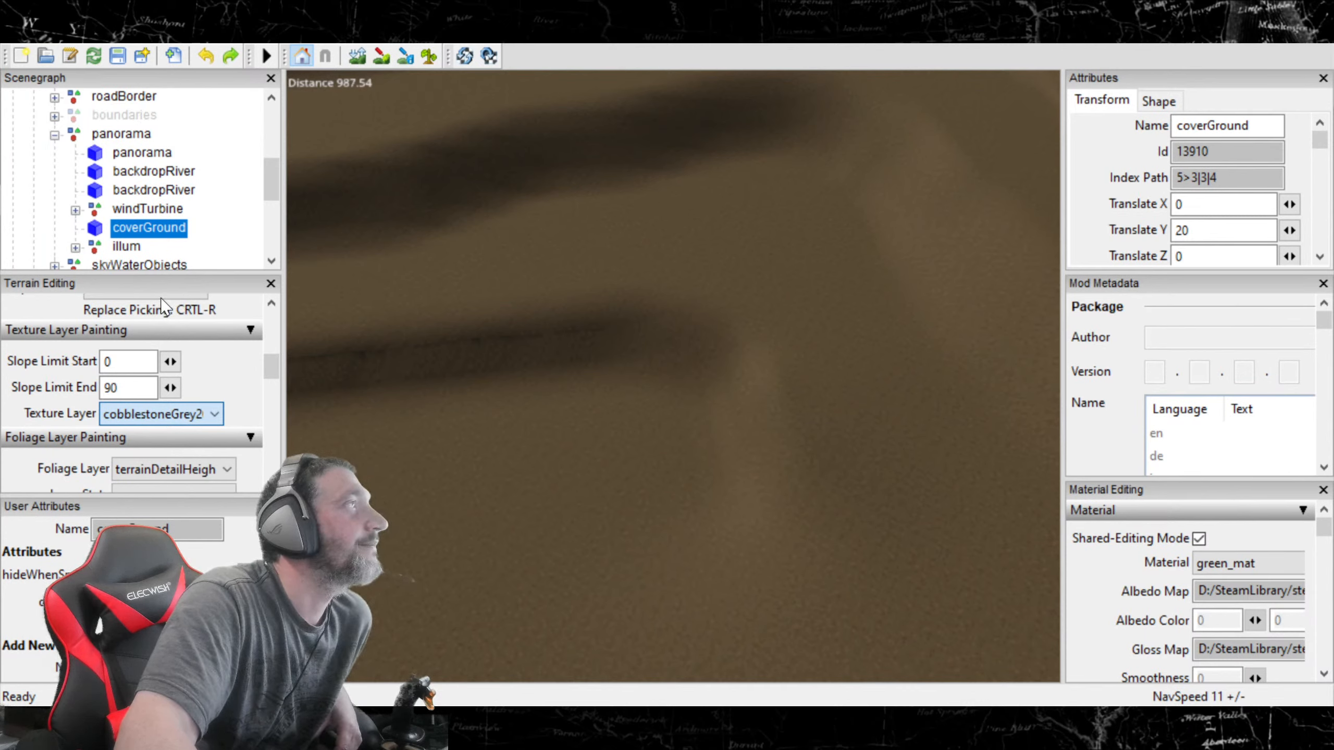
click(142, 178)
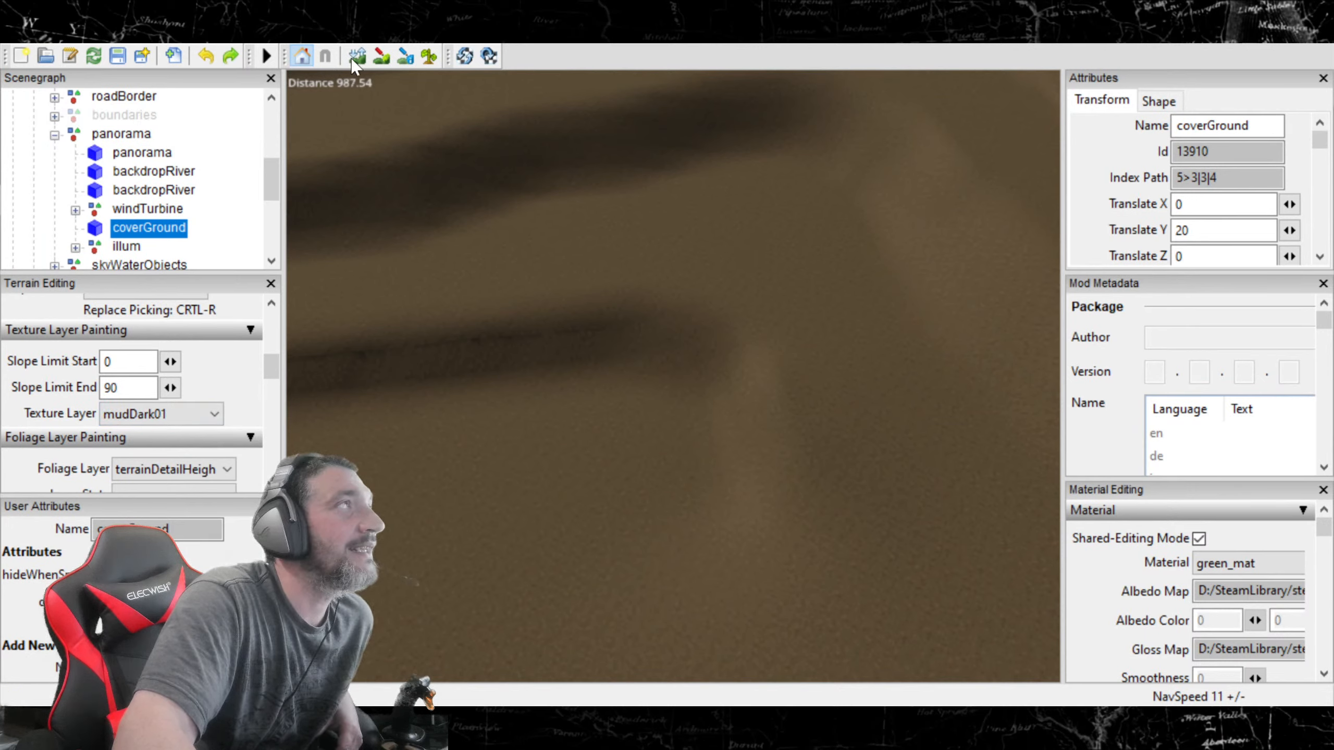
Step: Paint a large mudDark01 patch over the inner corner of the pit floor and the adjoining dark terrace slope
click(384, 56)
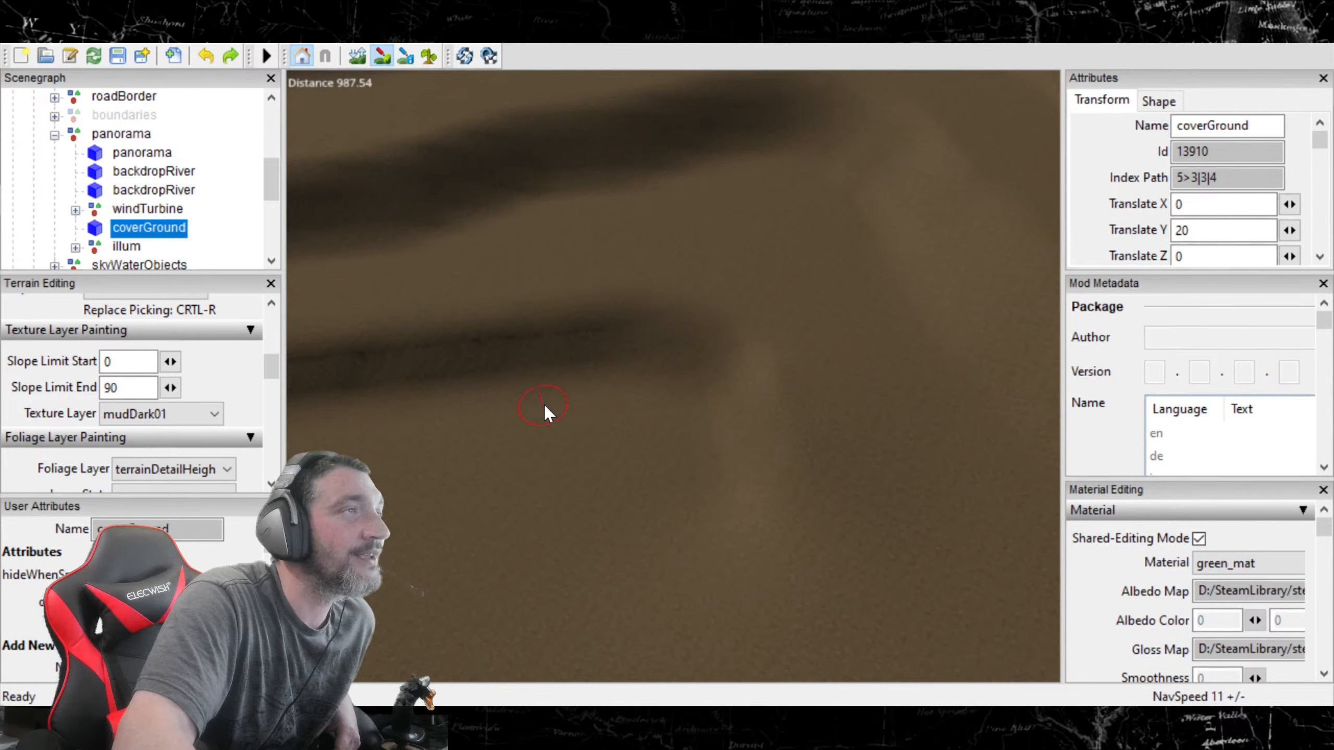
click(595, 473)
mouse_move(596, 473)
mouse_down()
mouse_move(597, 452)
mouse_move(692, 451)
mouse_move(687, 484)
mouse_move(693, 395)
mouse_move(644, 373)
mouse_move(489, 391)
mouse_up()
mouse_move(601, 491)
mouse_down()
mouse_move(415, 411)
mouse_move(673, 494)
mouse_move(662, 532)
mouse_move(519, 543)
mouse_move(407, 484)
mouse_move(336, 510)
mouse_up()
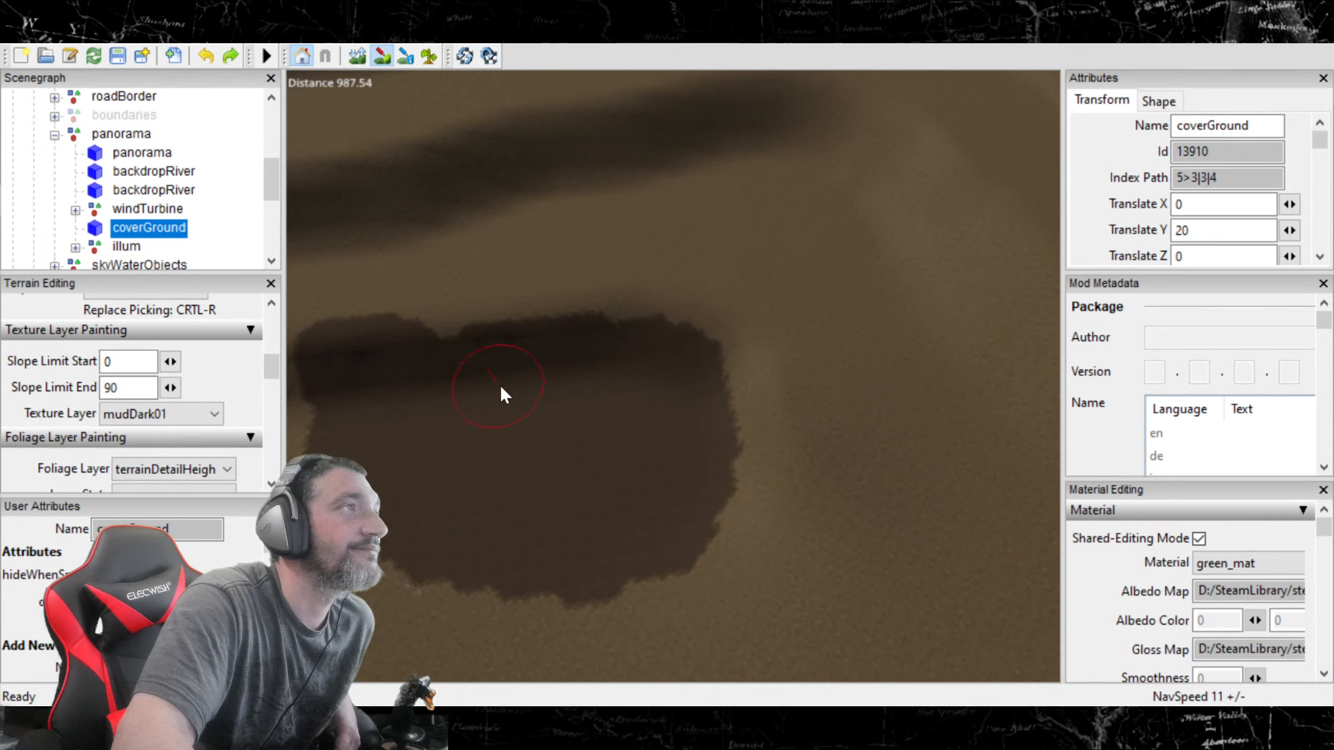
mouse_move(541, 376)
mouse_down()
mouse_move(483, 363)
mouse_move(649, 357)
mouse_move(684, 399)
mouse_up()
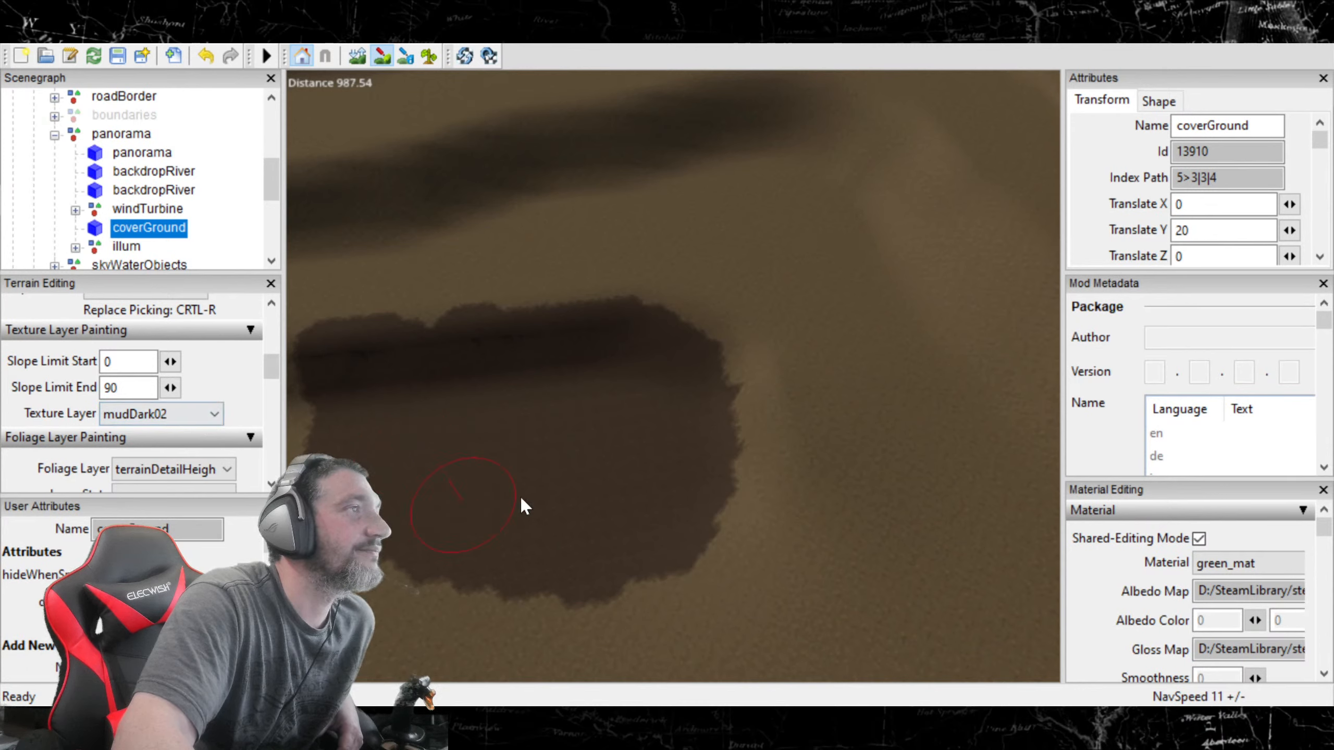
Step: Try extending the dark mud patch on the pit floor with mudDark02 and mudDark04, and undo the last stroke
drag(500, 548, 463, 583)
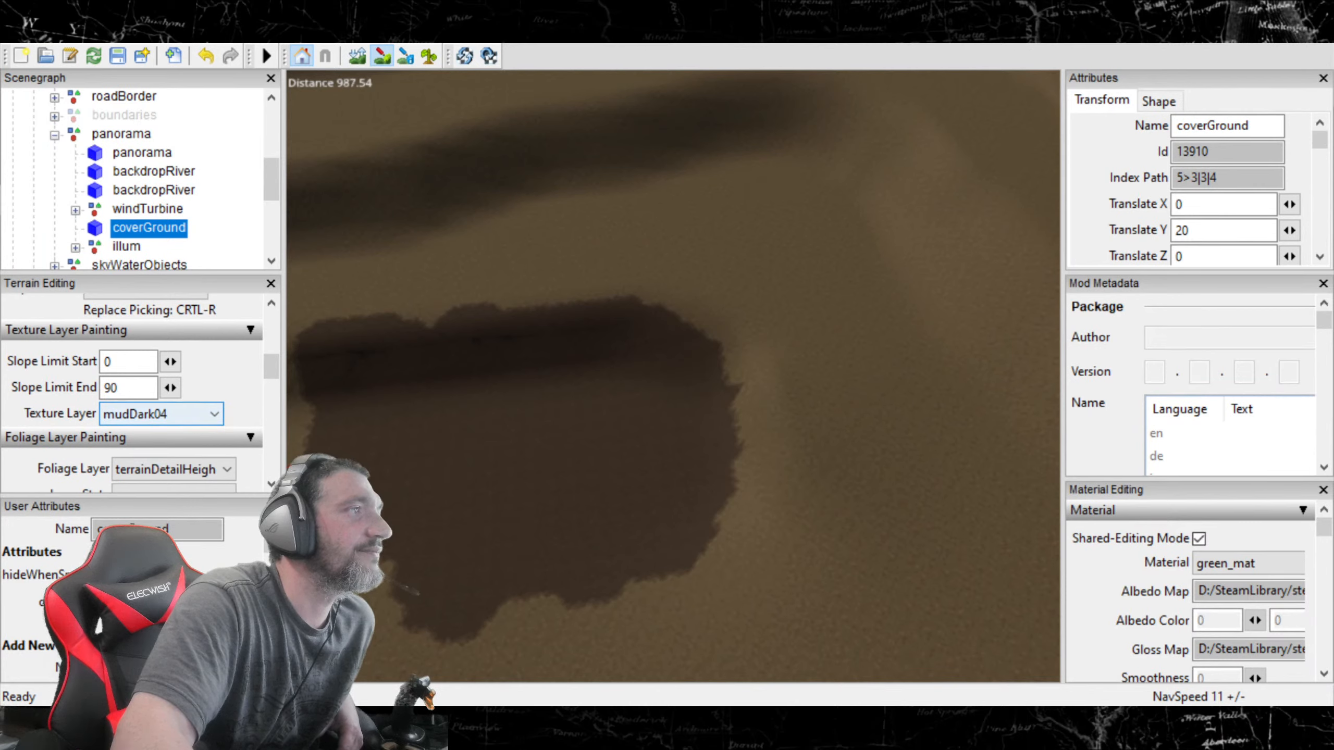
drag(537, 616, 639, 612)
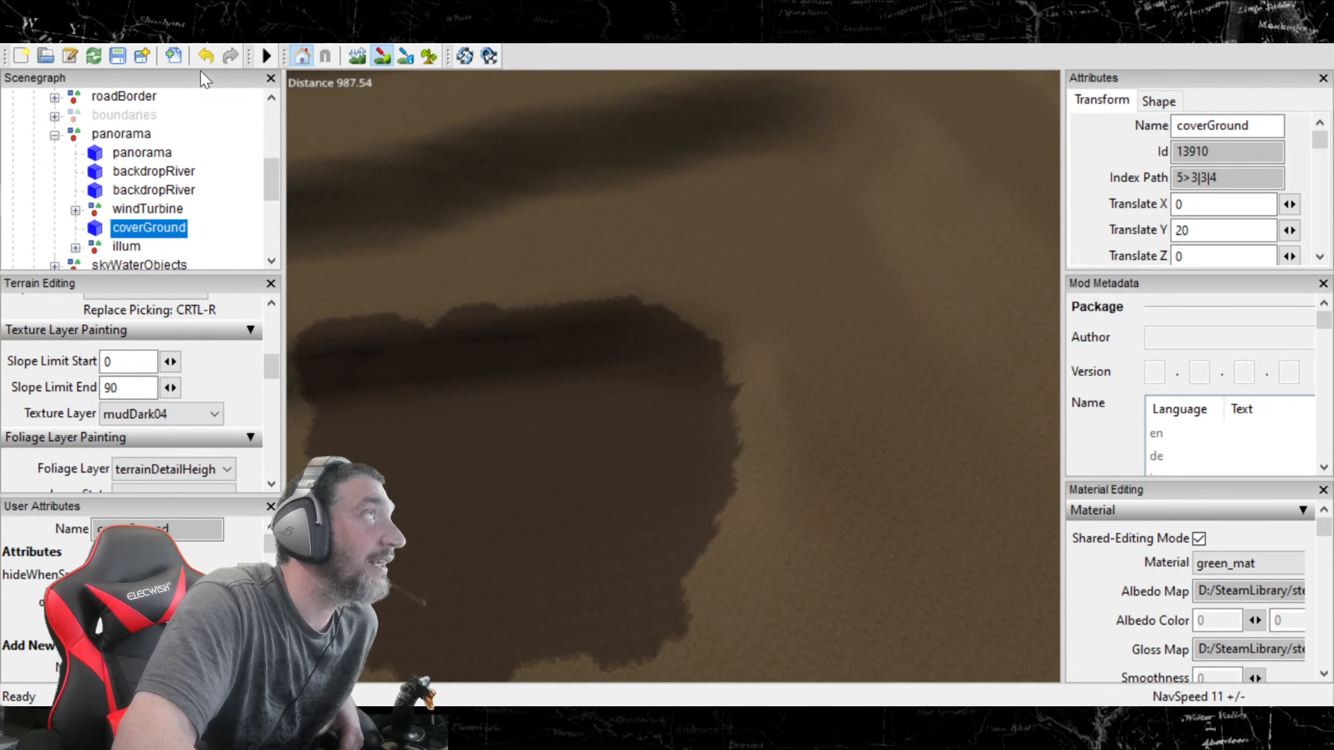
click(207, 56)
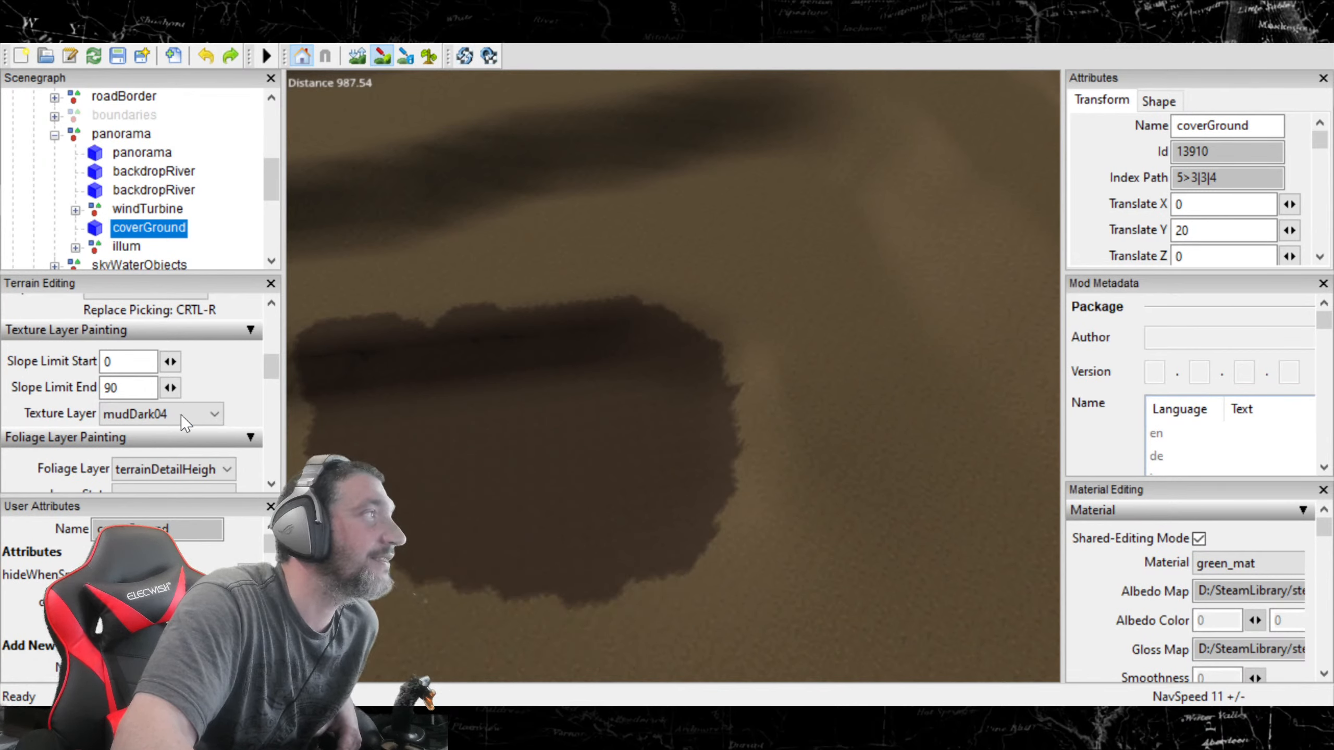
Step: Paint a large waterPuddle01 patch over the mud patch, the end of the lowest terrace slope and the surrounding pit floor
click(200, 418)
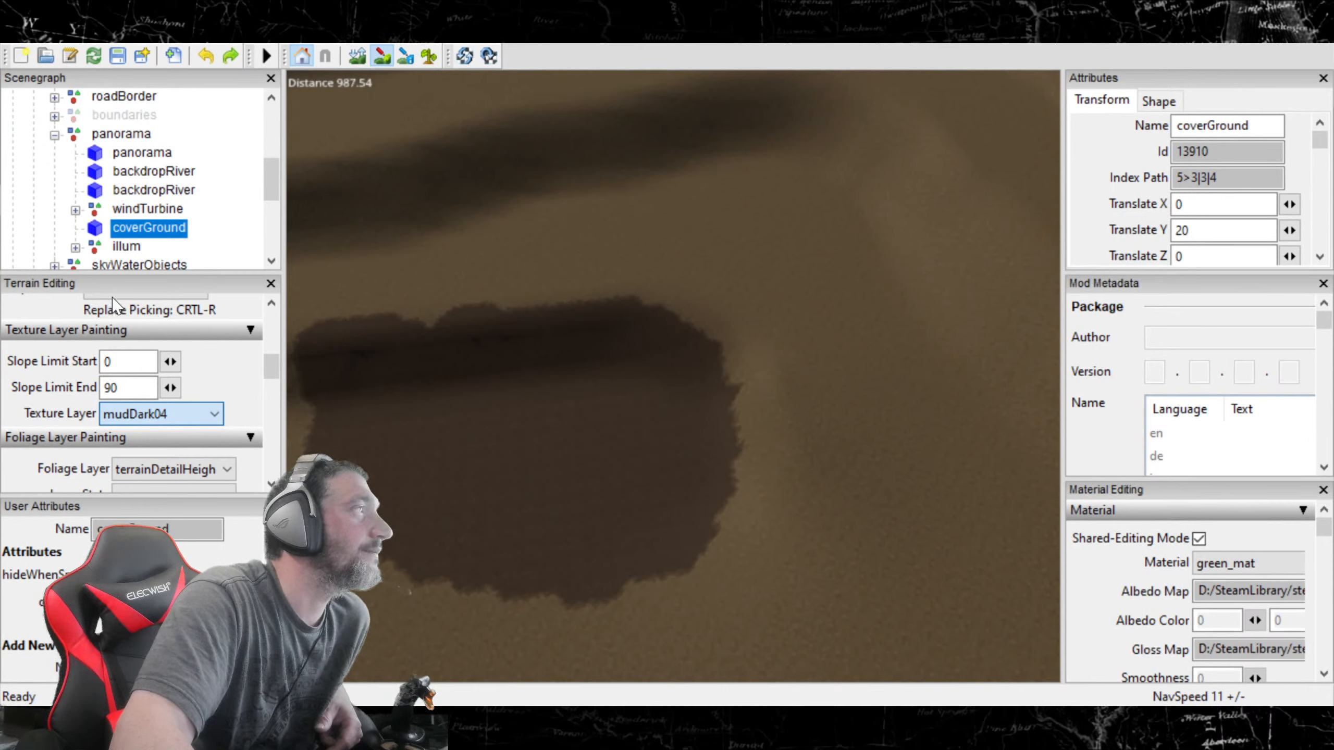
scroll(138, 247, up, 2)
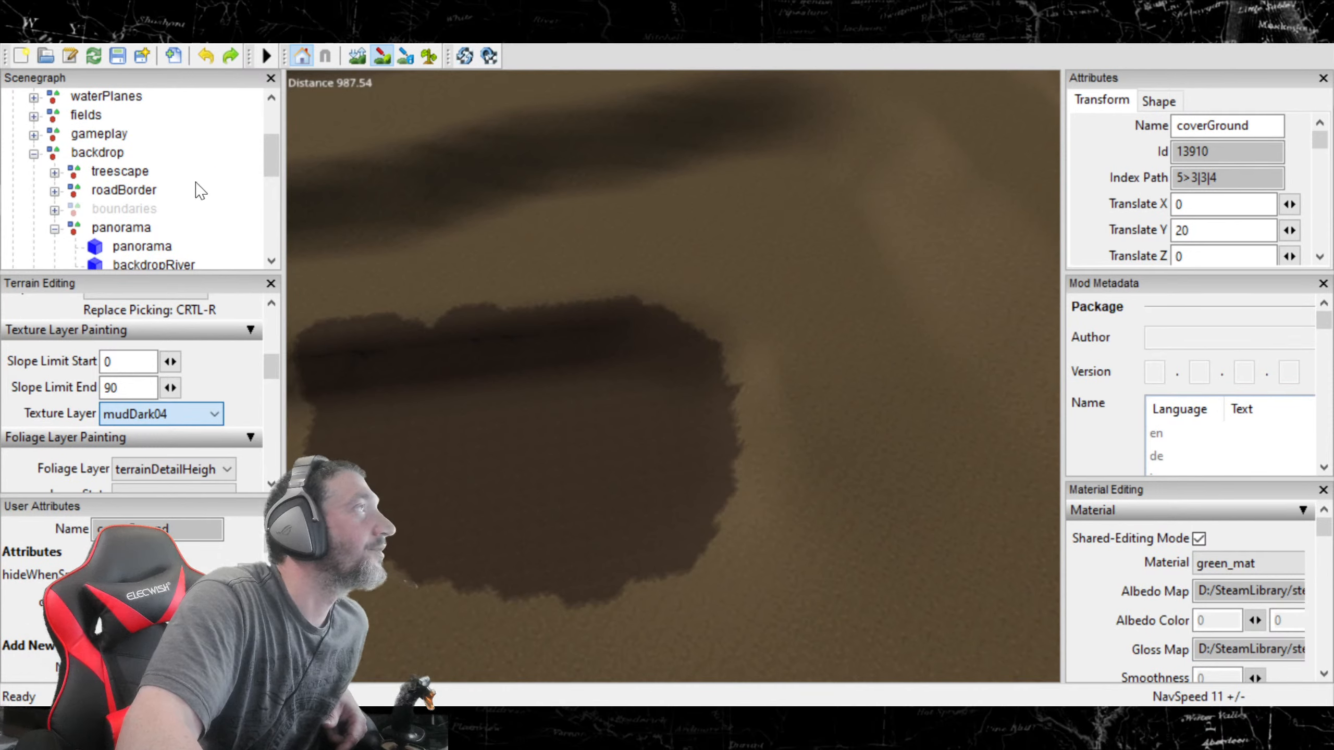
key(w)
mouse_move(940, 537)
mouse_down()
mouse_move(916, 502)
mouse_move(888, 583)
mouse_move(857, 450)
mouse_move(888, 451)
mouse_move(779, 414)
mouse_move(788, 528)
mouse_move(731, 559)
mouse_move(731, 366)
mouse_move(645, 340)
mouse_move(723, 365)
mouse_move(606, 367)
mouse_move(590, 333)
mouse_move(525, 350)
mouse_move(634, 468)
mouse_move(583, 477)
mouse_move(485, 382)
mouse_move(373, 415)
mouse_move(458, 392)
mouse_move(572, 465)
mouse_move(491, 501)
mouse_move(458, 489)
mouse_move(402, 442)
mouse_move(583, 560)
mouse_move(814, 608)
mouse_move(892, 430)
mouse_move(867, 373)
mouse_move(969, 440)
mouse_move(798, 559)
mouse_move(385, 533)
mouse_move(566, 611)
mouse_move(482, 543)
mouse_move(583, 346)
mouse_move(485, 323)
mouse_move(780, 354)
mouse_move(848, 314)
mouse_move(926, 356)
mouse_move(742, 295)
mouse_move(596, 280)
mouse_move(381, 311)
mouse_move(328, 389)
mouse_move(439, 575)
mouse_move(673, 605)
mouse_move(825, 488)
mouse_move(802, 507)
mouse_up()
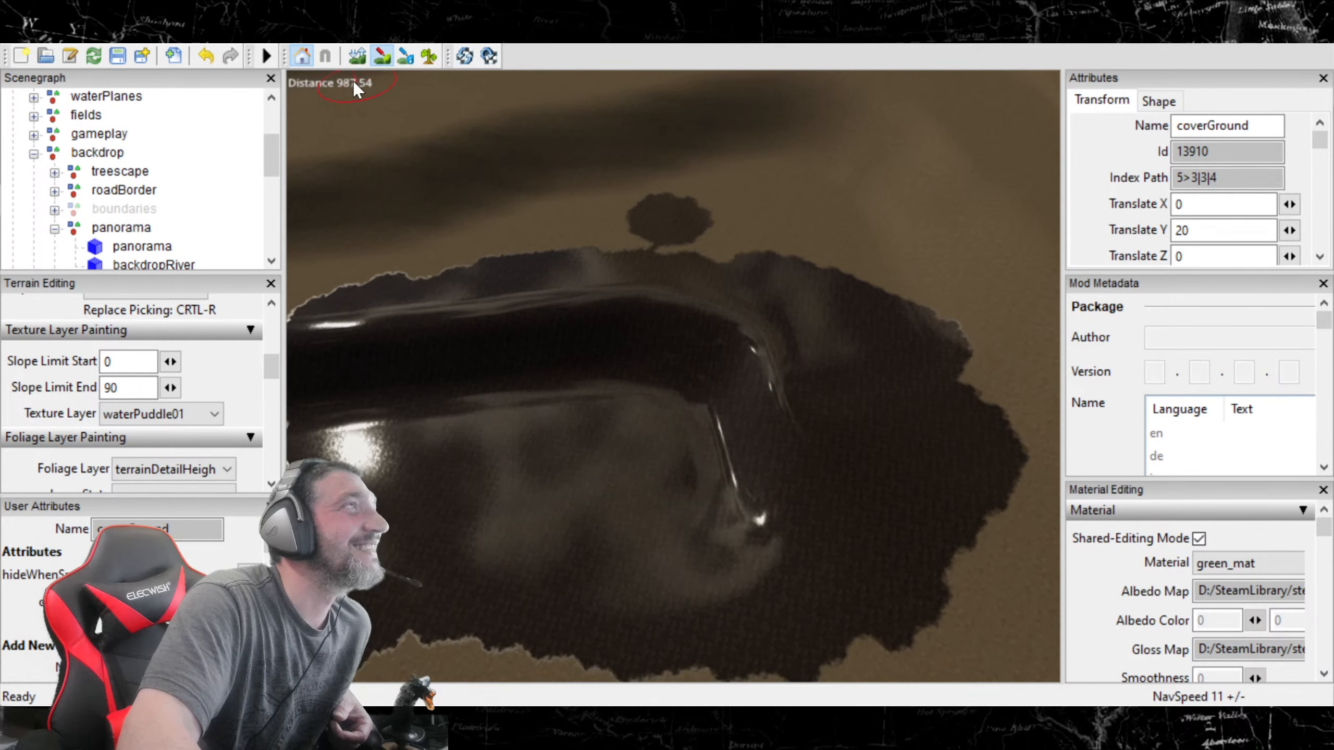
click(379, 59)
alt+drag(498, 333, 486, 355)
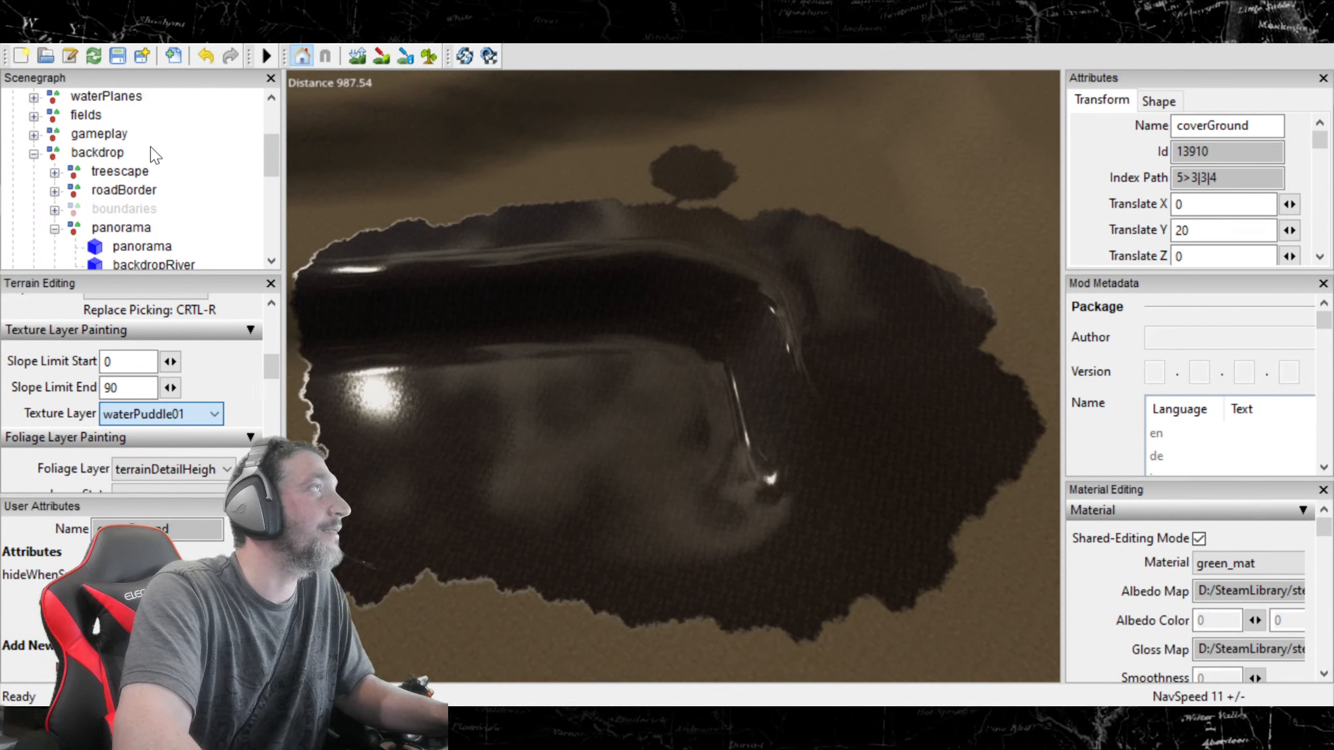
Step: Try the dirtWet04 and mudDarkWet04 texture layers on the pit floor along the puddle's near edge
click(156, 165)
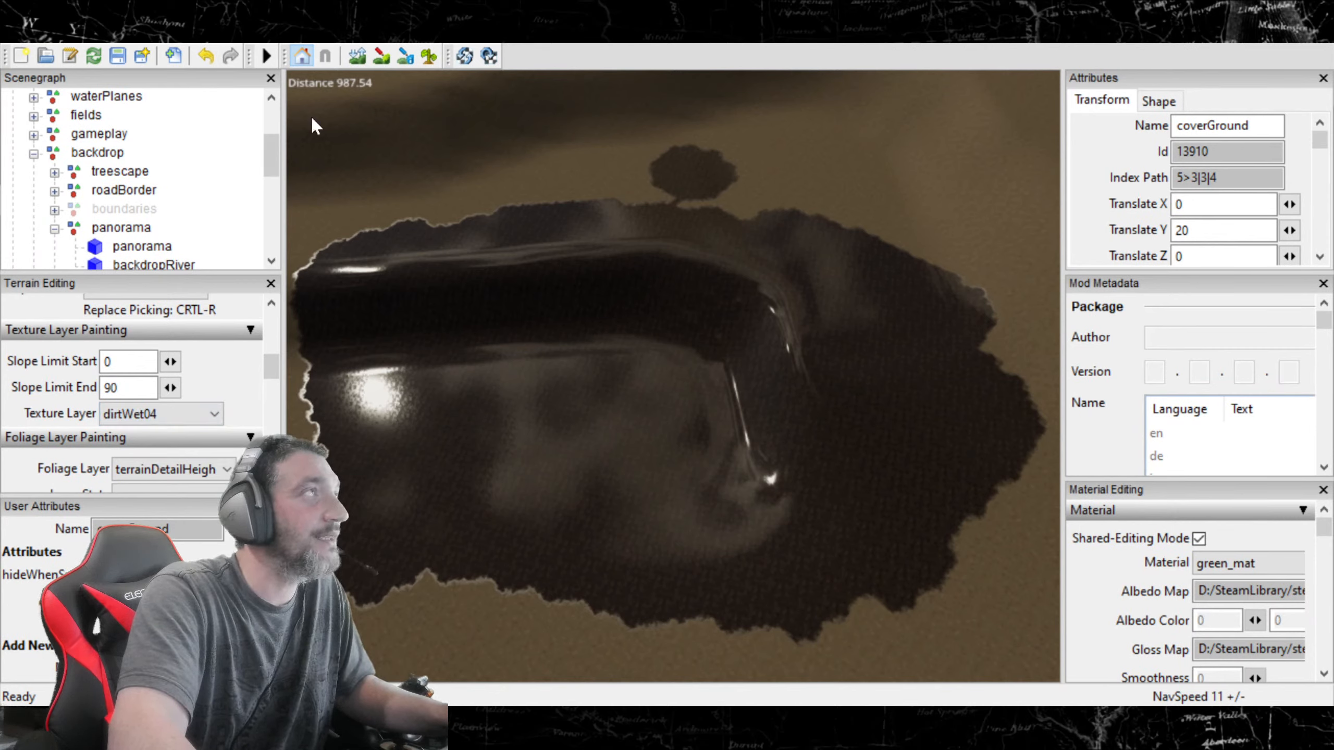
click(383, 57)
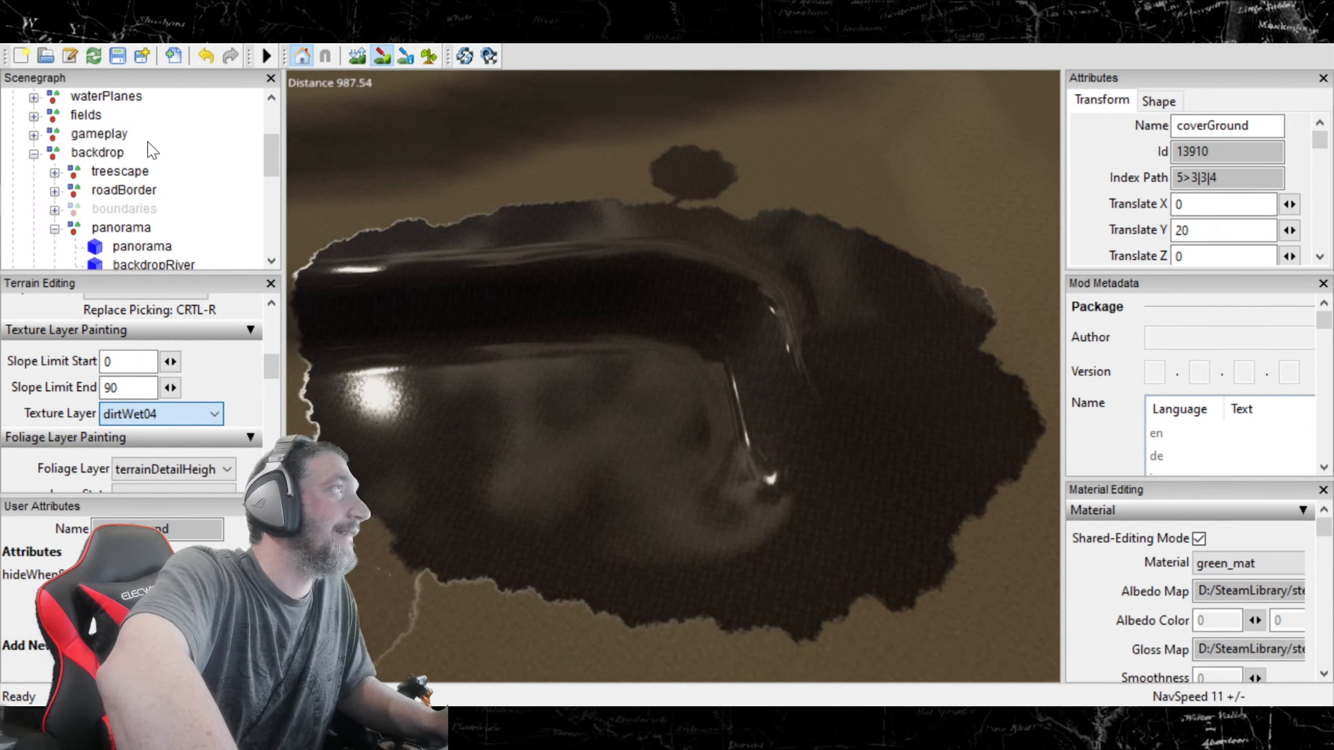
click(173, 183)
mouse_move(471, 618)
mouse_down()
mouse_move(641, 675)
mouse_move(485, 640)
mouse_move(435, 611)
mouse_move(498, 633)
mouse_up()
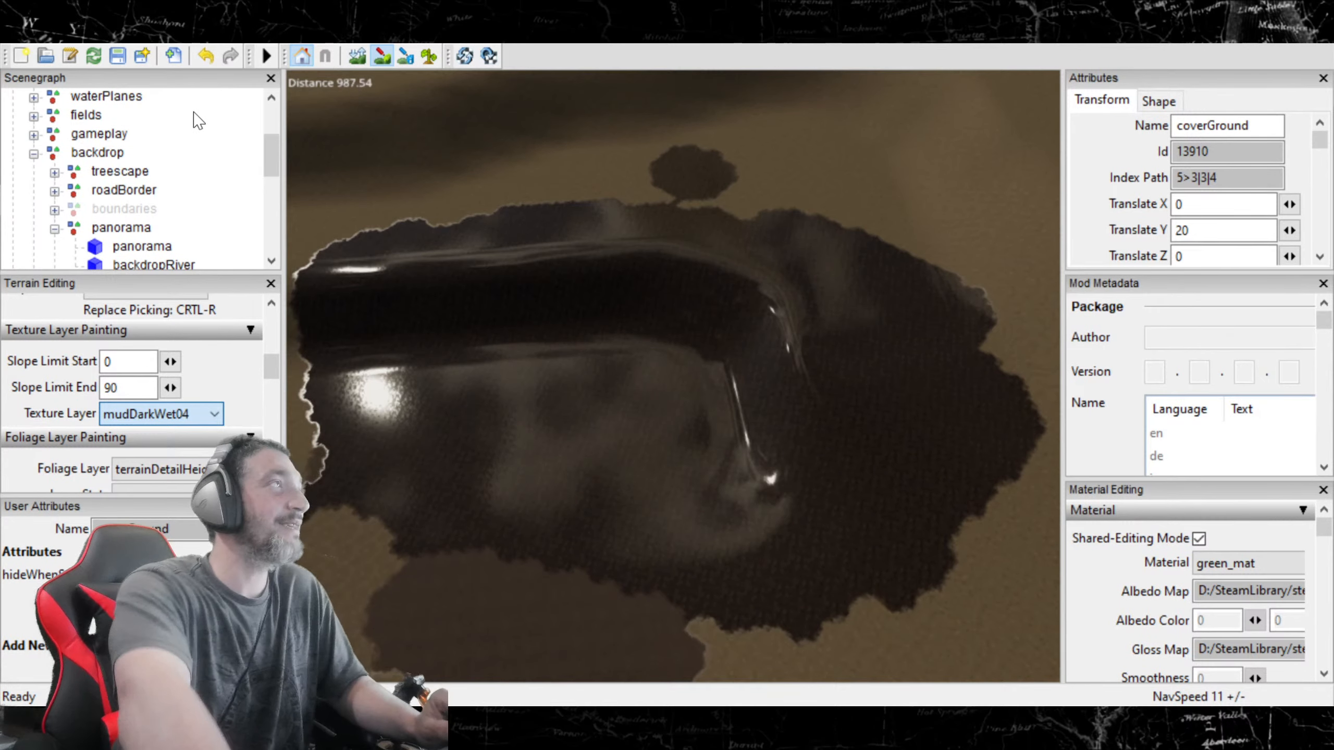
Step: Paint test patches of animalMud01 and animalMud03 beside the puddle, and select the riverBank01 texture layer
click(143, 84)
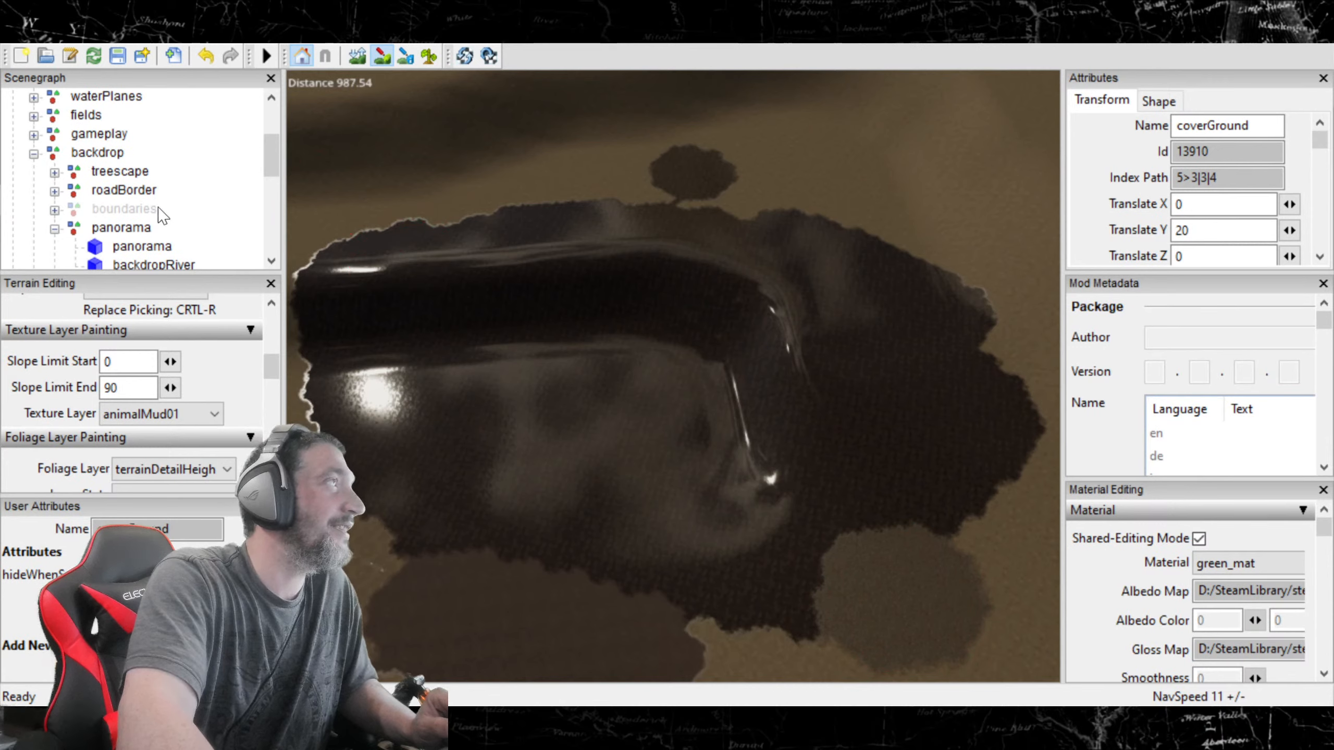
scroll(197, 419, down, 5)
scroll(186, 417, down, 2)
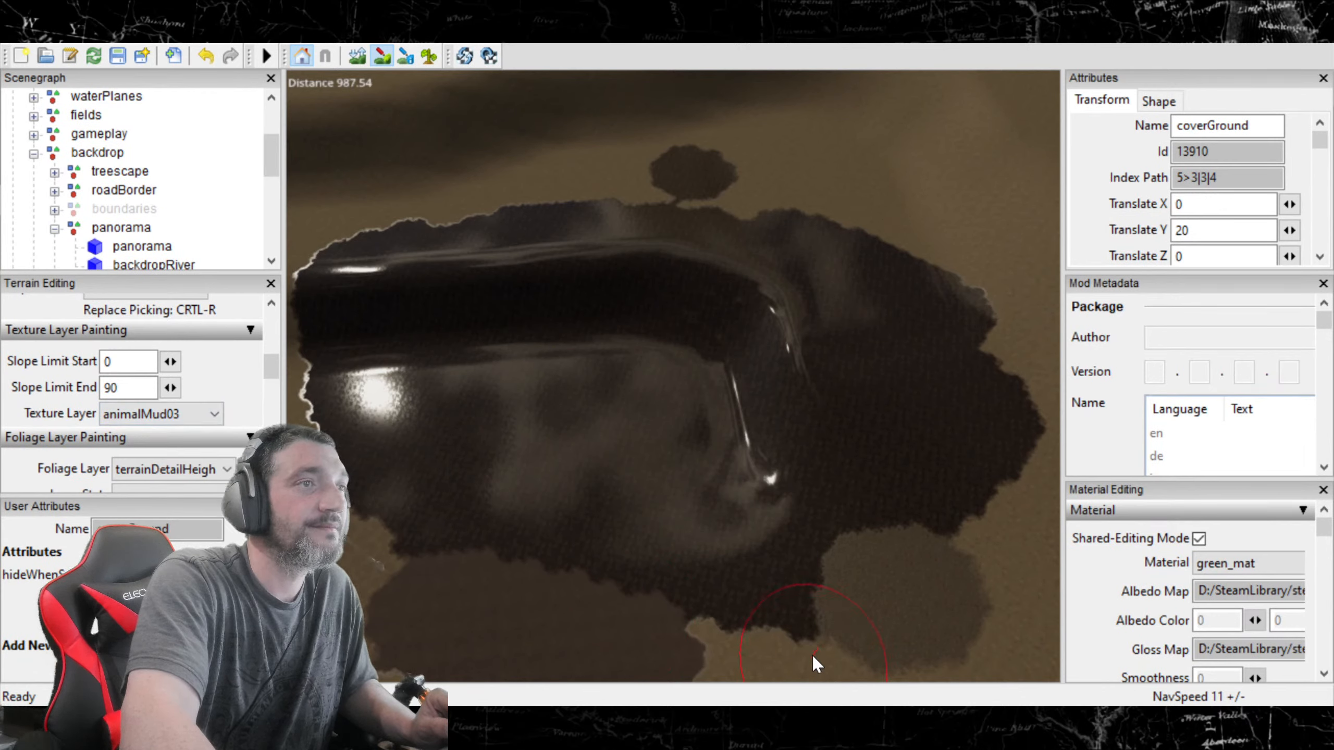
drag(802, 646, 706, 654)
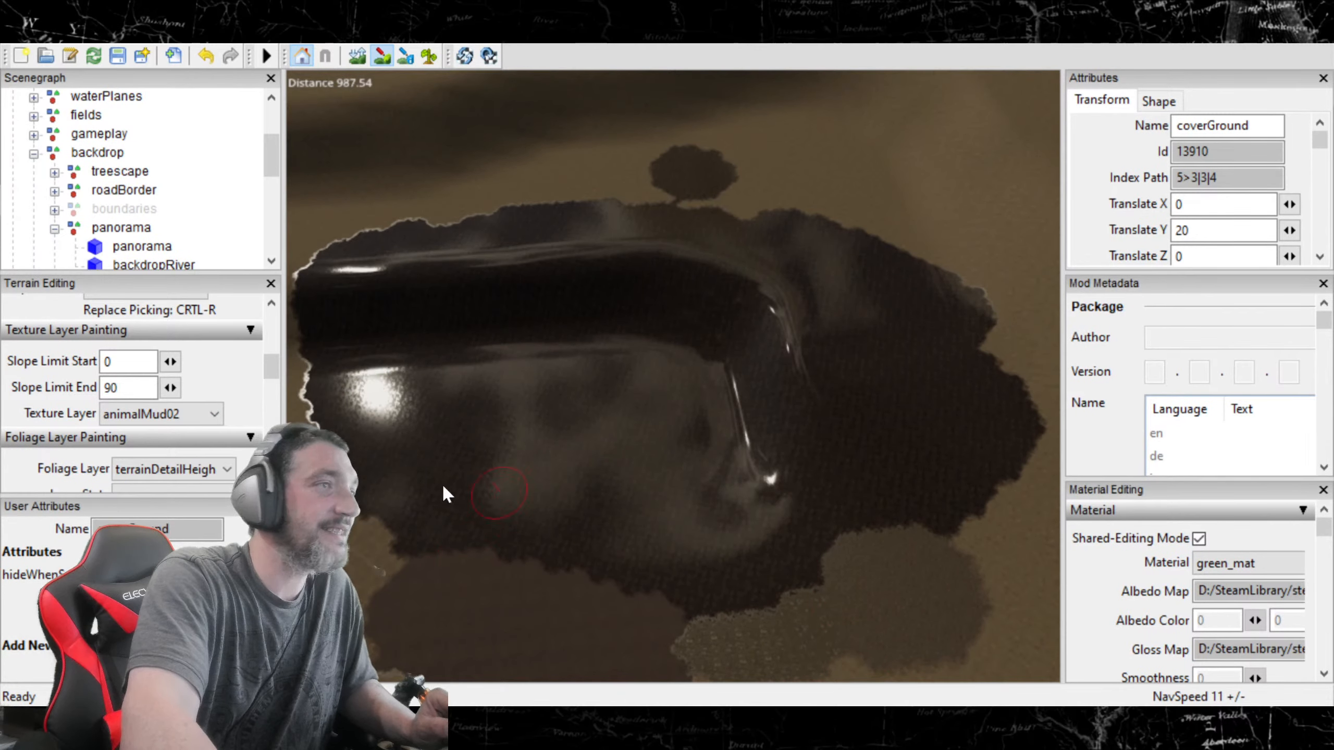
scroll(208, 420, up, 1)
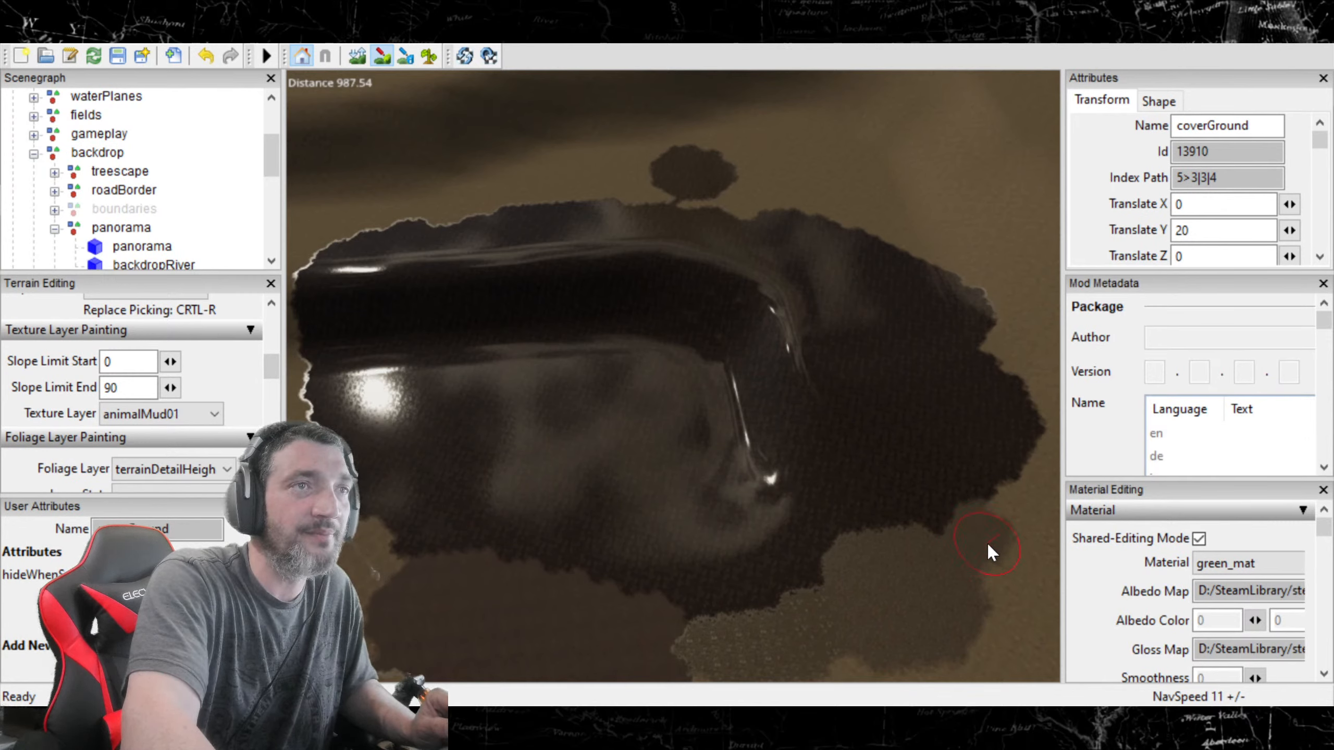
scroll(204, 418, down, 5)
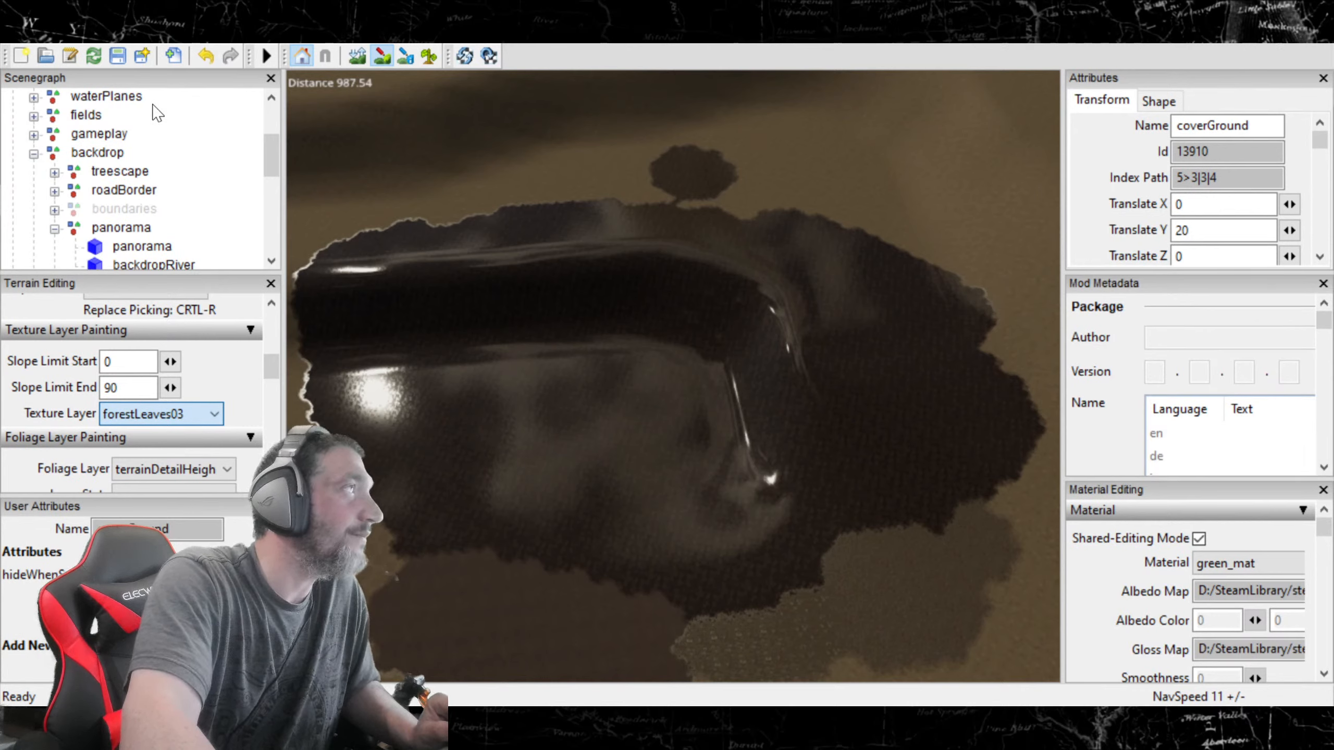
key(r)
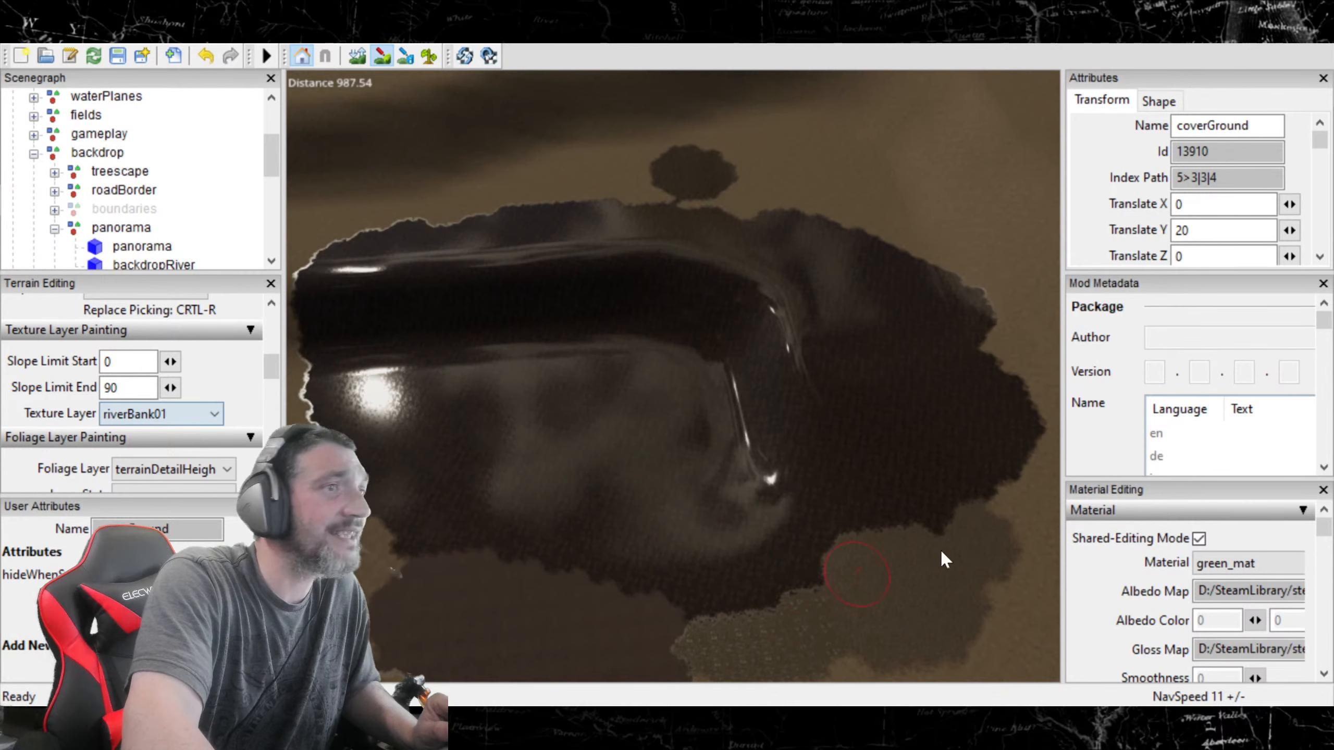
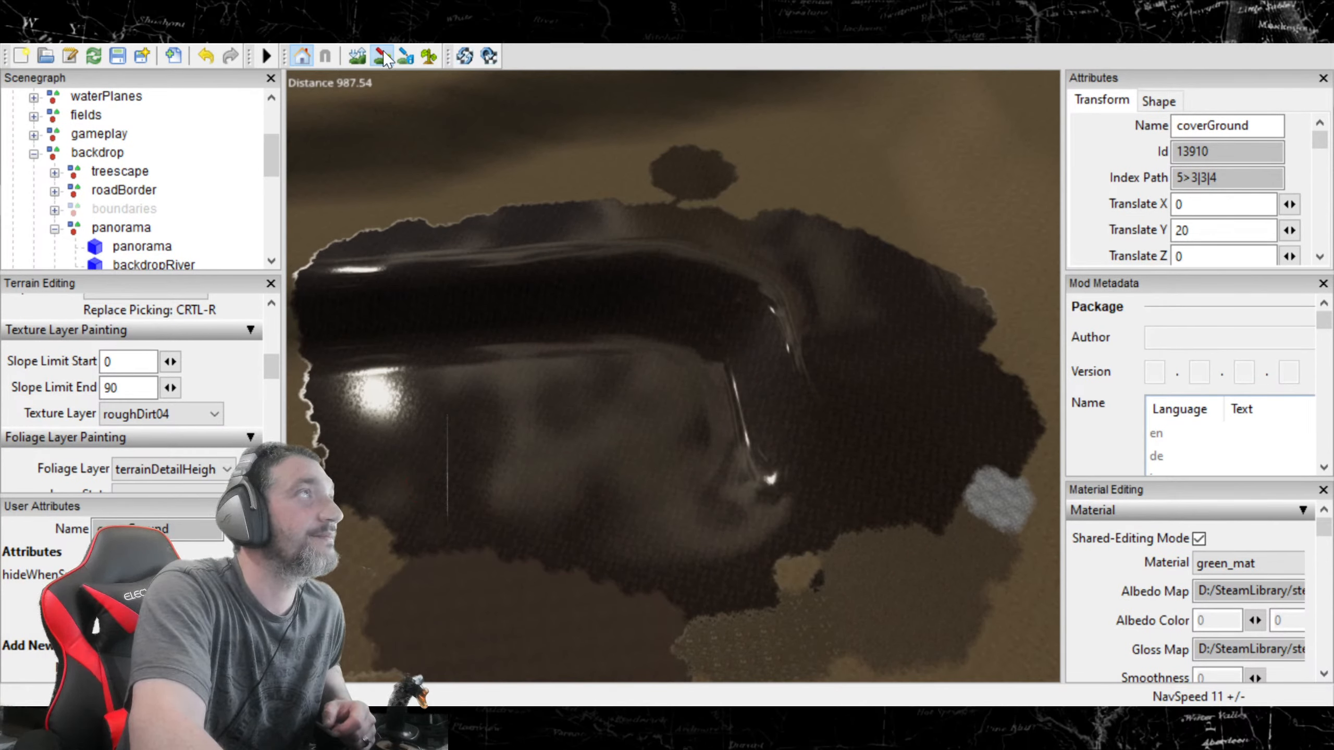
Step: Examine the puddle and the test ground patches from low and close viewpoints around the pit
alt+drag(532, 549, 425, 480)
alt+drag(657, 340, 885, 432)
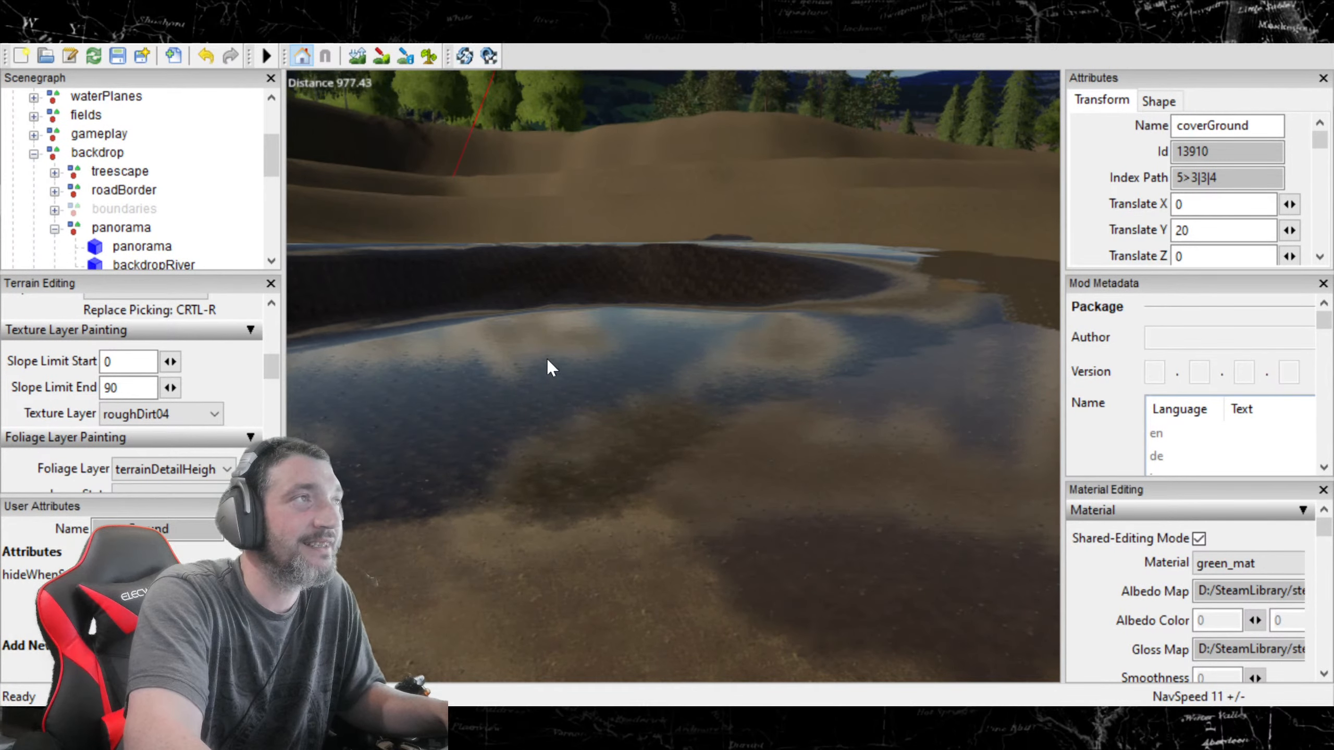
alt+drag(579, 490, 19, 480)
alt+drag(615, 462, 635, 517)
alt+drag(639, 421, 571, 204)
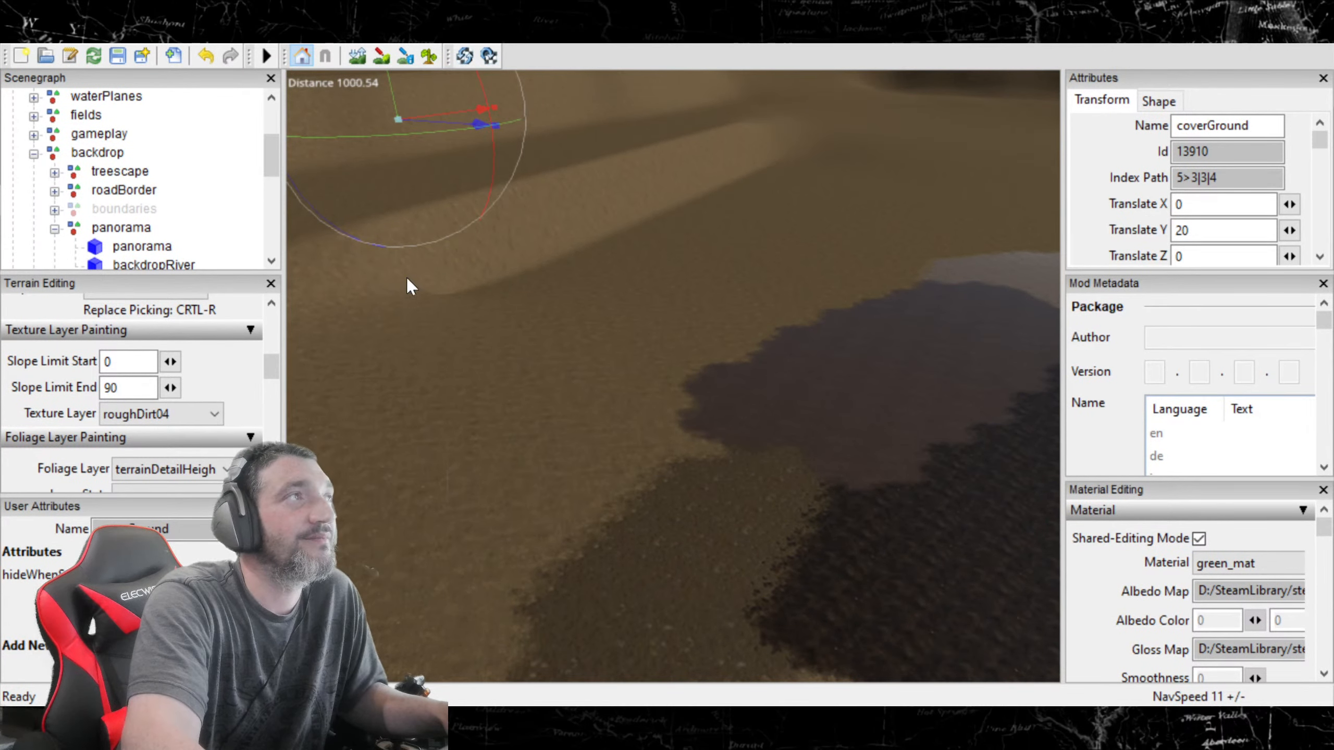
alt+drag(505, 298, 662, 312)
alt+drag(760, 310, 952, 311)
scroll(541, 496, up, 3)
scroll(591, 444, down, 3)
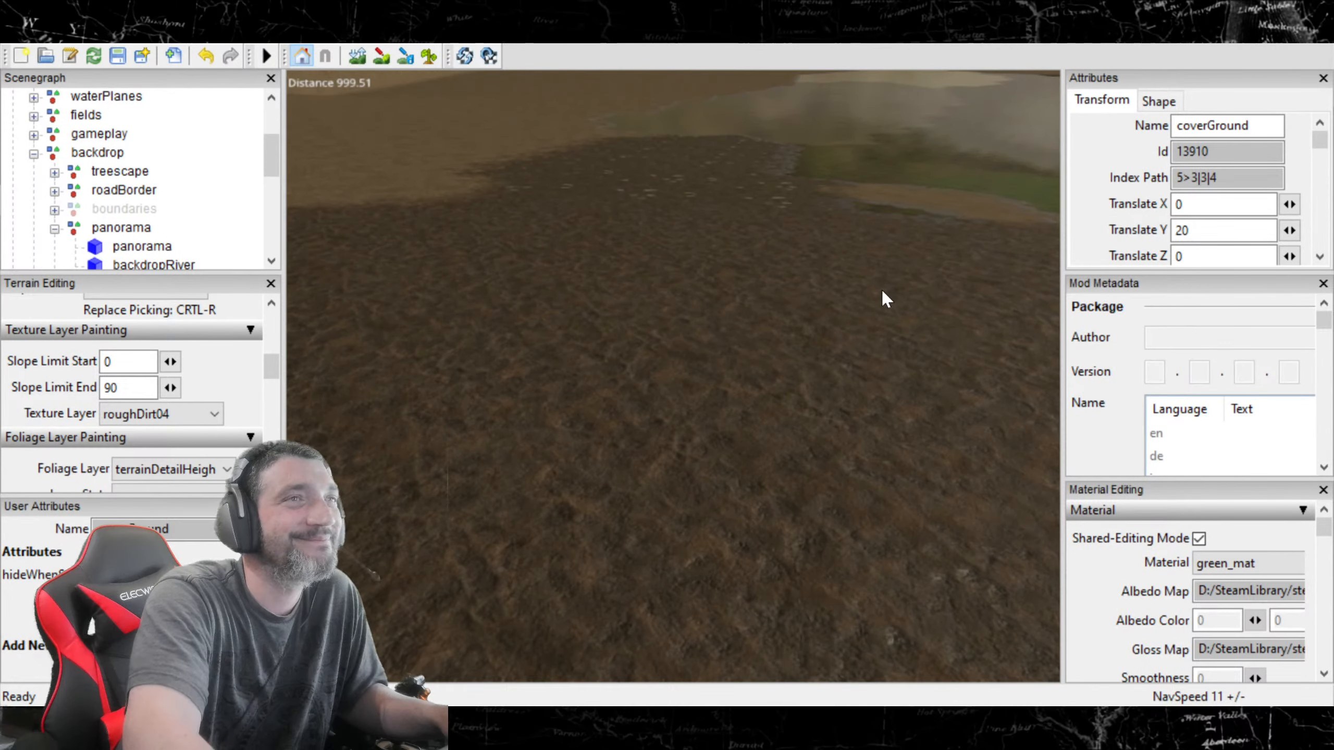
alt+drag(640, 338, 2, 241)
alt+drag(670, 387, 392, 357)
scroll(246, 415, down, 2)
scroll(246, 414, up, 2)
alt+drag(926, 422, 641, 355)
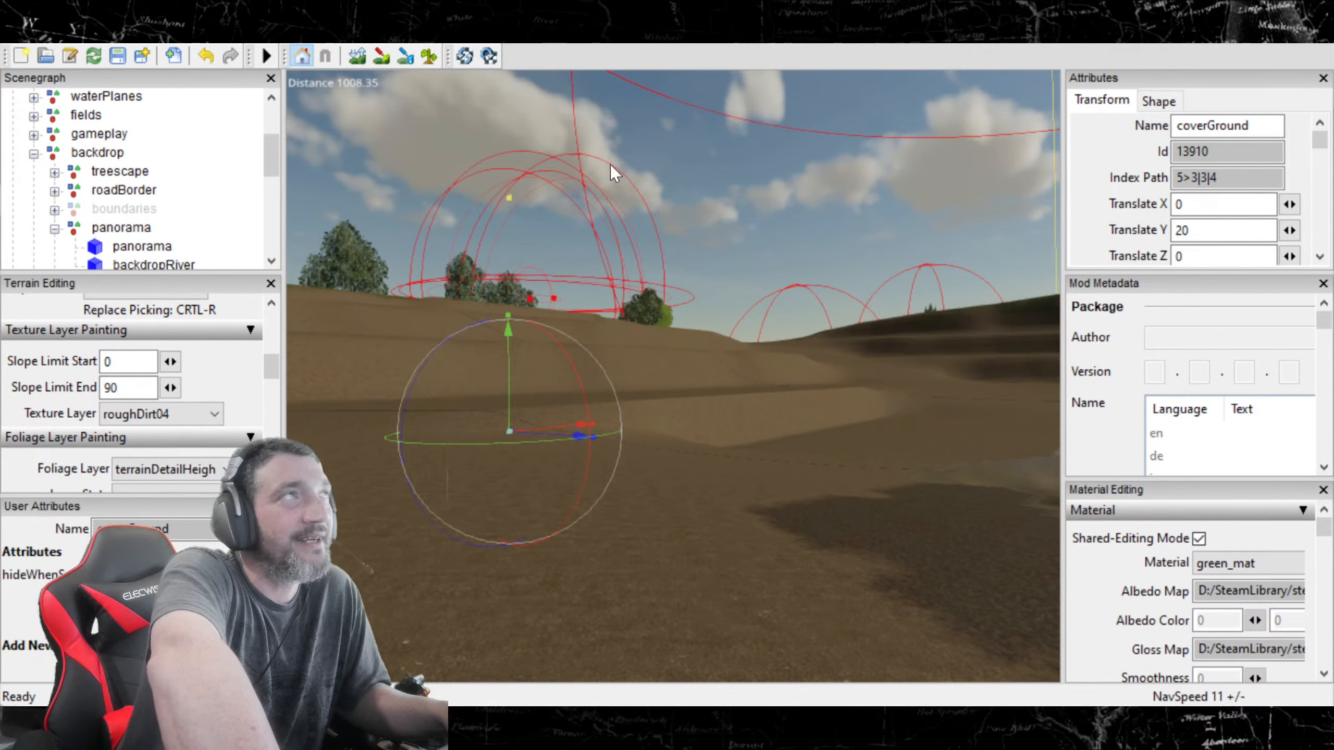
alt+drag(832, 495, 853, 453)
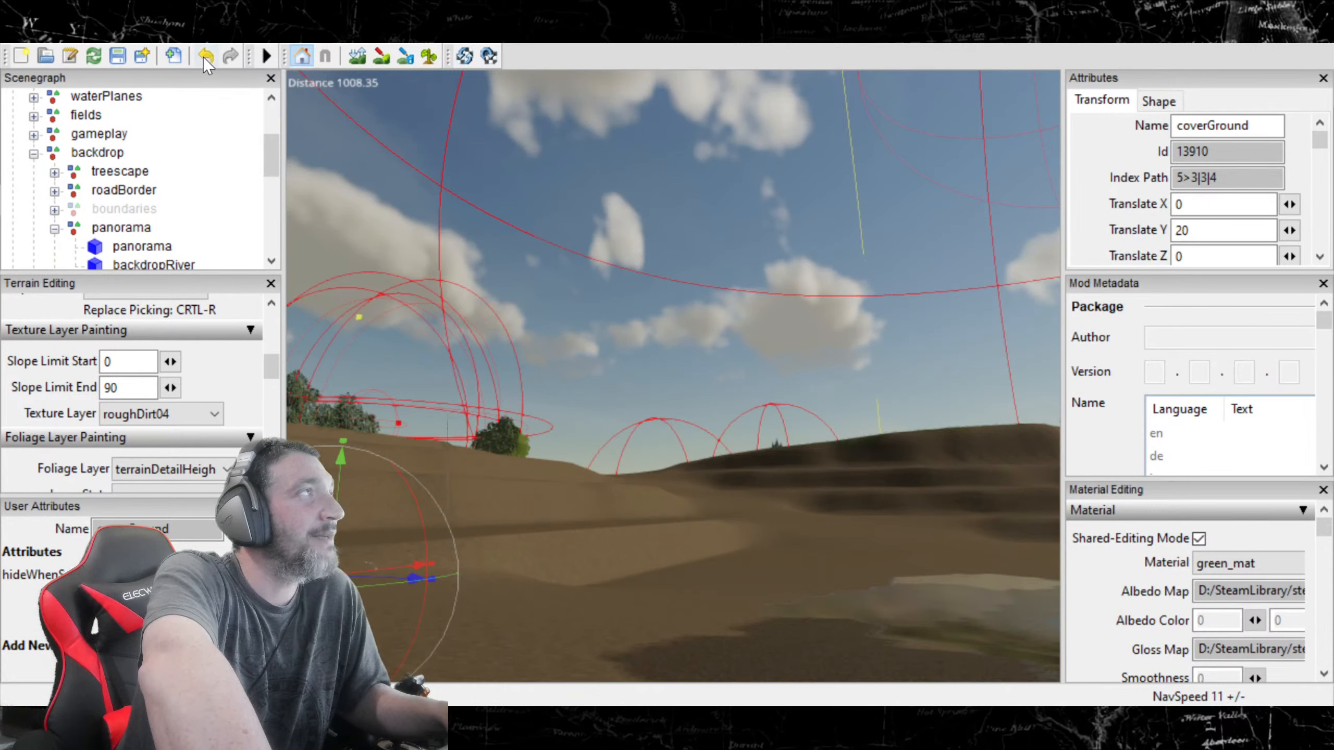
alt+drag(749, 428, 870, 507)
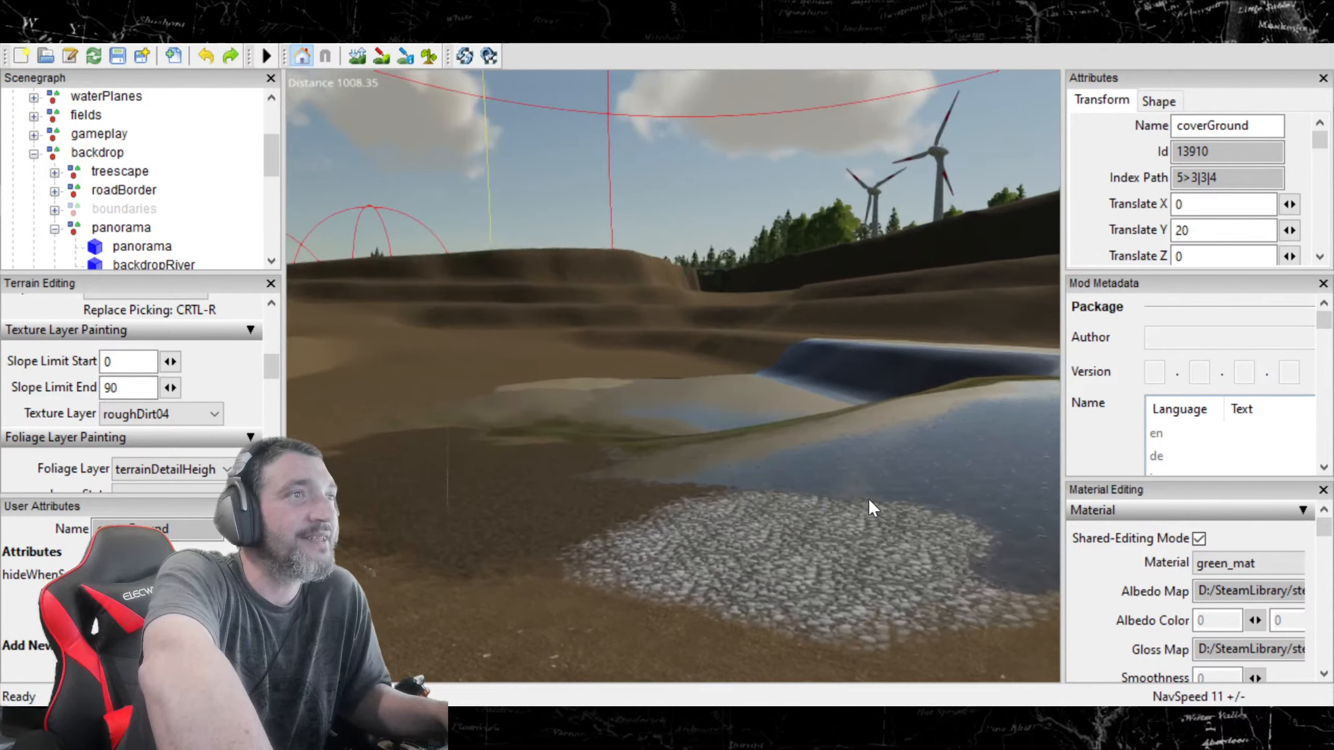
Step: Undo all the puddle, dirt and mud test patches painted on the pit floor
click(208, 58)
click(207, 58)
alt+drag(741, 410, 755, 475)
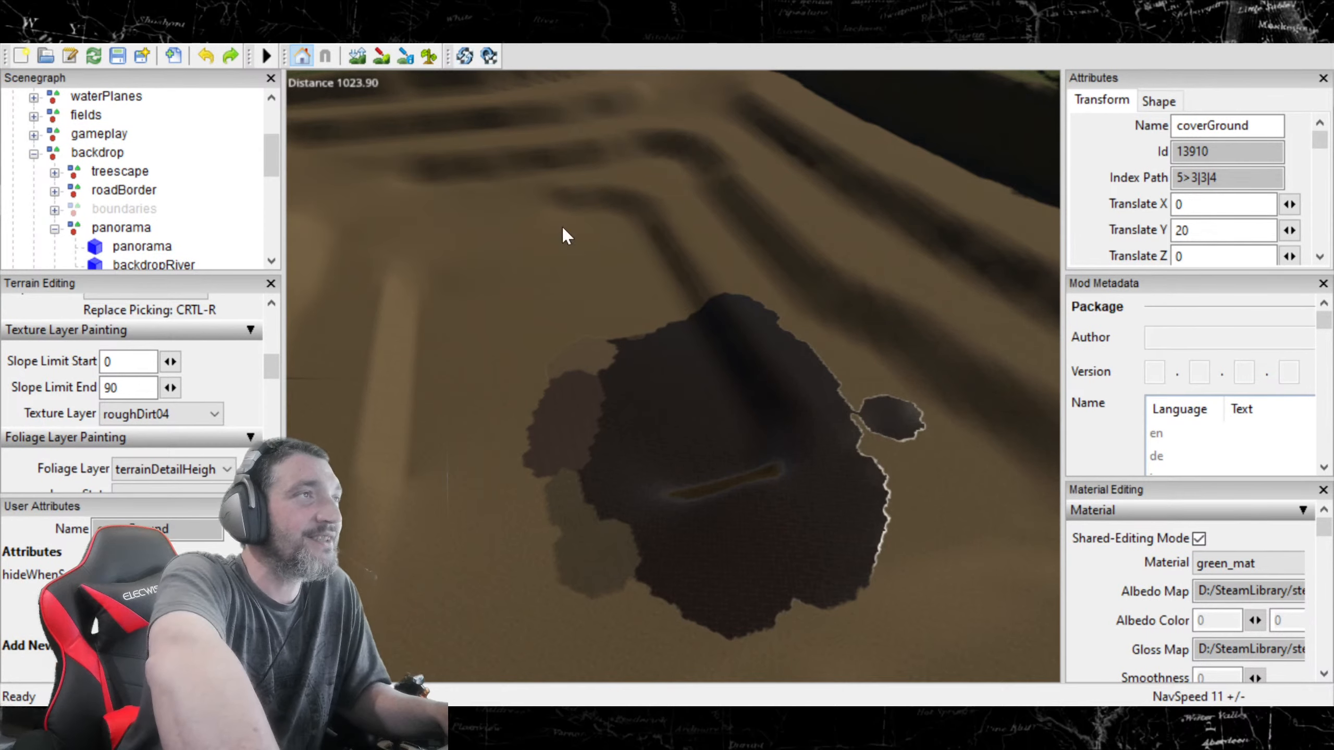
alt+drag(705, 402, 819, 430)
scroll(813, 432, down, 5)
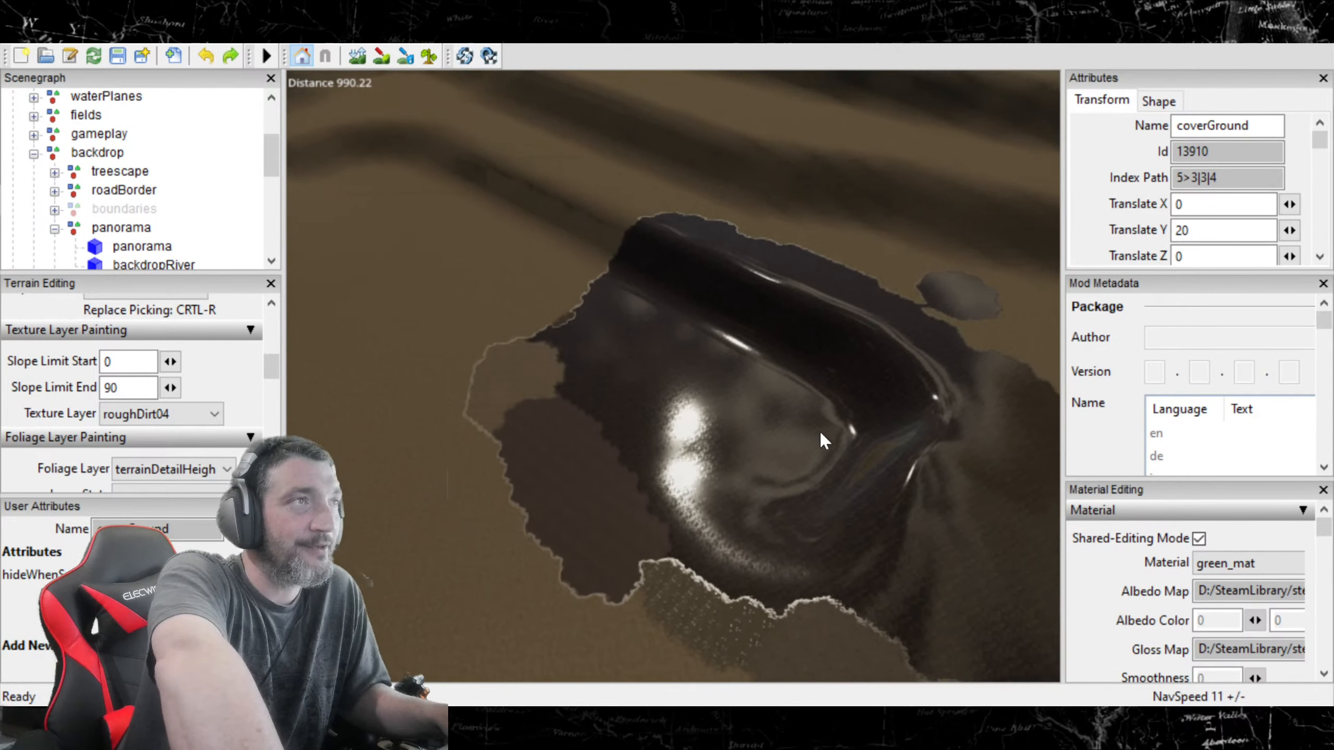
alt+drag(820, 428, 762, 418)
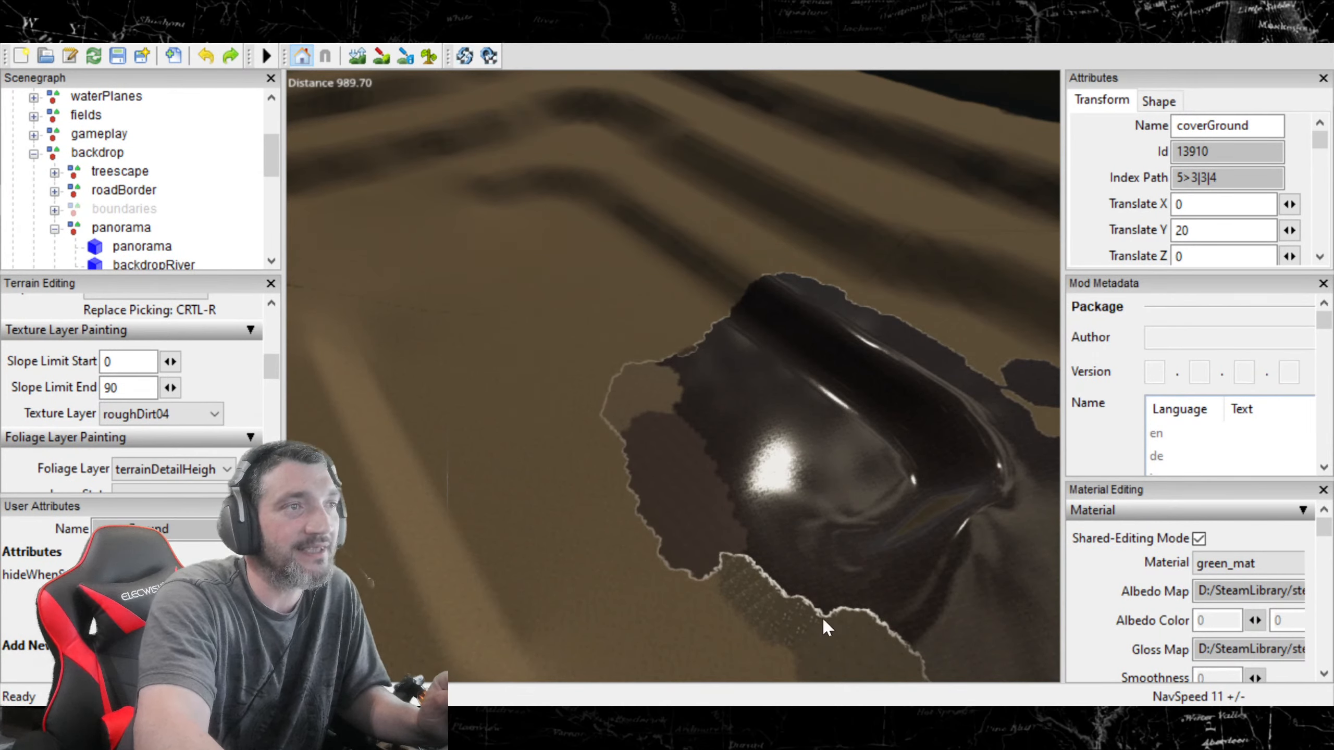
alt+drag(625, 181, 616, 319)
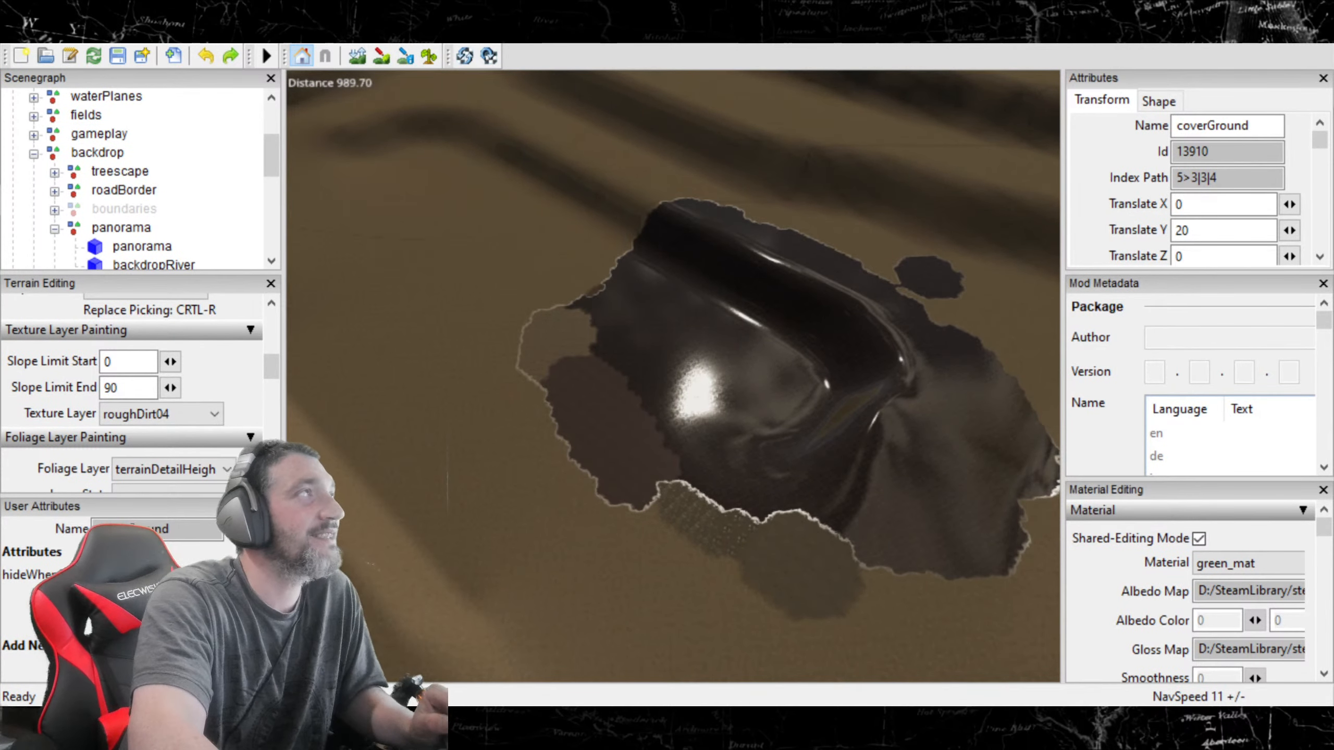
click(207, 56)
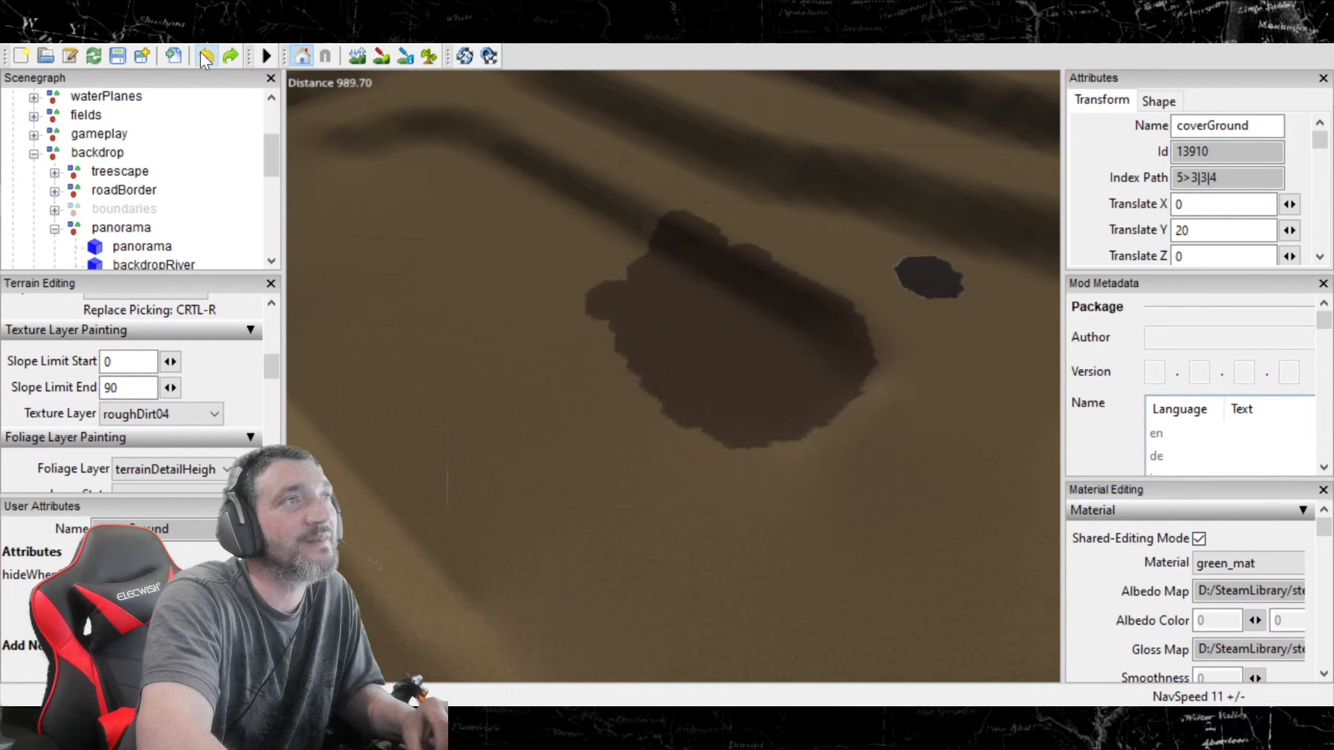
click(206, 56)
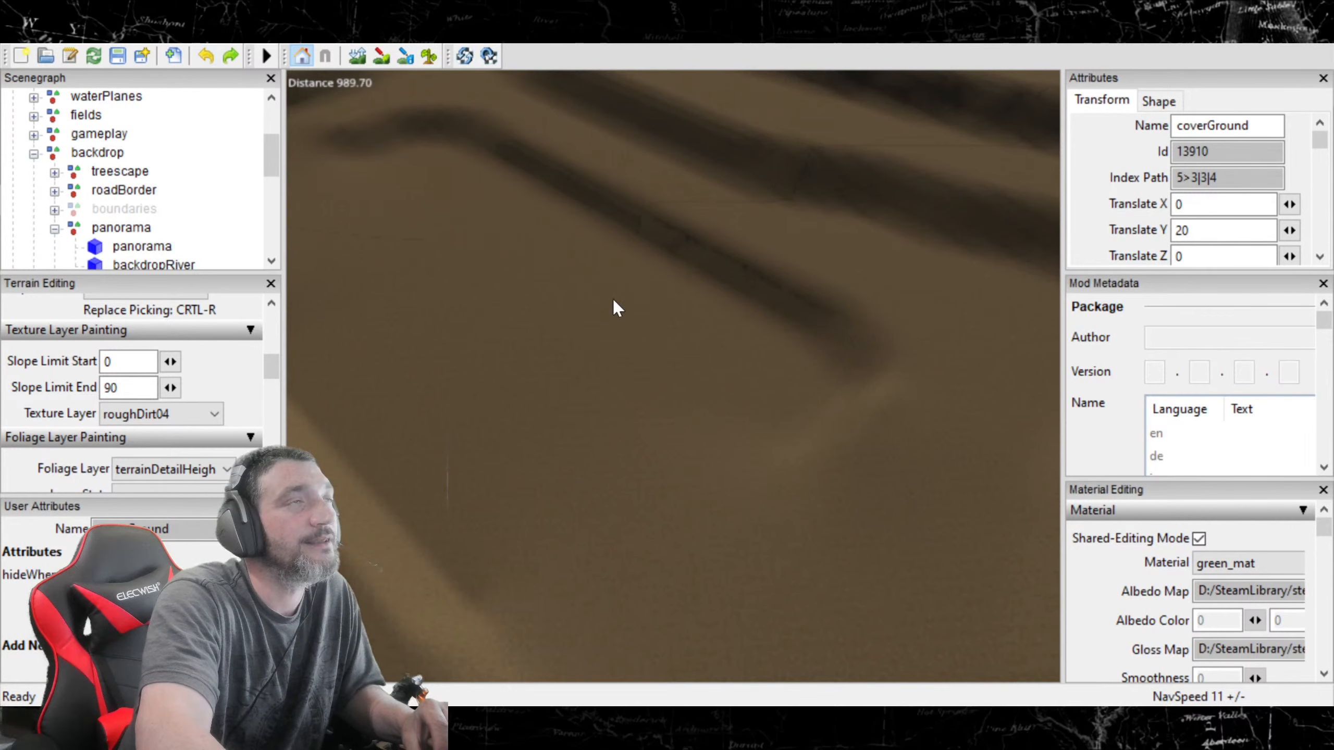
Step: Select the mudDark01 texture layer and paint a small patch with the round brush in the pit floor's corner
alt+drag(613, 300, 554, 285)
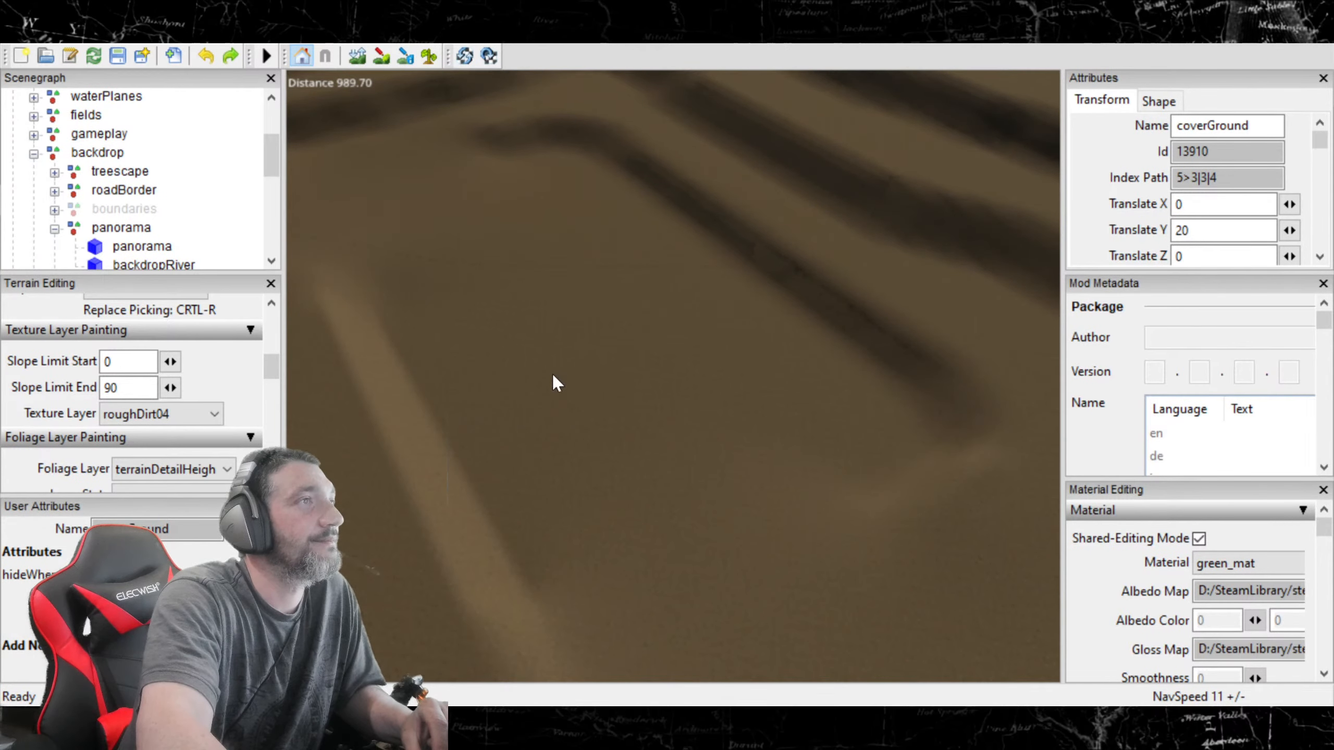
mouse_move(574, 394)
alt+mouse_down()
mouse_move(551, 388)
mouse_move(567, 369)
alt+mouse_up()
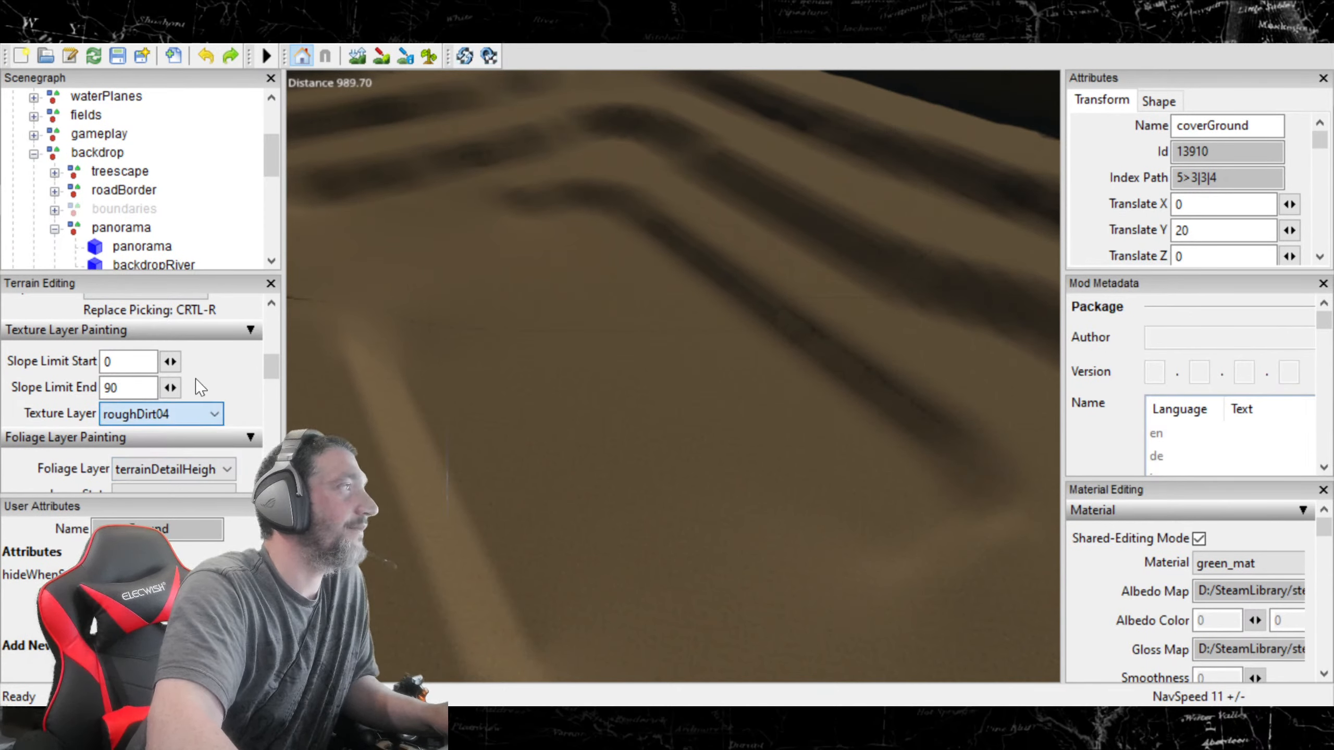
click(148, 379)
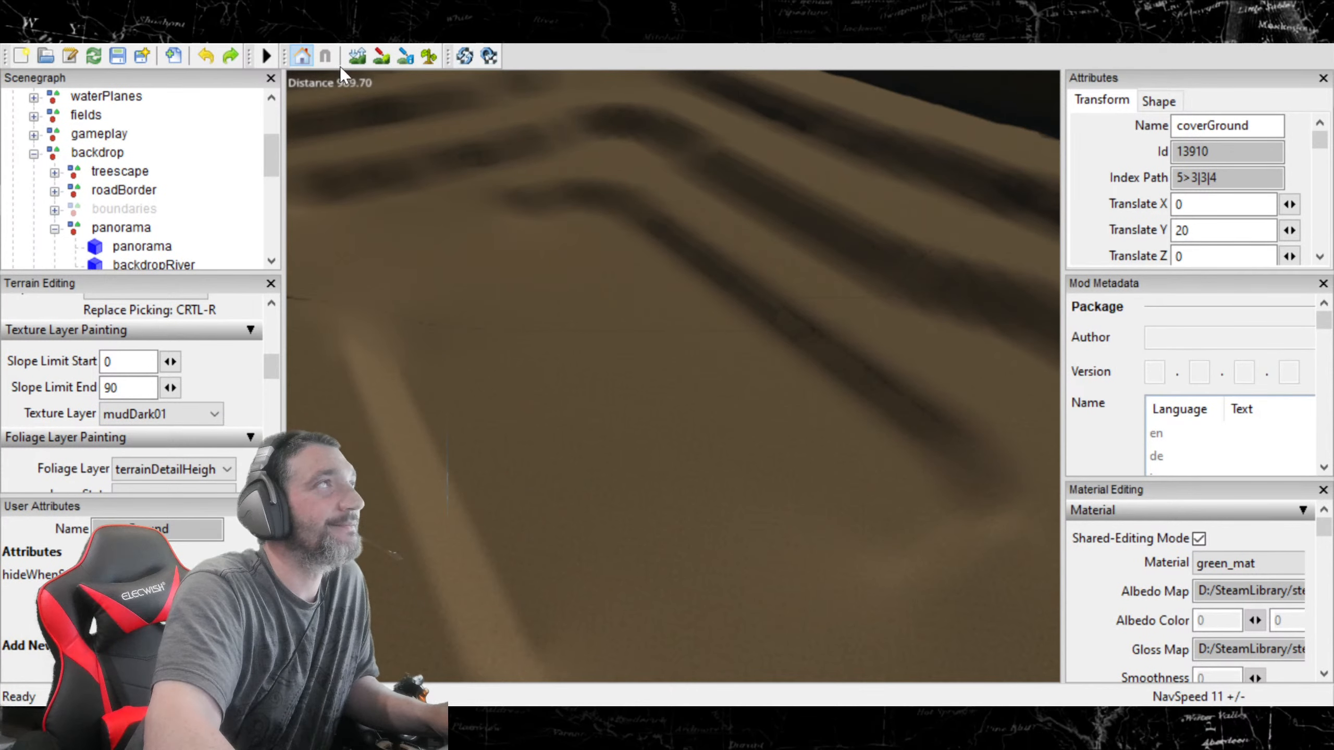
click(382, 55)
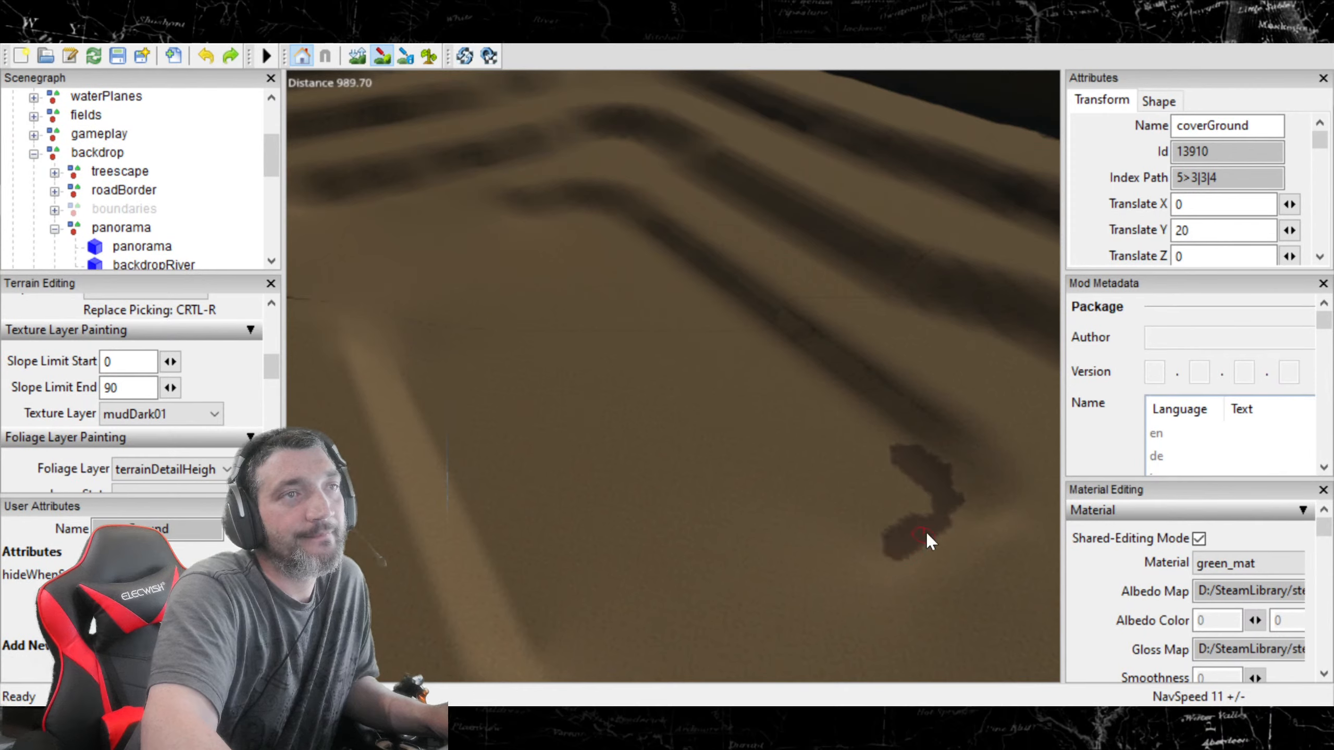
click(872, 479)
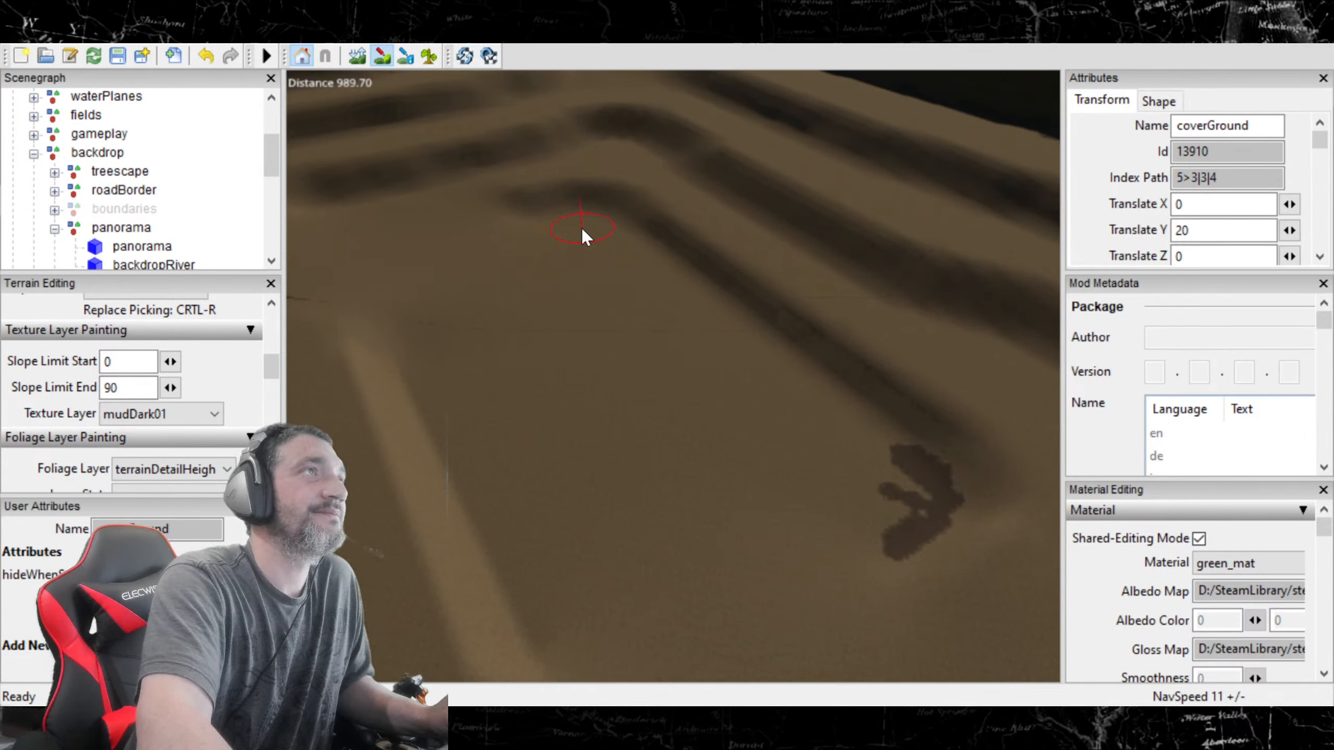
Step: Try painting a mudDark01 strip with the round brush along the foot of the pit wall, and undo it
click(599, 248)
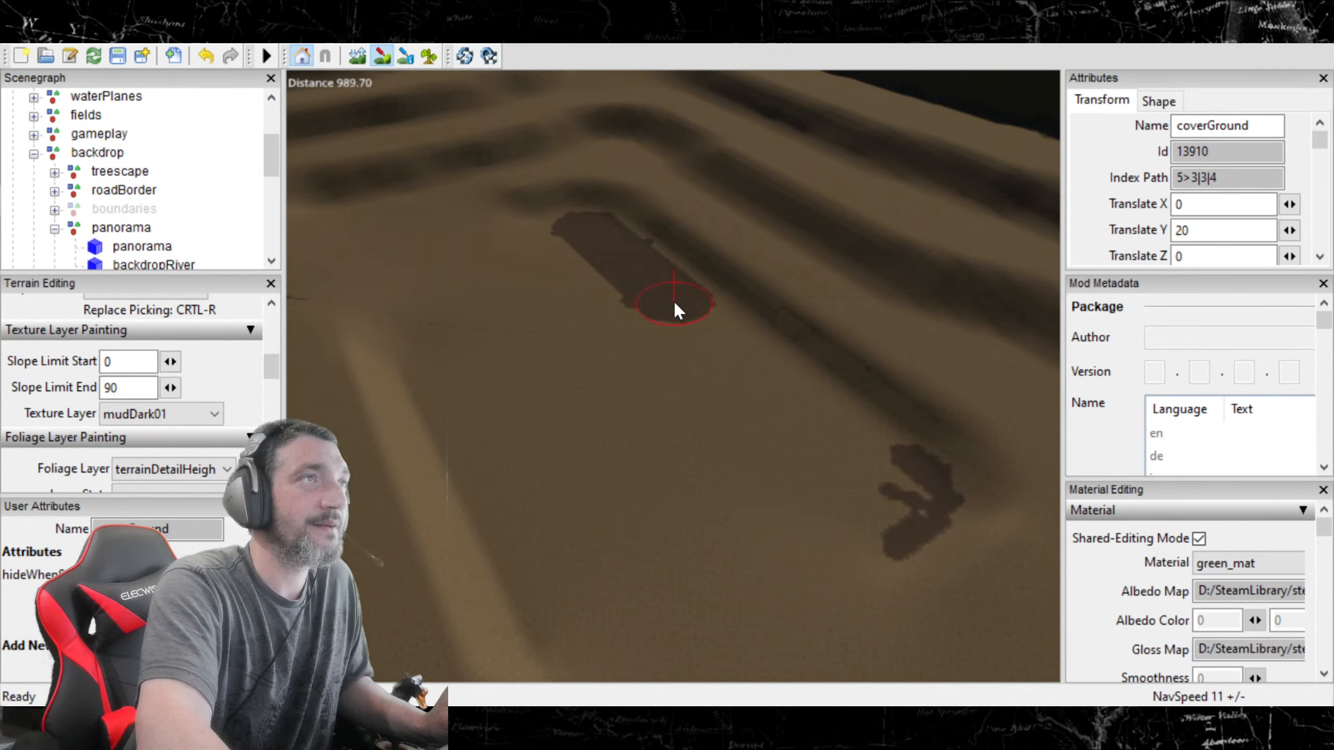
drag(693, 322, 753, 371)
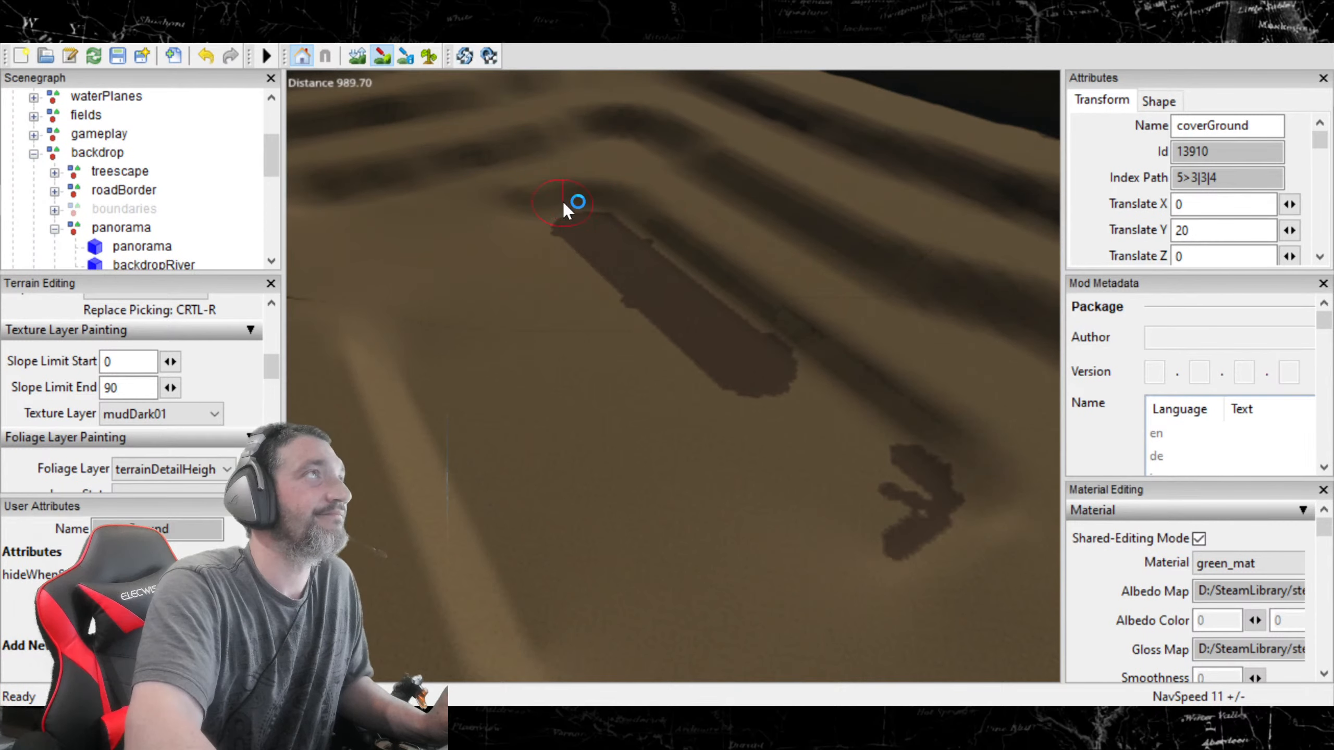
click(206, 55)
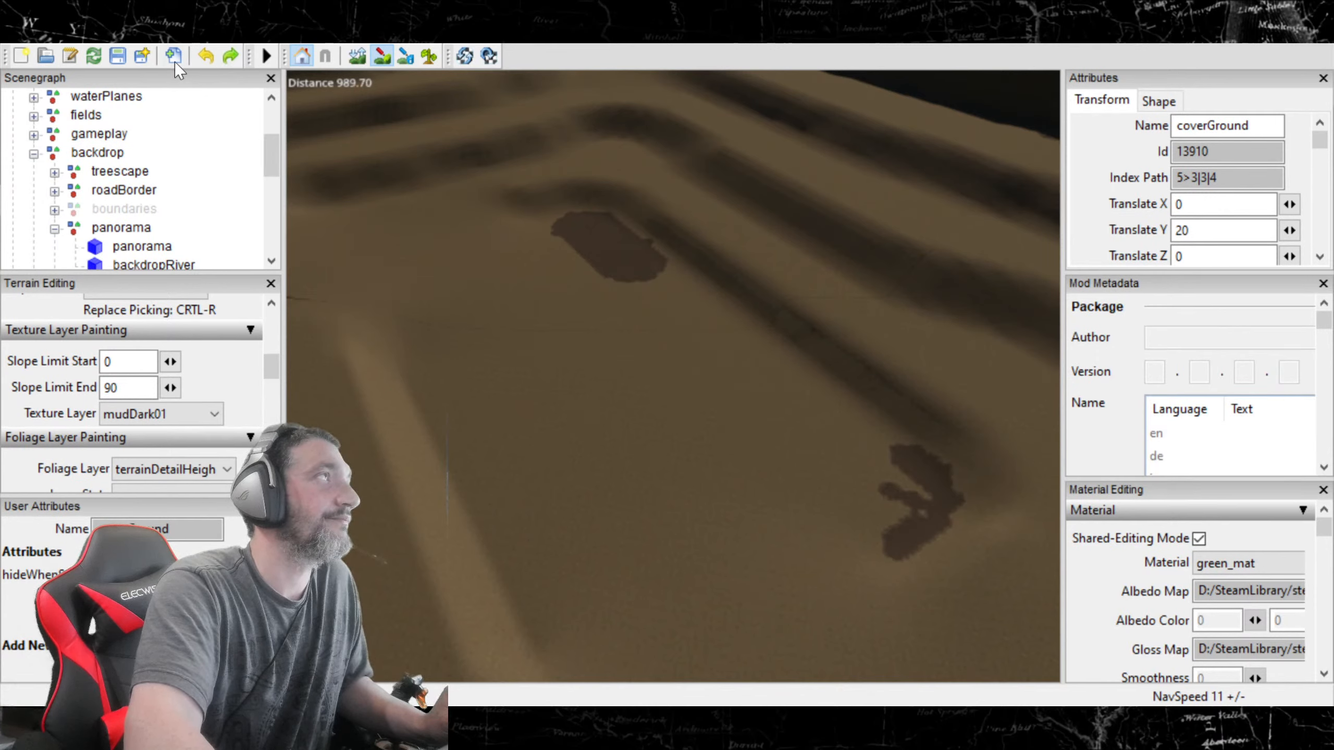
click(206, 56)
click(206, 55)
click(206, 56)
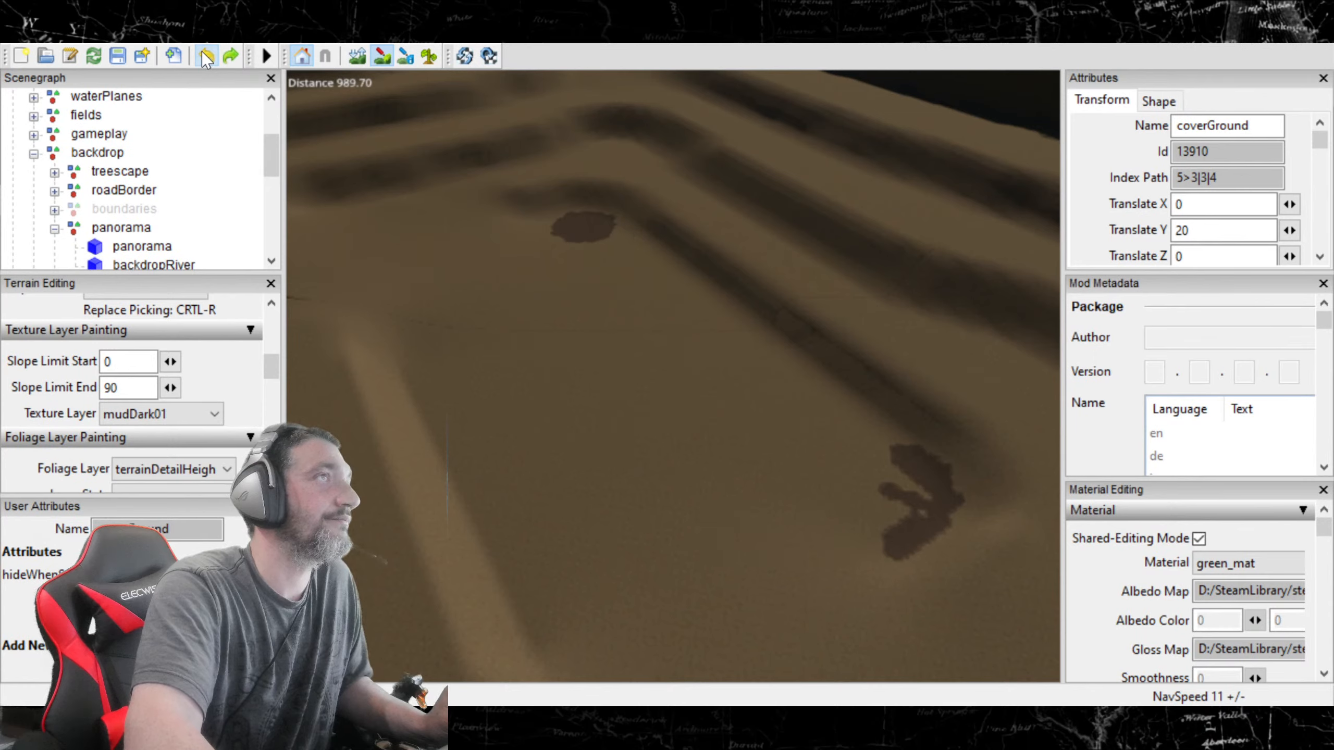
click(206, 55)
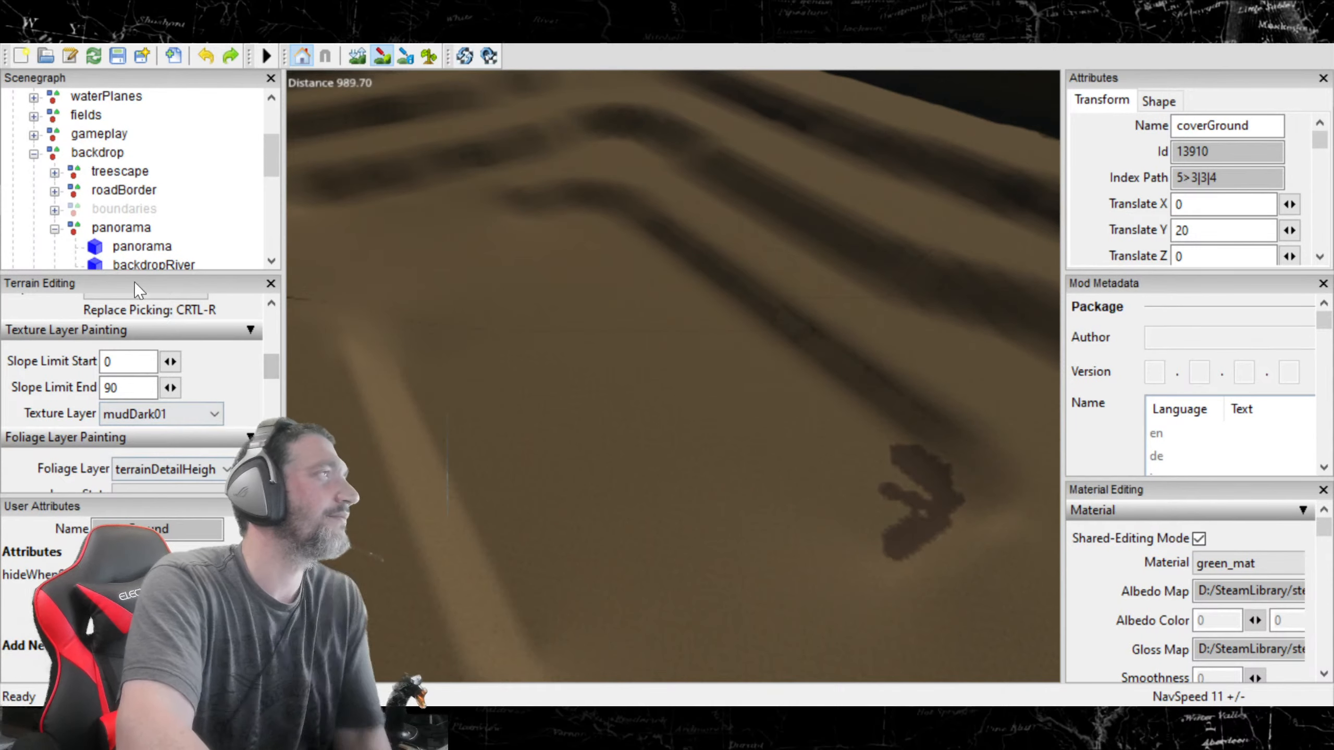
Step: Set the brush type to Square and paint mudDark01 over the main area of the pit floor
scroll(271, 352, up, 5)
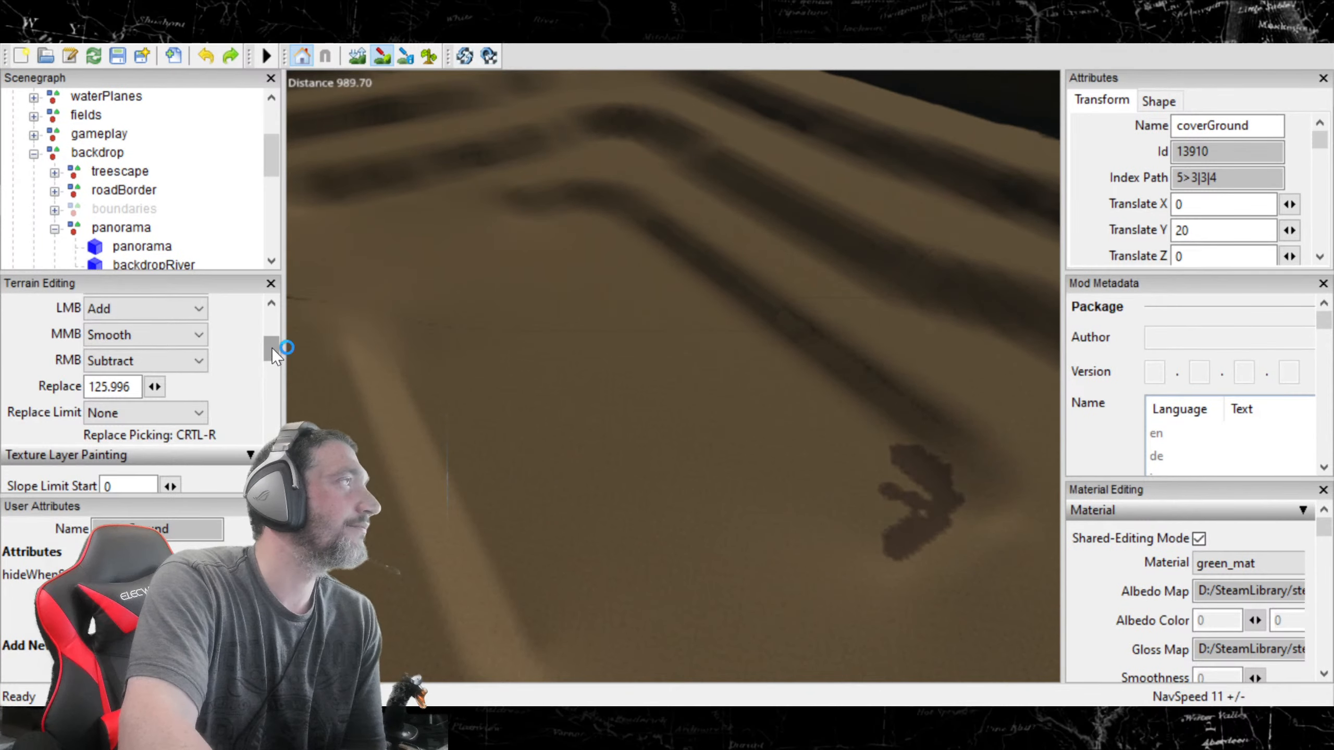
scroll(271, 347, up, 2)
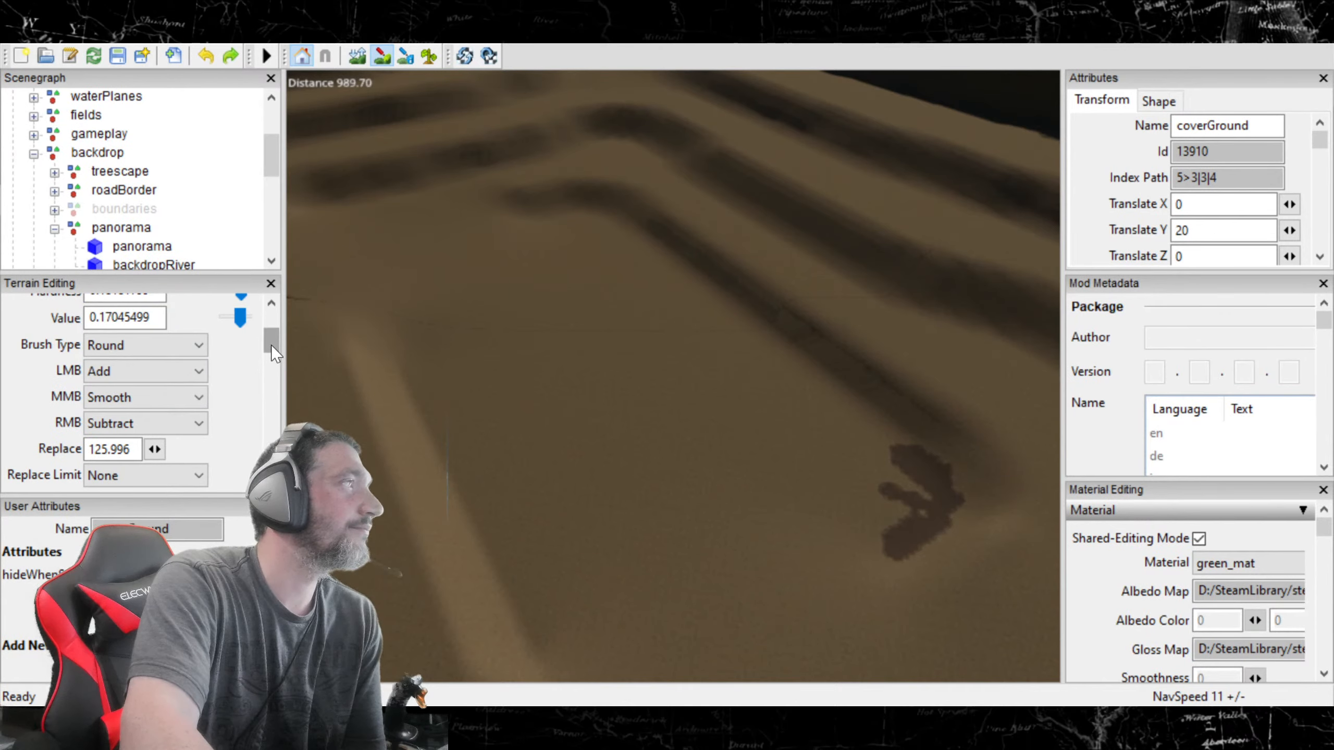
key(Down)
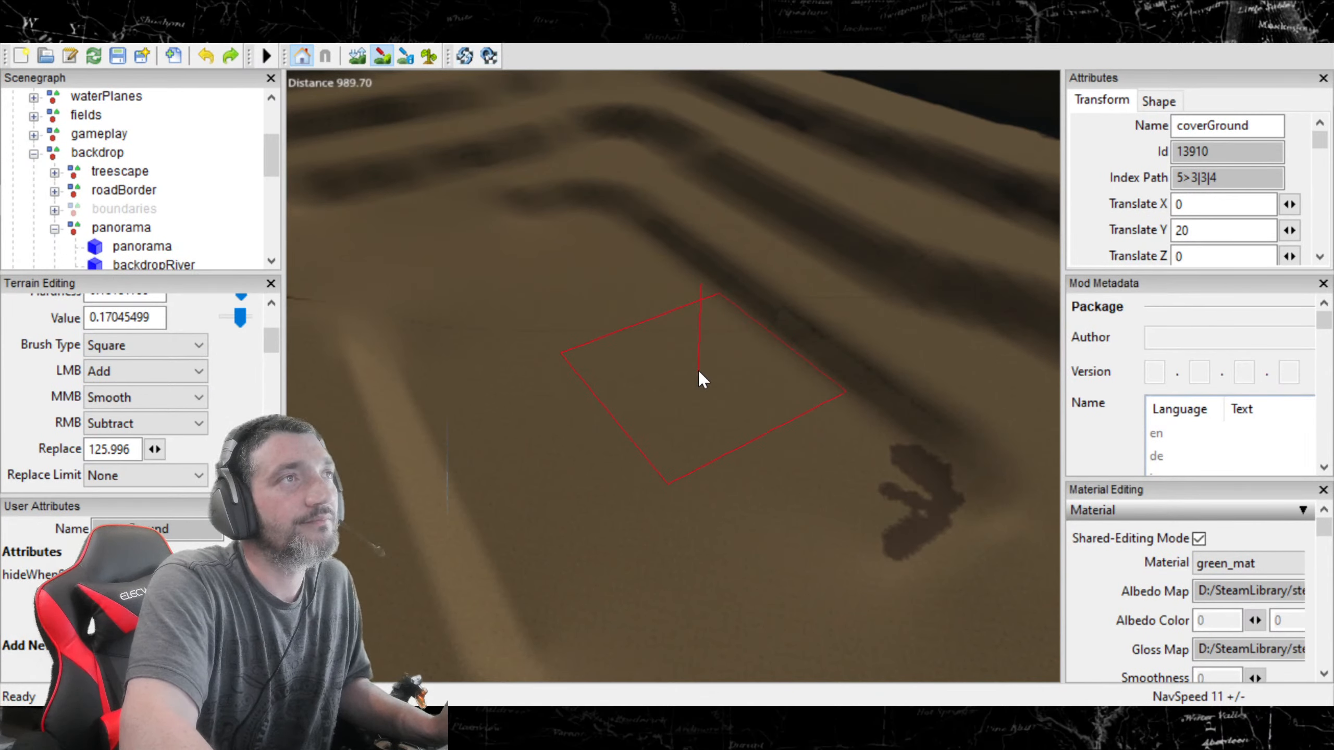
click(700, 373)
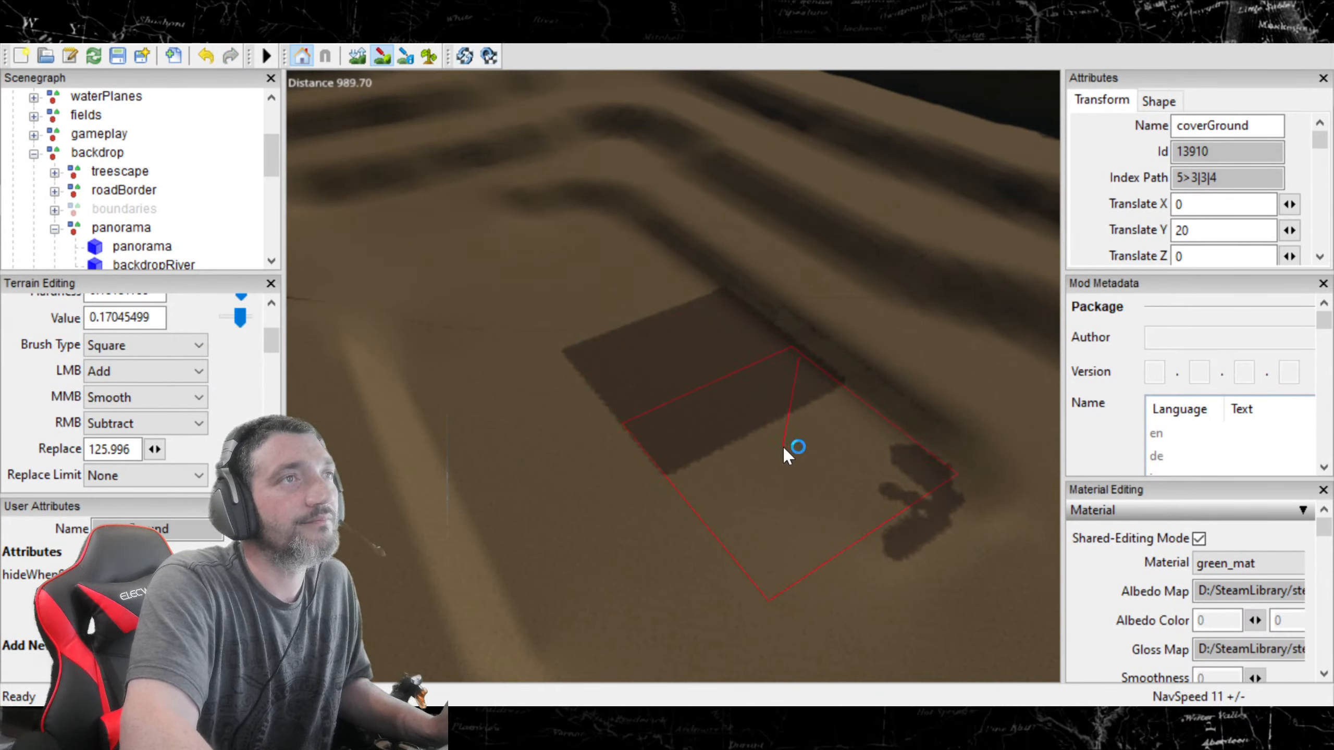
click(609, 487)
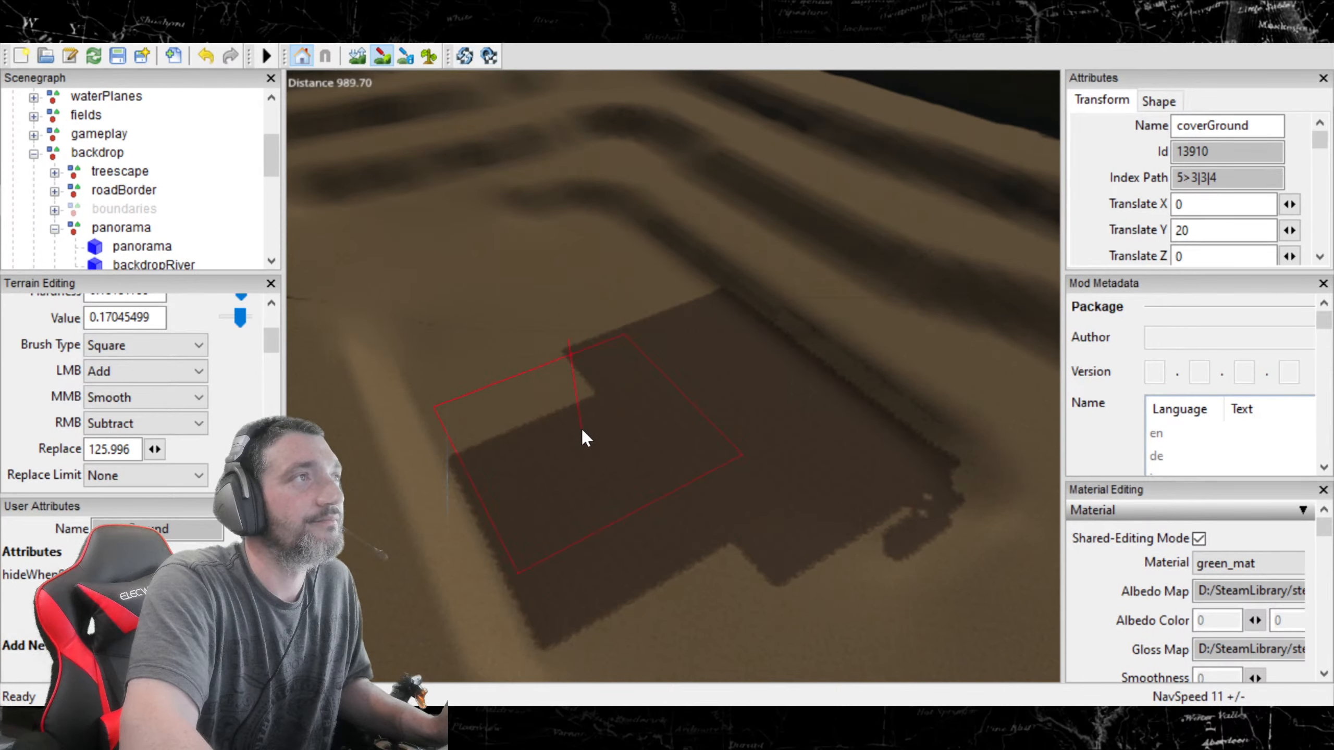
click(545, 397)
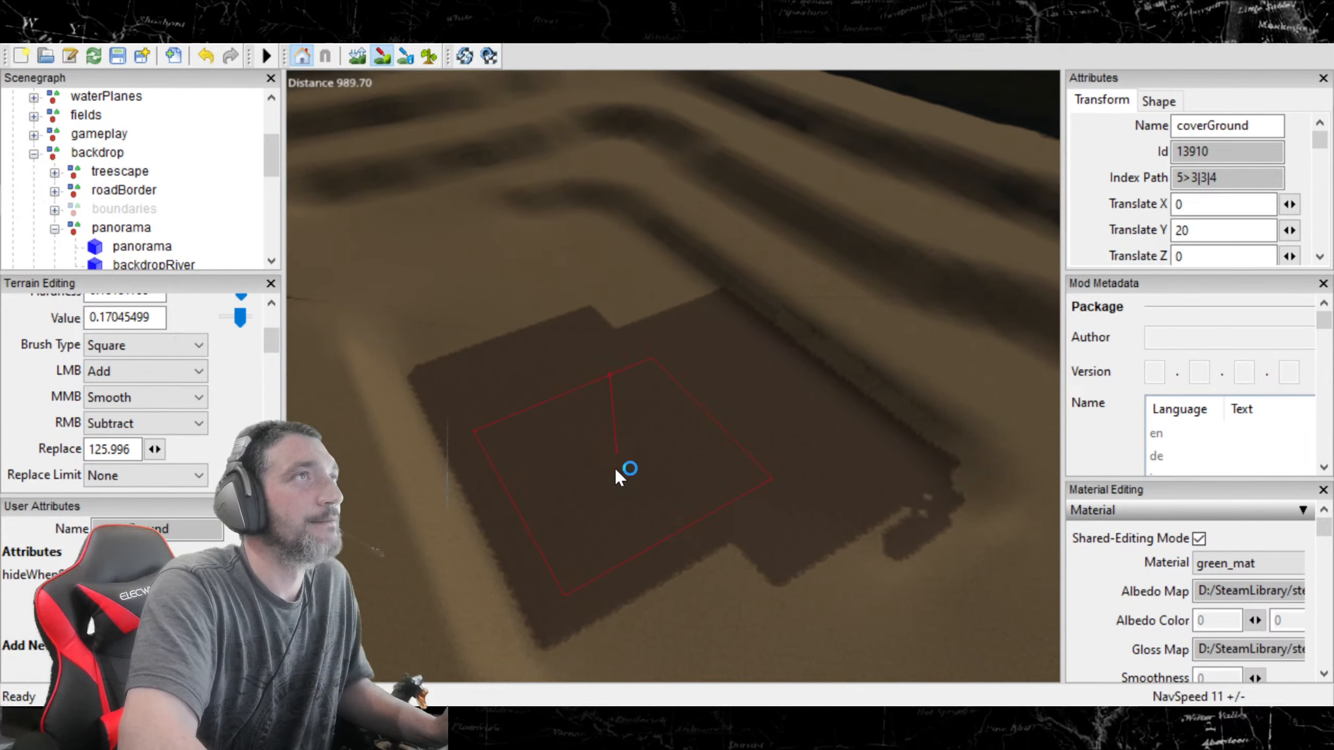
click(634, 549)
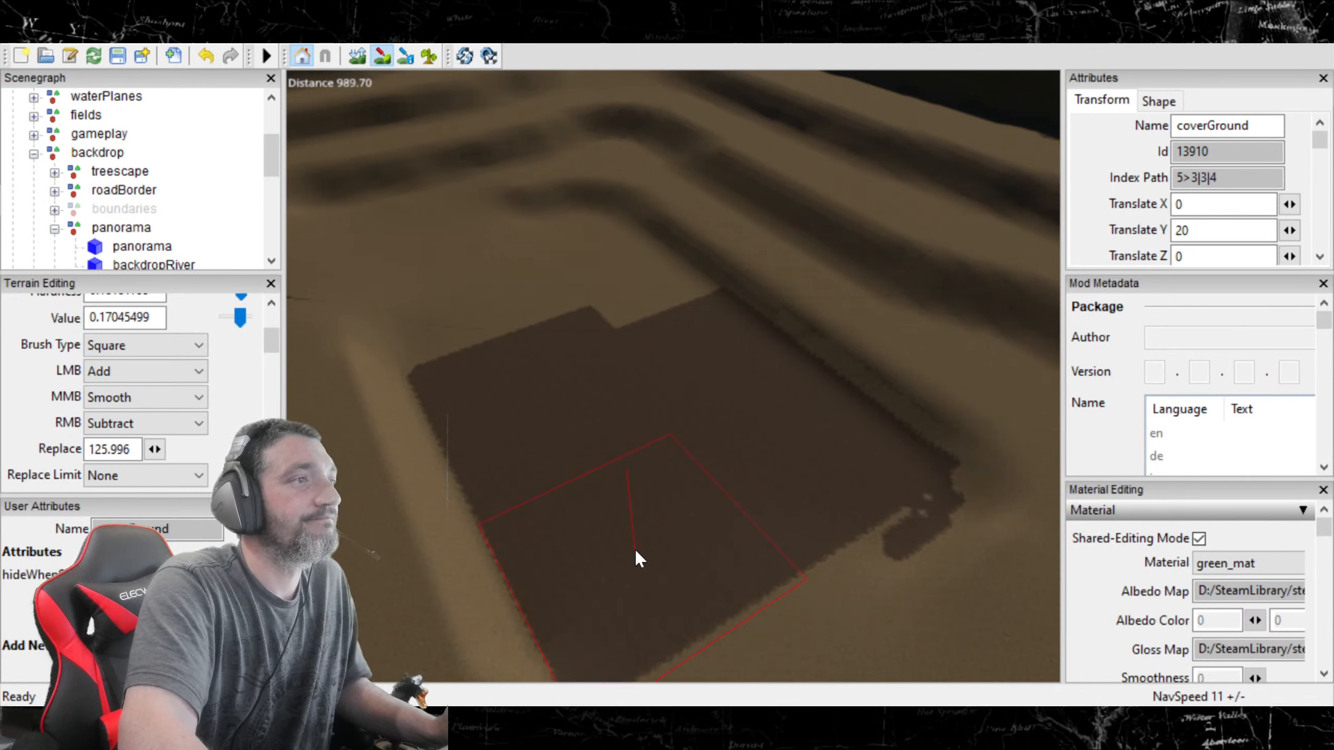
Step: Try painting mudDark01 along the dark slope of the pit's upper terrace
click(854, 134)
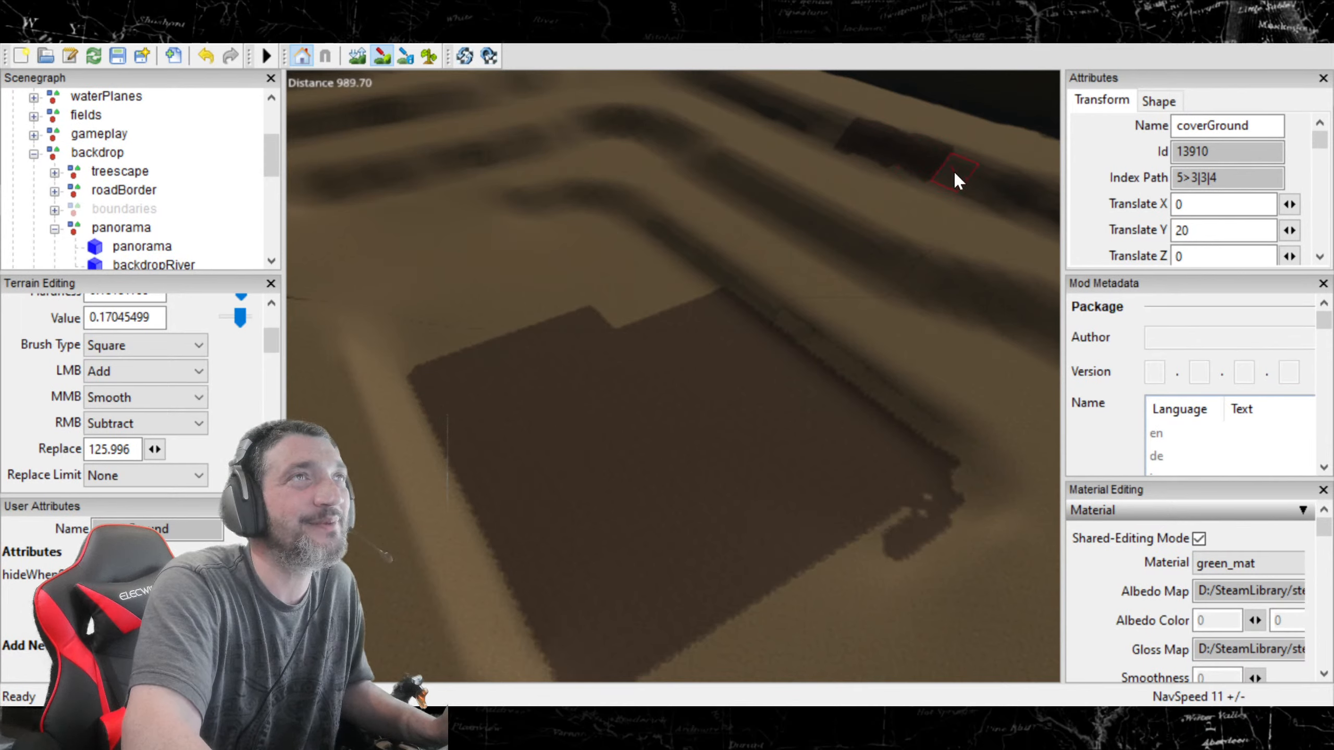
click(982, 183)
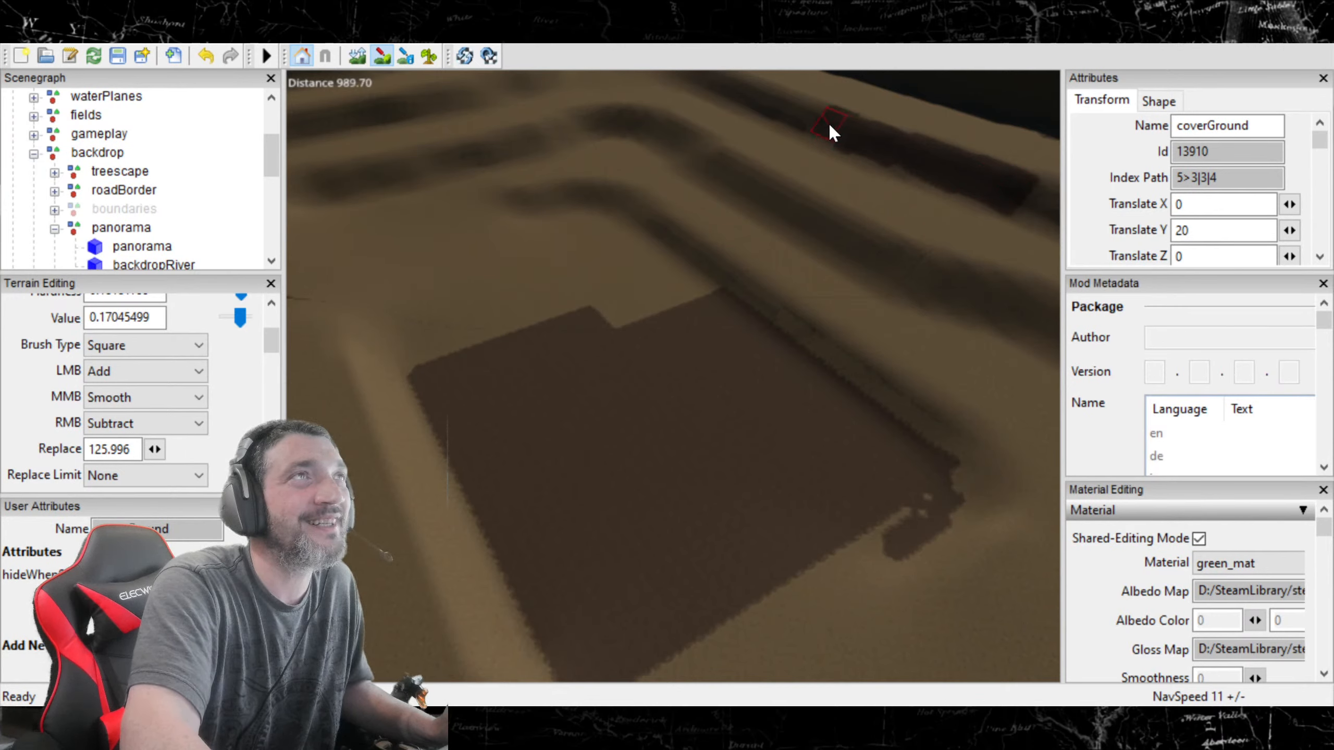
click(785, 114)
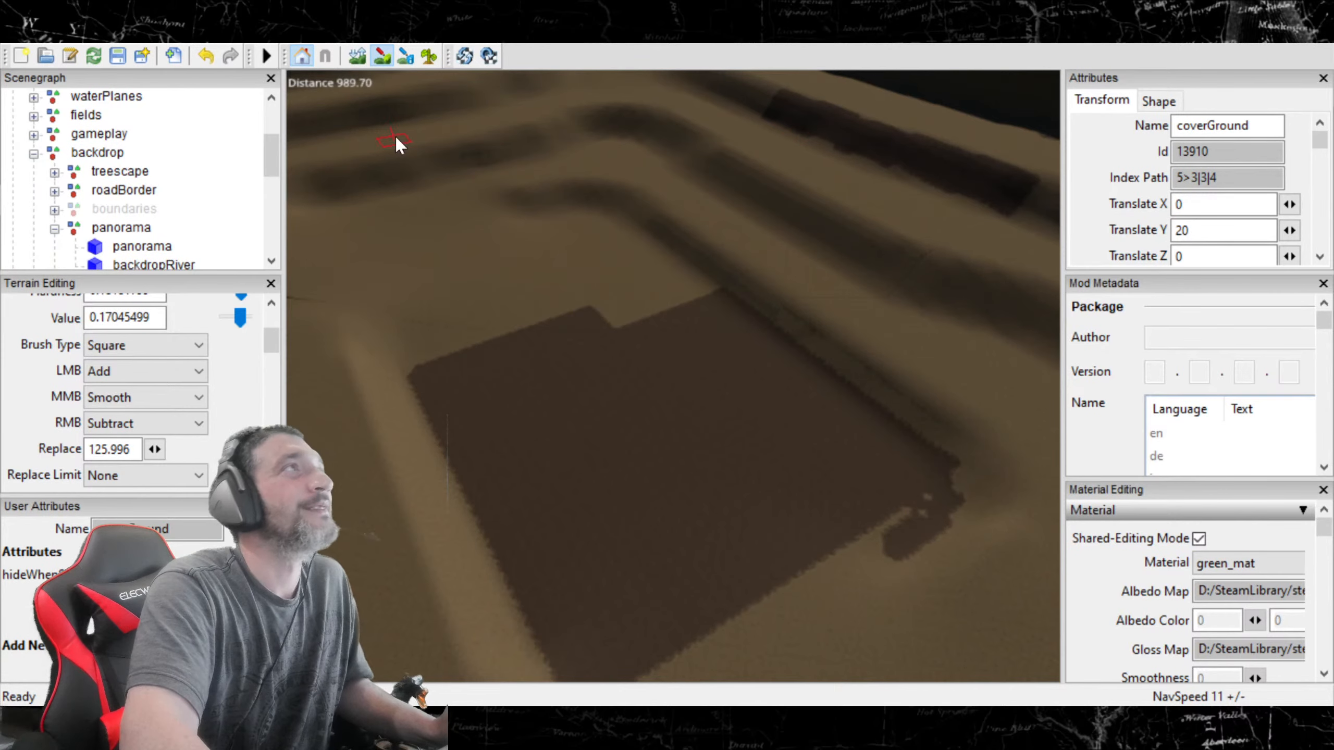
Step: Leave texture painting and examine the mud-covered pit floor from close and distant viewpoints
click(382, 54)
mouse_move(575, 384)
alt+mouse_down()
mouse_move(603, 275)
mouse_move(645, 260)
mouse_move(595, 283)
mouse_move(658, 453)
mouse_move(607, 468)
mouse_move(590, 444)
alt+mouse_up()
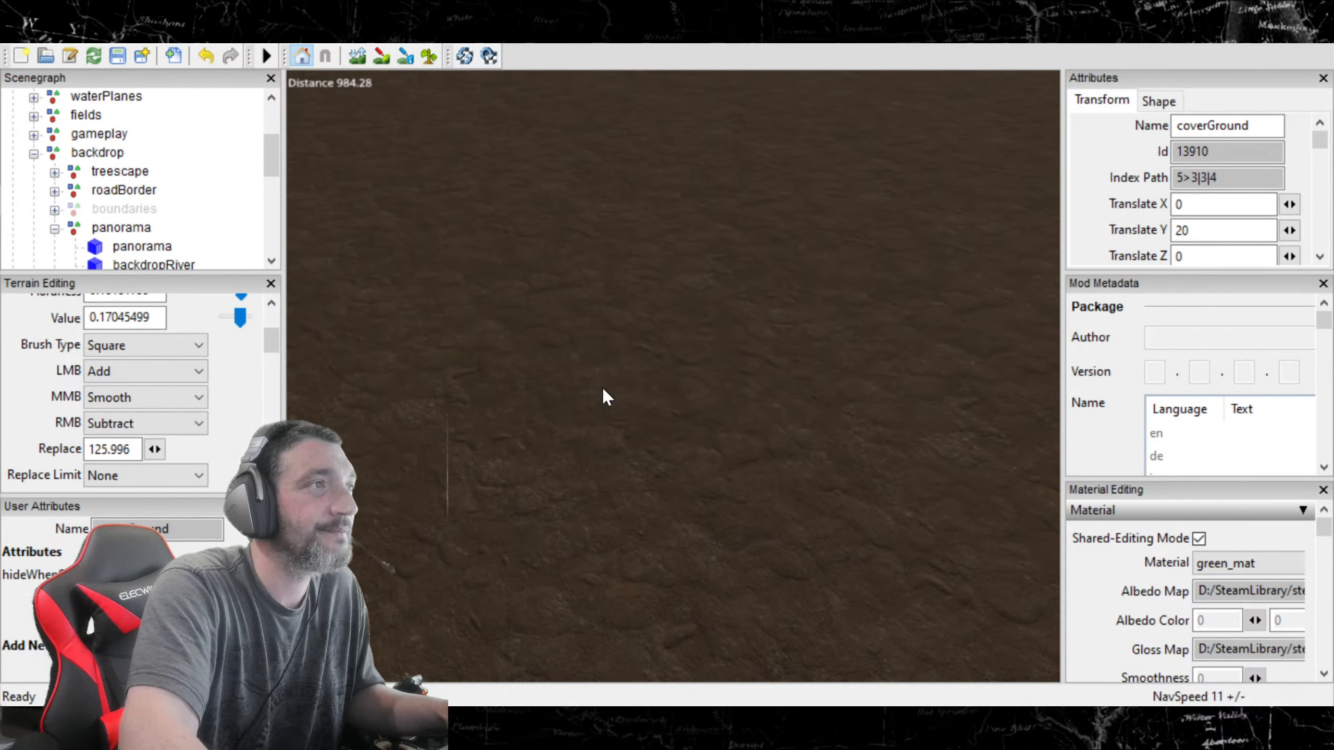
scroll(590, 380, down, 5)
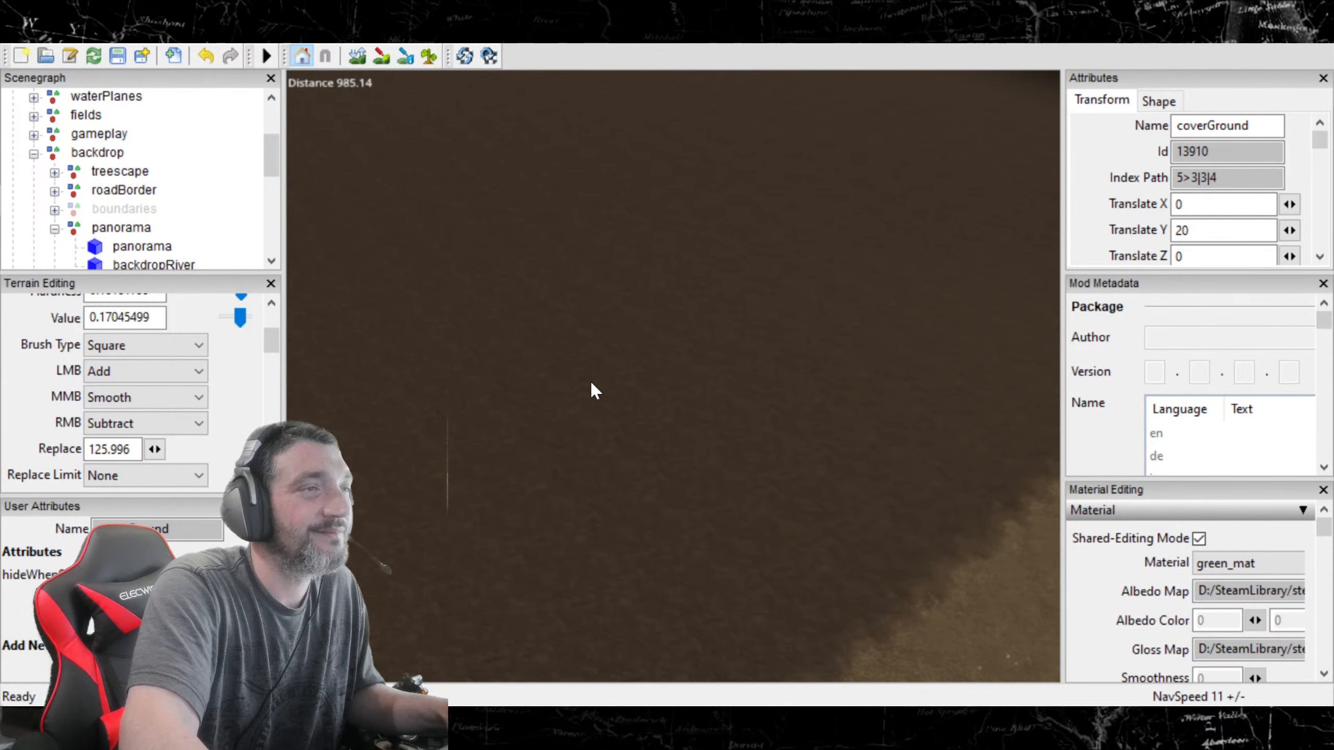
scroll(592, 384, up, 5)
alt+drag(585, 398, 790, 388)
scroll(642, 313, down, 10)
alt+drag(788, 388, 696, 506)
scroll(672, 301, up, 8)
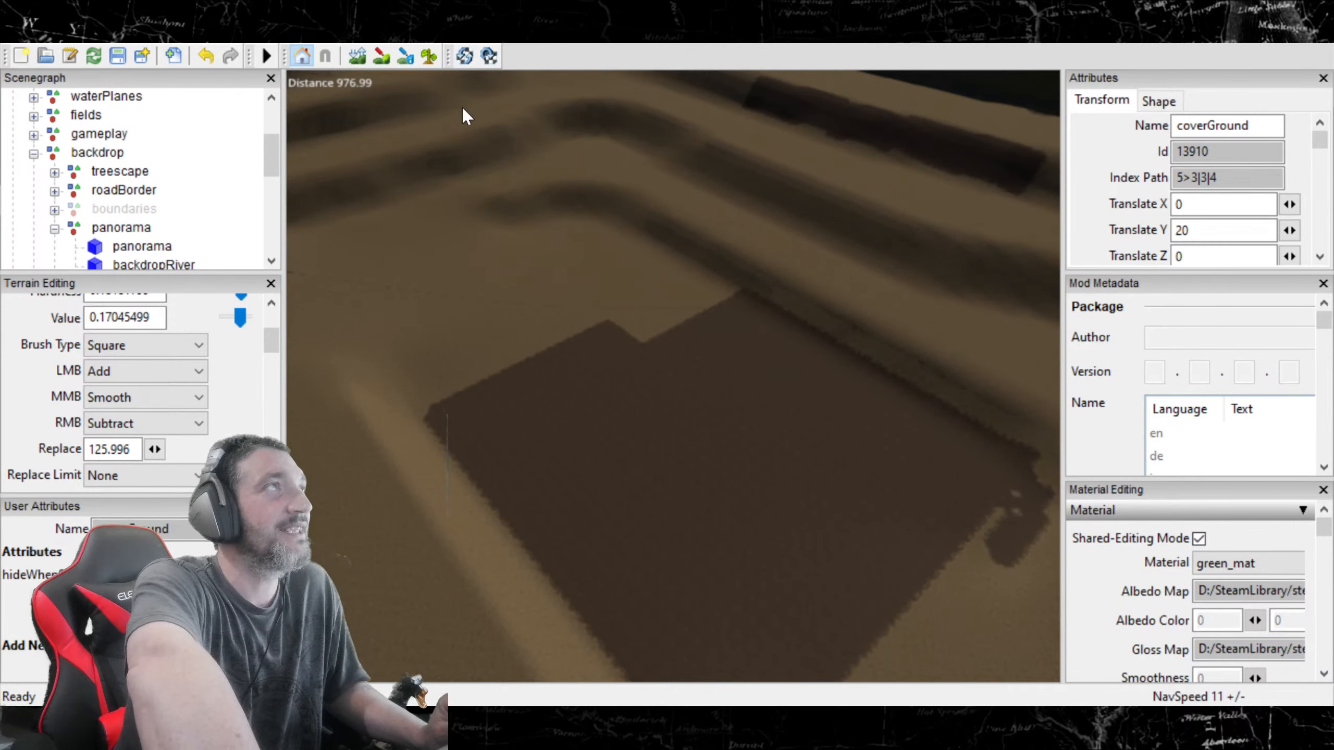
Step: Resume texture painting and undo the mudDark01 strokes on the upper terrace slope
click(381, 55)
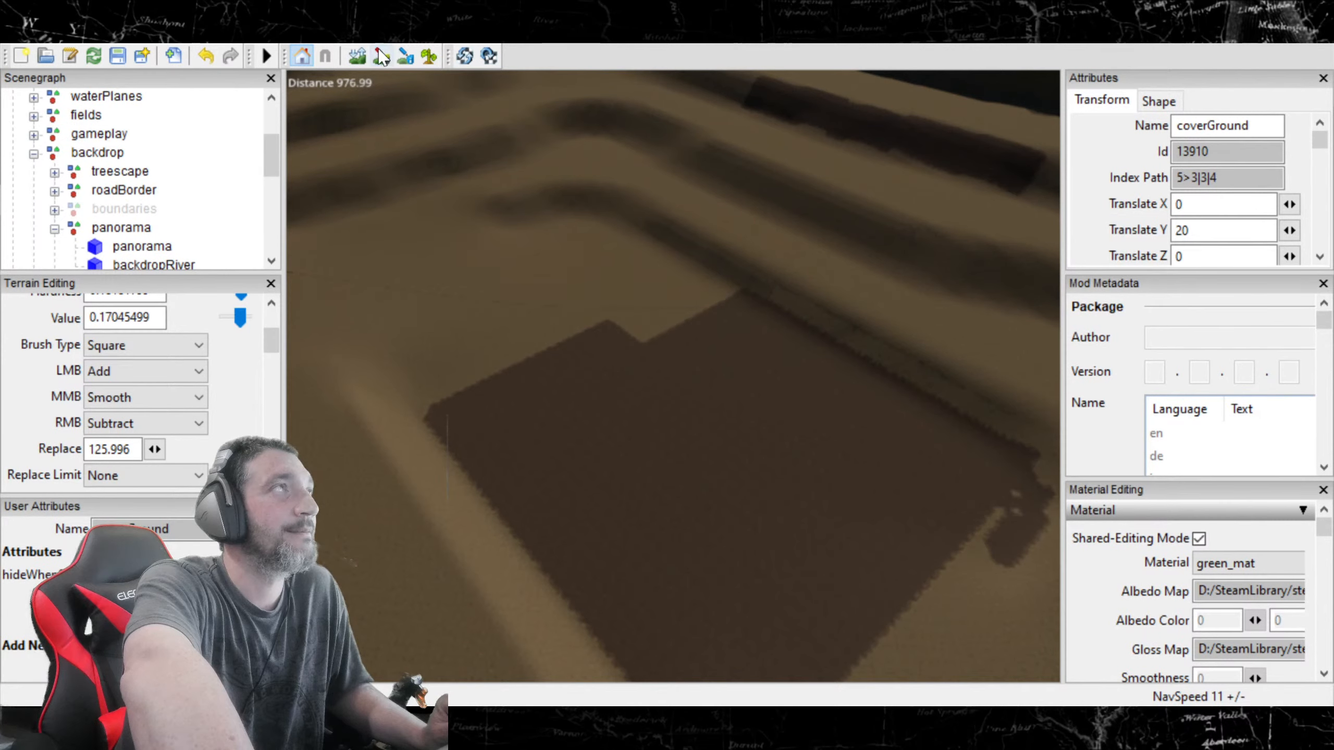
scroll(541, 370, up, 5)
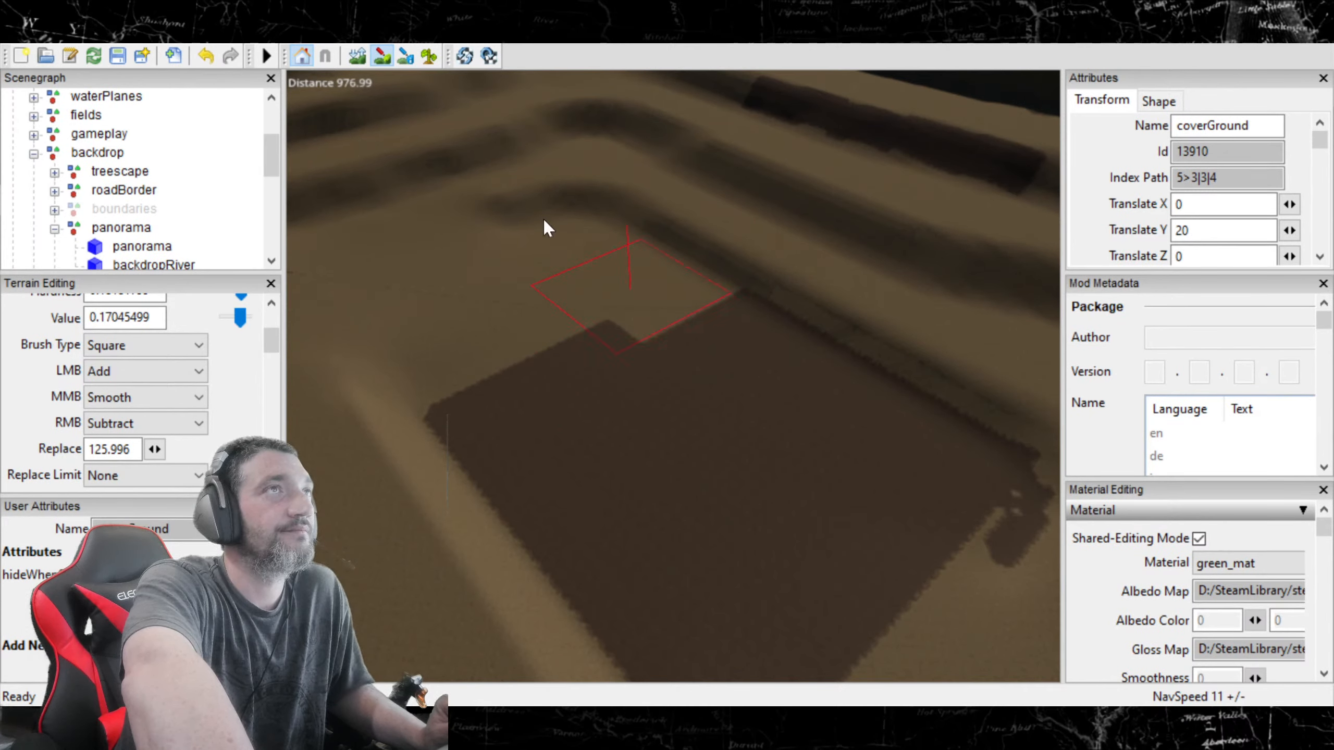
click(206, 57)
click(207, 57)
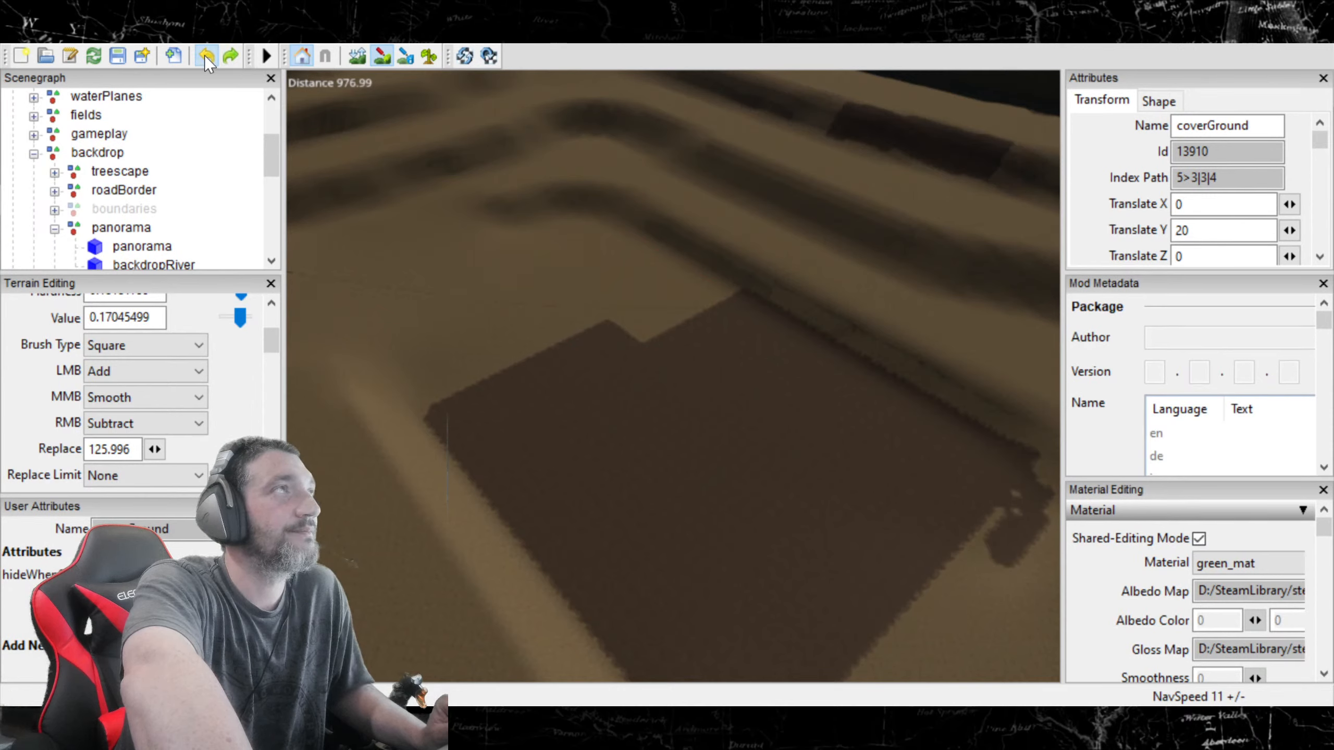
click(206, 57)
click(206, 57)
click(207, 57)
click(207, 57)
click(206, 57)
click(207, 56)
click(206, 57)
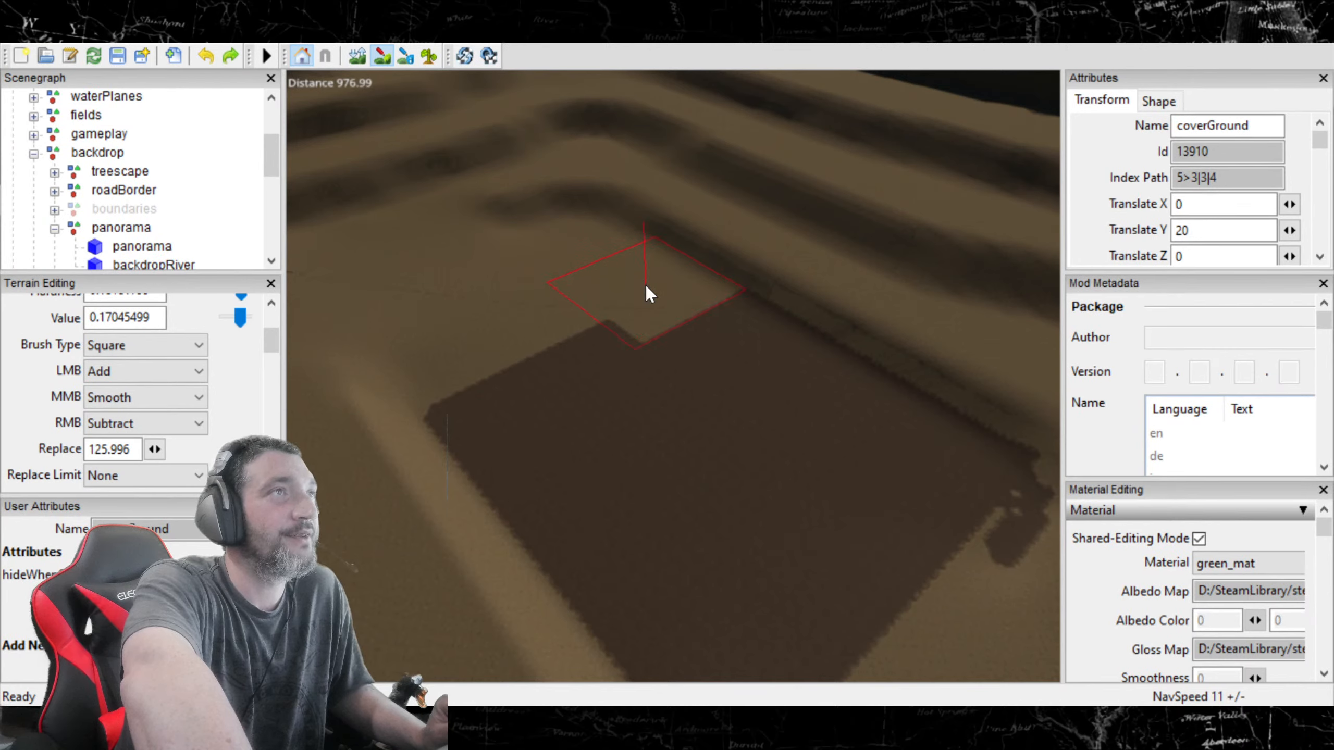
Step: Extend the mudDark01 paint with the square brush along the foot and lower slope of the pit's long wall
drag(646, 284, 603, 278)
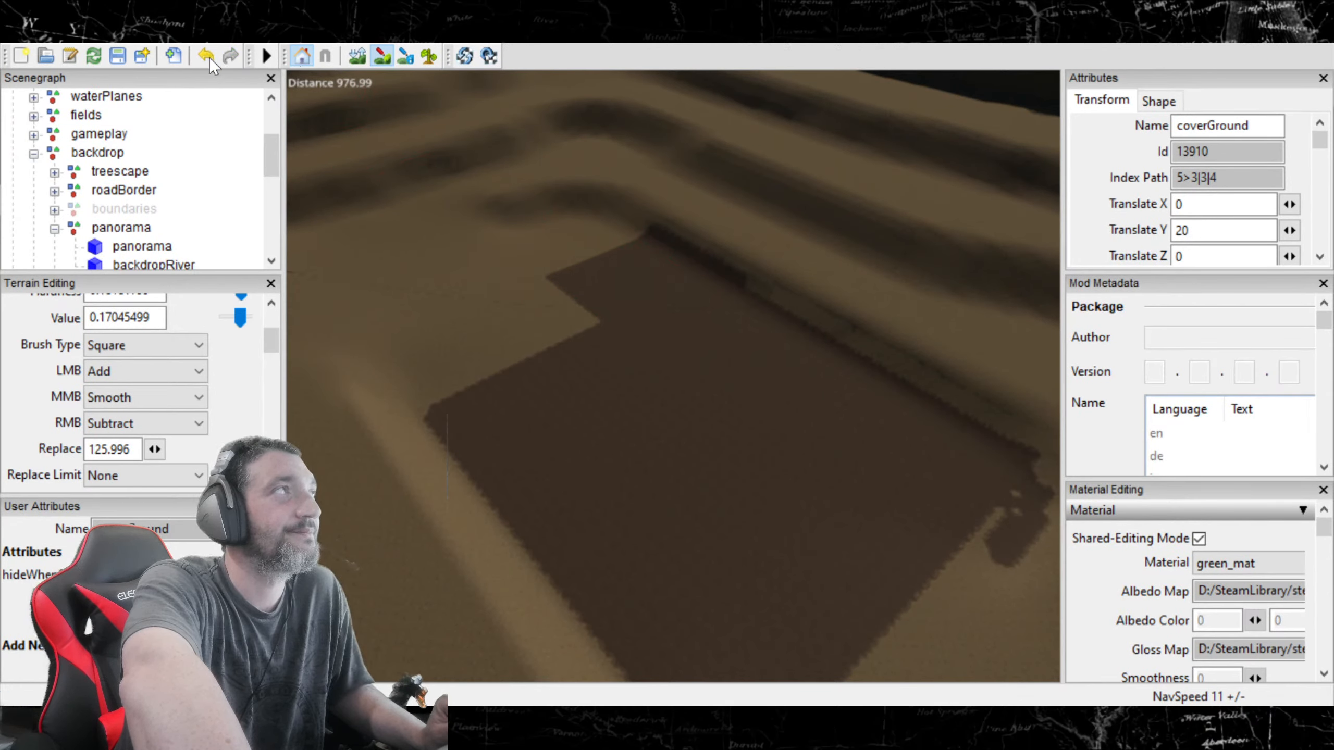
click(727, 335)
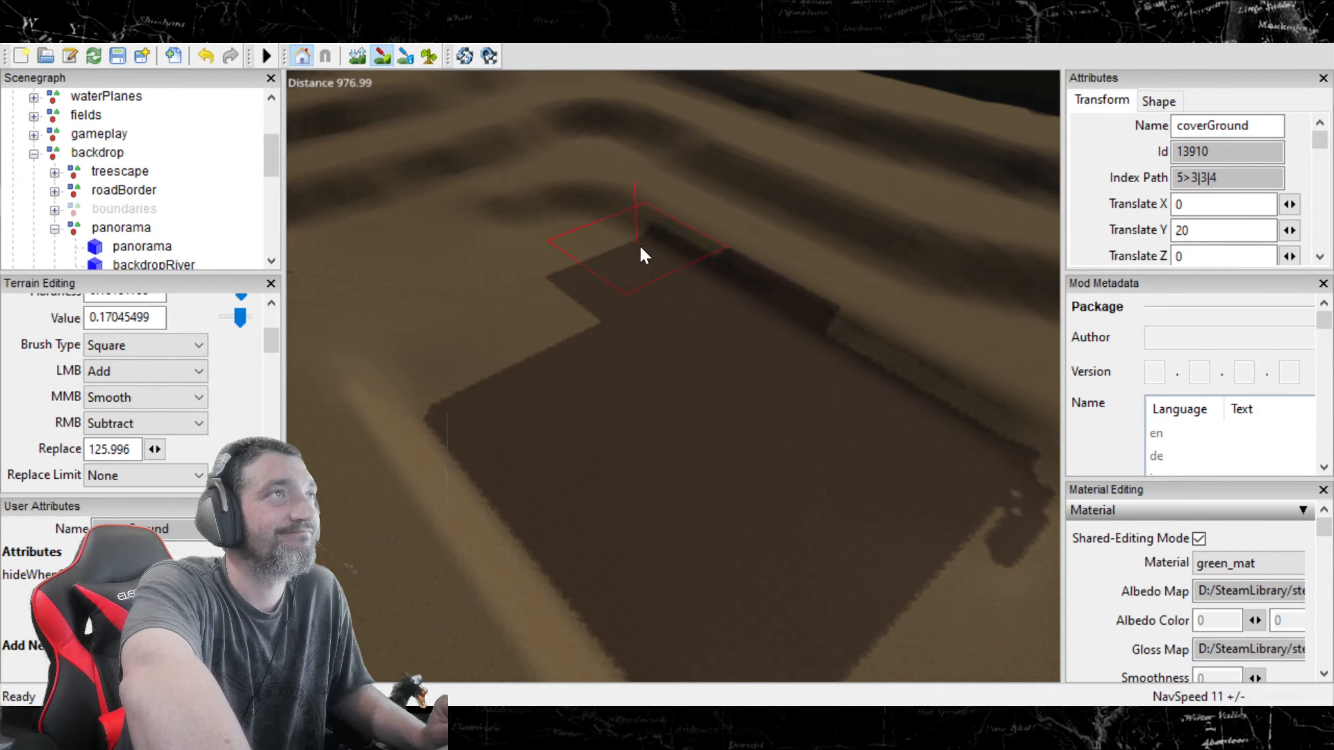
click(632, 258)
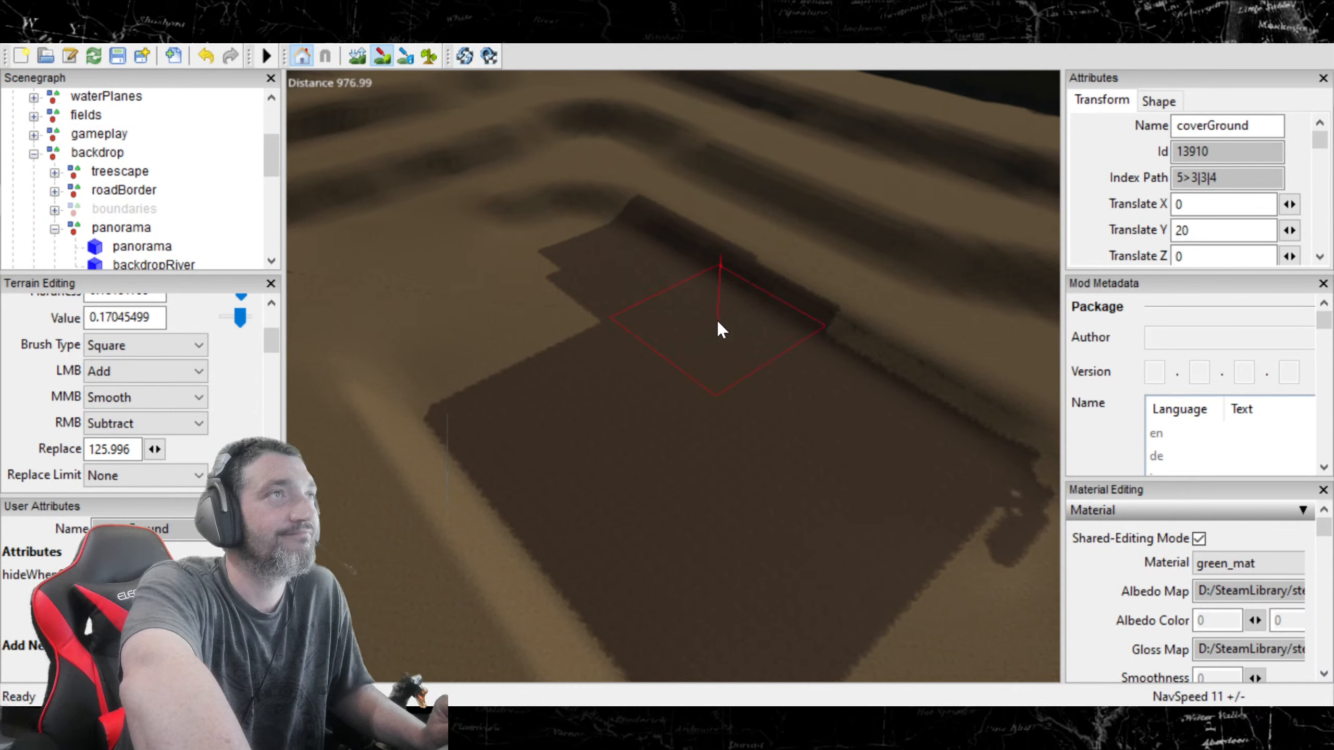
mouse_move(720, 322)
mouse_down()
mouse_move(869, 418)
mouse_move(925, 473)
mouse_up()
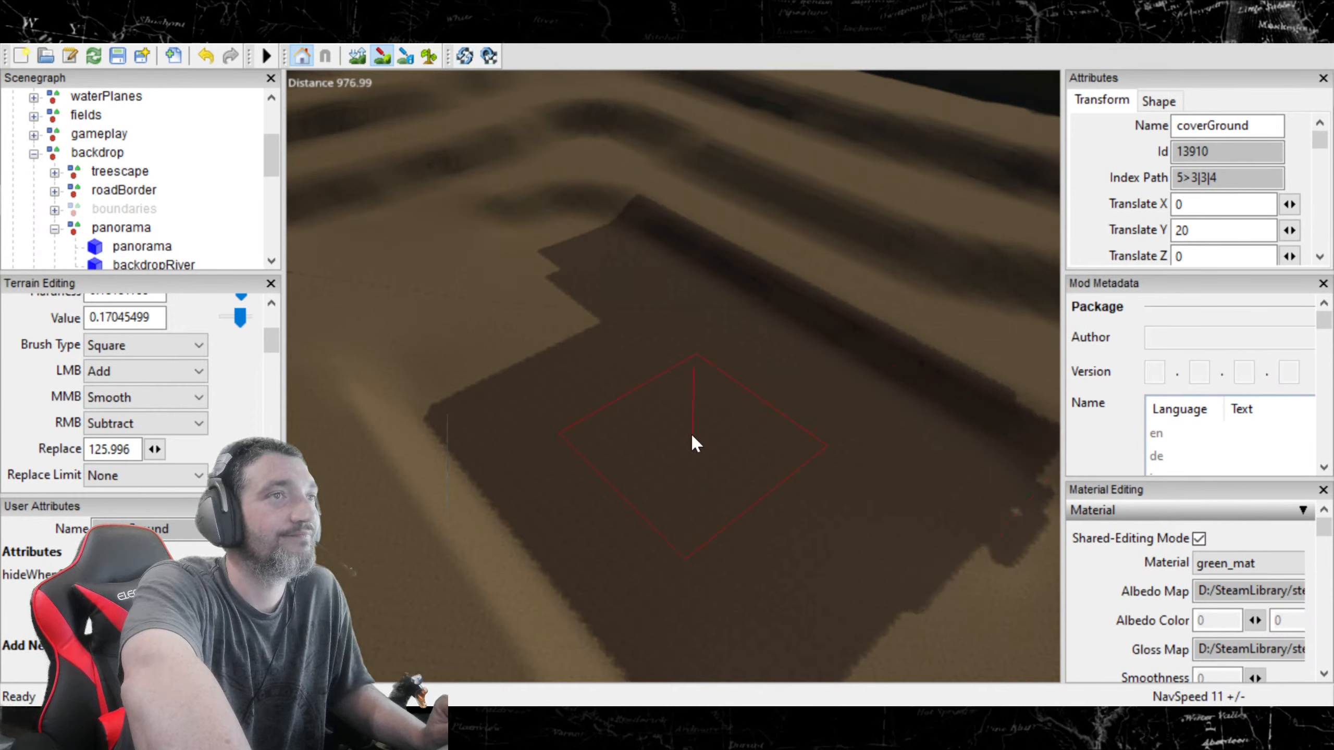
Step: Paint mudDark01 across the floor's remaining far area and over the light-coloured slope on the opposite side
mouse_move(655, 396)
mouse_down()
mouse_move(583, 310)
mouse_move(579, 269)
mouse_move(598, 250)
mouse_move(569, 347)
mouse_move(477, 405)
mouse_move(596, 561)
mouse_up()
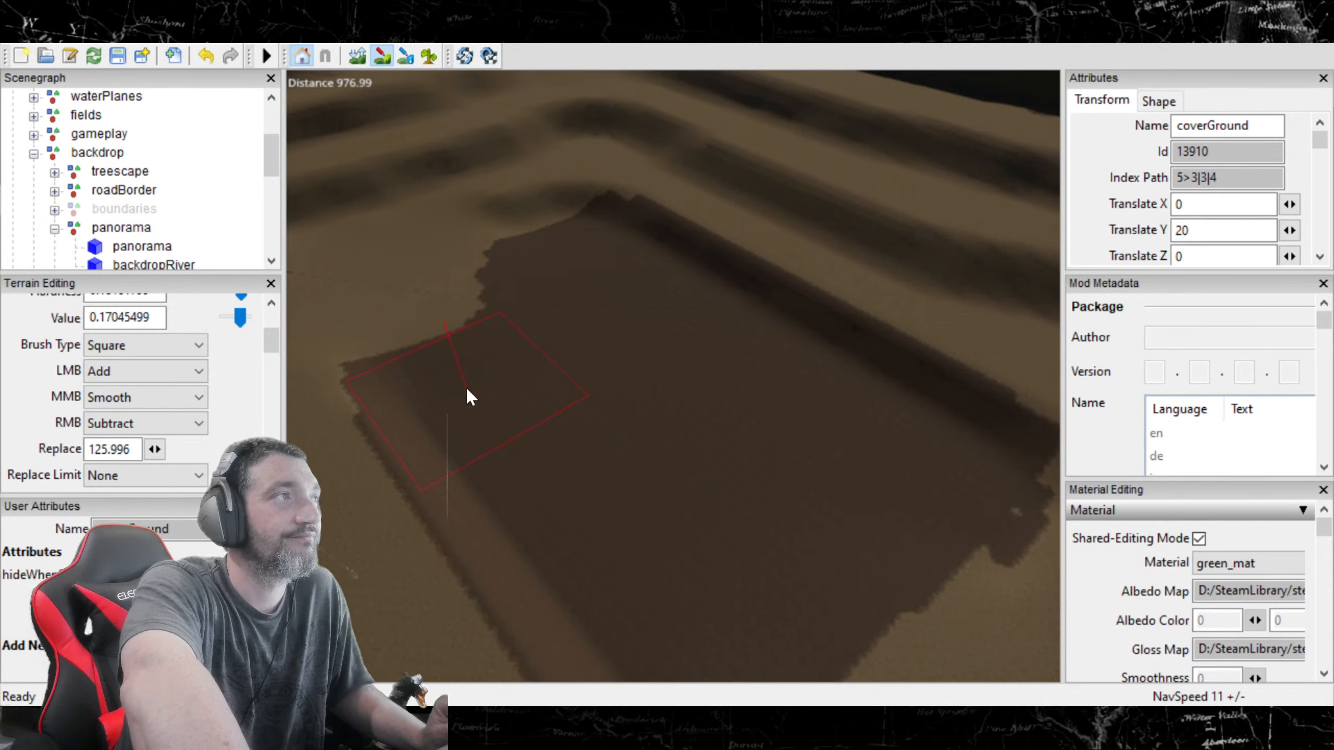
click(462, 400)
click(455, 399)
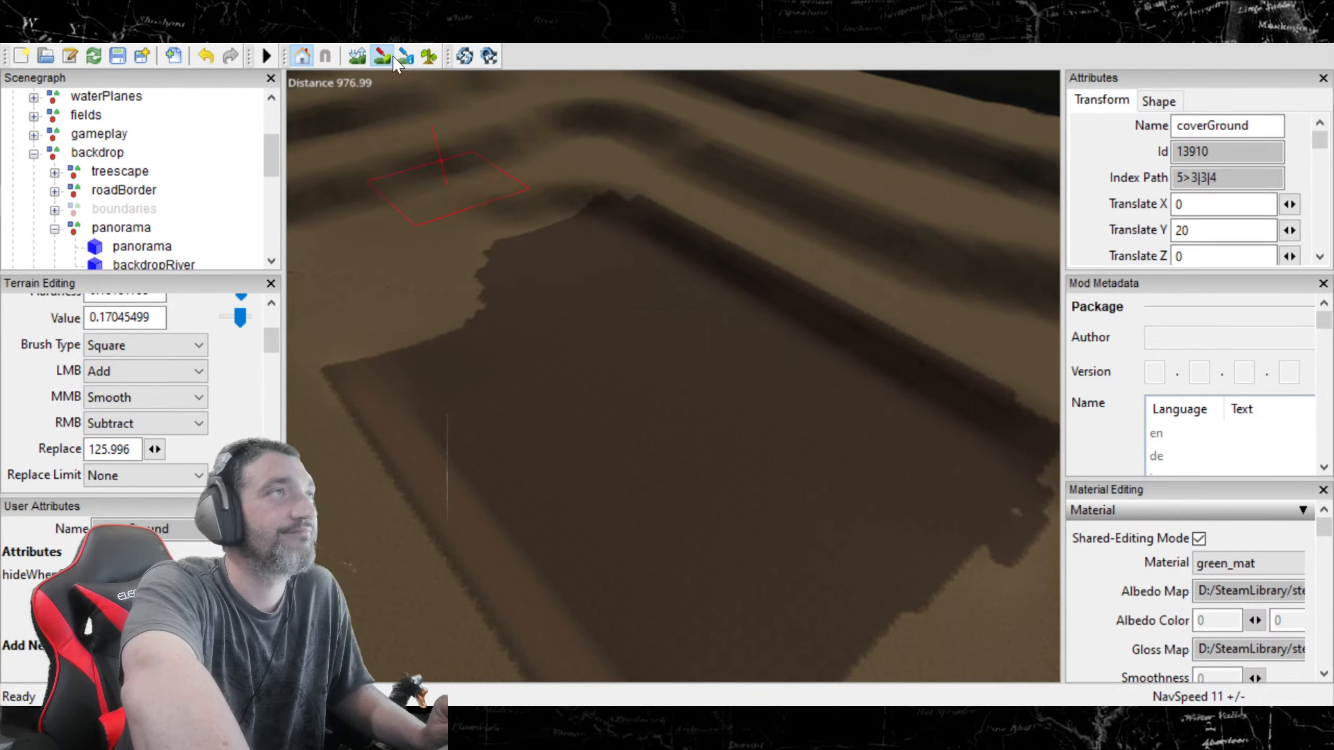
Step: Paint mudDark01 with the square brush over the bare near corner of the pit floor and the foot of its slope
right_drag(389, 114, 521, 280)
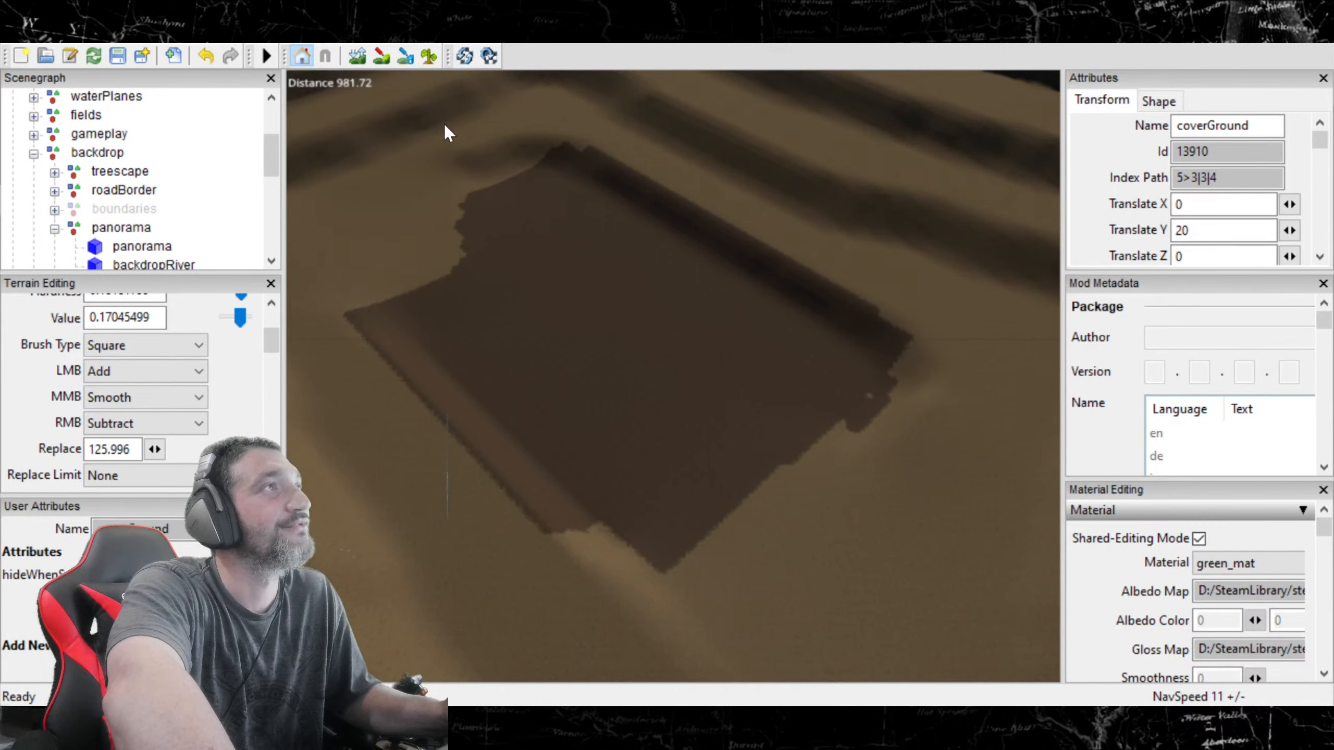
click(382, 56)
click(694, 529)
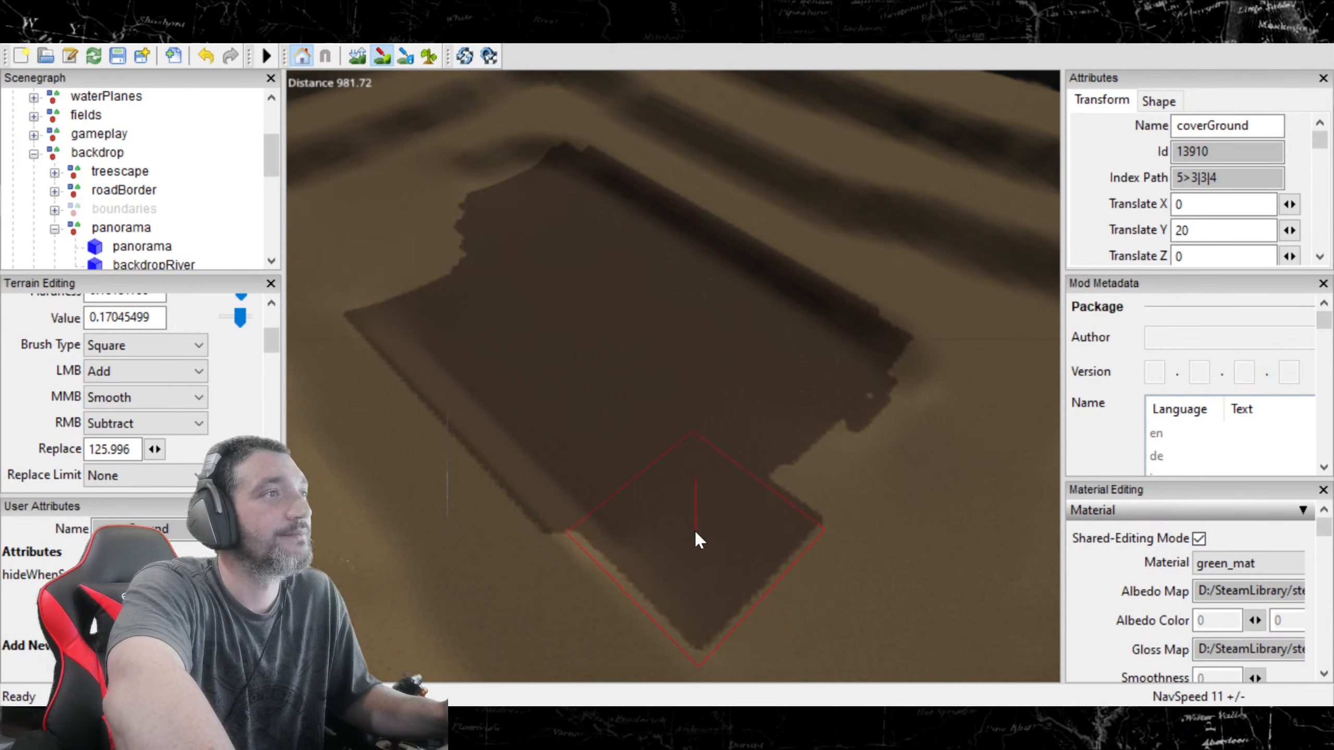
click(679, 530)
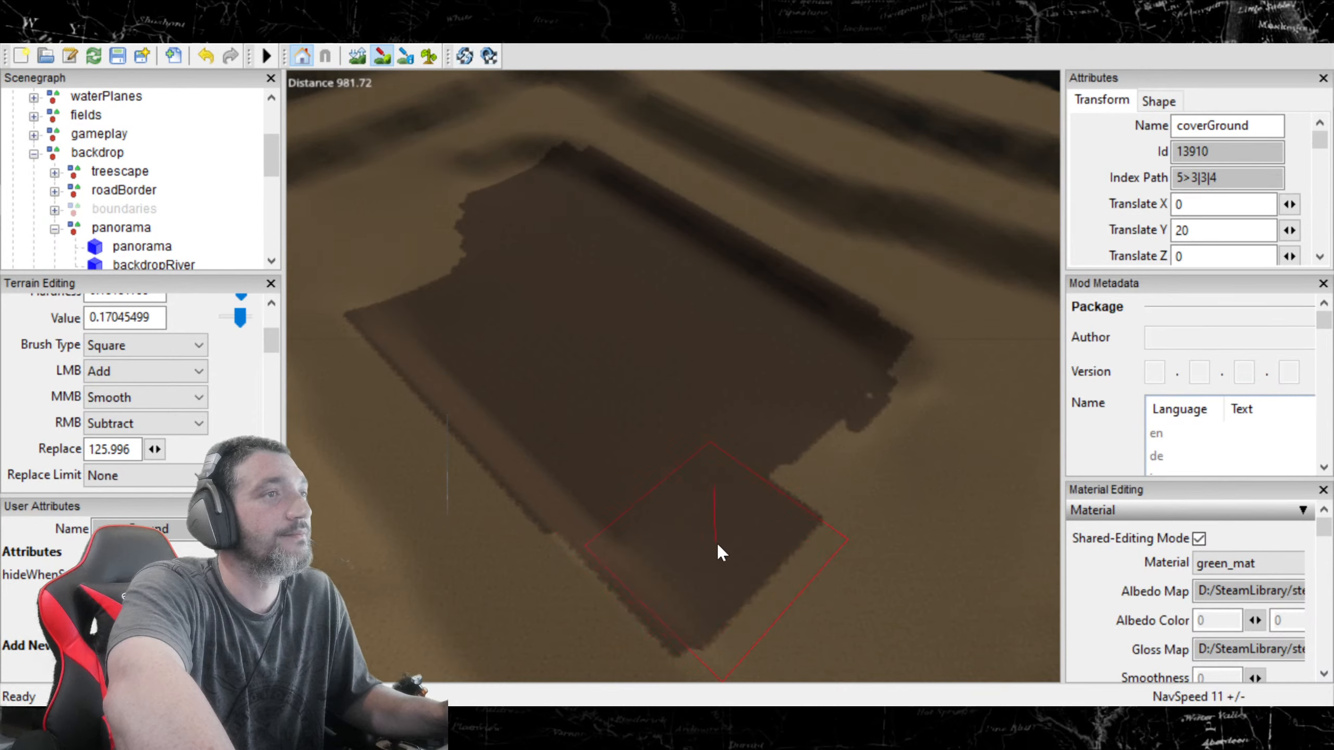
click(665, 533)
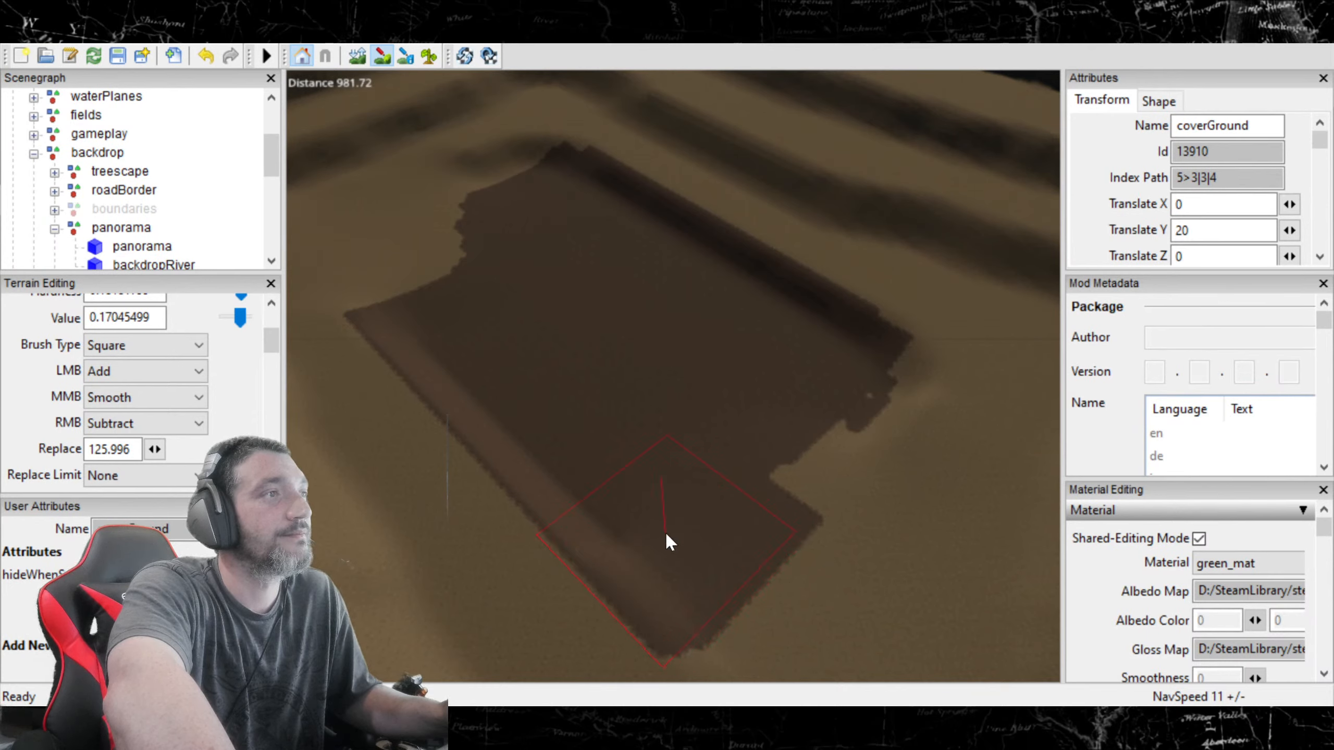
click(703, 549)
mouse_move(769, 499)
mouse_down()
mouse_move(807, 463)
mouse_move(817, 424)
mouse_up()
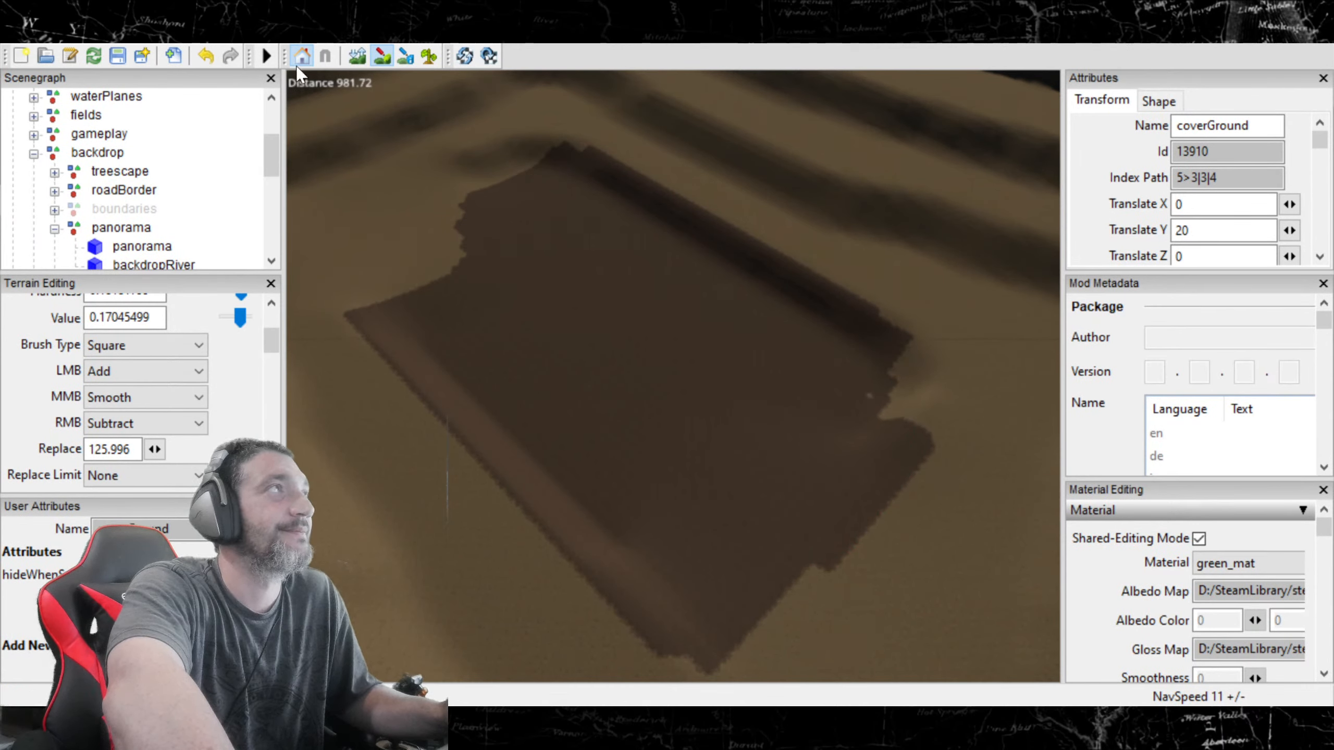
click(204, 57)
click(200, 55)
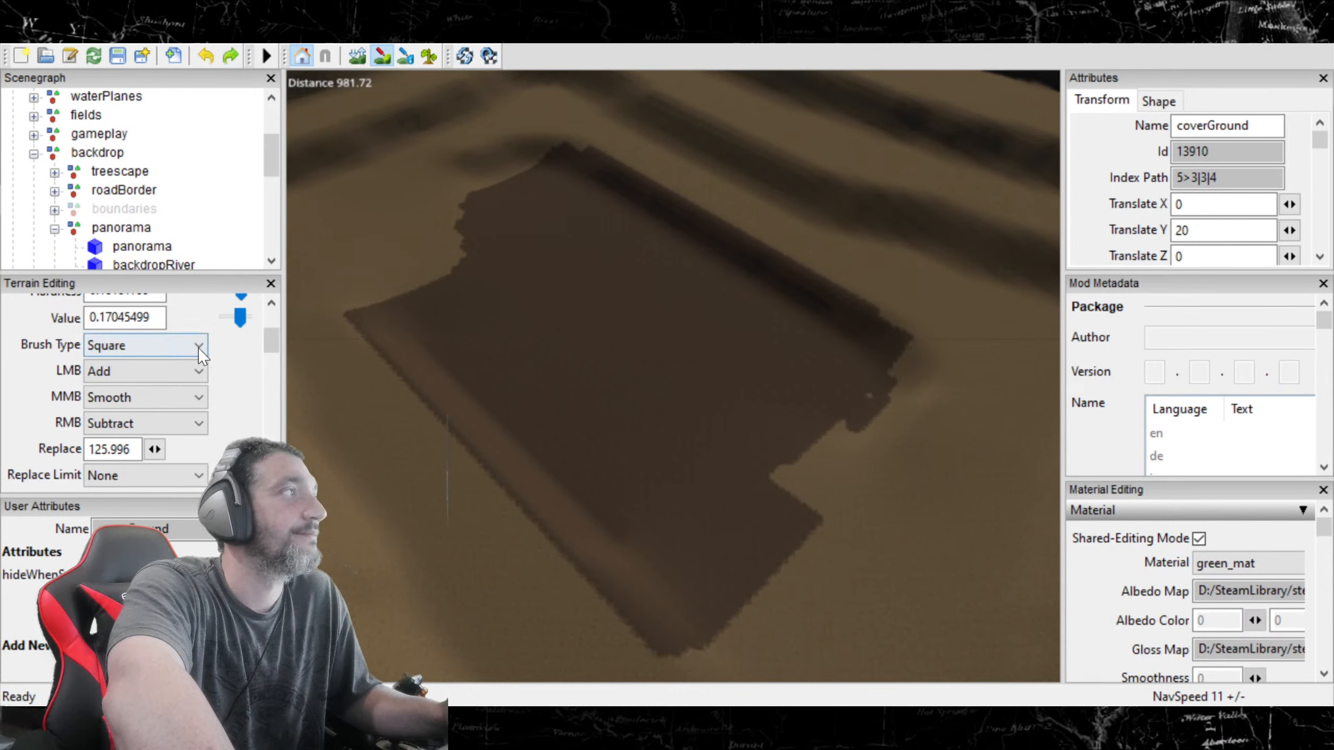
Step: Set the brush type to Round and extend the mudDark01 paint along the short side and around the corner at the long wall
click(150, 367)
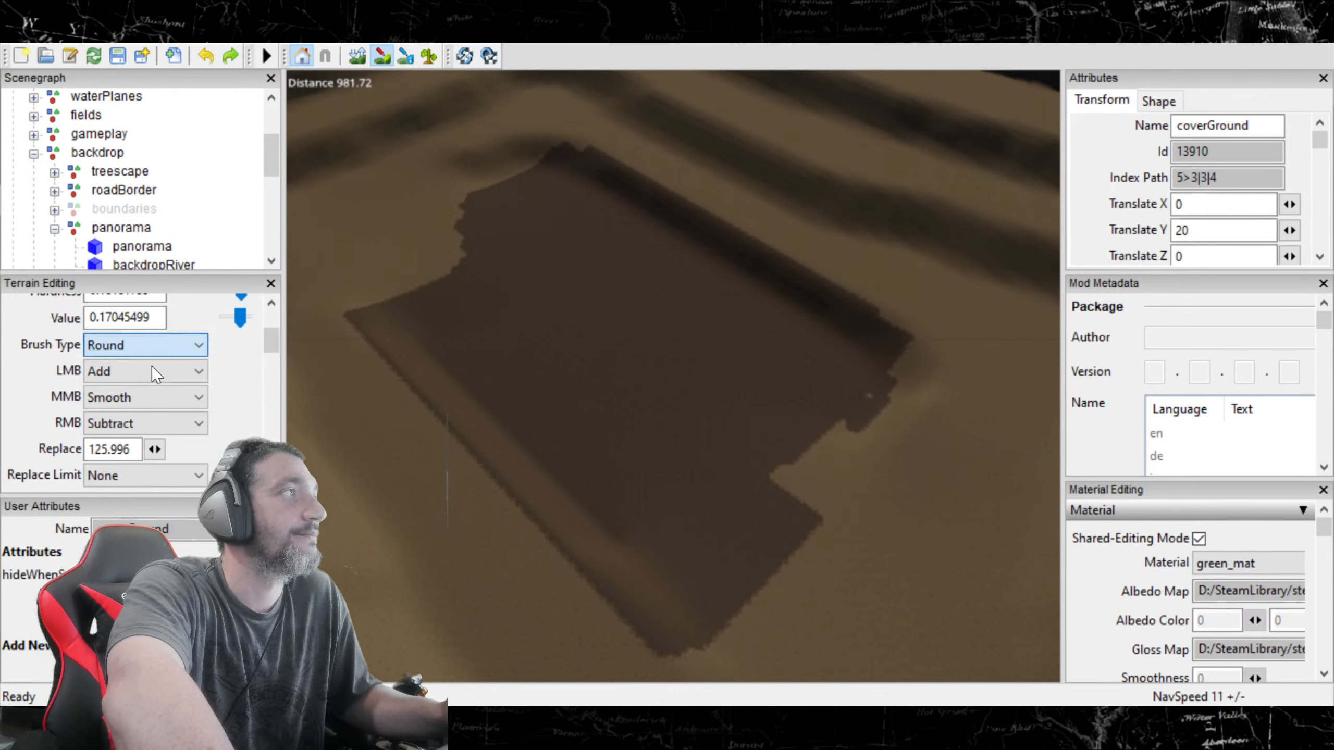
click(747, 427)
drag(748, 426, 879, 367)
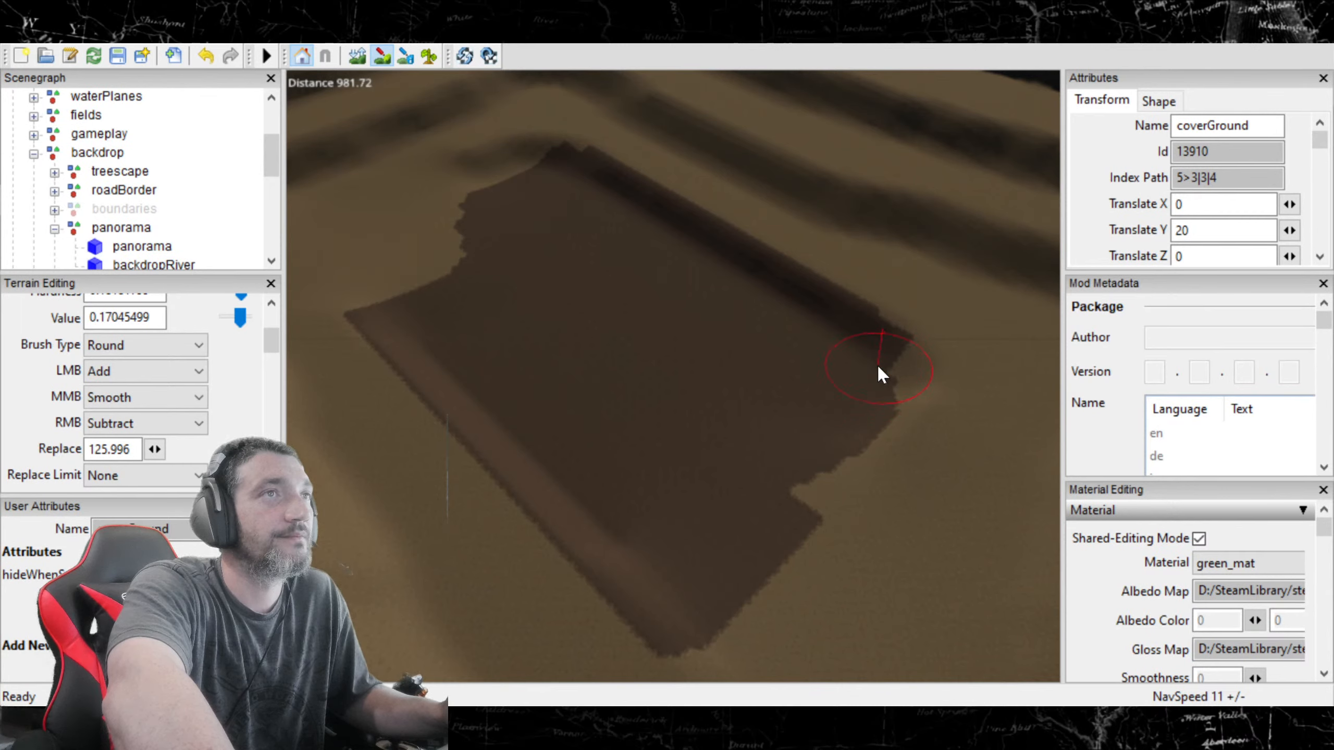
click(880, 369)
click(878, 380)
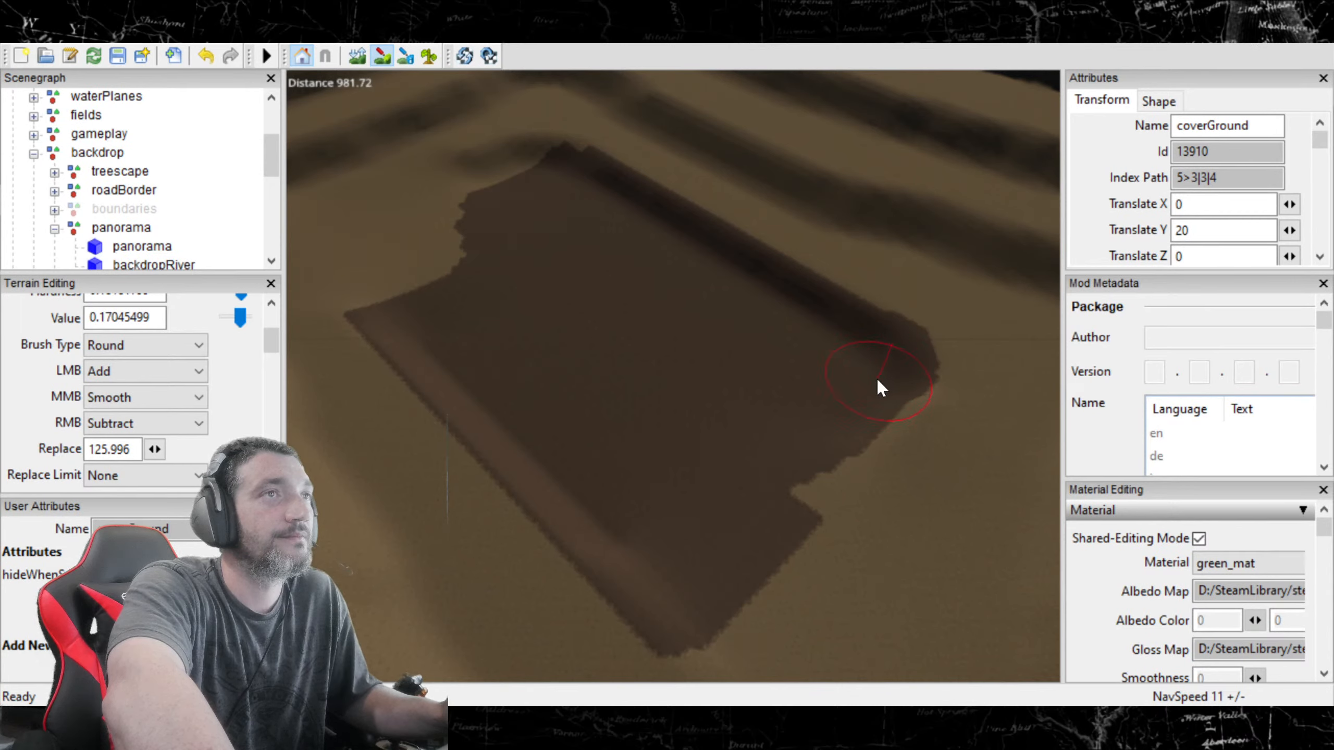
drag(879, 380, 782, 470)
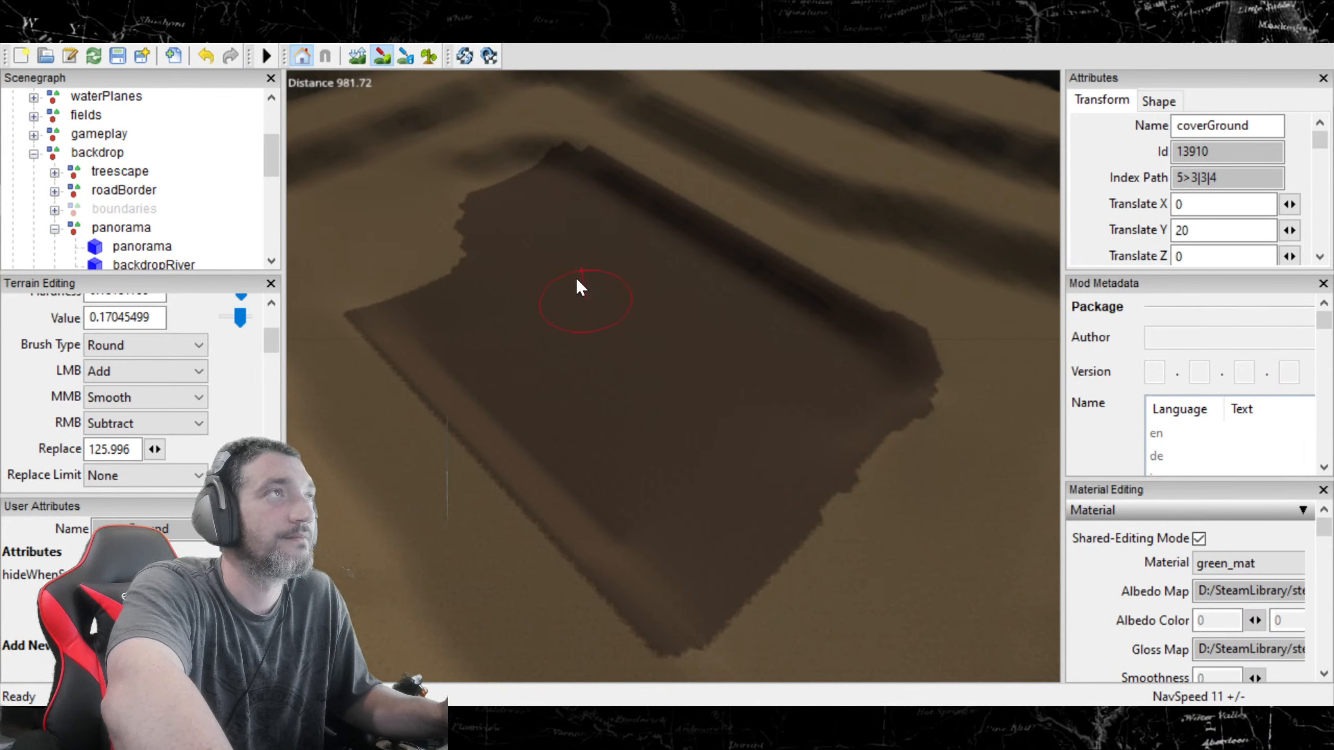
Step: Paint mudDark01 with the round brush around the two far corners and across the end slope between them
drag(560, 162, 548, 168)
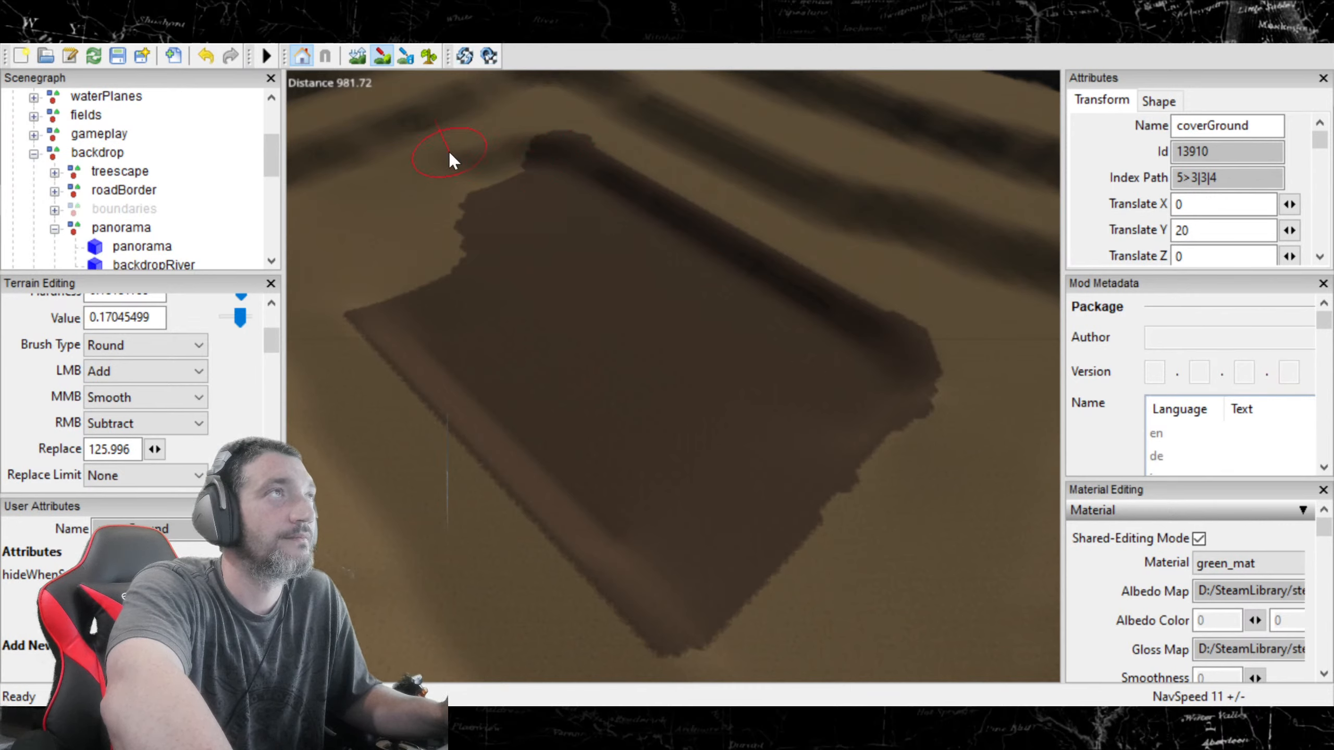
click(205, 55)
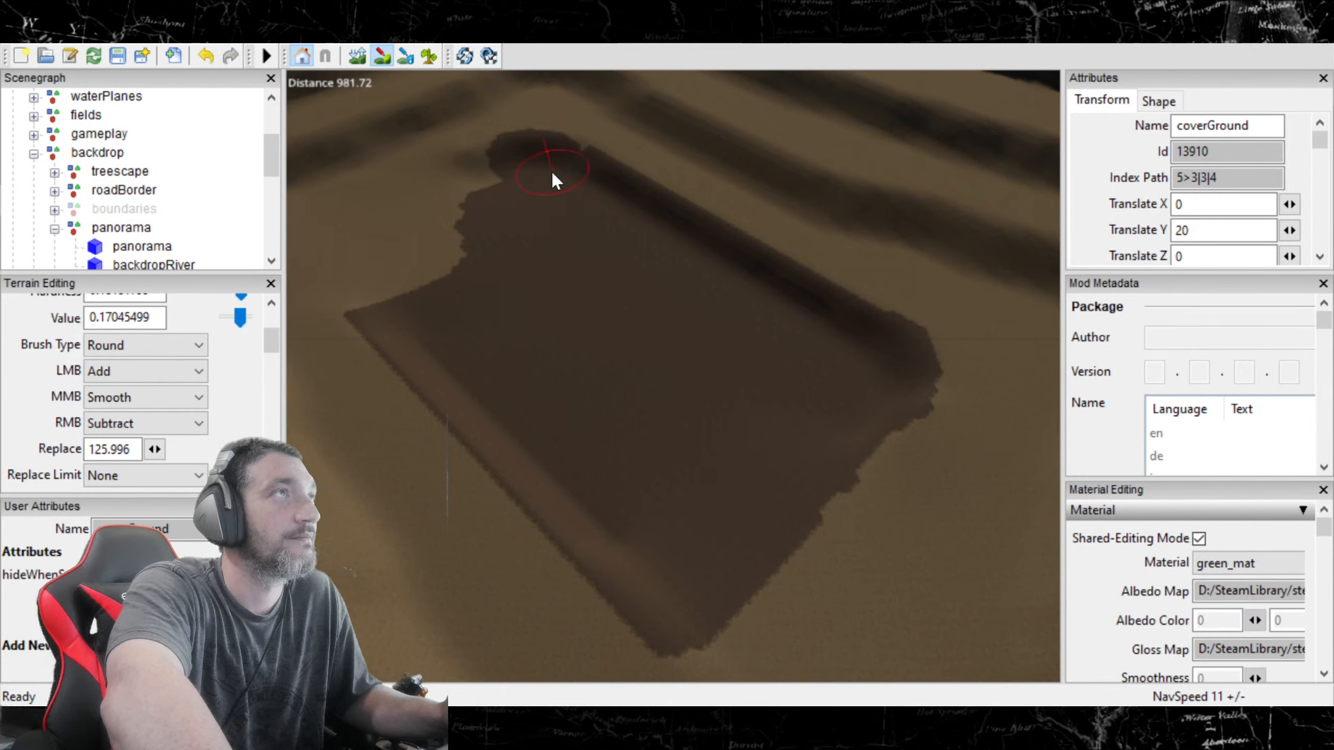
mouse_move(554, 173)
mouse_down()
mouse_move(502, 174)
mouse_move(391, 293)
mouse_move(400, 237)
mouse_up()
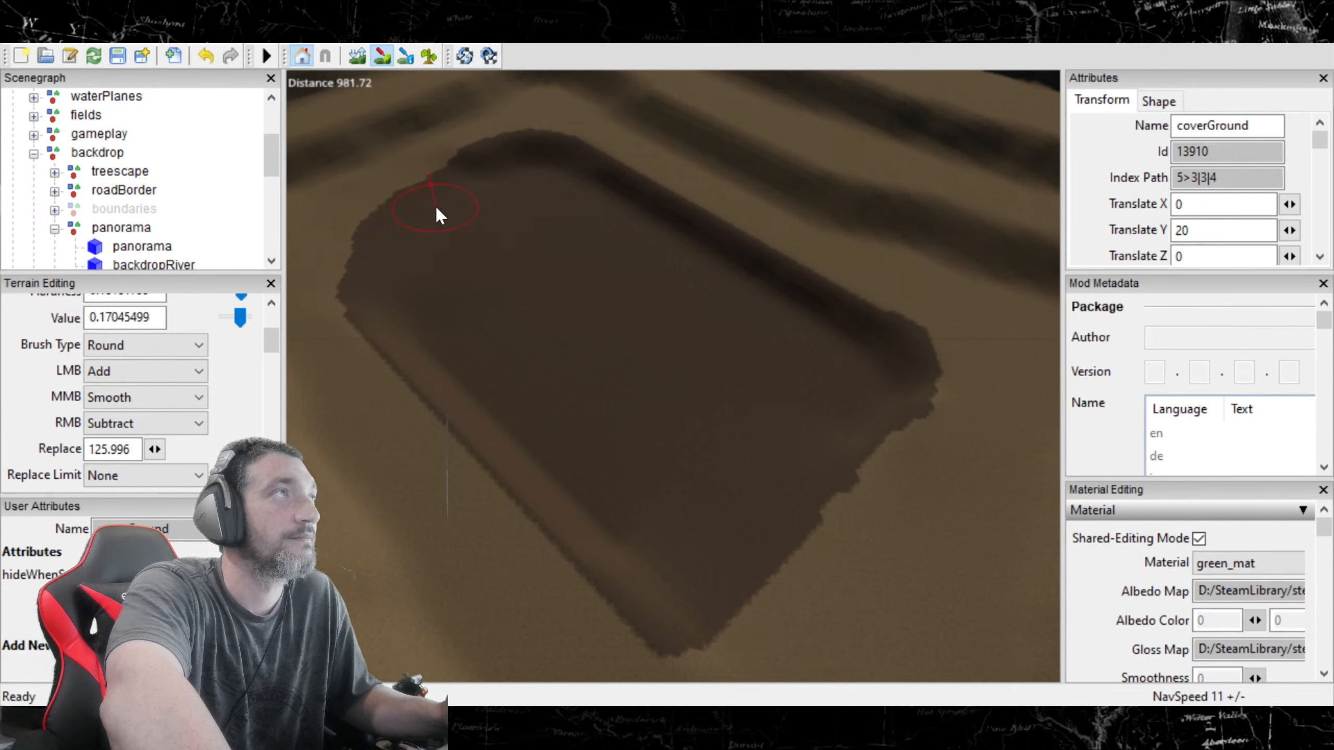
mouse_move(387, 236)
mouse_down()
mouse_move(363, 266)
mouse_move(369, 280)
mouse_up()
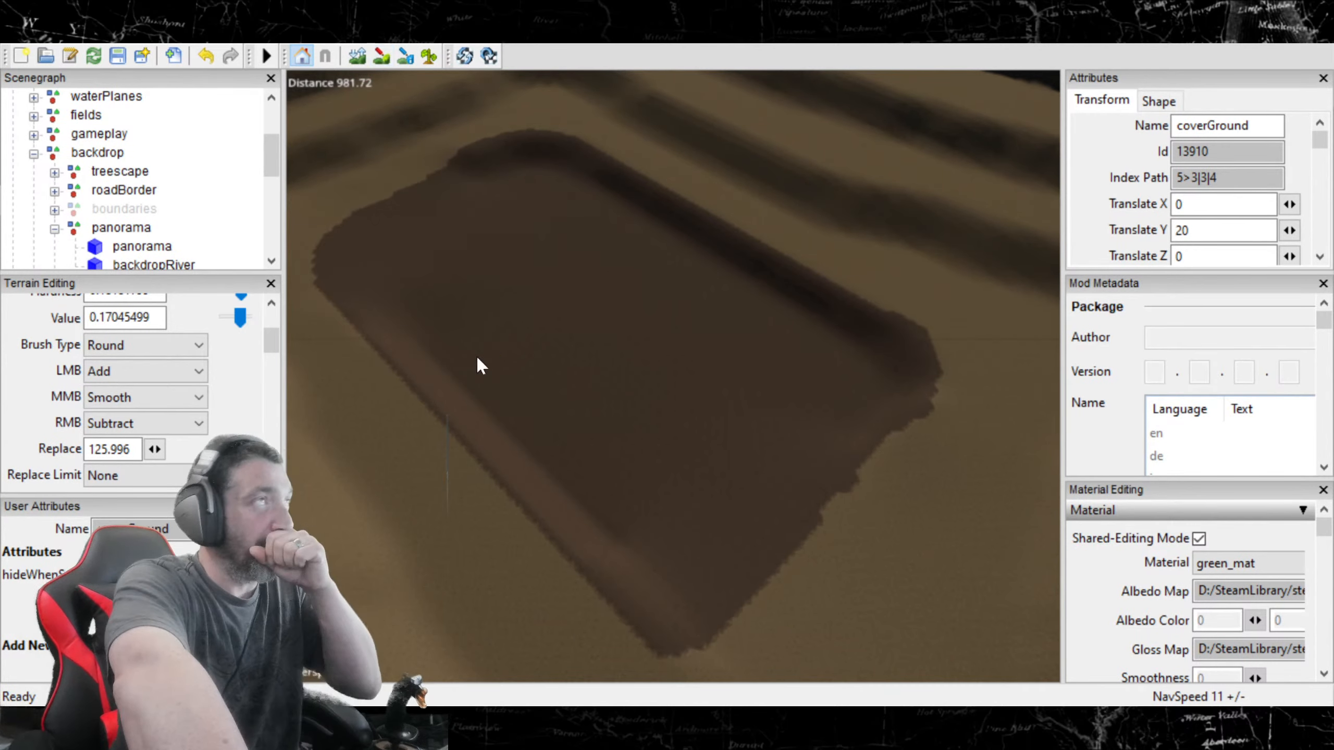
Step: Select the rock01Dark boulder beside the dirt track near the road and duplicate it
alt+drag(765, 352, 794, 517)
scroll(757, 320, down, 10)
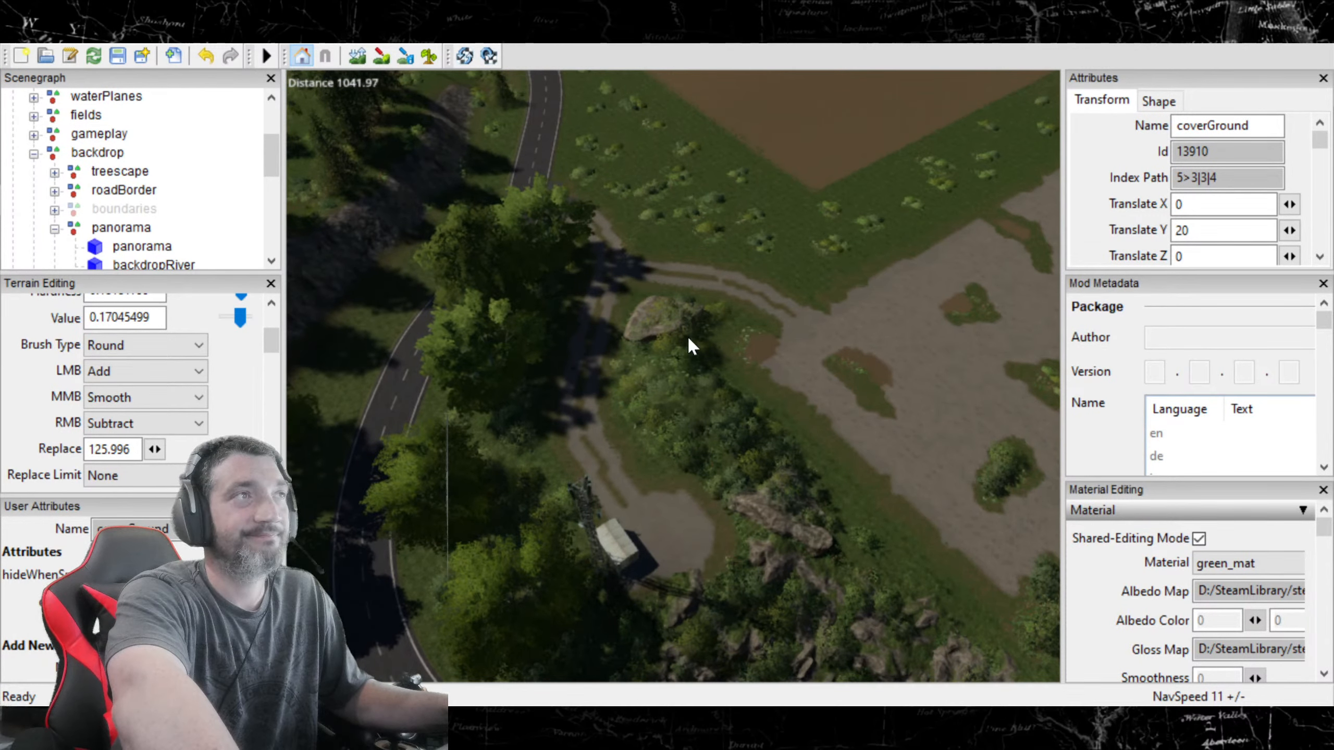
click(658, 319)
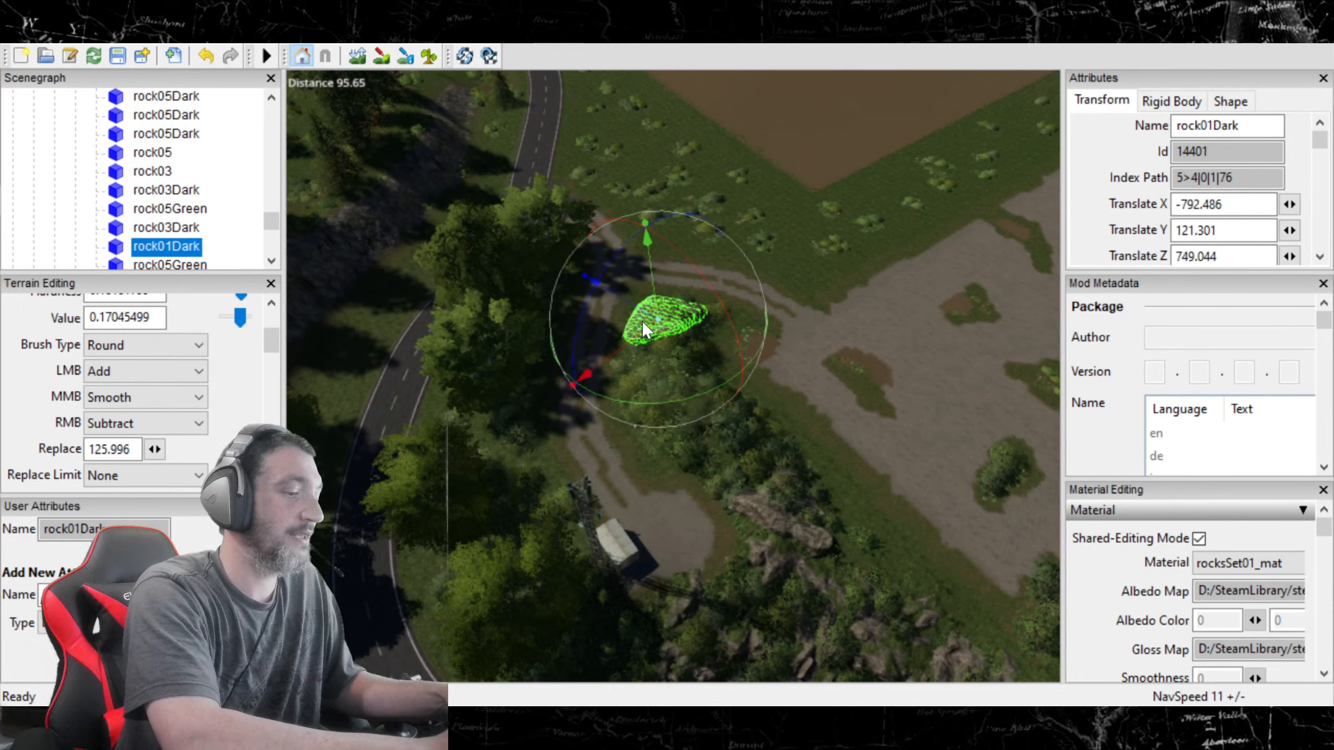
key(ctrl+d)
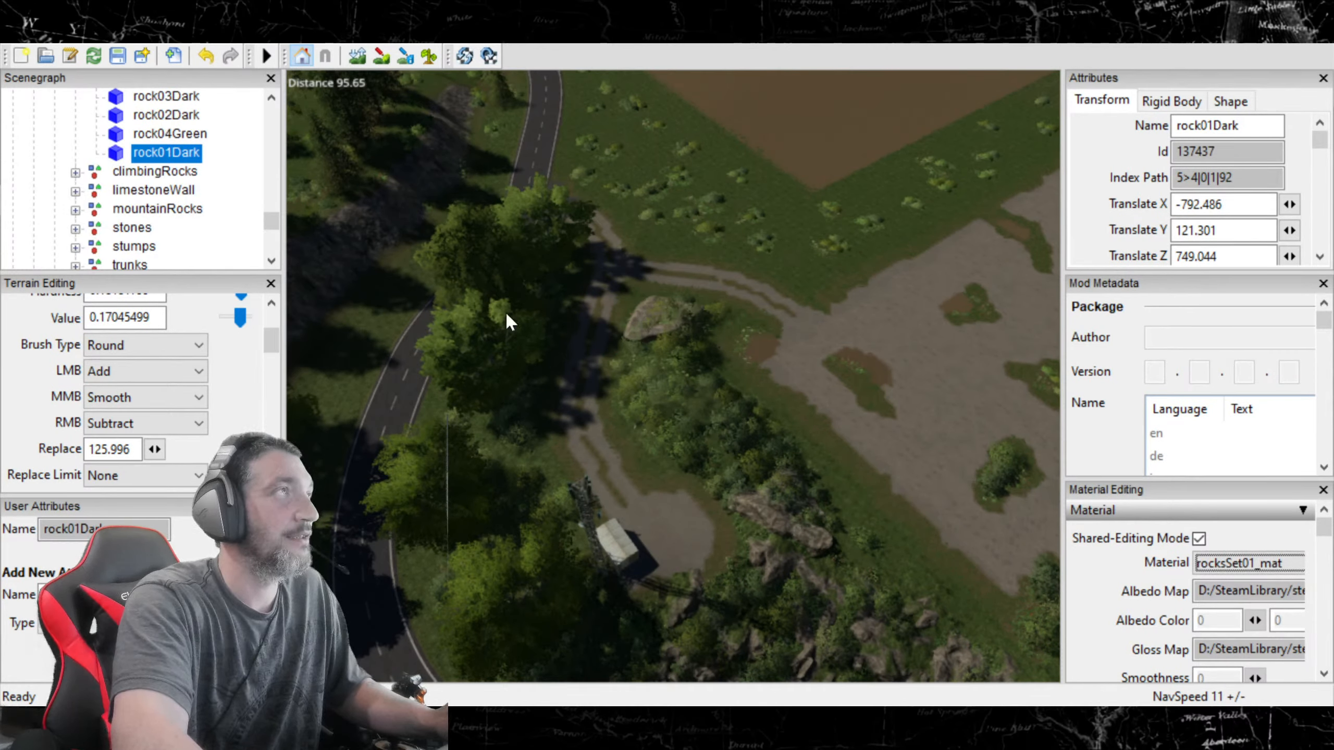
key(ctrl+b)
click(601, 351)
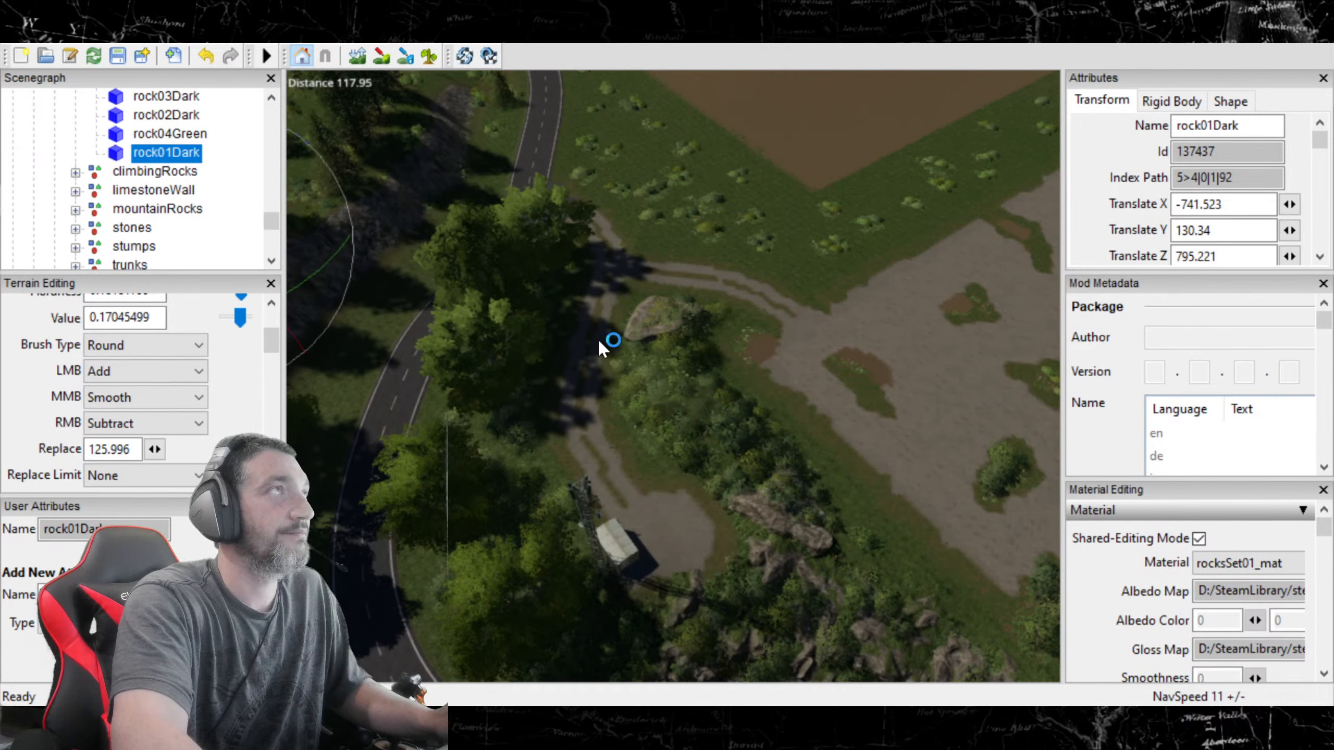
alt+drag(579, 340, 389, 287)
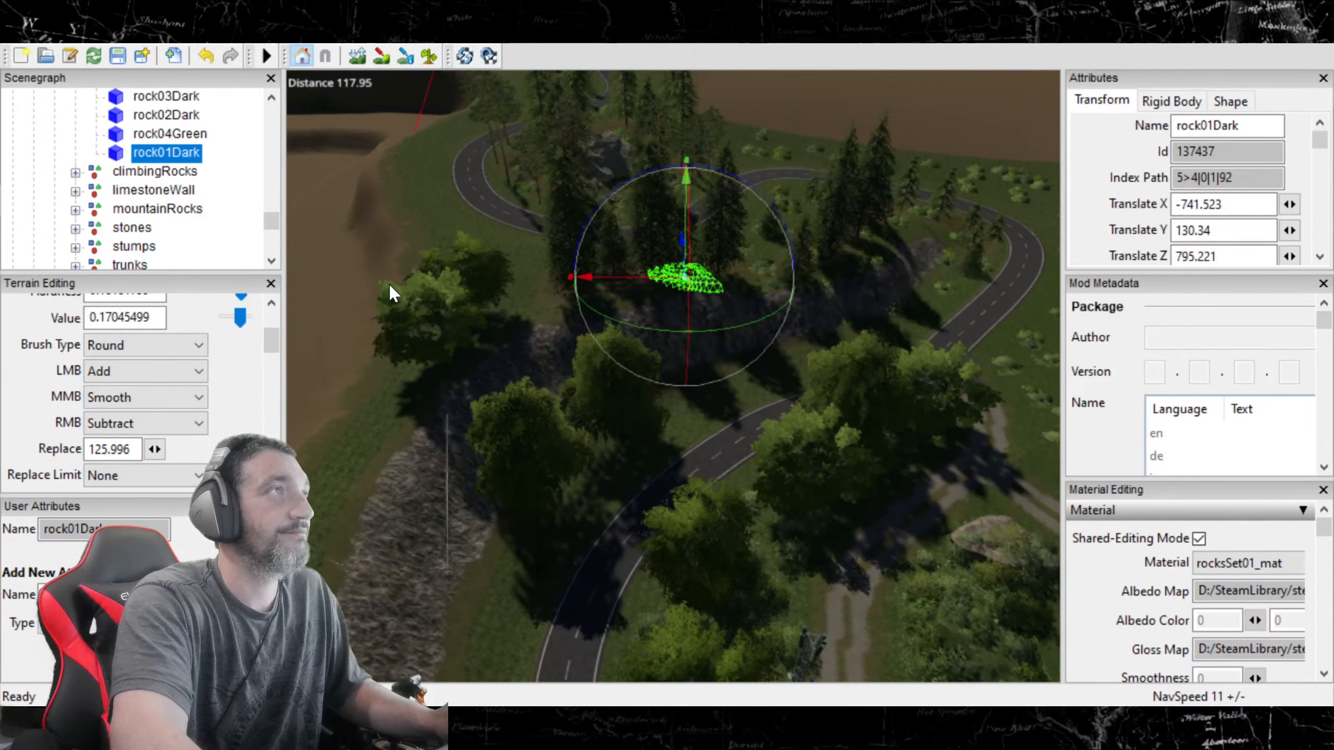
click(206, 56)
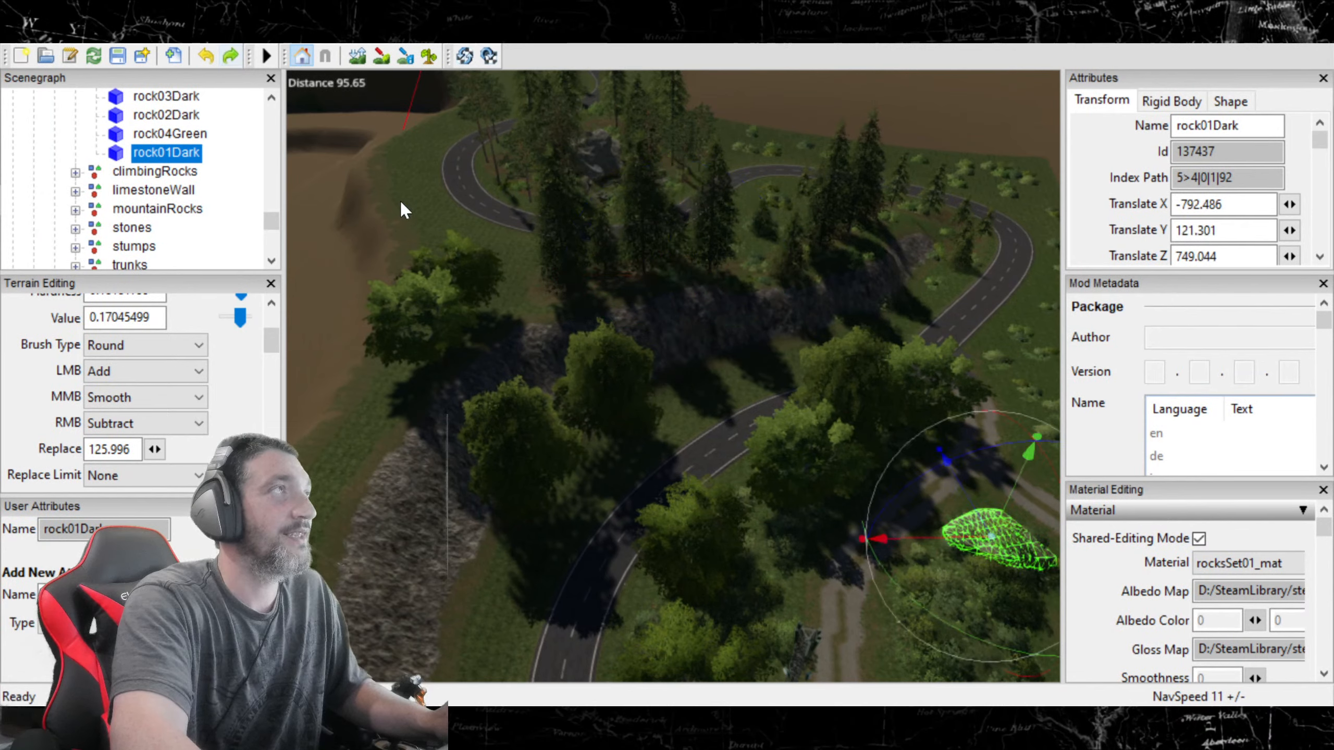
click(346, 206)
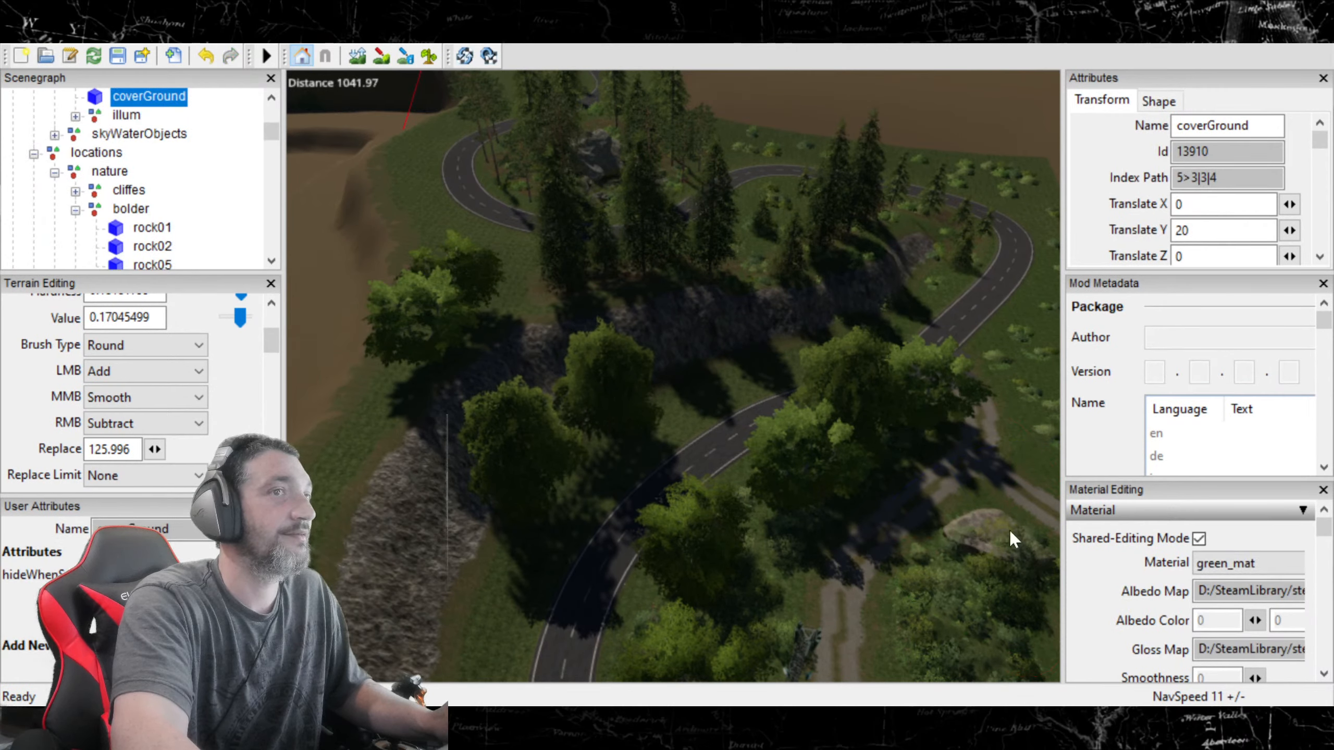
Step: Select the rock01Dark boulder beside the dirt track again and relocate it to the bare ground near the pit
alt+drag(875, 494, 890, 462)
click(963, 552)
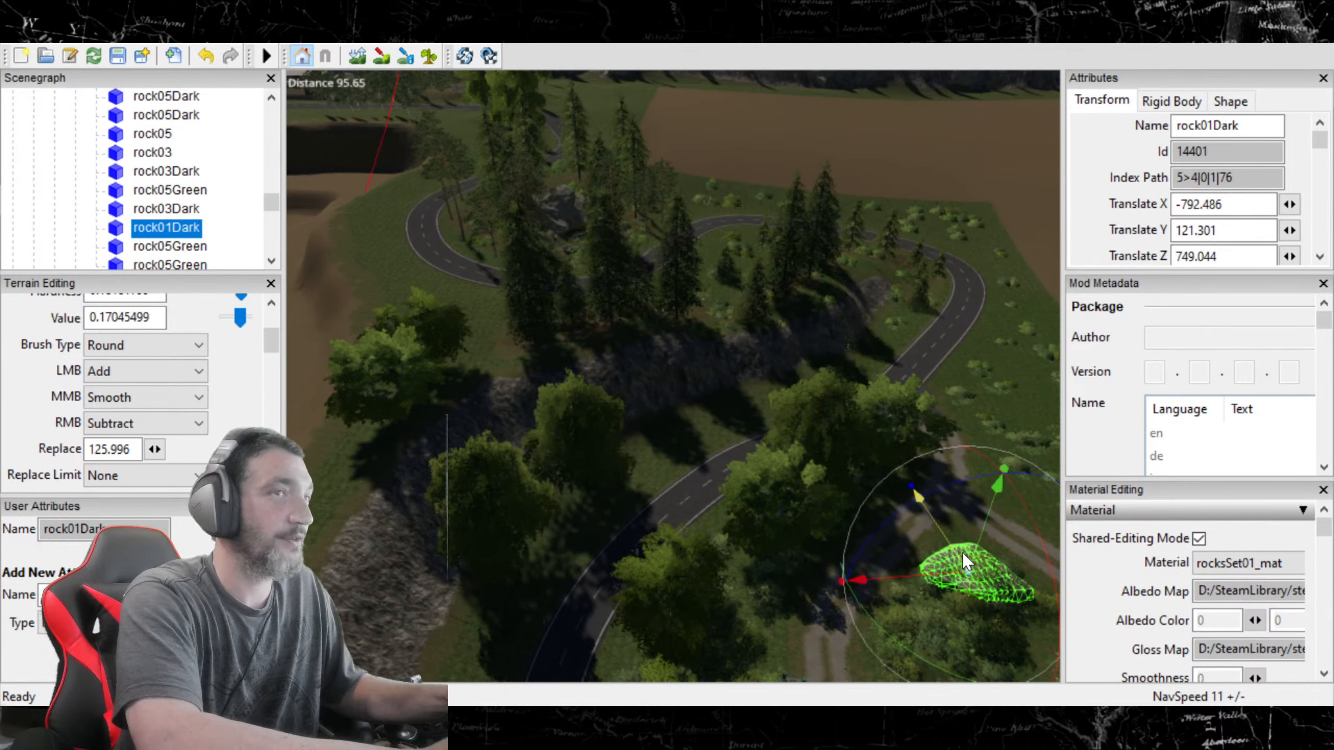
key(ctrl+d)
key(ctrl+b)
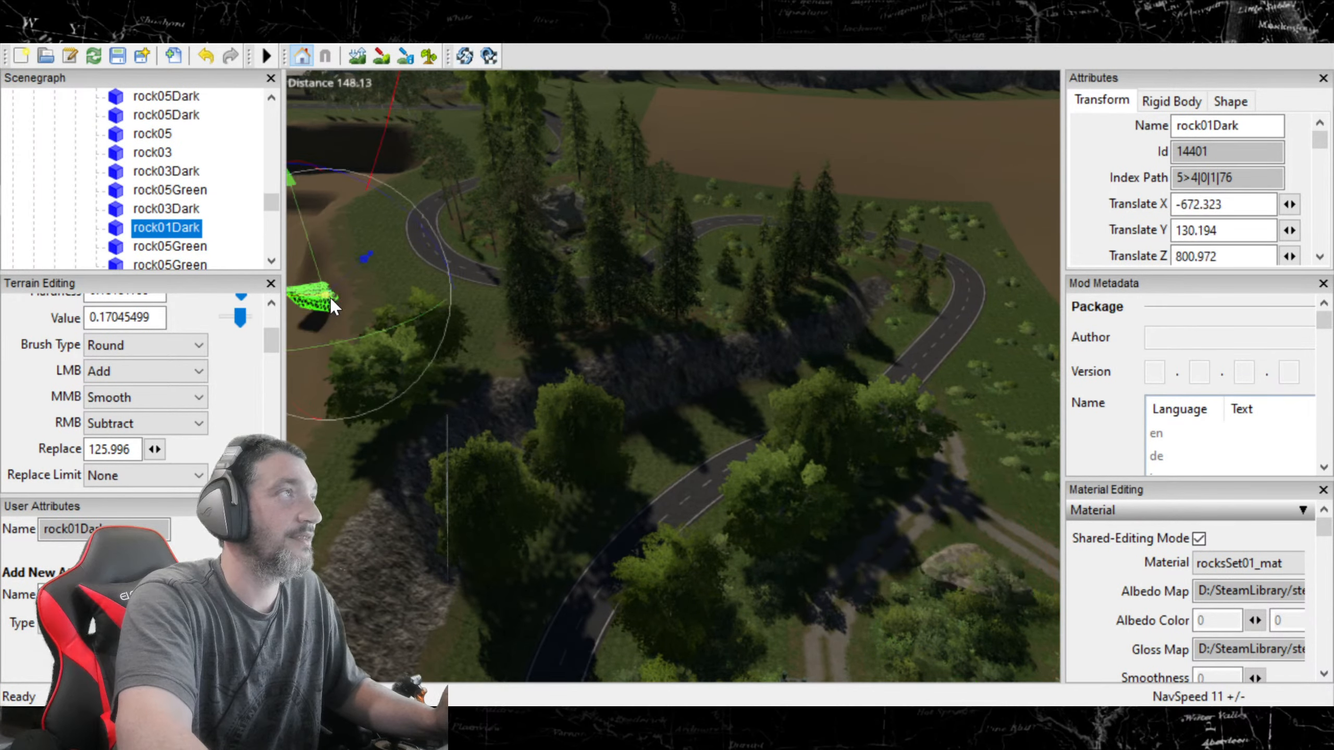
Step: Move the relocated rock01Dark boulder along the pit rim to about X -678.9, Z 802.2, and deselect it
alt+drag(795, 468, 578, 391)
alt+drag(671, 433, 755, 354)
alt+drag(587, 396, 449, 471)
alt+drag(466, 461, 946, 467)
click(892, 455)
alt+drag(855, 438, 586, 394)
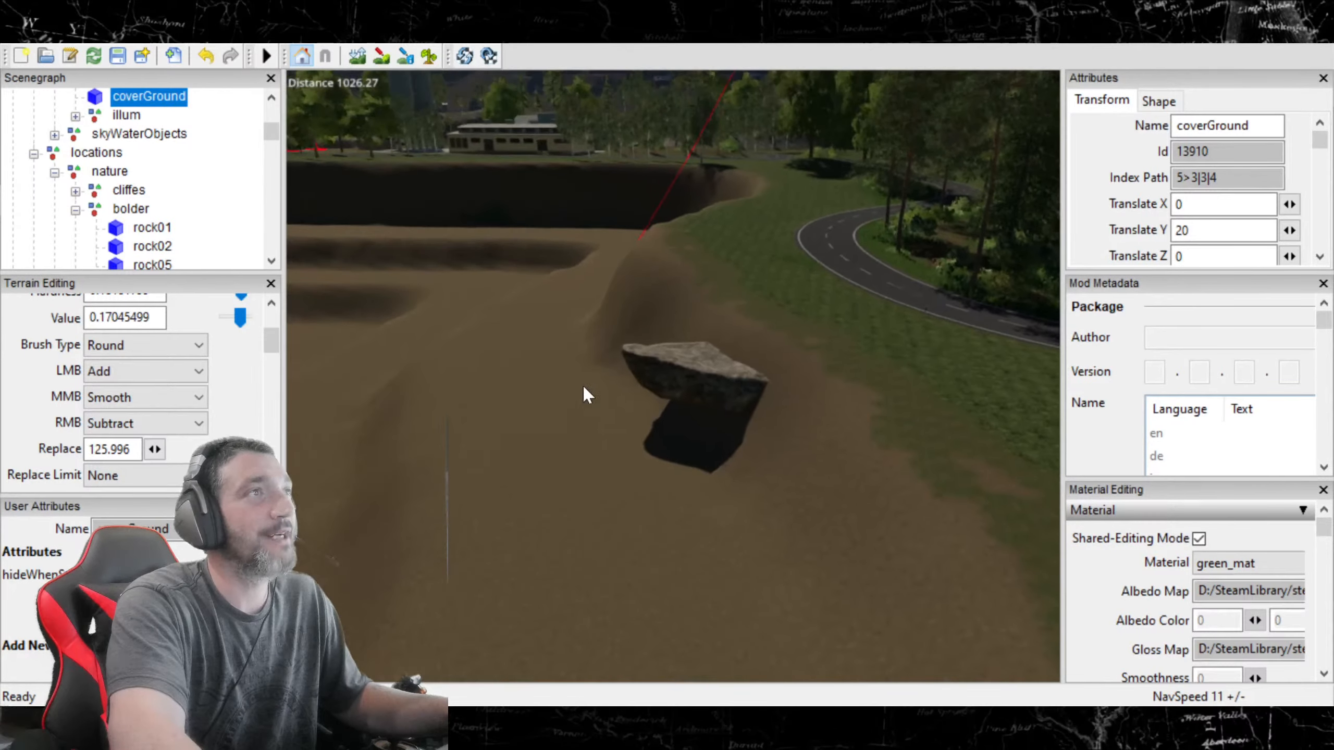
alt+drag(758, 289, 640, 310)
click(950, 313)
alt+drag(913, 333, 814, 390)
drag(769, 336, 897, 348)
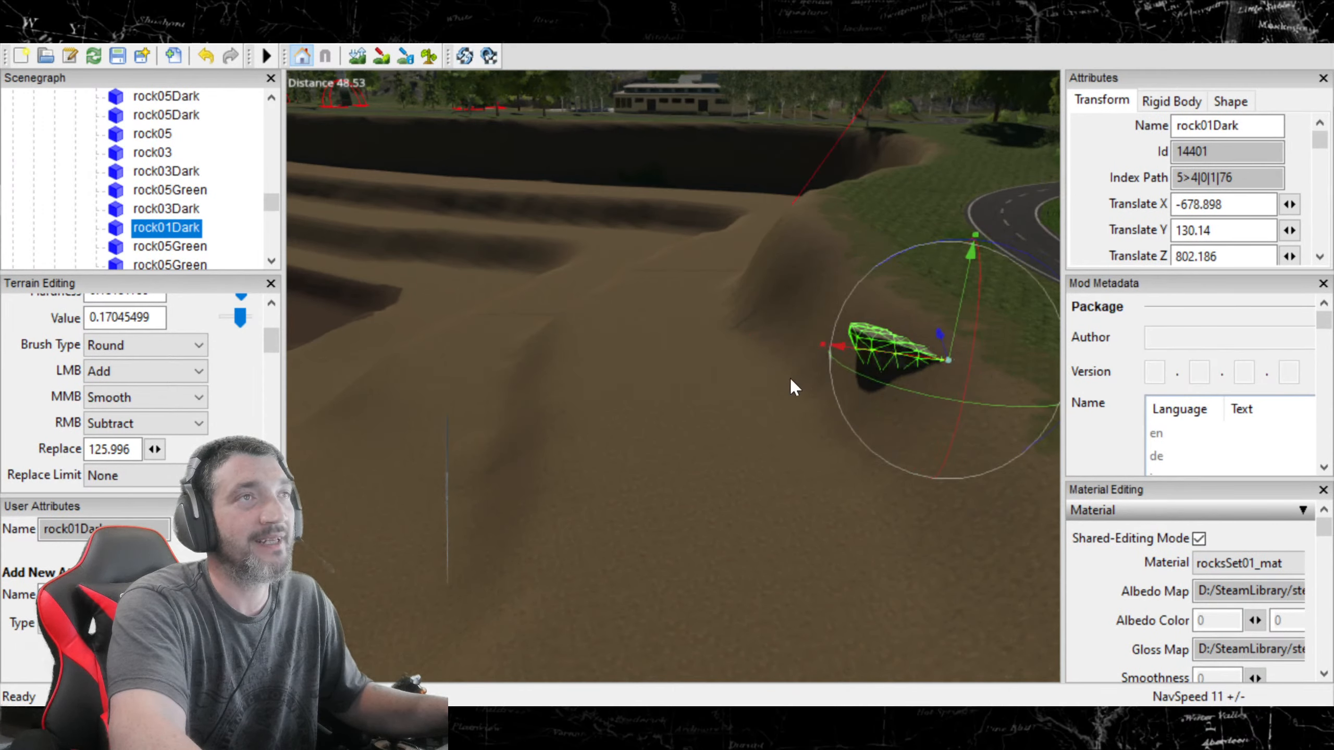
click(792, 288)
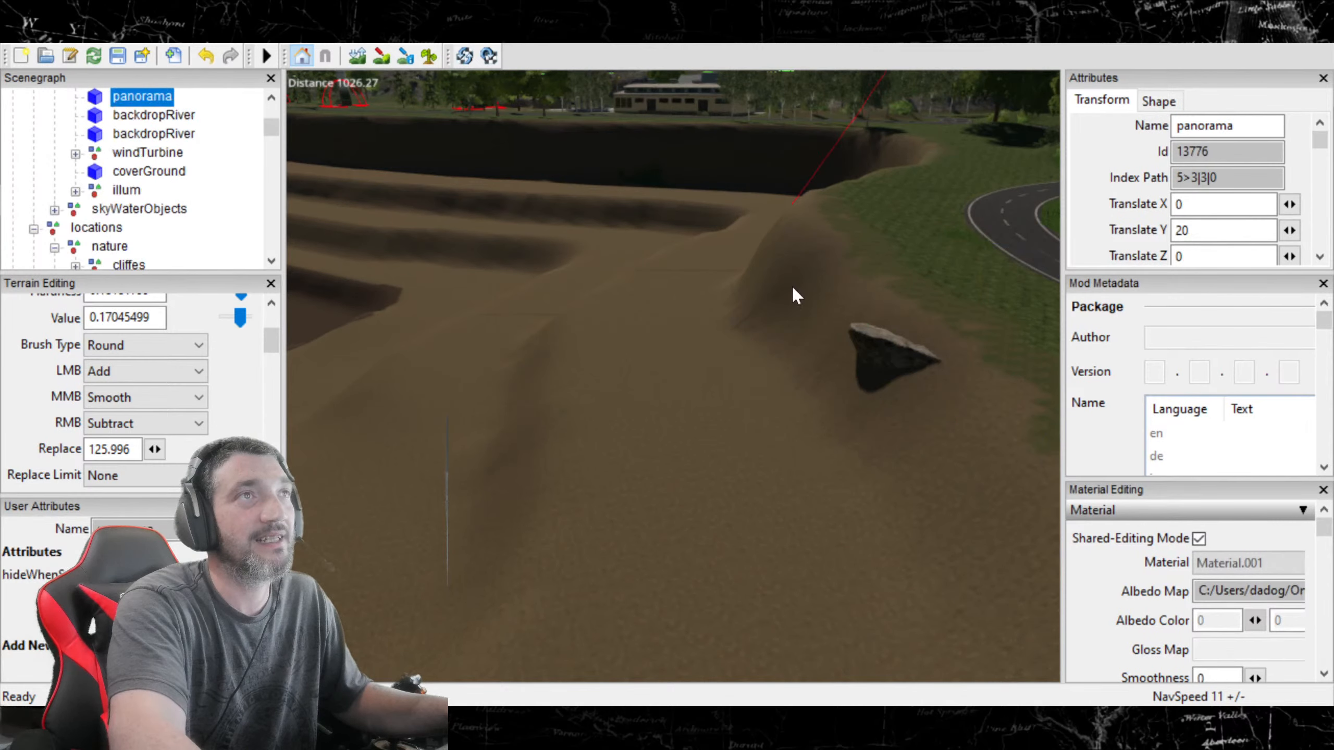
Step: Move the rock01Dark boulder from the rim into the mud-covered pit, to about X -570.9, Y 113.7, Z 780.2
alt+drag(709, 434, 648, 630)
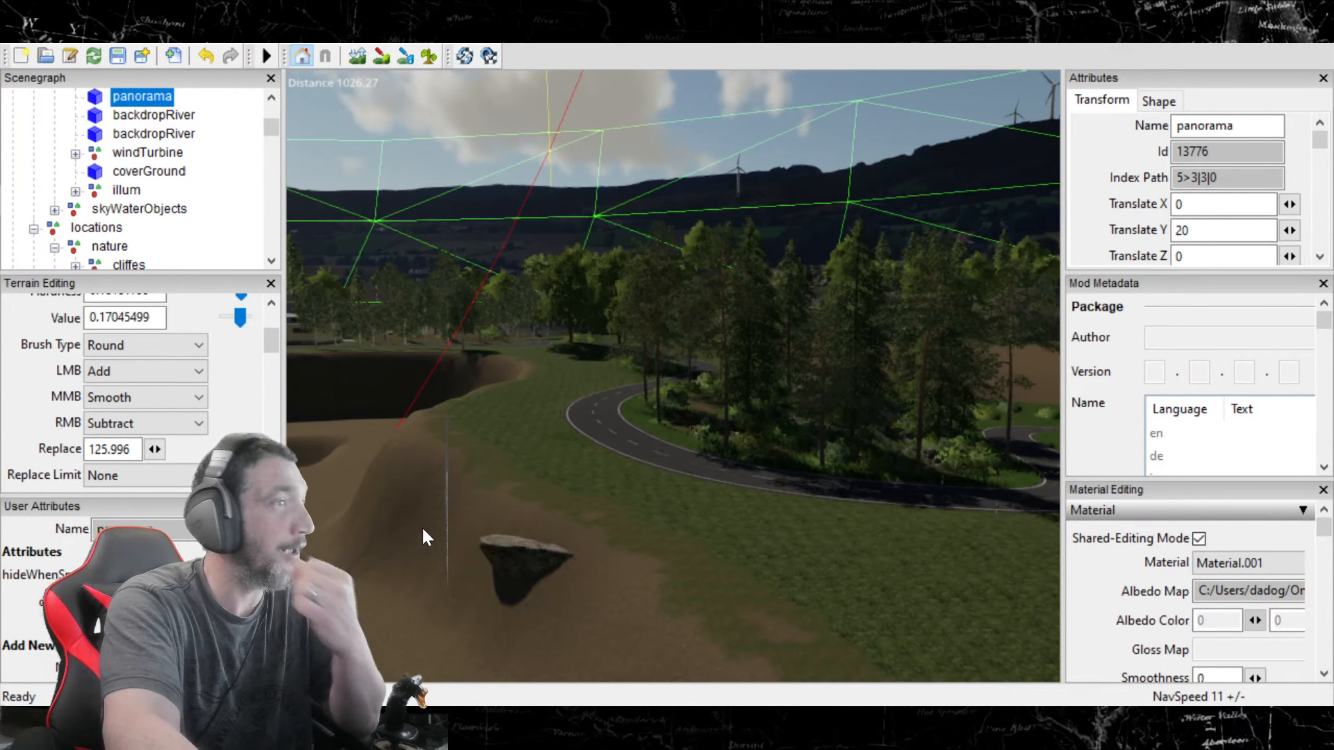
alt+drag(661, 559, 513, 519)
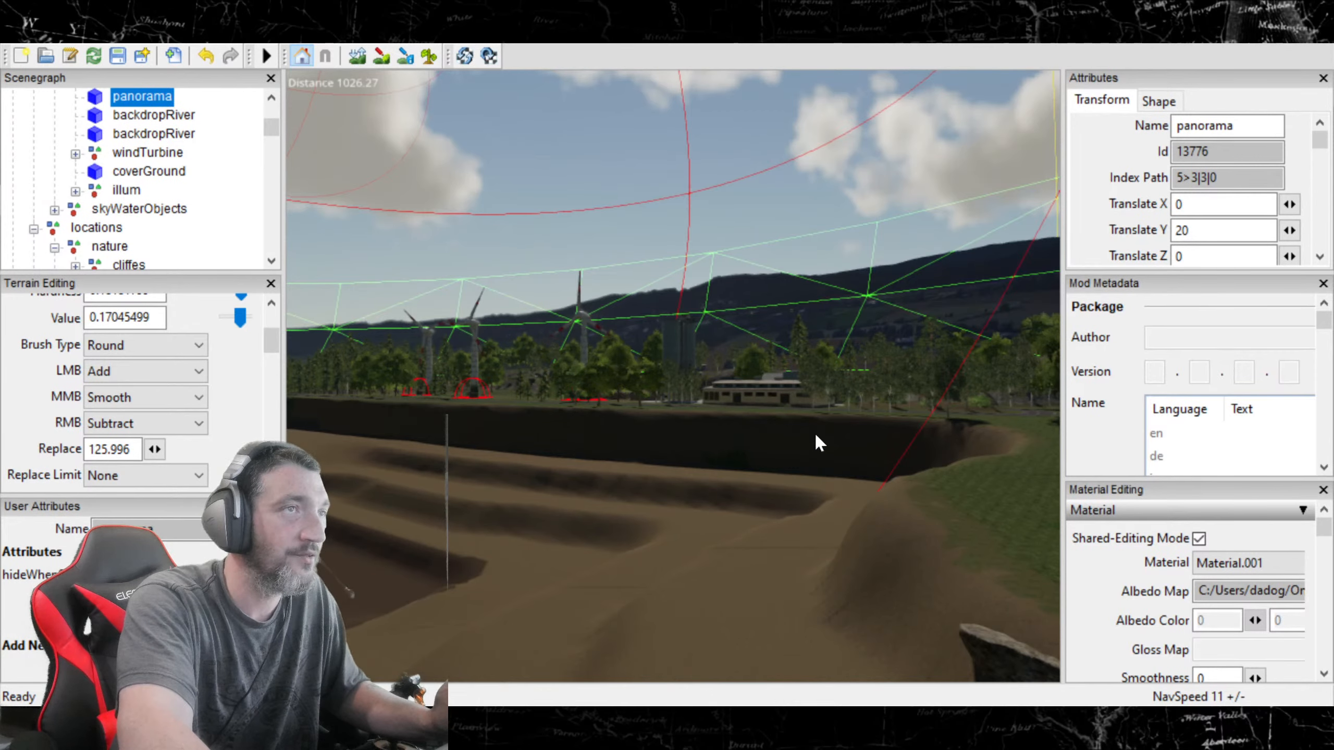
right_drag(535, 422, 909, 444)
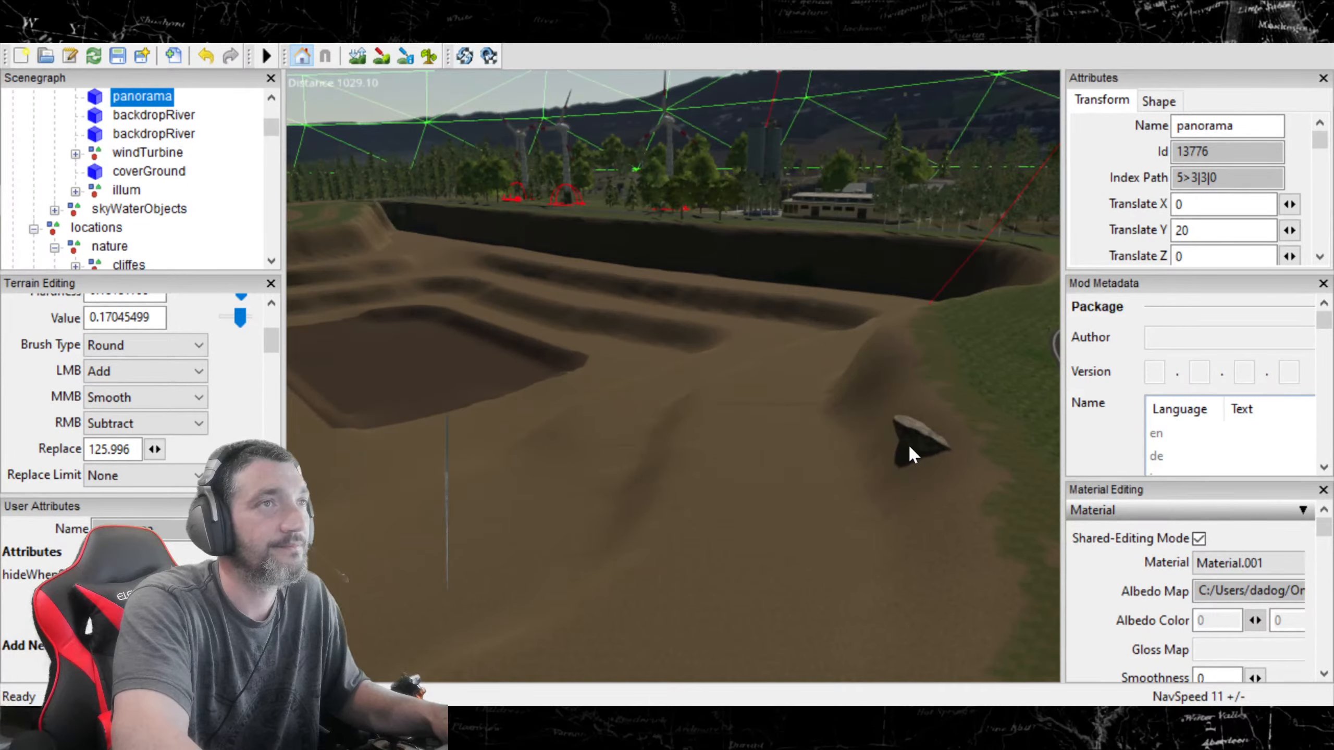
click(916, 434)
drag(913, 440, 568, 367)
drag(284, 366, 328, 372)
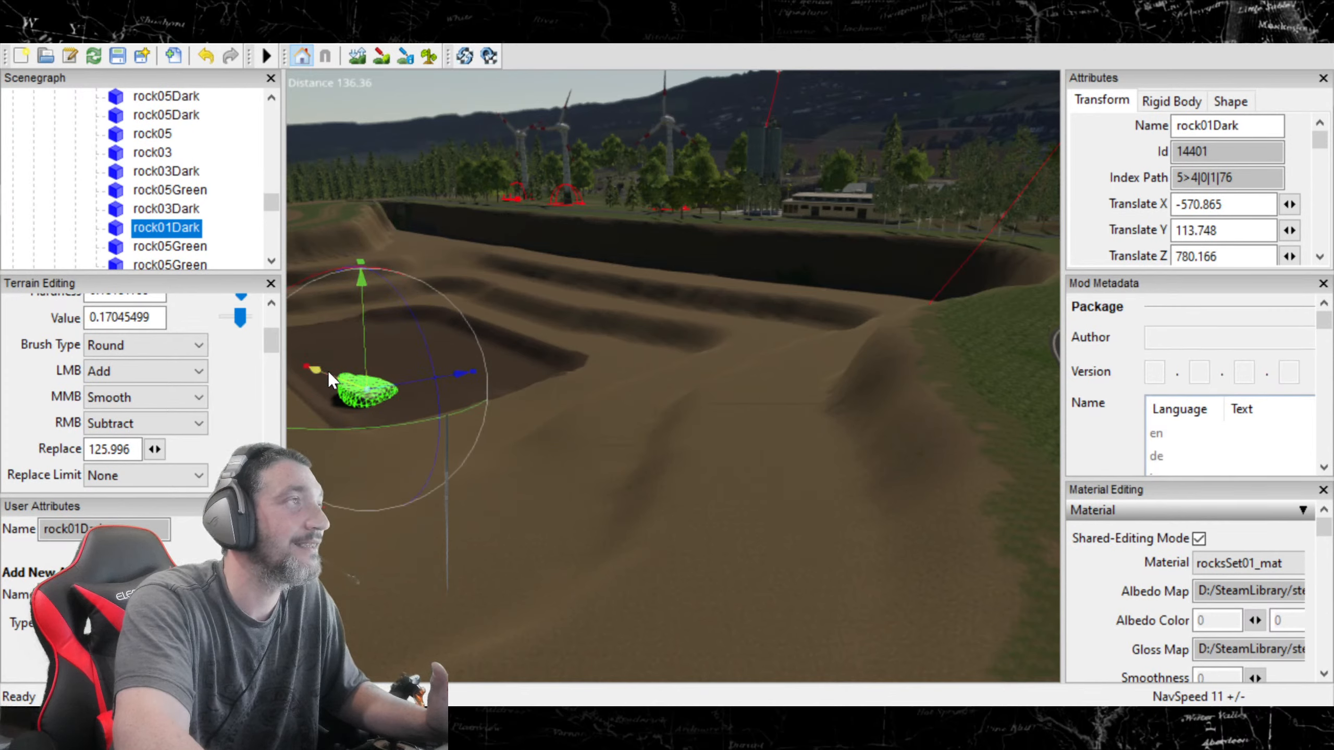
Step: Tilt the rock01Dark boulder and lower it into the pit floor to about Y 111.4
right_drag(604, 452, 468, 431)
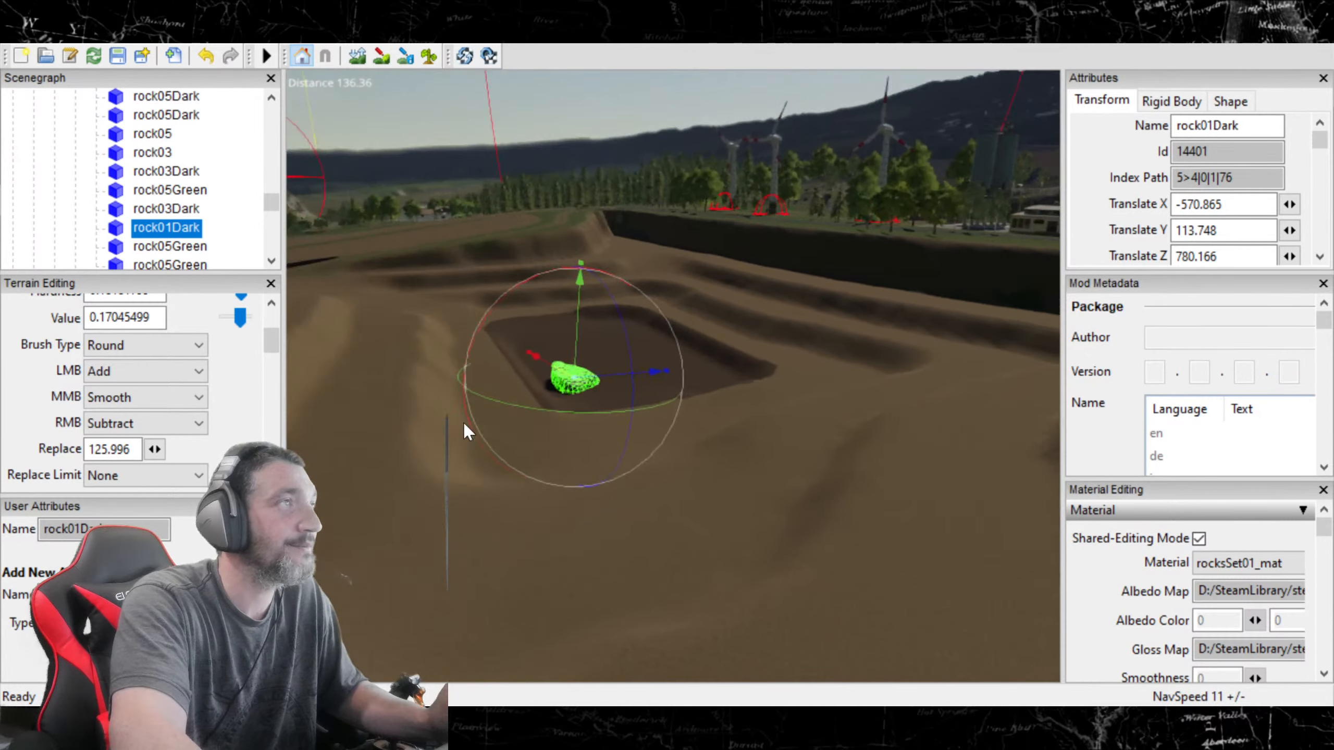
click(531, 661)
right_drag(563, 570, 597, 595)
click(670, 494)
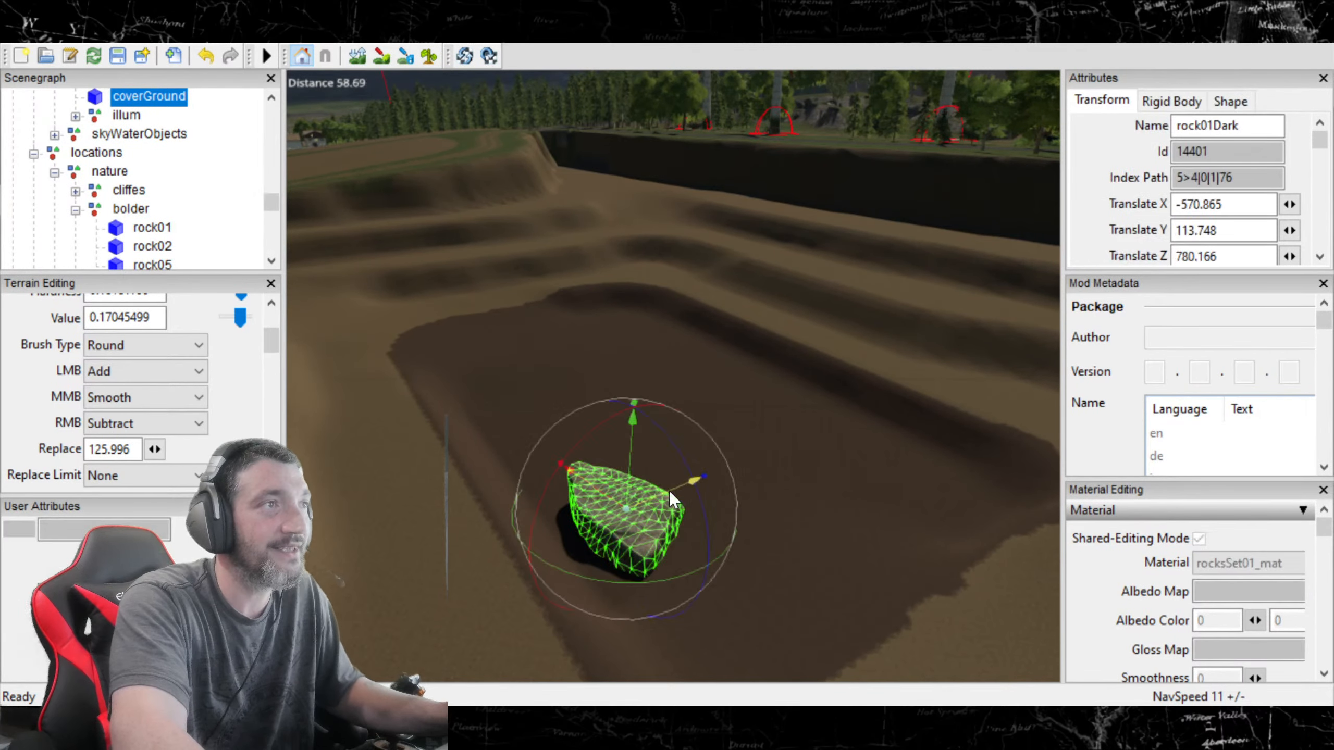
drag(710, 536, 698, 519)
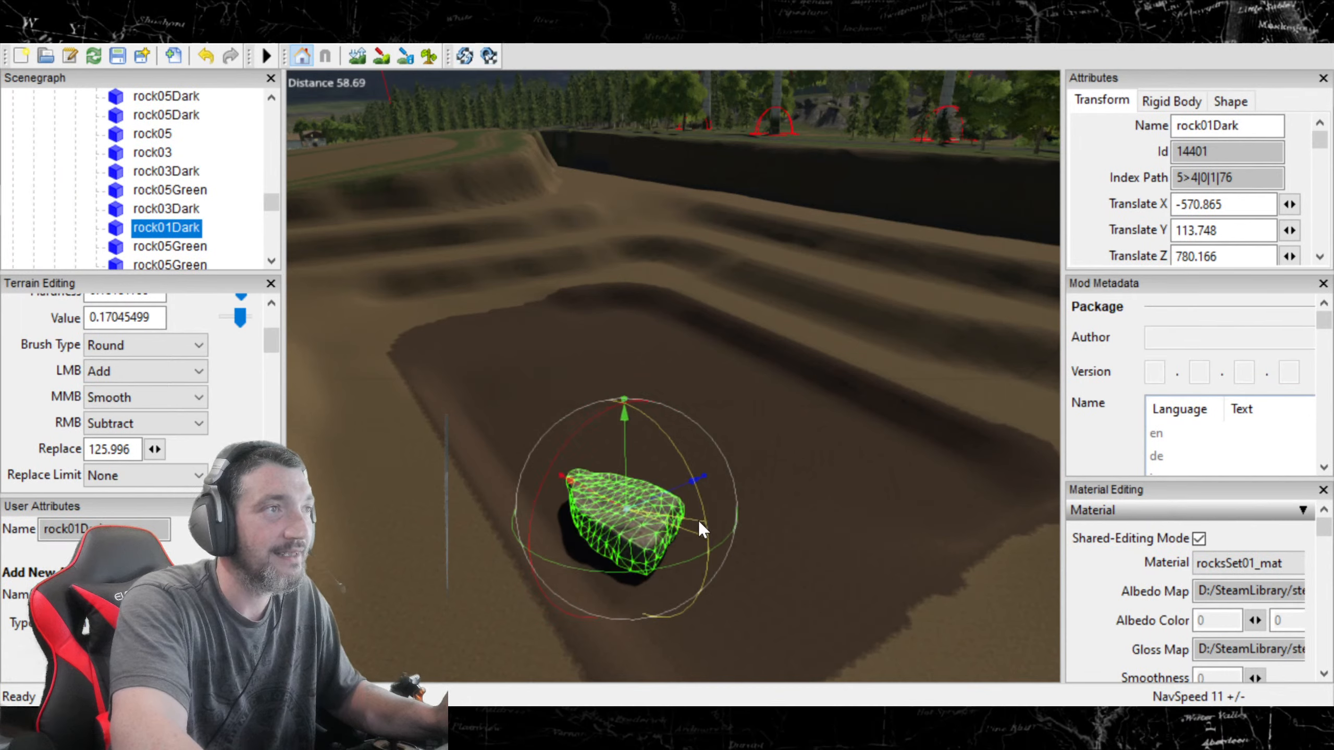
drag(623, 466, 611, 502)
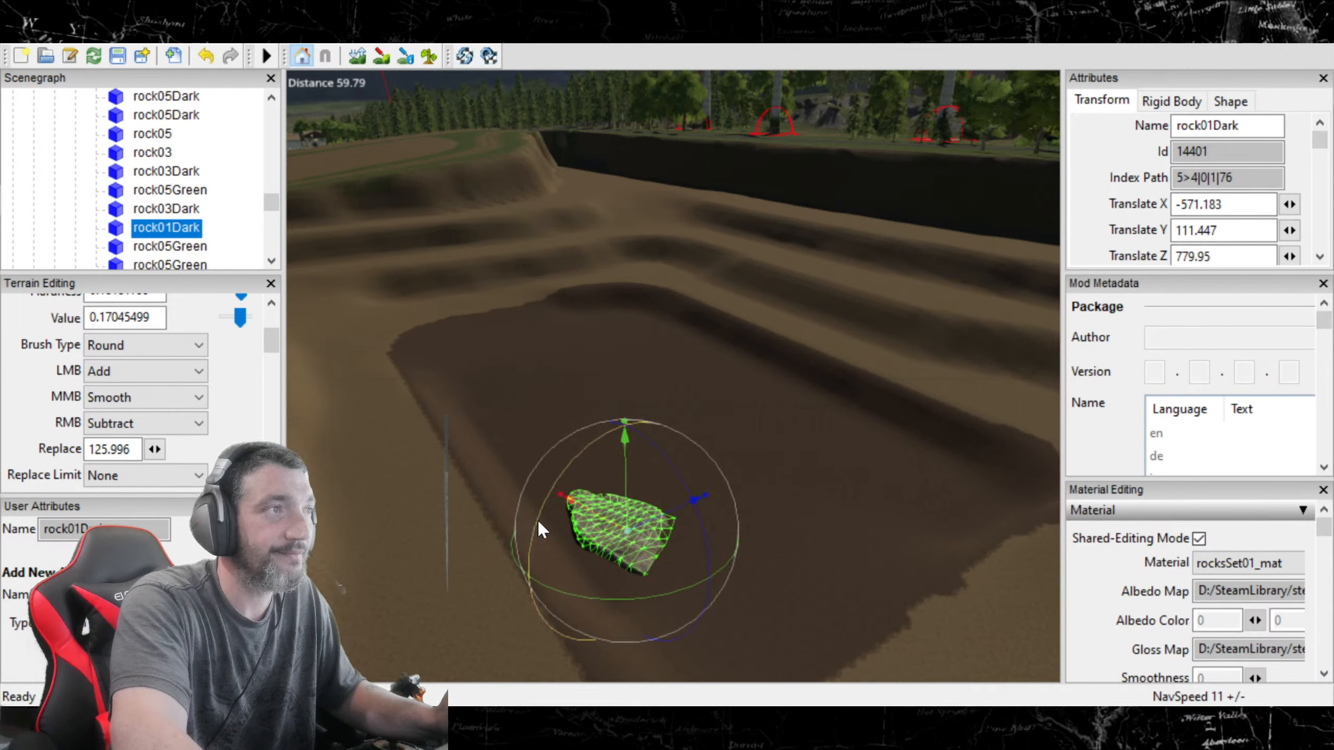
drag(539, 524, 528, 530)
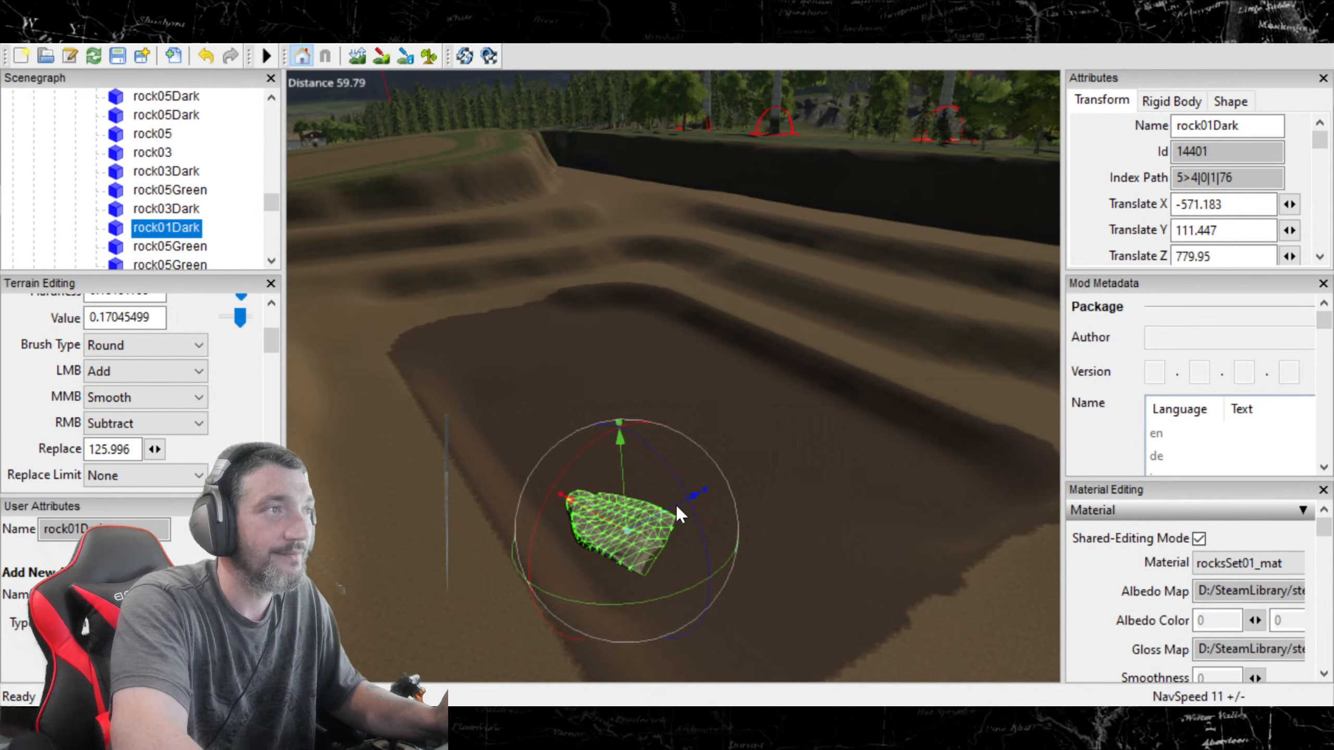
Step: Lower the rock01Dark boulder deeper into the pit floor to about Y 111.1, rotate it, and deselect it
click(692, 540)
click(629, 519)
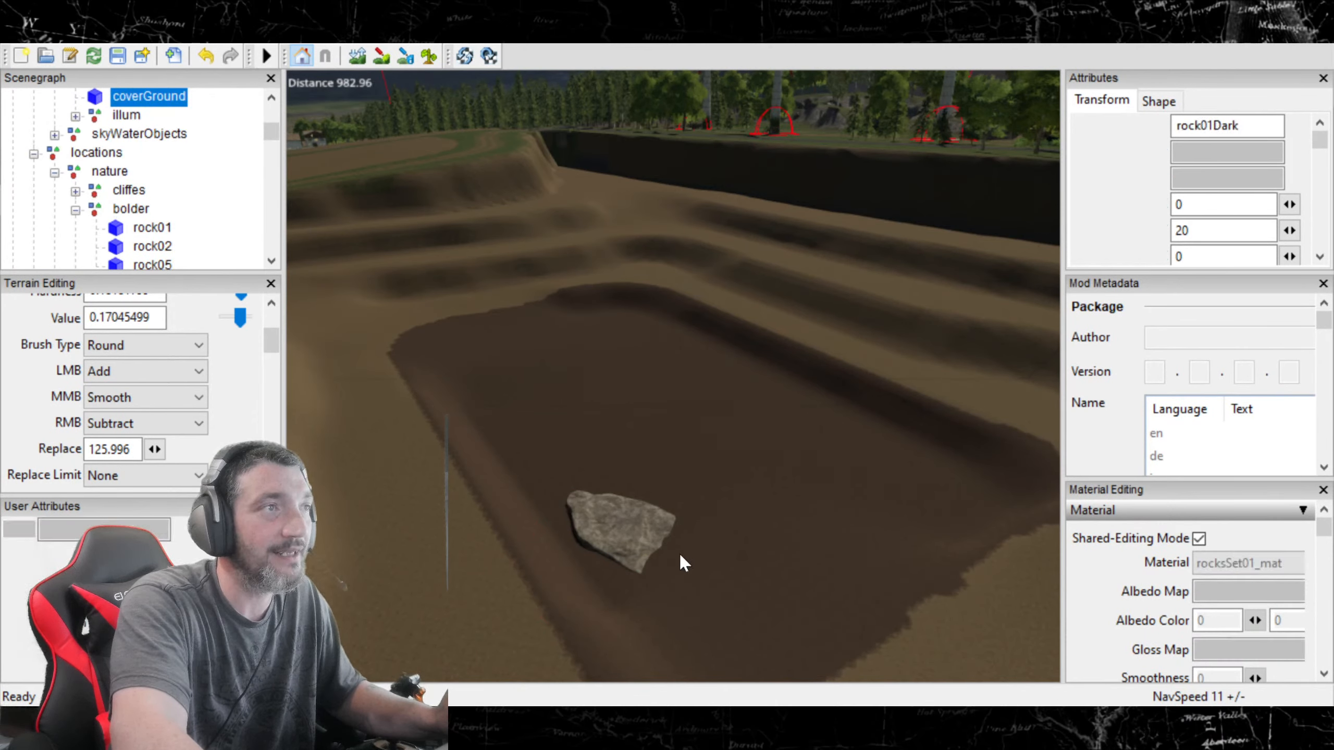
drag(708, 559, 701, 557)
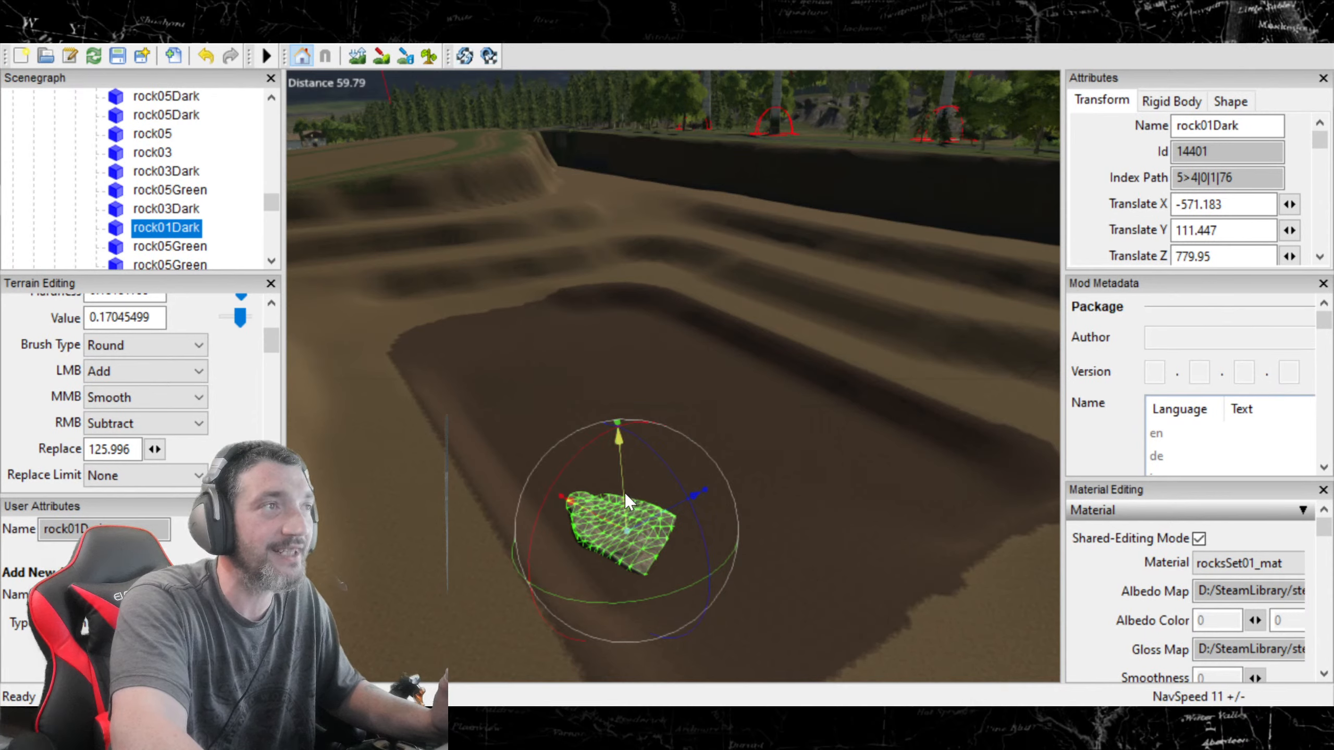
drag(633, 496, 625, 500)
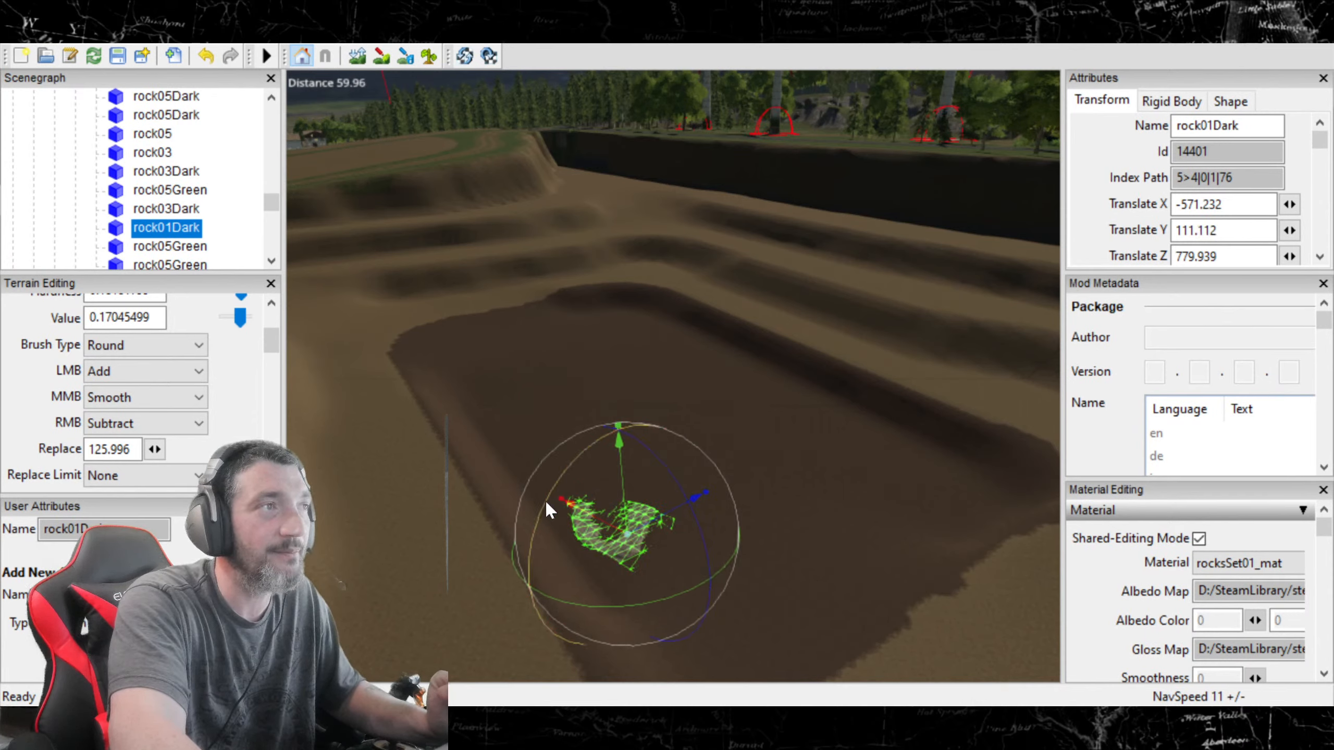
drag(540, 500, 542, 500)
click(773, 565)
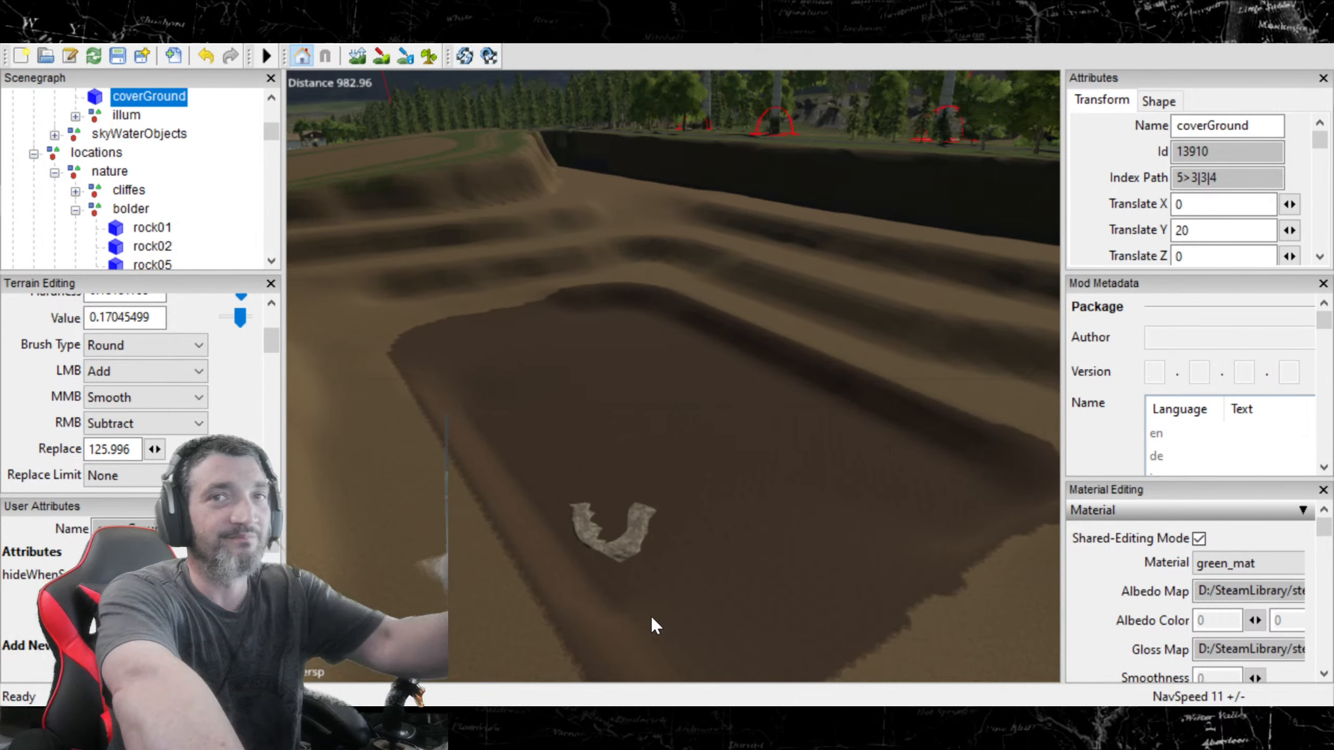
Step: Examine the half-buried boulder up close and from above, including how it sits against the pit slopes
alt+drag(484, 640, 490, 673)
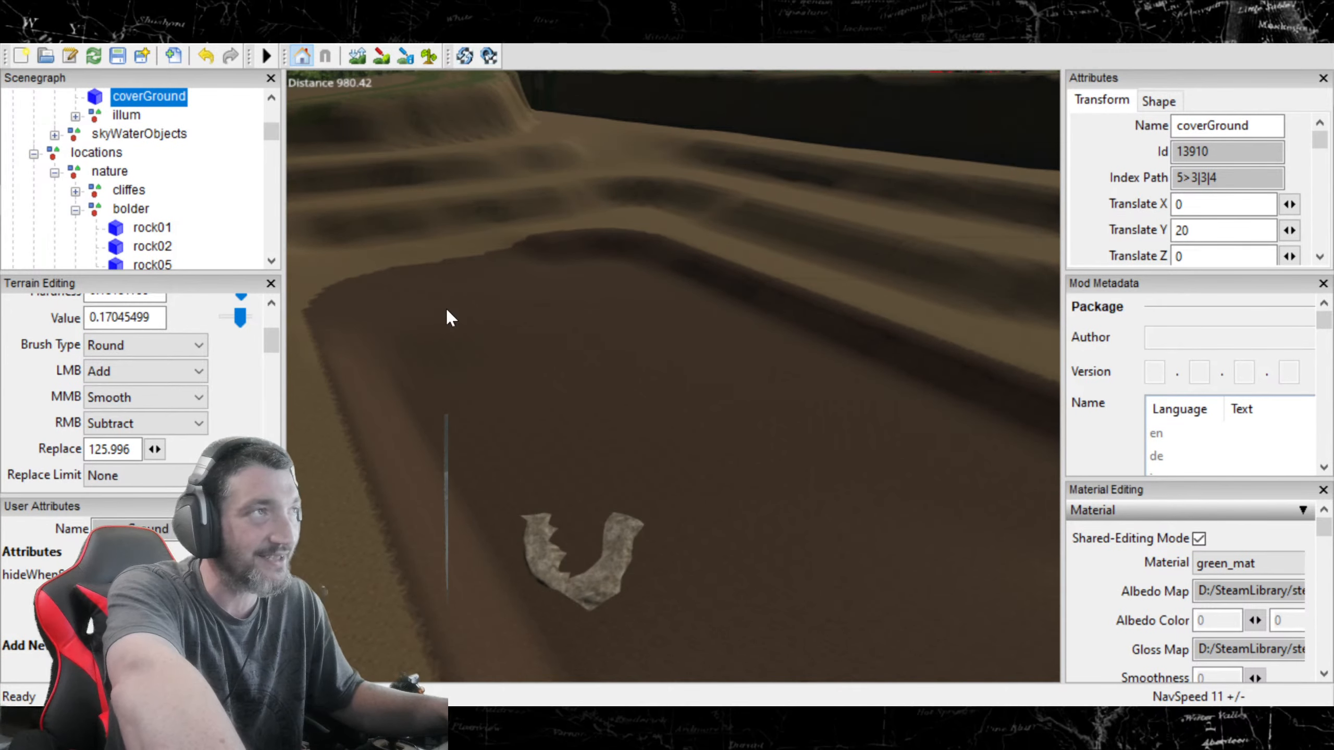
alt+drag(577, 473, 688, 637)
alt+drag(688, 496, 642, 256)
scroll(628, 456, up, 4)
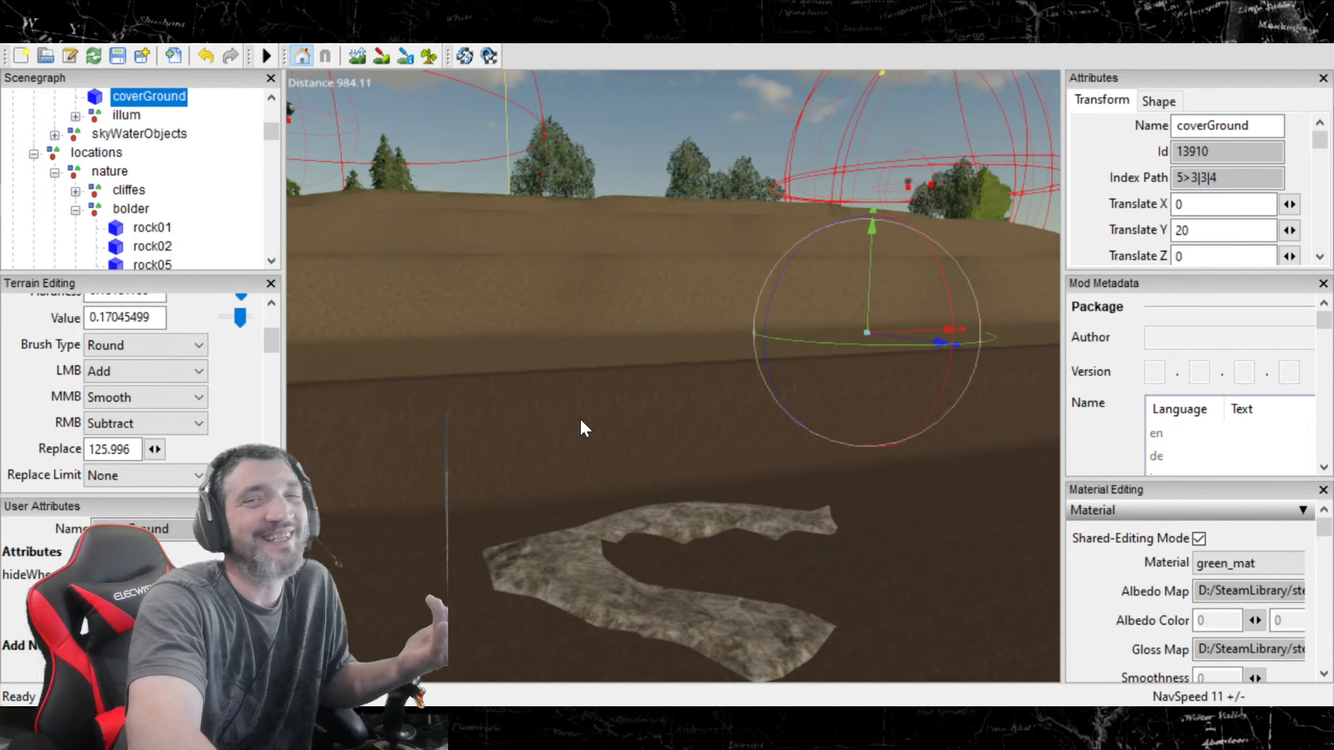
alt+drag(509, 311, 618, 215)
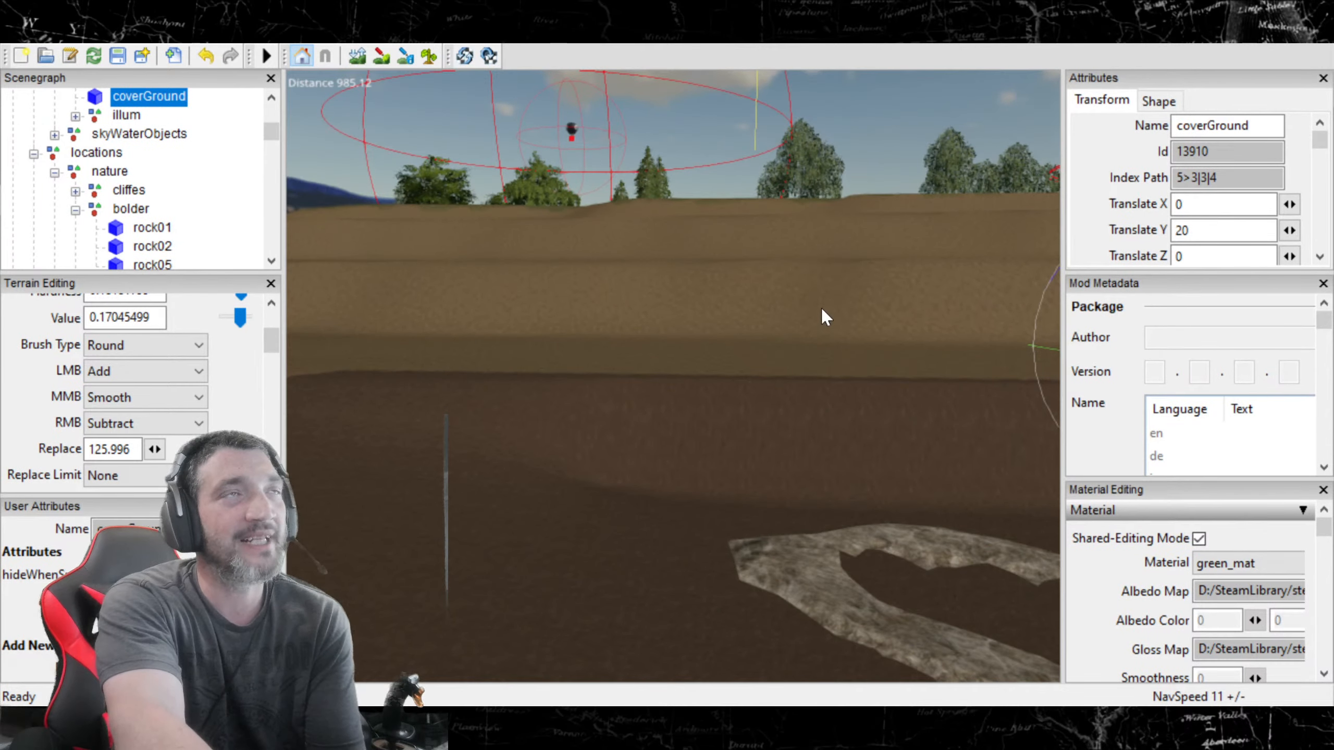
alt+drag(619, 231, 782, 207)
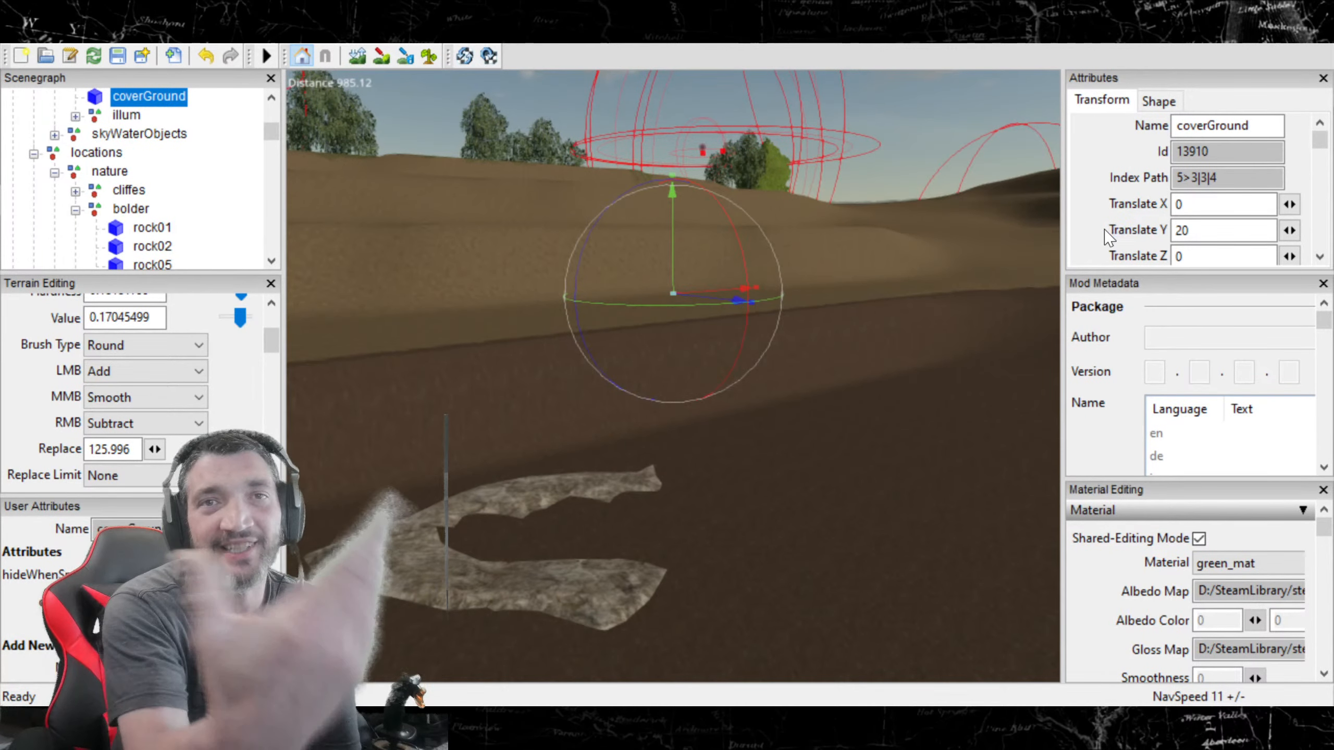
alt+drag(756, 349, 669, 626)
alt+drag(759, 638, 695, 420)
alt+drag(510, 251, 435, 134)
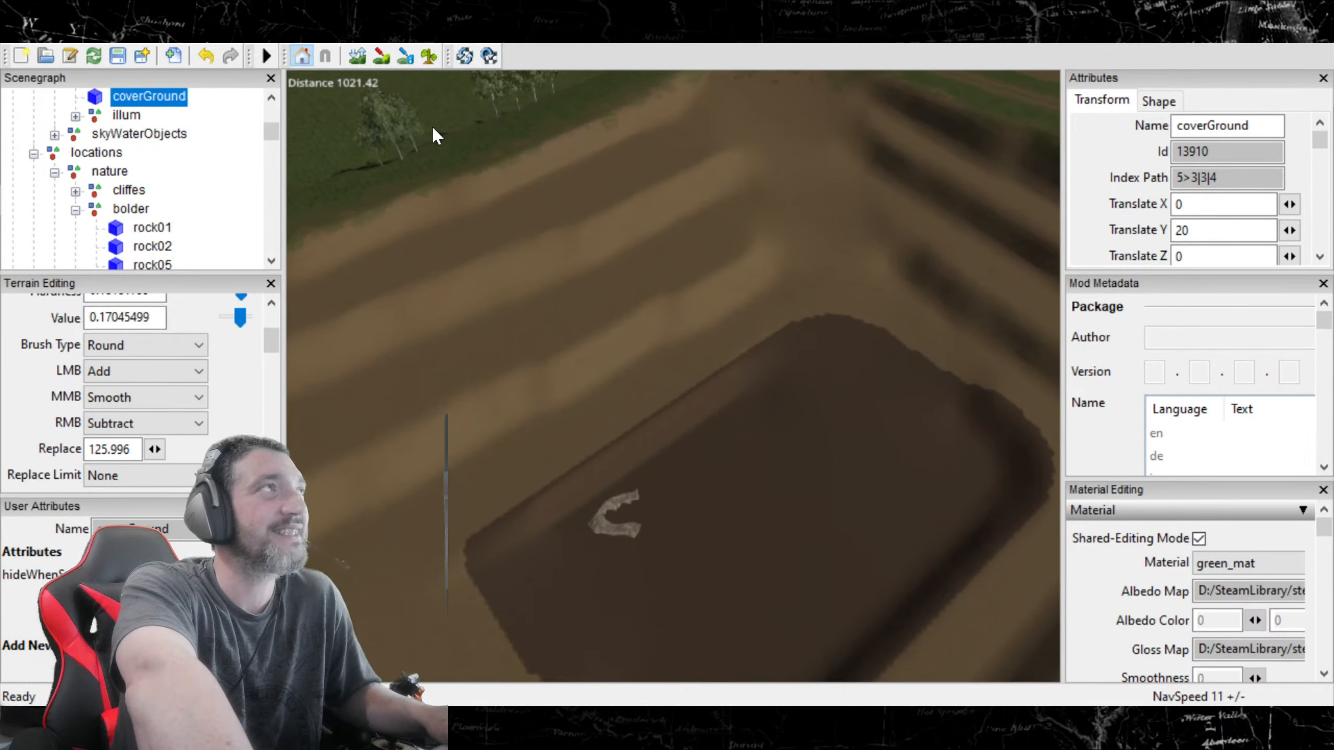
Step: Undo the boulder's rotations and lowering until it is back at about Y 113.7 above the pit floor
click(206, 60)
alt+drag(654, 310, 473, 273)
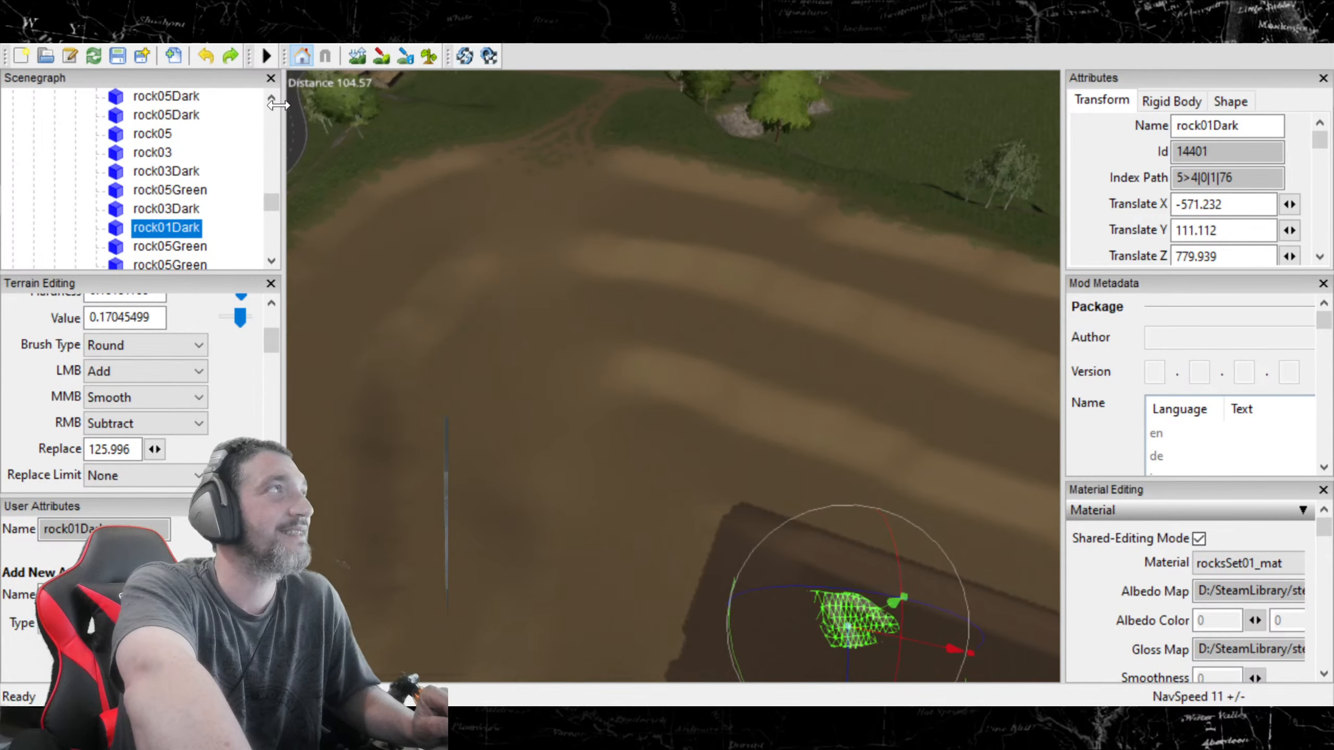
click(206, 57)
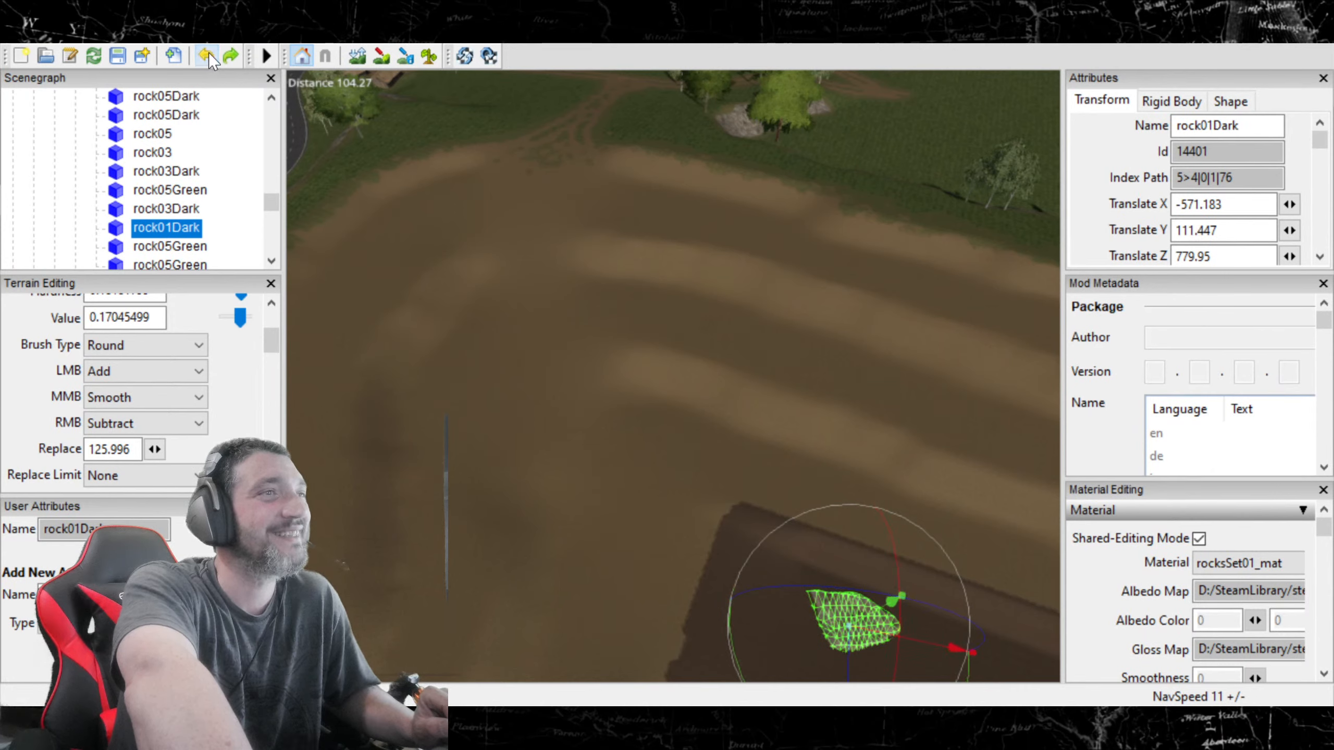
click(208, 55)
click(207, 55)
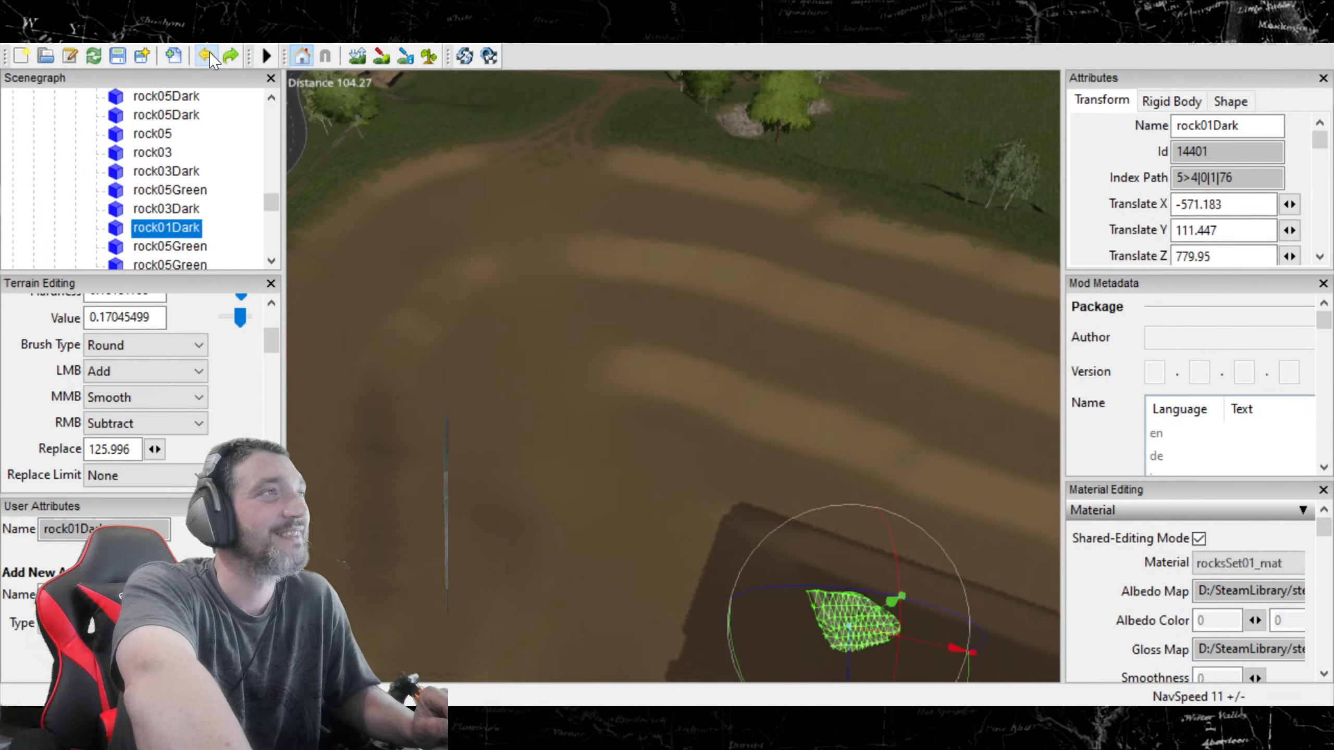
click(208, 55)
click(207, 55)
click(208, 54)
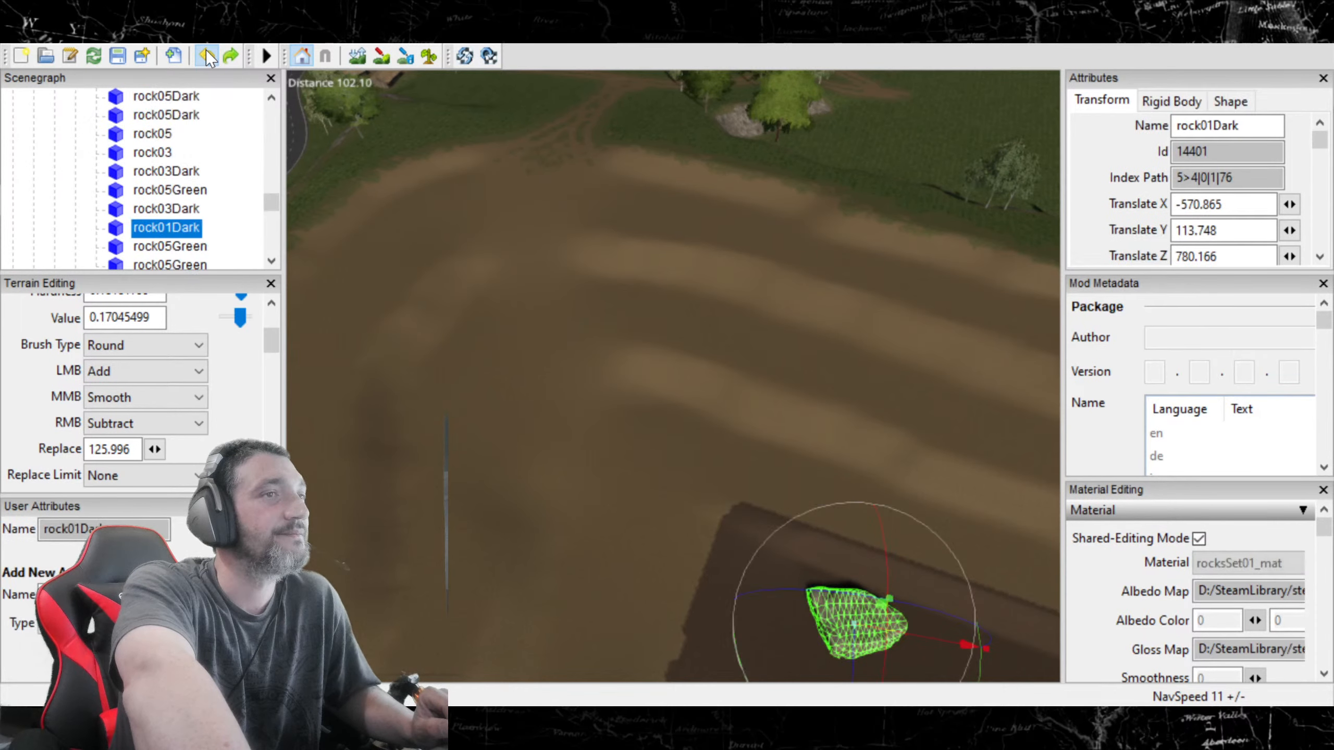
click(399, 210)
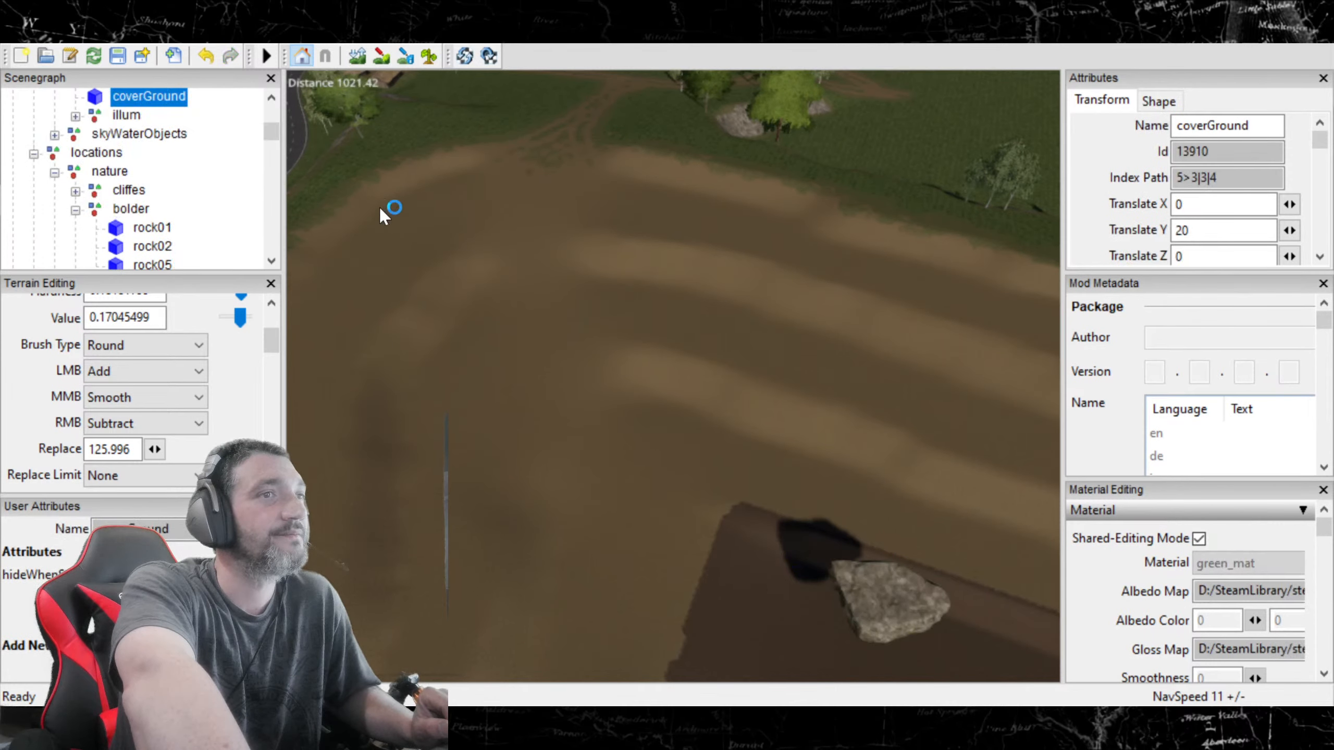
Step: Undo the boulder's moves into the pit and along the rim, returning it to X -792.486, Z 749.044
click(207, 53)
click(206, 53)
key(f)
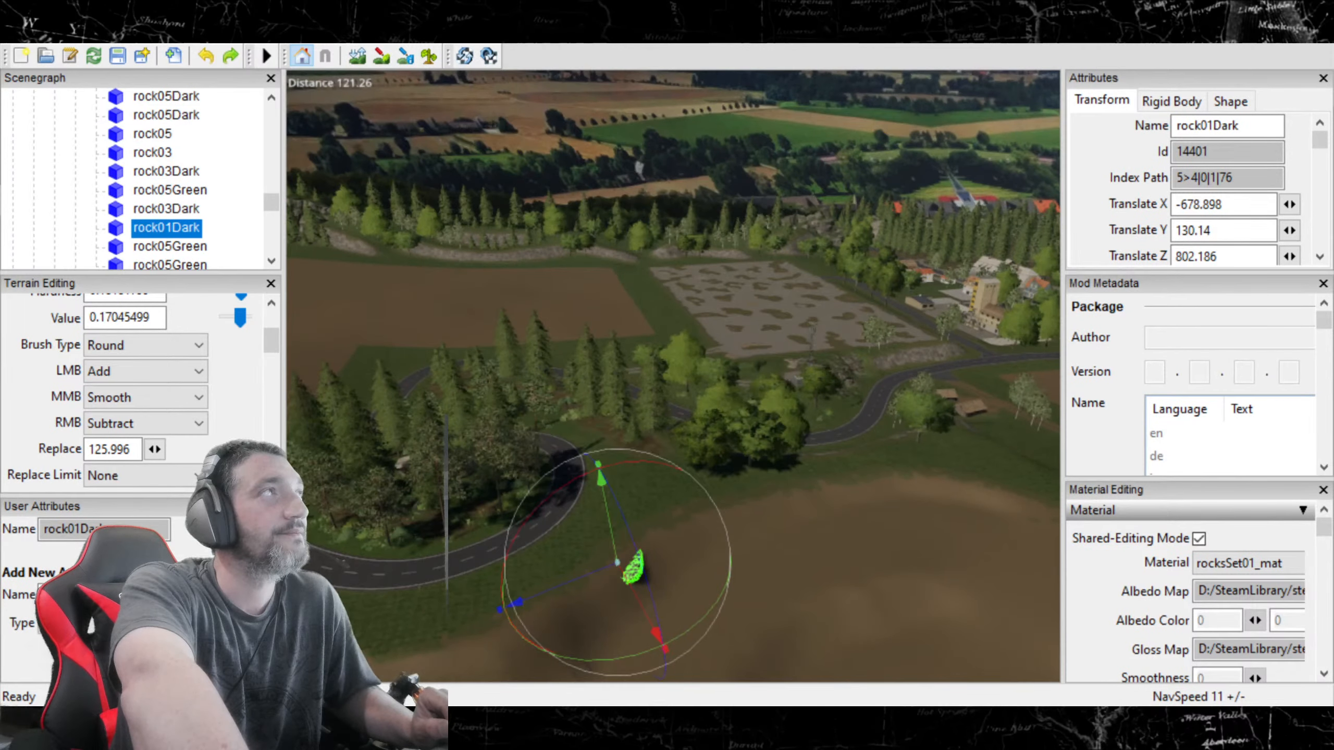
click(206, 54)
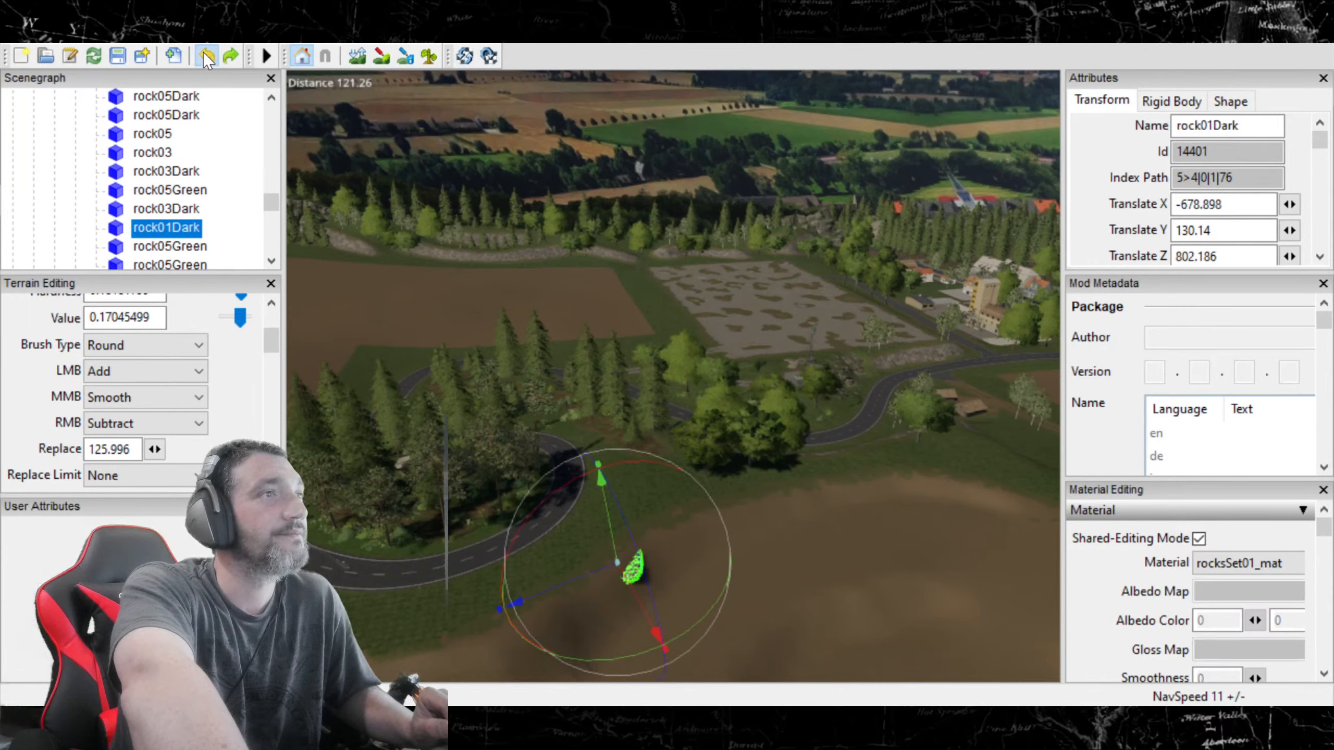
click(207, 55)
click(206, 55)
click(206, 55)
click(206, 55)
click(207, 55)
click(207, 54)
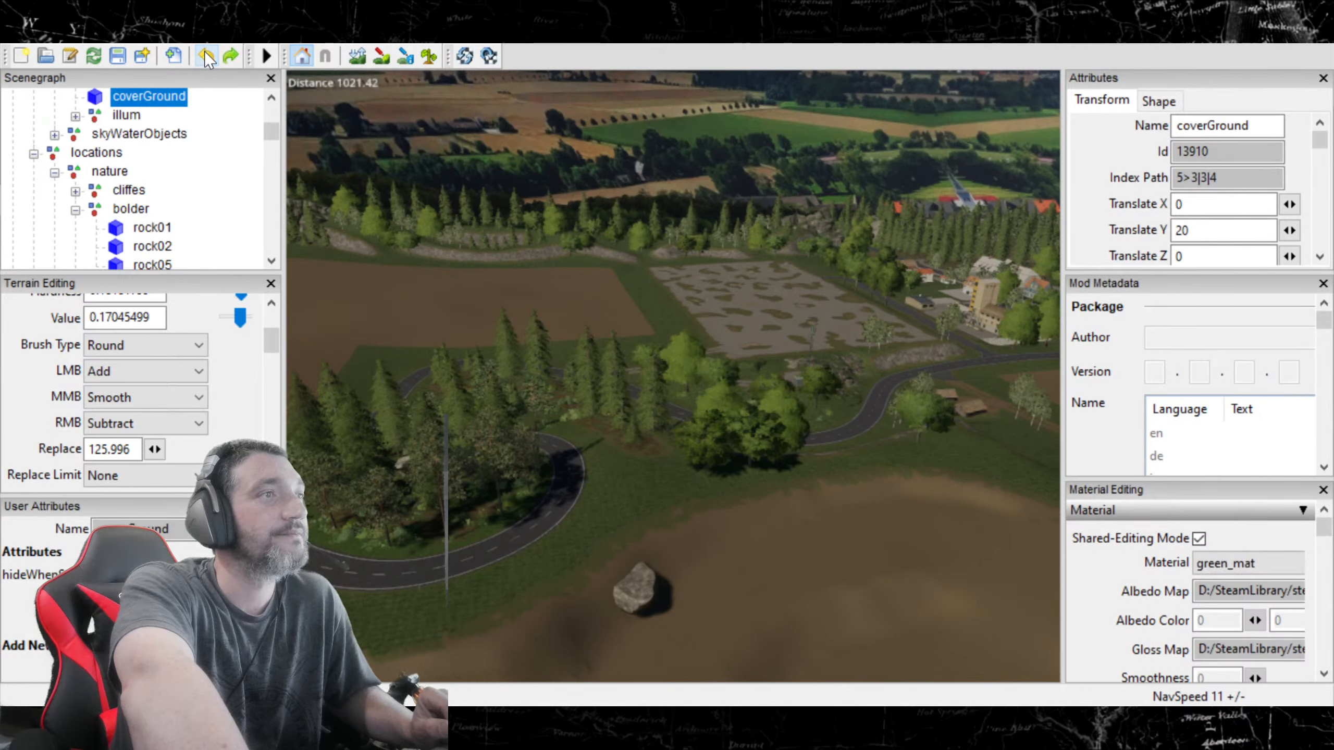
click(207, 55)
click(206, 55)
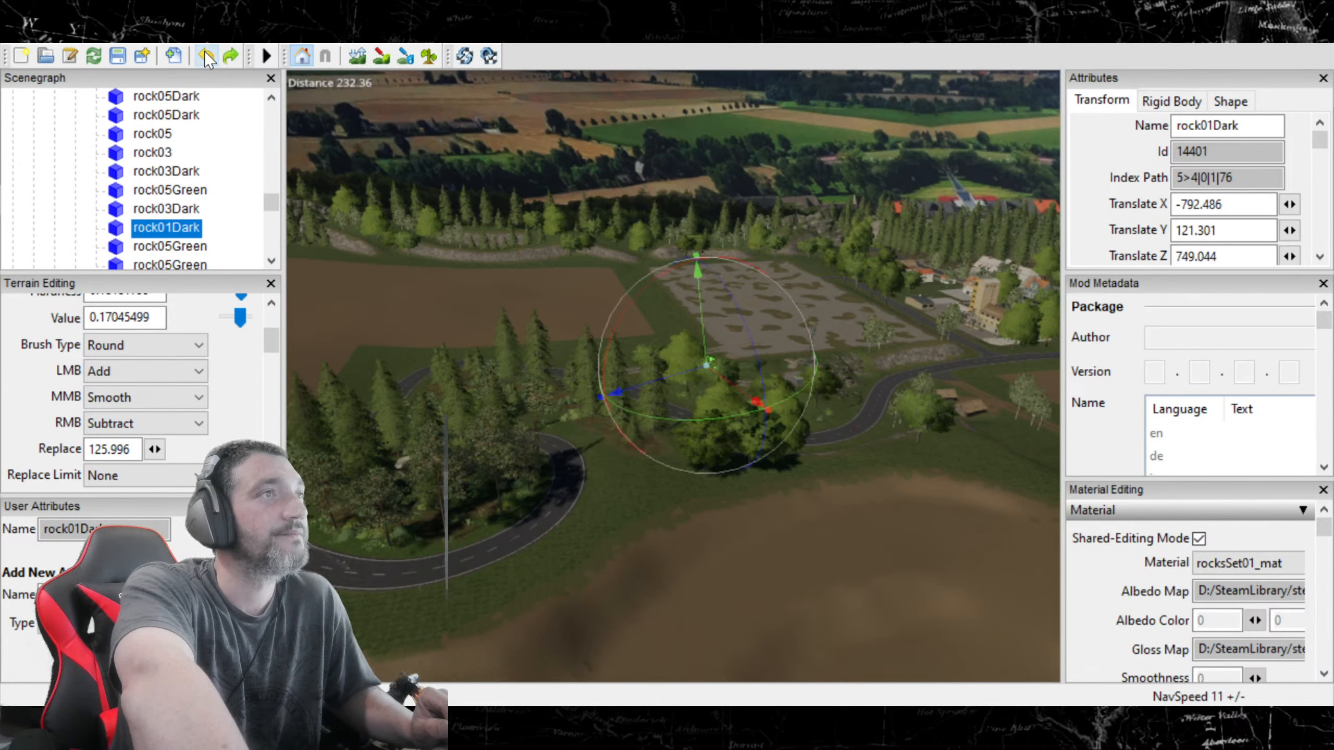
Step: Undo the duplication of the rock01Dark boulder at its original place beside the dirt track
right_drag(786, 374, 453, 482)
scroll(887, 365, up, 5)
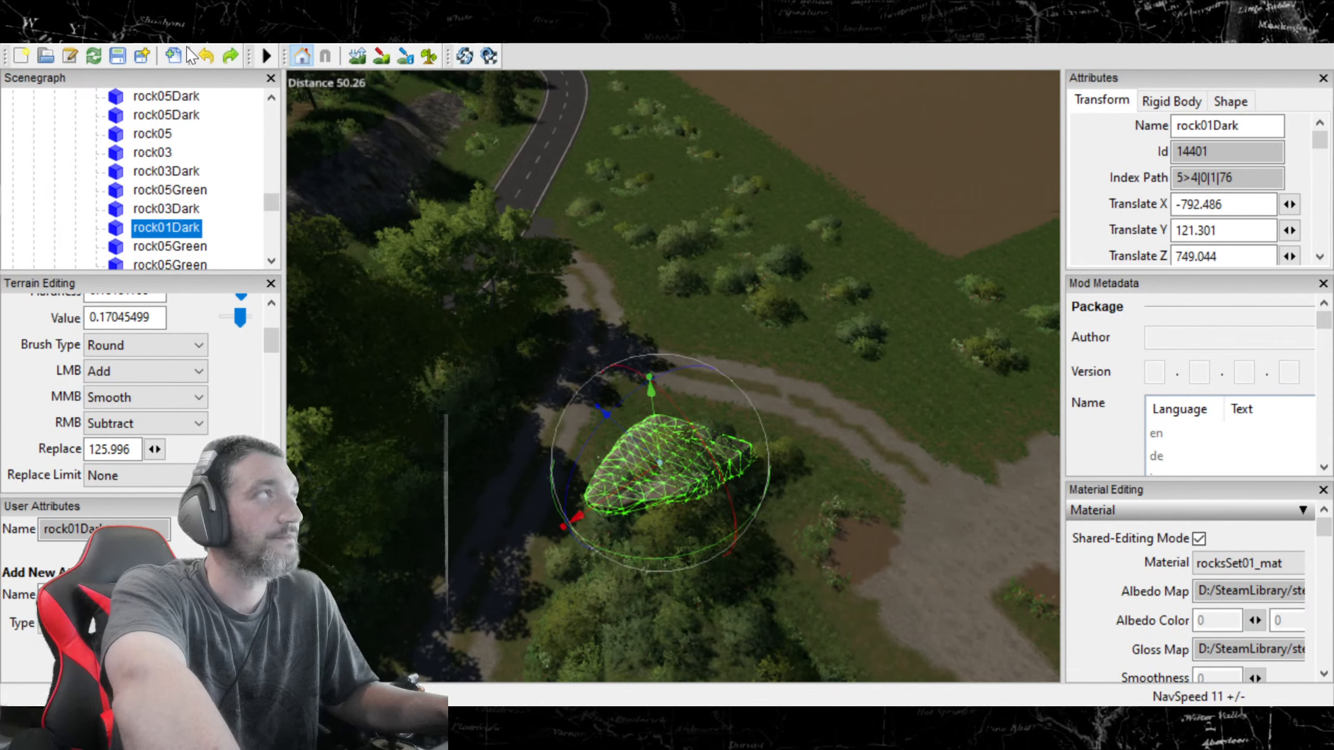
click(204, 56)
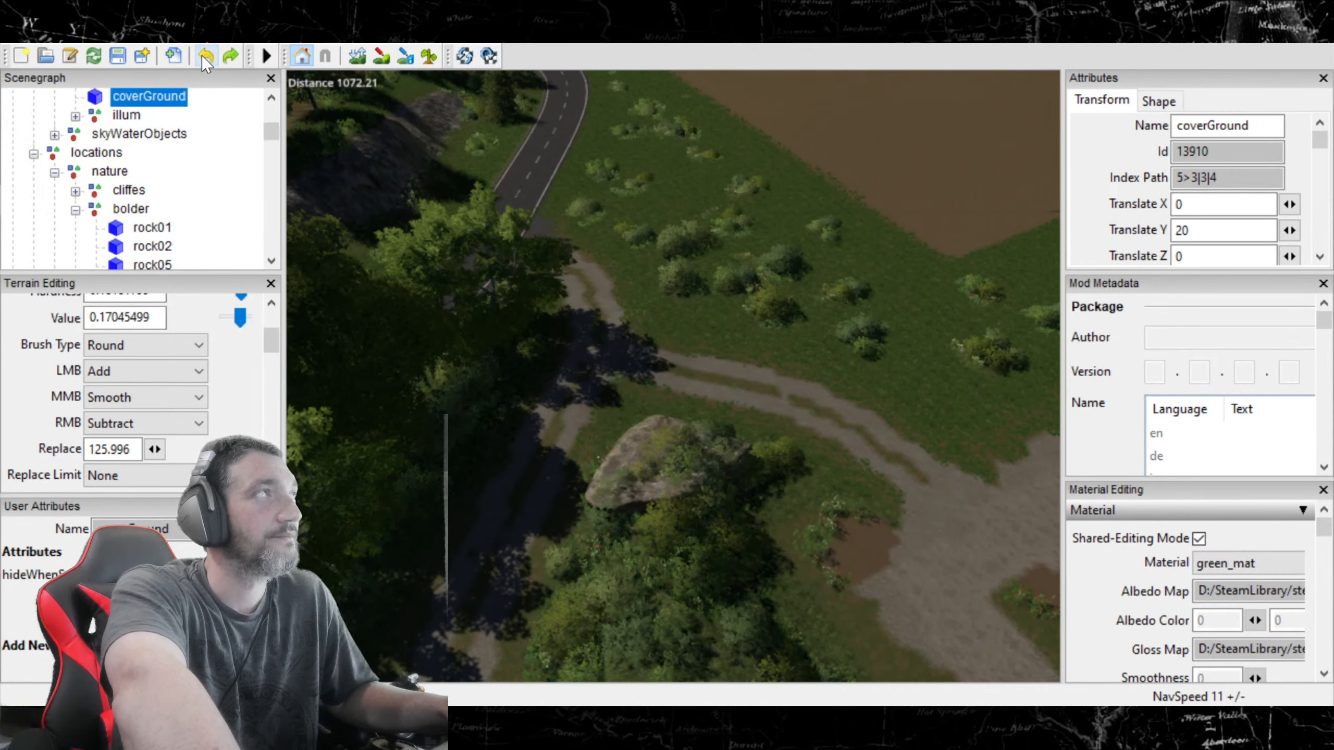
click(204, 55)
click(204, 55)
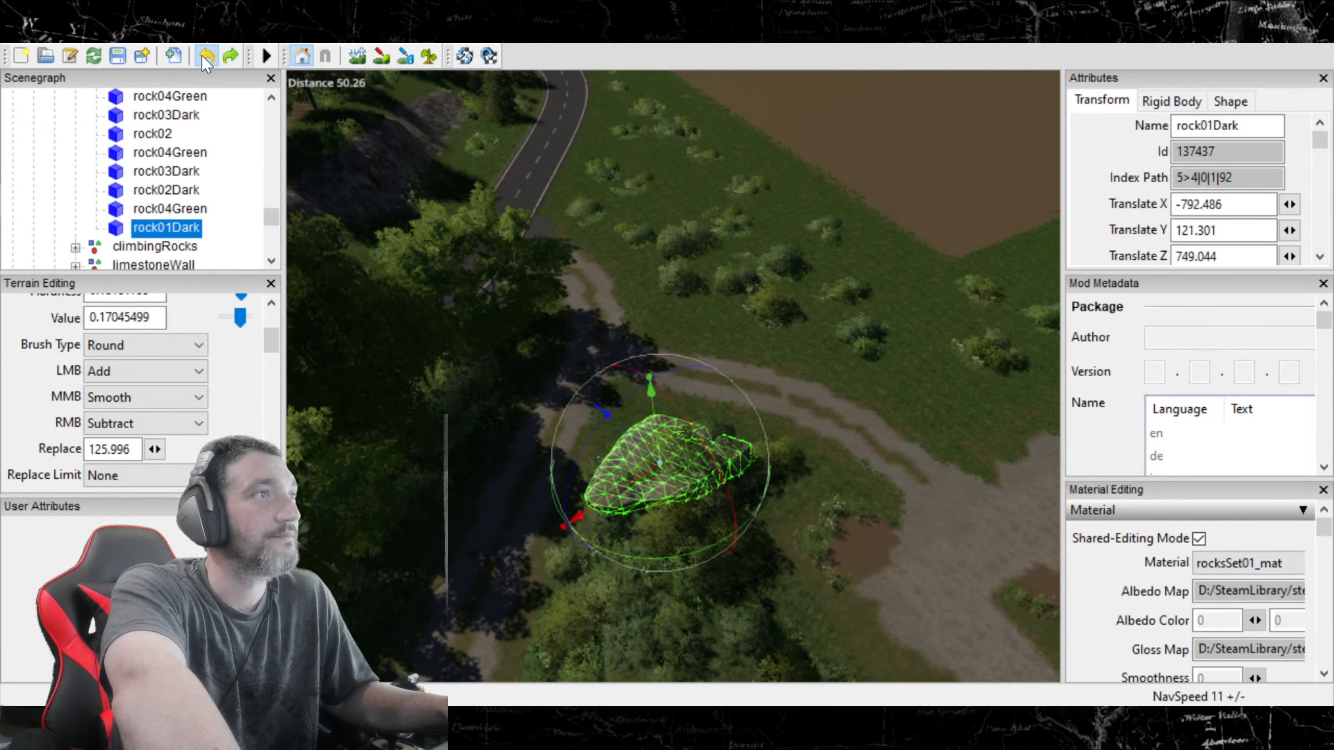
click(204, 56)
click(205, 56)
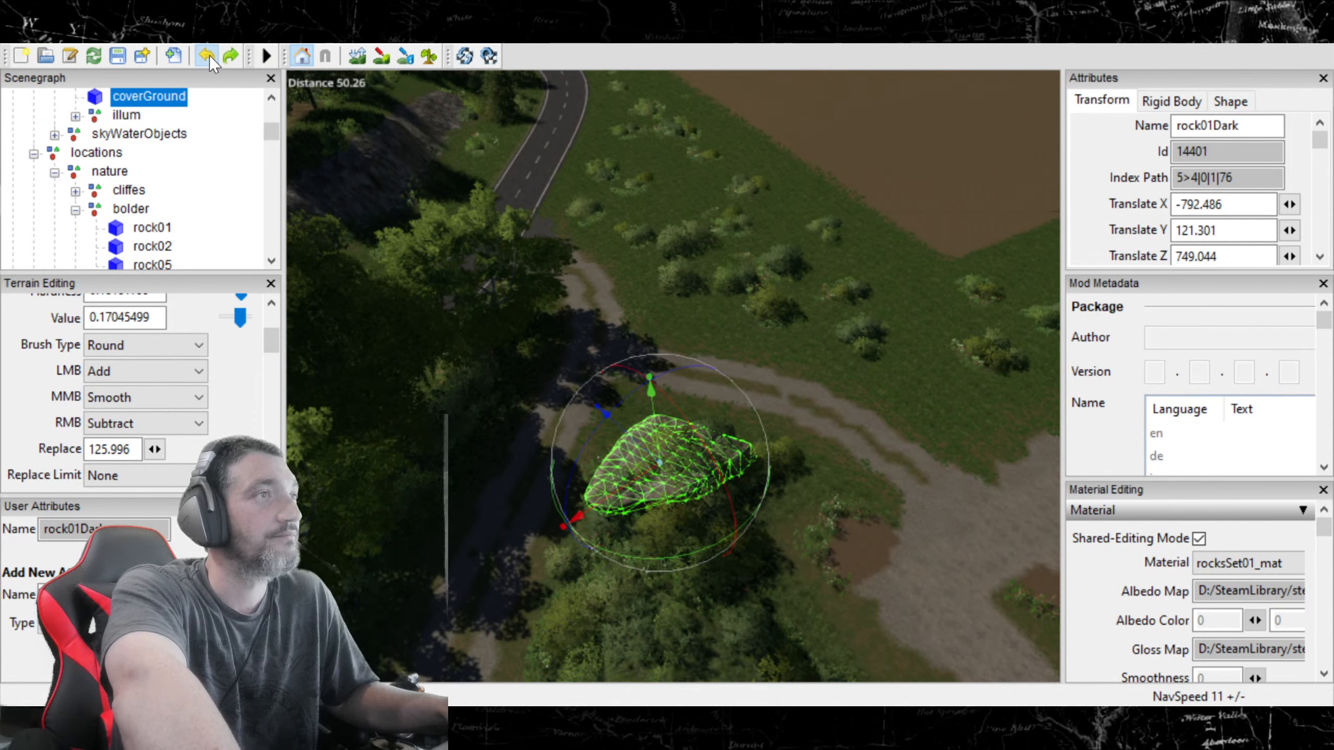
Step: Set the painting texture layer to roughDirt03 and start painting it over the mud on the pit's side slope
right_drag(486, 266, 197, 125)
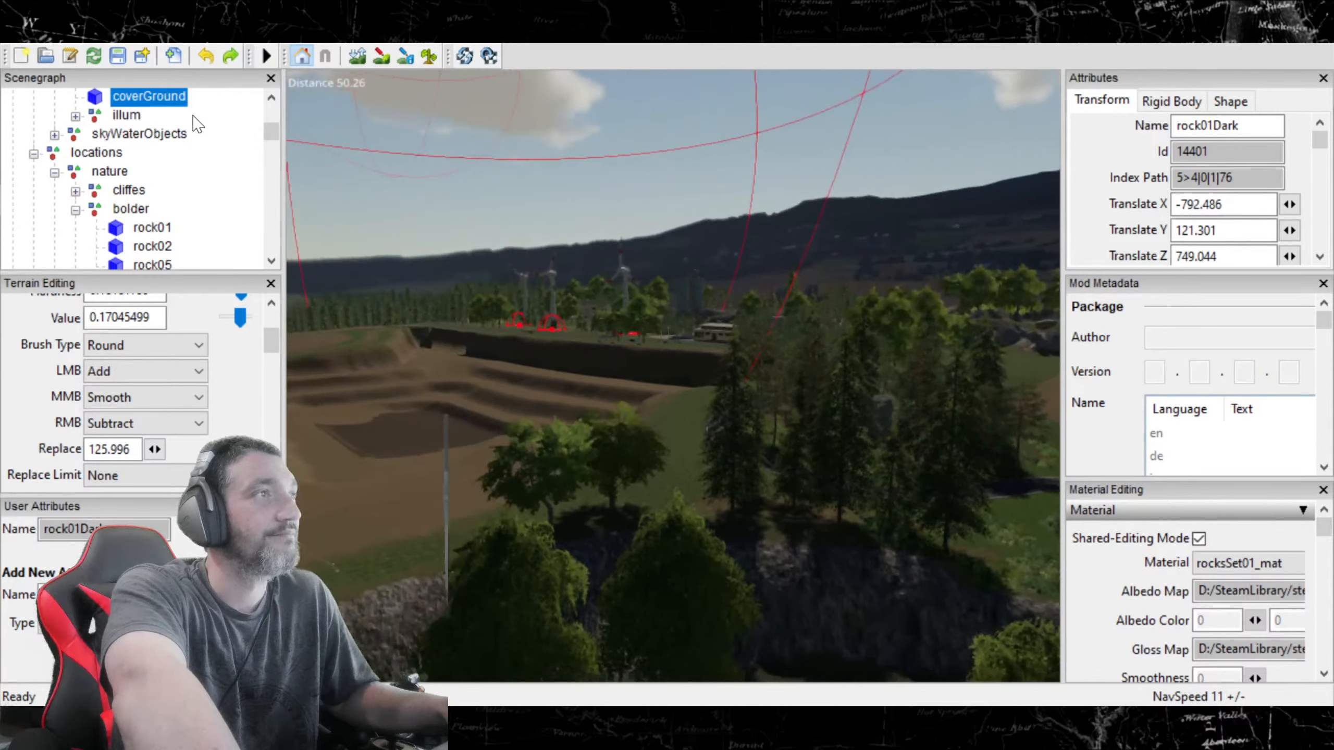
mouse_move(462, 347)
right_down()
mouse_move(494, 326)
mouse_move(373, 272)
mouse_move(423, 321)
mouse_move(380, 365)
mouse_move(453, 371)
mouse_move(464, 359)
right_up()
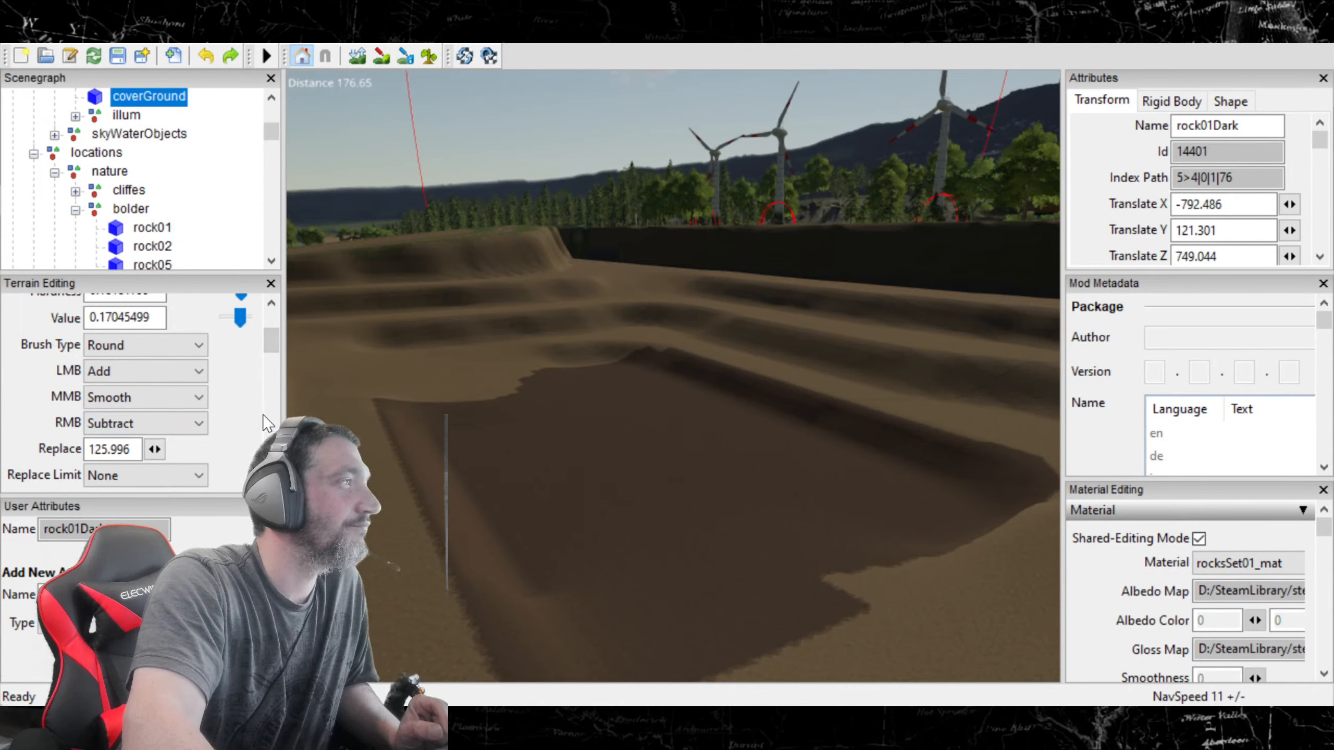
scroll(265, 423, down, 2)
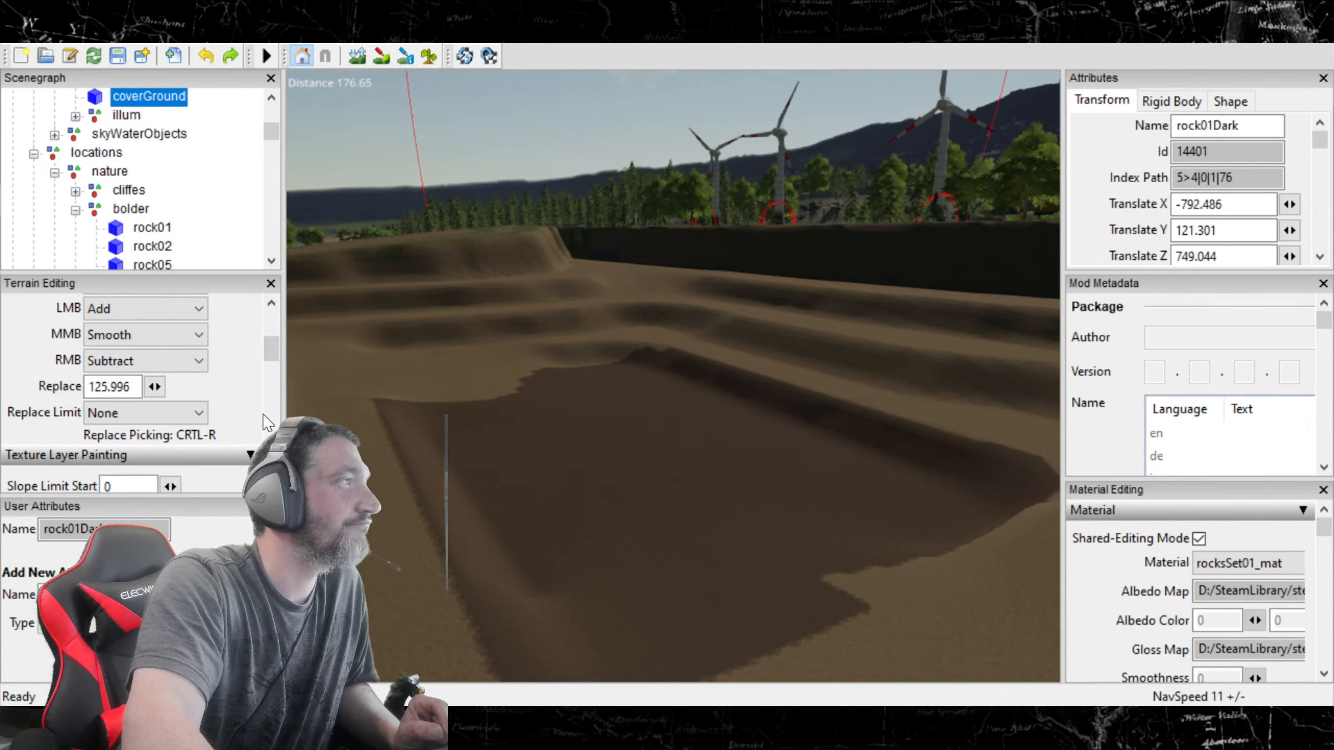
scroll(266, 423, down, 2)
click(194, 475)
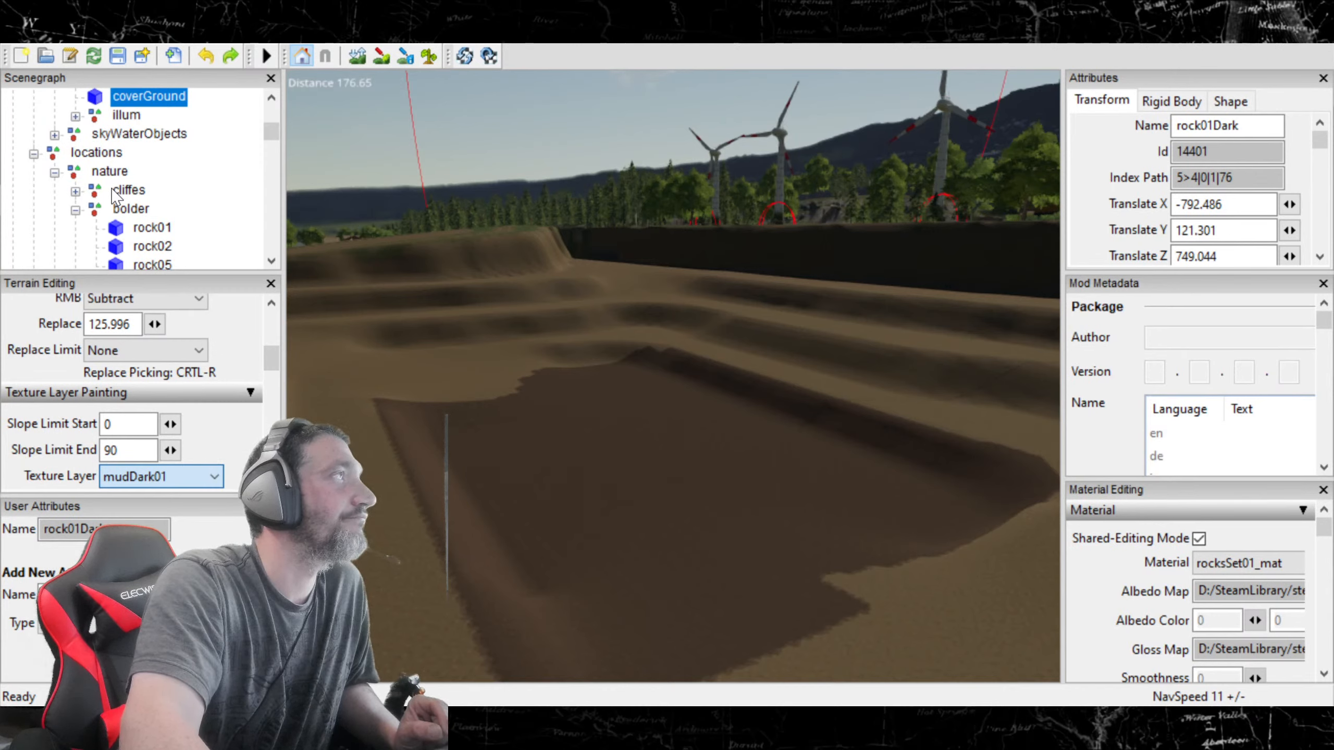
click(157, 183)
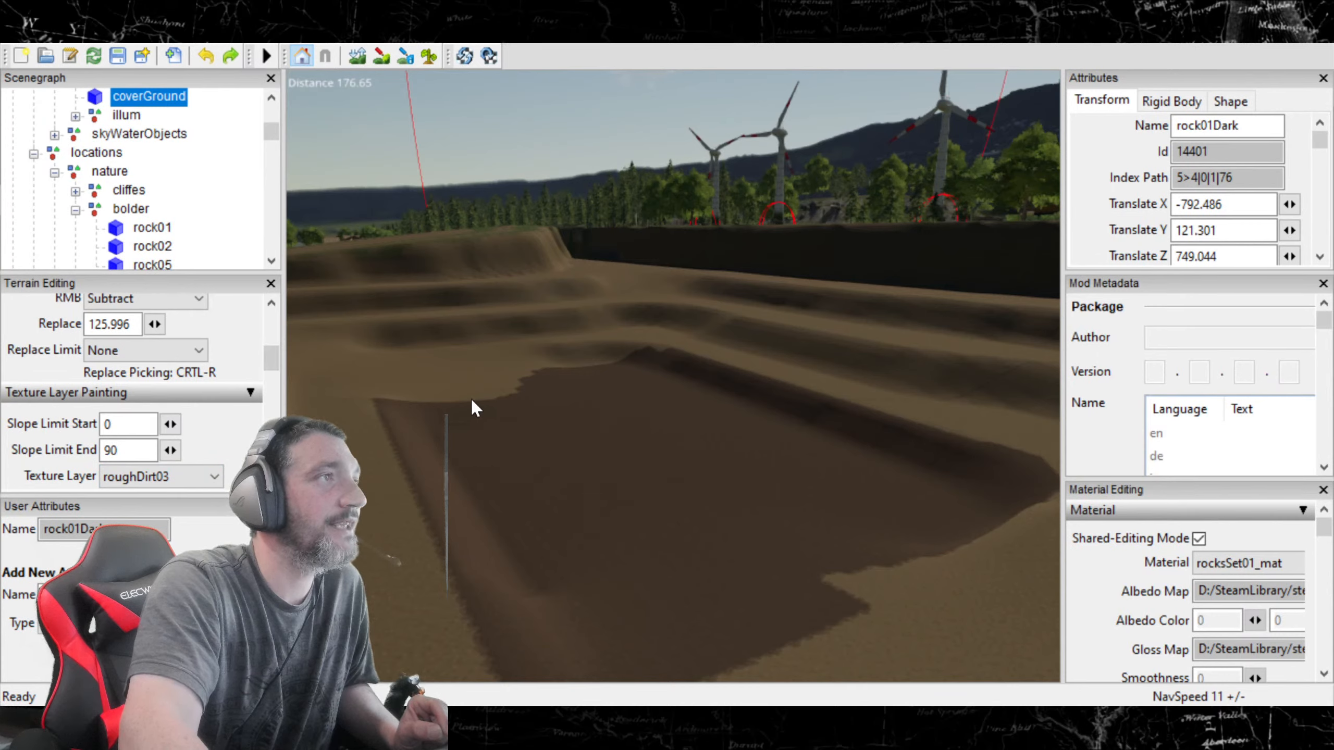
click(382, 55)
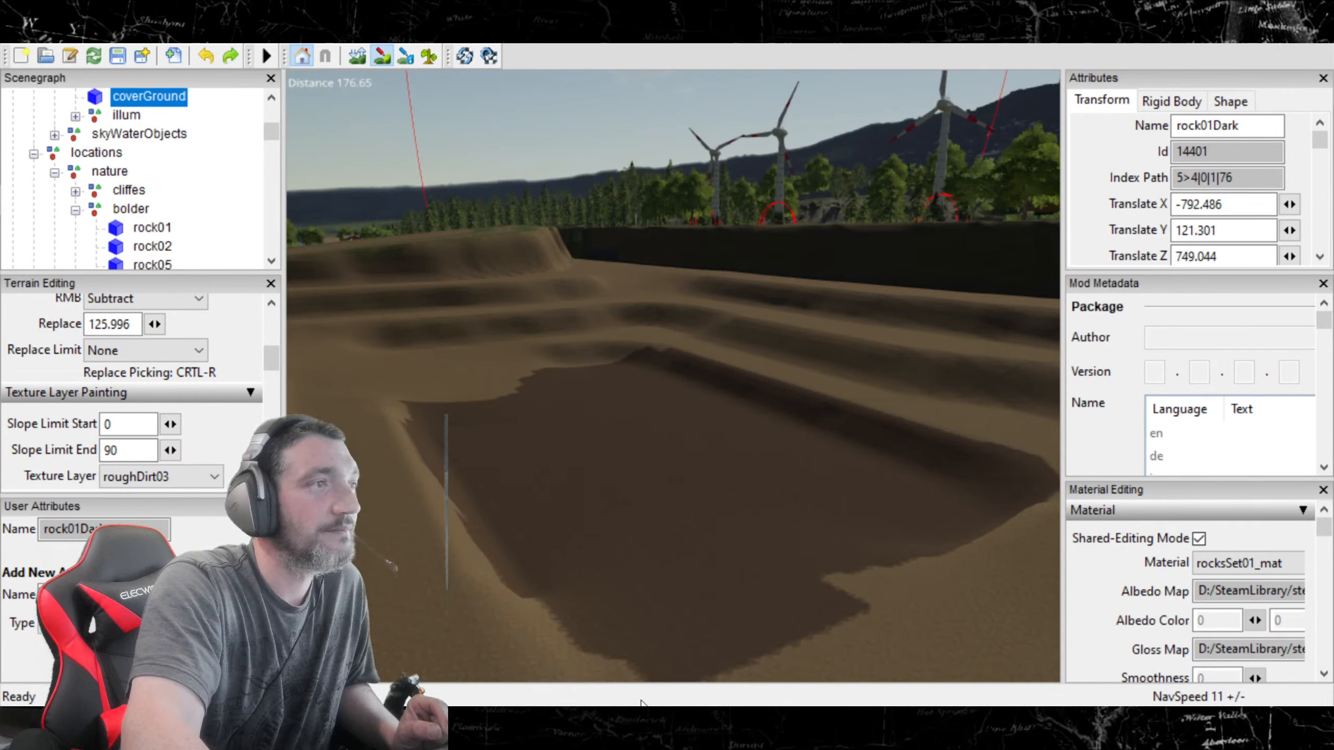
Step: Paint roughDirt03 along the near edge and the opposite side slope to trim the mud-covered area
mouse_move(656, 651)
mouse_down()
mouse_move(813, 683)
mouse_move(852, 629)
mouse_up()
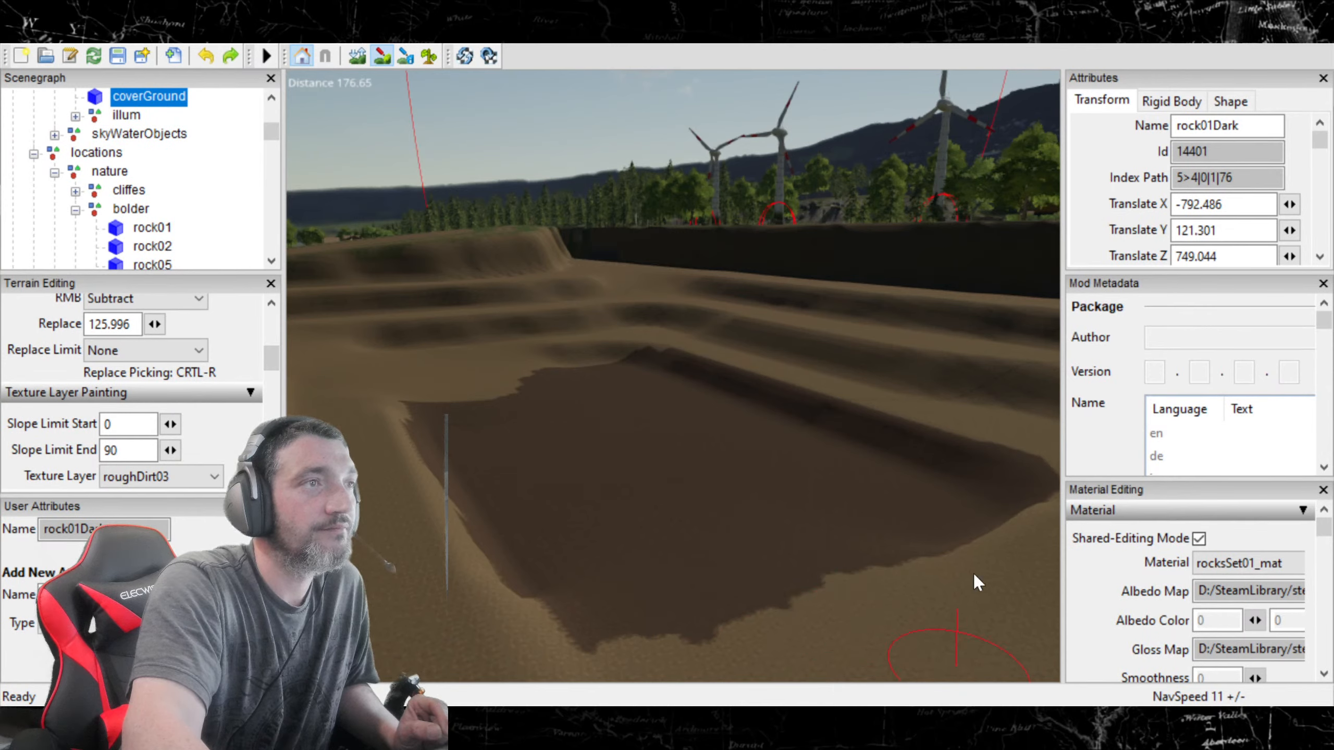
mouse_move(1046, 525)
mouse_down()
mouse_move(1047, 444)
mouse_move(1026, 459)
mouse_move(1025, 508)
mouse_up()
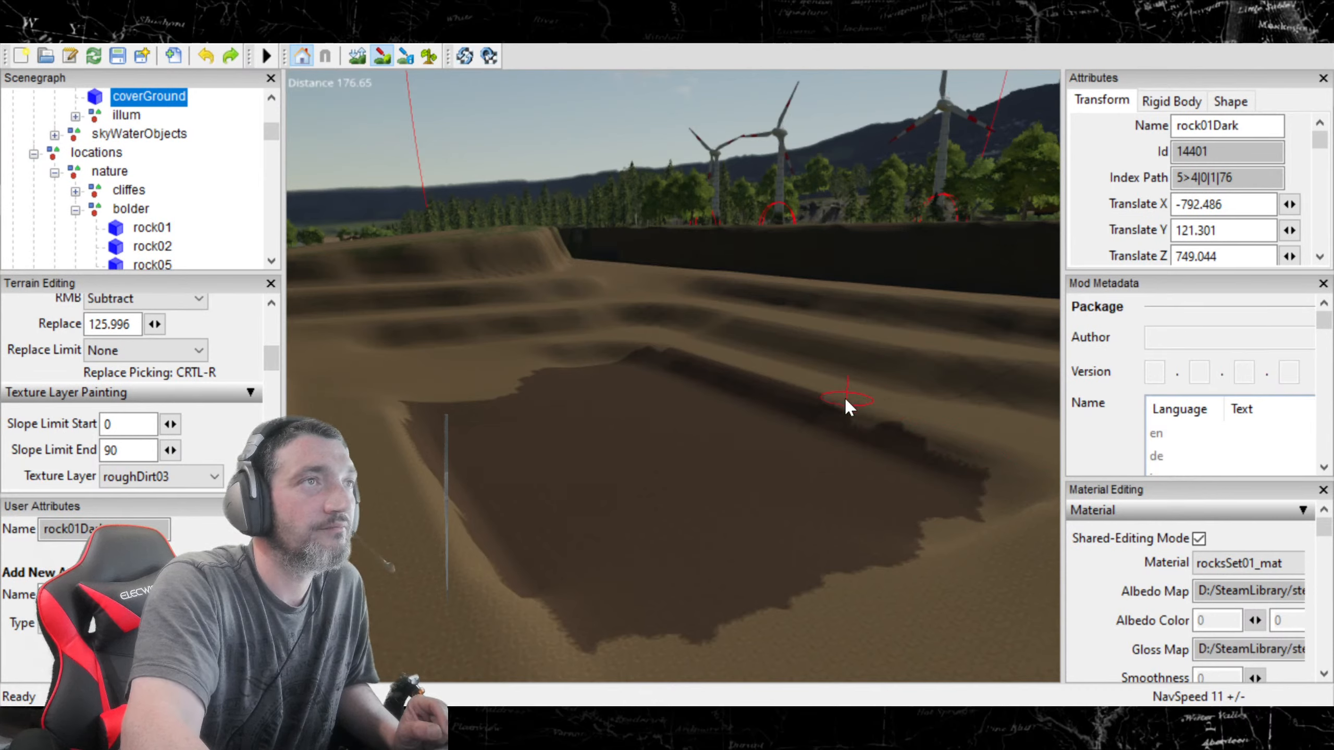
click(774, 385)
mouse_move(726, 370)
mouse_down()
mouse_move(834, 424)
mouse_move(773, 413)
mouse_up()
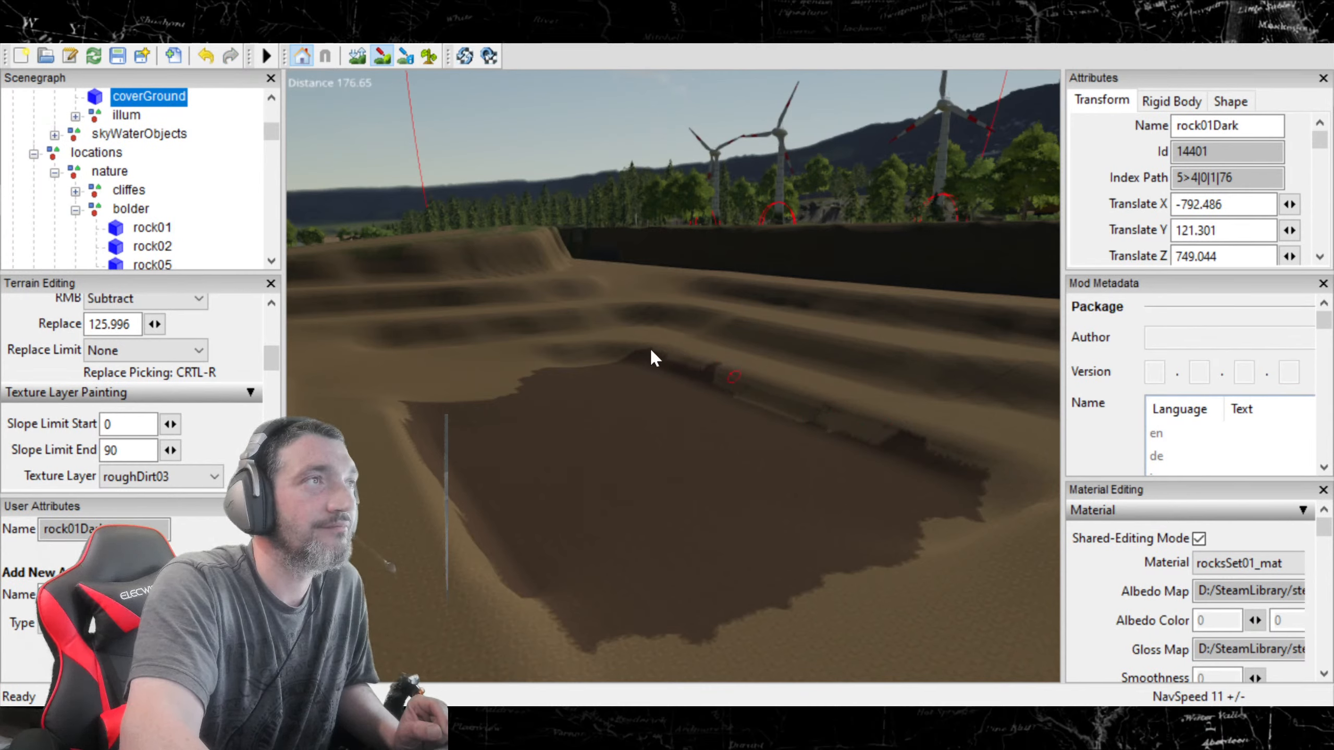
Step: Dab irregular roughDirt03 patches over the mud at the pit floor's far corner, centre and side
mouse_move(623, 357)
mouse_down()
mouse_move(571, 374)
mouse_move(601, 412)
mouse_up()
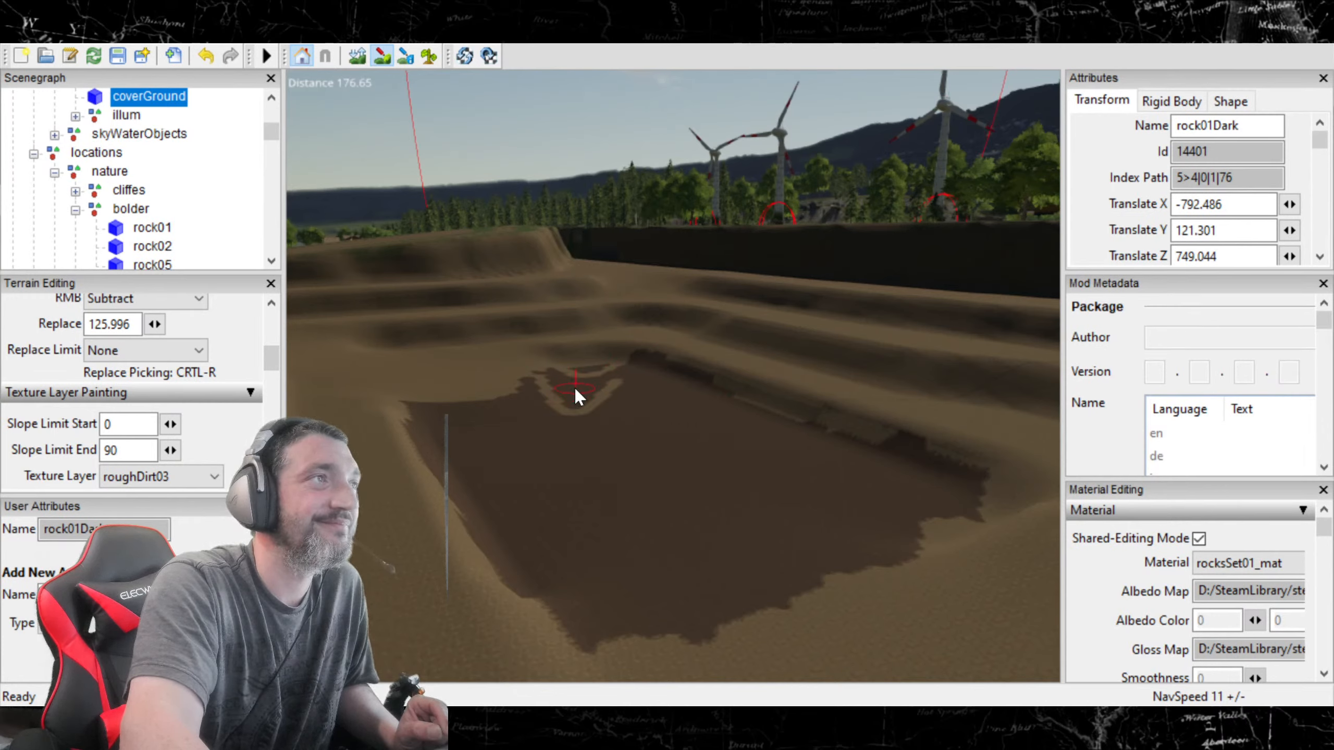
click(681, 449)
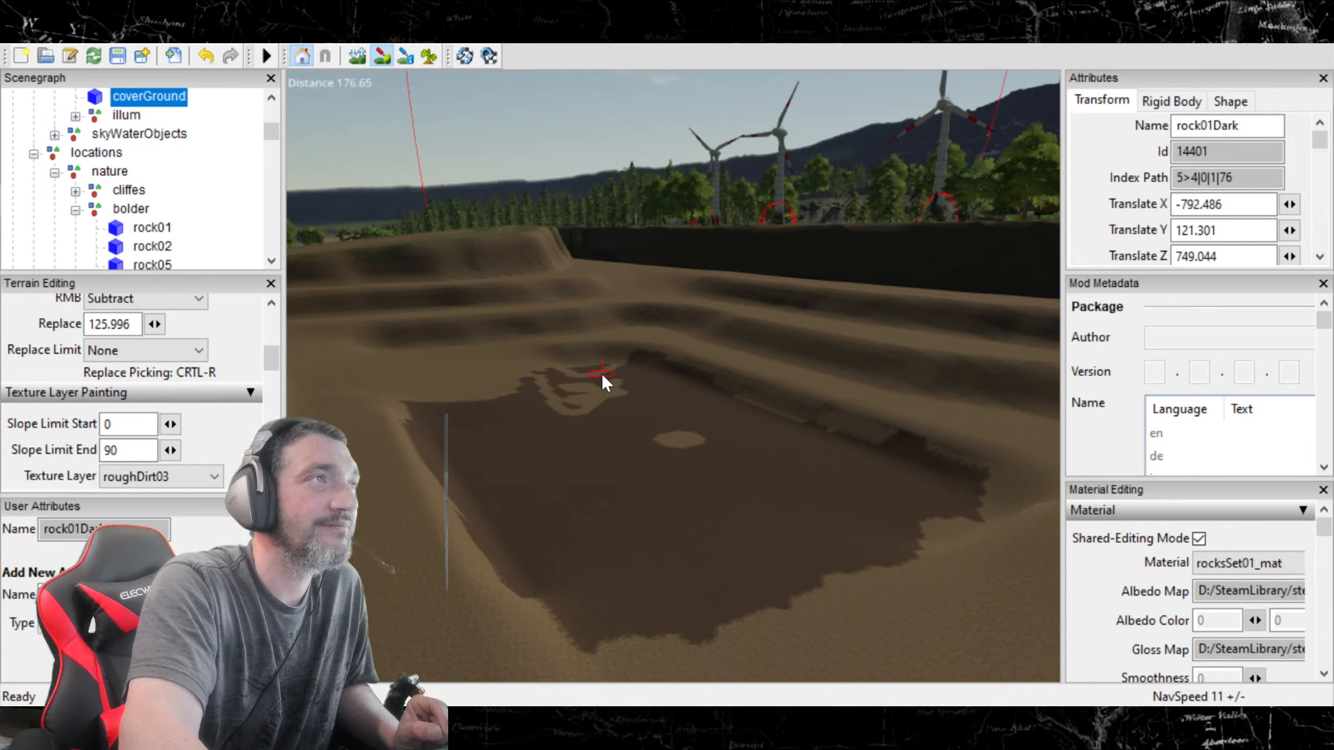
click(558, 377)
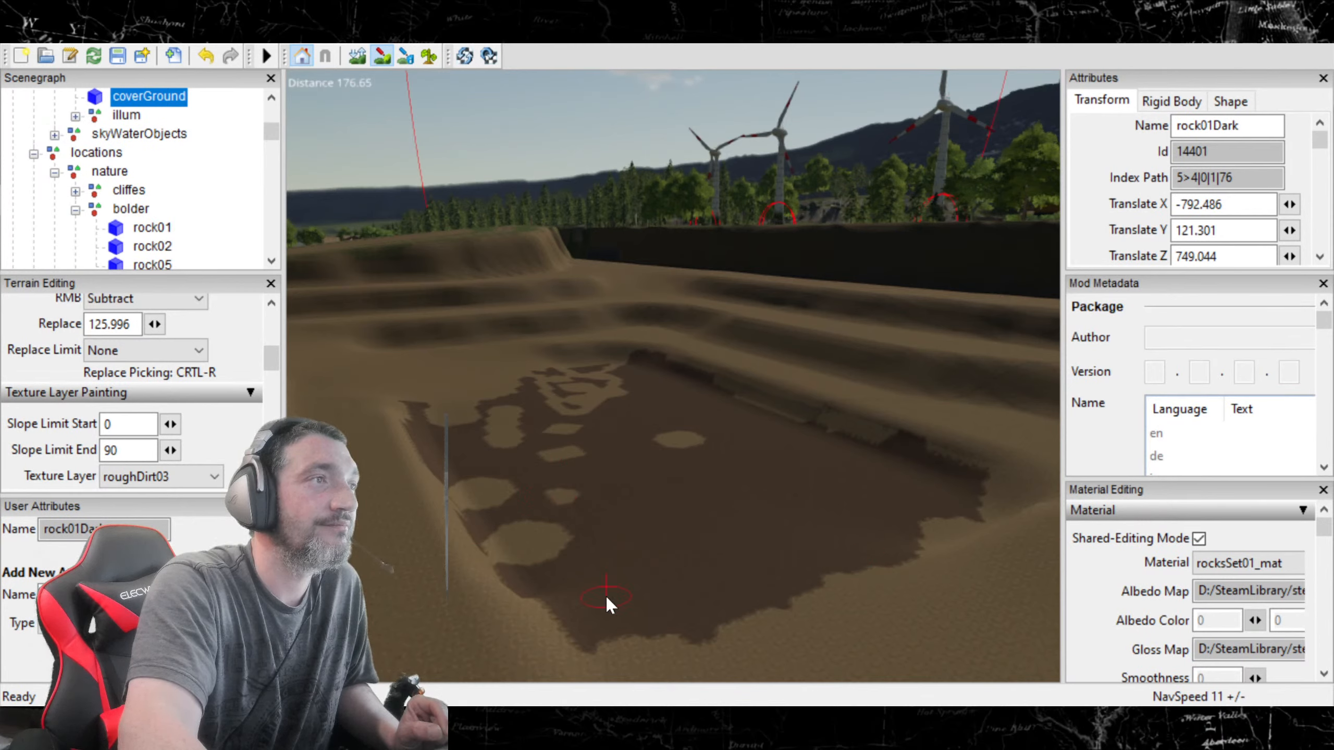
click(592, 633)
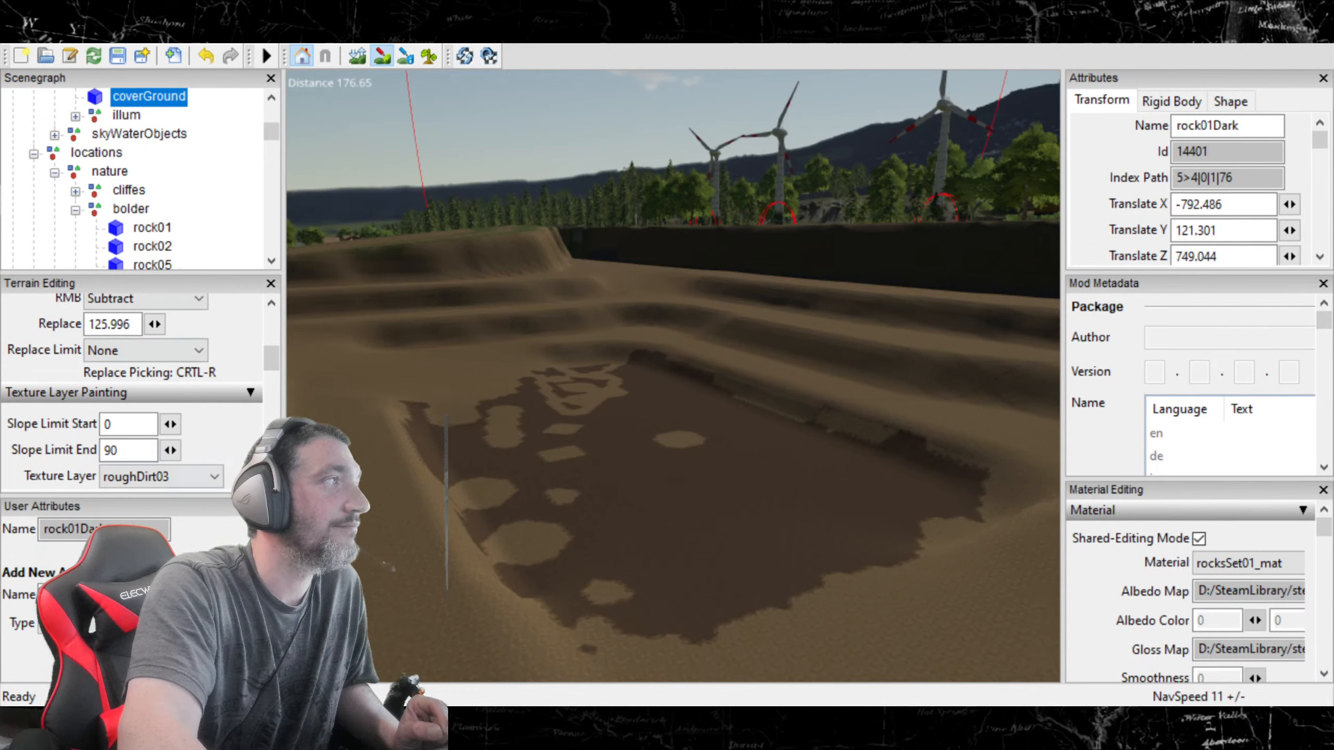
Step: Switch the brush type to Square and dab angular roughDirt03 patches of varying size over the mud on the pit floor
scroll(276, 372, up, 2)
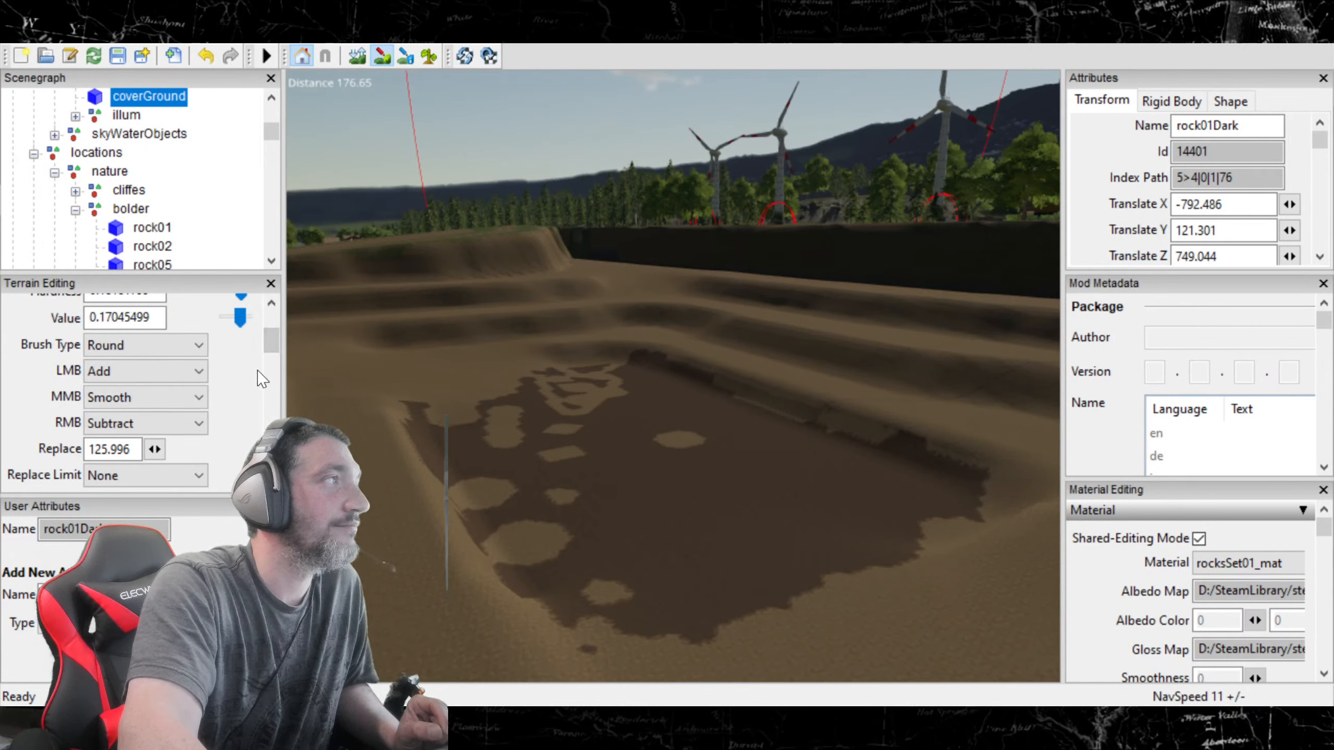
scroll(269, 362, up, 3)
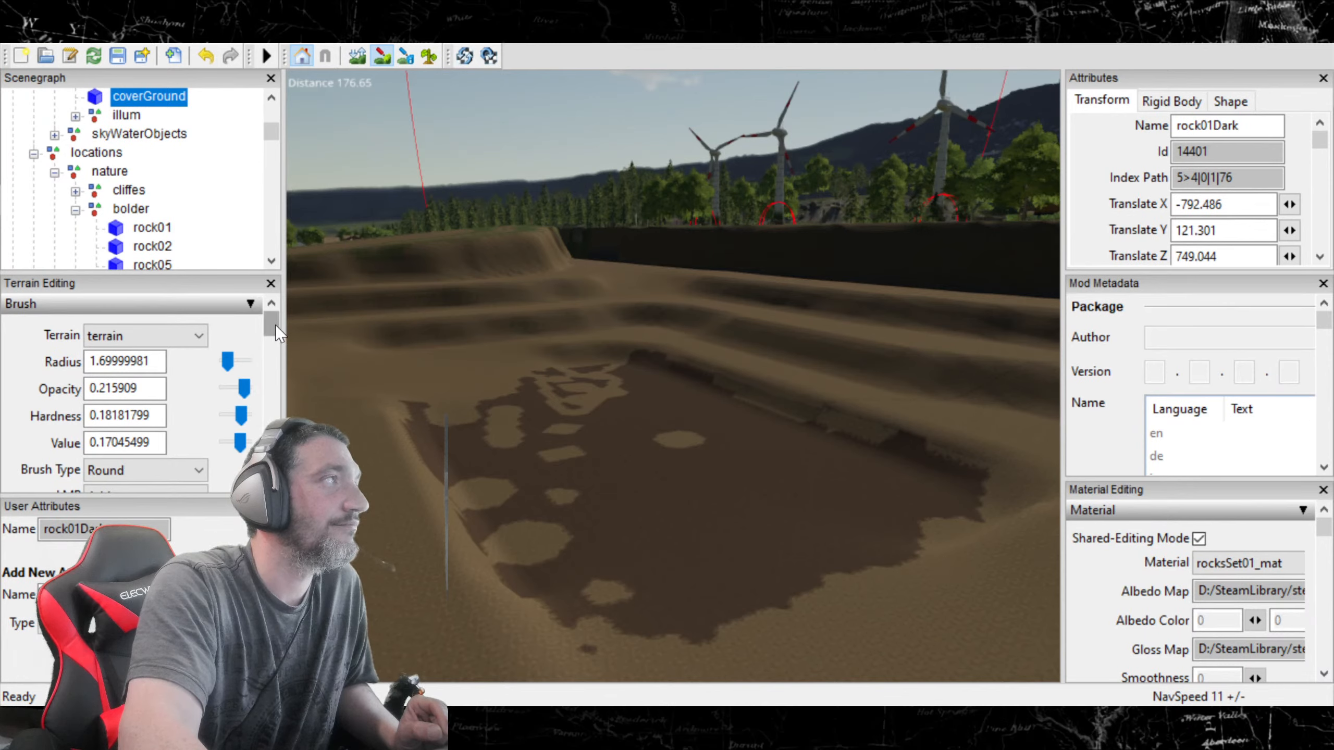
click(251, 304)
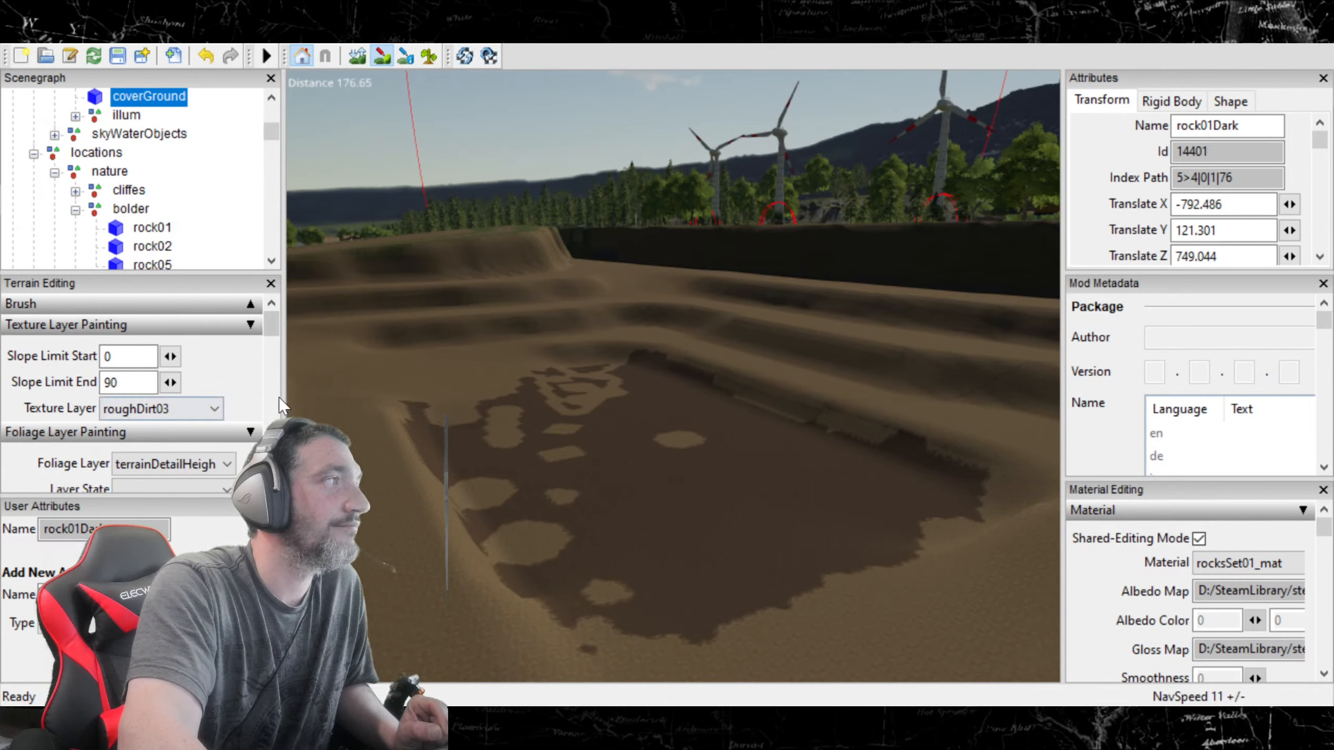
scroll(275, 360, down, 1)
scroll(275, 360, up, 1)
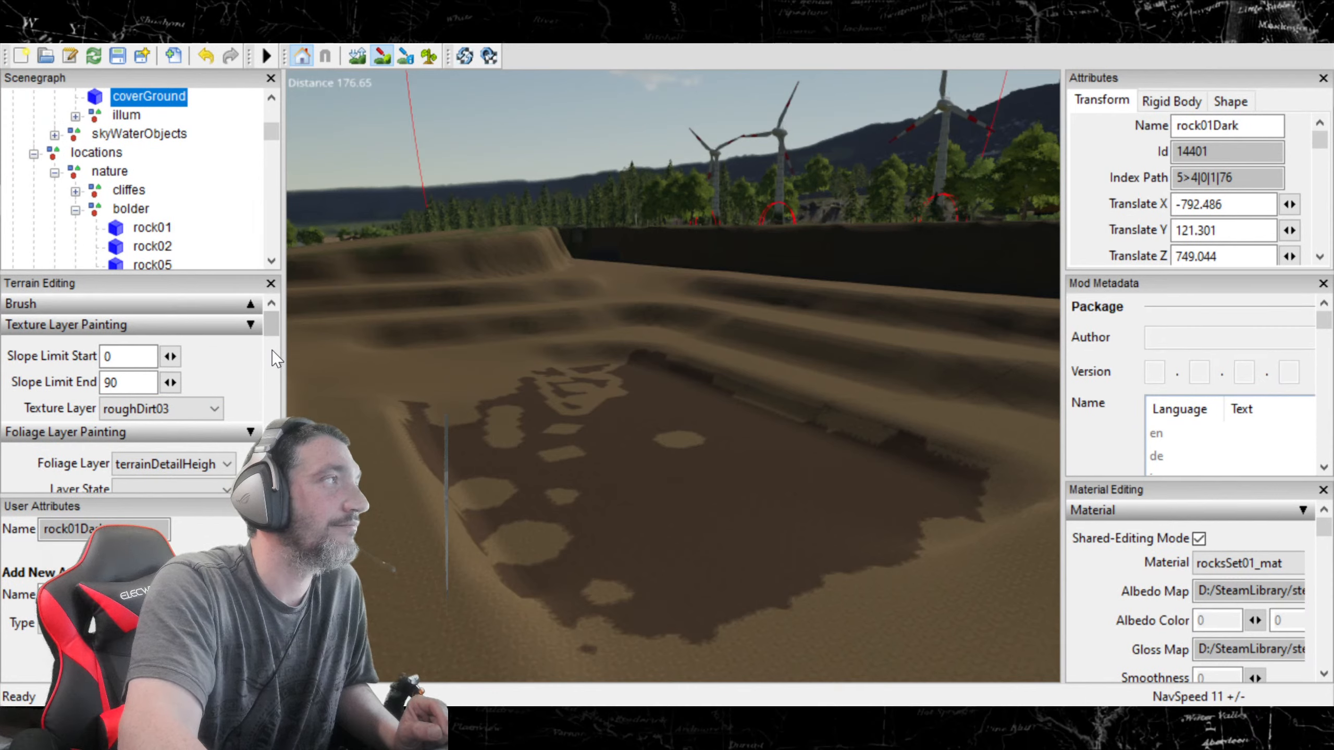
click(252, 306)
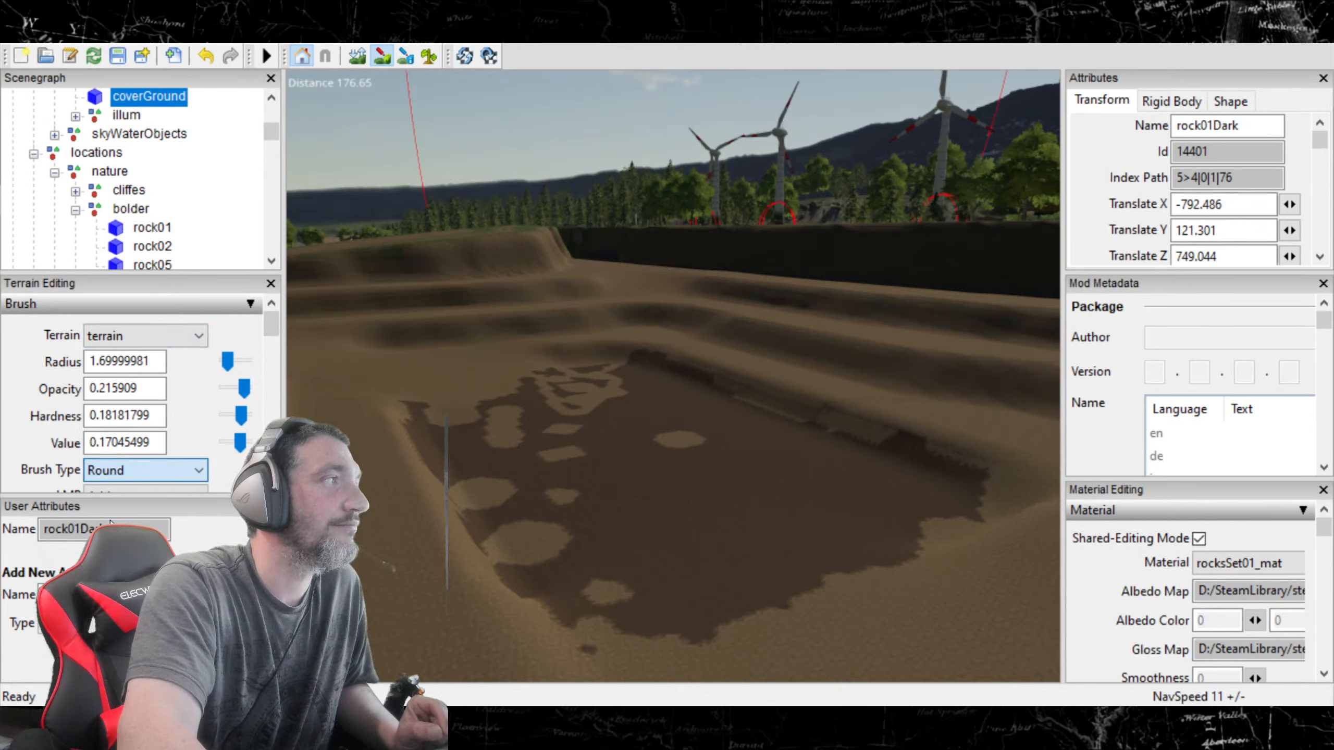
click(123, 503)
click(706, 493)
click(817, 475)
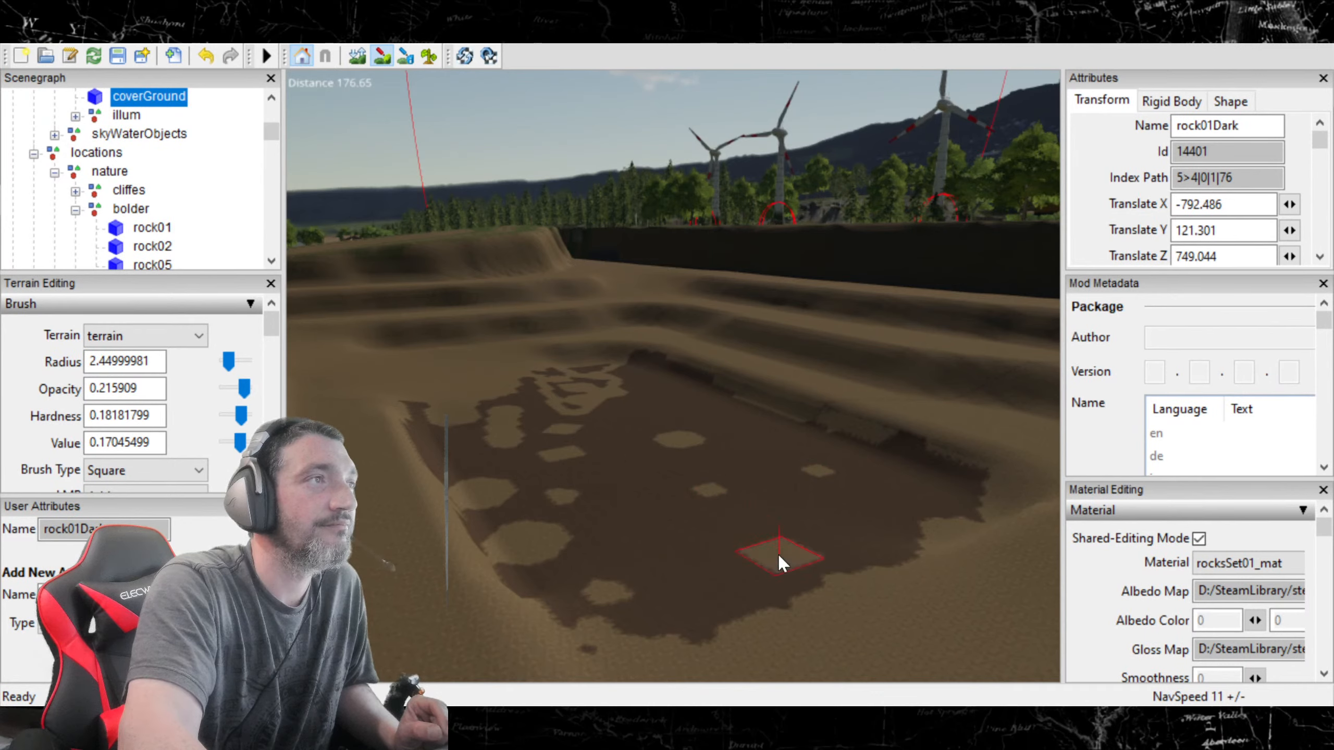
click(737, 425)
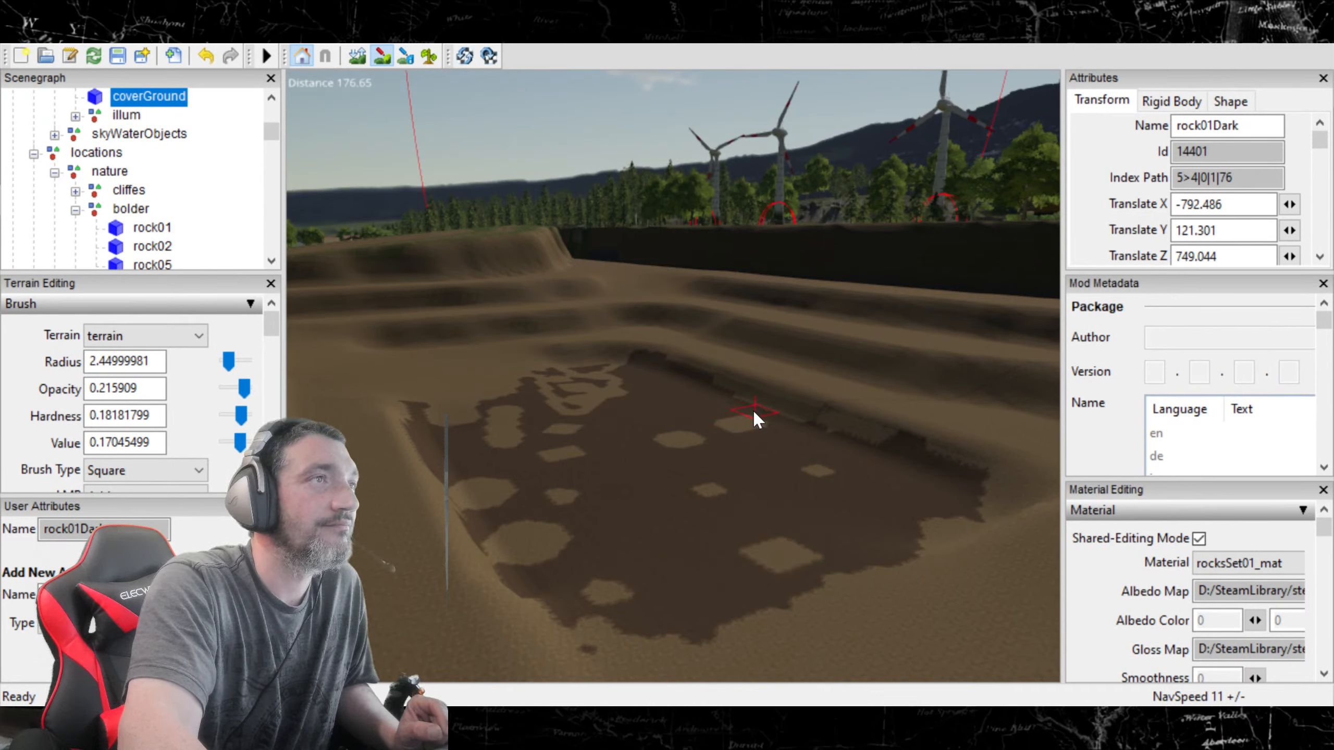
Step: Reduce the brush radius to 0.2 and scatter small roughDirt03 specks across the middle of the muddy floor
scroll(638, 381, down, 3)
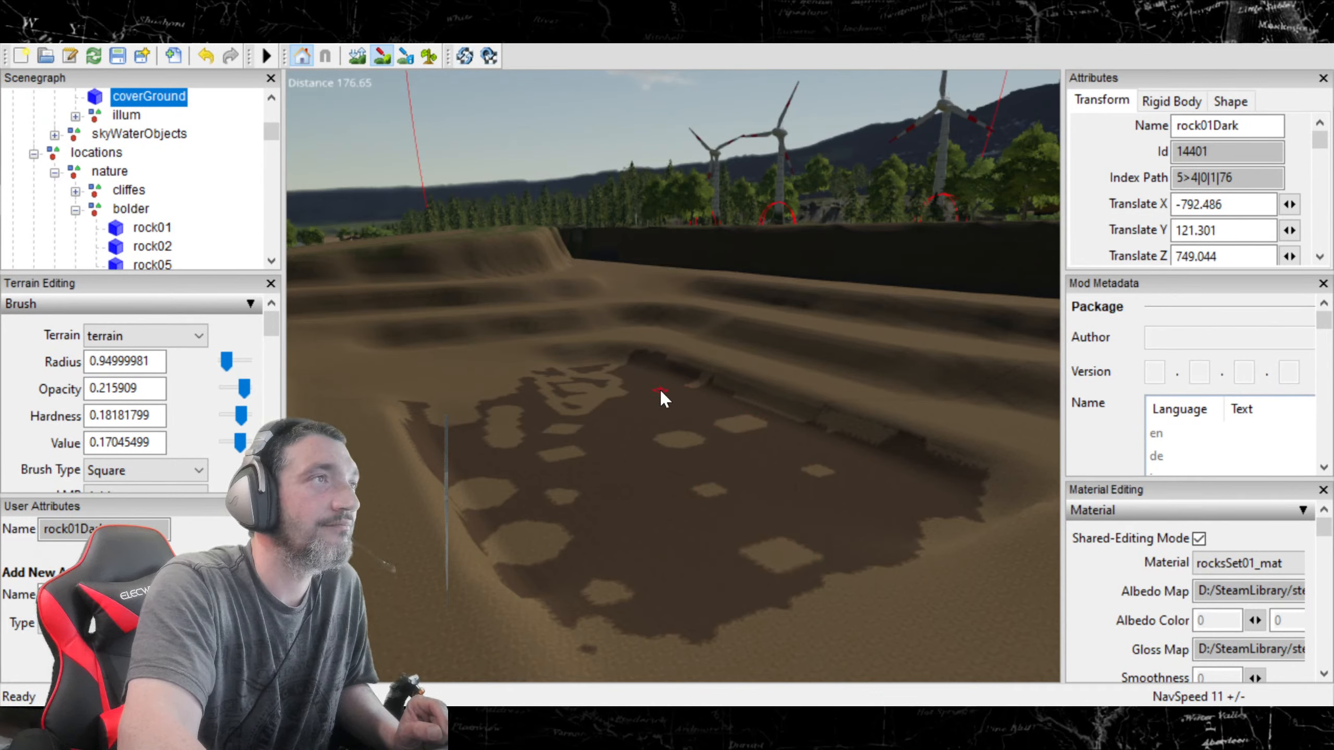
scroll(642, 407, down, 3)
drag(659, 493, 596, 527)
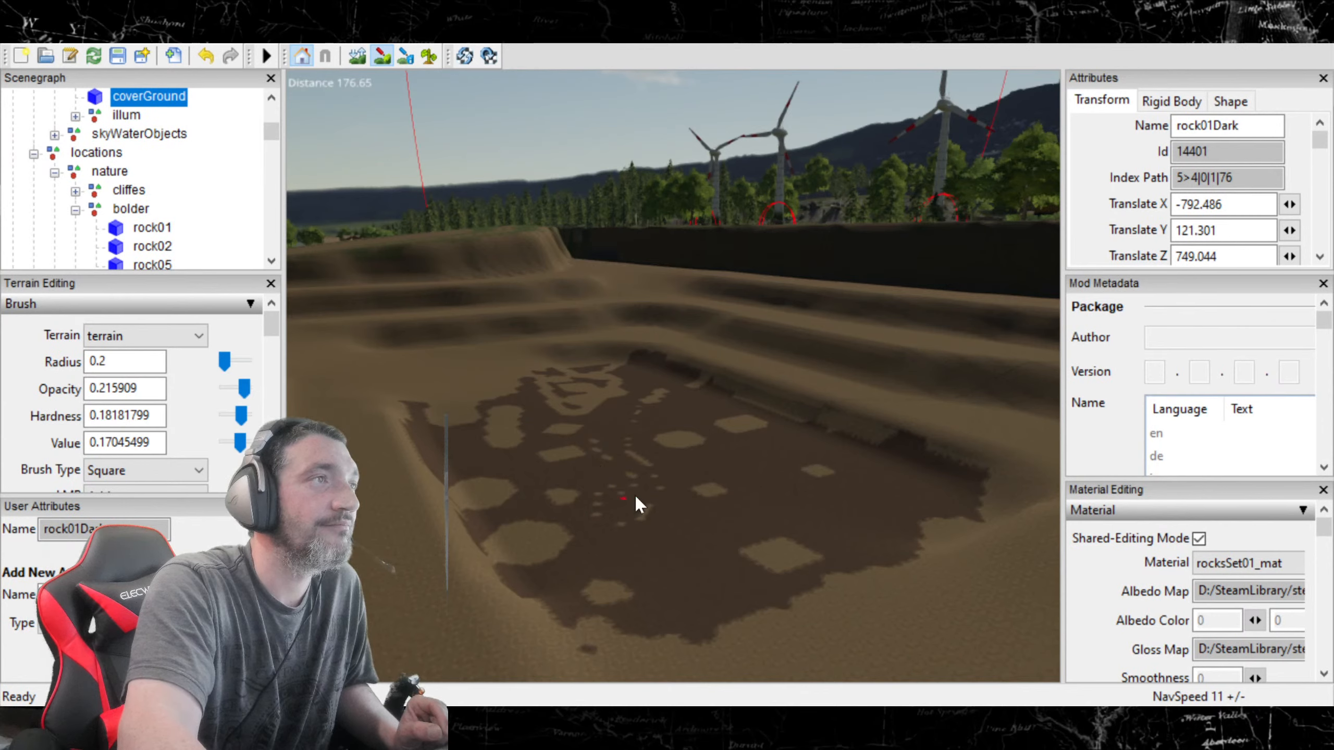
mouse_move(712, 431)
mouse_down()
mouse_move(771, 471)
mouse_move(846, 477)
mouse_move(790, 442)
mouse_move(646, 578)
mouse_move(569, 444)
mouse_up()
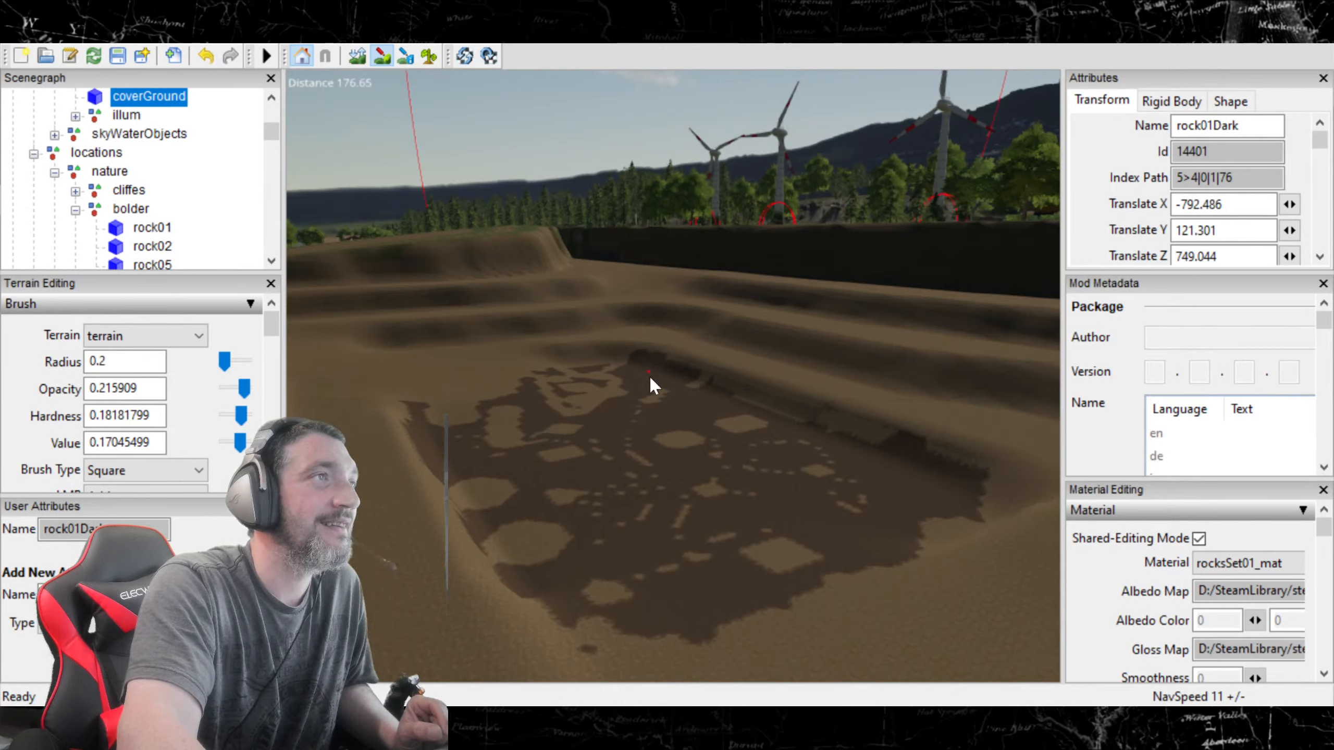
mouse_move(722, 419)
mouse_down()
mouse_move(707, 379)
mouse_move(860, 460)
mouse_up()
Step: Enlarge the square brush, trim the mud along the far side slope, and paint larger roughDirt03 patches across the floor
scroll(798, 484, up, 1)
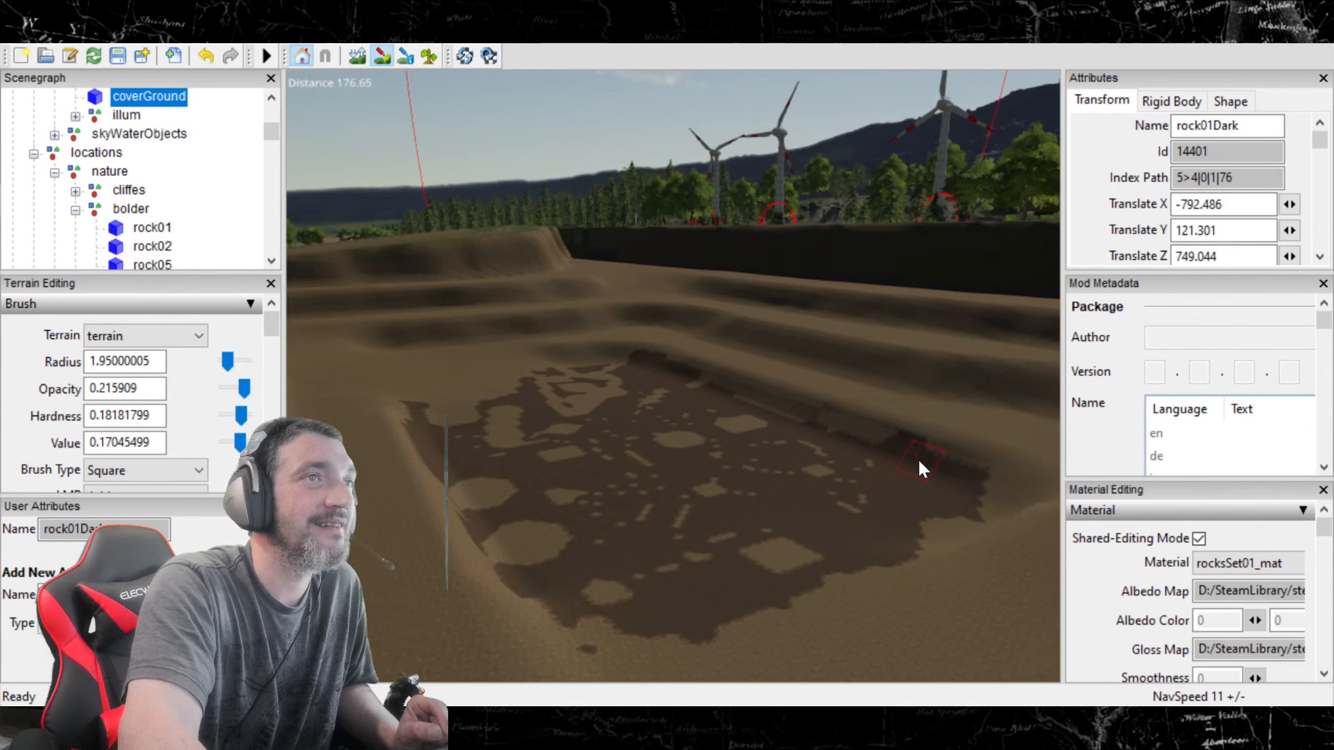
scroll(735, 463, up, 3)
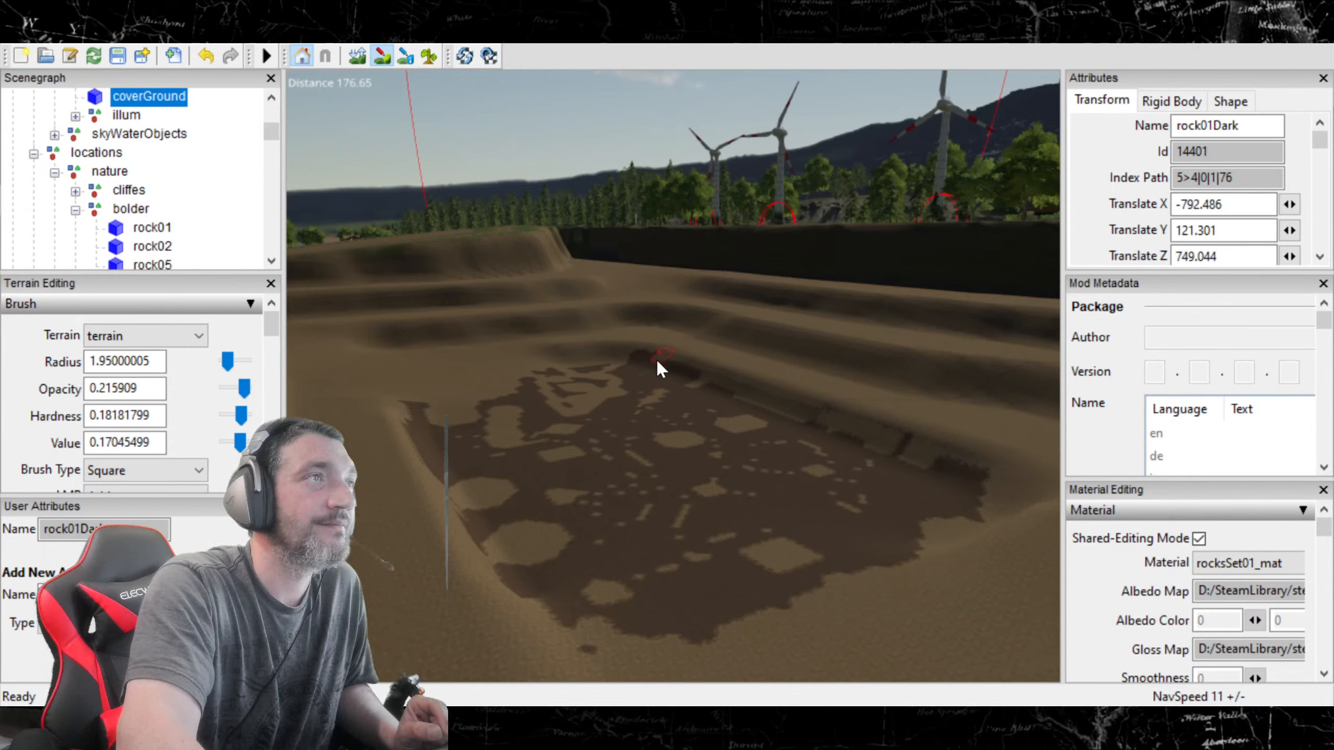
scroll(525, 446, down, 3)
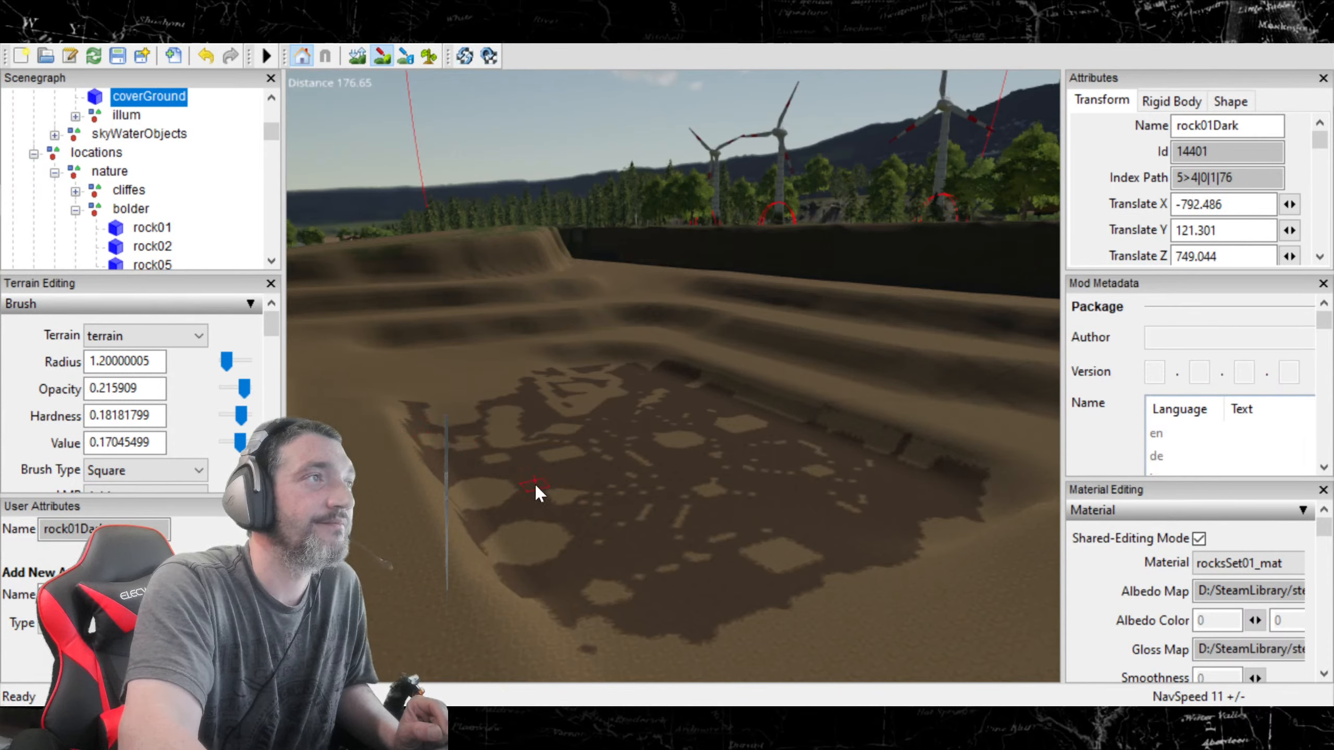
mouse_move(798, 505)
mouse_down()
mouse_move(609, 505)
mouse_move(592, 594)
mouse_move(667, 466)
mouse_up()
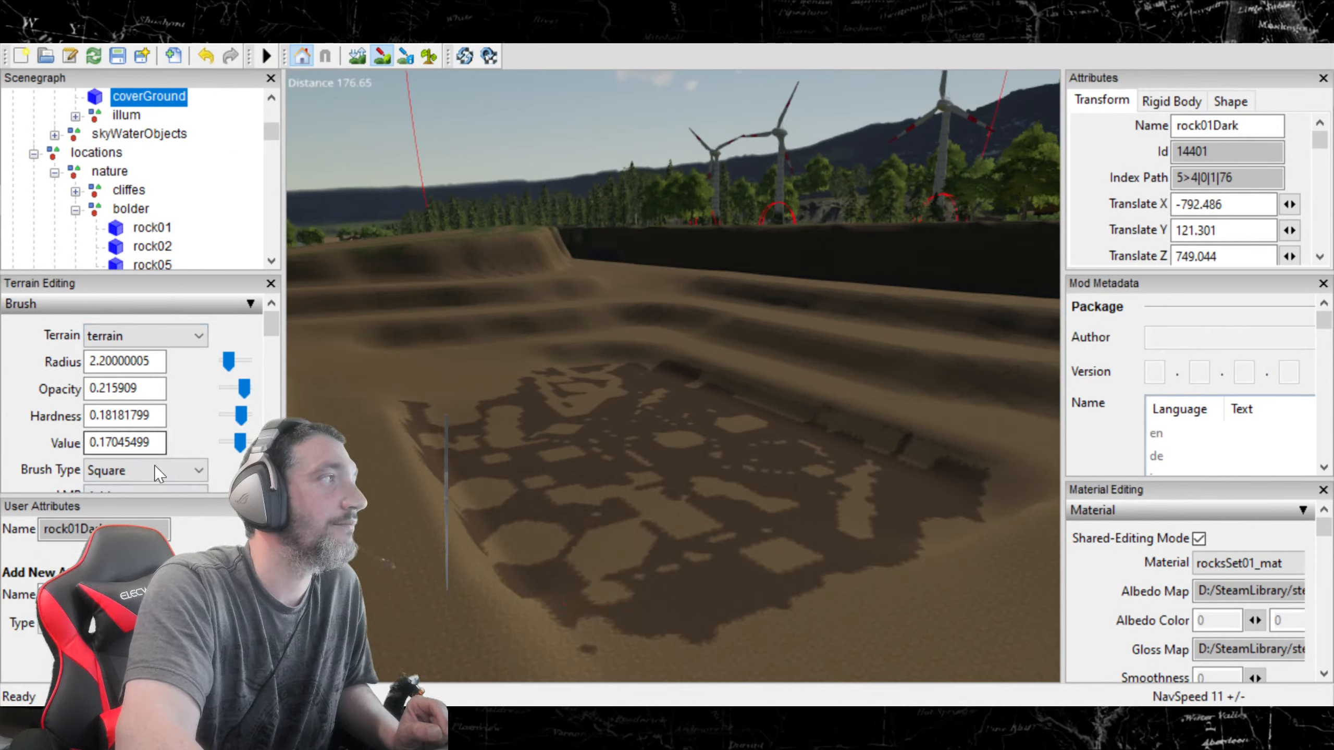
Step: Switch the brush type to Round and paint roughDirt03 over the mud along the floor's near edge and between patches
click(128, 465)
click(125, 489)
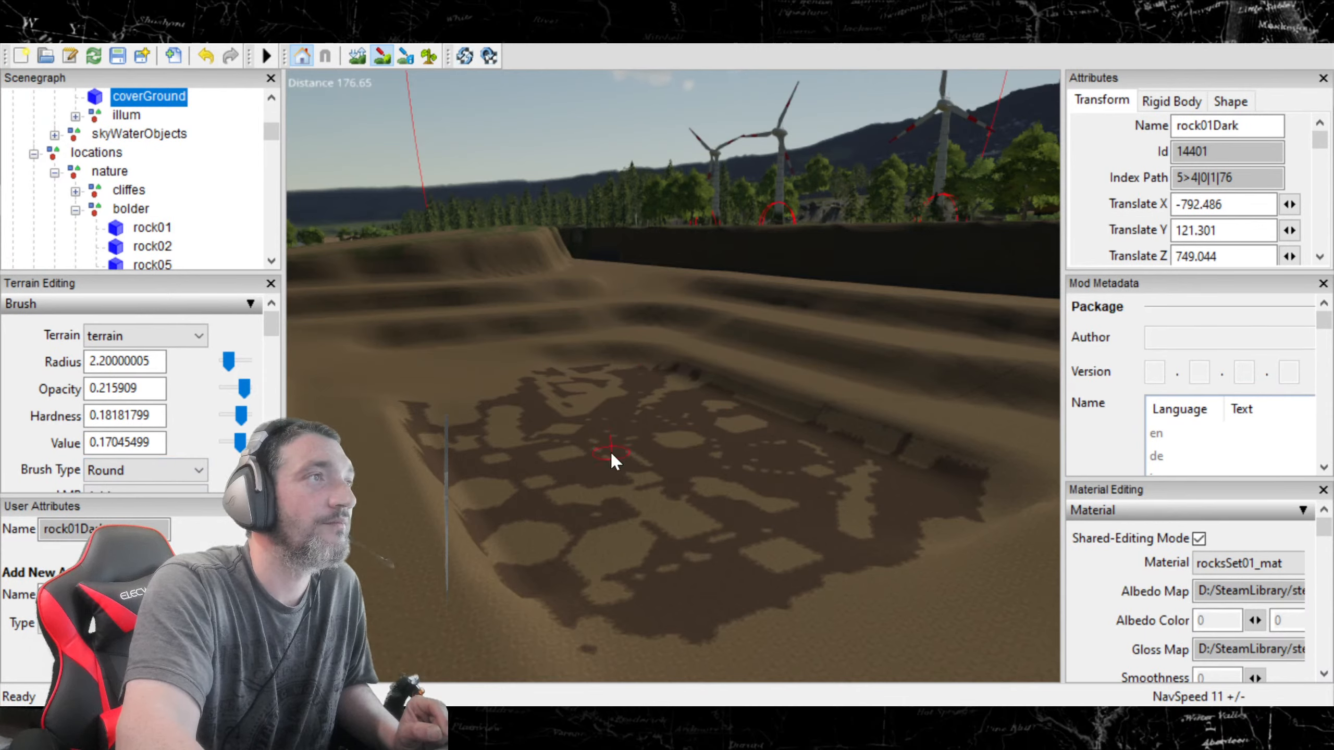
click(807, 526)
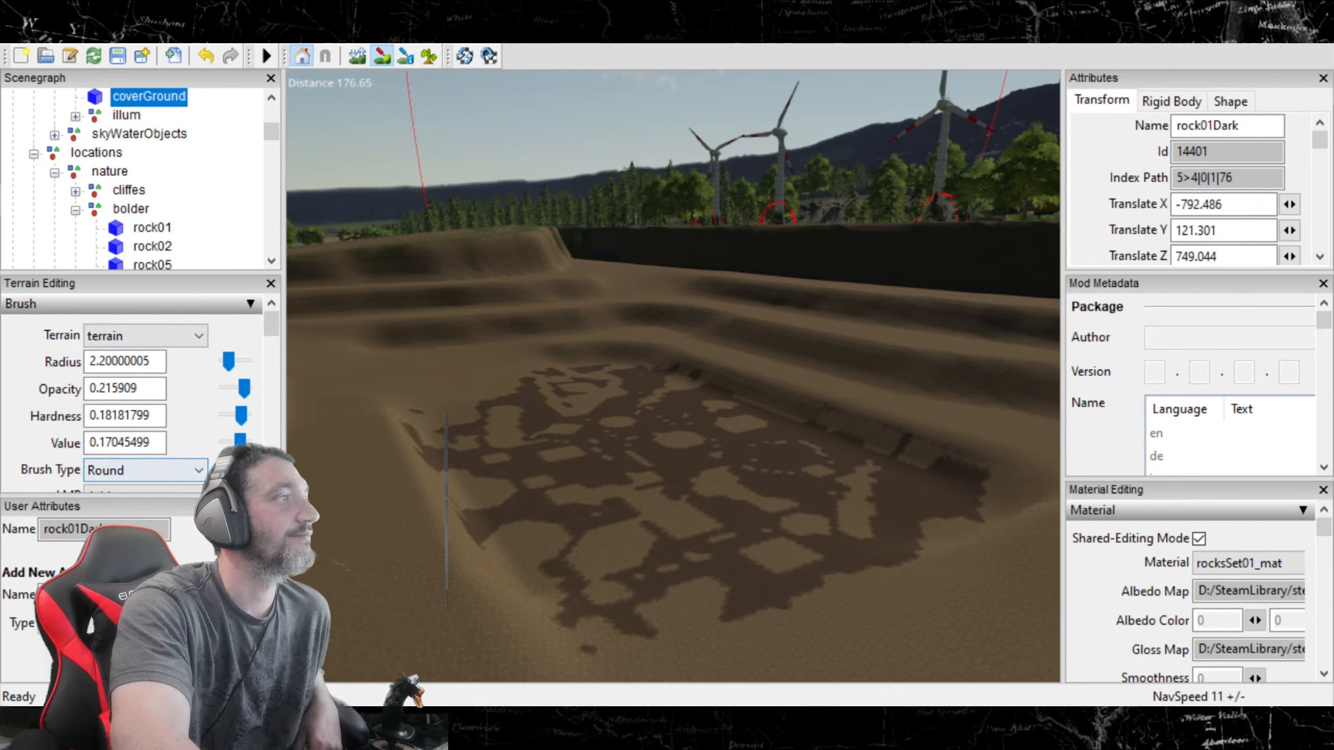
Step: Set the painting texture layer to mountainRock01 and dab two rocky spots along the pit floor's side edge
scroll(273, 436, down, 2)
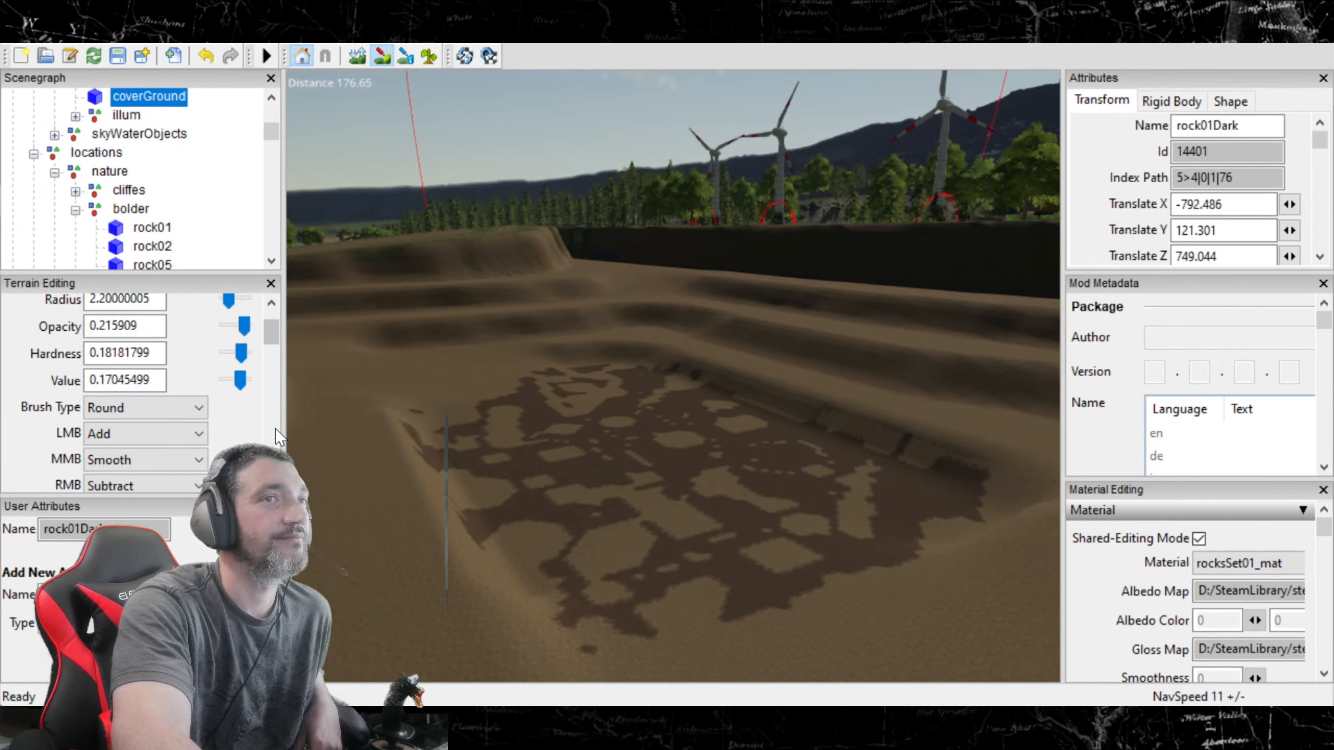
scroll(278, 437, down, 2)
scroll(278, 437, down, 4)
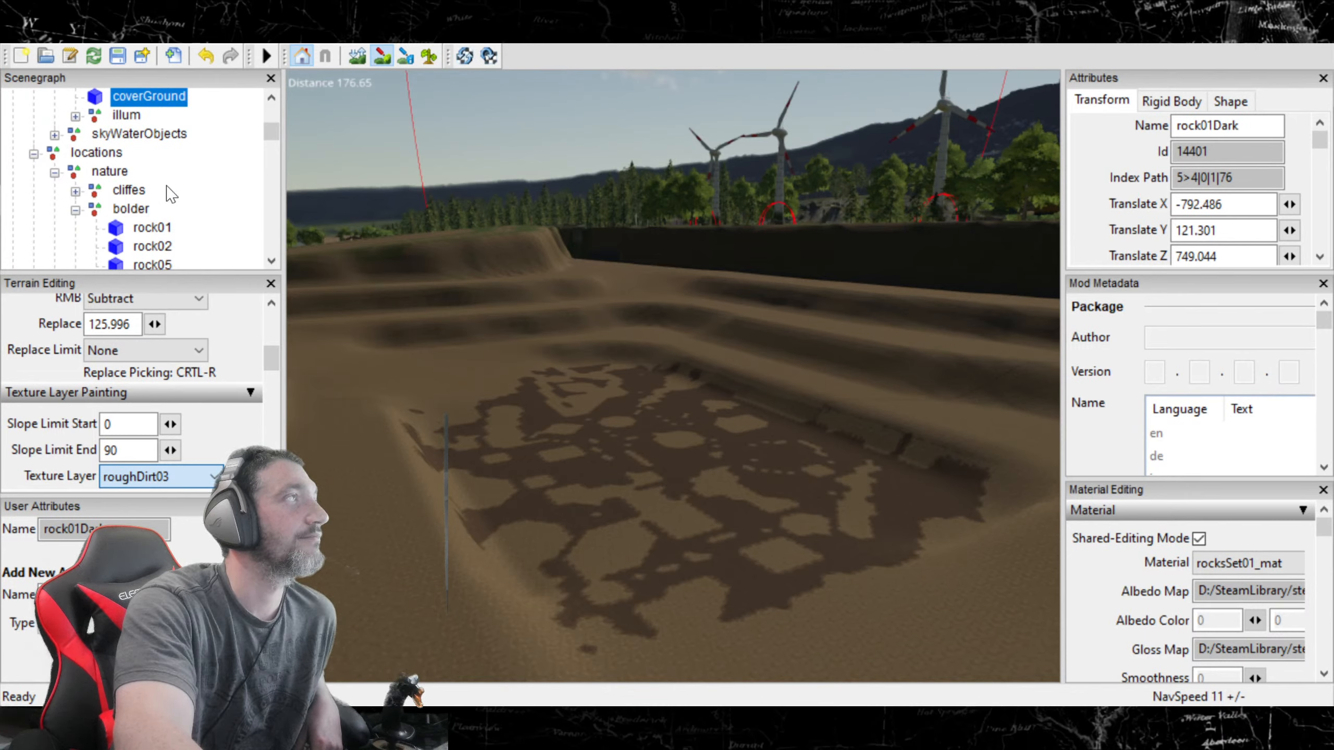
click(184, 229)
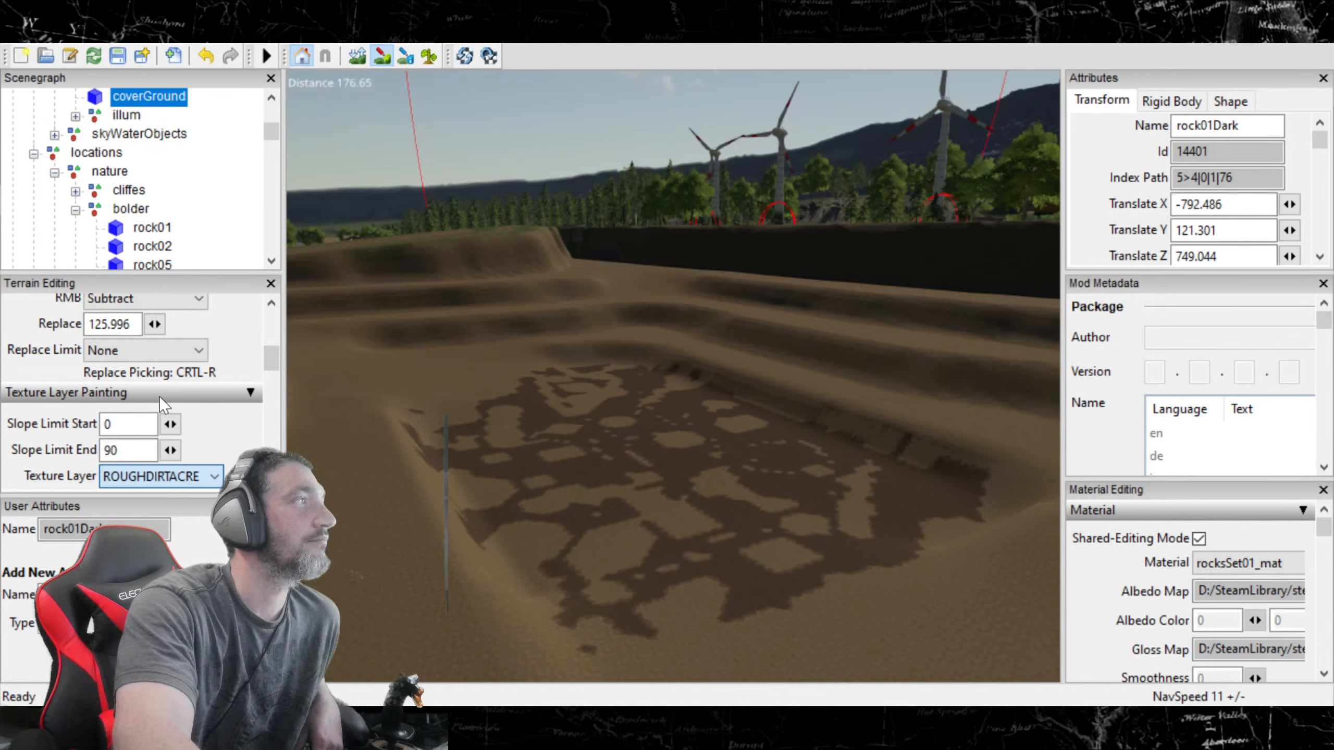
click(148, 377)
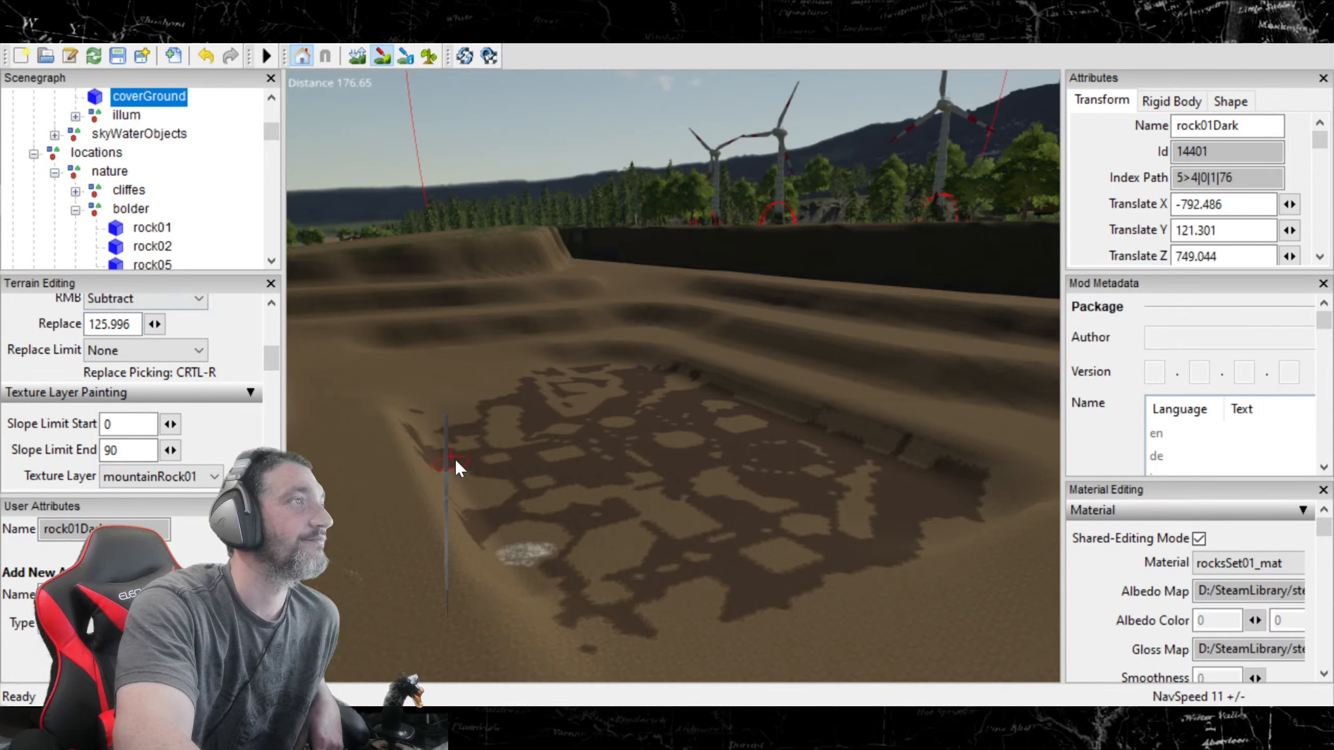
click(448, 444)
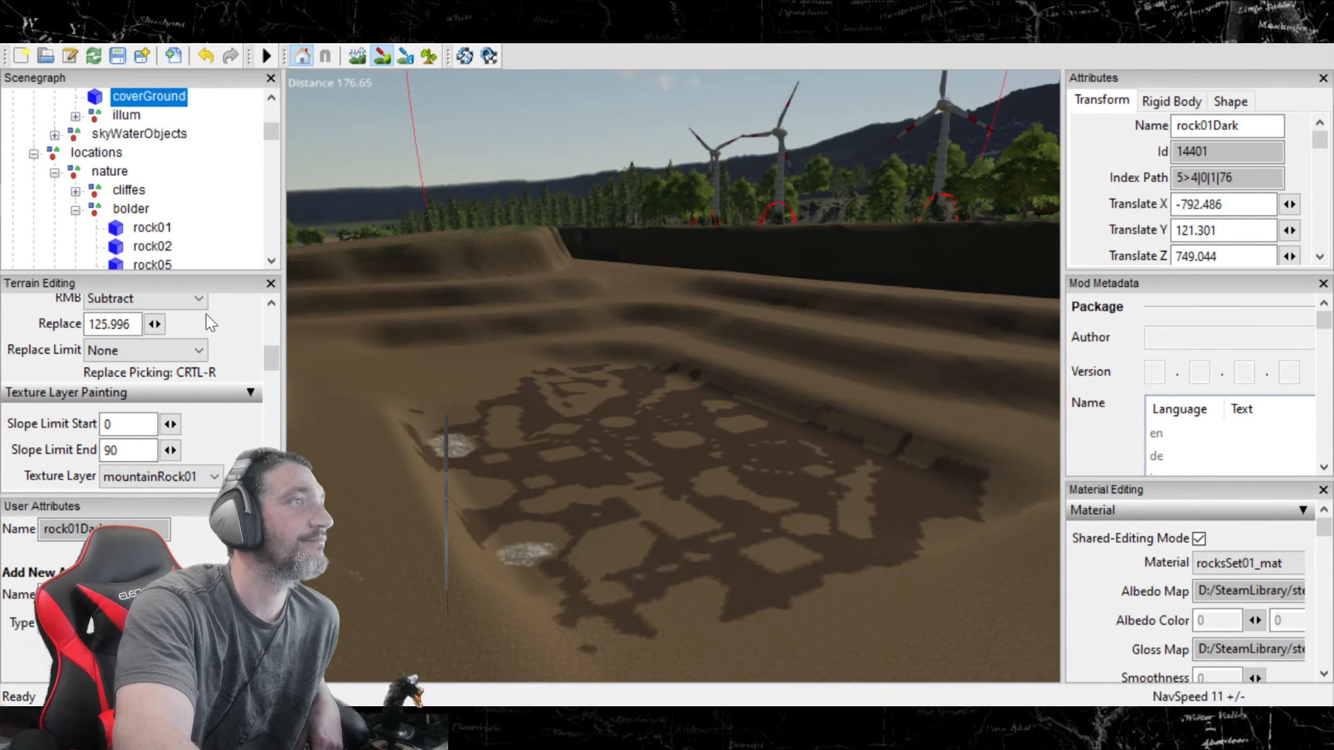
Step: Set the painting texture layer to grassRough03 and brush thin grassy traces between the mud and dirt patches on the pit floor
click(168, 472)
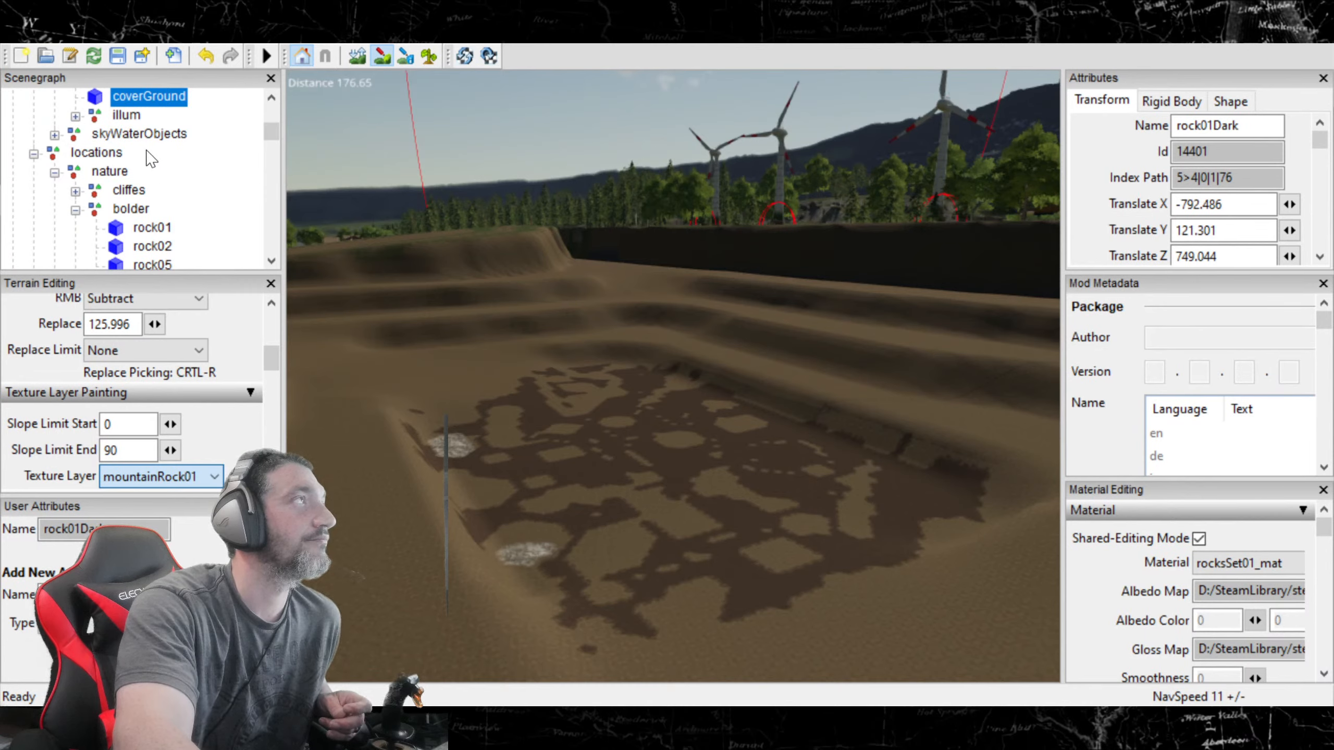
click(164, 35)
click(546, 428)
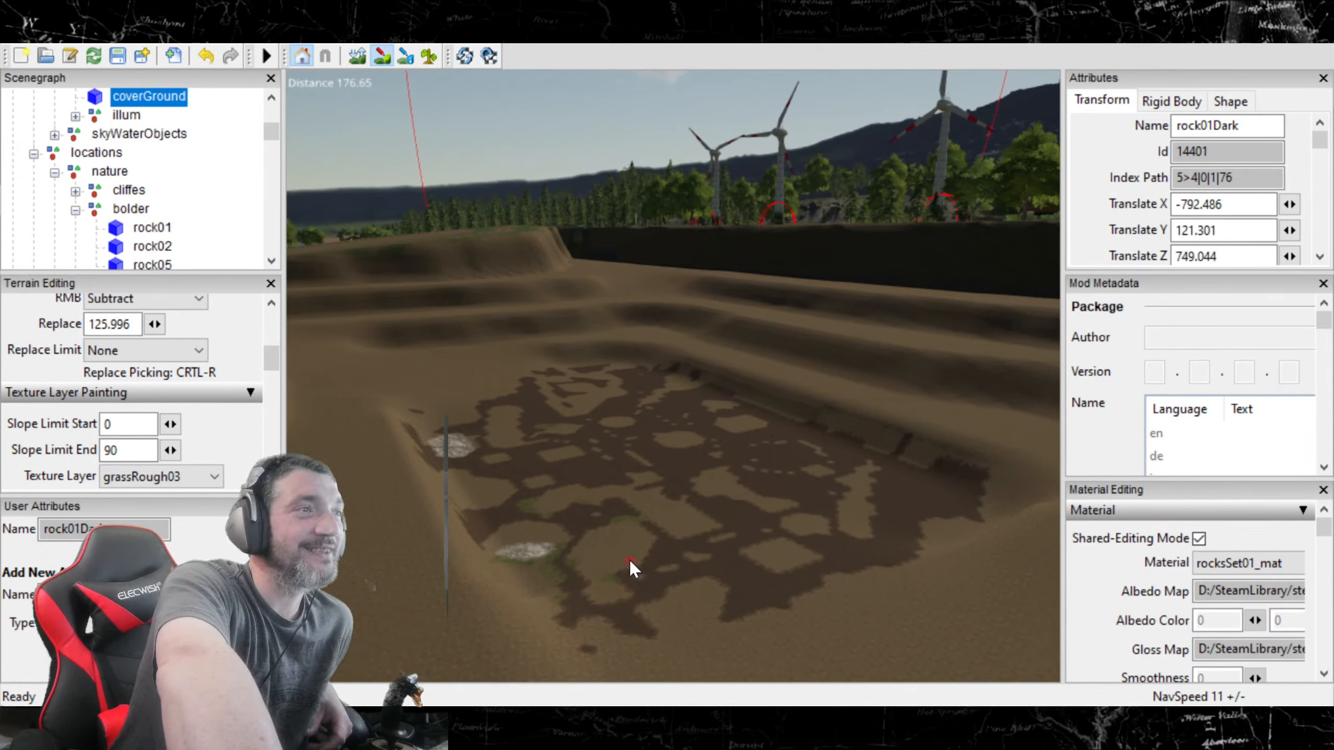
drag(653, 530, 648, 557)
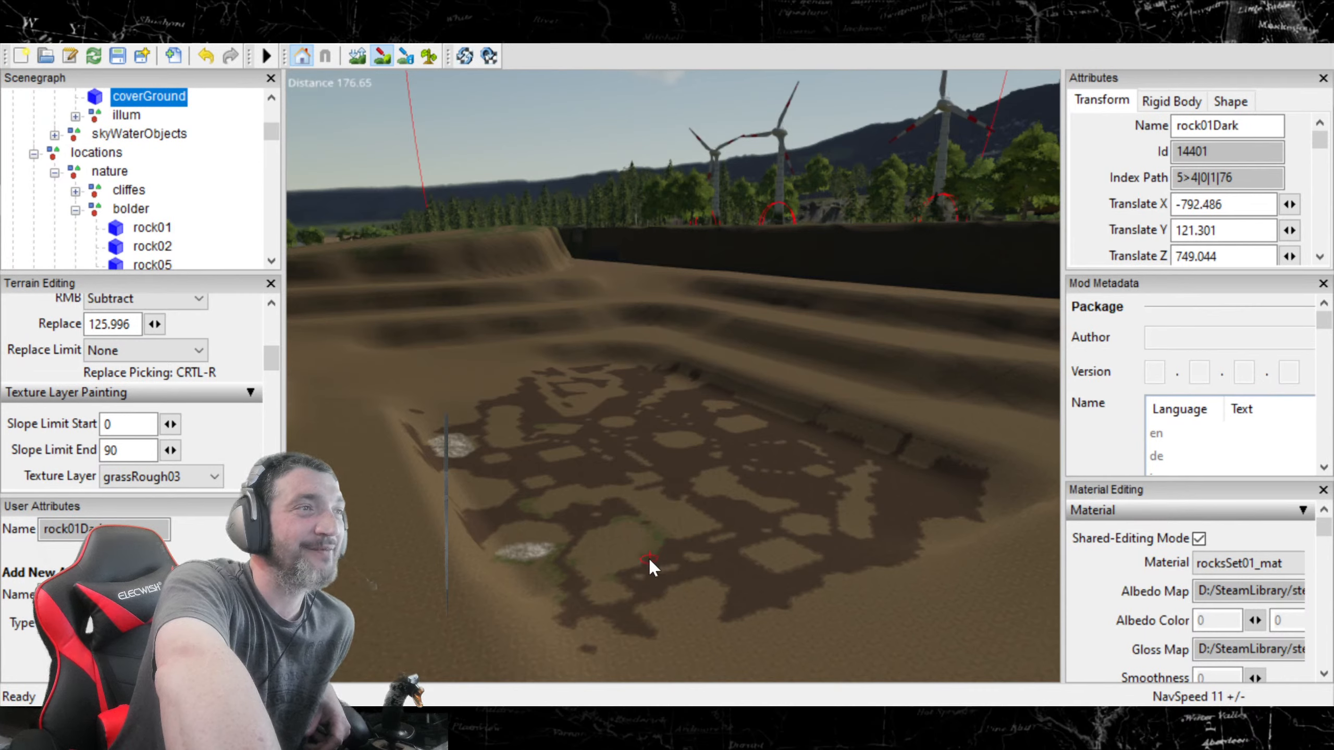
drag(670, 610, 695, 600)
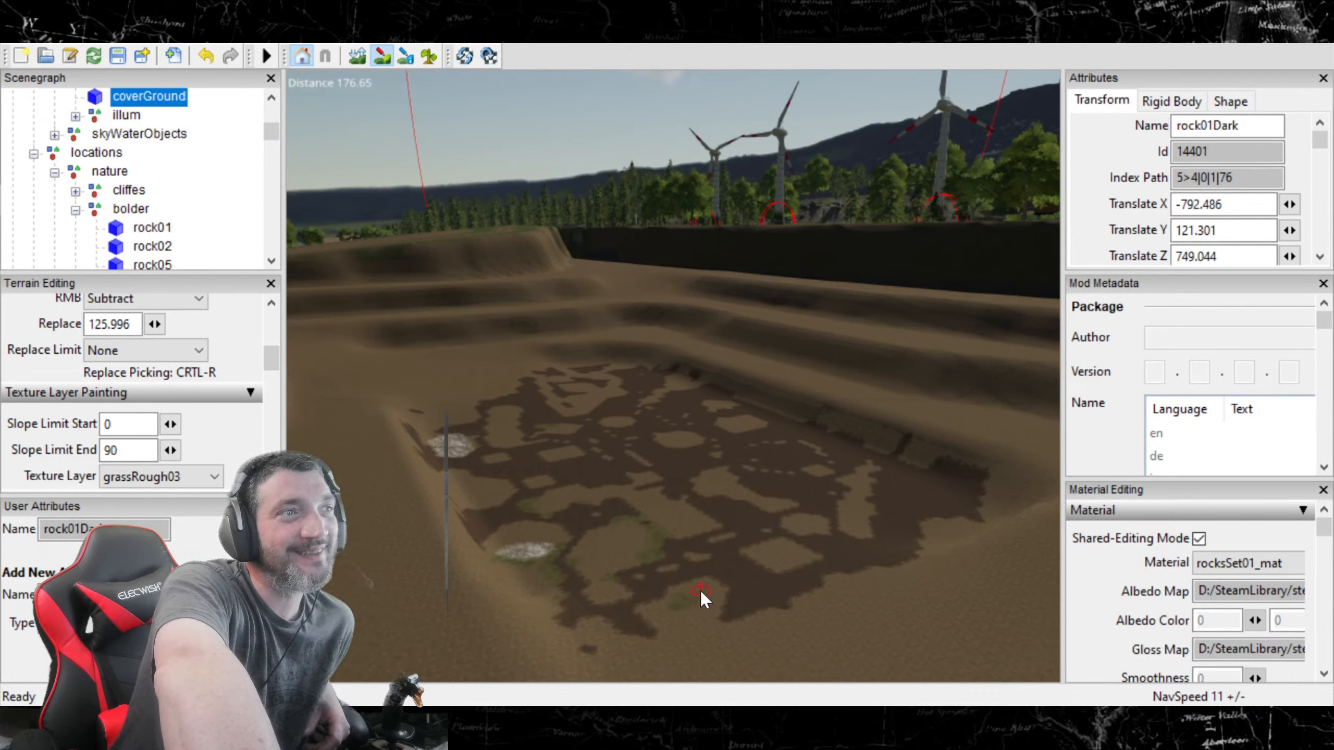
drag(771, 614, 805, 591)
drag(725, 472, 786, 513)
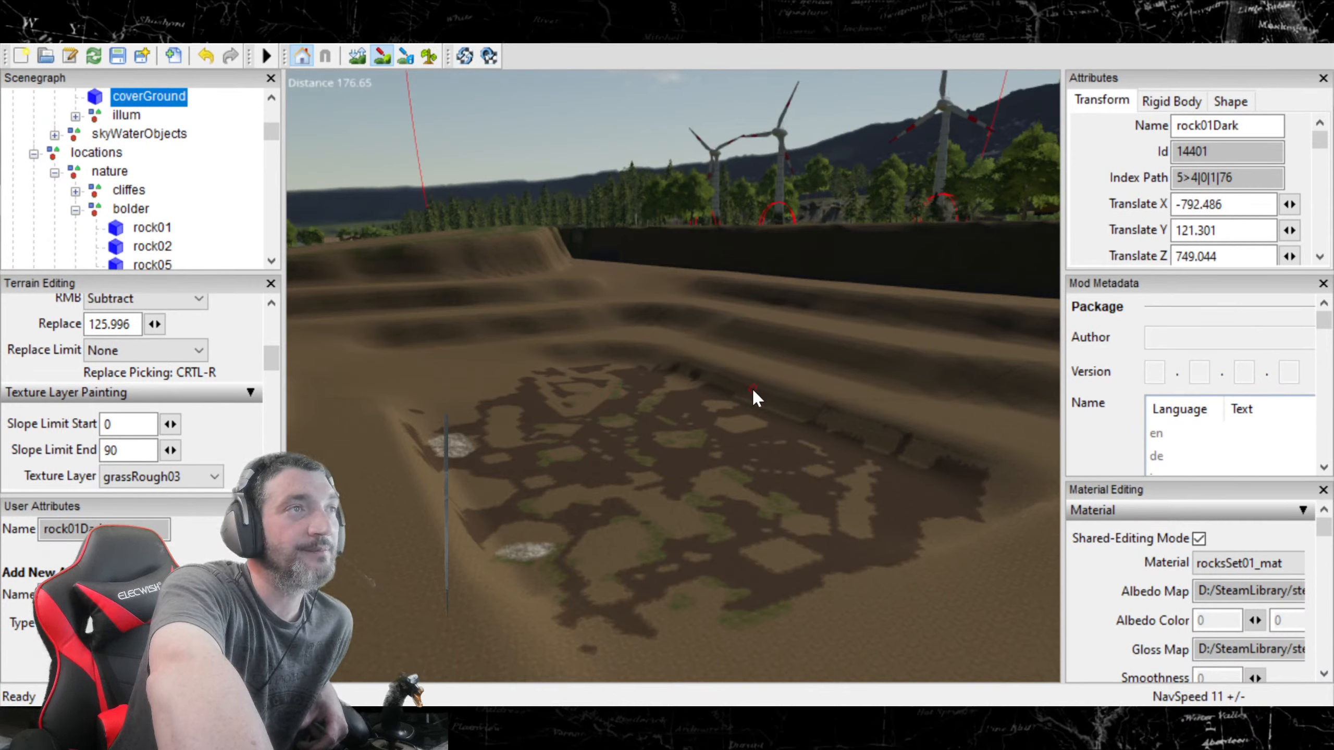
drag(887, 472, 953, 504)
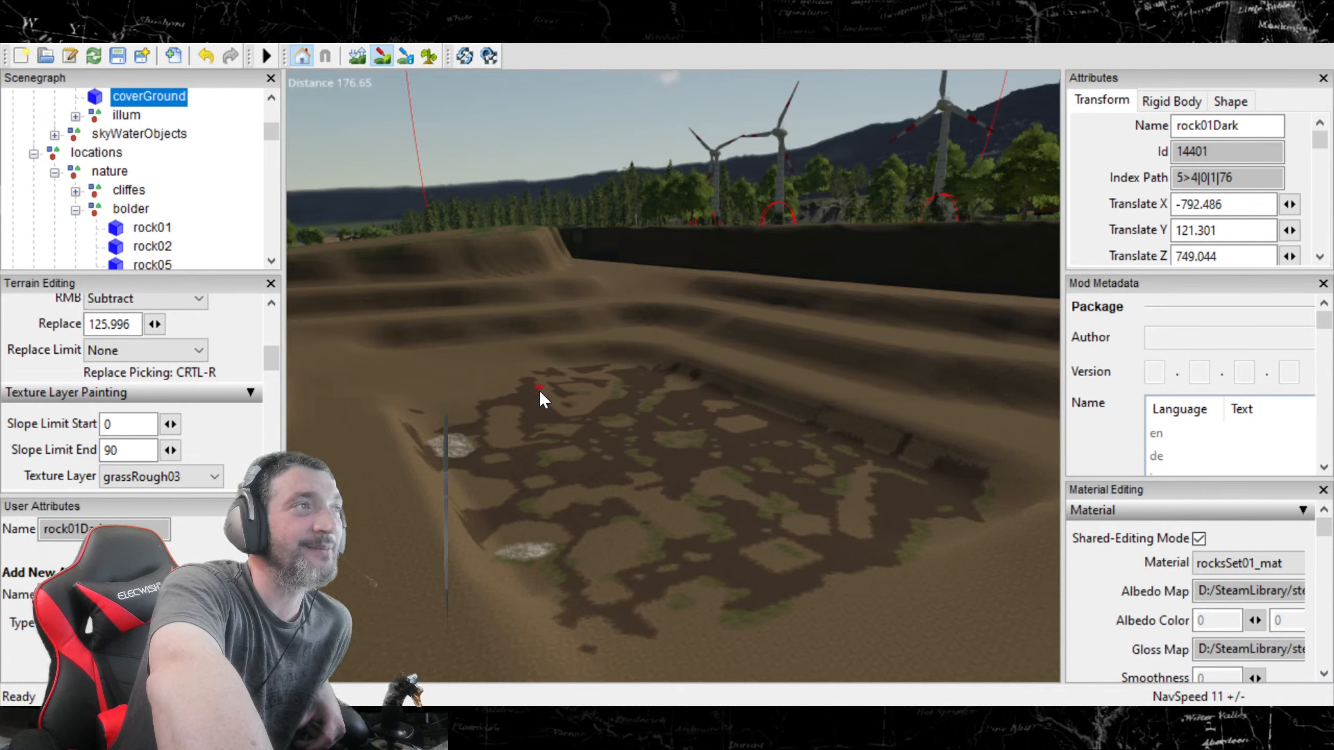
drag(499, 462, 461, 481)
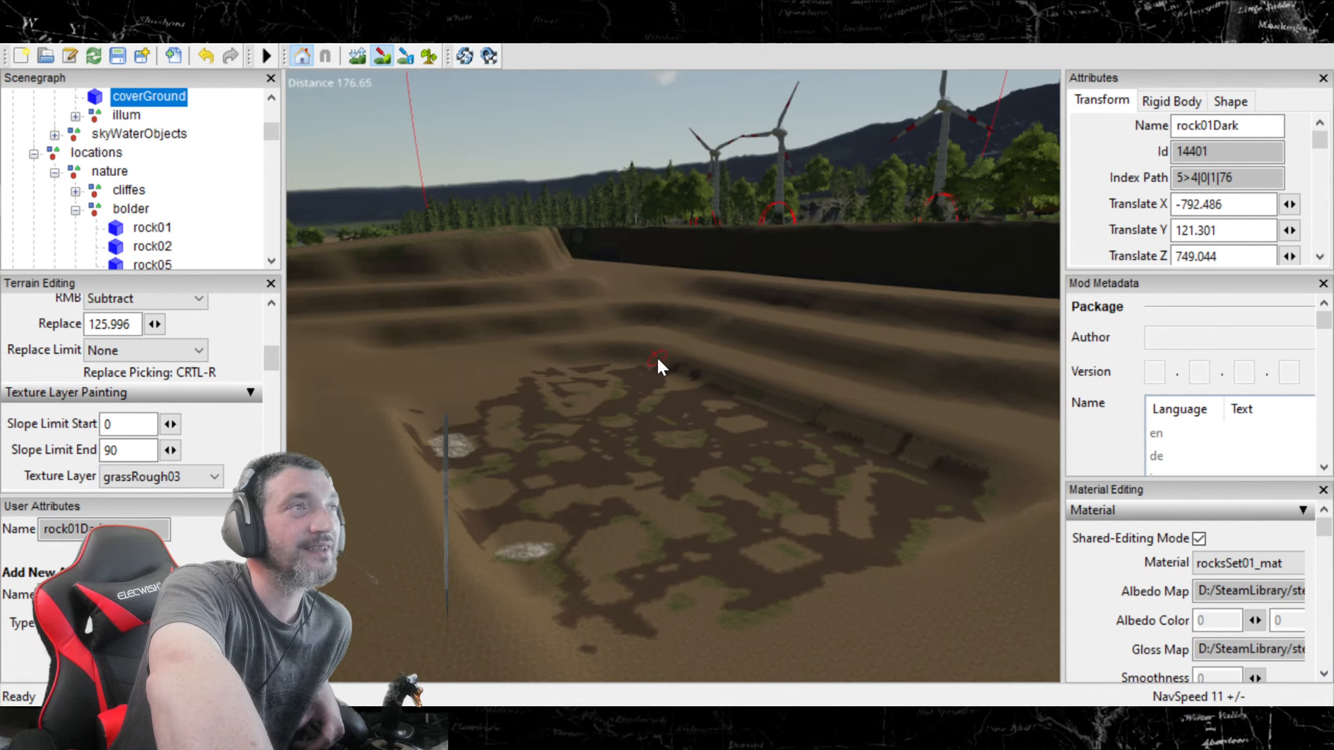
Step: Paint a grassRough03 border along the slopes around the pit floor with a larger brush
drag(671, 367, 806, 425)
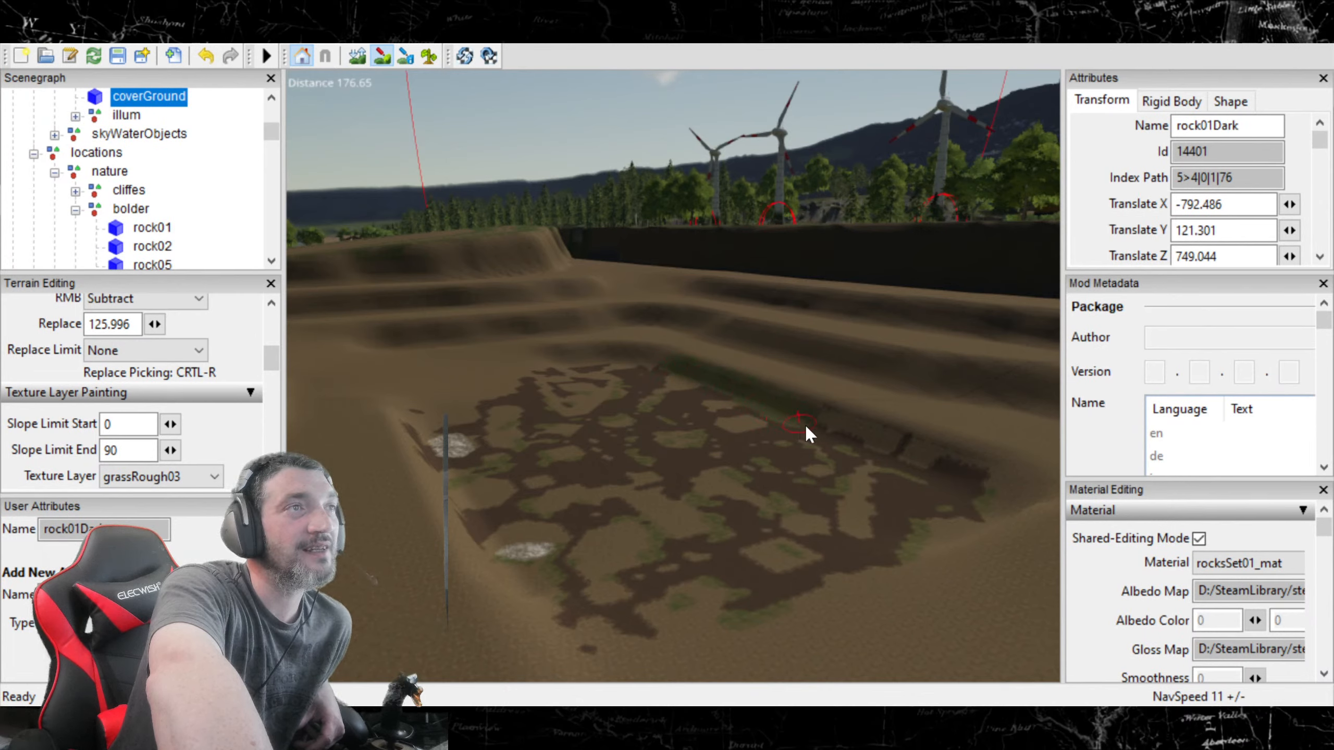
mouse_move(921, 468)
mouse_down()
mouse_move(981, 503)
mouse_move(949, 540)
mouse_up()
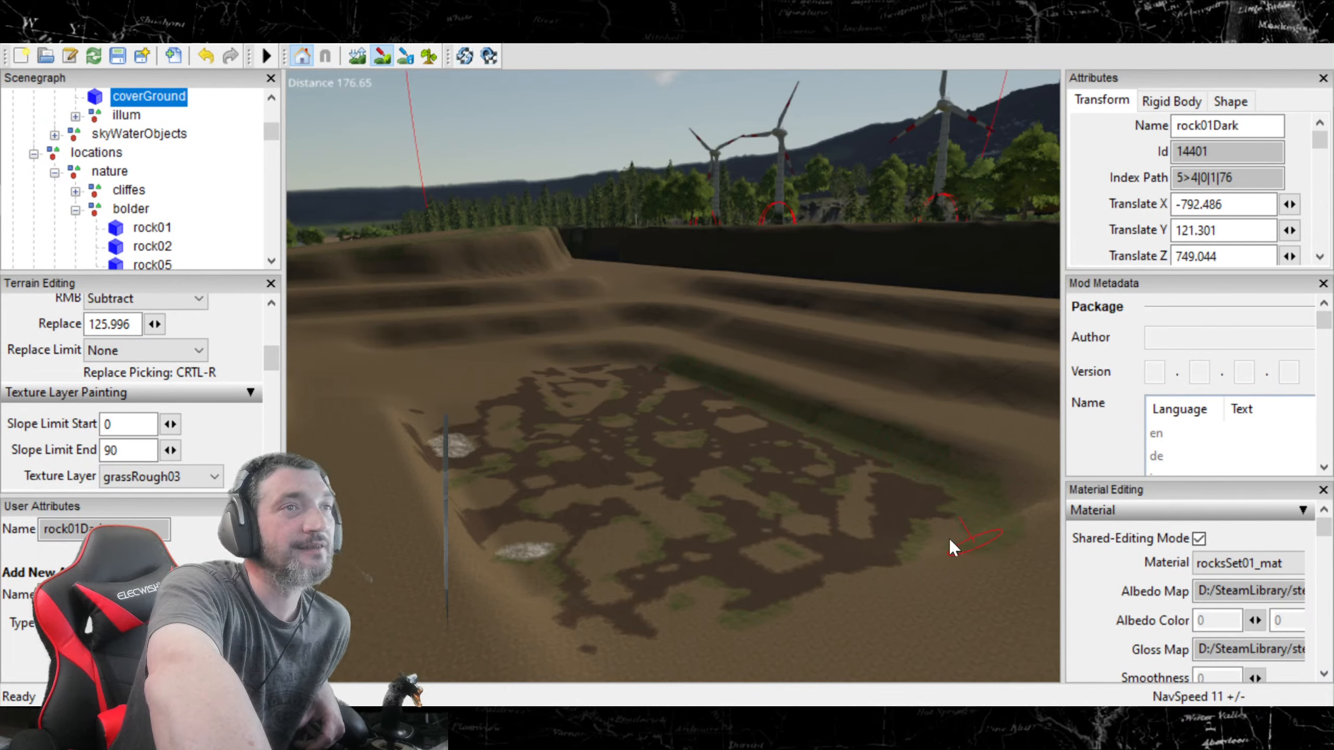
mouse_move(627, 358)
mouse_down()
mouse_move(452, 423)
mouse_move(438, 533)
mouse_move(676, 566)
mouse_up()
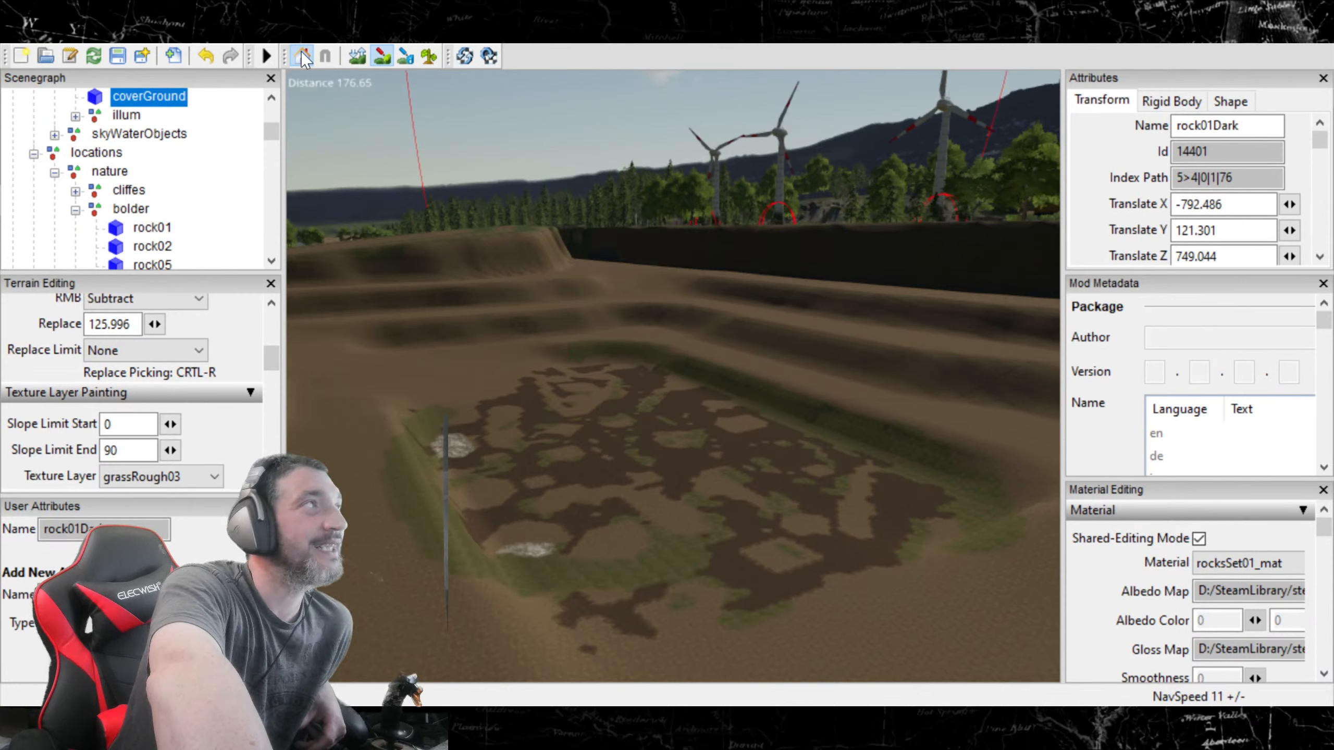
Step: Leave texture painting, inspect the pit from higher up, and undo the grassRough03 border around its floor
click(385, 51)
mouse_move(741, 355)
alt+mouse_down()
mouse_move(669, 580)
mouse_move(688, 545)
mouse_move(688, 581)
mouse_move(673, 502)
mouse_move(521, 442)
mouse_move(730, 460)
mouse_move(717, 434)
alt+mouse_up()
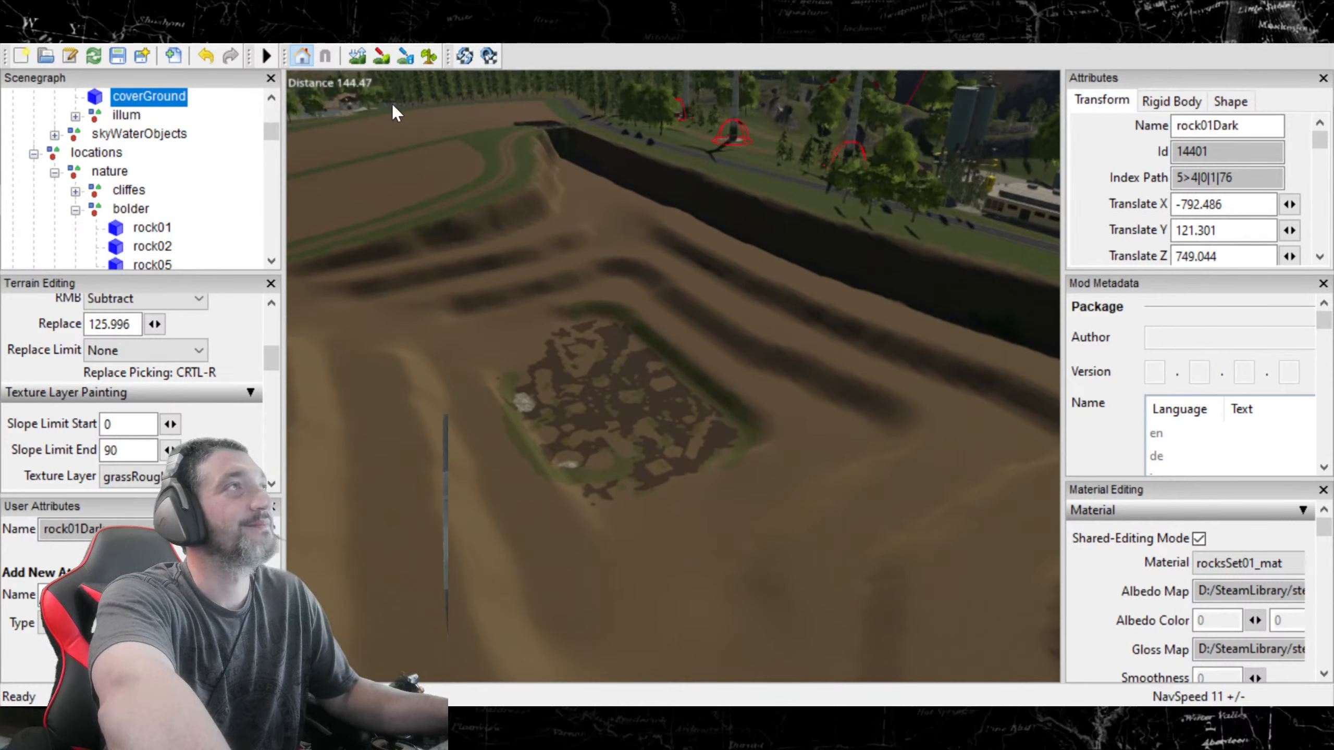
click(206, 56)
click(205, 56)
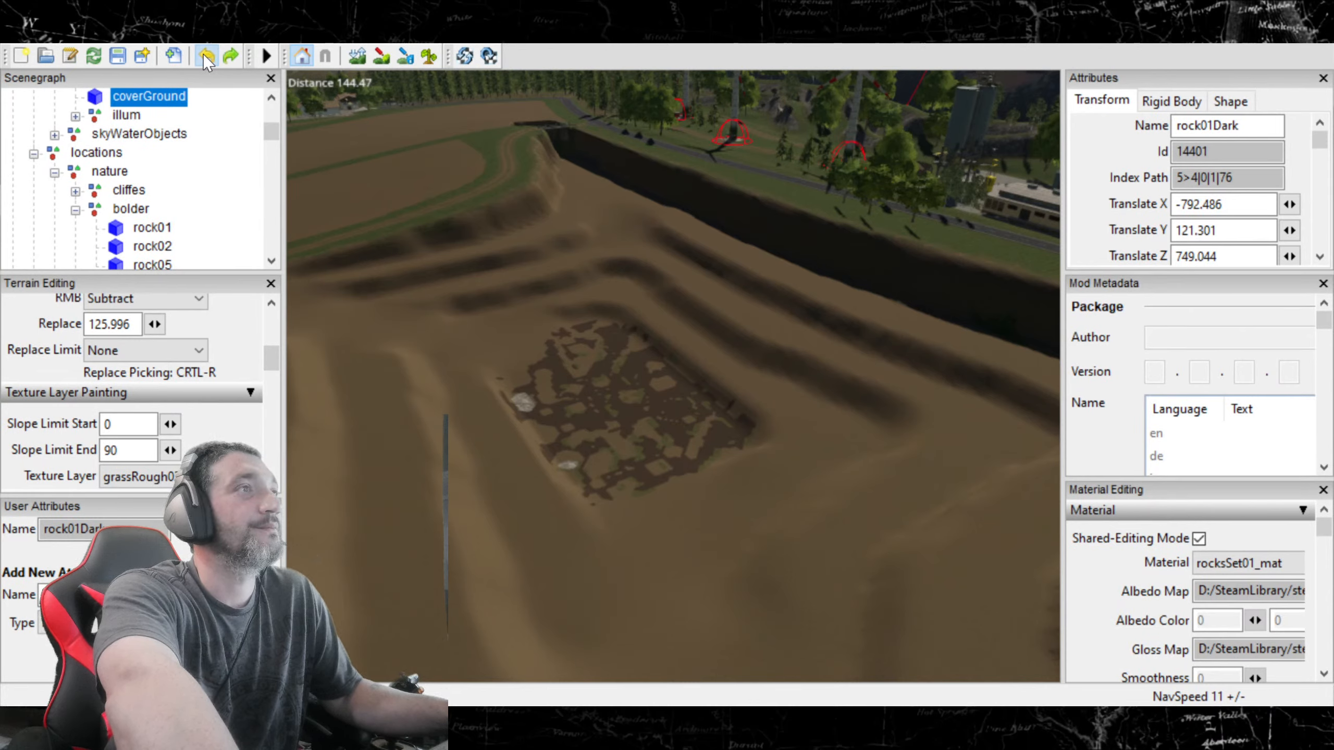
click(267, 56)
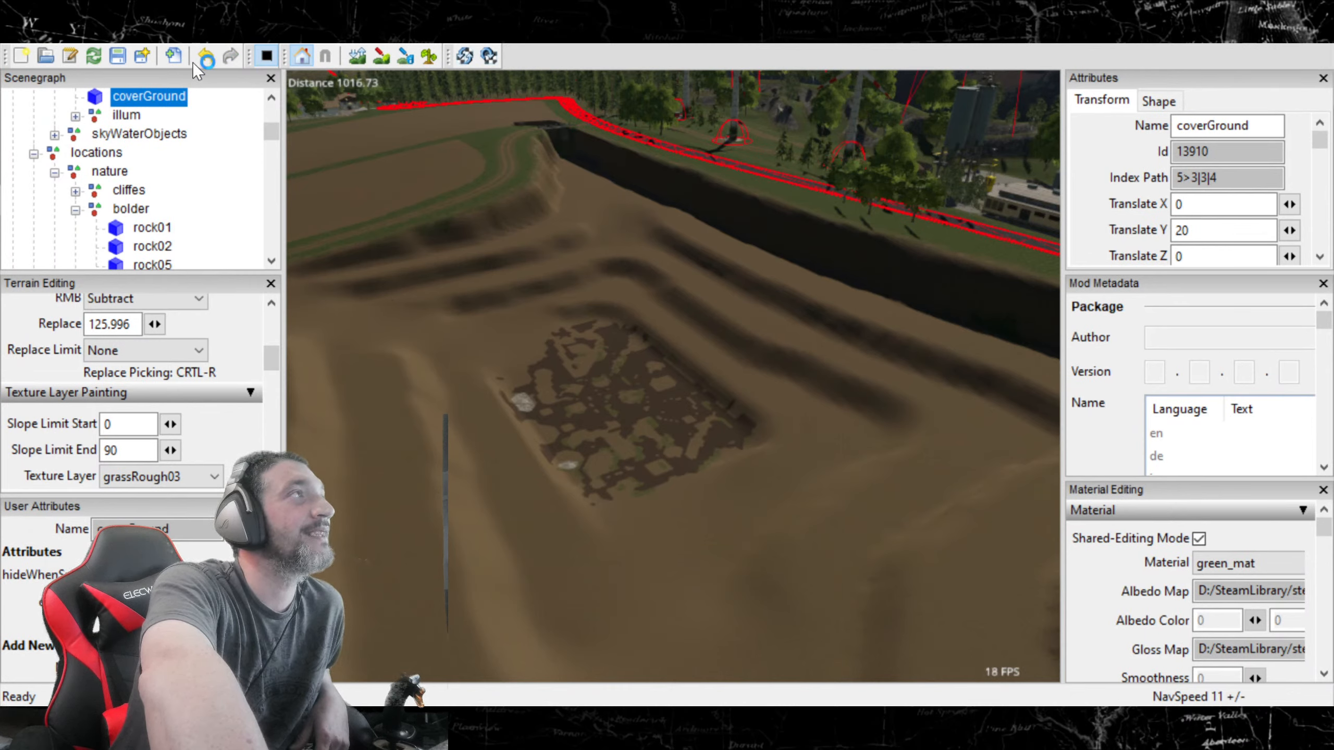
click(207, 55)
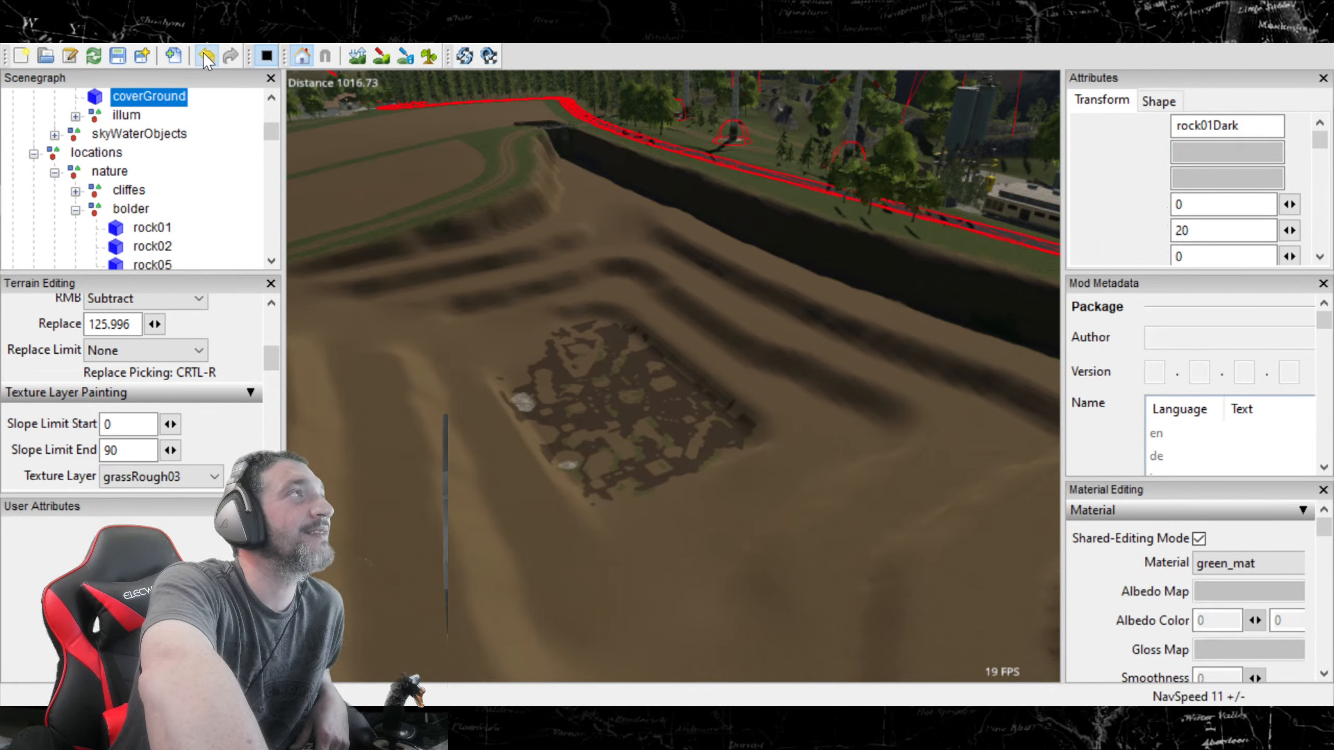
Step: Stop the running simulation and undo the grass, rock and dirt patches painted over the mud on the pit floor
click(267, 55)
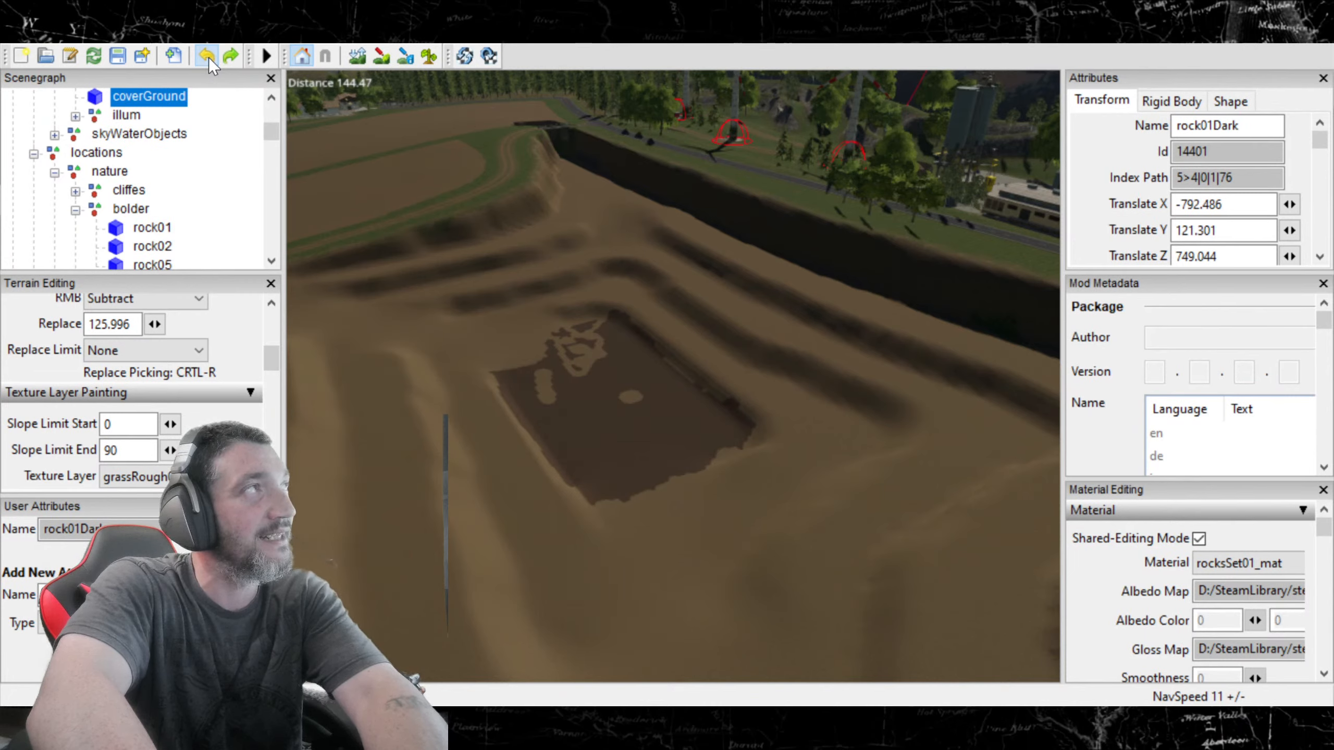
click(206, 57)
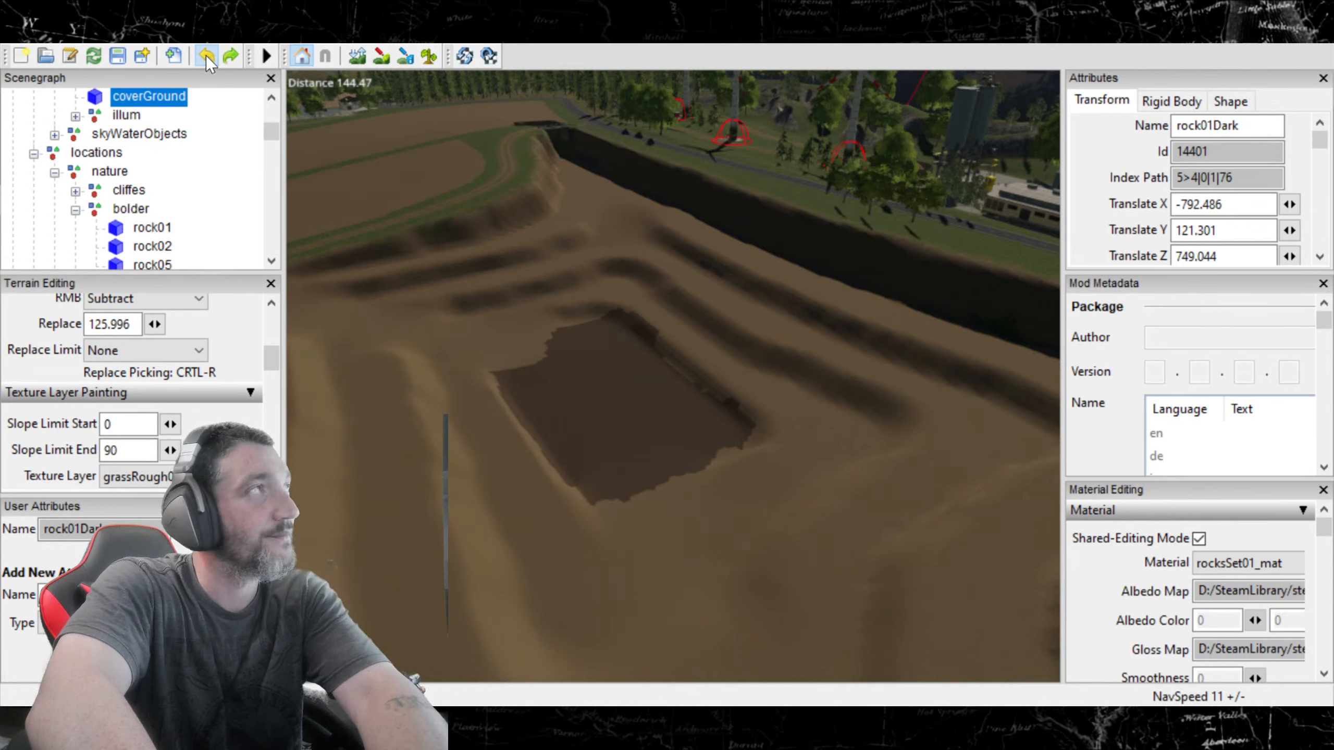
click(206, 56)
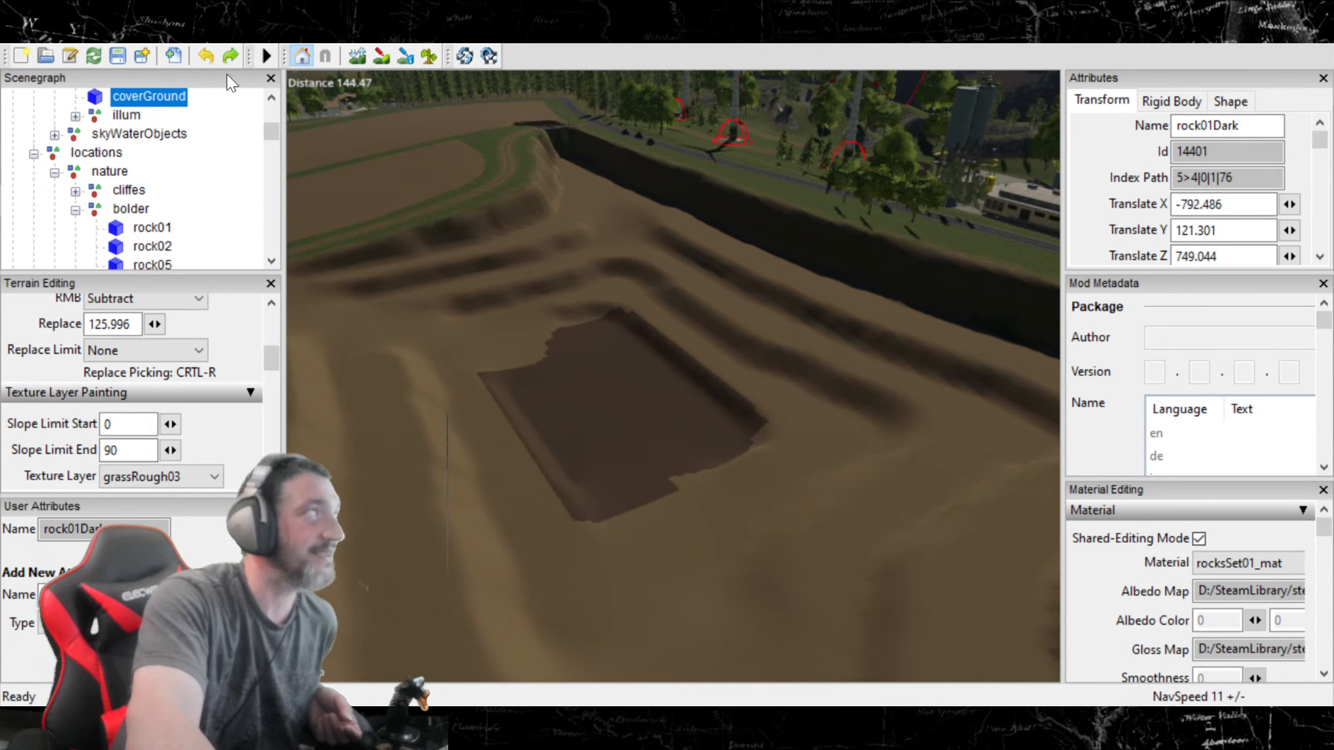
Step: Undo the mud texture strokes on the pit floor one after another until the floor is bare again
click(206, 56)
click(206, 55)
click(206, 55)
click(205, 55)
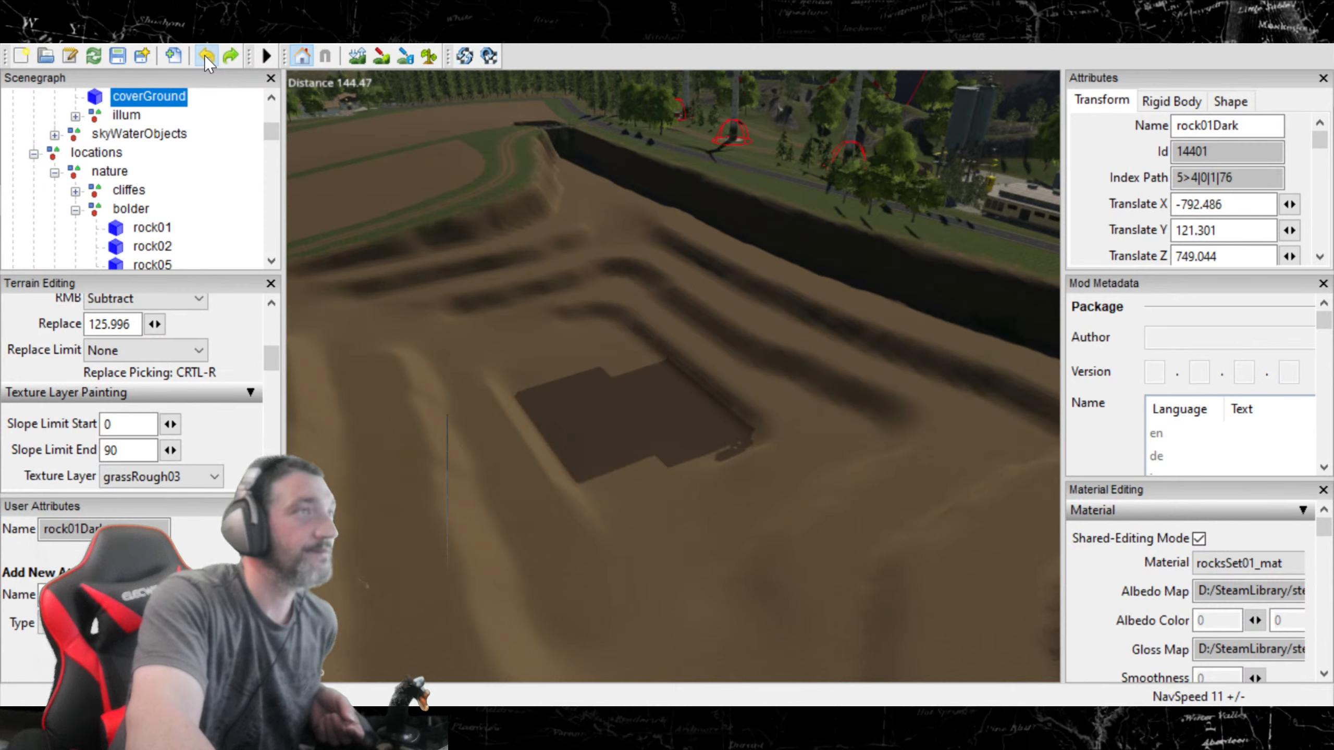
click(206, 55)
click(206, 55)
click(204, 55)
click(203, 56)
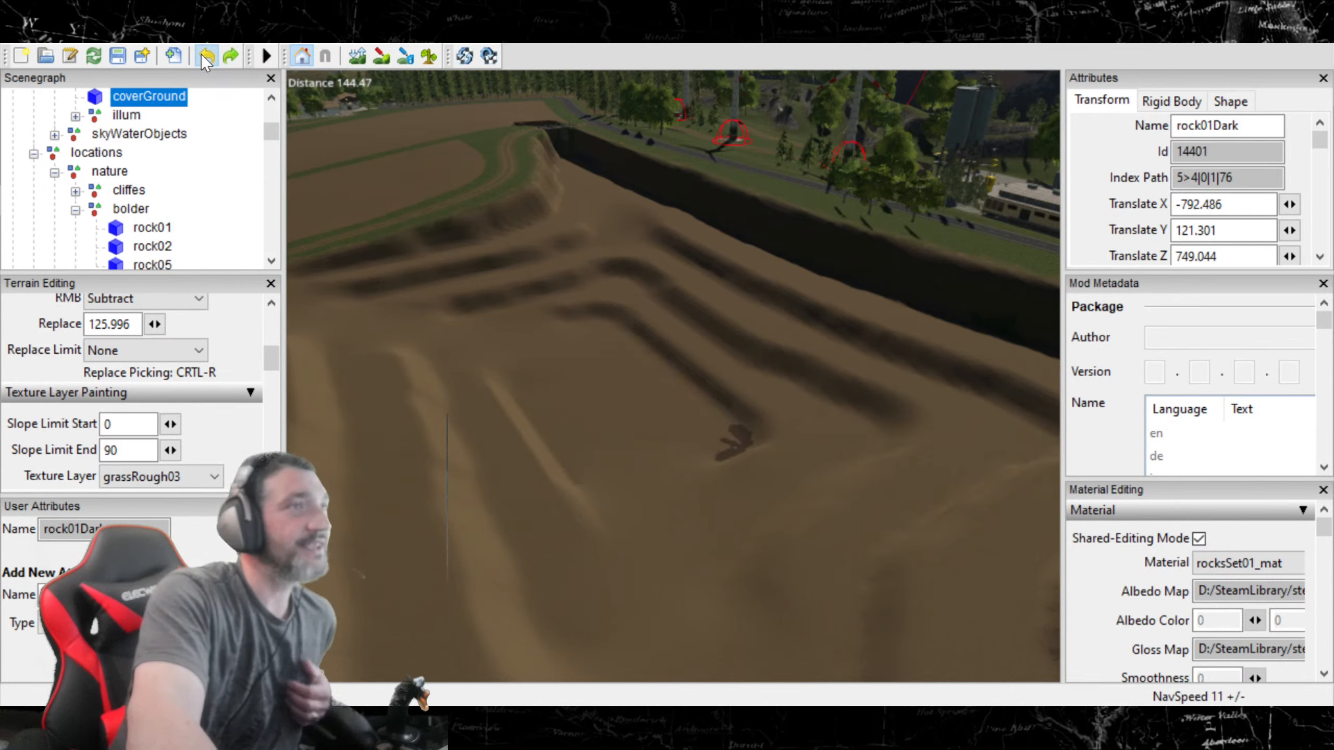
click(204, 56)
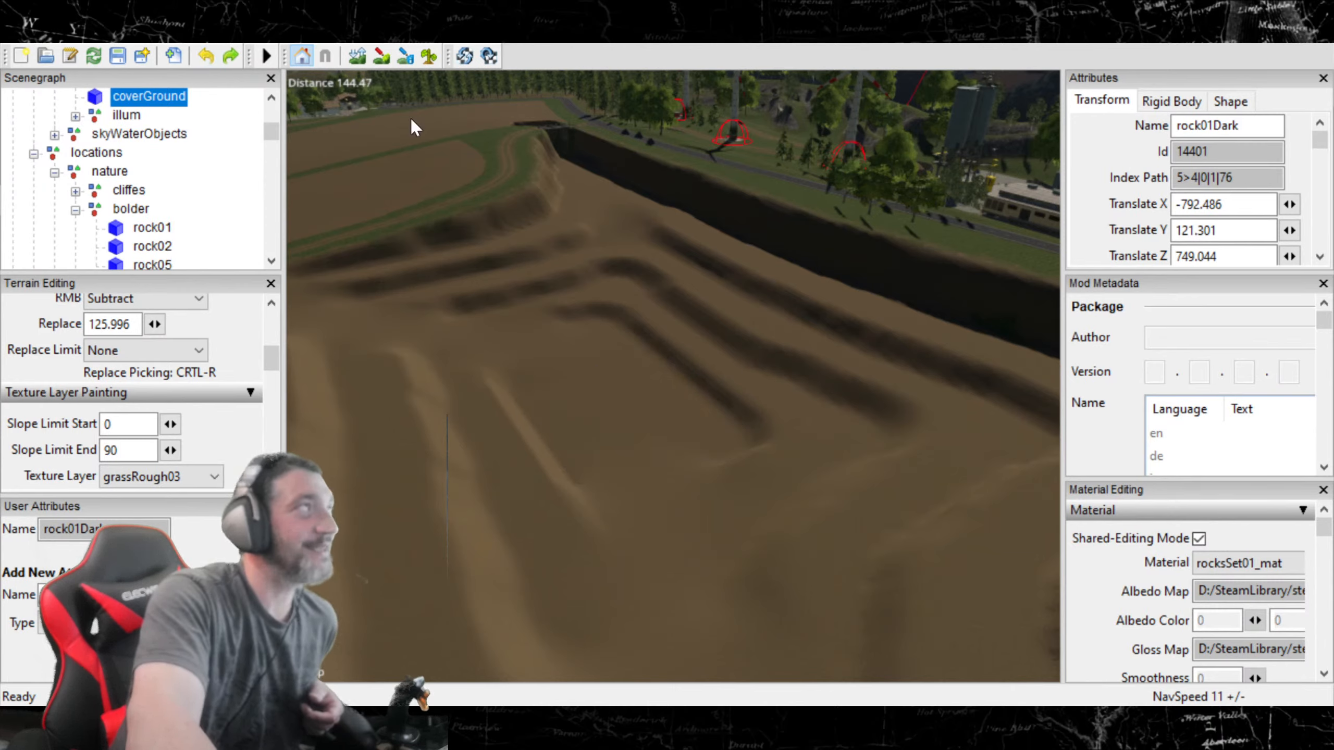
click(223, 55)
click(204, 58)
Step: Set the painting texture layer to roughDirt01
alt+drag(597, 347, 611, 486)
mouse_move(530, 141)
alt+mouse_down()
mouse_move(345, 85)
mouse_move(530, 92)
mouse_move(484, 152)
mouse_move(495, 164)
mouse_move(476, 163)
mouse_move(507, 158)
mouse_move(505, 168)
alt+mouse_up()
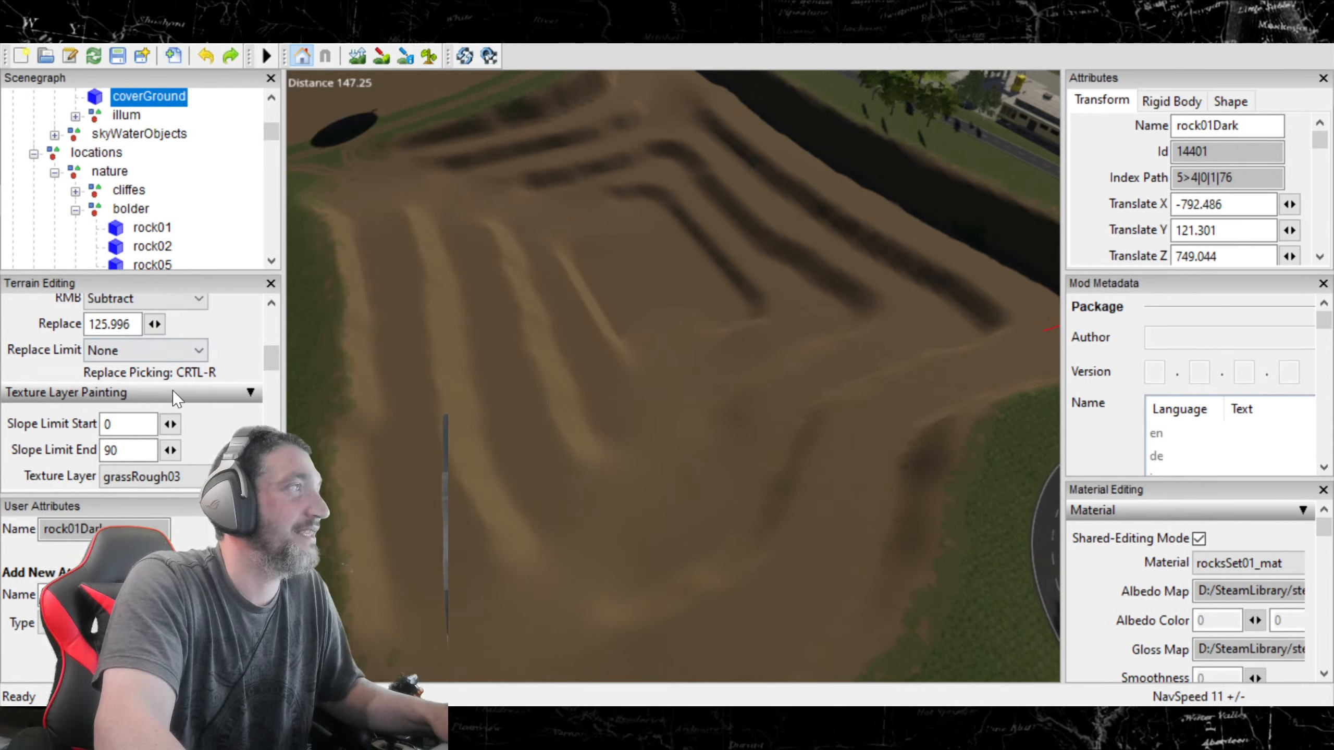
click(187, 482)
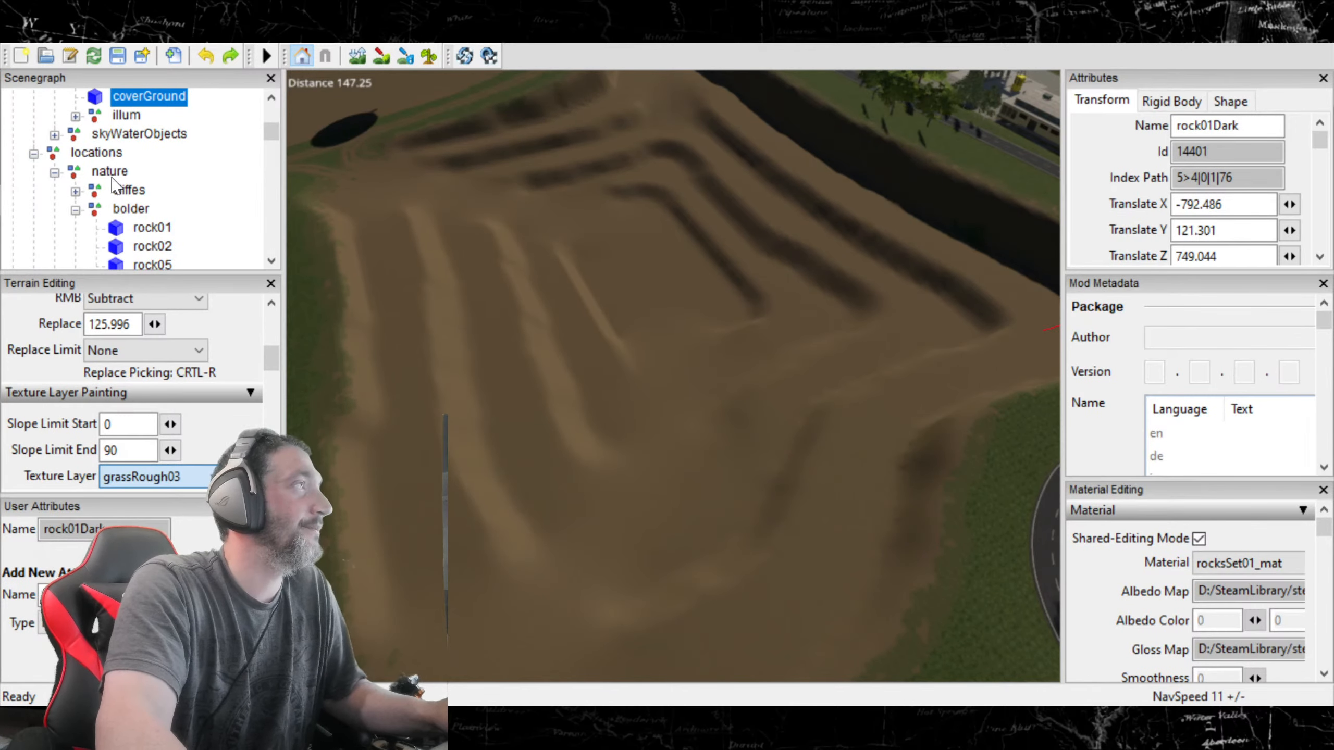
scroll(97, 301, down, 1)
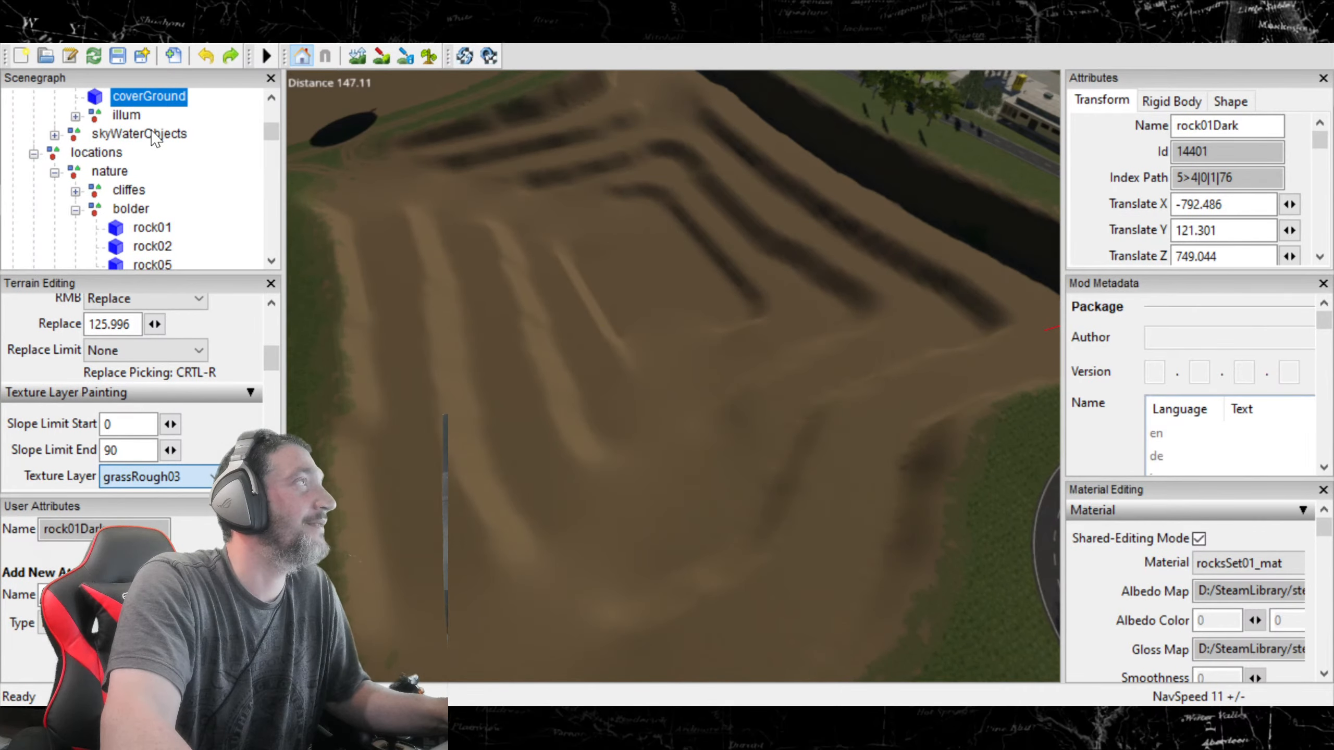
click(141, 106)
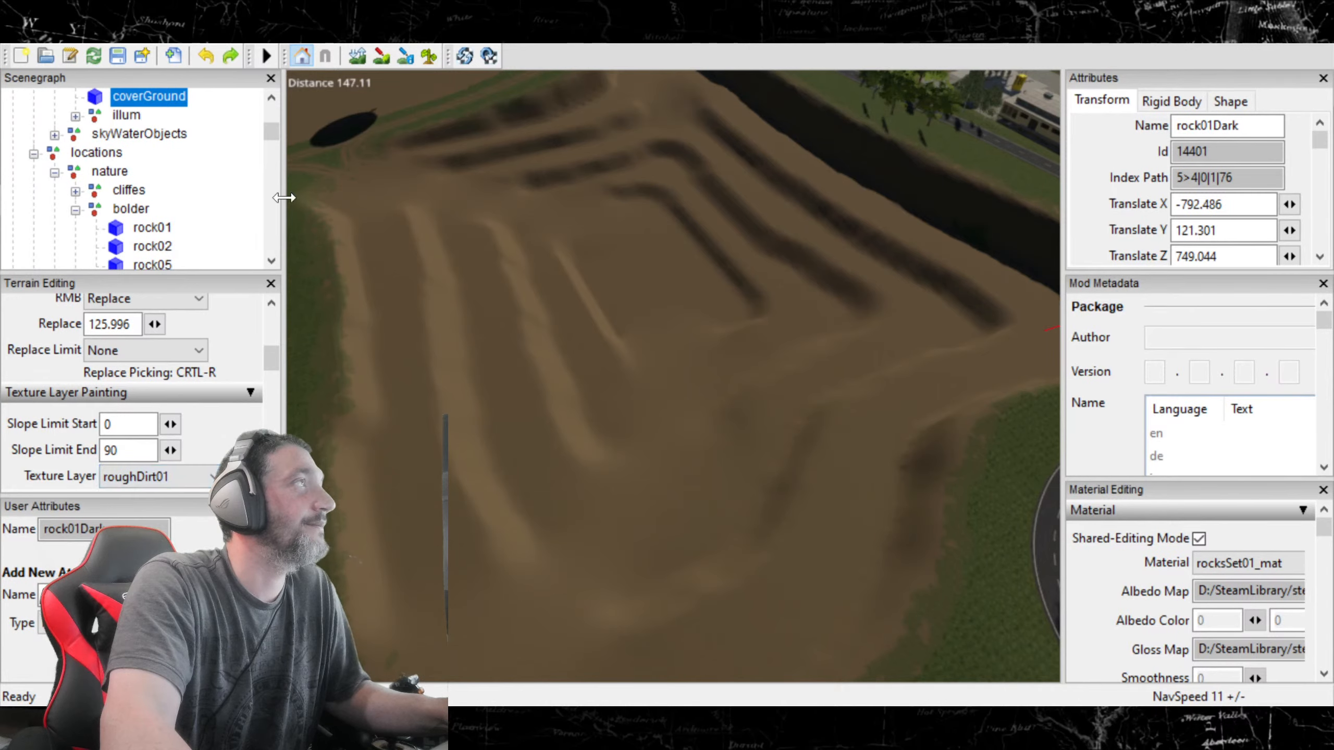
Step: Test-paint roughDirt01 on the bare ground in a close-up view of the pit, and undo the dab
right_drag(407, 144, 571, 492)
scroll(576, 494, up, 6)
alt+drag(579, 488, 617, 499)
click(615, 503)
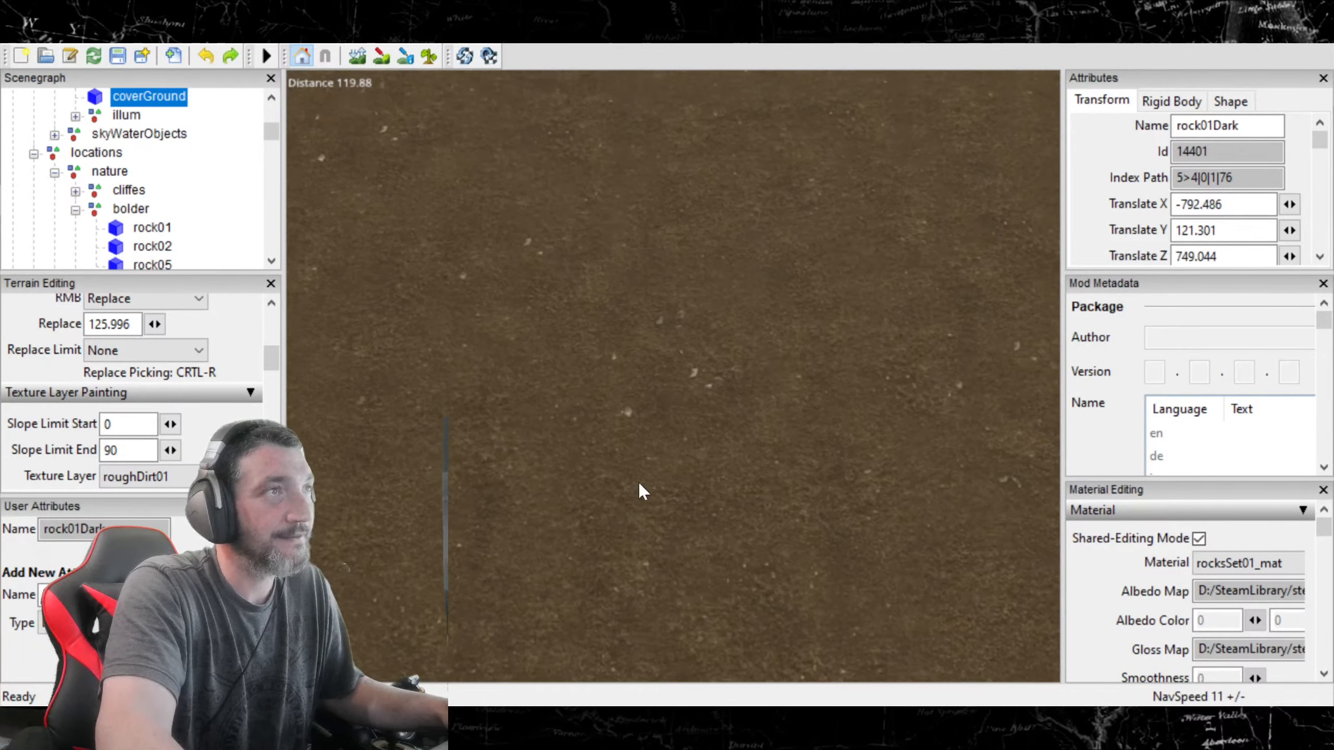
alt+drag(762, 361, 795, 437)
scroll(825, 455, up, 2)
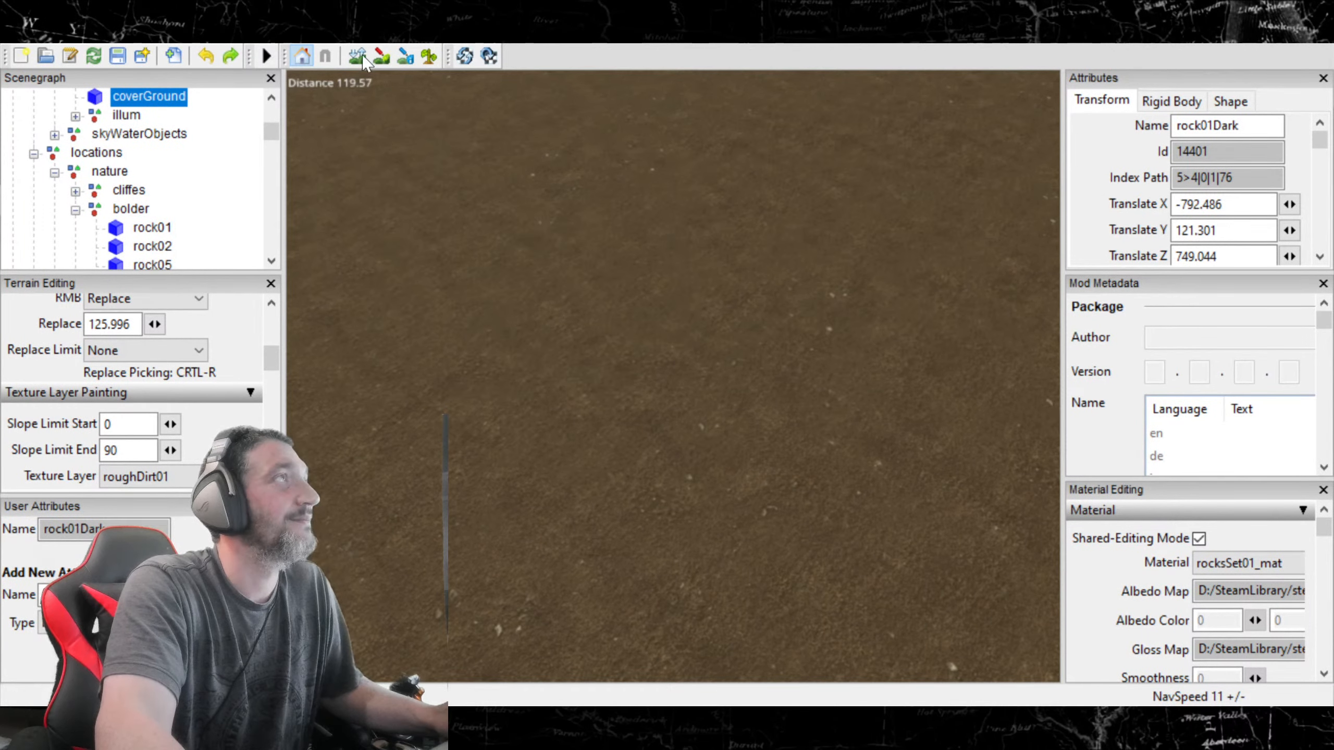
click(381, 56)
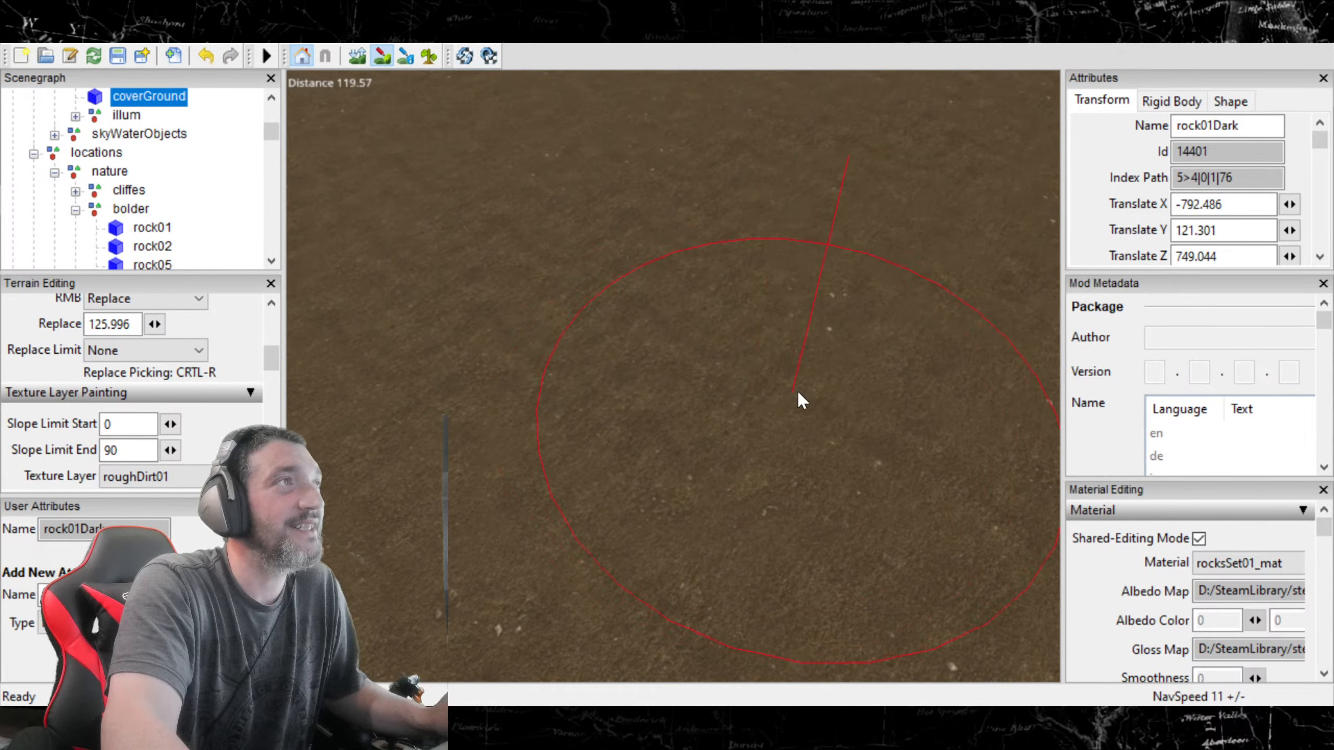
click(206, 56)
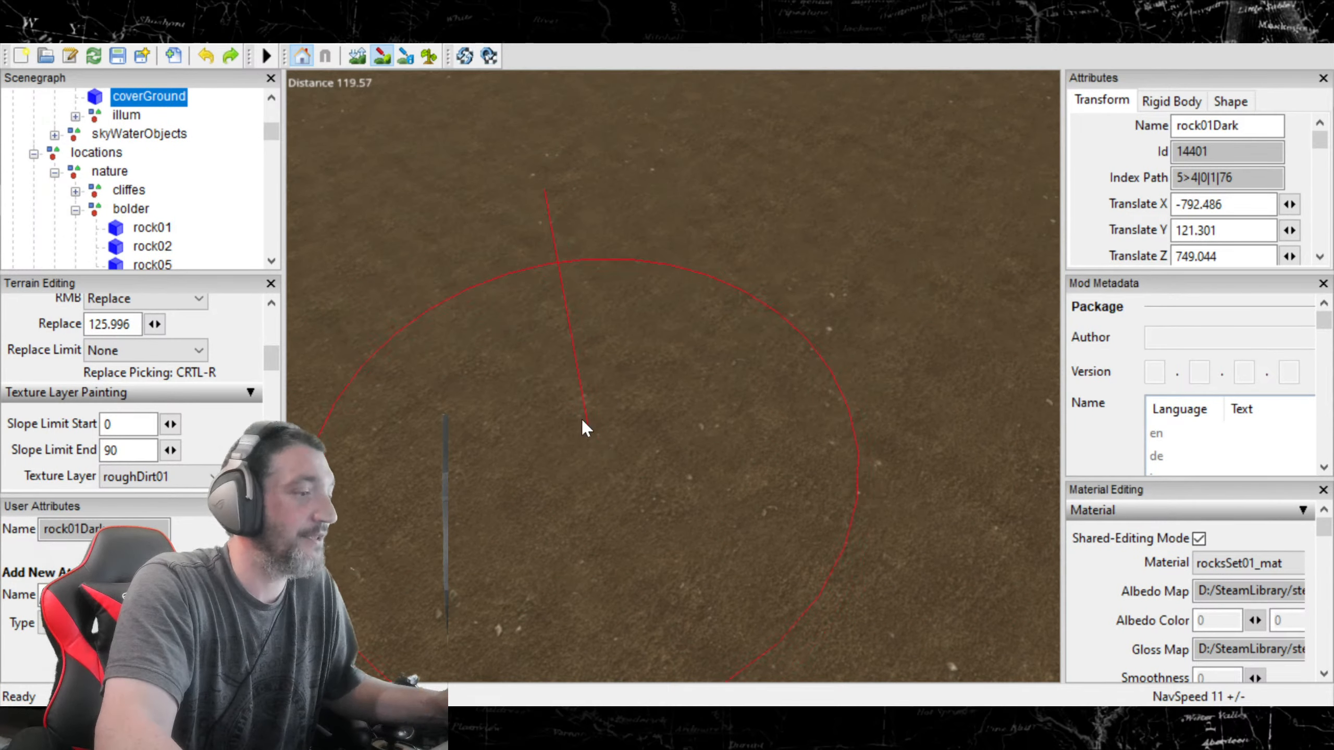
Step: Test-paint roughDirt02, roughDirt03 and roughDirt04 on the same ground for comparison, undoing each dab
scroll(196, 476, down, 1)
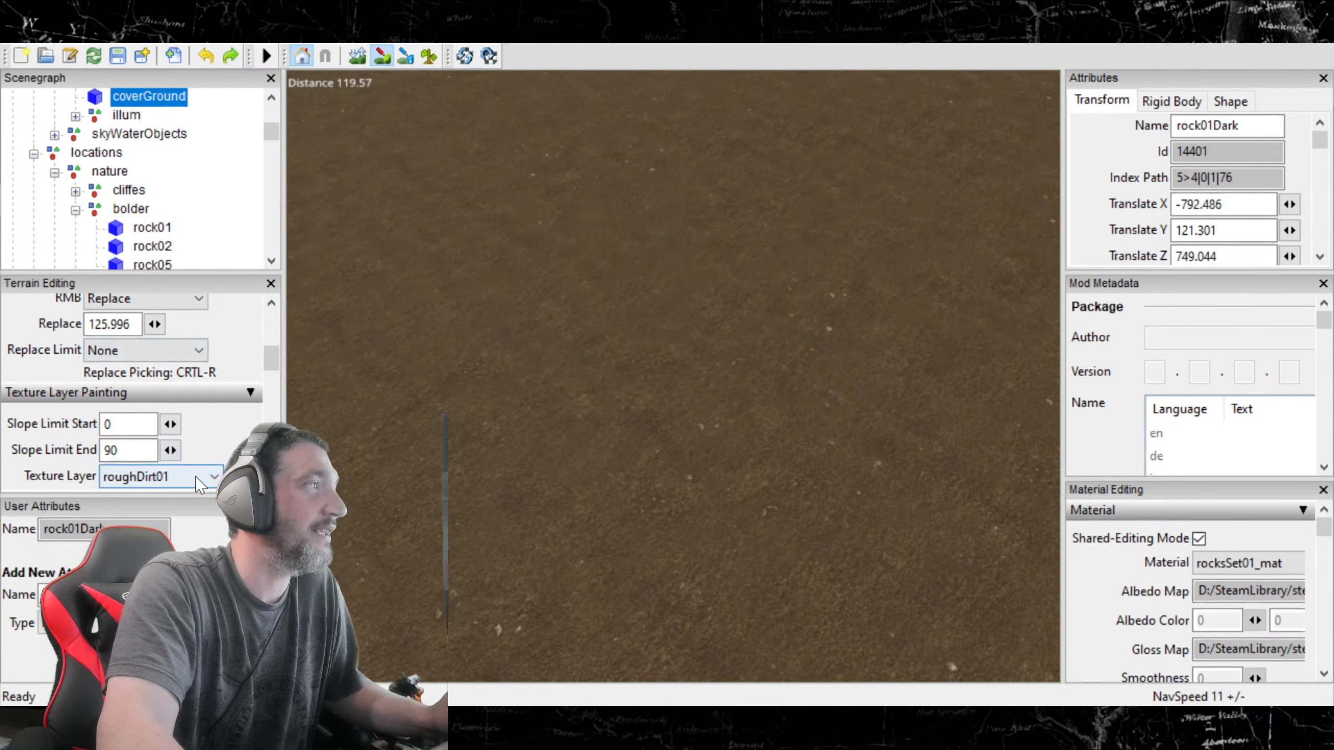
click(628, 350)
click(205, 55)
scroll(179, 480, down, 1)
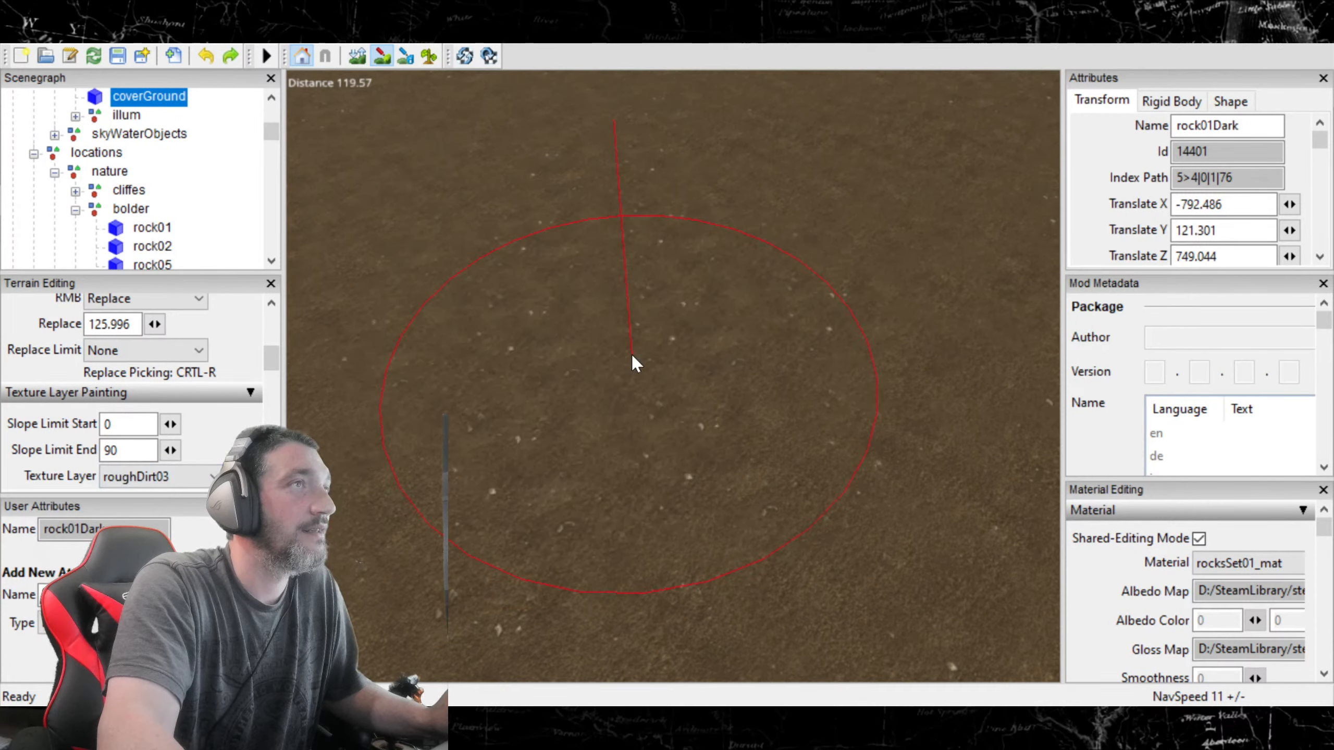
click(206, 56)
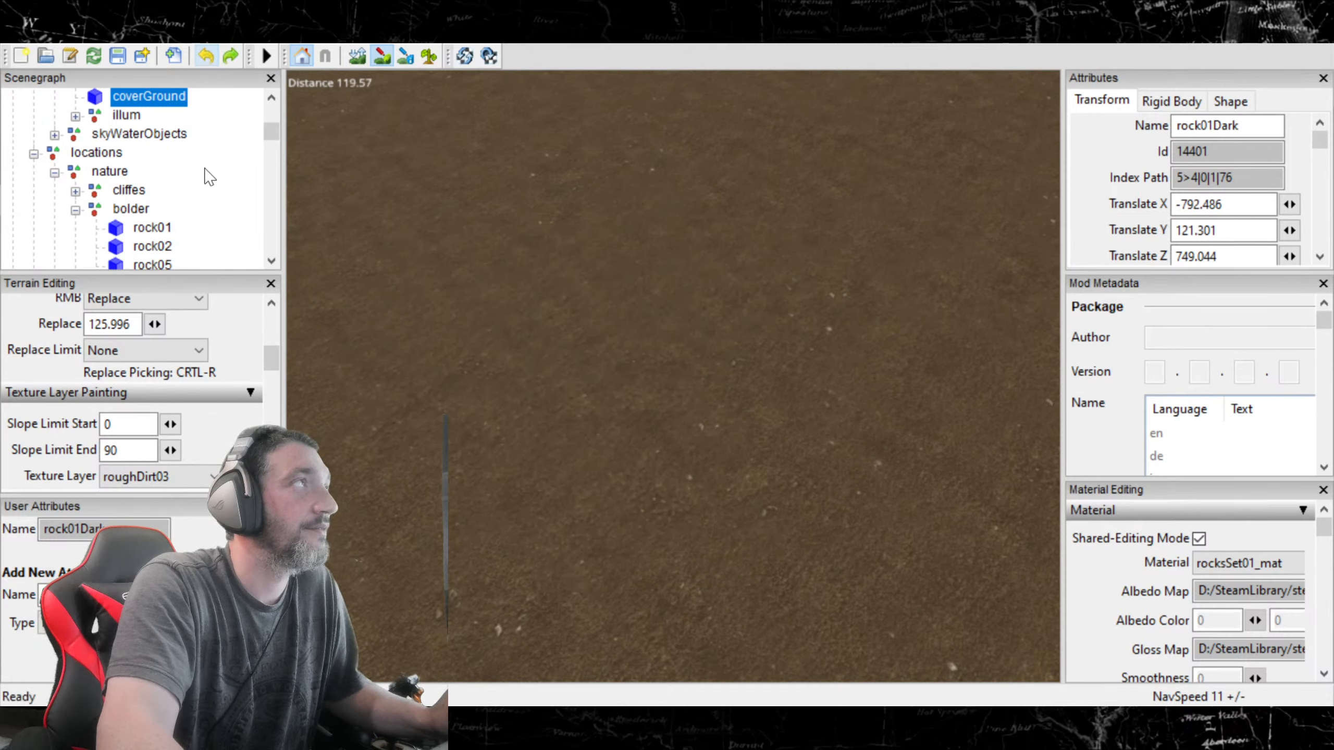
scroll(175, 481, down, 1)
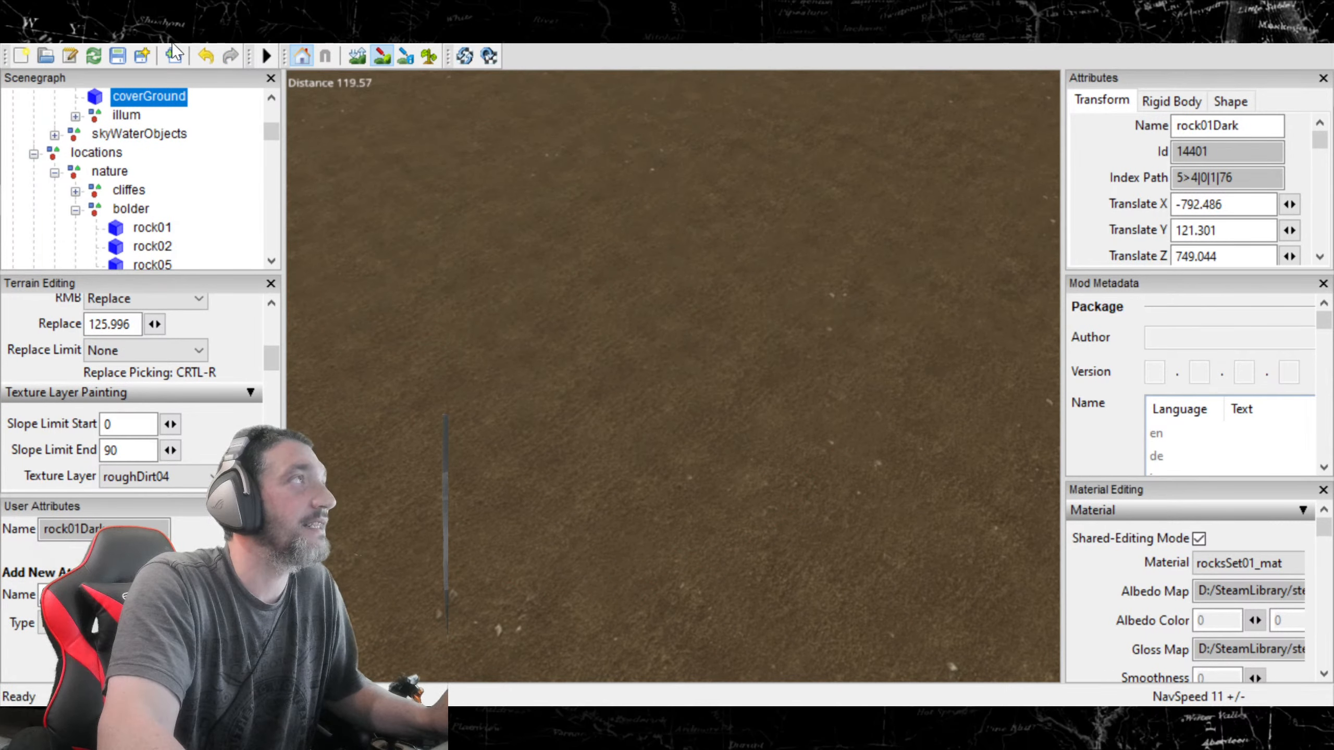
click(207, 57)
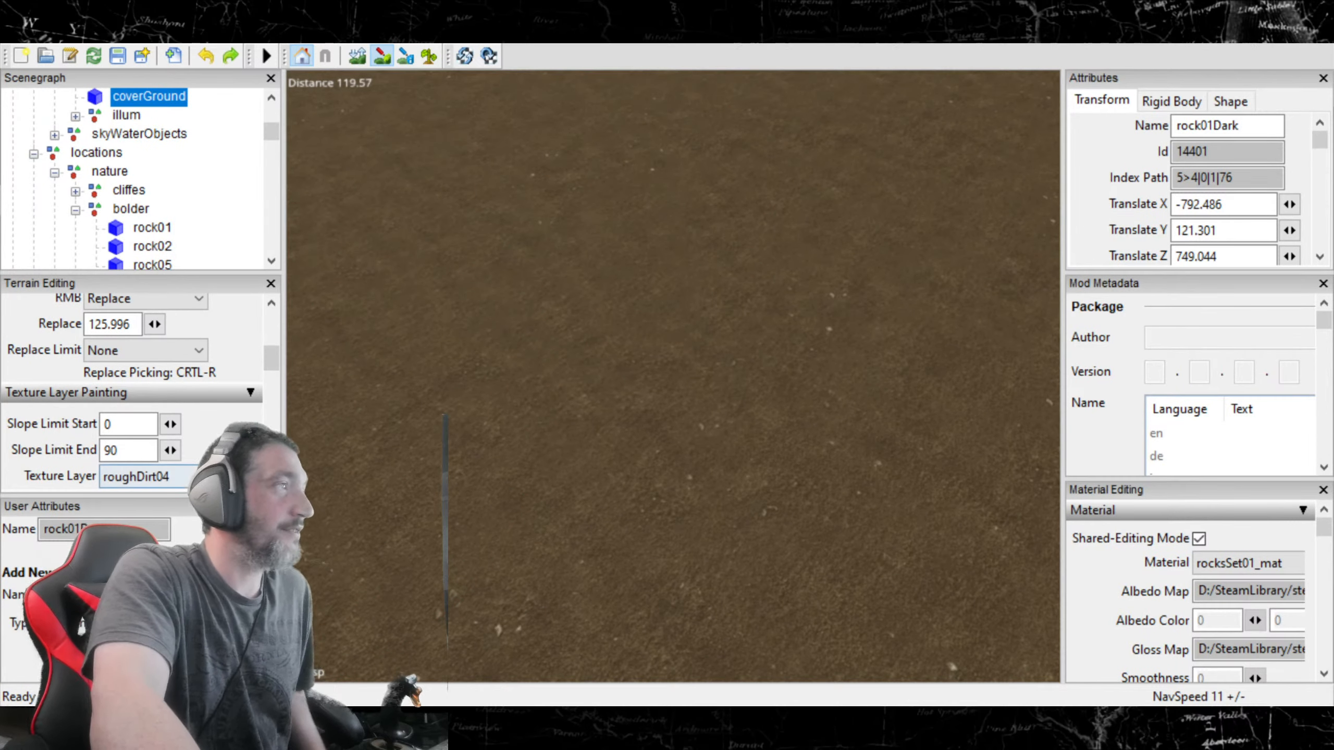
Step: Return the painting texture layer to roughDirt01 and try it on the ground beside a terrace slope
scroll(230, 462, up, 3)
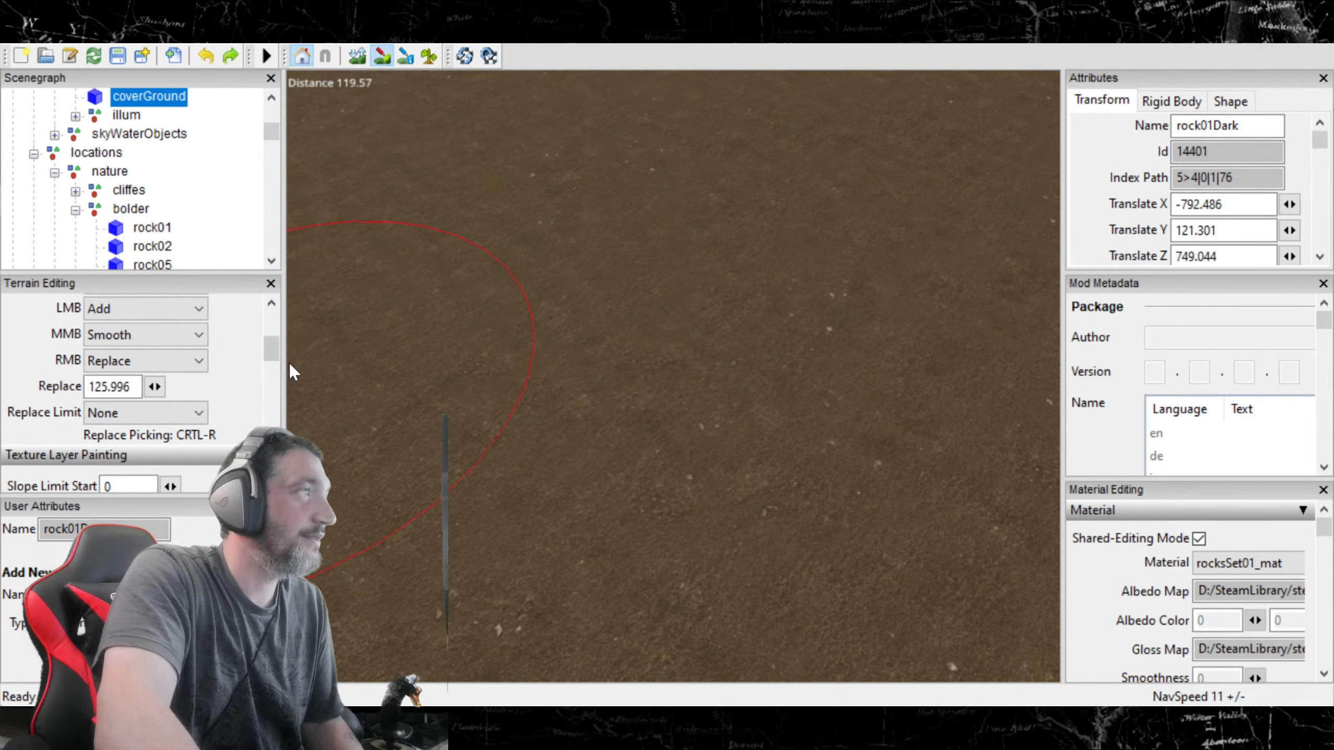
scroll(271, 370, down, 2)
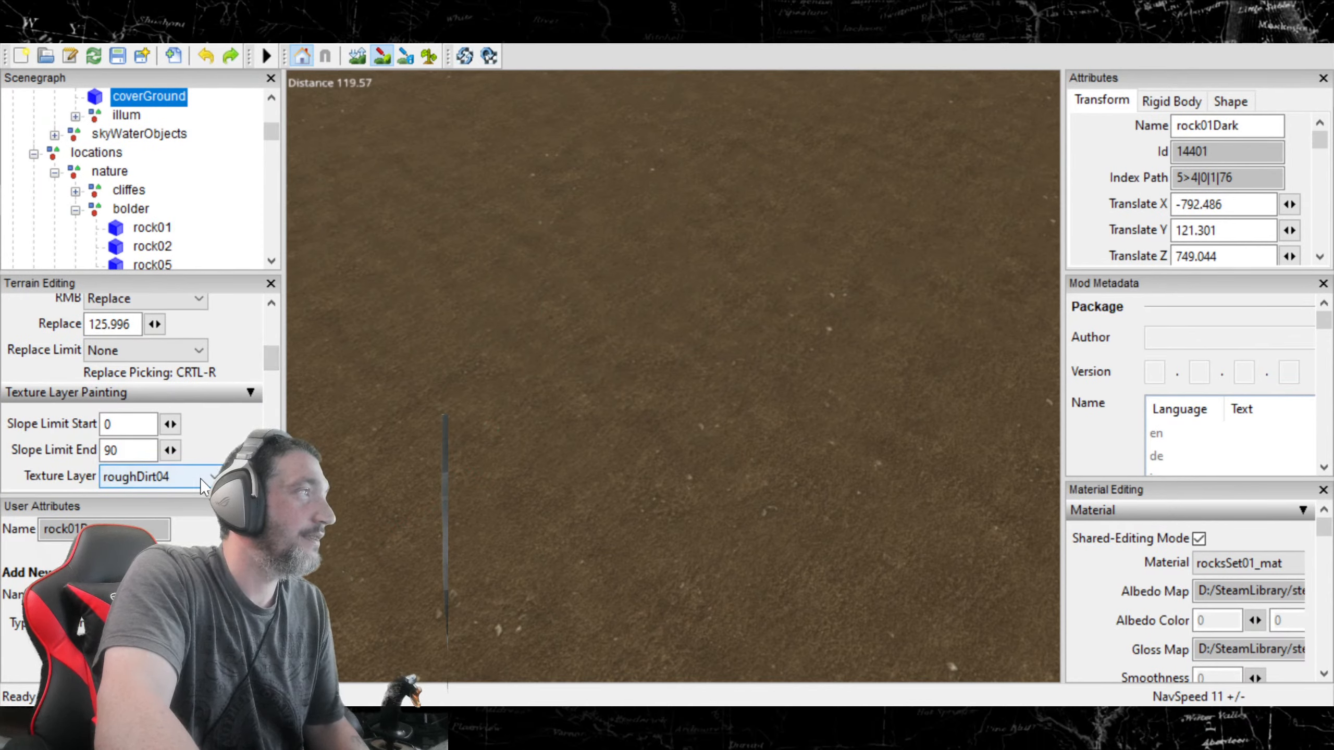
scroll(203, 484, up, 2)
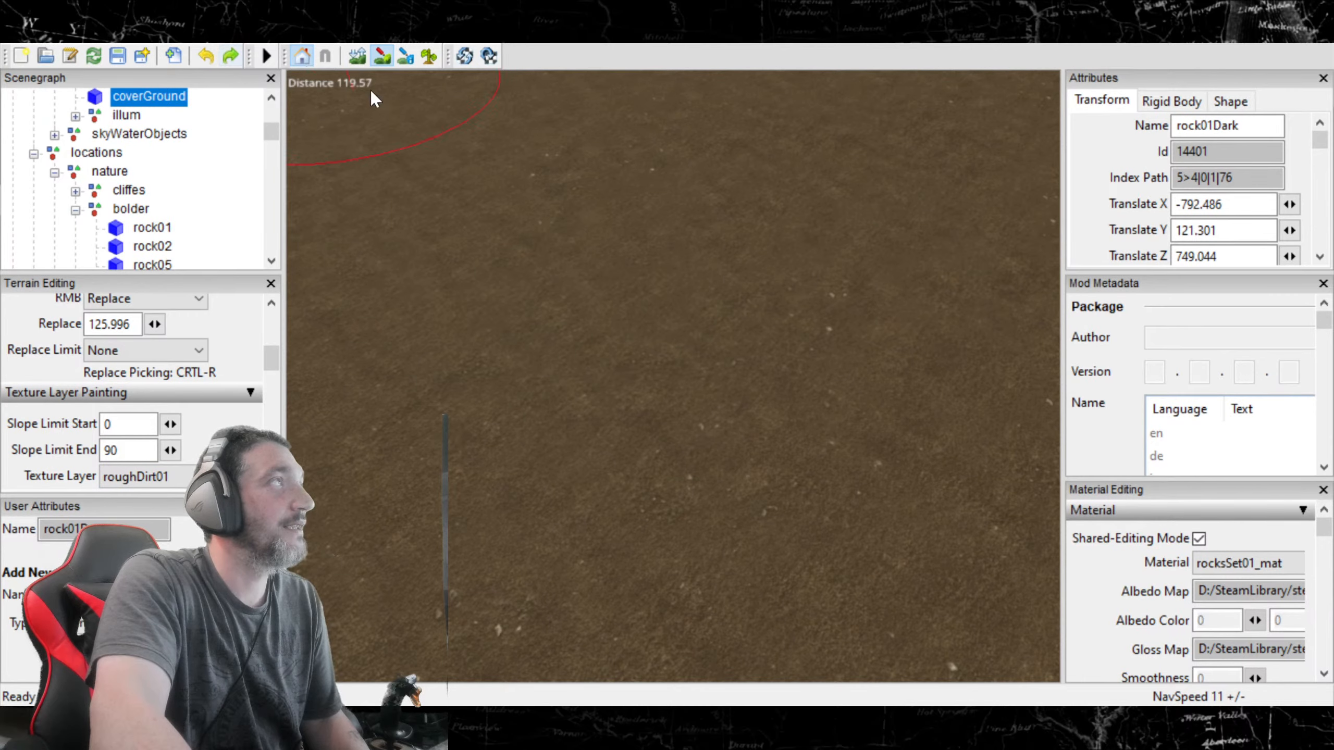
middle_drag(436, 361, 450, 443)
alt+drag(448, 439, 615, 546)
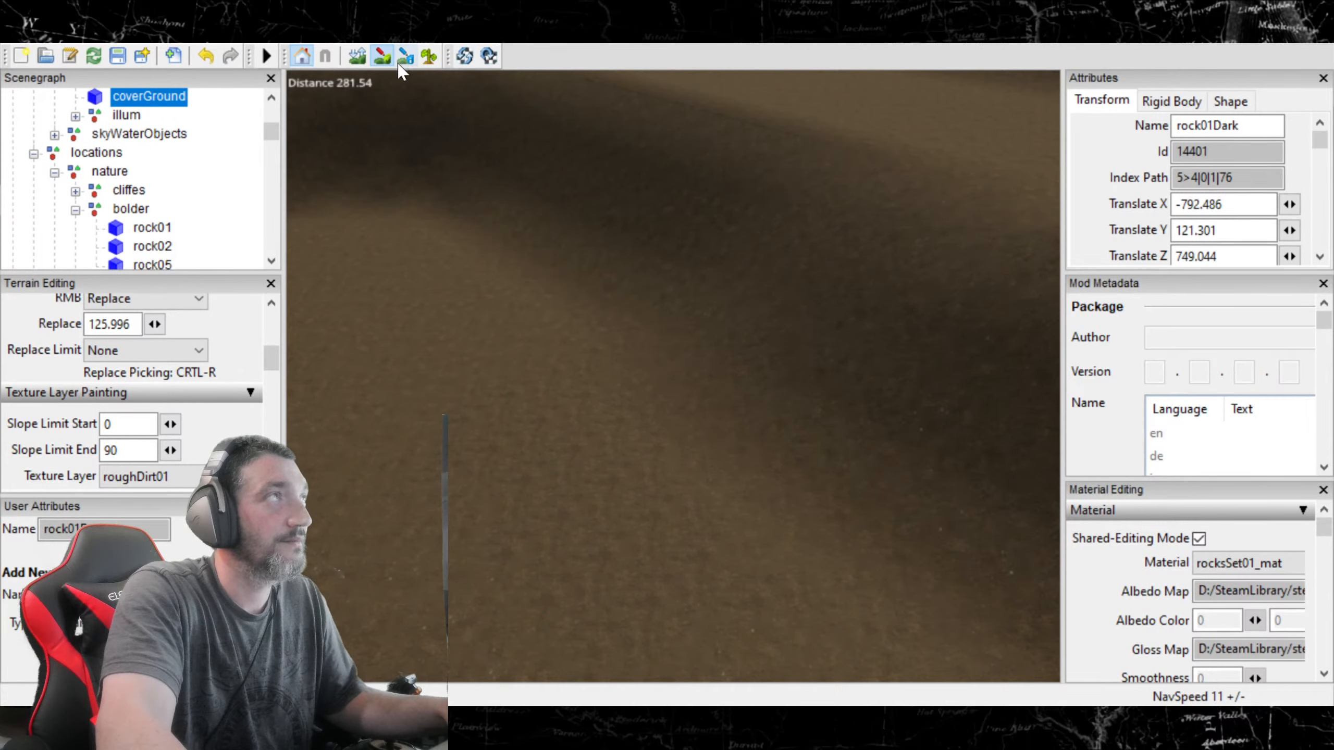
Step: Examine the dirt texture beside the terrace slope from close up and from further away
alt+drag(518, 420, 514, 488)
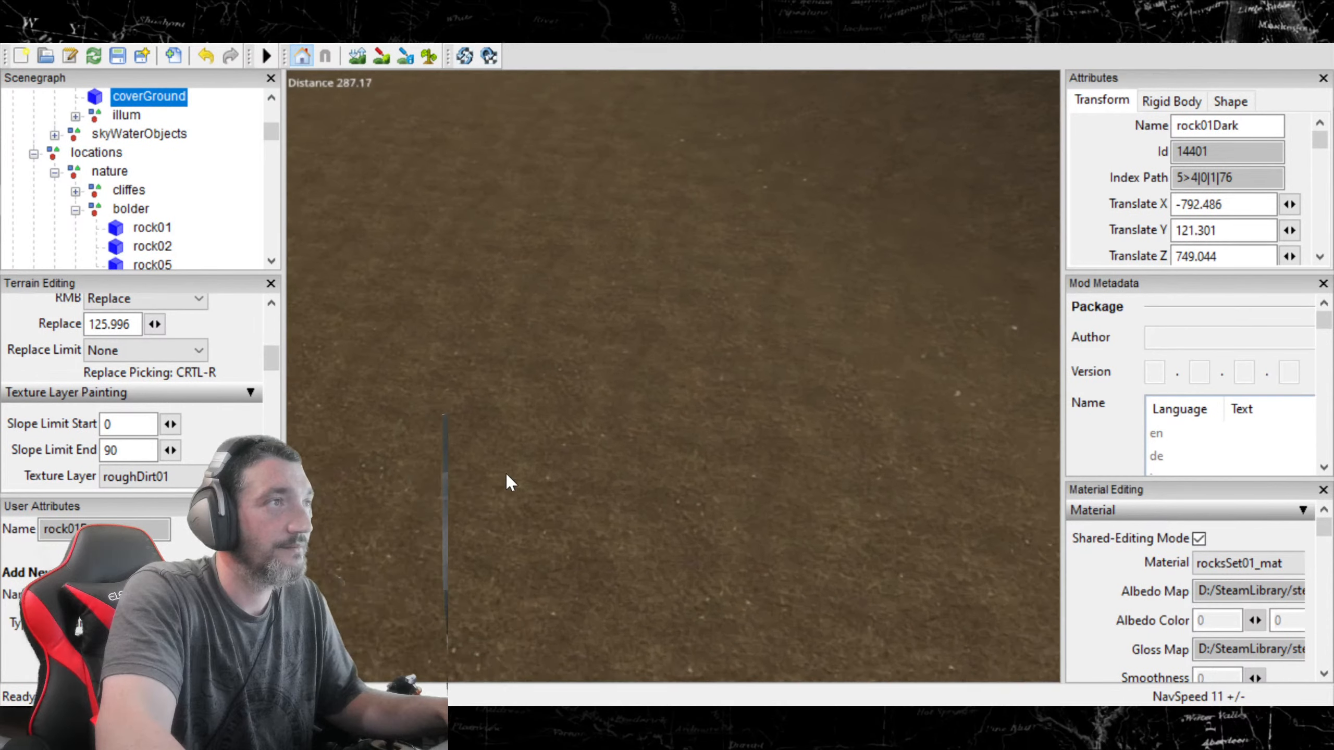
scroll(486, 477, down, 7)
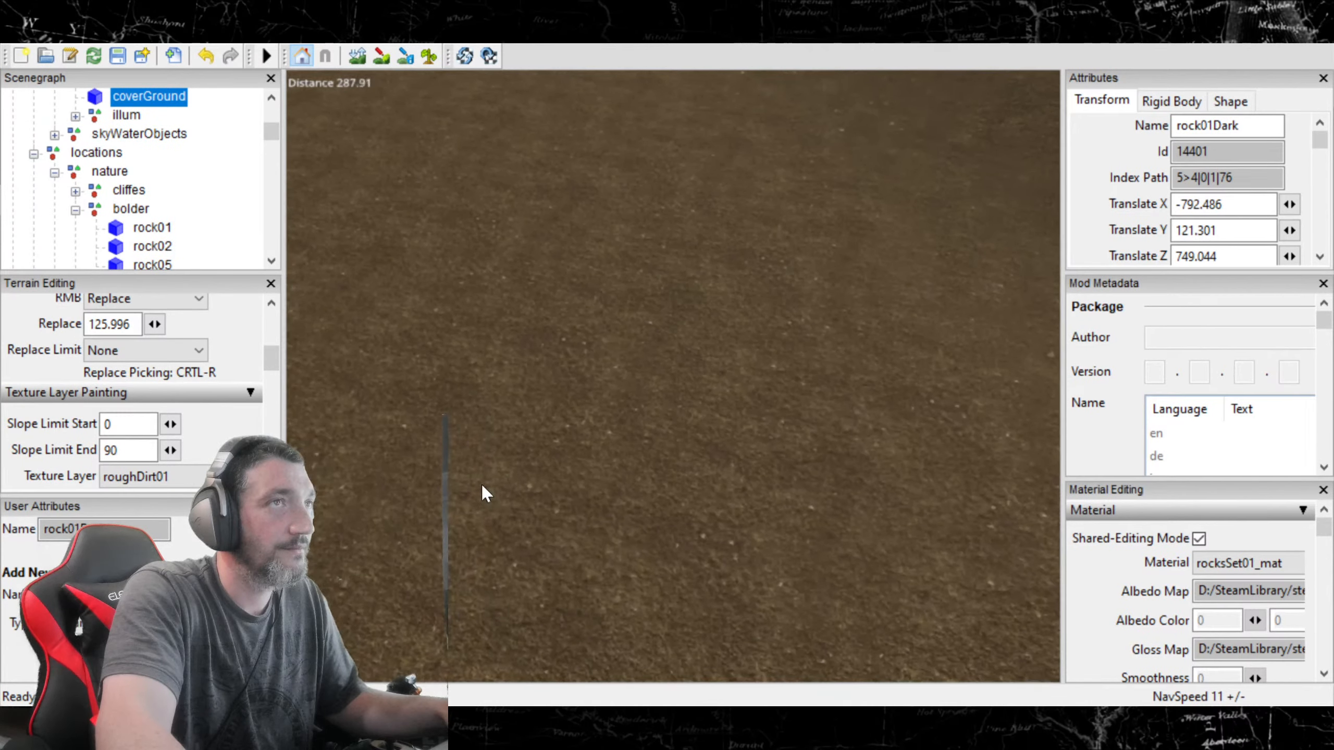
scroll(410, 326, down, 10)
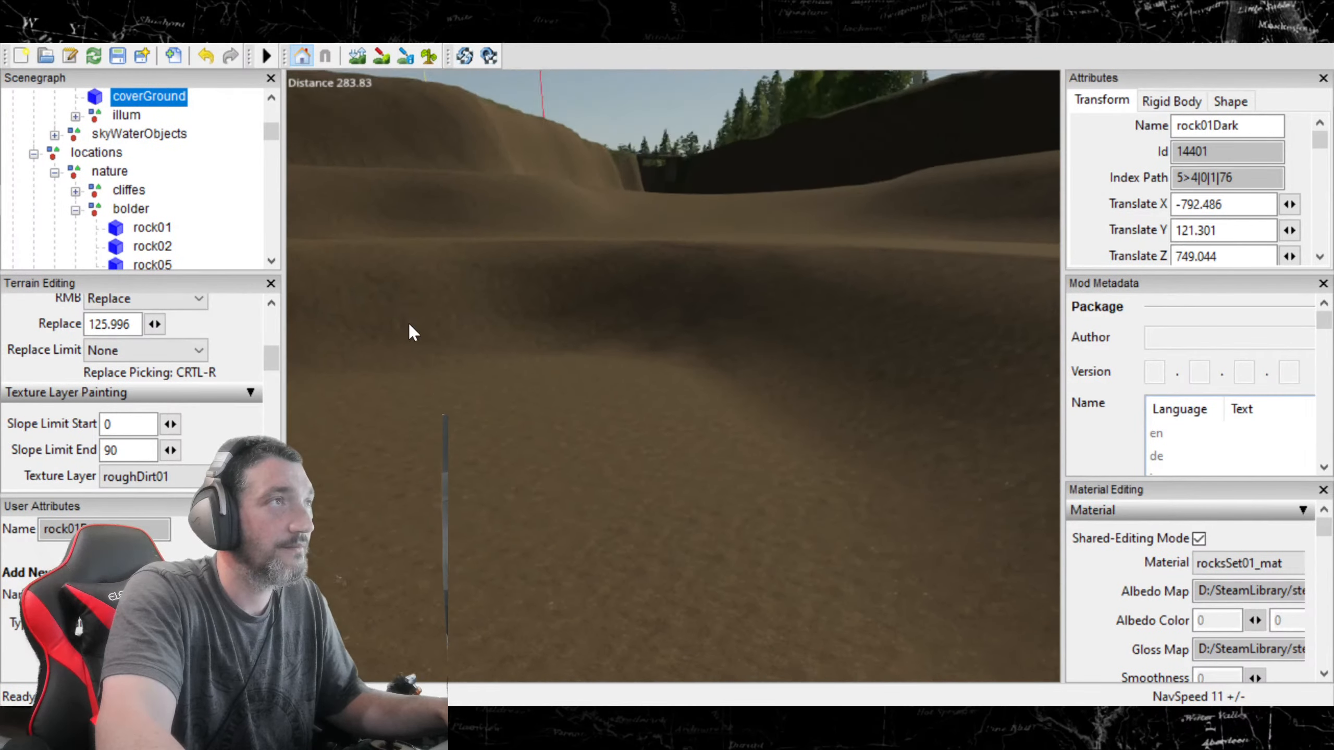
scroll(430, 336, up, 10)
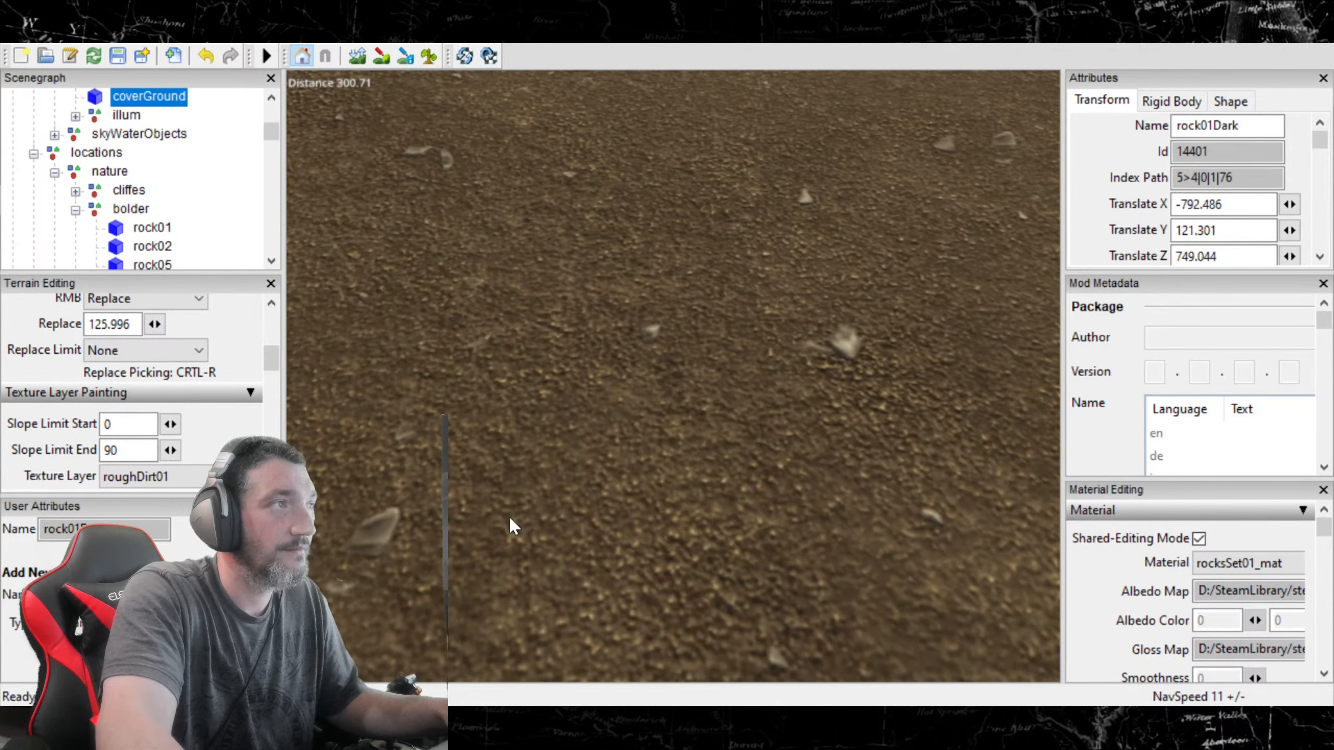
scroll(508, 514, down, 3)
alt+drag(480, 509, 435, 519)
scroll(456, 474, down, 2)
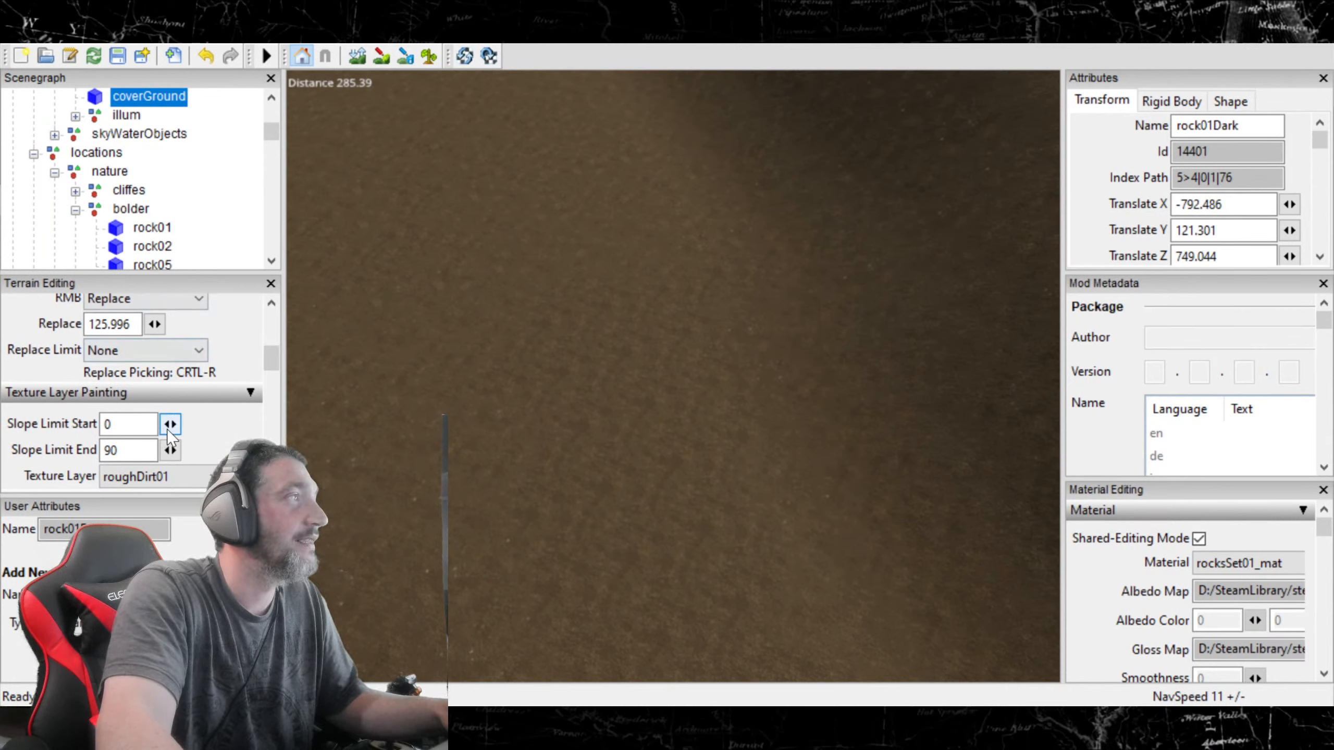
Step: Set the painting texture layer to roughDirt02, test it on the terrace ground, and undo the test
scroll(169, 482, down, 1)
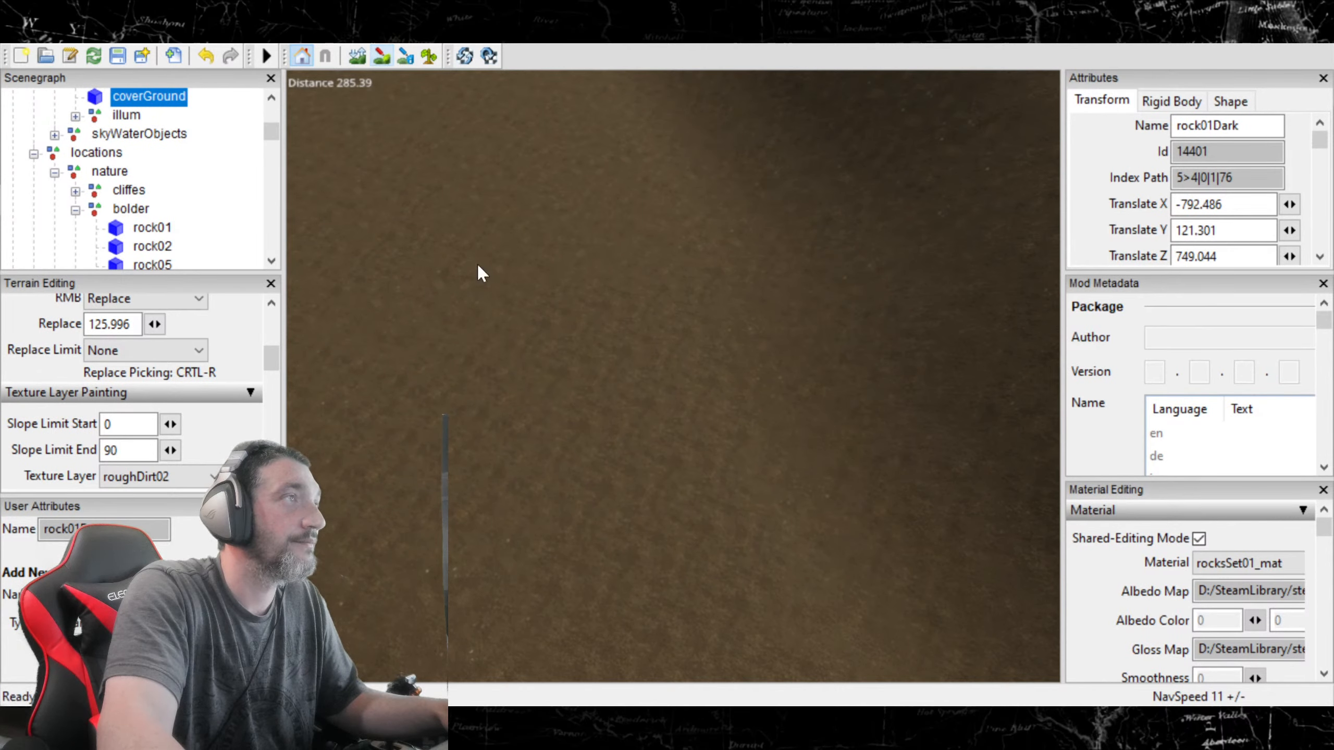
mouse_move(526, 369)
alt+mouse_down()
mouse_move(385, 344)
mouse_move(461, 404)
mouse_move(364, 348)
mouse_move(425, 444)
mouse_move(461, 468)
mouse_move(367, 349)
mouse_move(360, 441)
mouse_move(371, 423)
mouse_move(488, 433)
mouse_move(465, 444)
mouse_move(396, 399)
mouse_move(346, 416)
mouse_move(366, 441)
mouse_move(402, 367)
mouse_move(393, 373)
mouse_move(459, 342)
mouse_move(438, 313)
mouse_move(587, 339)
alt+mouse_up()
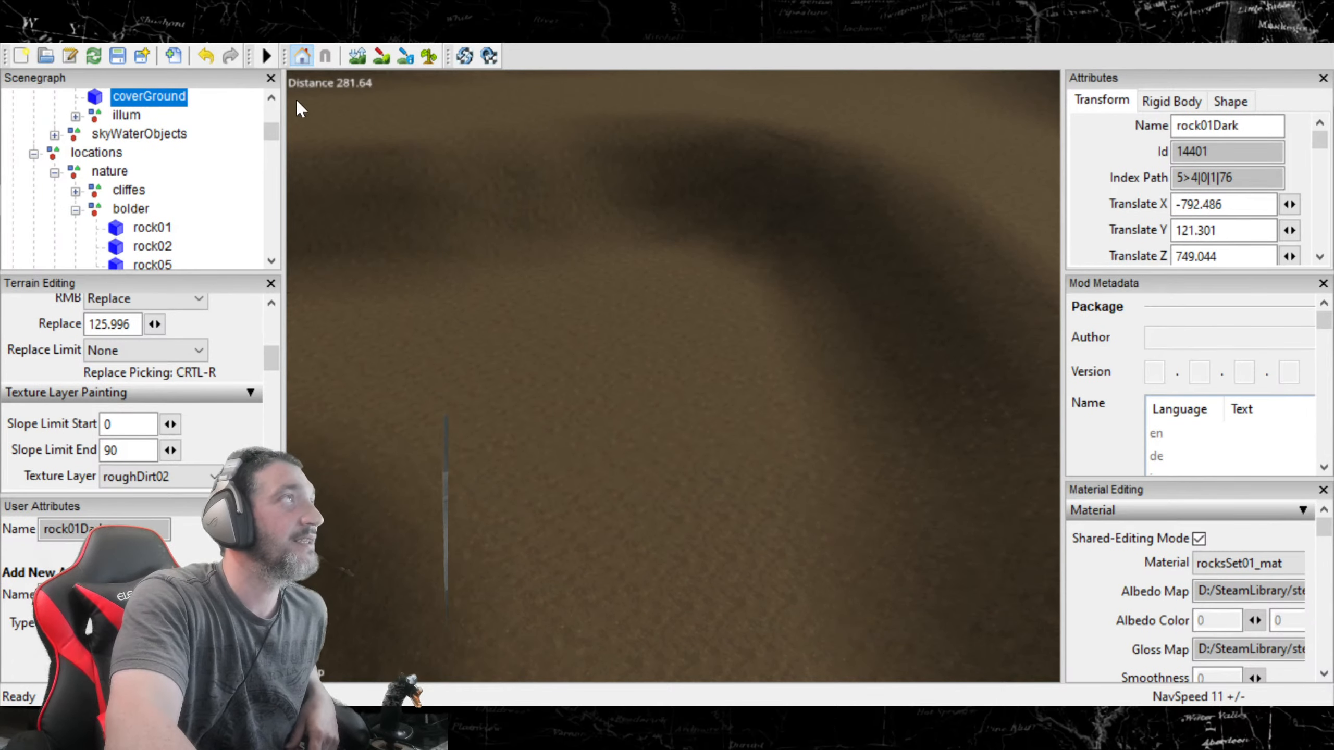
click(204, 55)
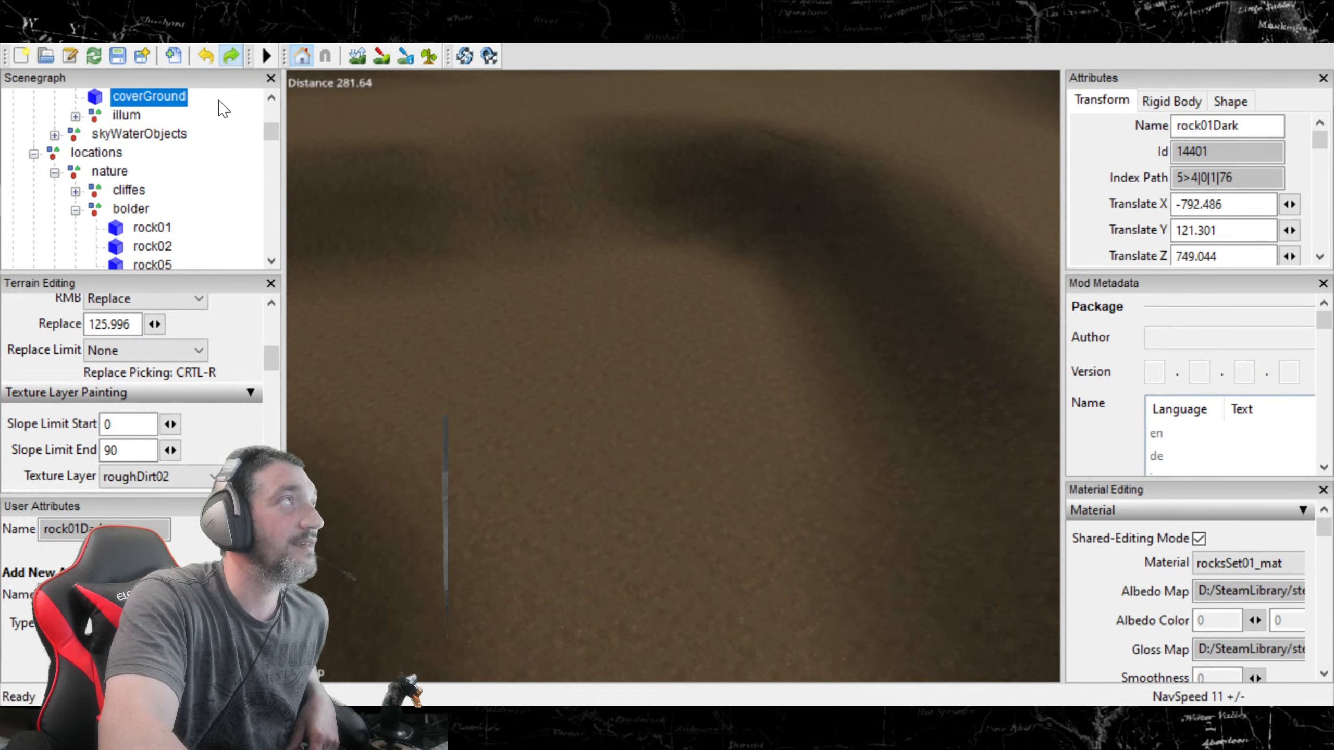
Step: Test roughDirt03 and roughDirt04 as the painting layer on the terrace ground and inspect the result up close
scroll(200, 481, down, 1)
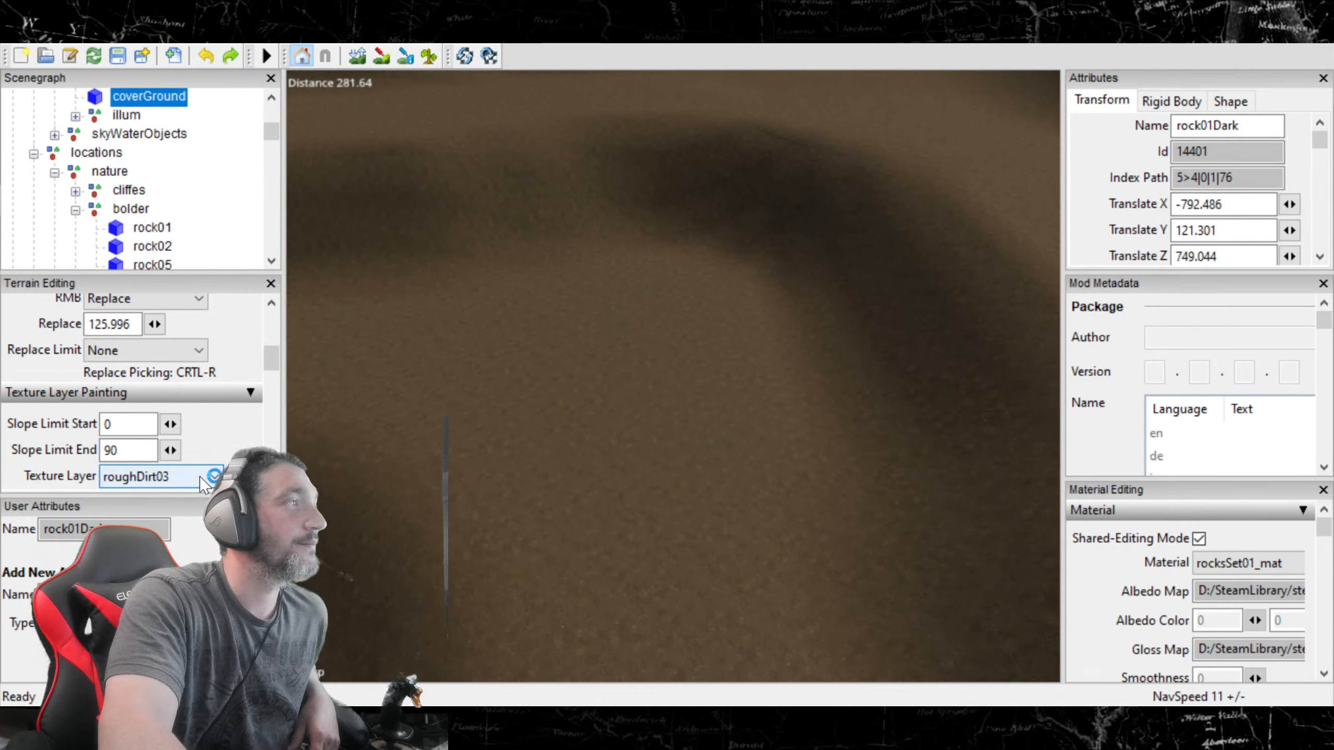
click(384, 59)
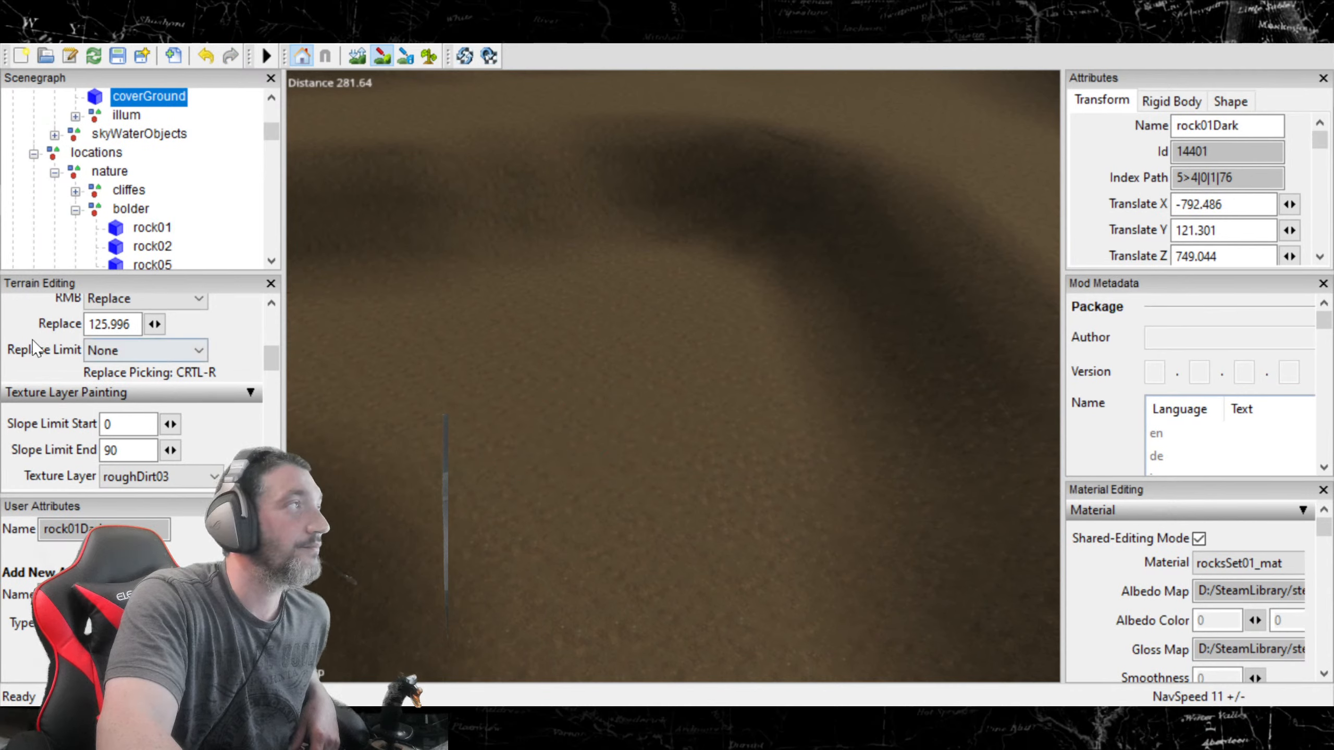
scroll(188, 480, down, 1)
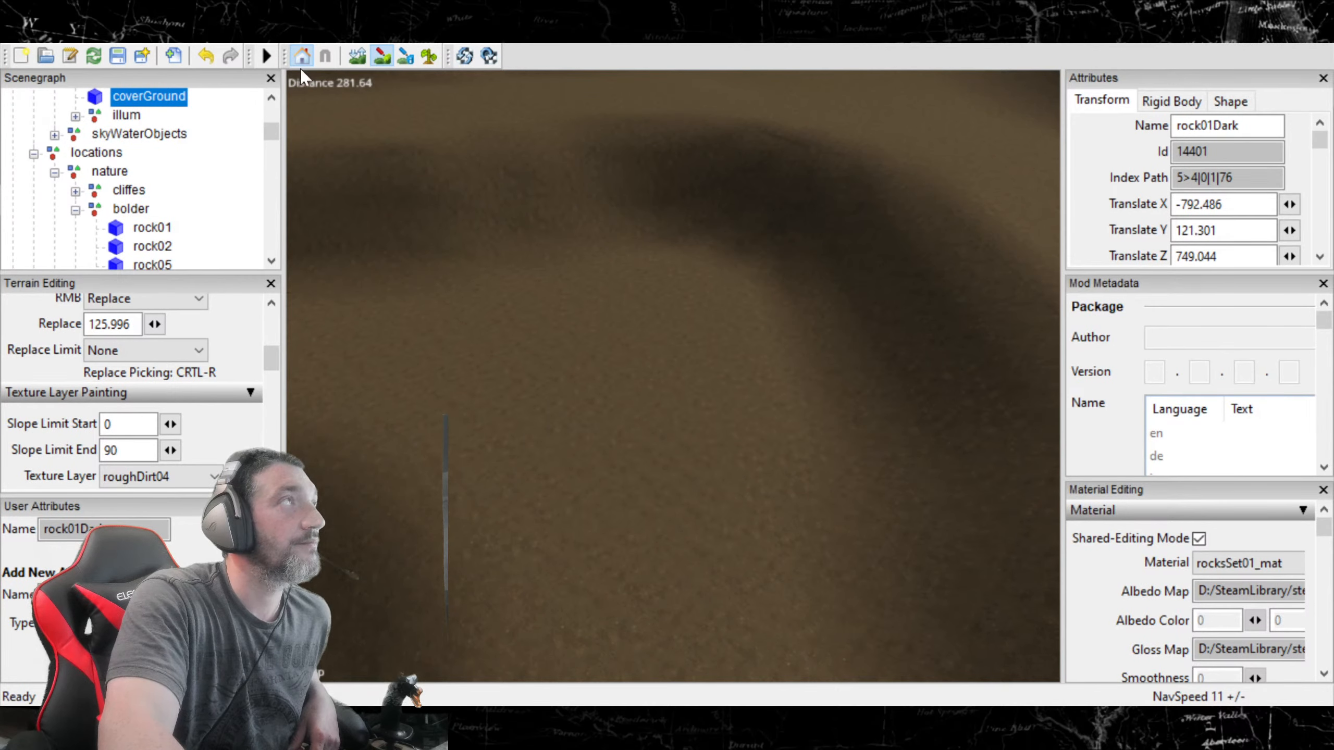
click(383, 56)
mouse_move(729, 456)
alt+mouse_down()
mouse_move(728, 514)
mouse_move(789, 467)
mouse_move(721, 497)
mouse_move(735, 551)
mouse_move(628, 496)
mouse_move(714, 484)
mouse_move(868, 503)
mouse_move(871, 478)
mouse_move(896, 471)
mouse_move(739, 414)
mouse_move(733, 424)
alt+mouse_up()
scroll(729, 514, up, 3)
scroll(723, 497, up, 3)
scroll(738, 548, up, 4)
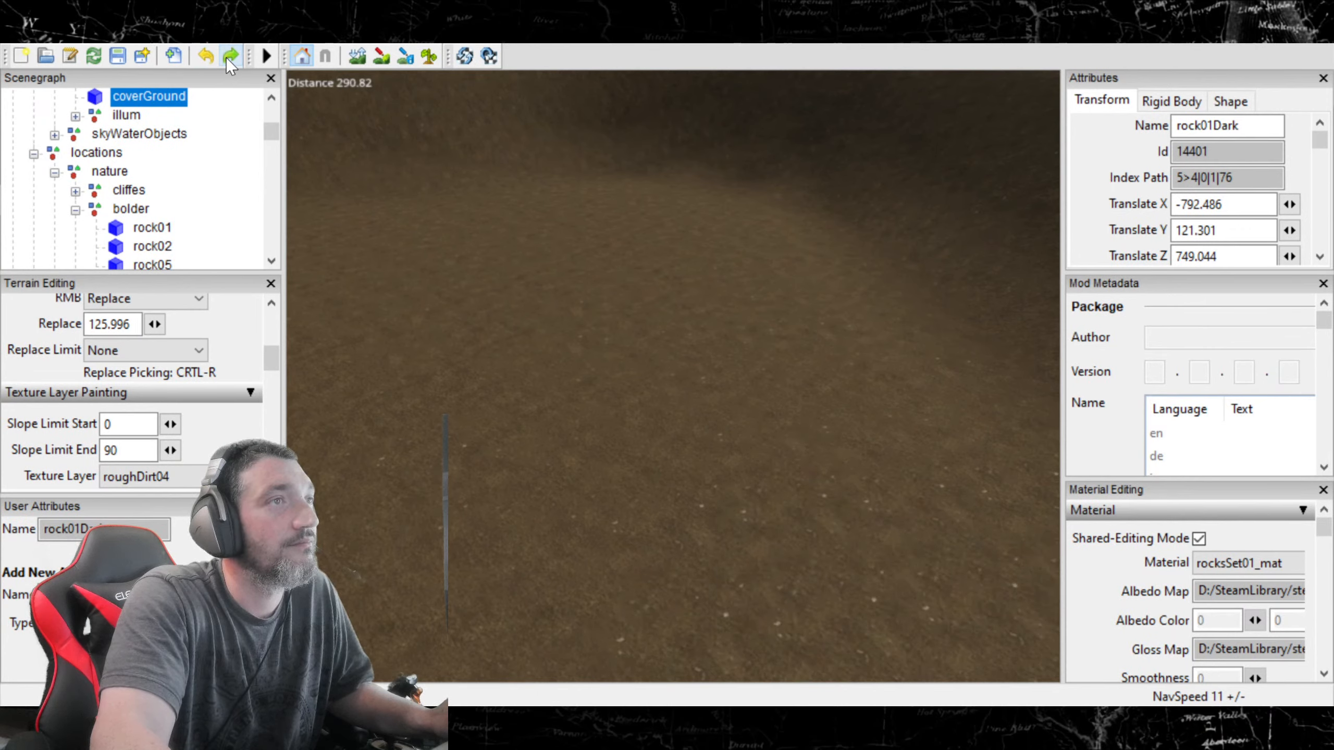
Step: Undo the roughDirt04 test on the ground and look over the terraces and pit walls from several directions
click(204, 57)
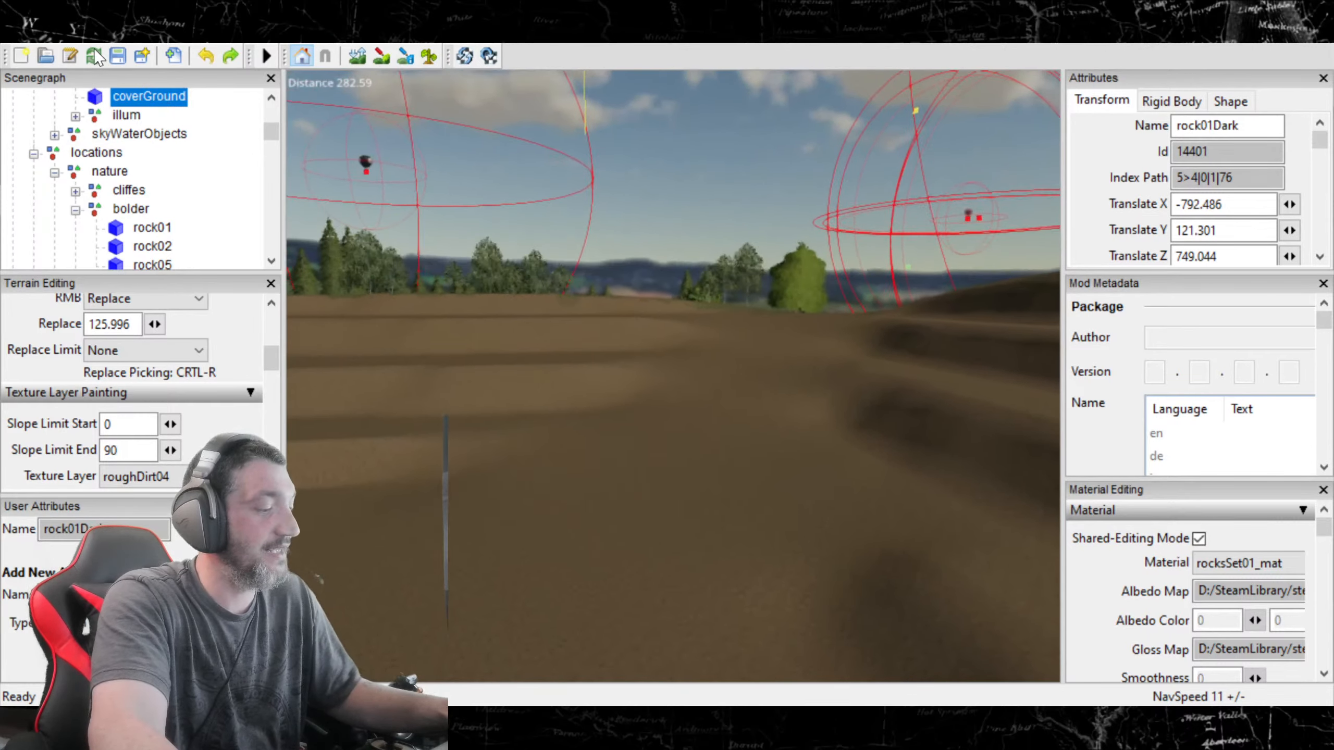
alt+drag(96, 53, 29, 102)
alt+drag(814, 216, 627, 298)
alt+drag(703, 196, 671, 173)
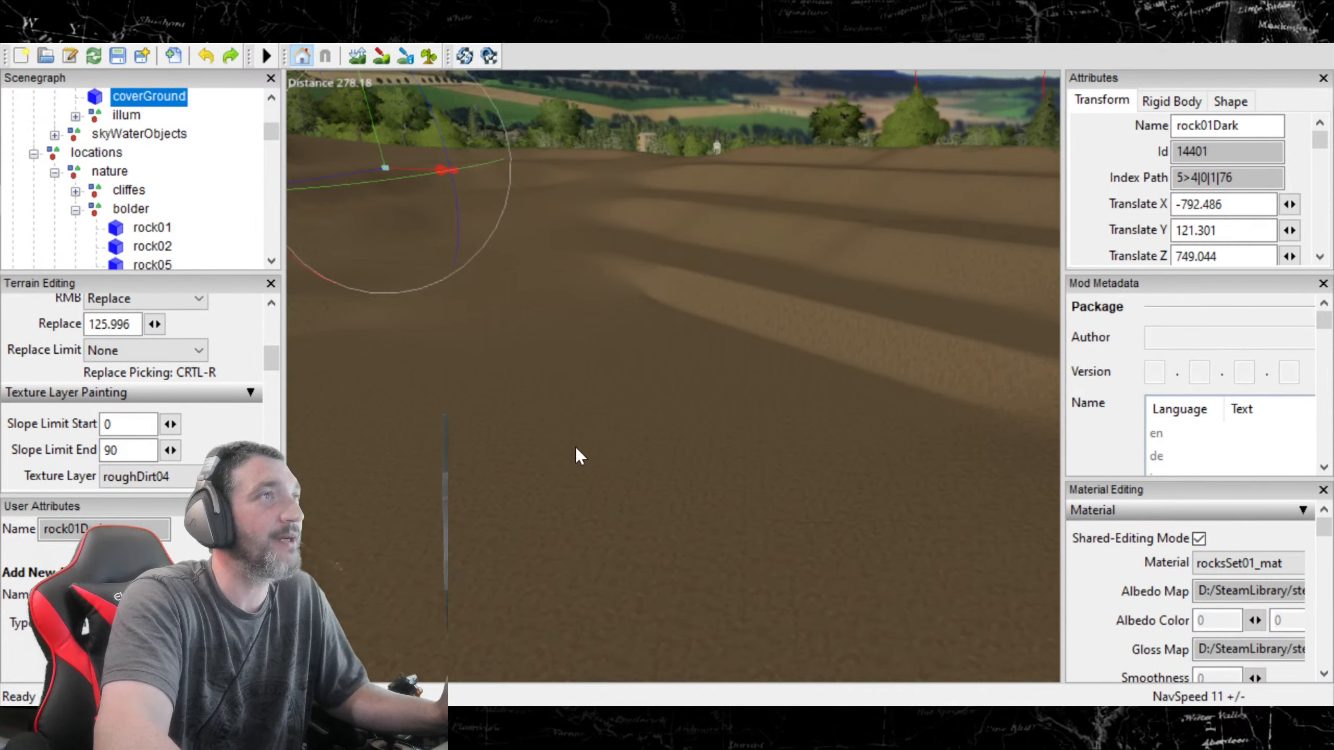
alt+drag(357, 342, 441, 327)
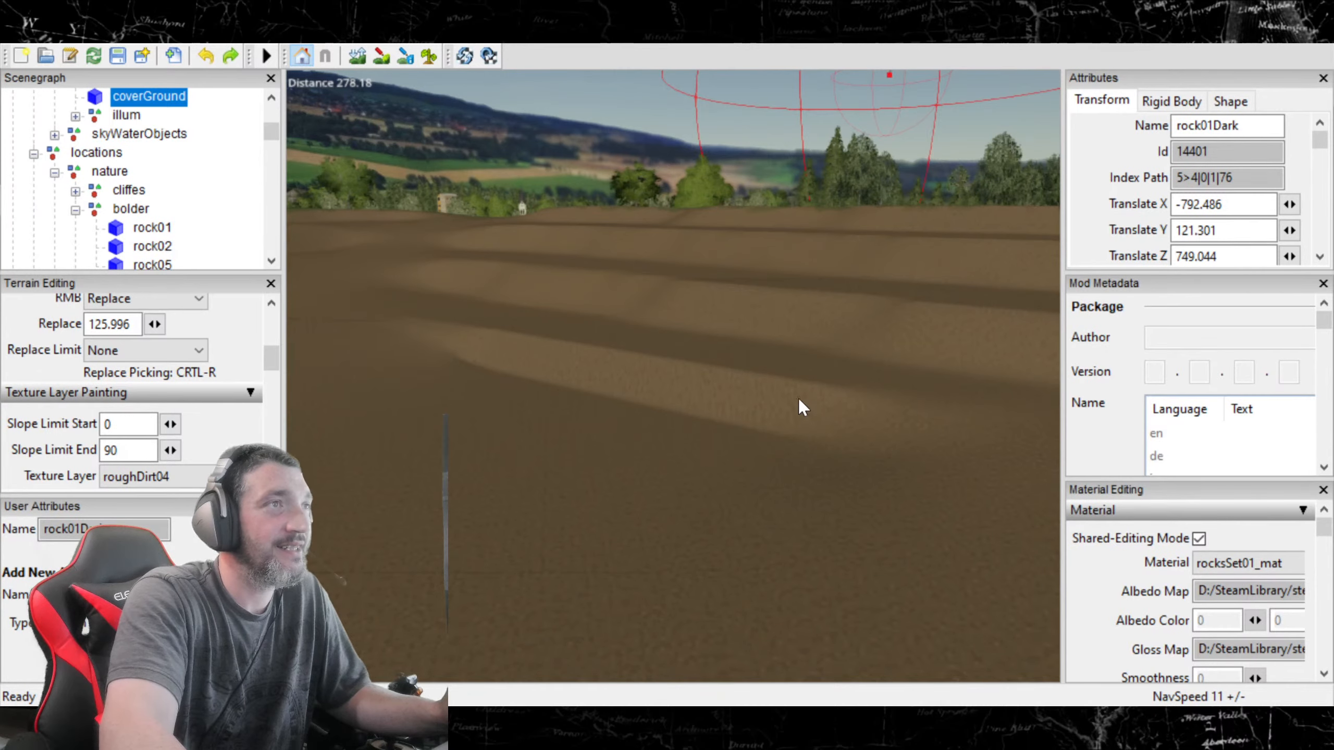
alt+drag(666, 395, 494, 368)
alt+drag(567, 406, 895, 416)
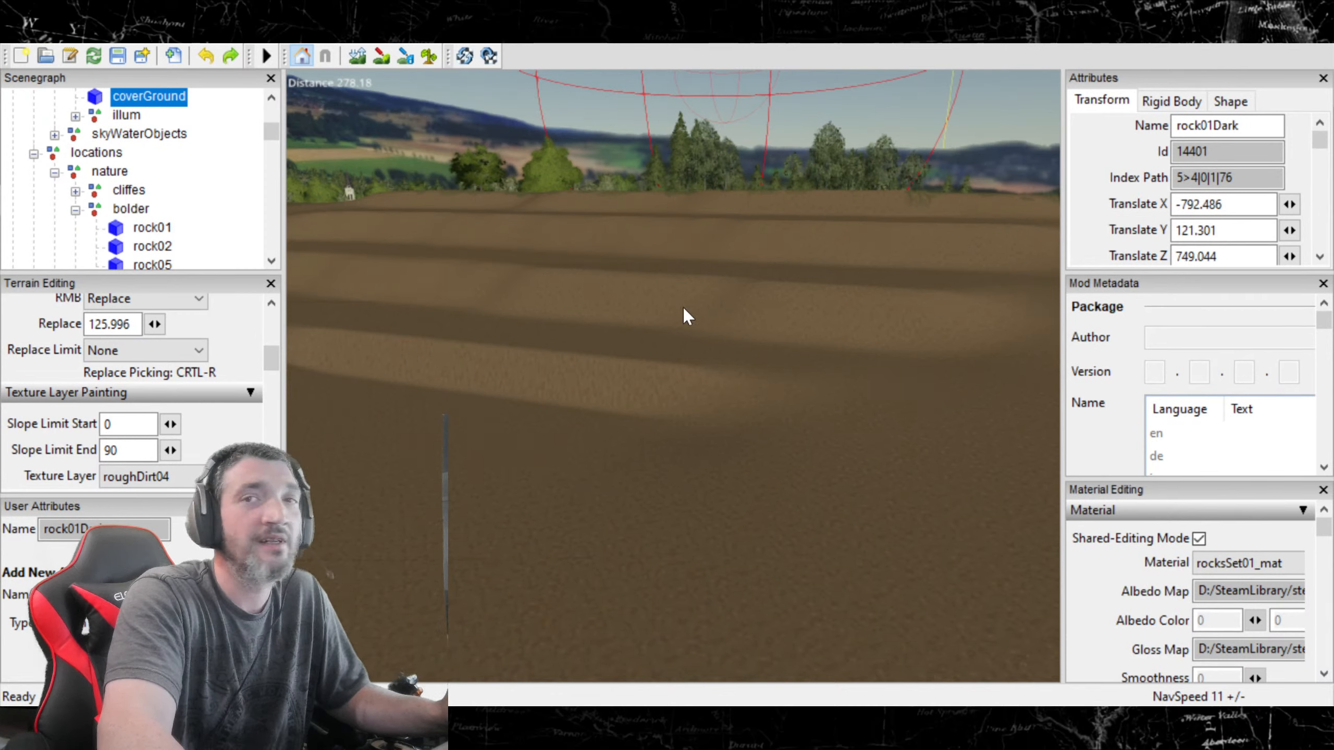
alt+drag(524, 335, 368, 420)
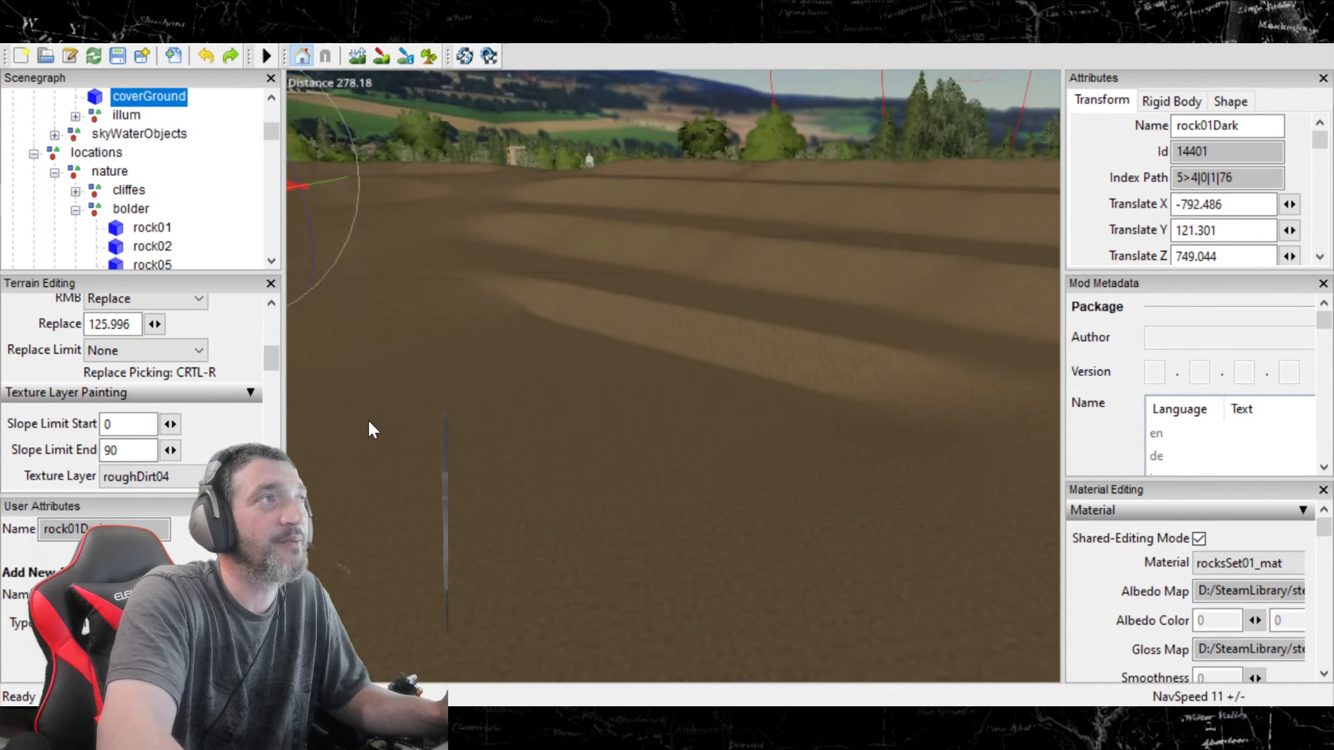
alt+drag(411, 339, 982, 302)
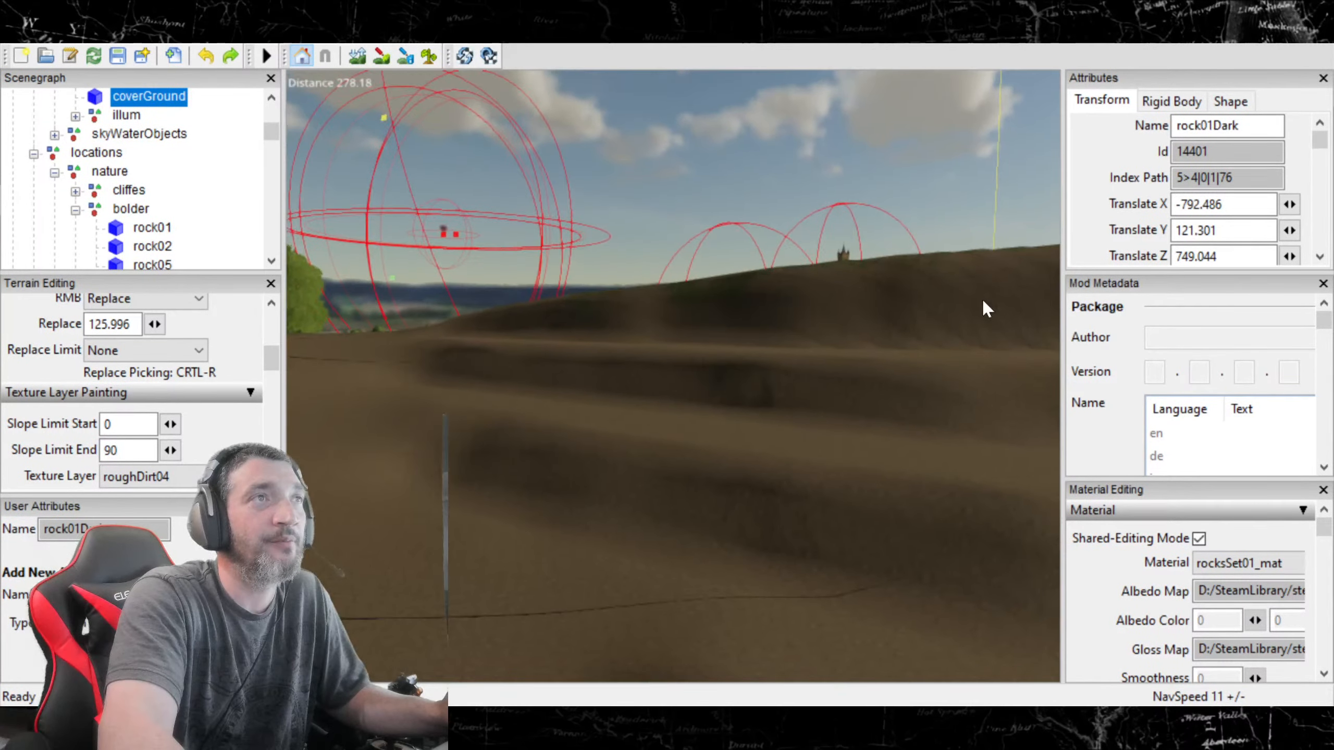
alt+drag(717, 330, 445, 262)
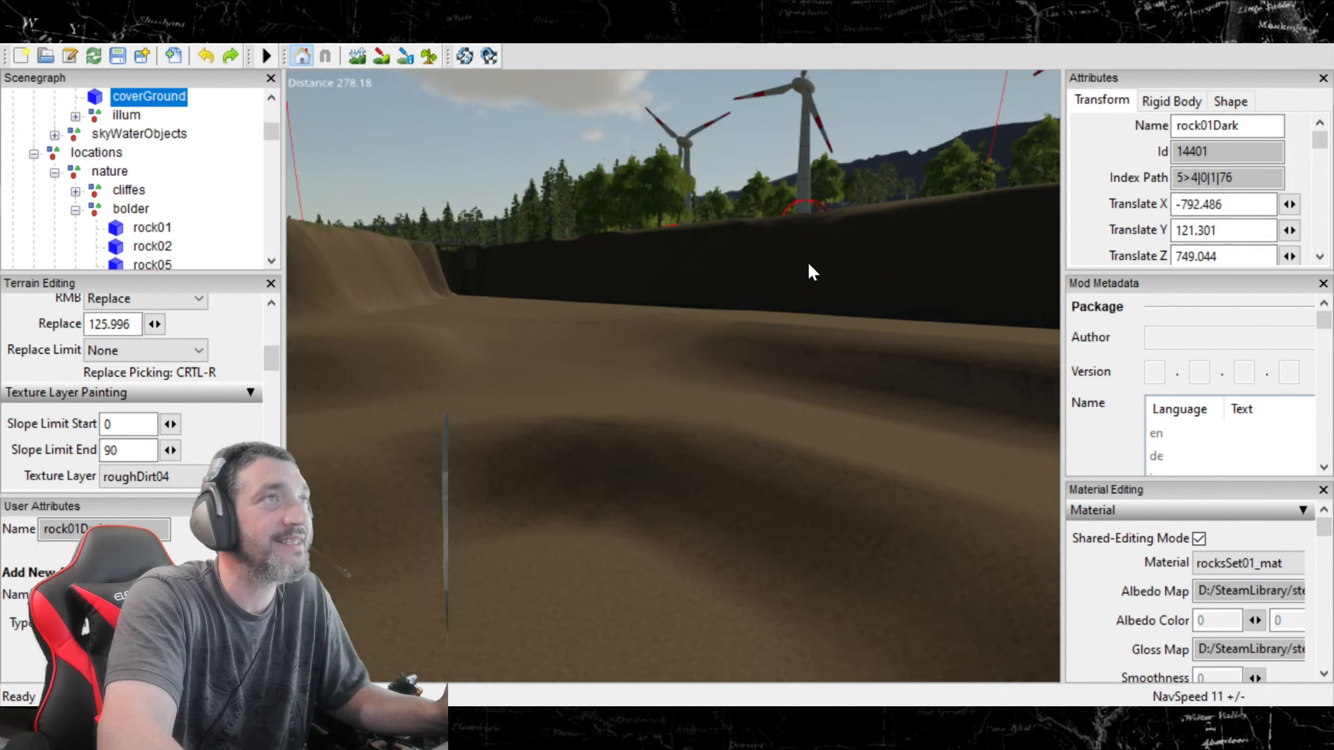
alt+drag(759, 317, 453, 353)
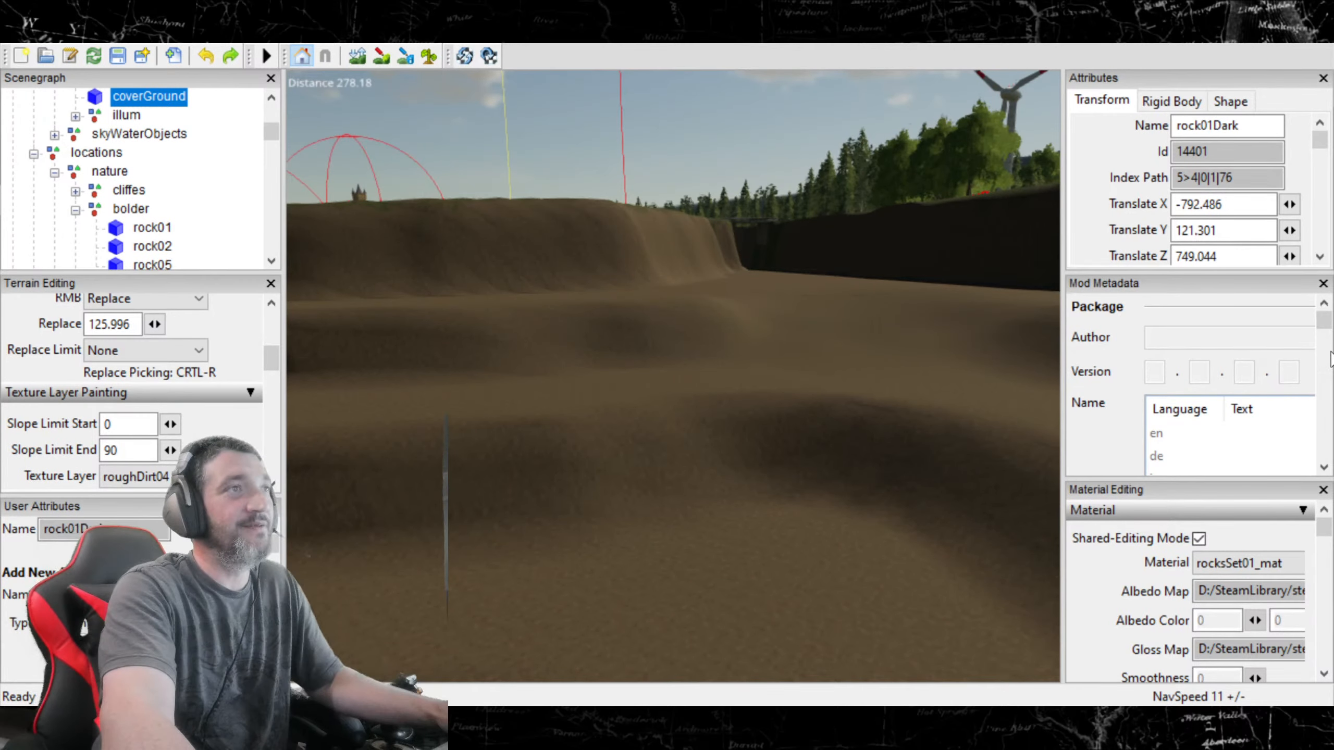
alt+drag(386, 616, 772, 471)
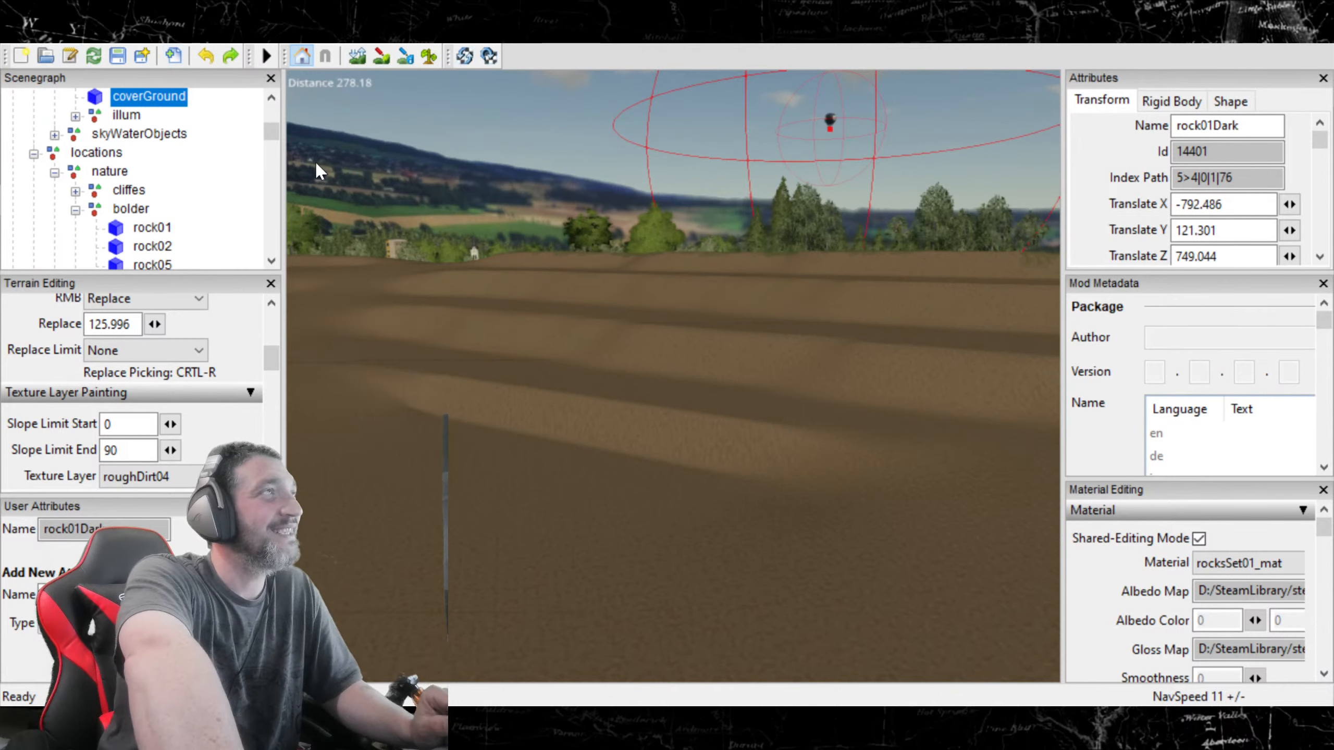
Step: Set the painting texture layer to roughDirt01 and paint the terrace slopes with a smaller brush
scroll(163, 478, up, 1)
scroll(167, 477, up, 1)
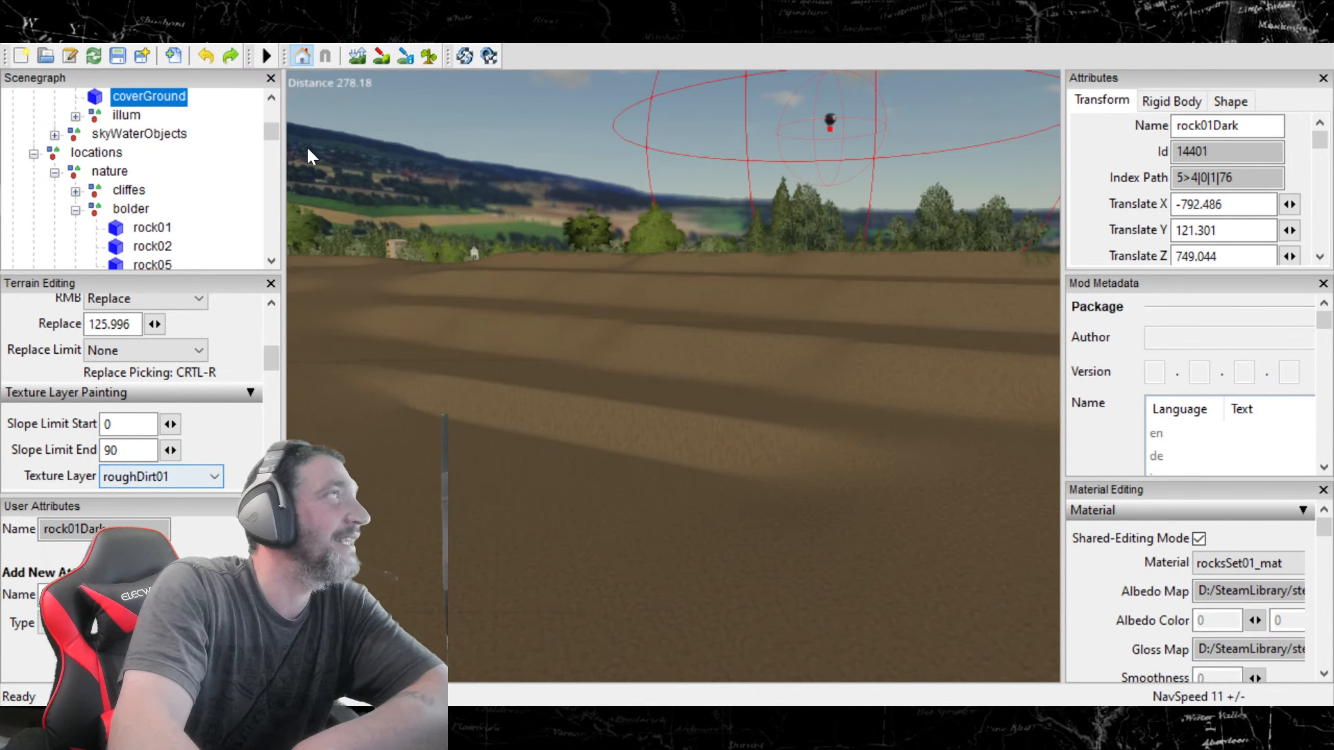
click(382, 55)
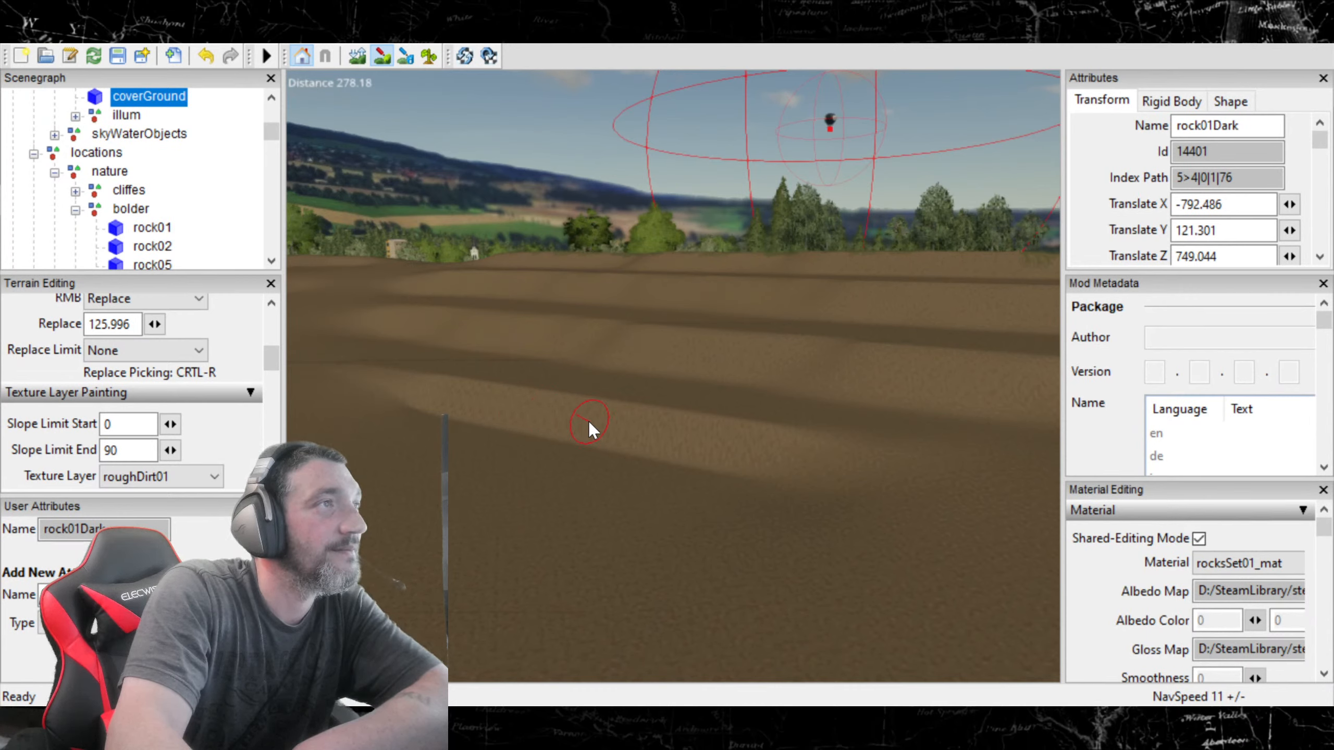
scroll(649, 436, down, 2)
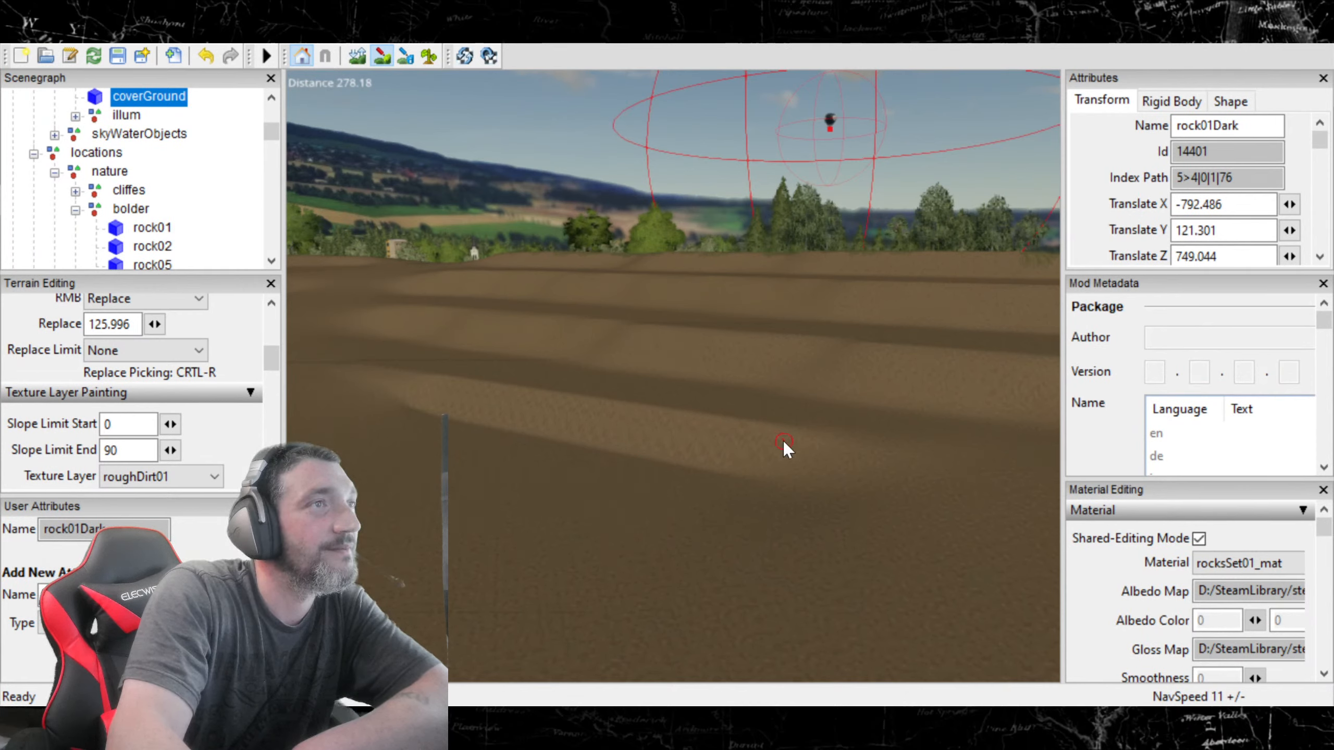
click(771, 478)
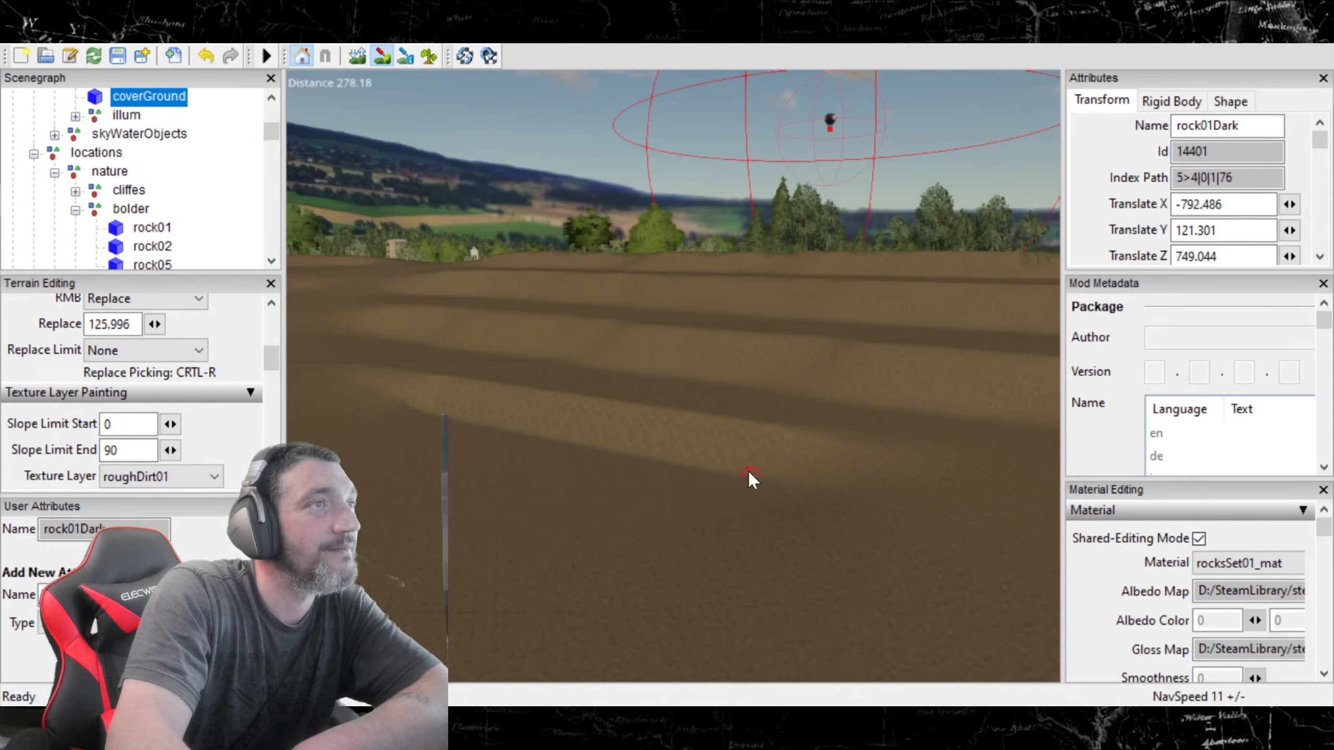
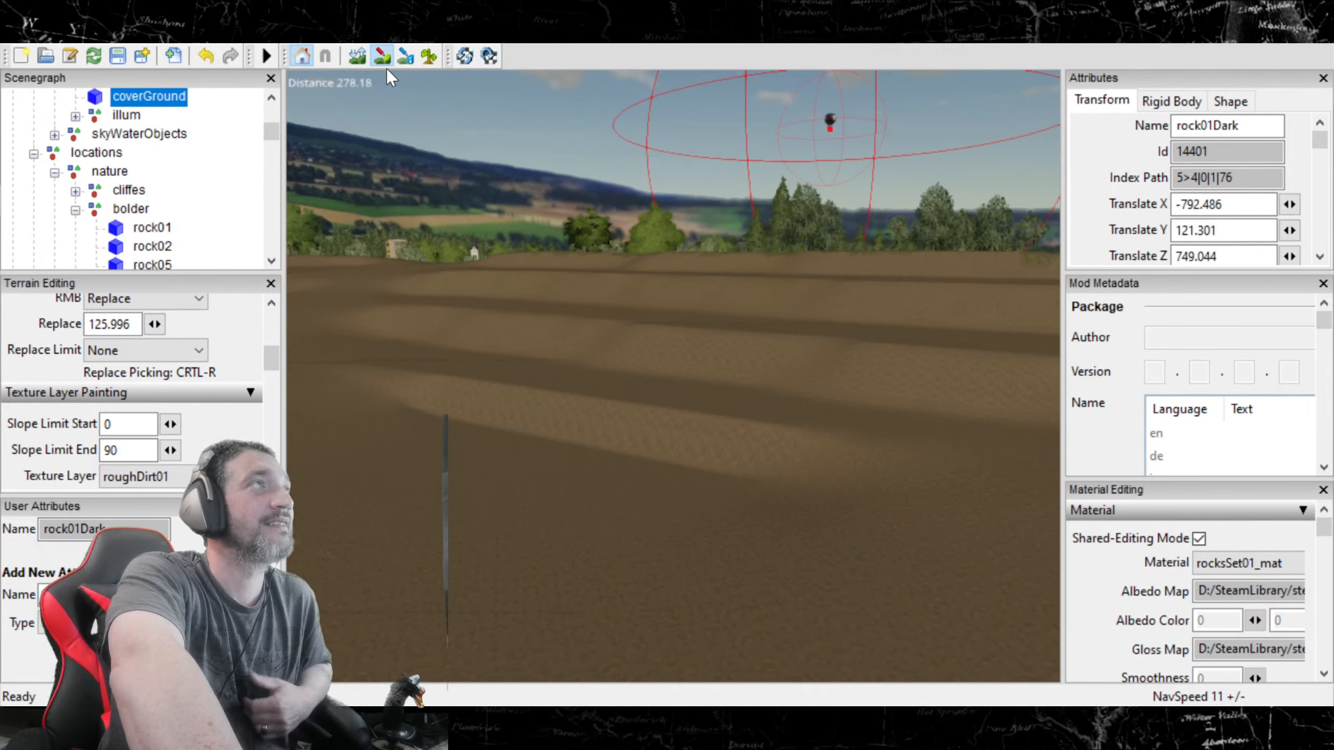
Step: Continue painting roughDirt01 along the ends and lower parts of the terraces, working from different viewpoints
click(375, 57)
alt+drag(551, 351, 661, 350)
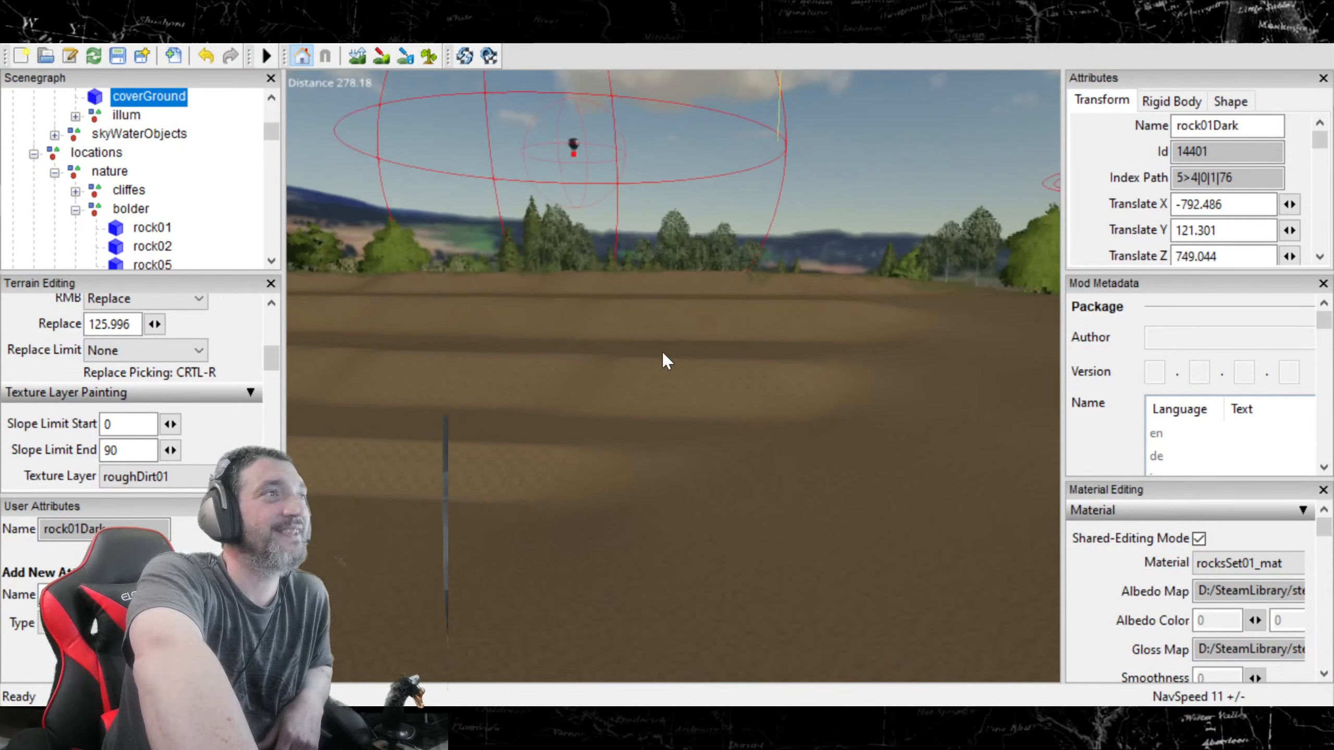
click(380, 59)
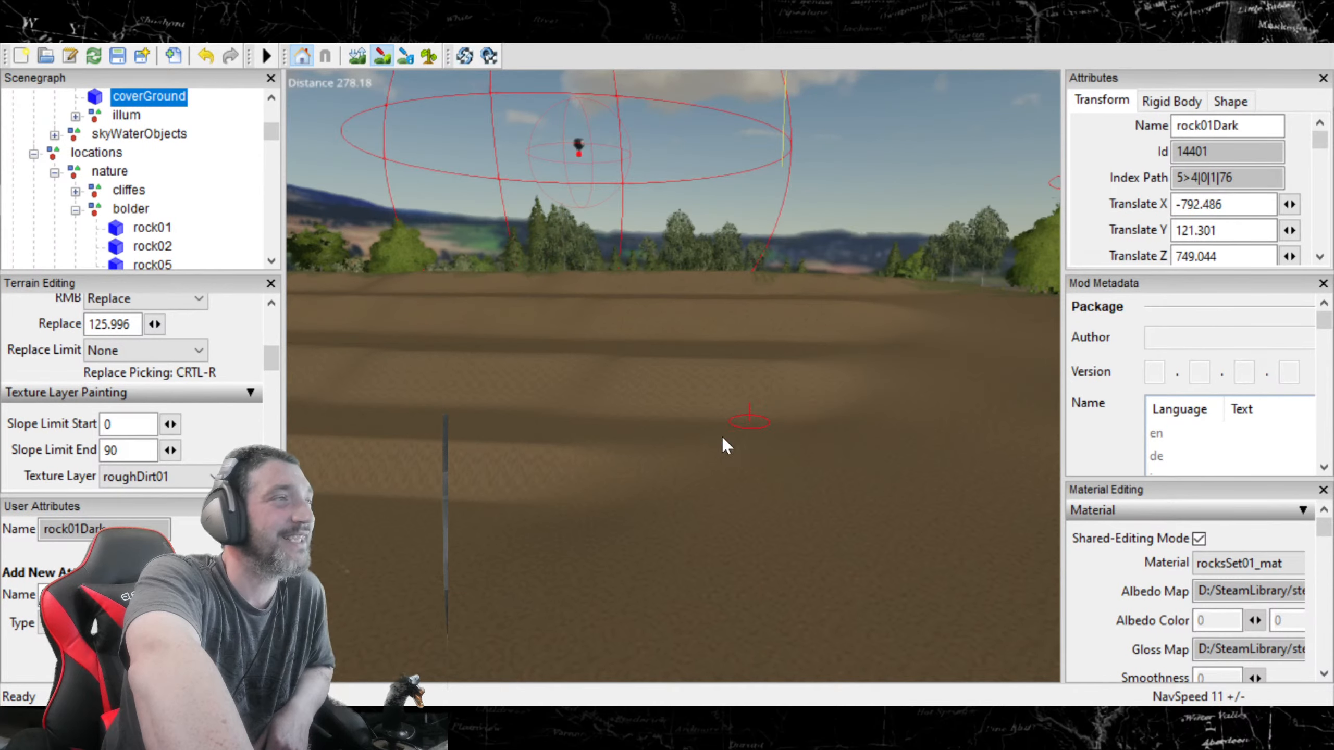
click(378, 55)
mouse_move(483, 452)
alt+mouse_down()
mouse_move(533, 483)
mouse_move(381, 495)
mouse_move(368, 534)
mouse_move(275, 561)
mouse_move(46, 544)
mouse_move(42, 666)
mouse_move(58, 684)
mouse_move(343, 515)
mouse_move(485, 500)
mouse_move(575, 527)
mouse_move(530, 524)
mouse_move(480, 565)
mouse_move(472, 547)
mouse_move(513, 439)
mouse_move(519, 581)
mouse_move(518, 568)
mouse_move(506, 592)
mouse_move(399, 632)
mouse_move(399, 604)
mouse_move(399, 646)
alt+mouse_up()
alt+drag(399, 720, 379, 681)
alt+drag(589, 529, 981, 402)
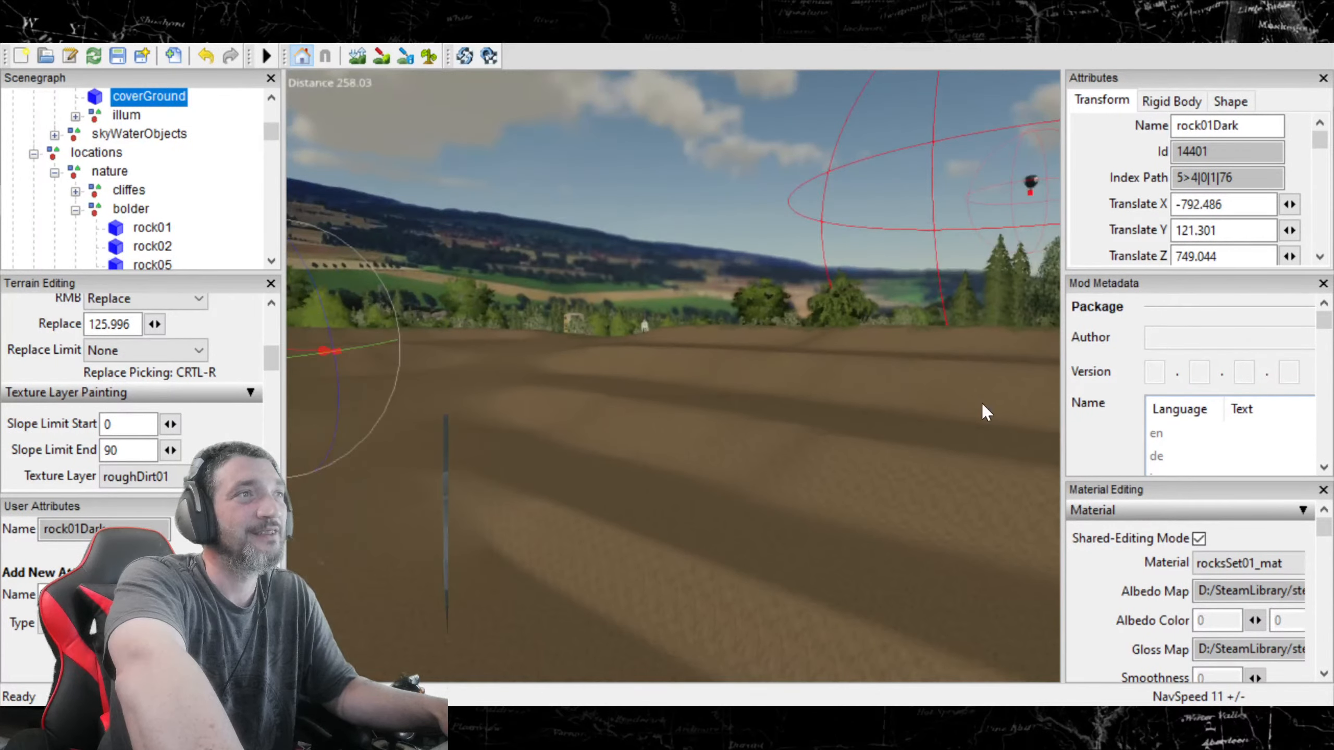
alt+drag(570, 435, 699, 402)
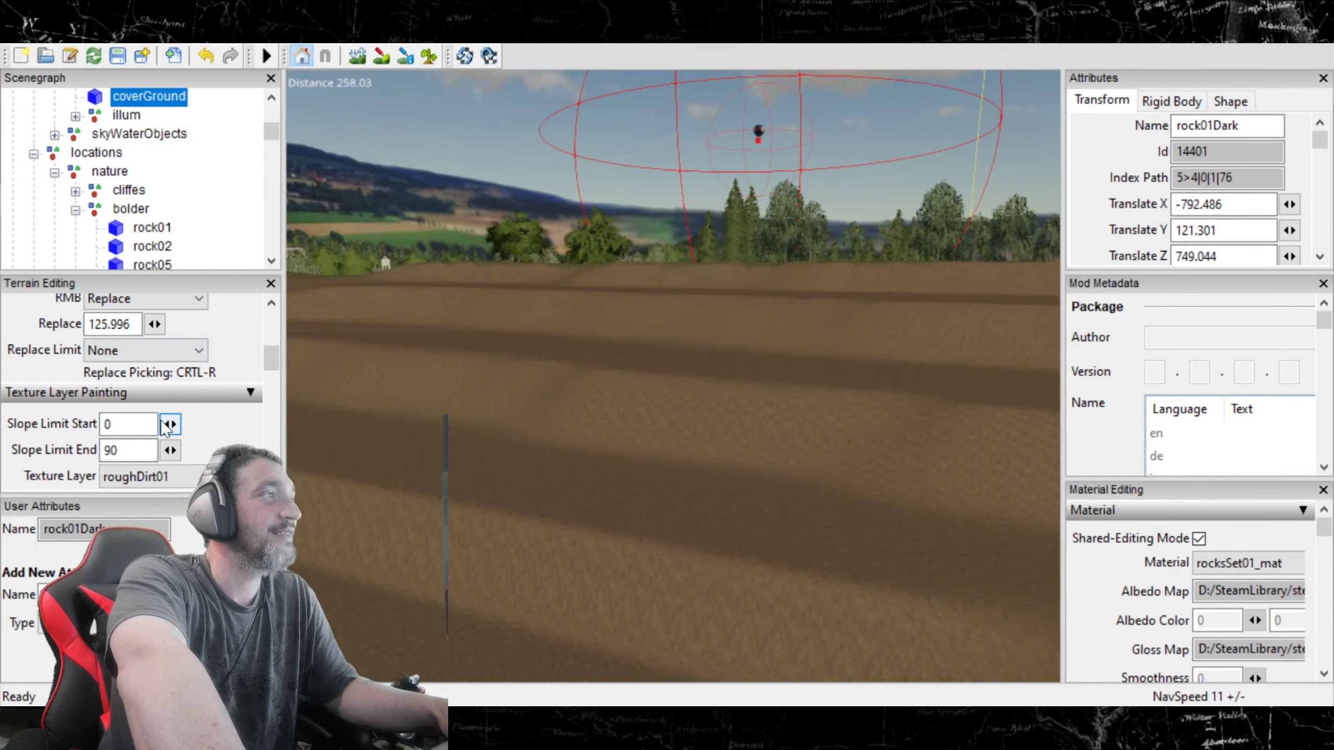
Step: Set the painting texture layer to roughDirt02 and paint it over the terrace slopes, enlarging the brush
scroll(170, 477, down, 3)
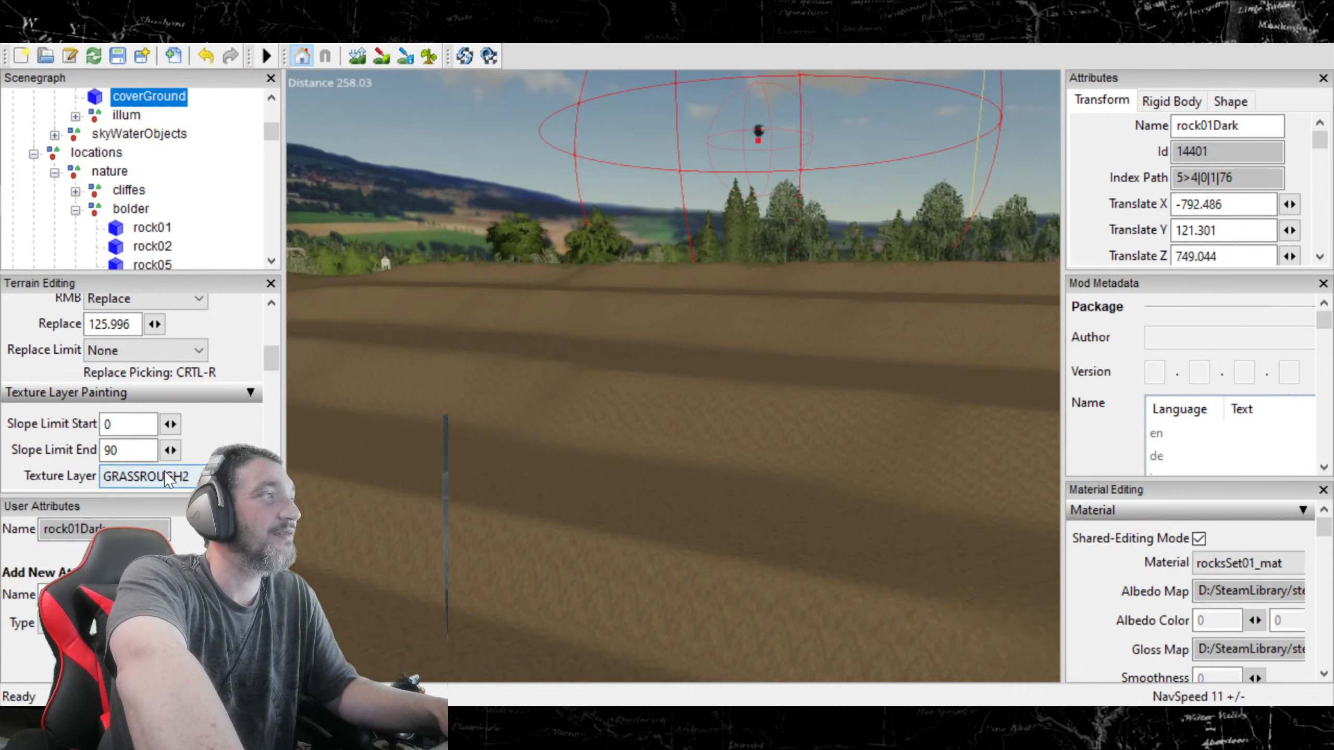
scroll(171, 478, up, 2)
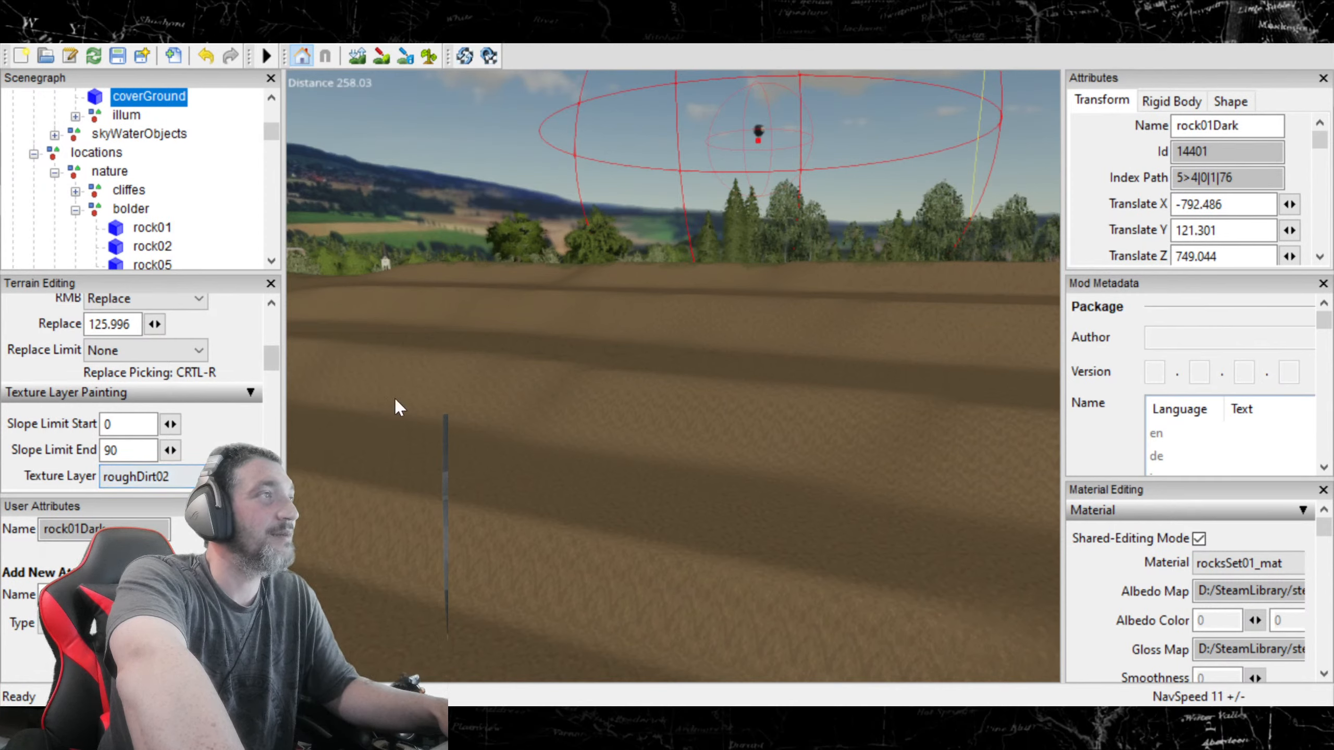
click(377, 57)
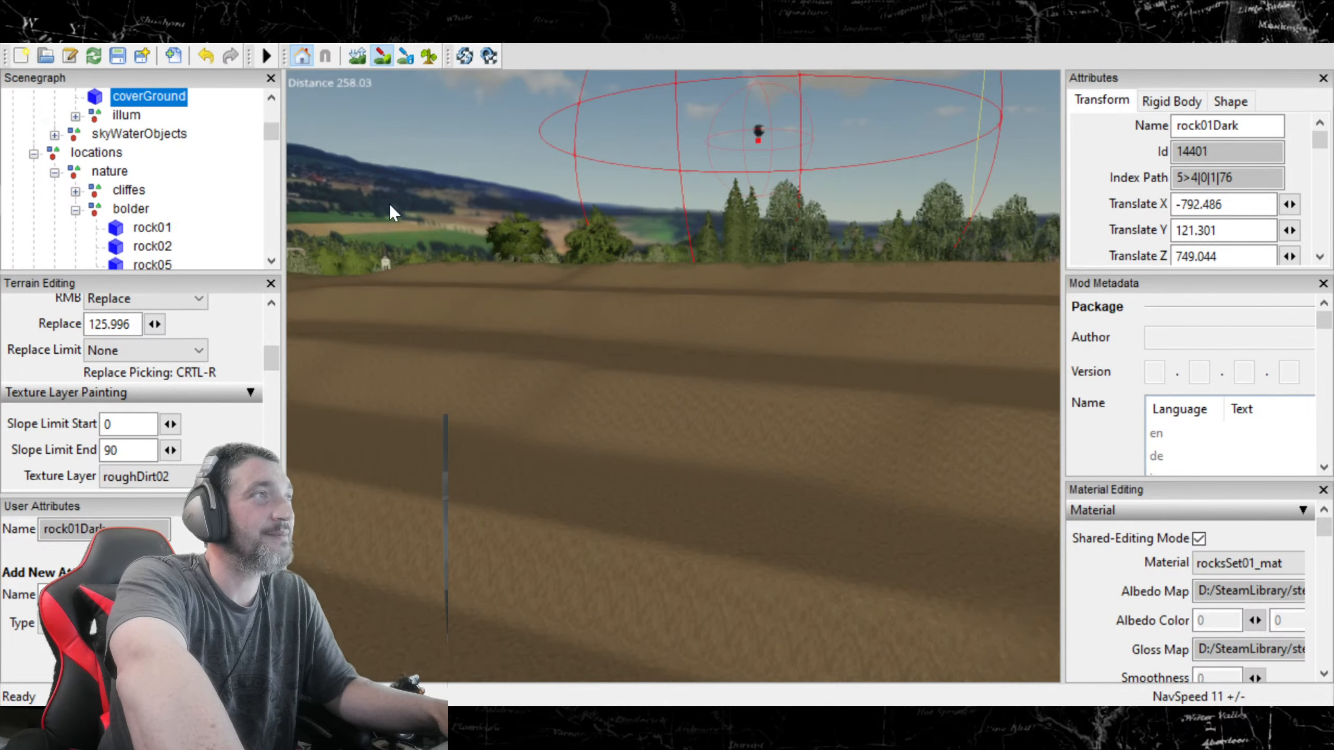
alt+drag(507, 140, 476, 209)
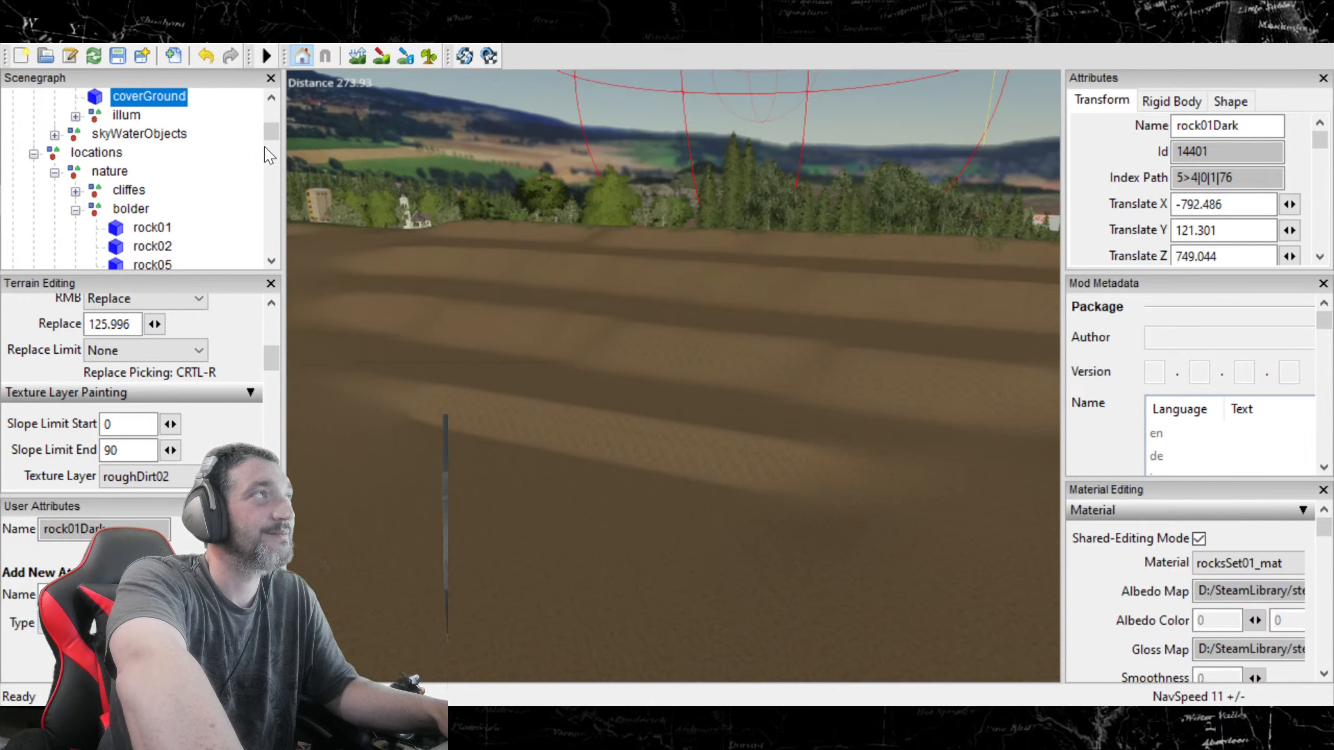
click(382, 56)
scroll(506, 358, up, 3)
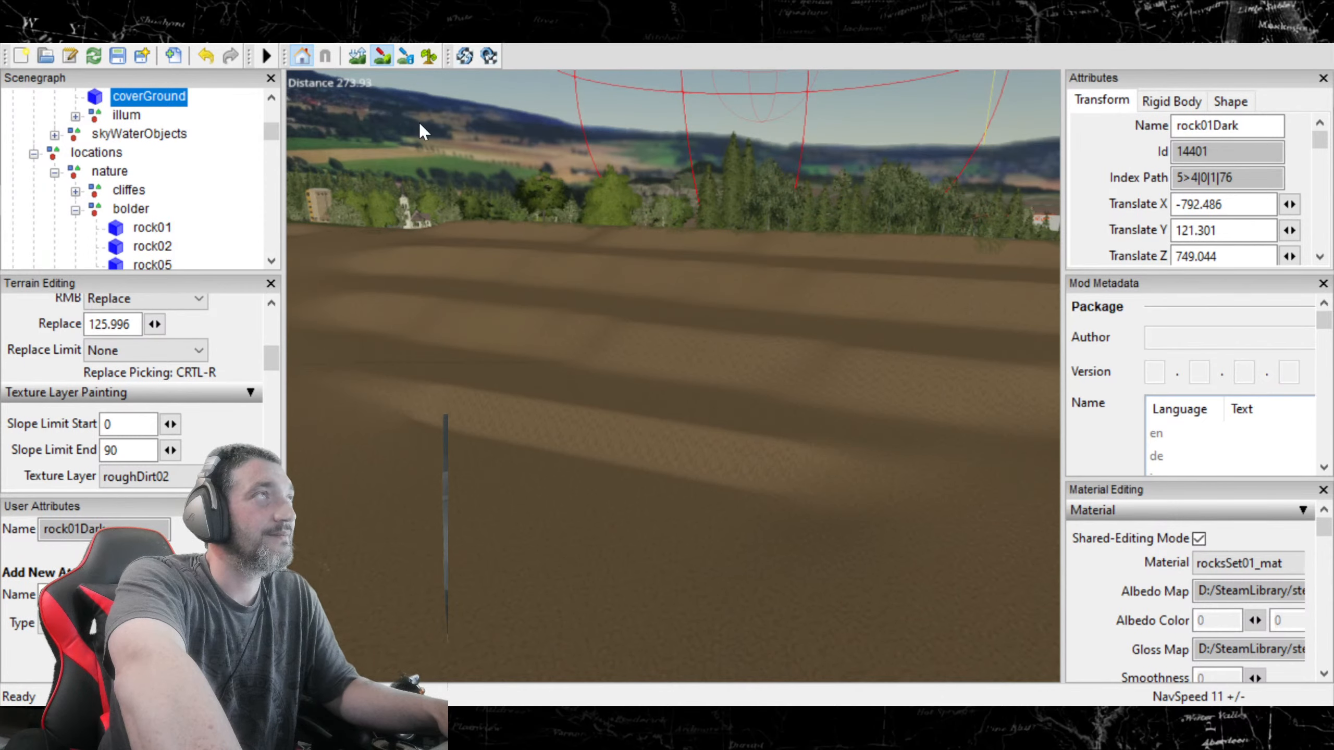
Step: Paint more roughDirt02 across the remaining terraces and the open ground beside them
click(382, 55)
right_drag(436, 269, 405, 265)
click(380, 57)
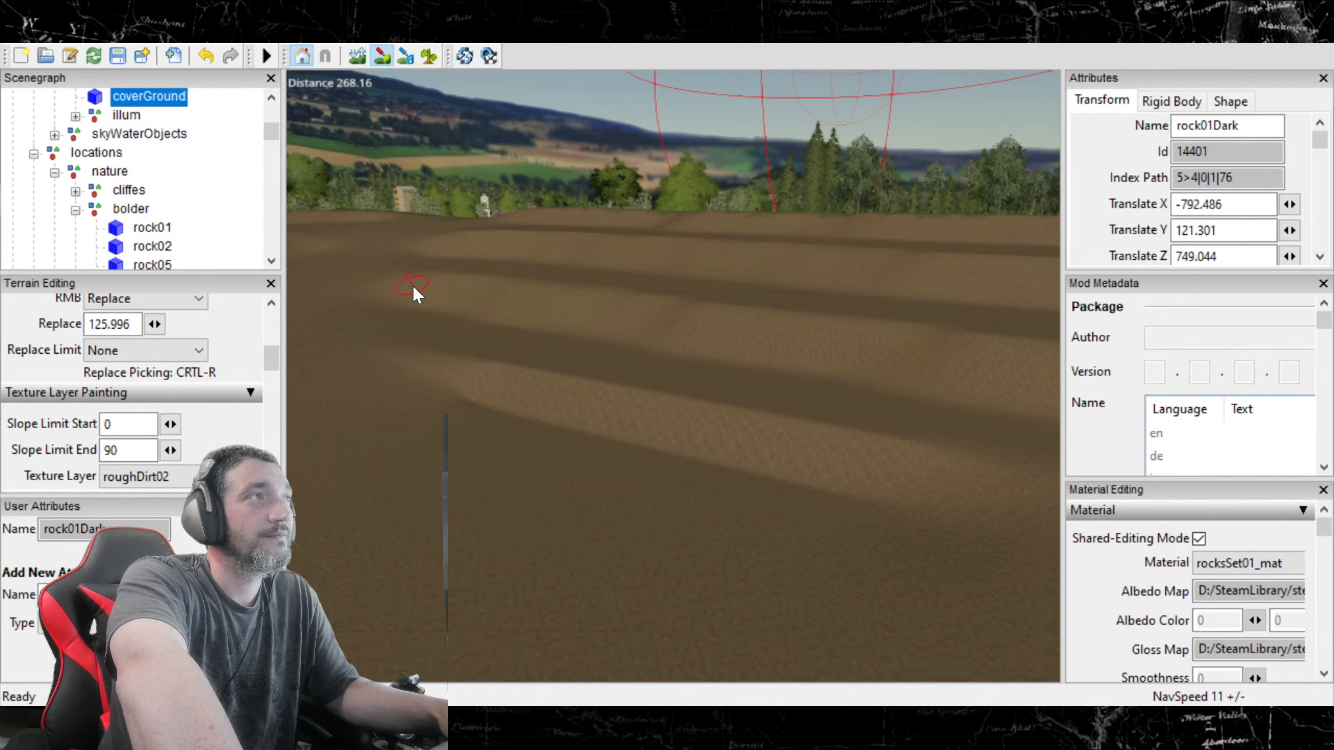
click(381, 56)
mouse_move(523, 291)
right_down()
mouse_move(507, 291)
mouse_move(574, 302)
right_up()
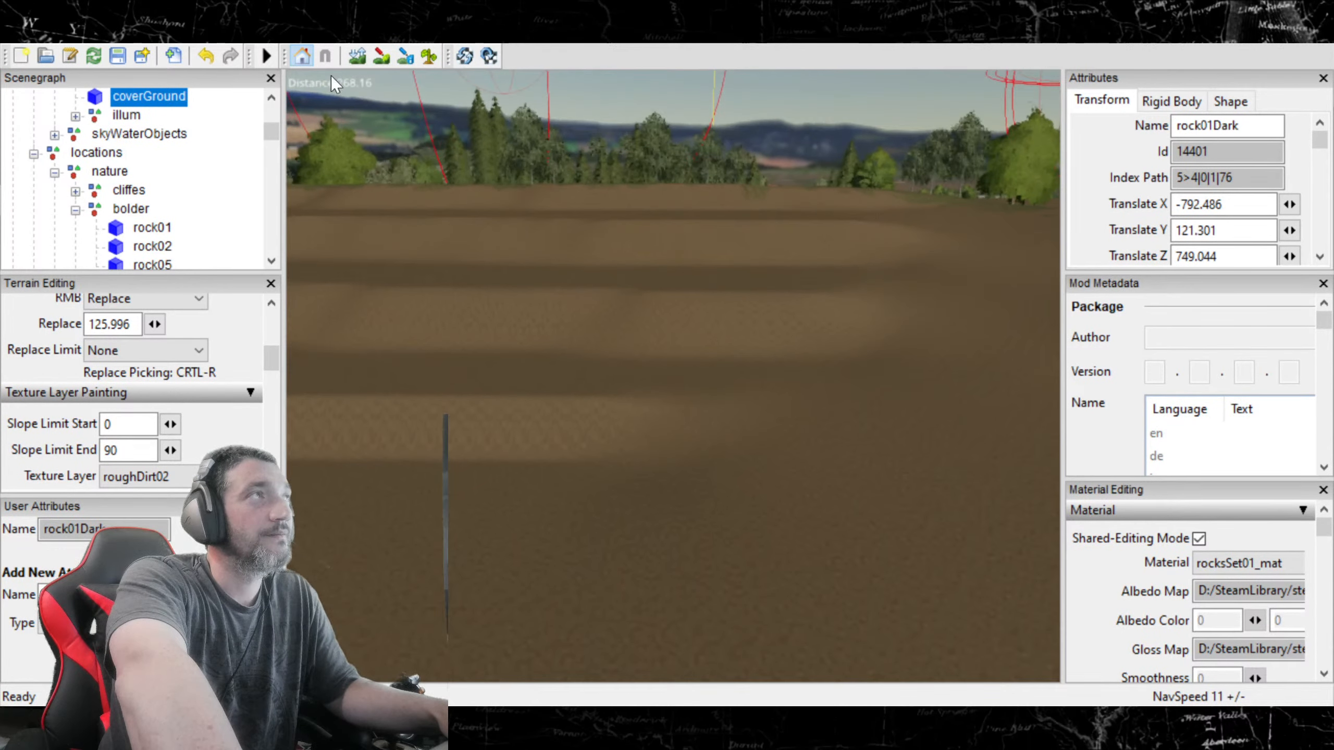
click(383, 57)
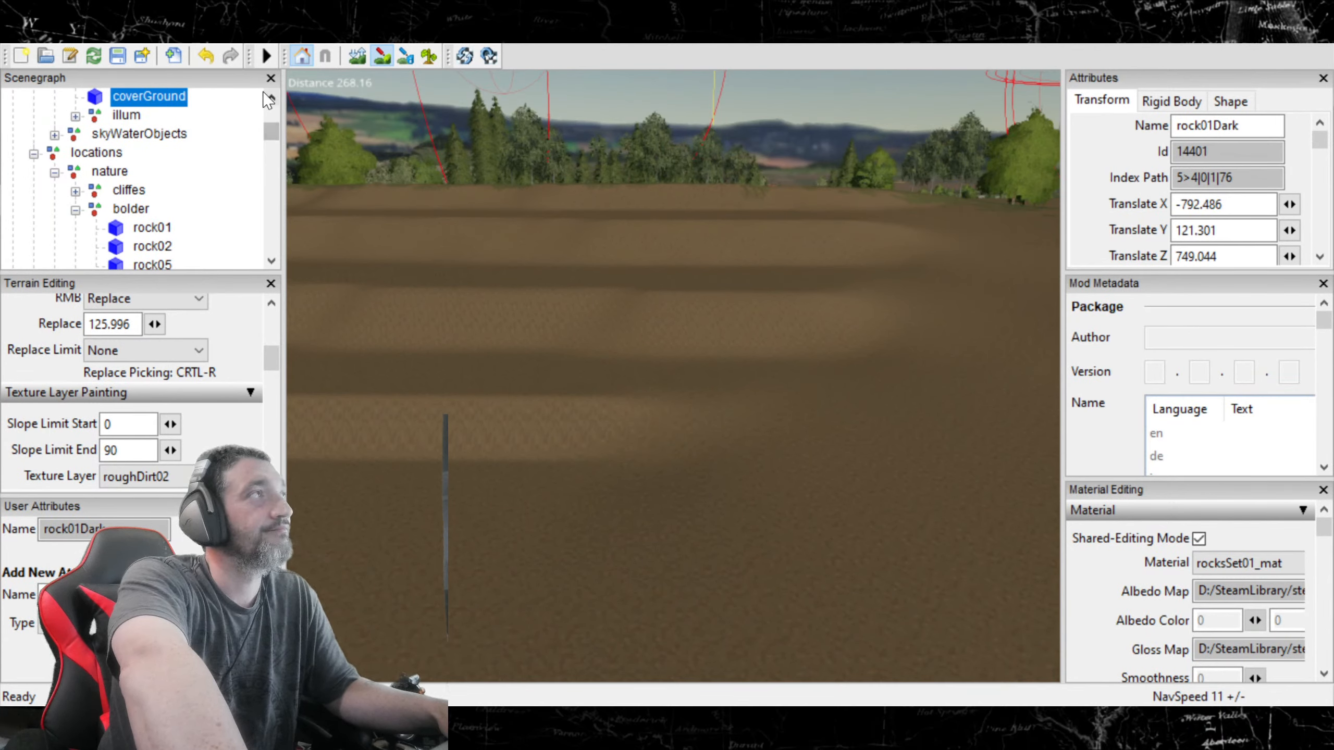
Step: Set the painting texture layer to roughDirt03 and blend it in over the terrace steps and slopes
scroll(177, 473, down, 1)
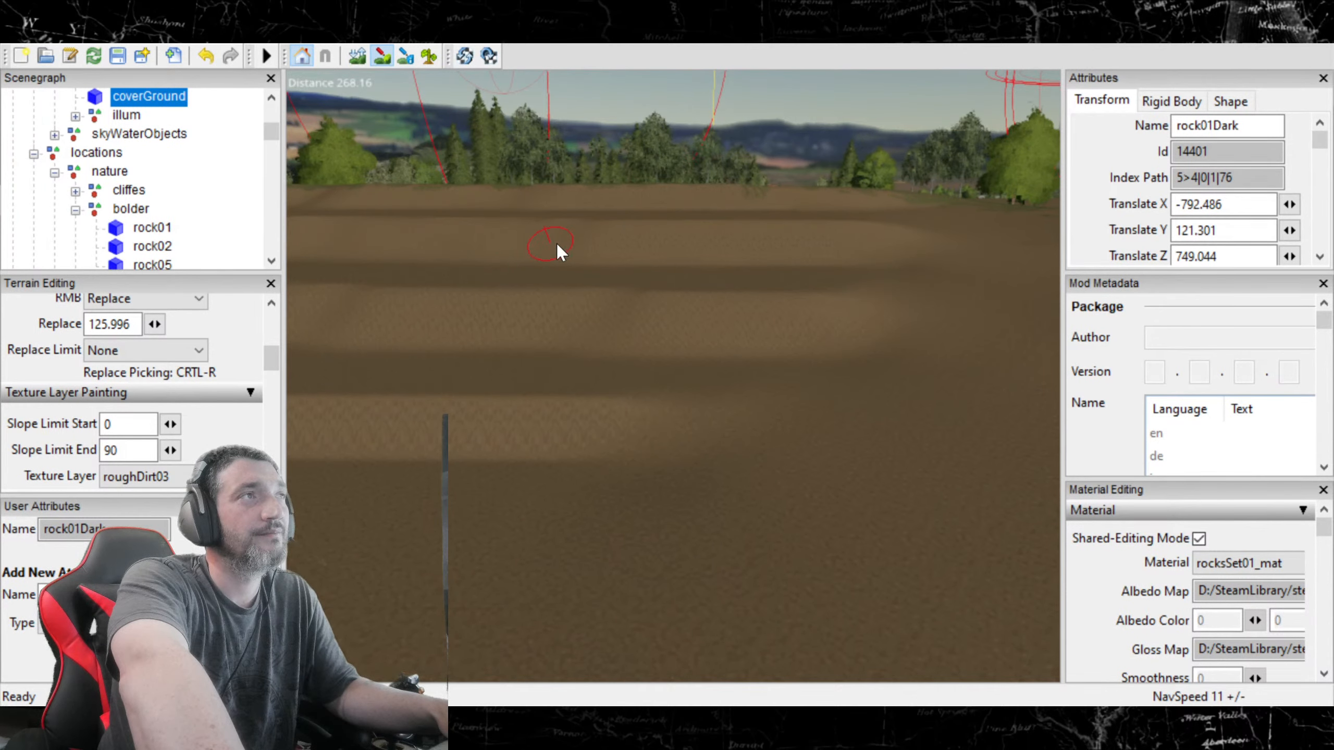
click(380, 56)
alt+drag(586, 274, 448, 254)
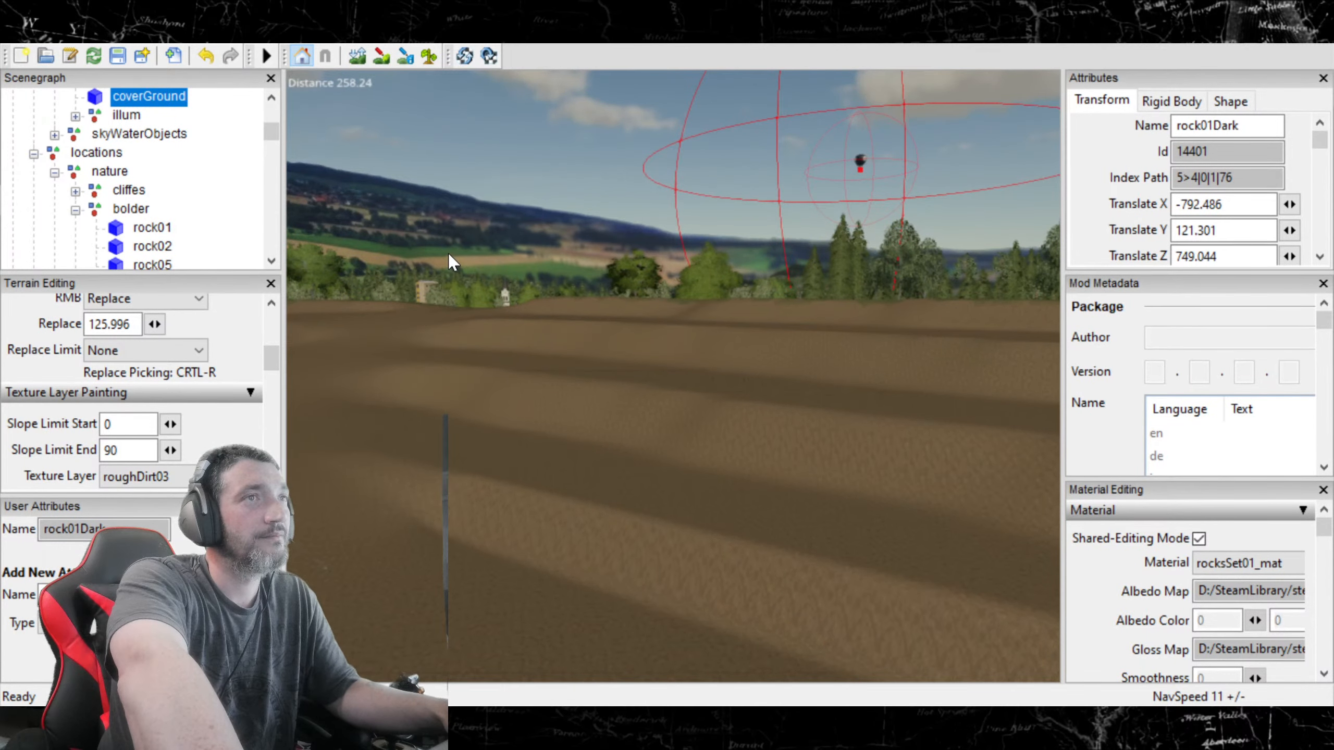
click(380, 54)
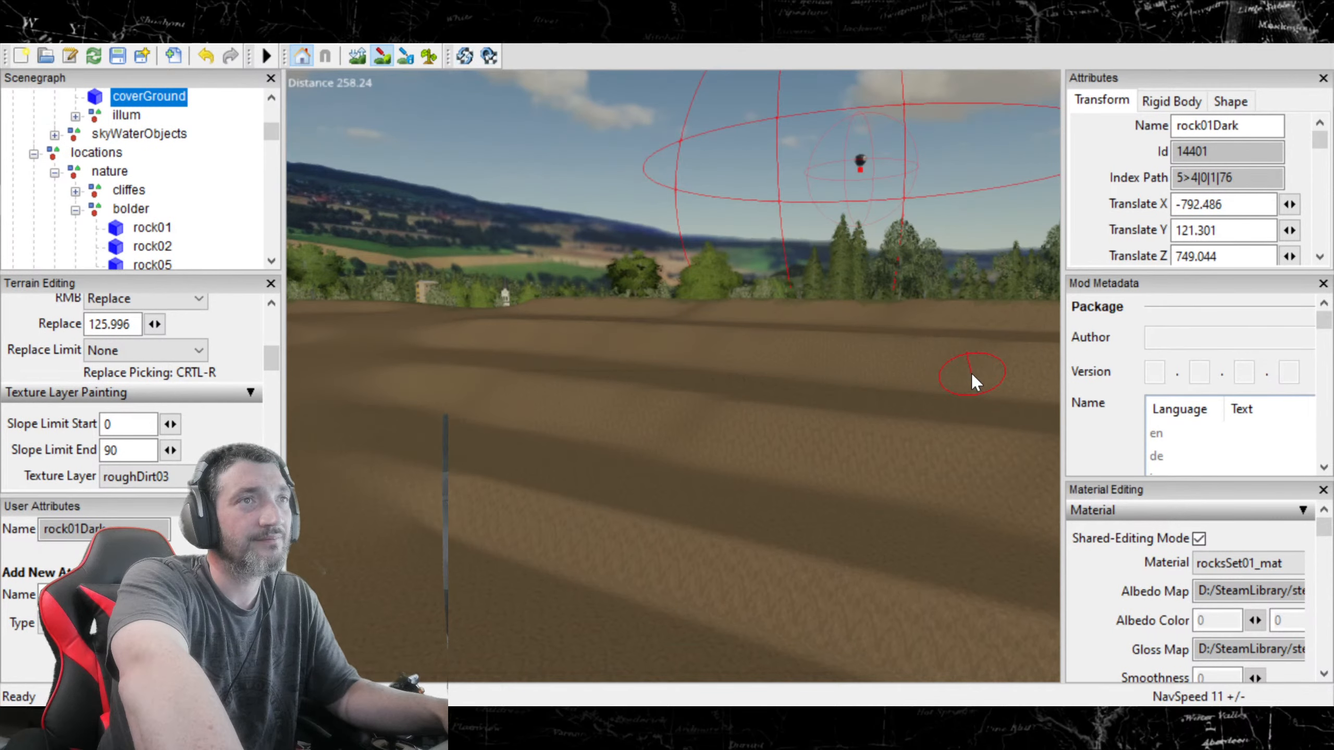
click(379, 54)
mouse_move(473, 344)
alt+mouse_down()
mouse_move(537, 477)
mouse_move(506, 514)
mouse_move(534, 418)
mouse_move(536, 328)
mouse_move(390, 303)
mouse_move(453, 333)
mouse_move(455, 369)
mouse_move(465, 361)
mouse_move(490, 377)
mouse_move(486, 357)
mouse_move(486, 391)
mouse_move(628, 379)
mouse_move(586, 369)
mouse_move(529, 389)
mouse_move(407, 341)
mouse_move(399, 372)
mouse_move(488, 350)
mouse_move(504, 365)
mouse_move(506, 379)
mouse_move(385, 393)
mouse_move(378, 432)
mouse_move(453, 536)
mouse_move(461, 396)
mouse_move(557, 294)
mouse_move(518, 284)
mouse_move(461, 378)
mouse_move(396, 446)
mouse_move(622, 335)
mouse_move(336, 445)
mouse_move(286, 424)
mouse_move(430, 384)
mouse_move(540, 308)
mouse_move(468, 372)
mouse_move(556, 330)
mouse_move(617, 360)
mouse_move(443, 289)
mouse_move(302, 294)
mouse_move(799, 312)
mouse_move(738, 326)
mouse_move(417, 297)
mouse_move(258, 313)
mouse_move(694, 349)
mouse_move(653, 398)
mouse_move(986, 348)
mouse_move(674, 438)
mouse_move(852, 415)
mouse_move(898, 387)
mouse_move(746, 458)
mouse_move(761, 434)
mouse_move(450, 438)
mouse_move(656, 444)
mouse_move(706, 477)
mouse_move(688, 479)
alt+mouse_up()
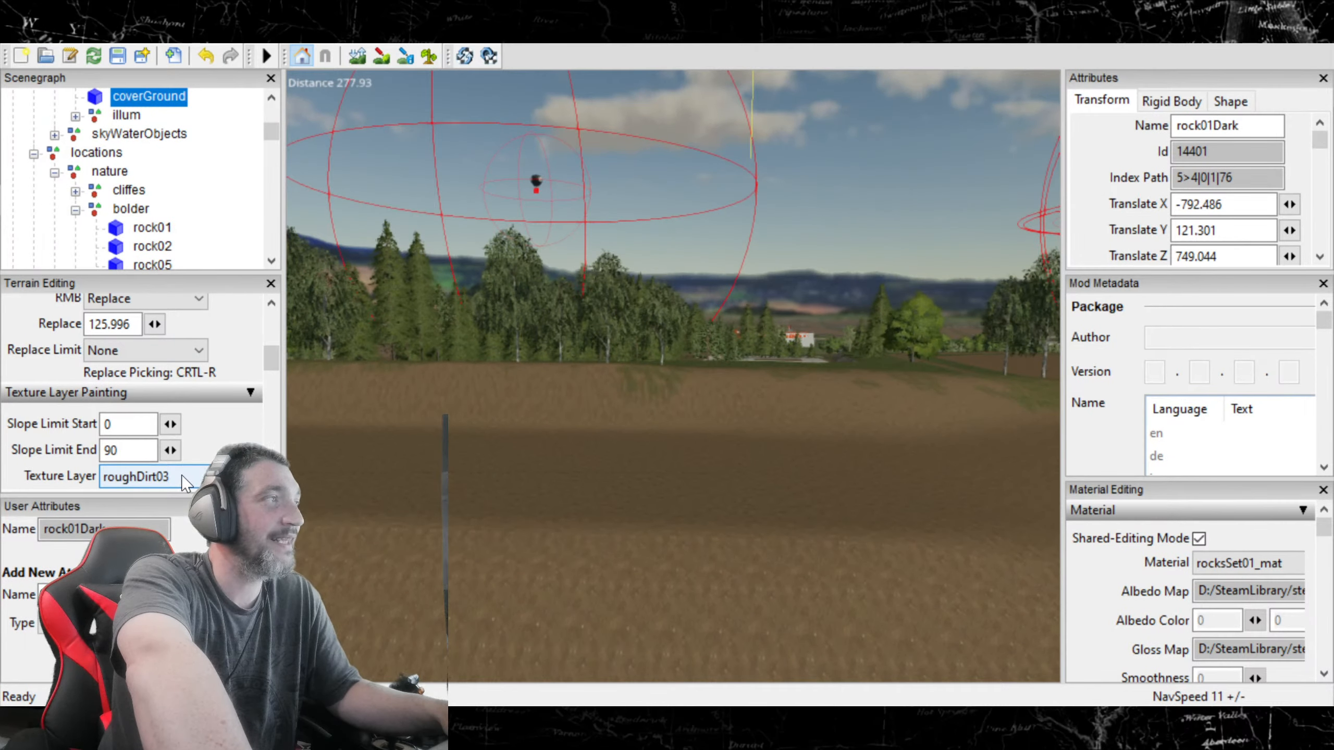
Step: Set the painting texture layer to roughDirt04 and paint it on the terraces and the bank below the trees
scroll(183, 476, down, 1)
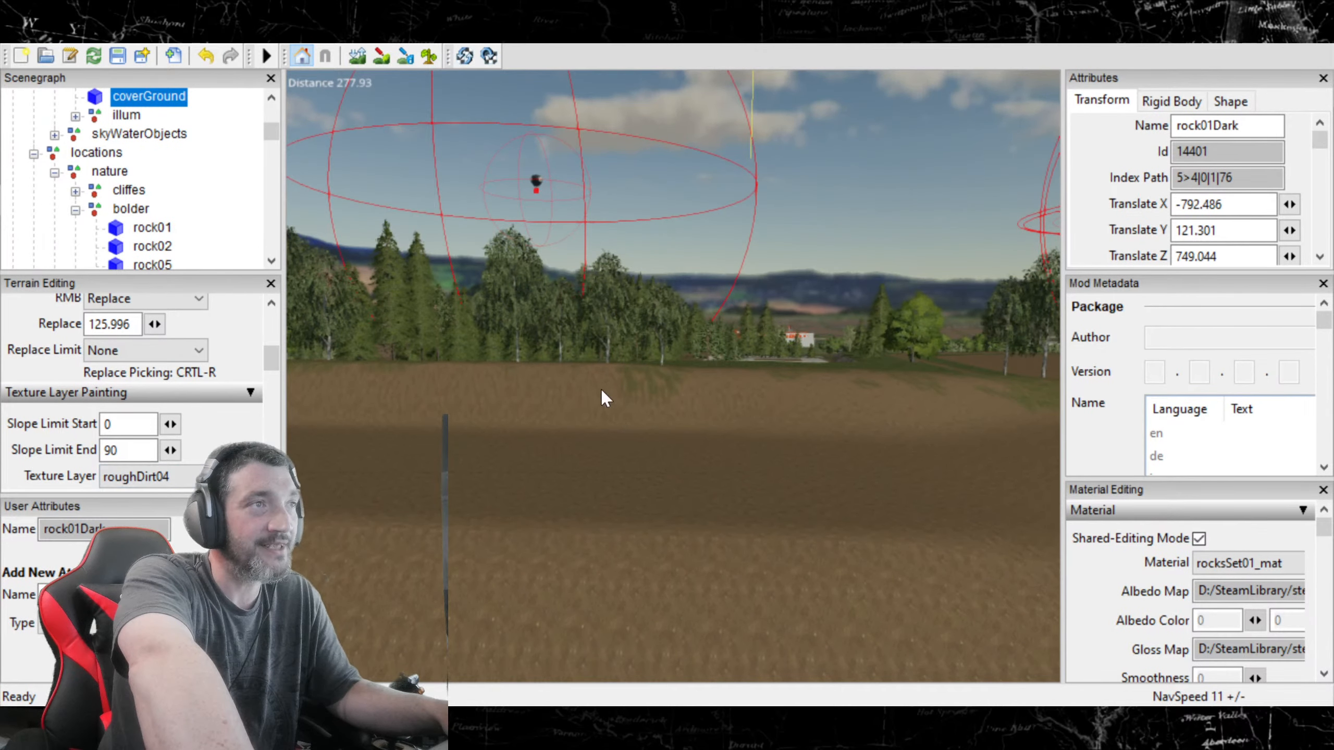
click(383, 55)
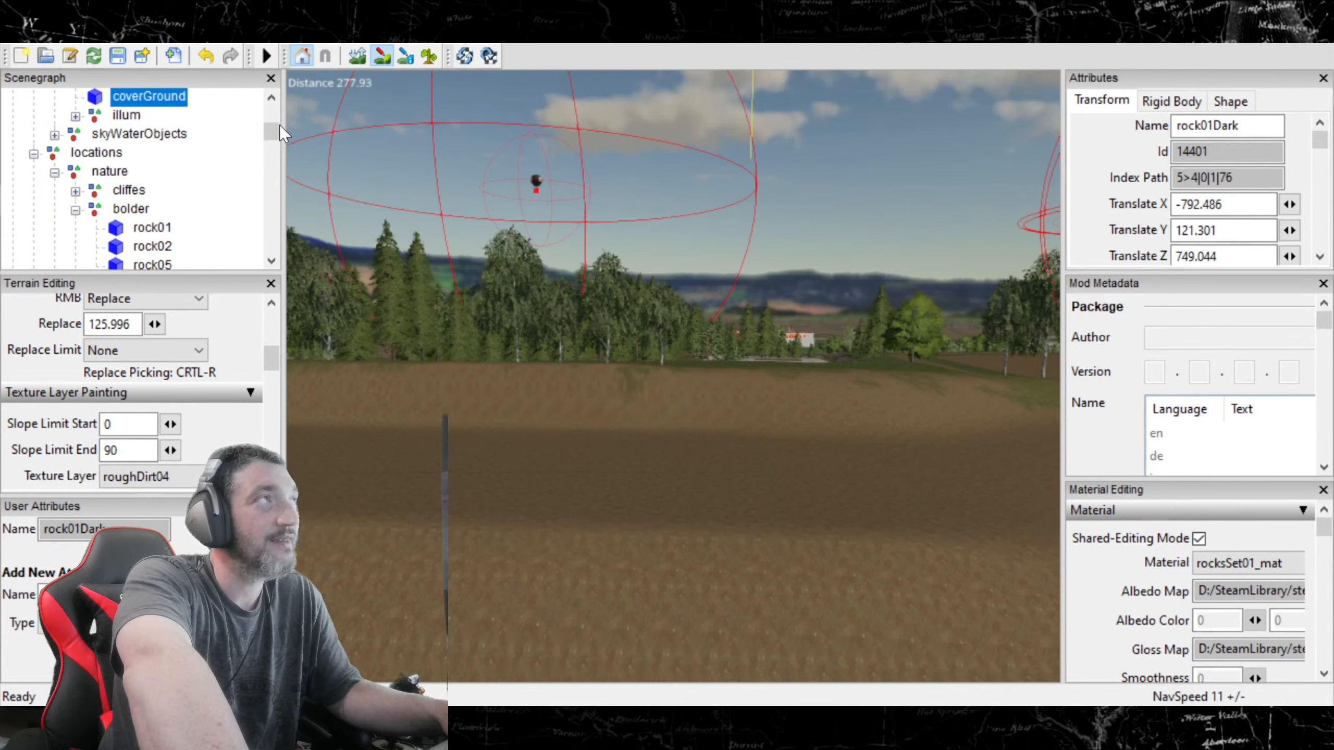
click(375, 58)
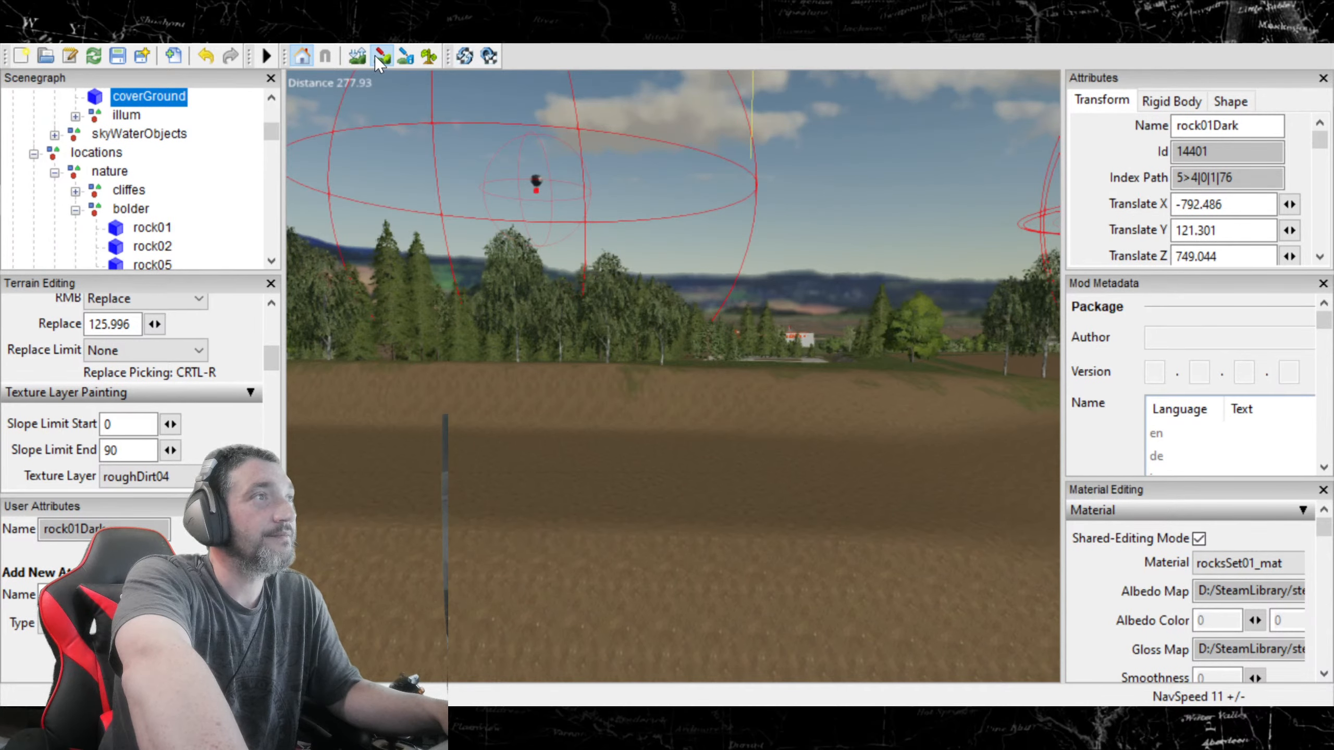
mouse_move(744, 423)
alt+mouse_down()
mouse_move(588, 380)
mouse_move(587, 402)
alt+mouse_up()
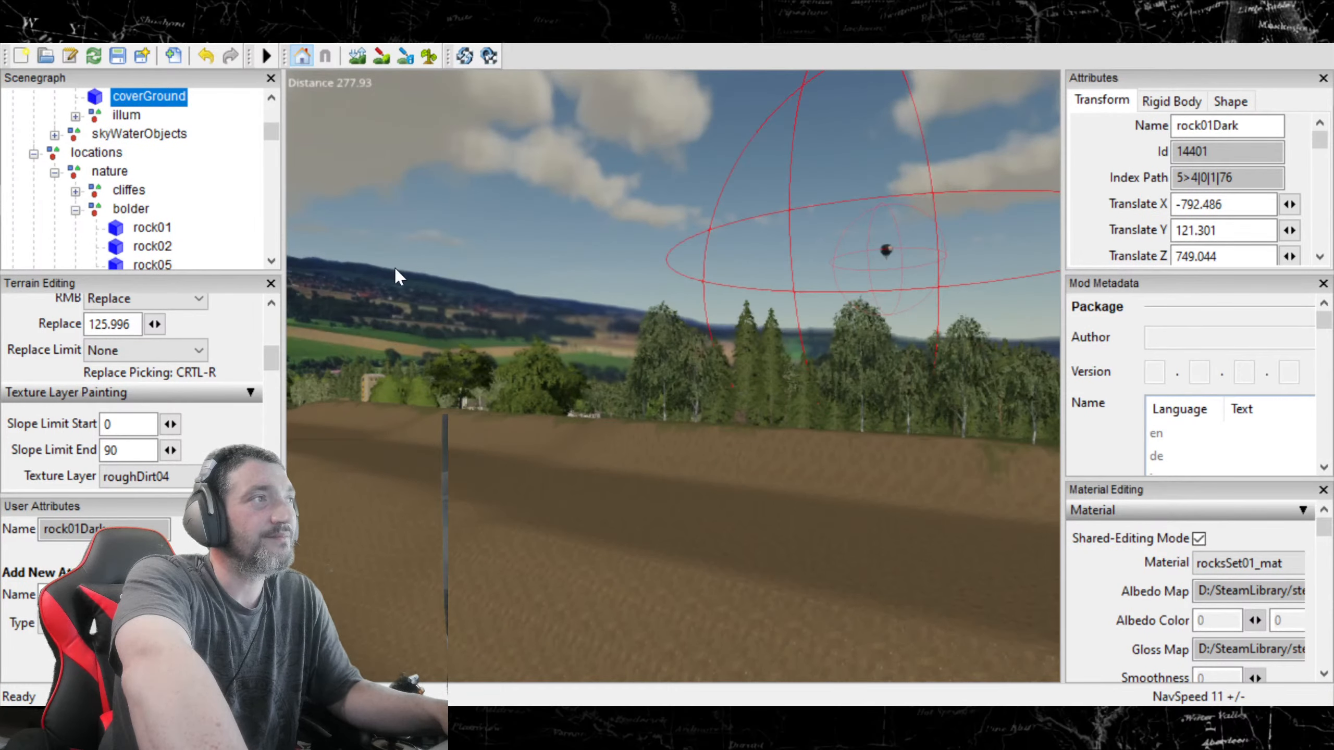
click(381, 56)
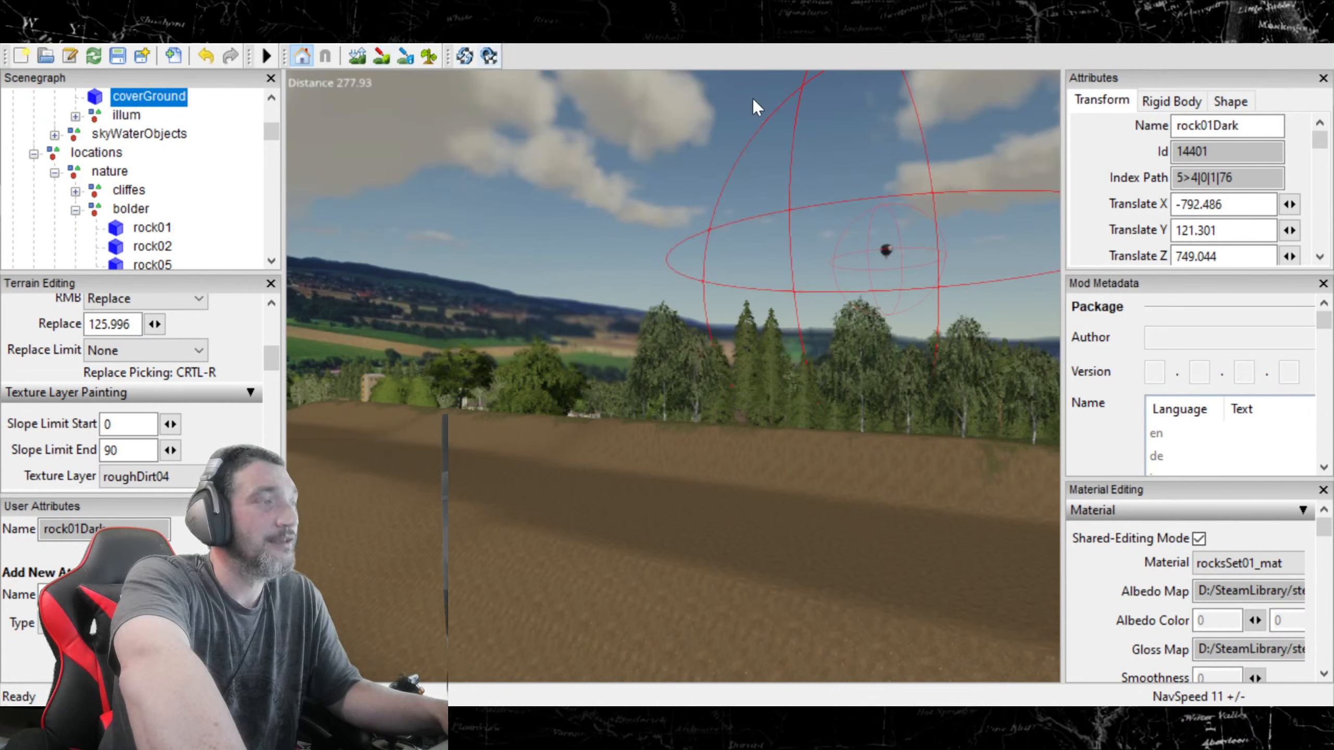
Step: Set the painting texture layer to roughDirt01 and paint it over the pit's terrace steps and slopes
alt+drag(692, 275, 627, 259)
scroll(482, 324, up, 5)
scroll(627, 258, up, 3)
scroll(622, 262, up, 8)
alt+drag(623, 262, 329, 336)
alt+drag(644, 381, 94, 395)
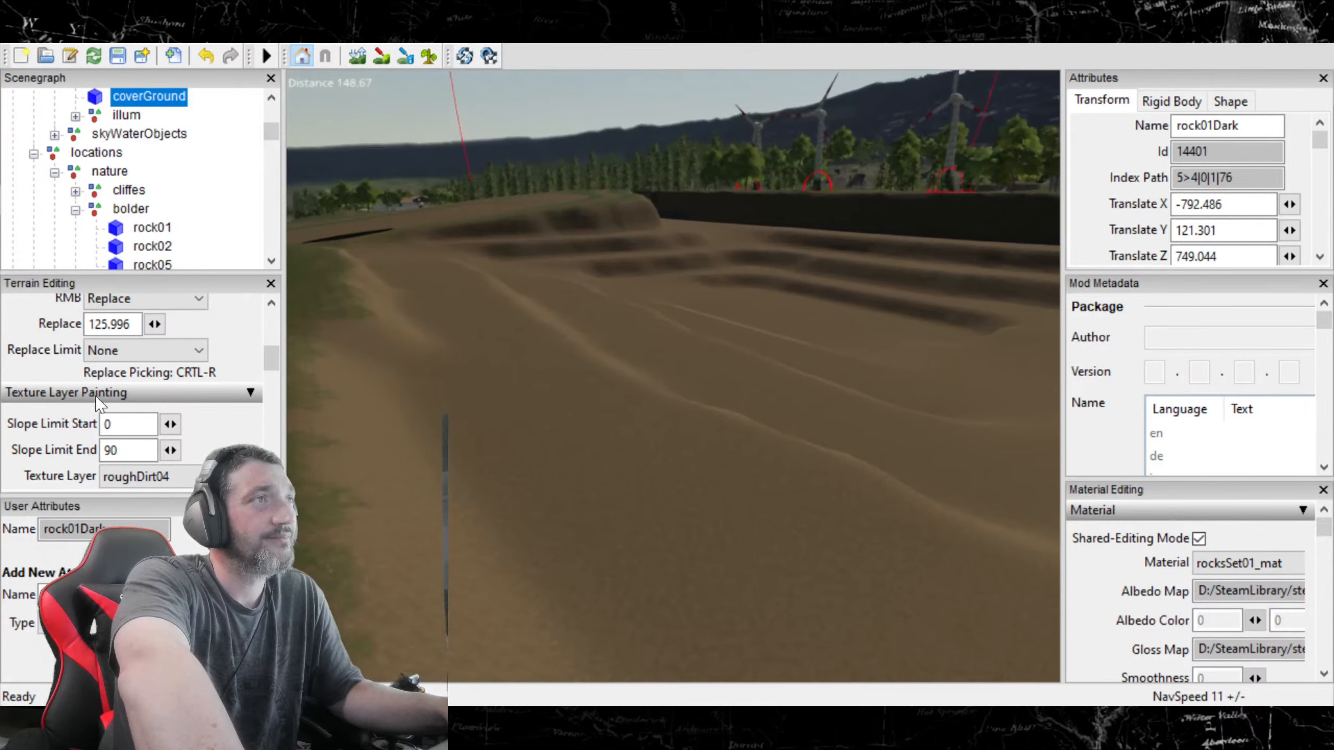
alt+drag(776, 390, 864, 408)
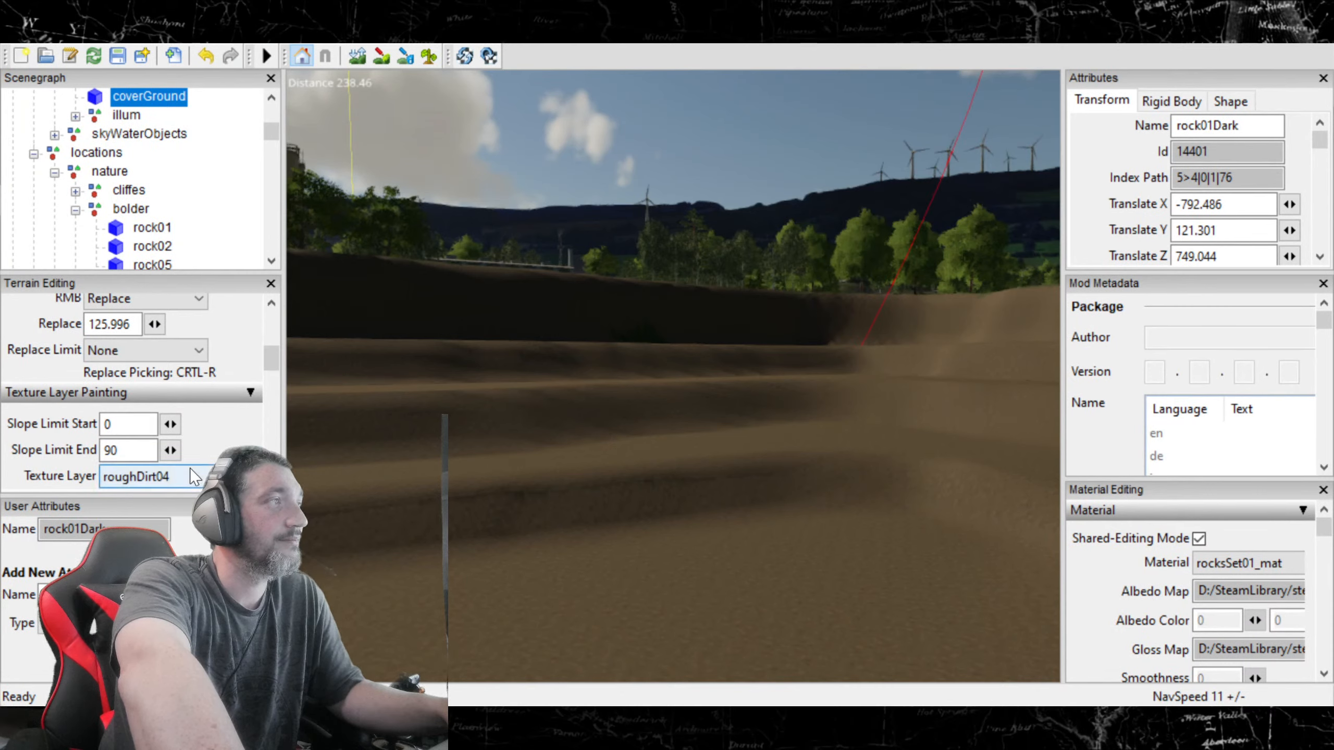
scroll(168, 473, down, 1)
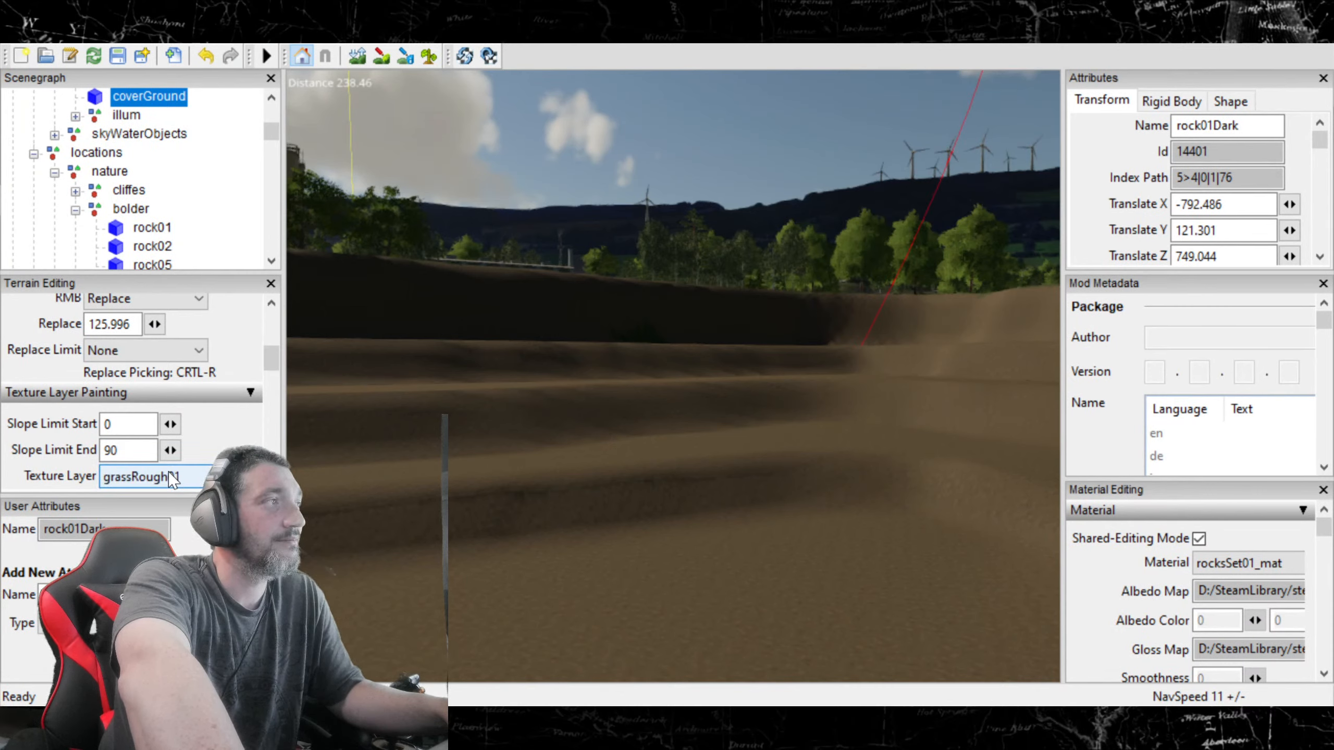
scroll(185, 480, down, 2)
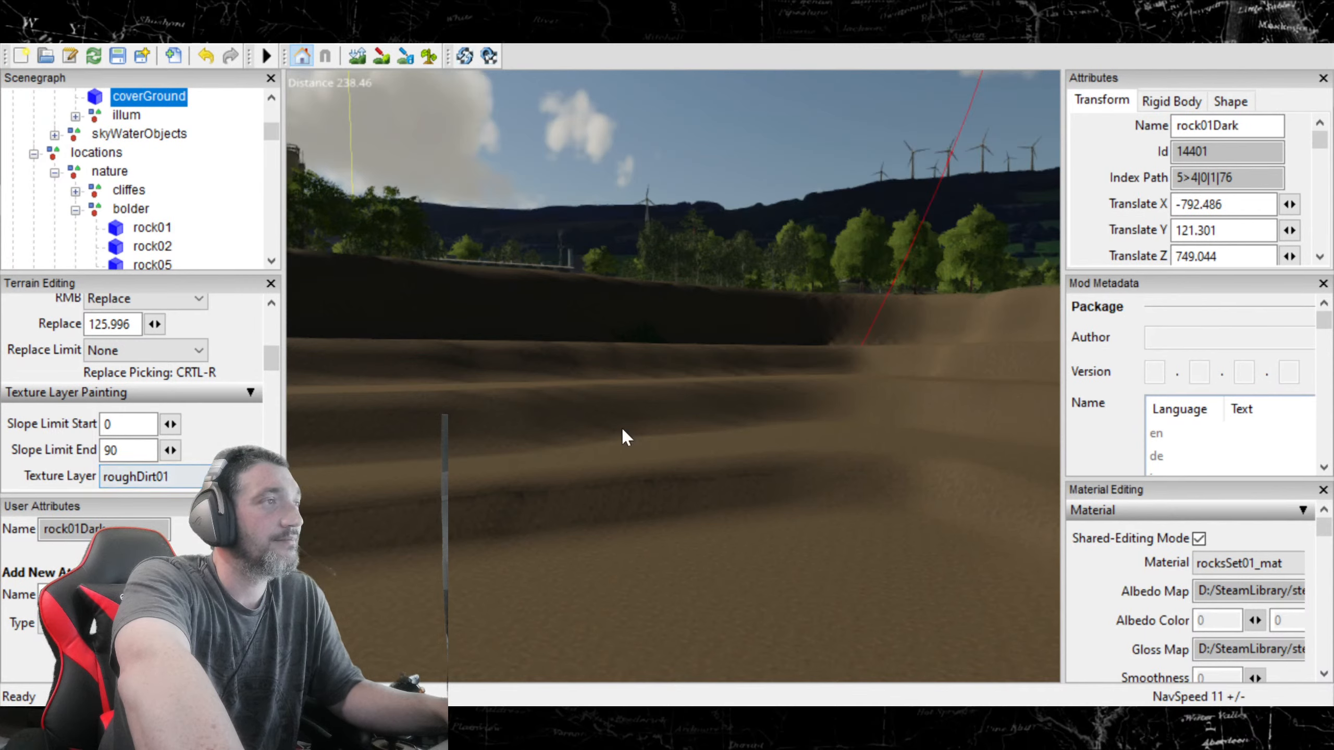
click(382, 55)
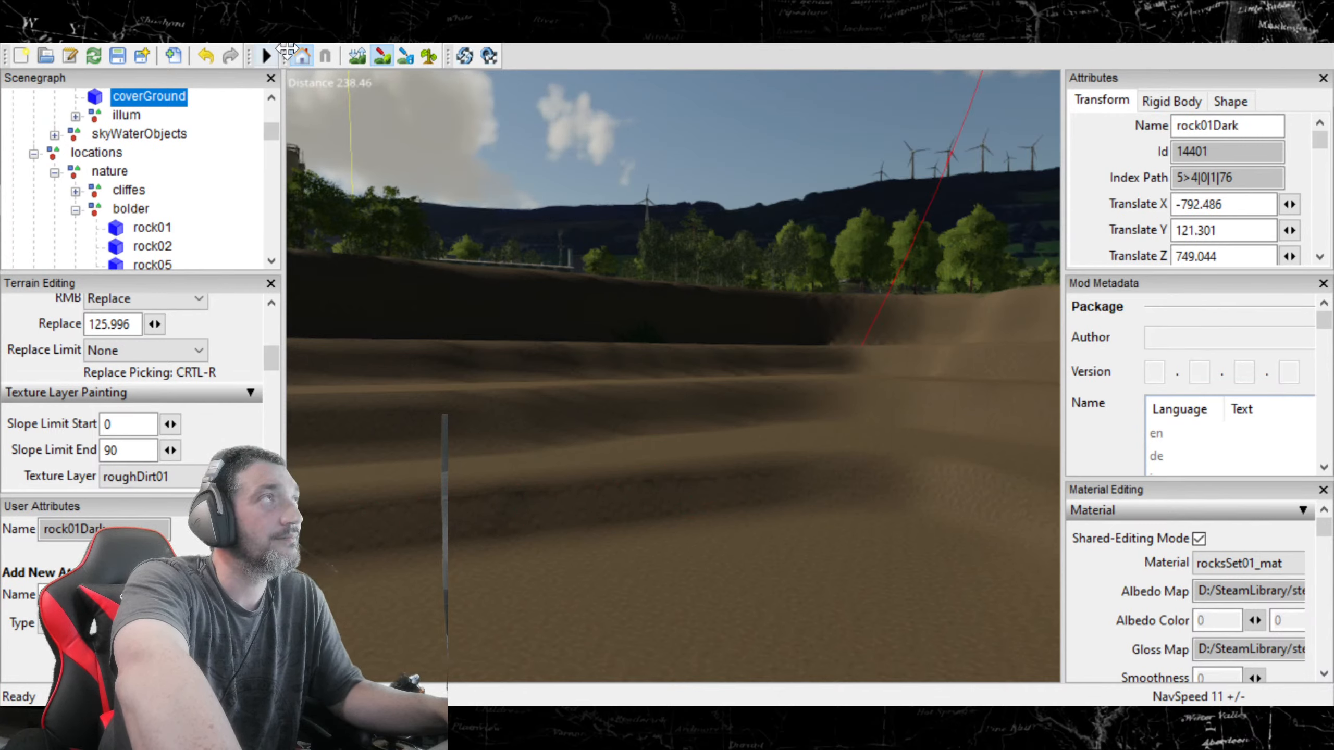
middle_drag(605, 336, 415, 197)
click(376, 57)
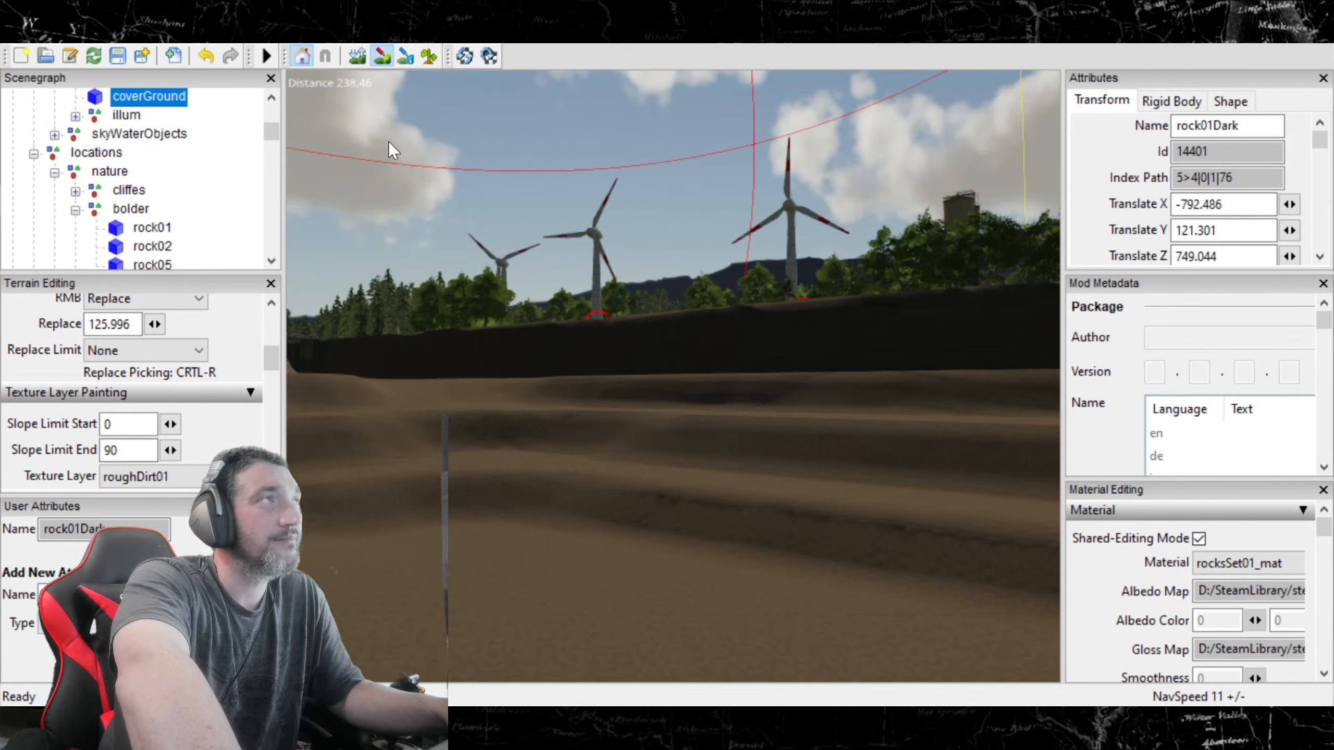
Step: Set the painting texture layer to roughDirt02 and blend it in over the pit's terraces from several sides
scroll(174, 480, down, 1)
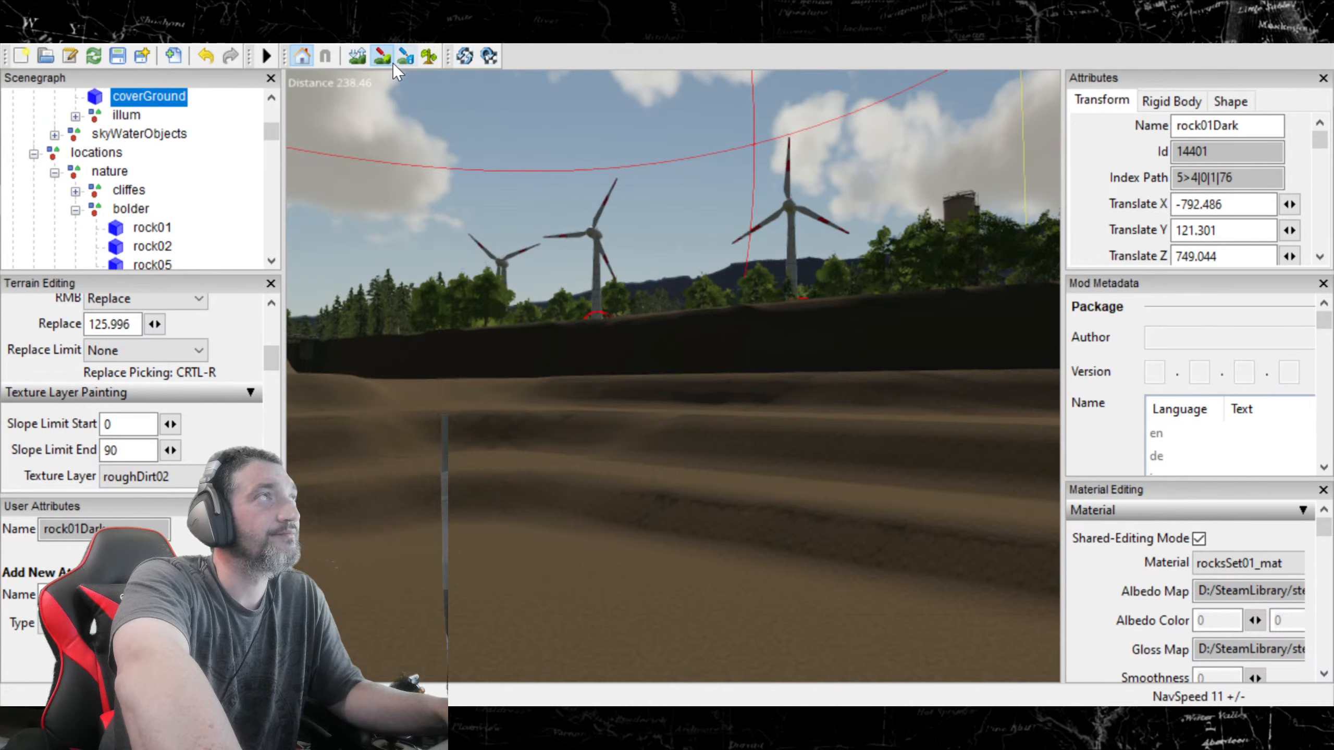
right_drag(623, 360, 592, 483)
click(382, 54)
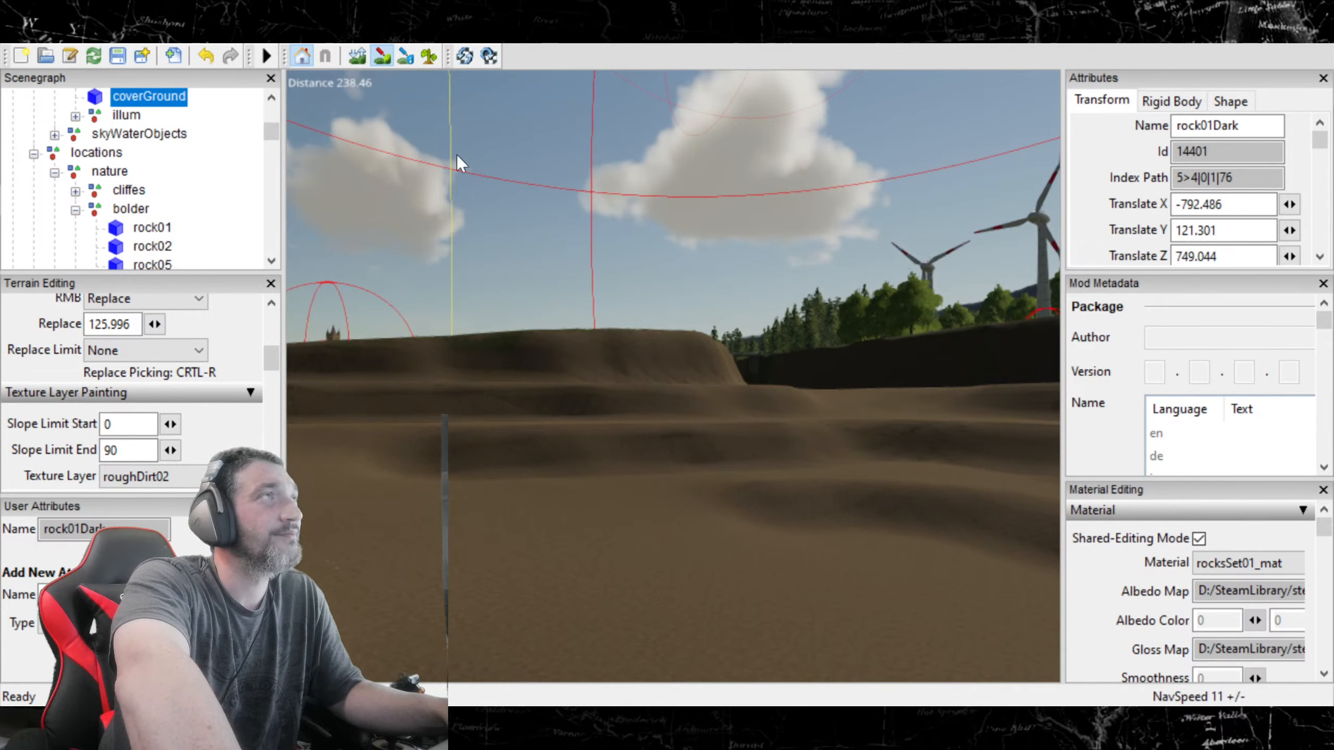
click(382, 56)
right_drag(496, 386, 945, 429)
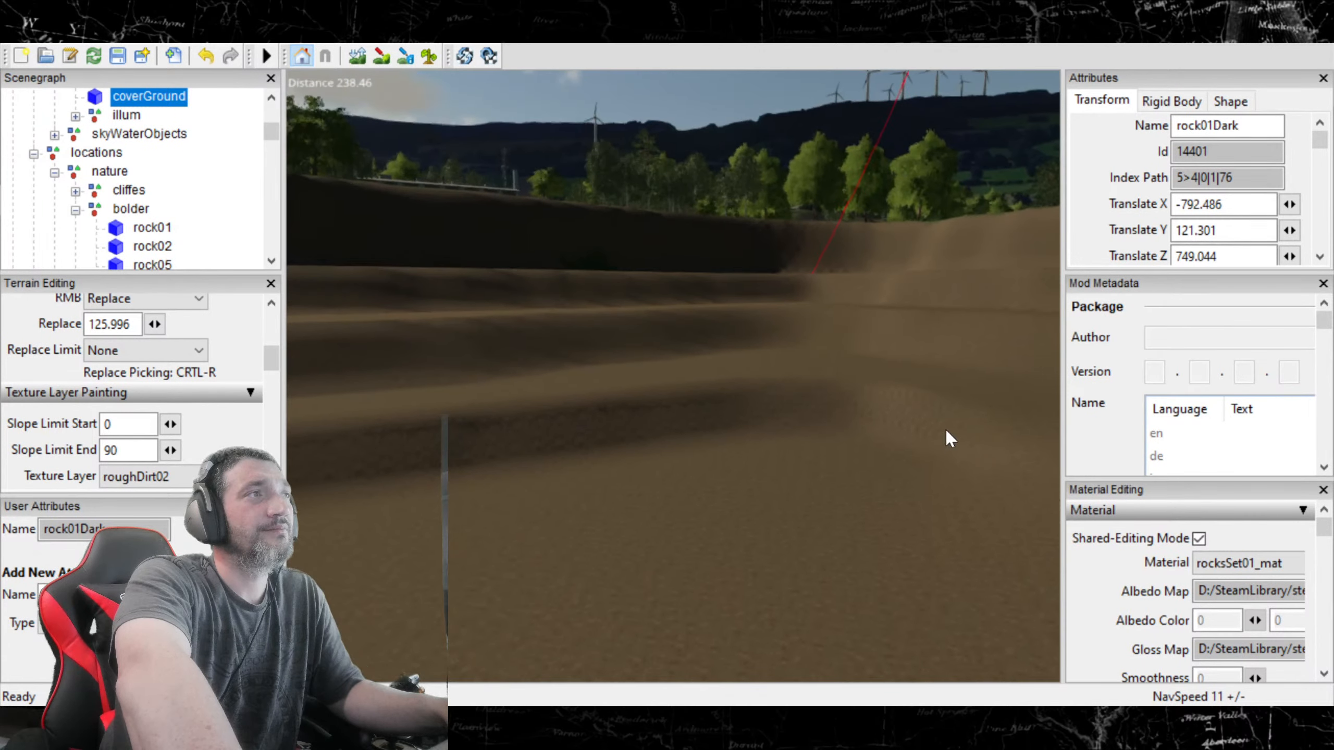
click(383, 55)
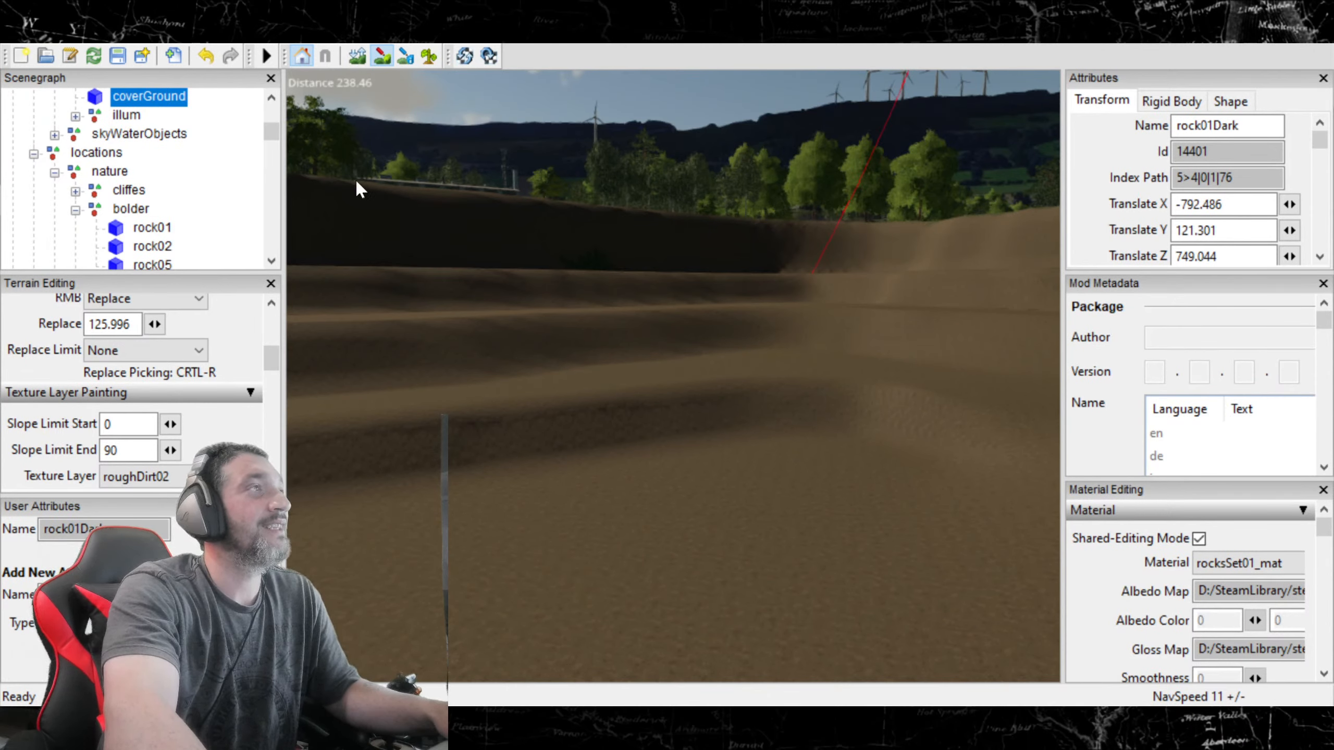
Step: Set the painting texture layer to roughDirt03 and paint it on the terraces beneath the dark wall by the wind turbines
scroll(181, 477, down, 1)
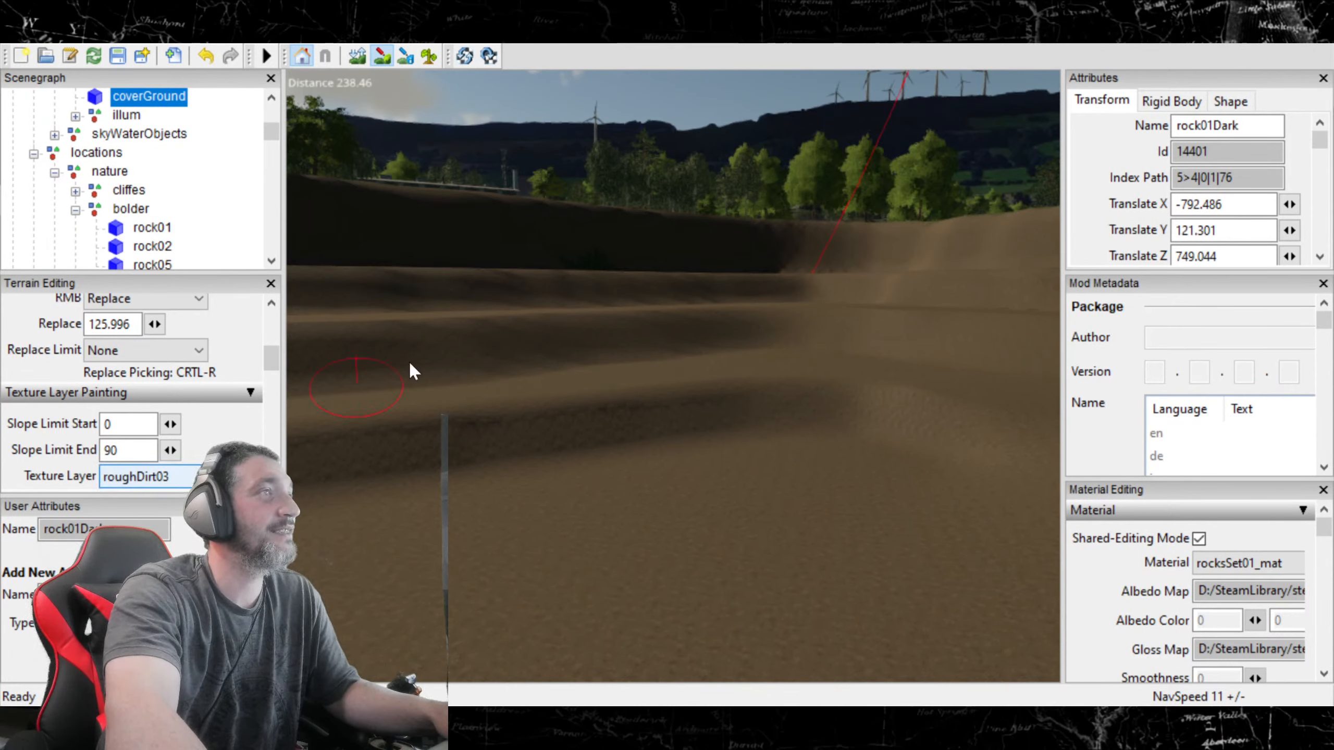
click(381, 55)
mouse_move(598, 373)
alt+mouse_down()
mouse_move(576, 369)
mouse_move(581, 328)
mouse_move(682, 317)
mouse_move(724, 329)
mouse_move(321, 377)
mouse_move(265, 403)
mouse_move(375, 265)
mouse_move(388, 196)
mouse_move(296, 310)
mouse_move(127, 340)
mouse_move(269, 335)
mouse_move(273, 350)
mouse_move(393, 44)
alt+mouse_up()
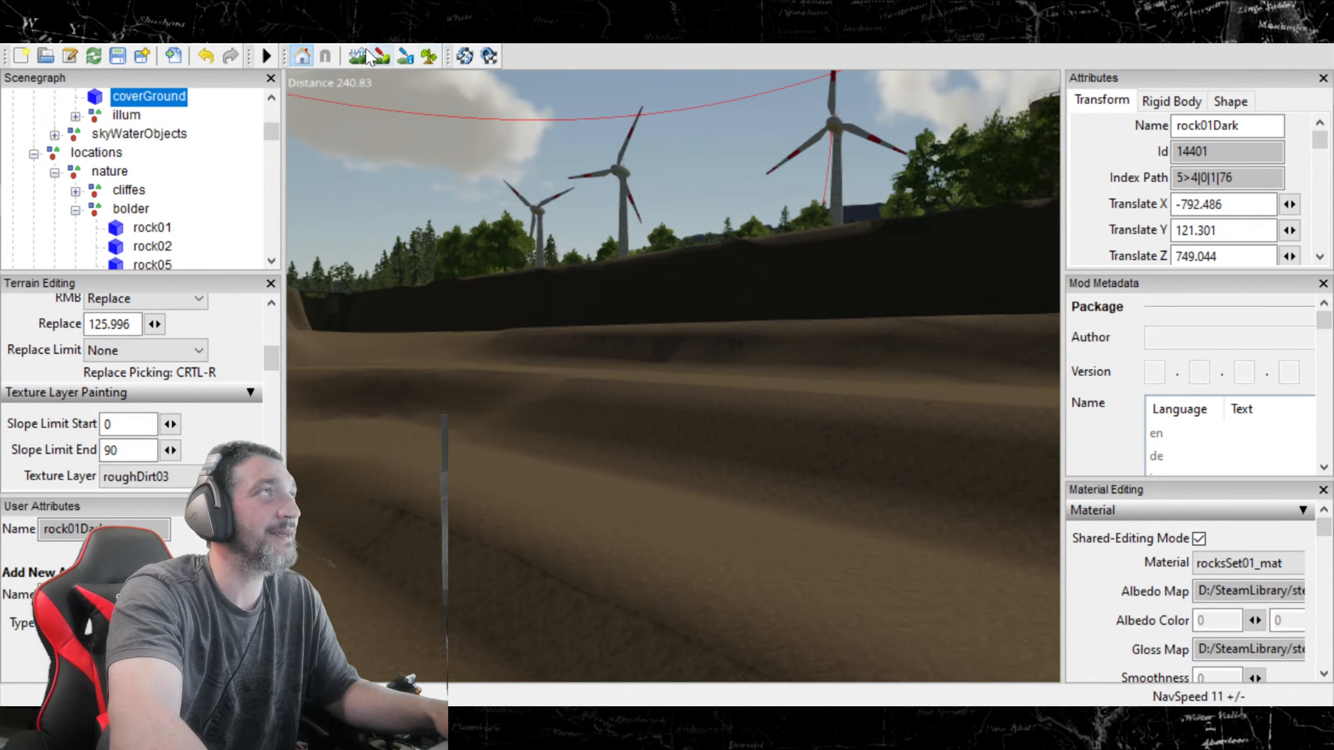
click(383, 56)
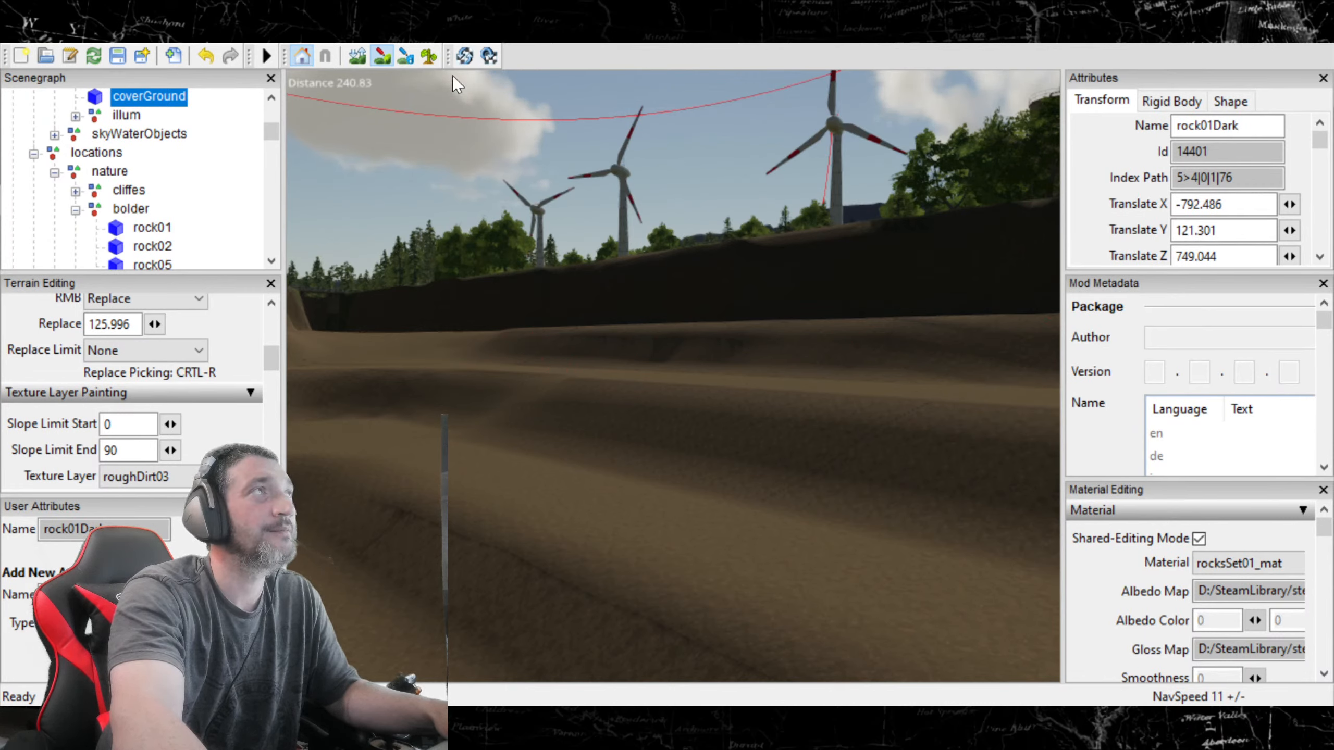
right_drag(615, 258, 790, 268)
click(381, 61)
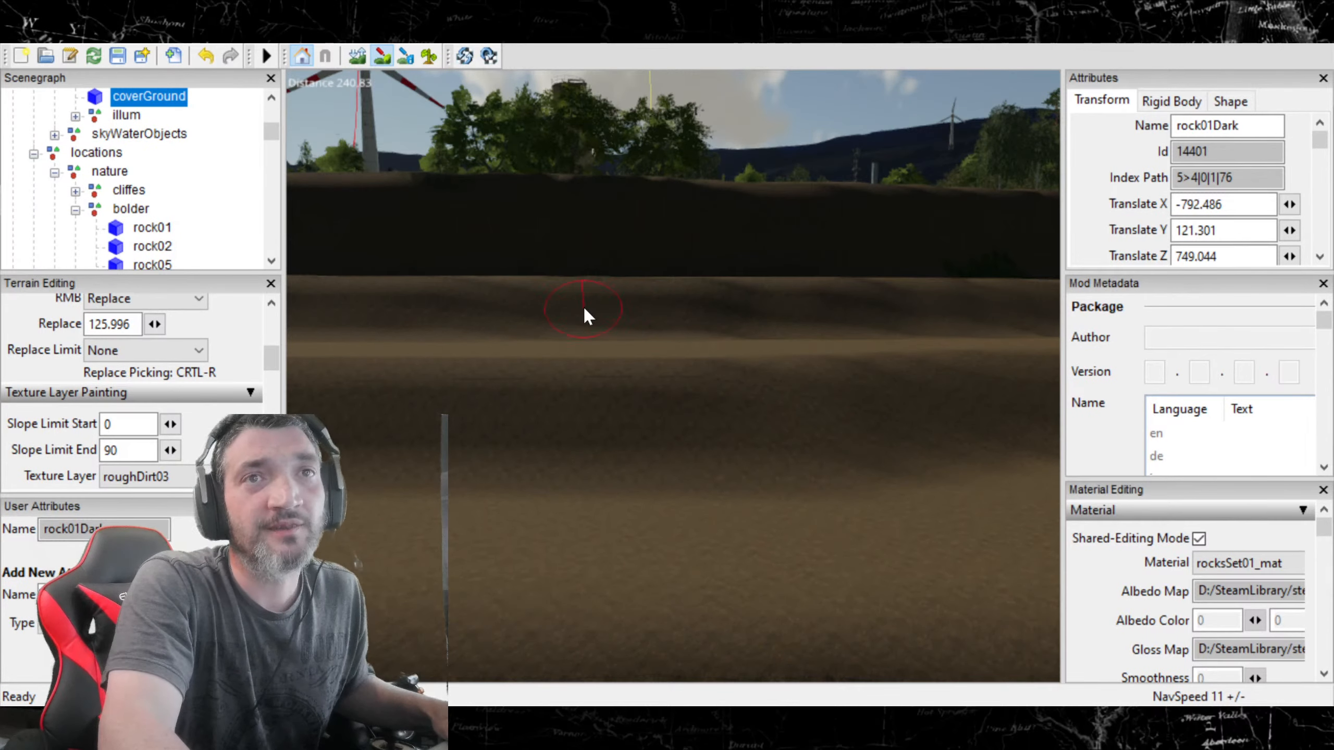
Step: Continue painting roughDirt03 along the terraces toward the far end of the pit
click(383, 47)
mouse_move(460, 363)
alt+mouse_down()
mouse_move(591, 316)
mouse_move(518, 288)
alt+mouse_up()
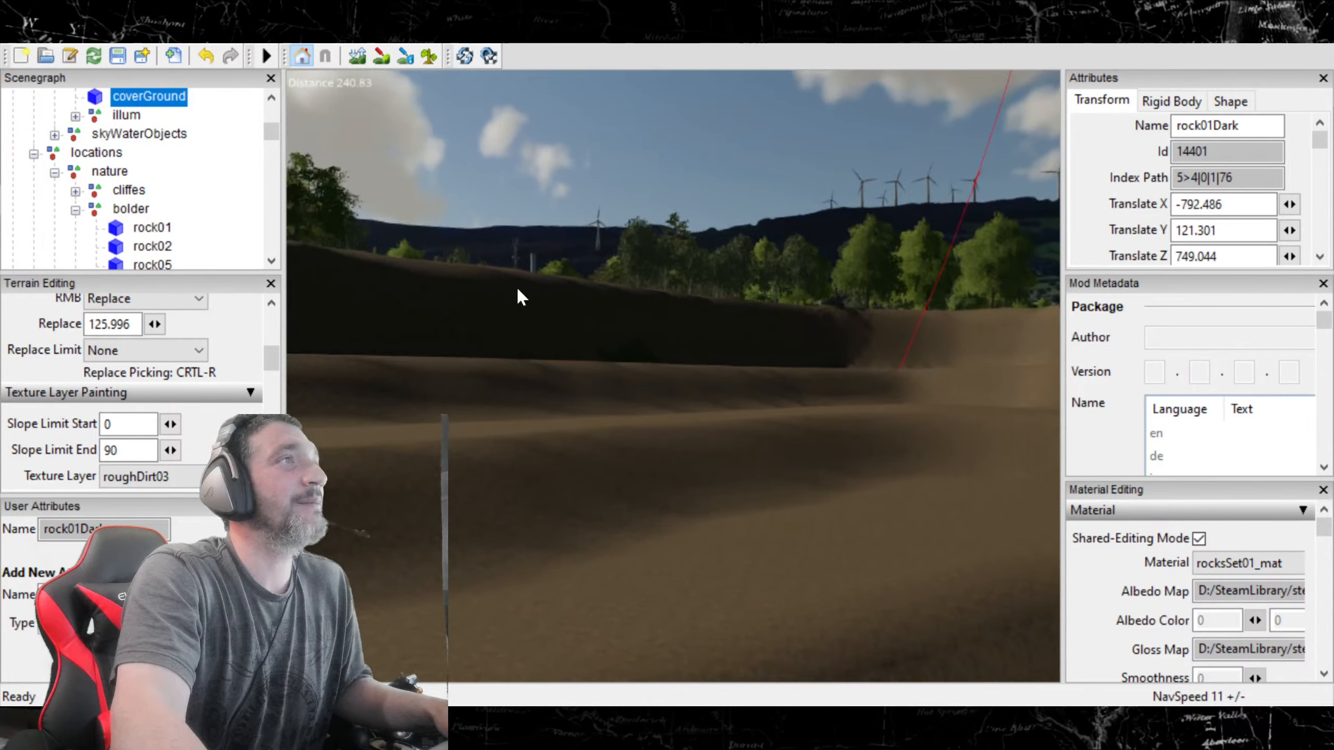
click(382, 55)
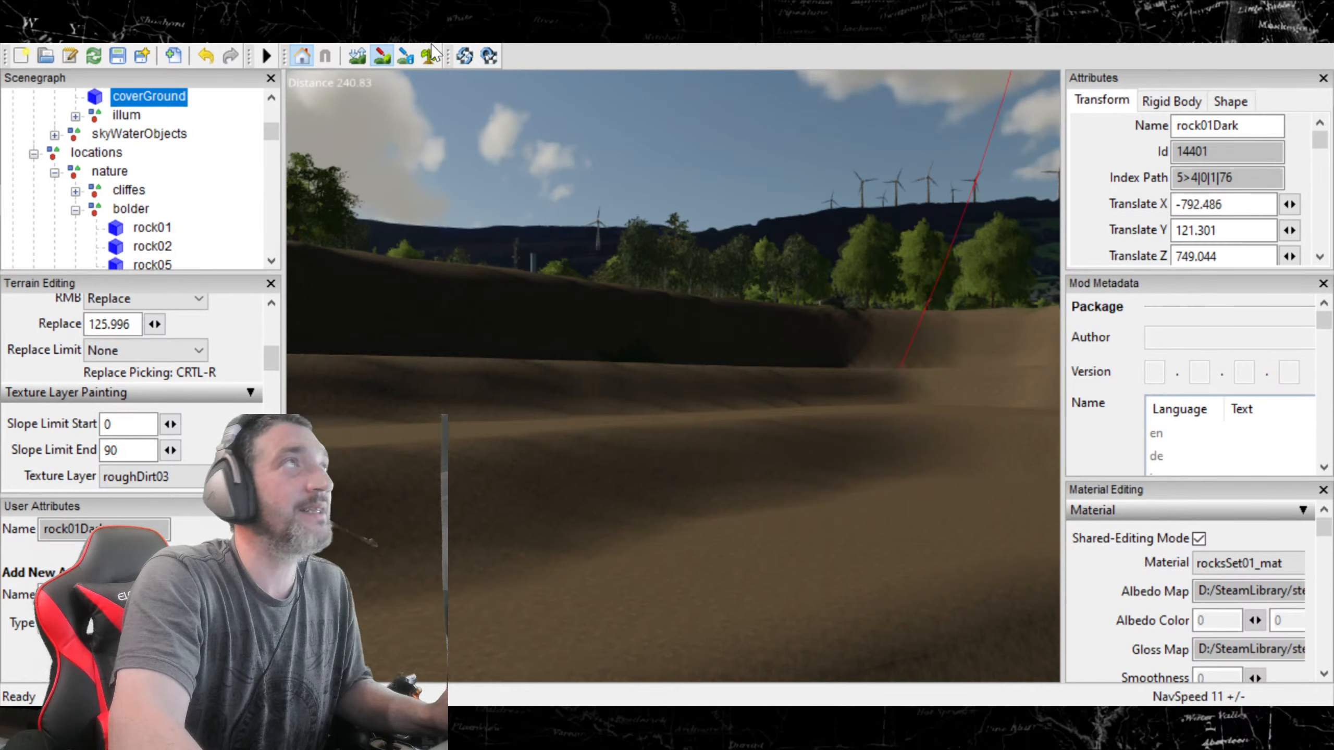
click(404, 57)
Step: Set the painting texture layer to roughDirt04 and paint it on the dark pit wall and the upper terraces
alt+drag(579, 304, 377, 298)
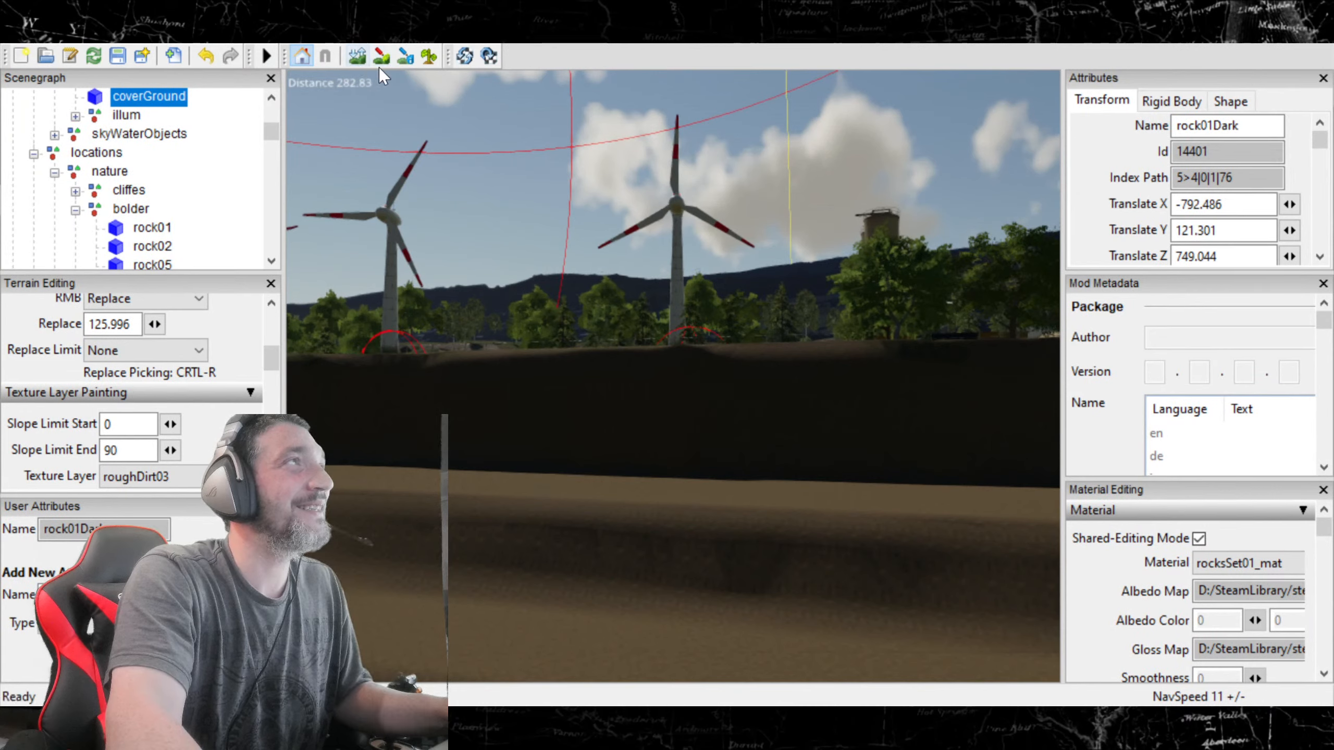
scroll(185, 473, down, 1)
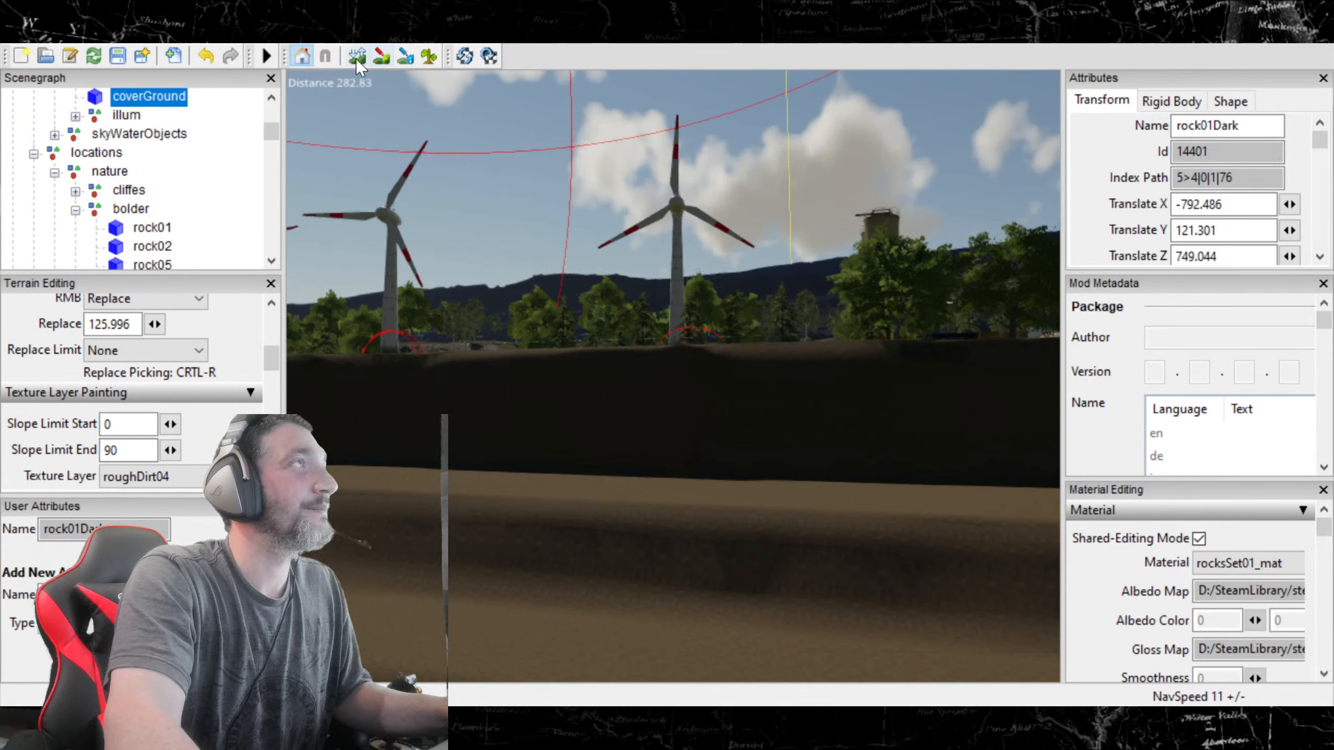
click(378, 55)
scroll(536, 409, up, 2)
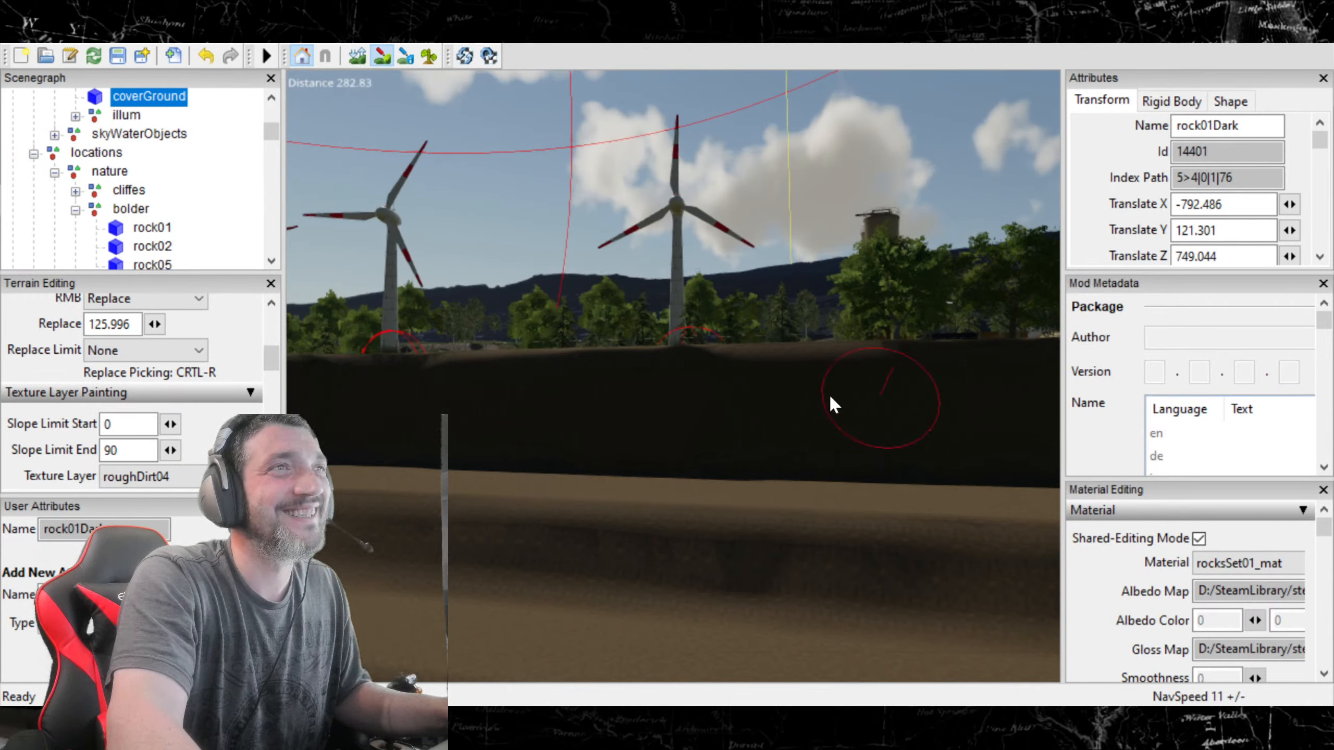
click(381, 55)
alt+drag(641, 434, 902, 420)
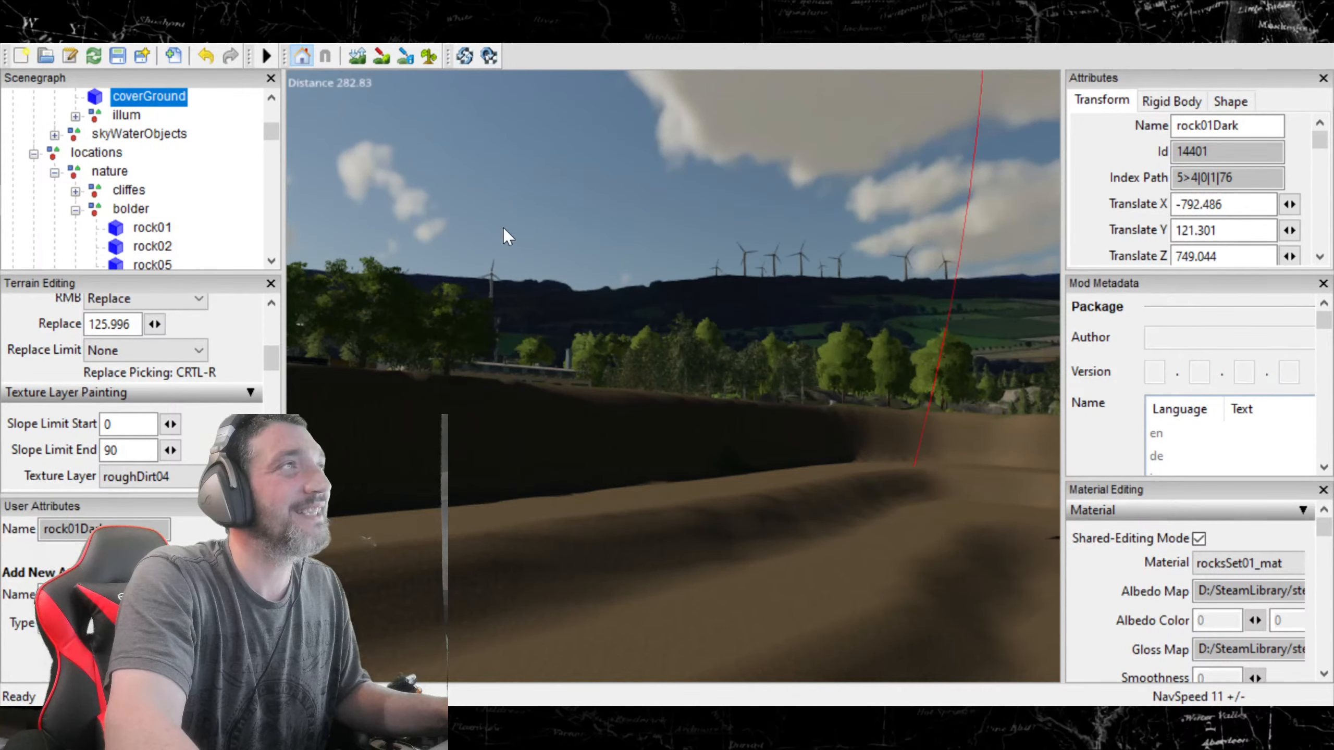
click(382, 55)
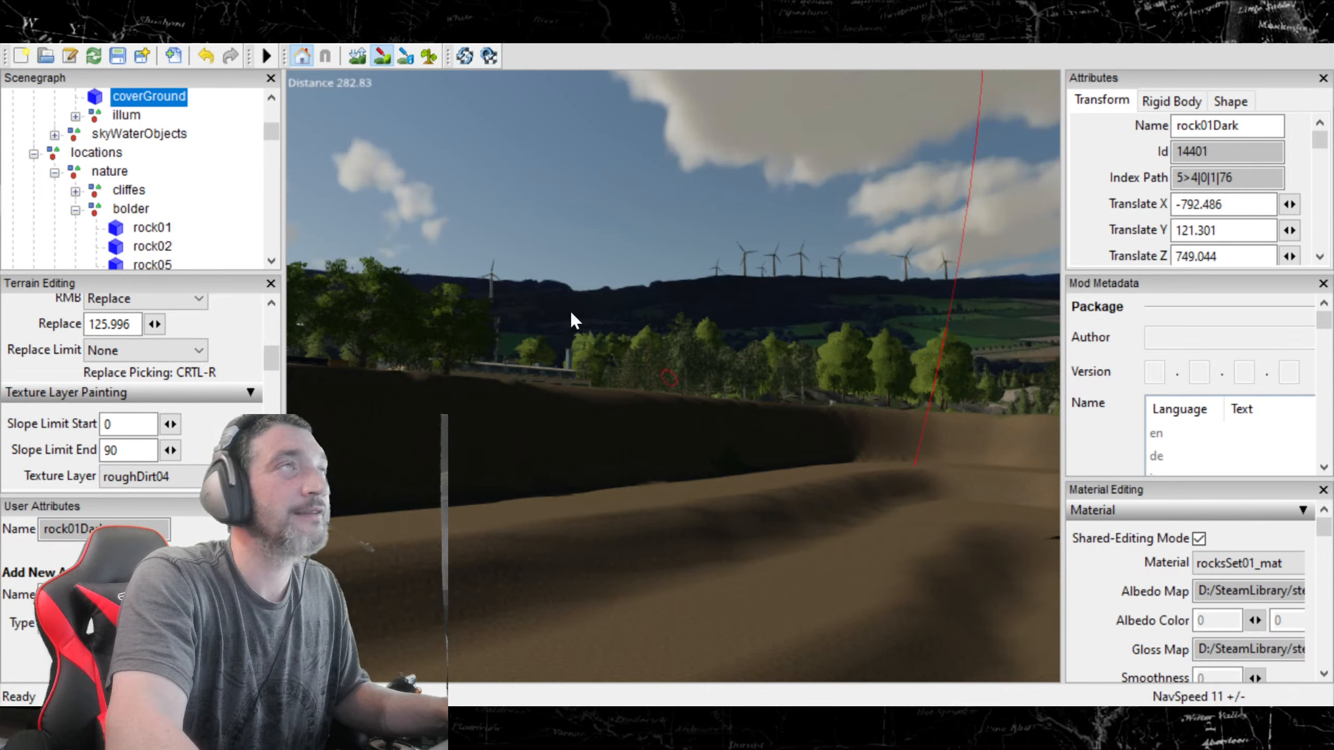
click(383, 56)
Step: Examine the painted pit from above and from ground level, checking the terraces, walls and surrounding track
mouse_move(644, 339)
alt+mouse_down()
mouse_move(677, 422)
mouse_move(779, 469)
mouse_move(723, 446)
mouse_move(386, 457)
mouse_move(395, 473)
mouse_move(393, 457)
mouse_move(741, 484)
mouse_move(747, 513)
mouse_move(703, 484)
mouse_move(635, 502)
mouse_move(648, 513)
mouse_move(846, 452)
mouse_move(823, 476)
mouse_move(748, 482)
mouse_move(645, 454)
mouse_move(718, 464)
mouse_move(706, 455)
mouse_move(720, 474)
mouse_move(685, 438)
mouse_move(537, 499)
mouse_move(357, 473)
mouse_move(322, 512)
mouse_move(610, 520)
mouse_move(821, 441)
mouse_move(857, 444)
mouse_move(881, 476)
mouse_move(835, 517)
mouse_move(674, 530)
mouse_move(706, 513)
mouse_move(755, 515)
mouse_move(773, 467)
mouse_move(751, 459)
alt+mouse_up()
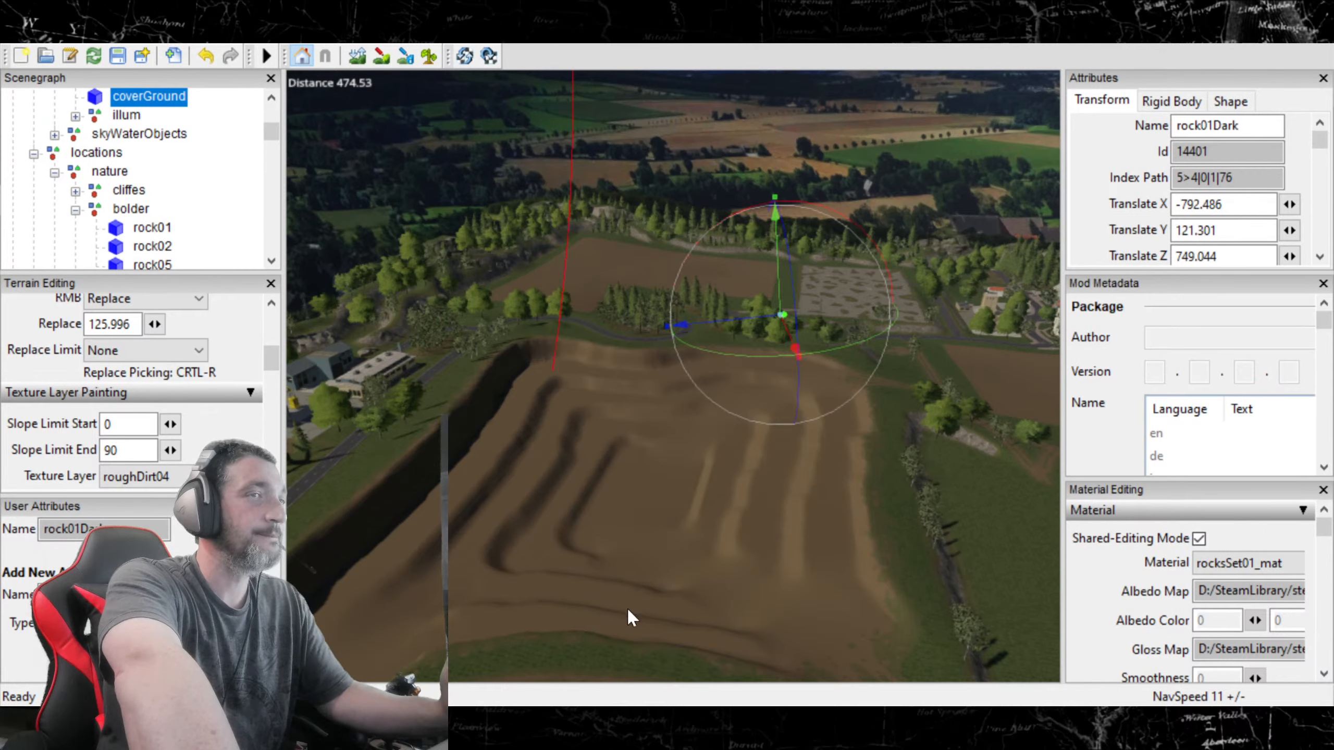
alt+drag(749, 575, 781, 607)
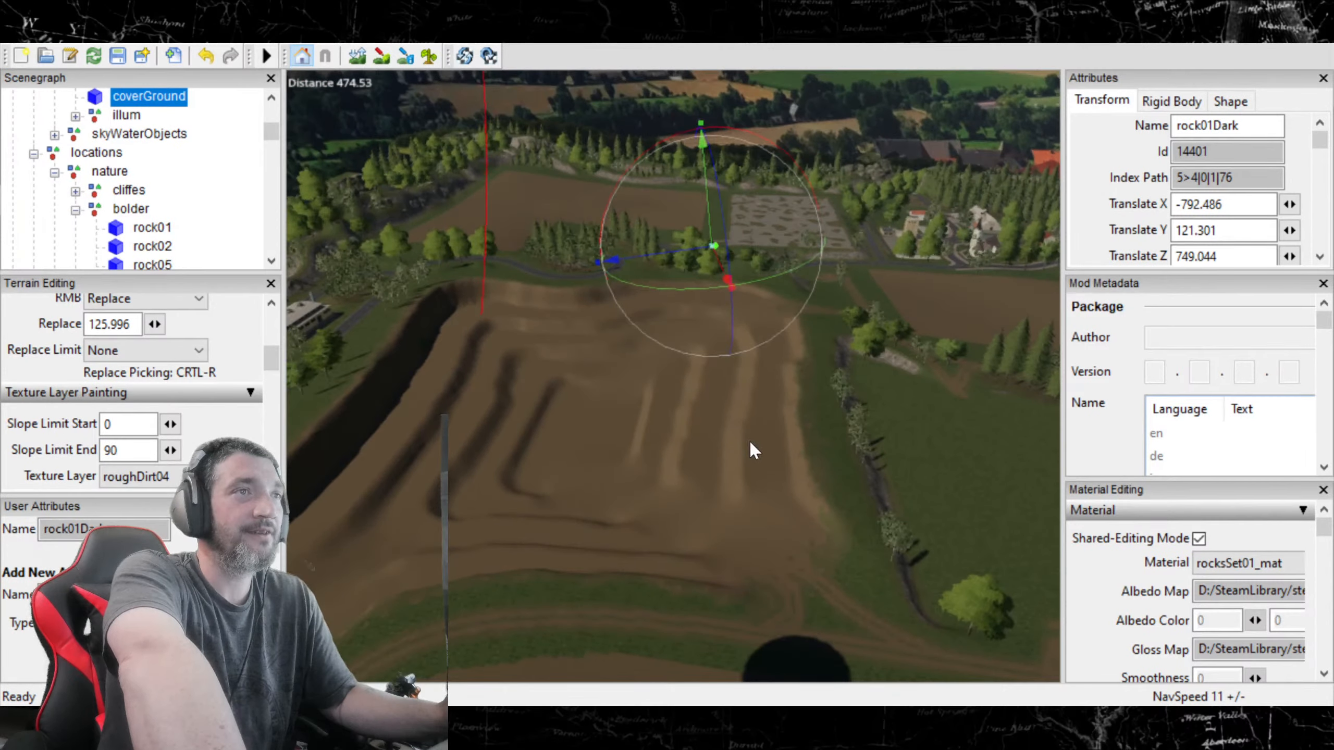
alt+drag(561, 568, 706, 483)
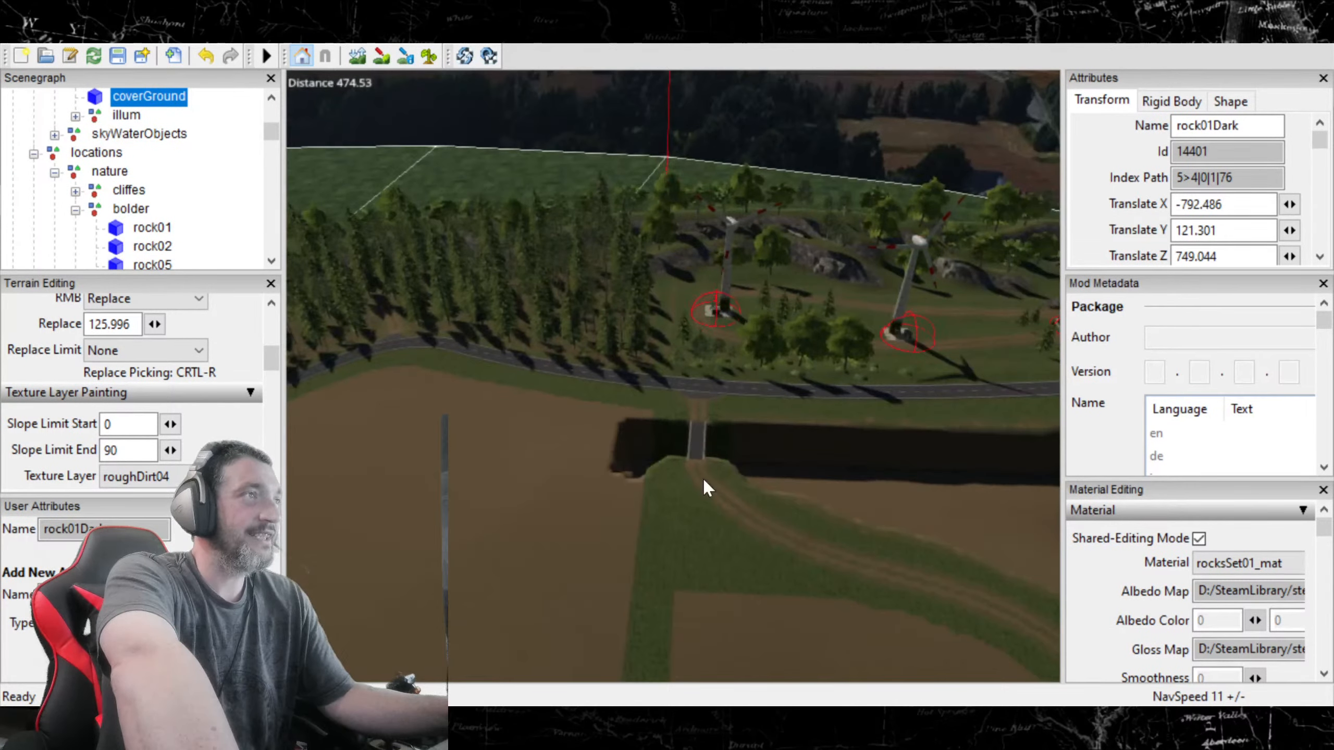
alt+drag(671, 554, 777, 457)
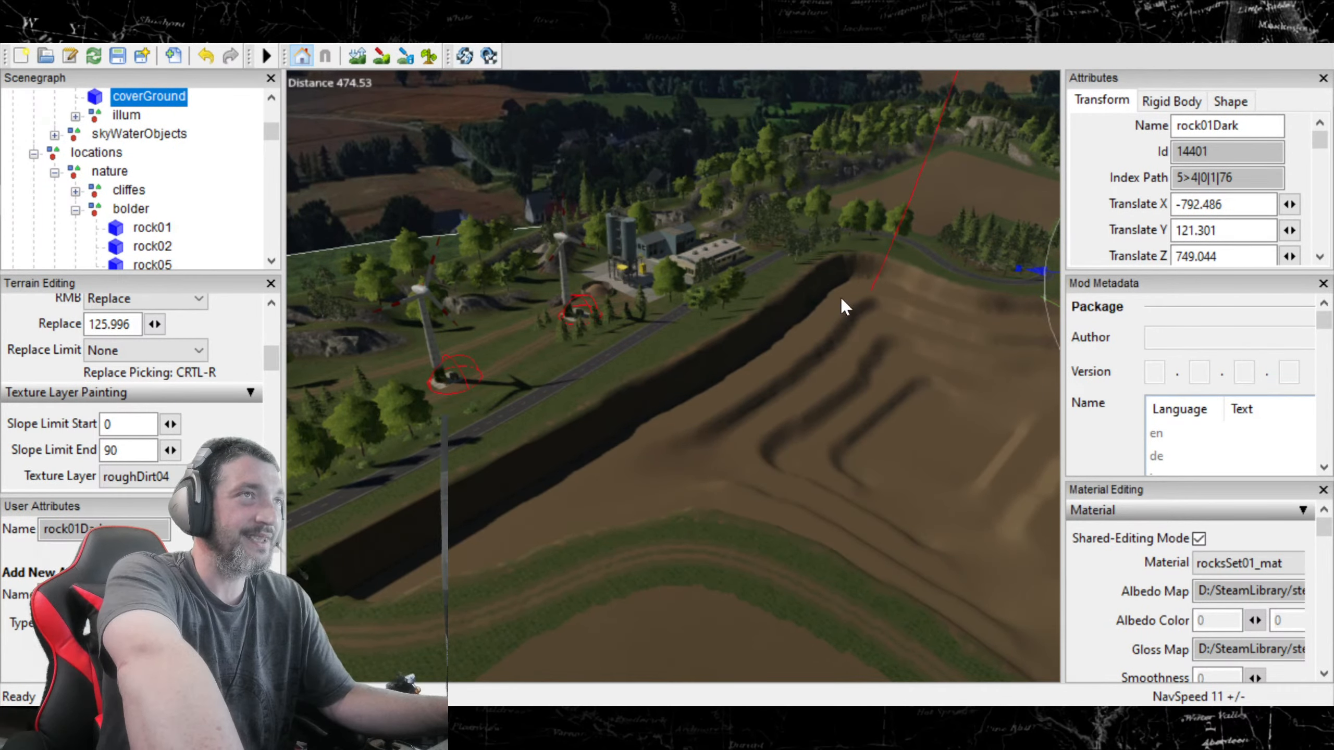
alt+drag(679, 461, 791, 392)
alt+drag(582, 405, 555, 519)
scroll(417, 512, up, 5)
scroll(27, 505, up, 6)
mouse_move(576, 439)
alt+mouse_down()
mouse_move(635, 447)
mouse_move(608, 456)
mouse_move(579, 430)
mouse_move(530, 426)
mouse_move(520, 440)
mouse_move(536, 448)
mouse_move(570, 406)
mouse_move(550, 396)
mouse_move(542, 417)
mouse_move(572, 414)
mouse_move(346, 364)
mouse_move(613, 393)
mouse_move(590, 441)
mouse_move(506, 439)
mouse_move(491, 455)
mouse_move(537, 450)
mouse_move(536, 472)
mouse_move(602, 419)
alt+mouse_up()
scroll(495, 462, up, 3)
scroll(495, 463, down, 5)
scroll(506, 455, up, 5)
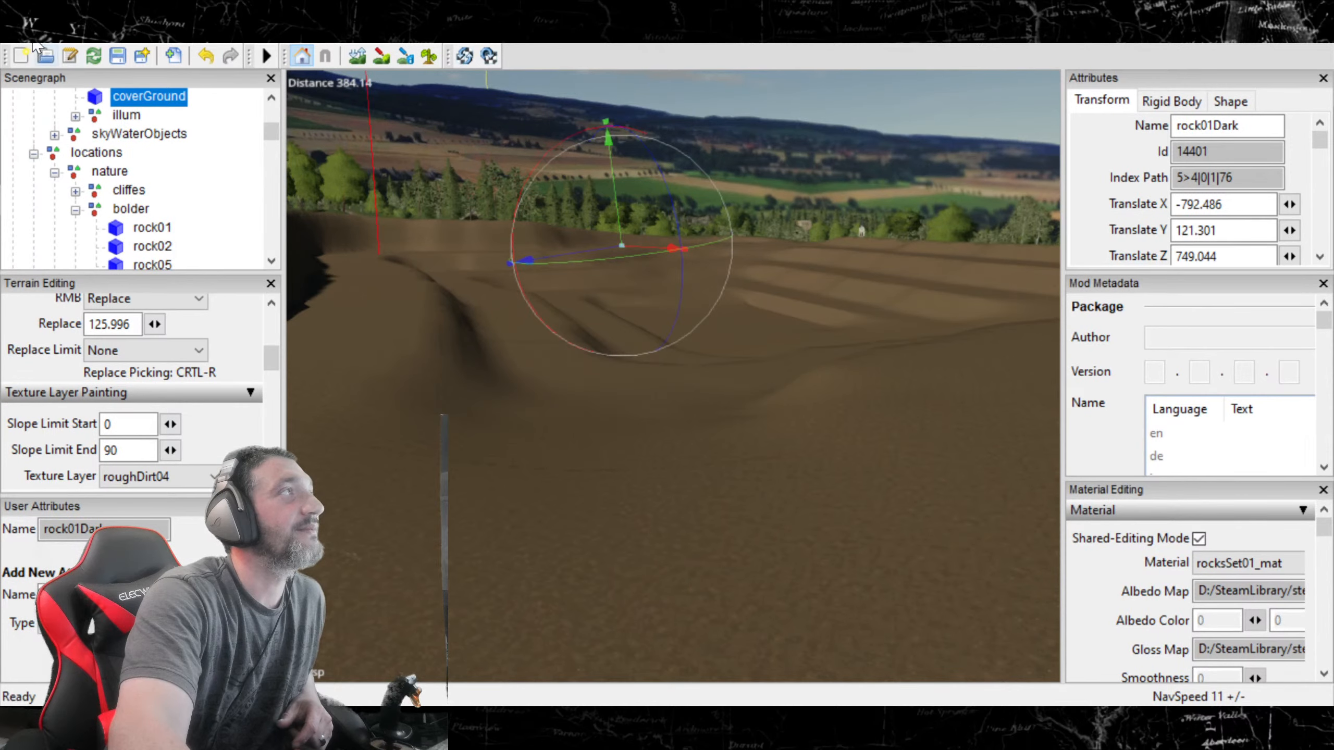
alt+drag(841, 355, 748, 424)
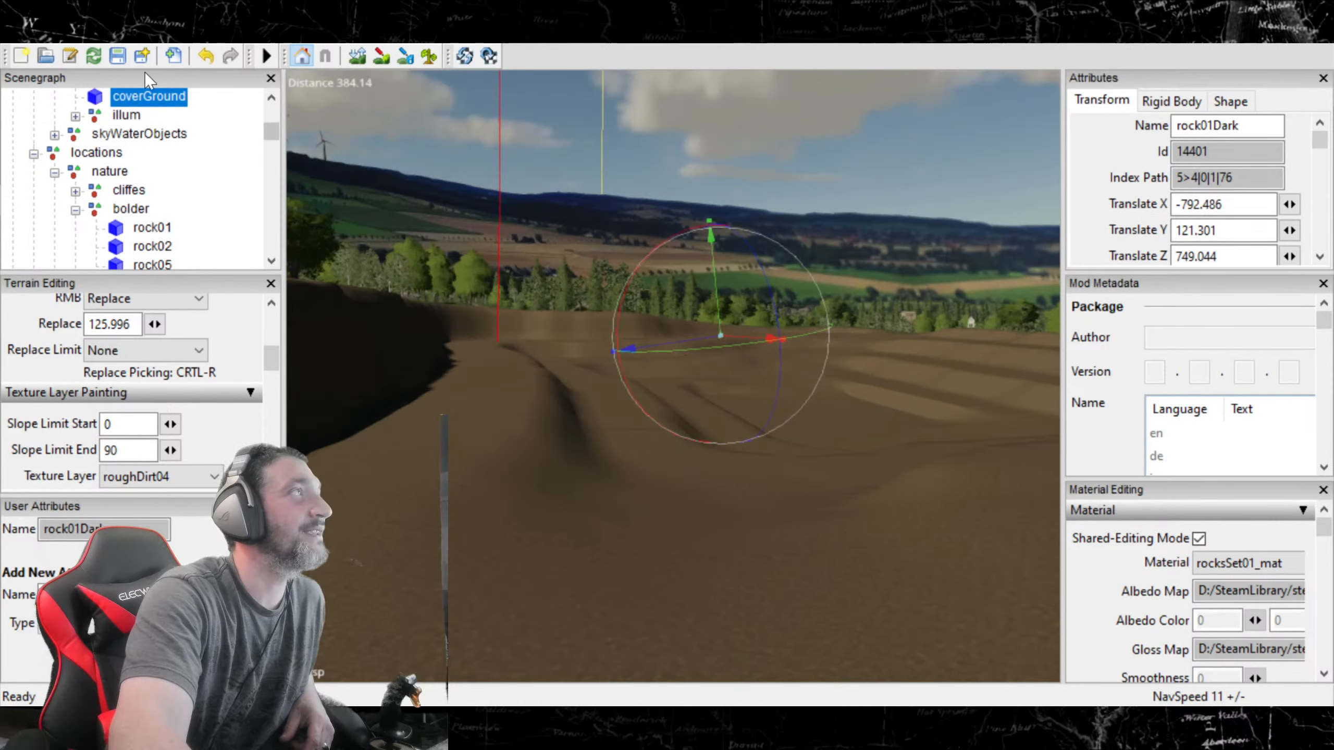